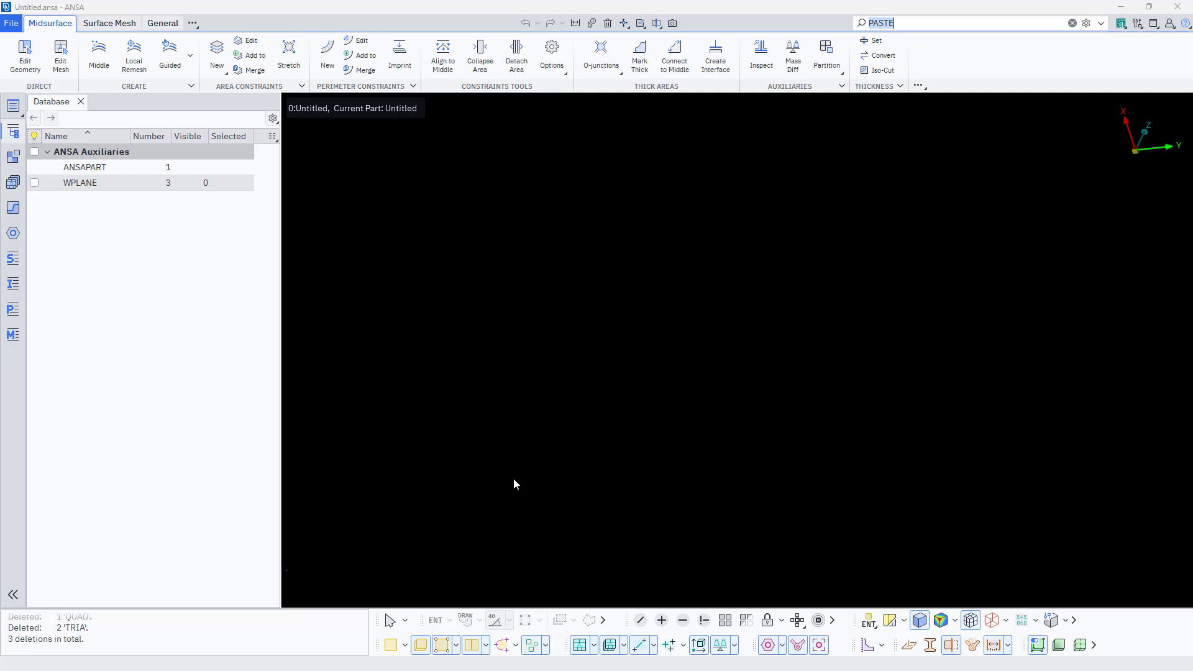
- Open the gear box casing.CATPart file, discarding the changes in the current database
{"action": "left_click", "coordinate": [11, 25]}
{"action": "left_click", "coordinate": [32, 61]}
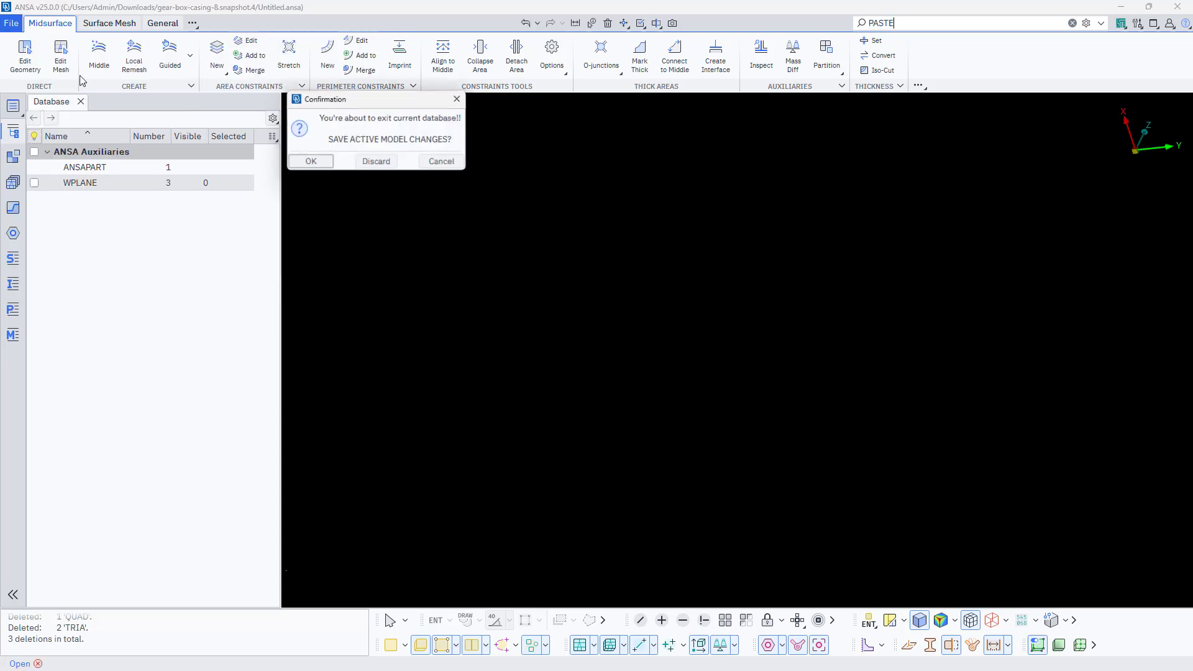
{"action": "left_click", "coordinate": [376, 165]}
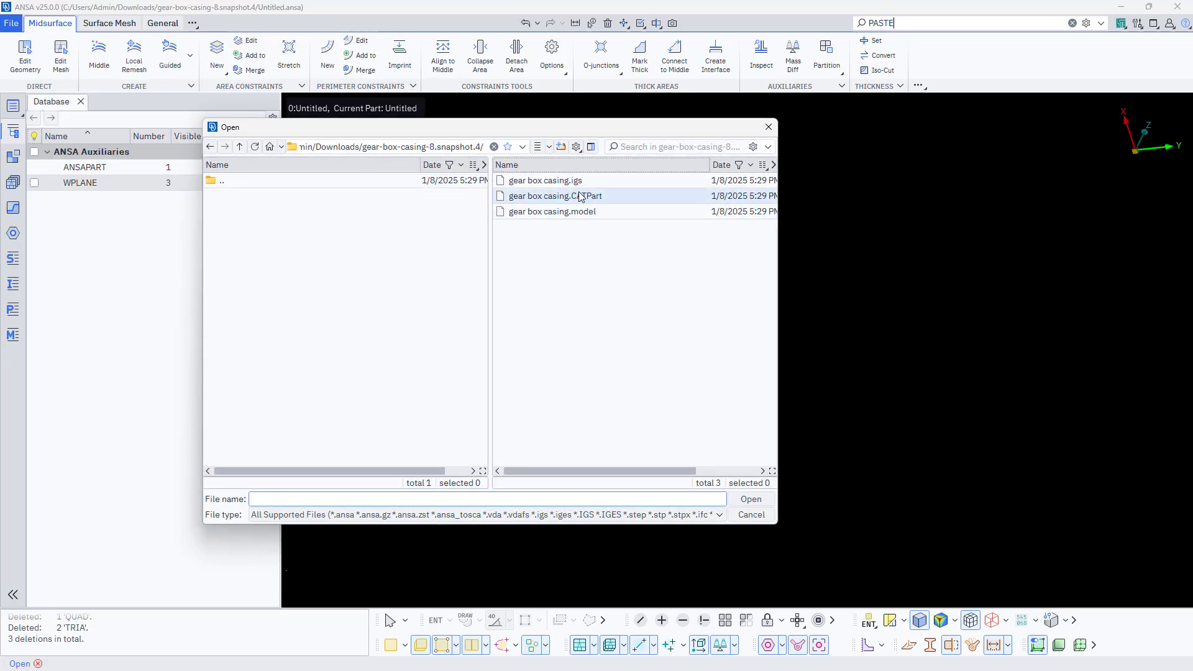
{"action": "left_click", "coordinate": [579, 196]}
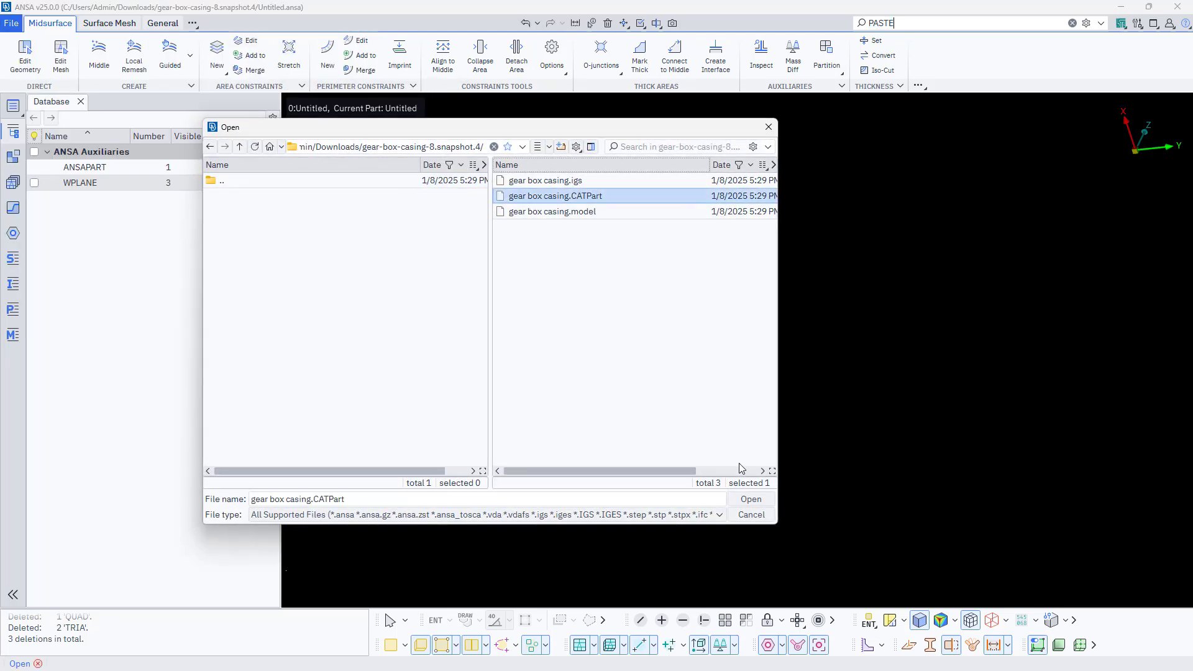
{"action": "left_click", "coordinate": [752, 500]}
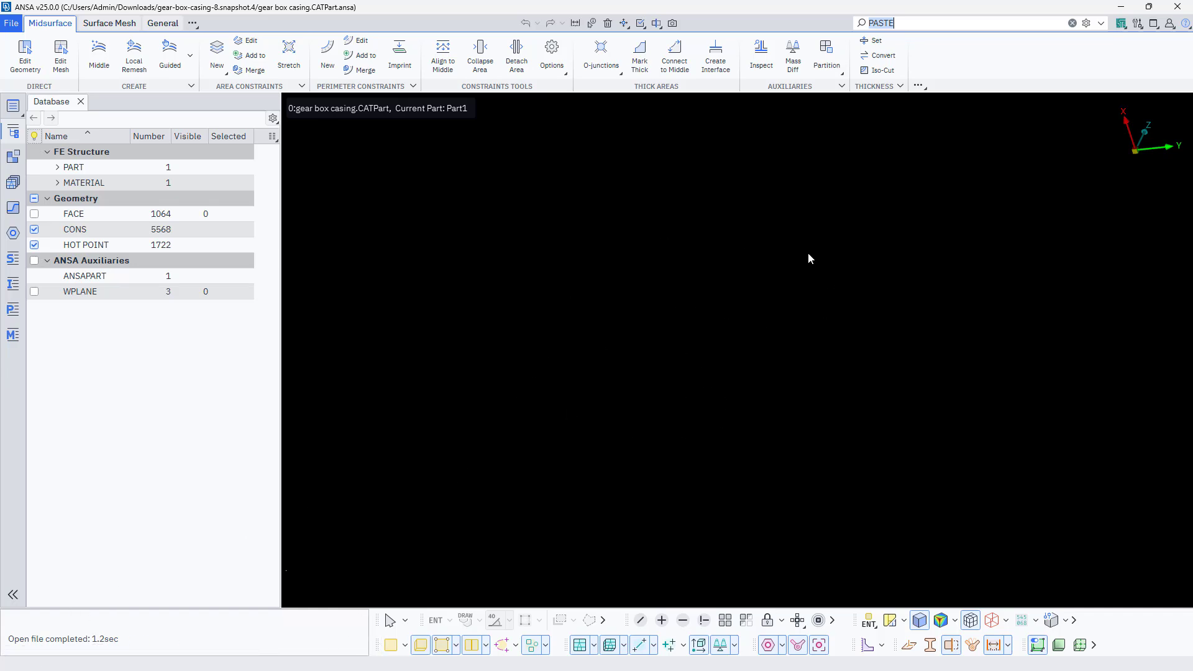
- Turn on the display of all the gear box casing's faces
{"action": "left_click", "coordinate": [391, 646]}
{"action": "scroll", "coordinate": [599, 464], "scroll_direction": "down", "scroll_amount": 6}
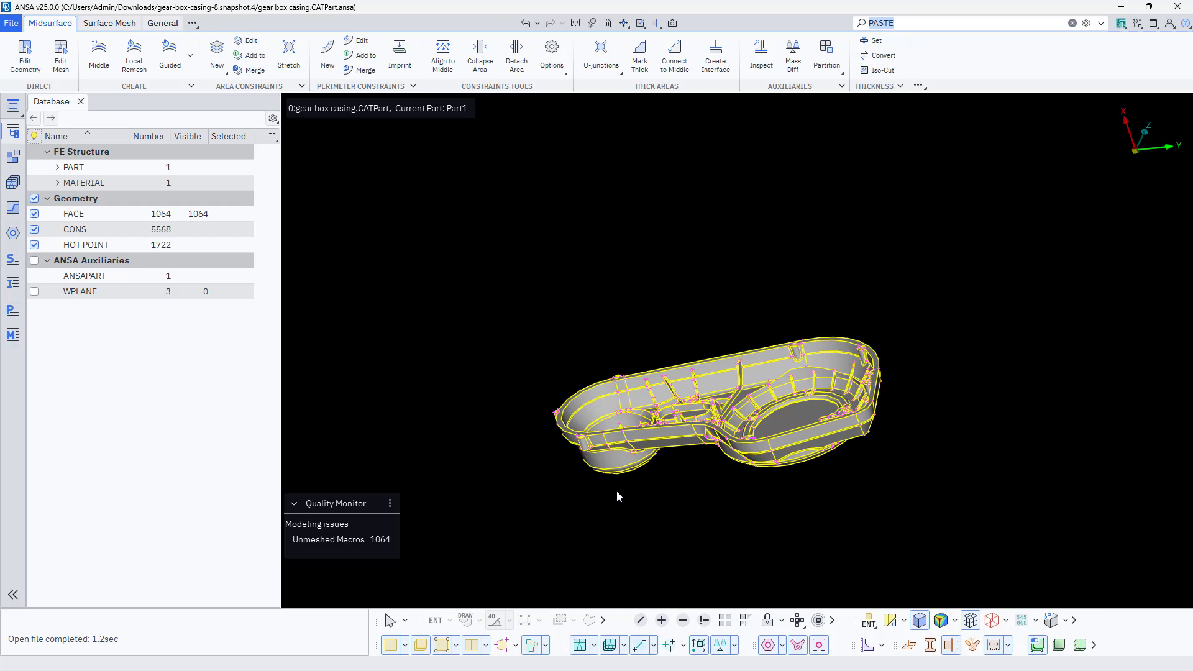
{"action": "middle_click_drag", "start_coordinate": [618, 495], "coordinate": [890, 341]}
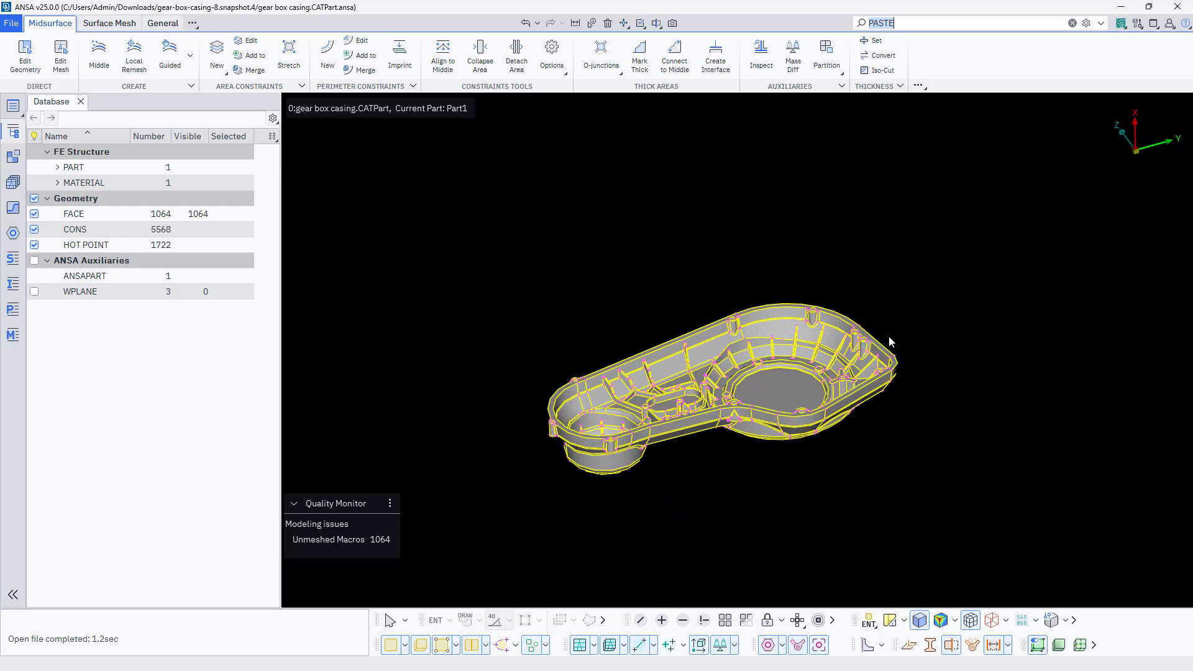
{"action": "scroll", "coordinate": [890, 341], "scroll_direction": "up", "scroll_amount": 3}
{"action": "scroll", "coordinate": [754, 347], "scroll_direction": "up", "scroll_amount": 2}
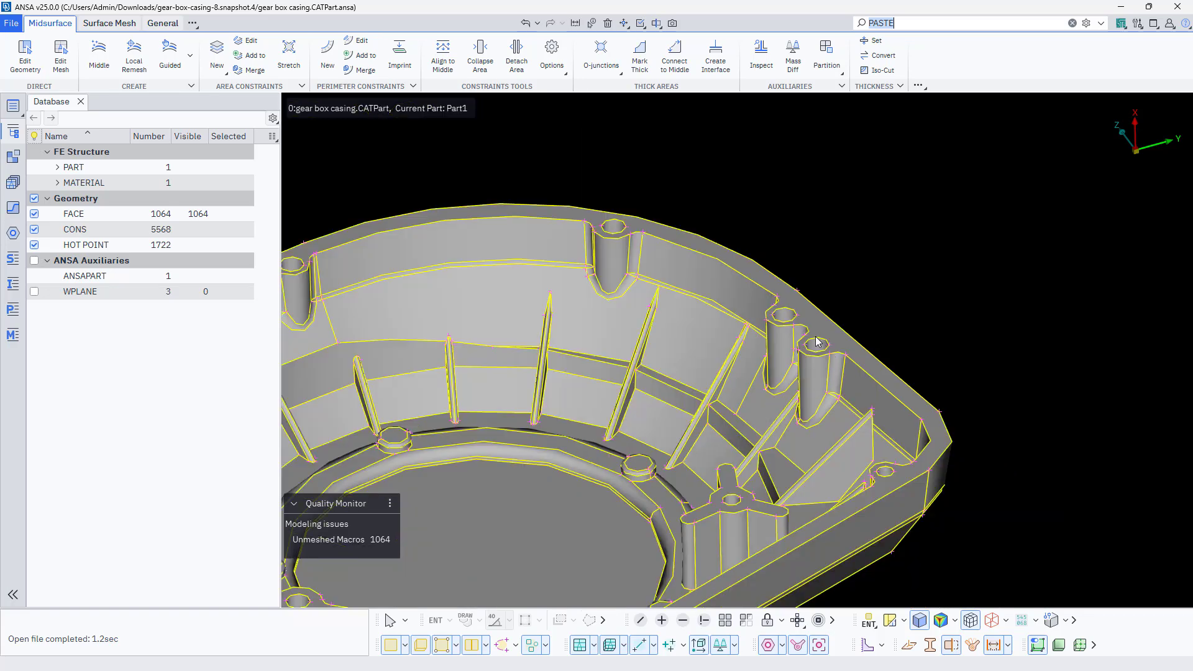
- Set the CONS perimeter length to 1 in the Resolution/Tolerances/Units settings
{"action": "left_click", "coordinate": [1137, 23]}
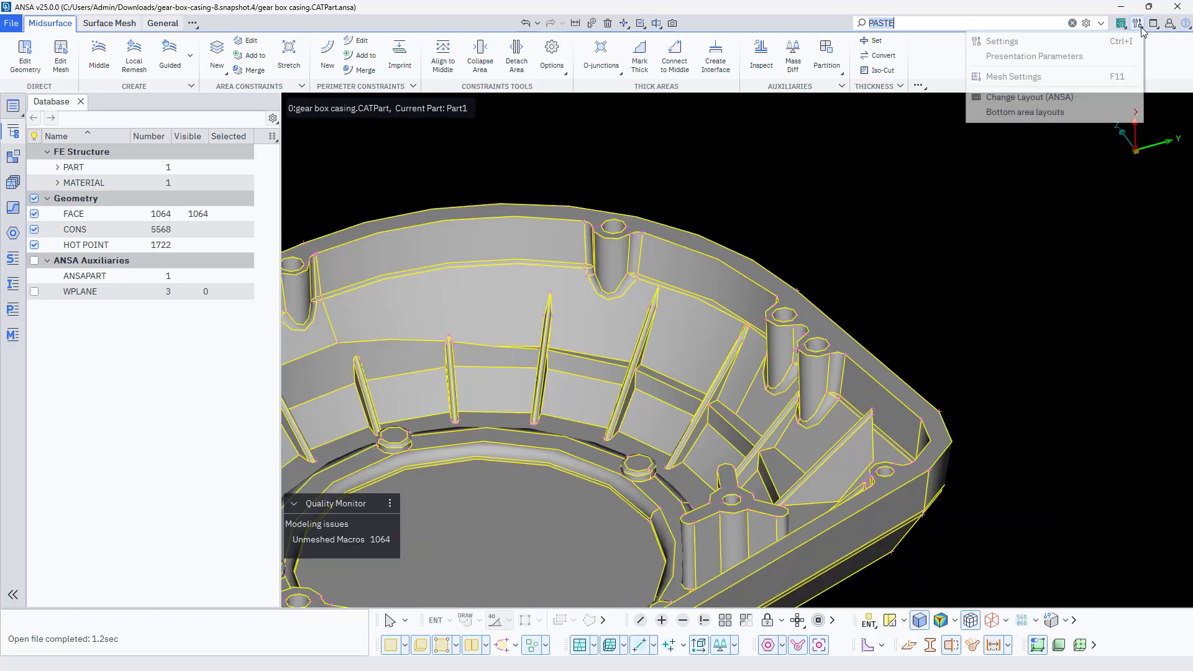
{"action": "left_click", "coordinate": [1120, 44]}
{"action": "scroll", "coordinate": [221, 132], "scroll_direction": "up", "scroll_amount": 1}
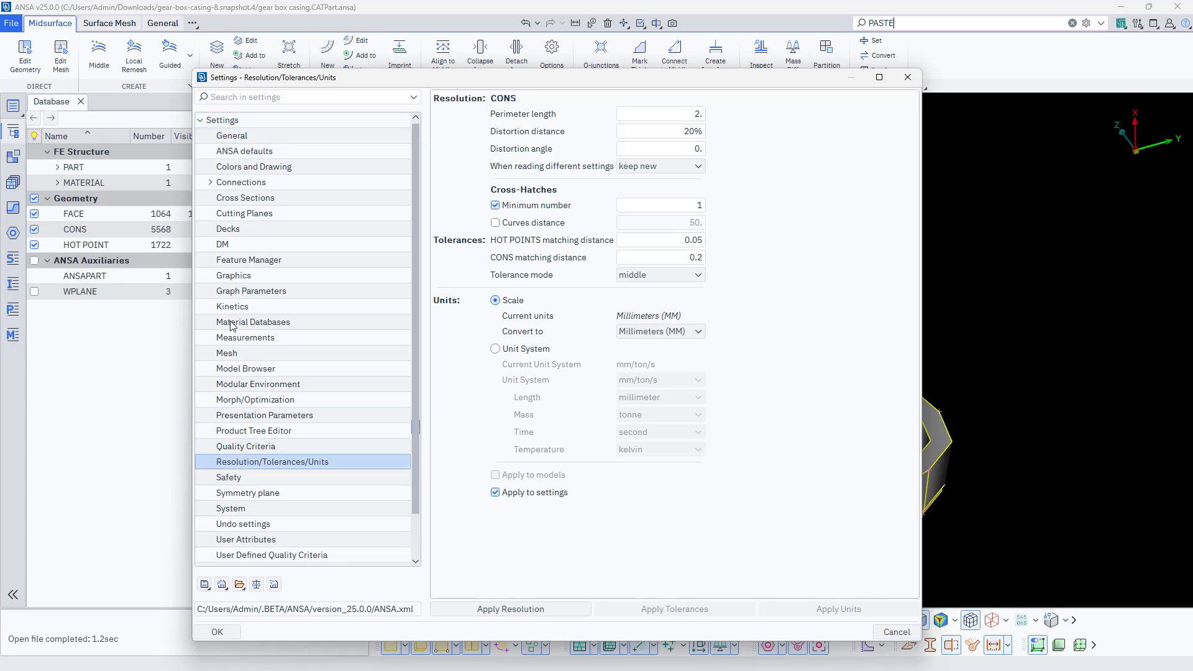
{"action": "left_click", "coordinate": [202, 121]}
{"action": "left_click", "coordinate": [201, 121]}
{"action": "left_click_drag", "start_coordinate": [681, 113], "coordinate": [752, 143]}
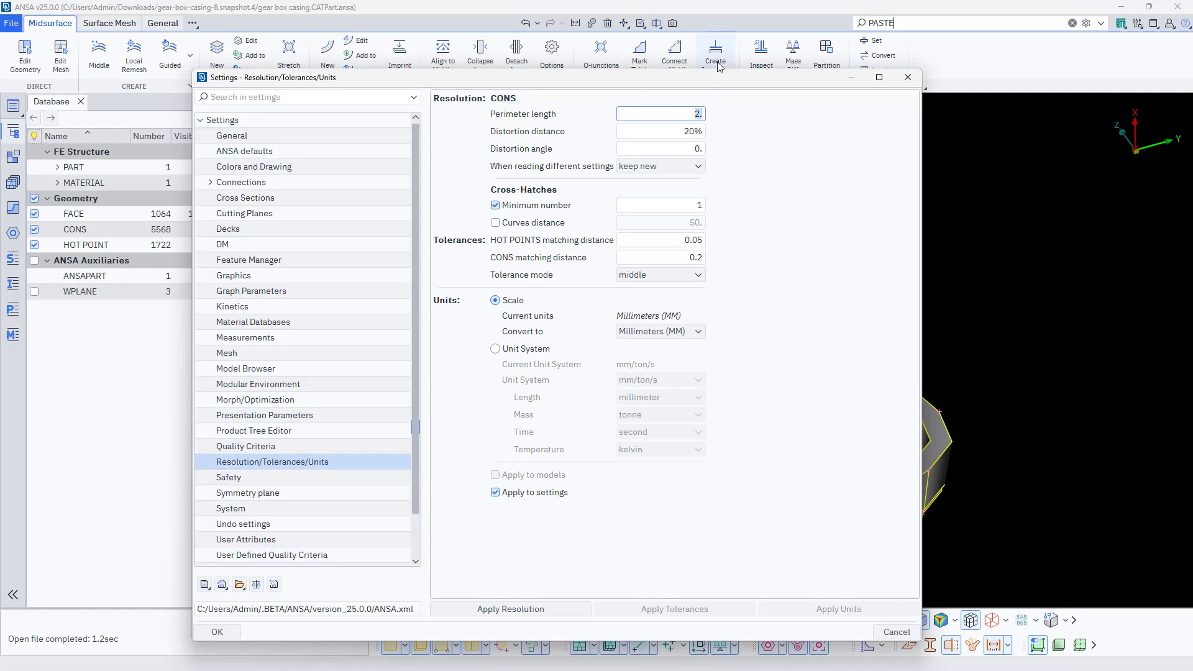
{"action": "type", "text": "1"}
- Apply the new CONS resolution to the casing model and accept the settings
{"action": "scroll", "coordinate": [1049, 434], "scroll_direction": "down", "scroll_amount": 3}
{"action": "scroll", "coordinate": [1057, 436], "scroll_direction": "down", "scroll_amount": 3}
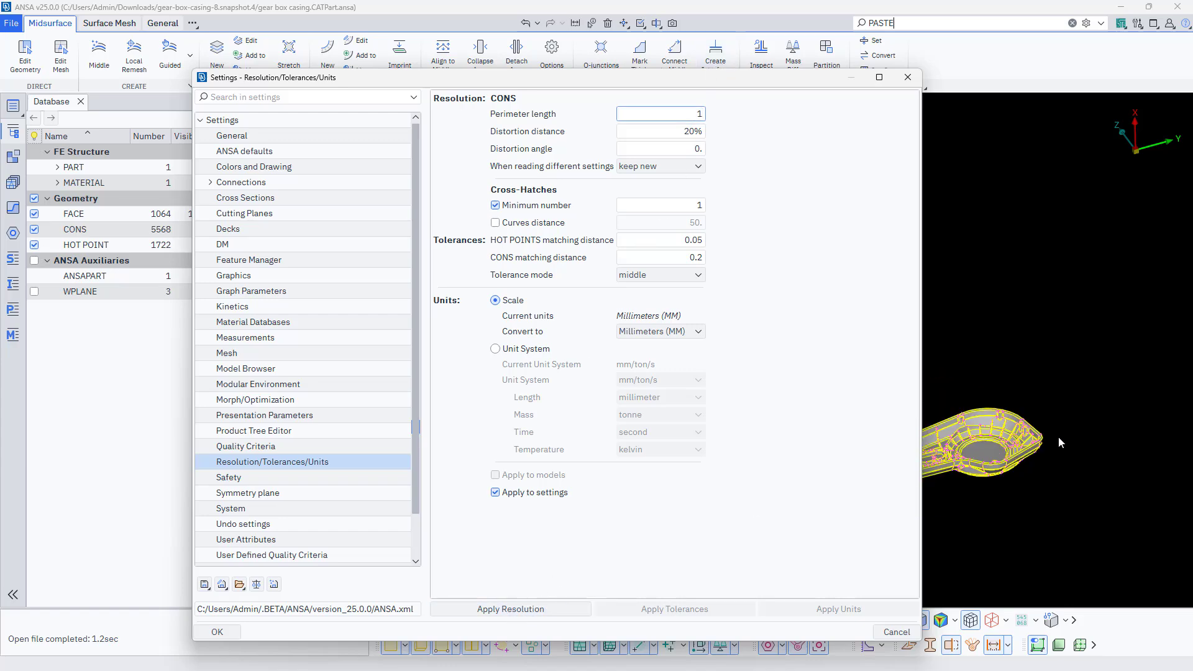
{"action": "scroll", "coordinate": [986, 430], "scroll_direction": "up", "scroll_amount": 7}
{"action": "scroll", "coordinate": [1135, 404], "scroll_direction": "down", "scroll_amount": 3}
{"action": "scroll", "coordinate": [1137, 407], "scroll_direction": "up", "scroll_amount": 3}
{"action": "scroll", "coordinate": [1058, 378], "scroll_direction": "down", "scroll_amount": 3}
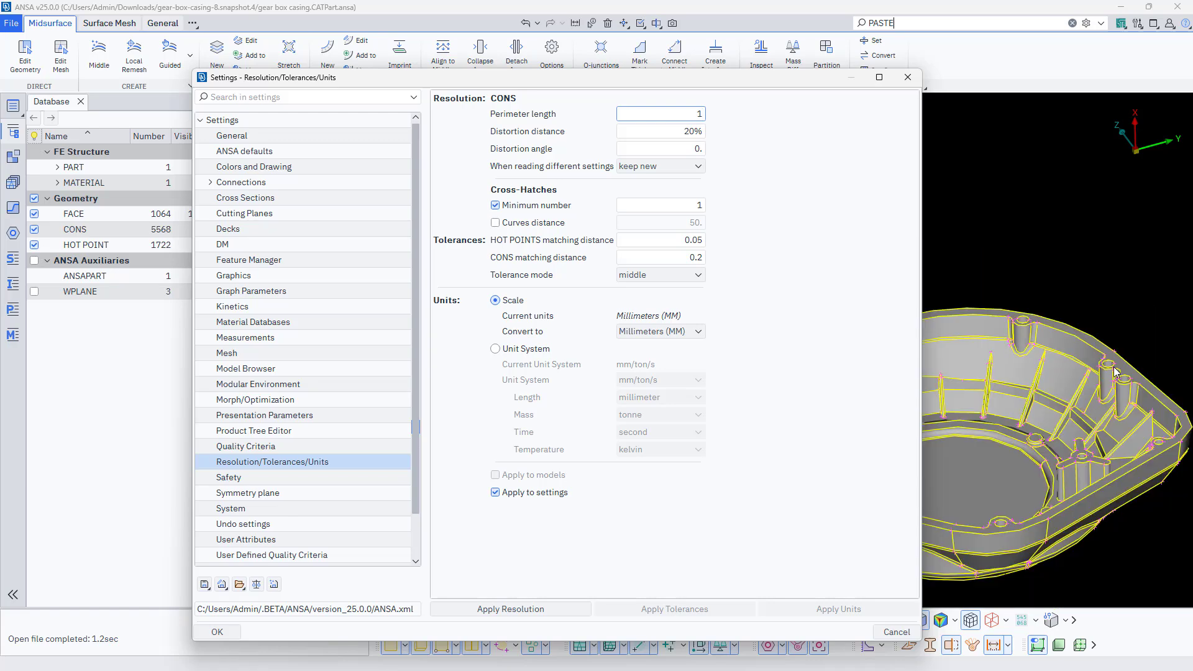
{"action": "scroll", "coordinate": [1042, 374], "scroll_direction": "up", "scroll_amount": 3}
{"action": "left_click", "coordinate": [495, 606]}
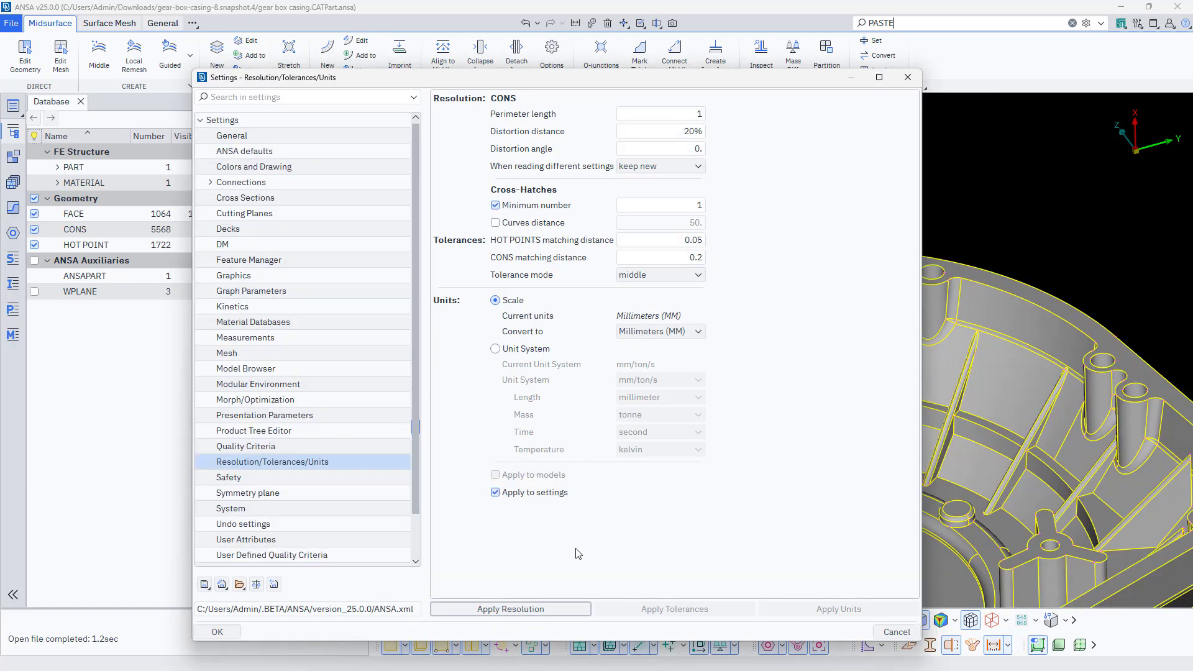
{"action": "left_click", "coordinate": [225, 632]}
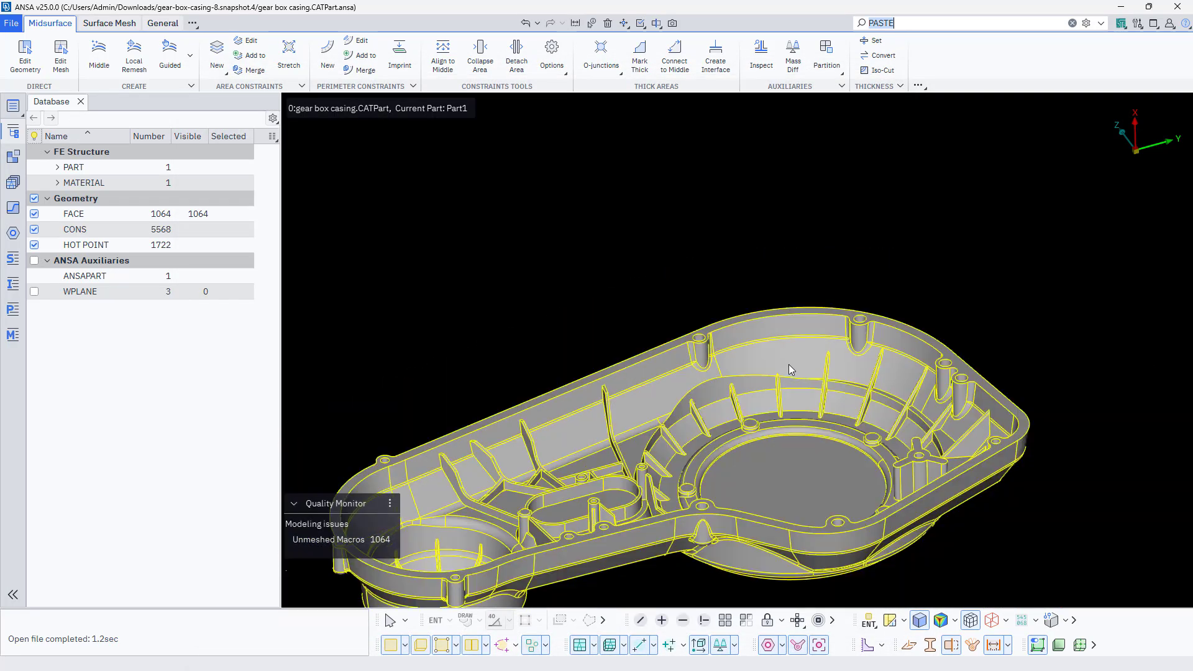
- Examine the curved edges of the rim, screw bosses and ribs at the casing's wide end
{"action": "scroll", "coordinate": [963, 401], "scroll_direction": "up", "scroll_amount": 3}
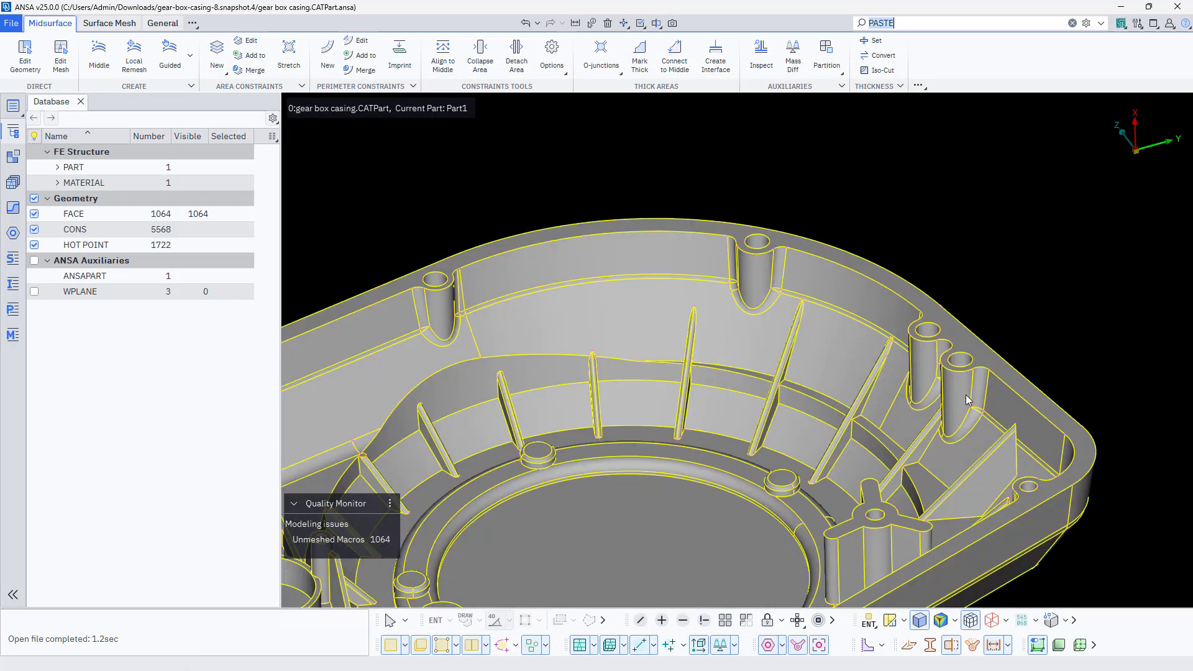
{"action": "scroll", "coordinate": [955, 379], "scroll_direction": "up", "scroll_amount": 3}
{"action": "scroll", "coordinate": [810, 357], "scroll_direction": "down", "scroll_amount": 3}
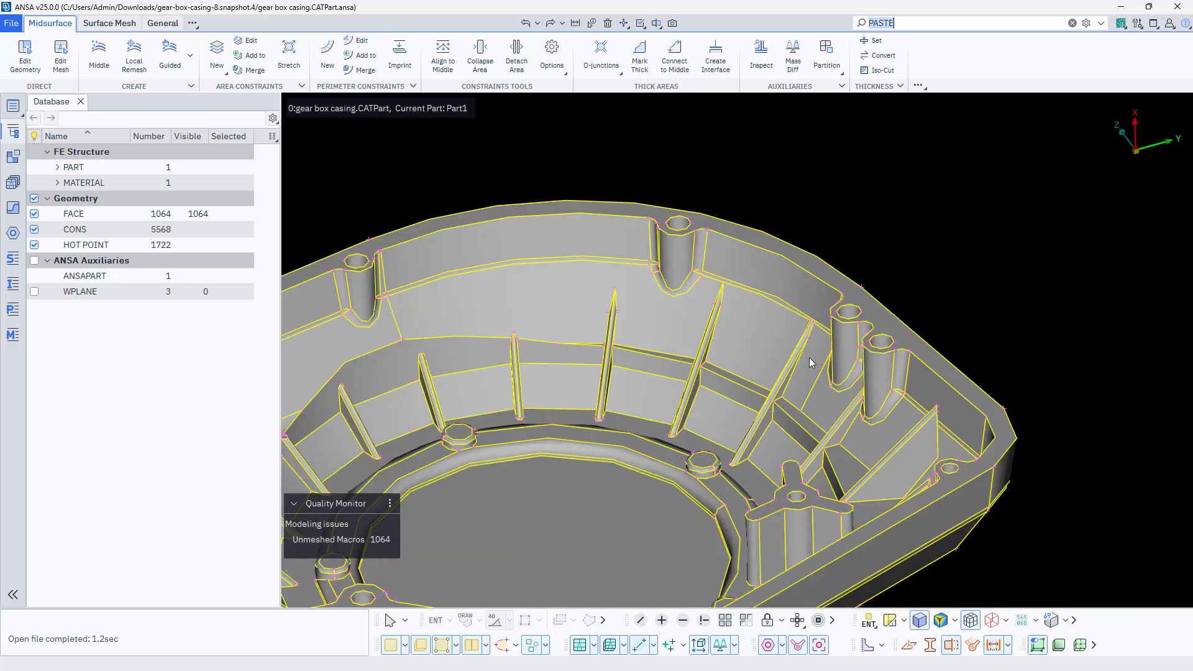
{"action": "scroll", "coordinate": [1072, 433], "scroll_direction": "up", "scroll_amount": 5}
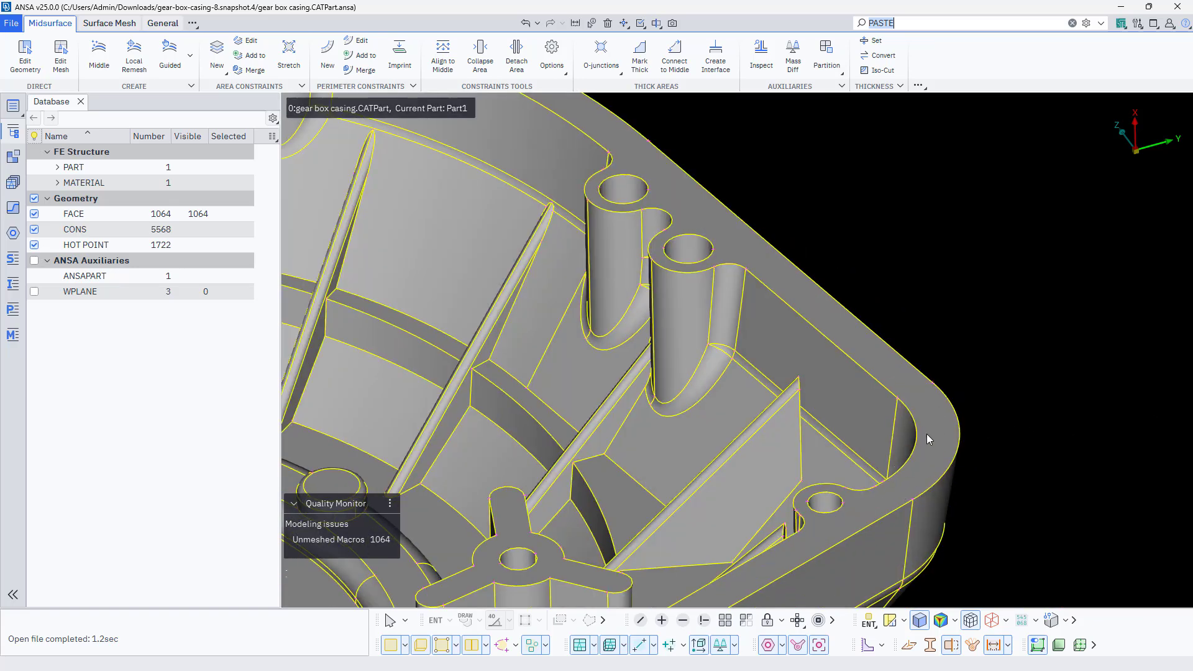
{"action": "scroll", "coordinate": [927, 438], "scroll_direction": "down", "scroll_amount": 5}
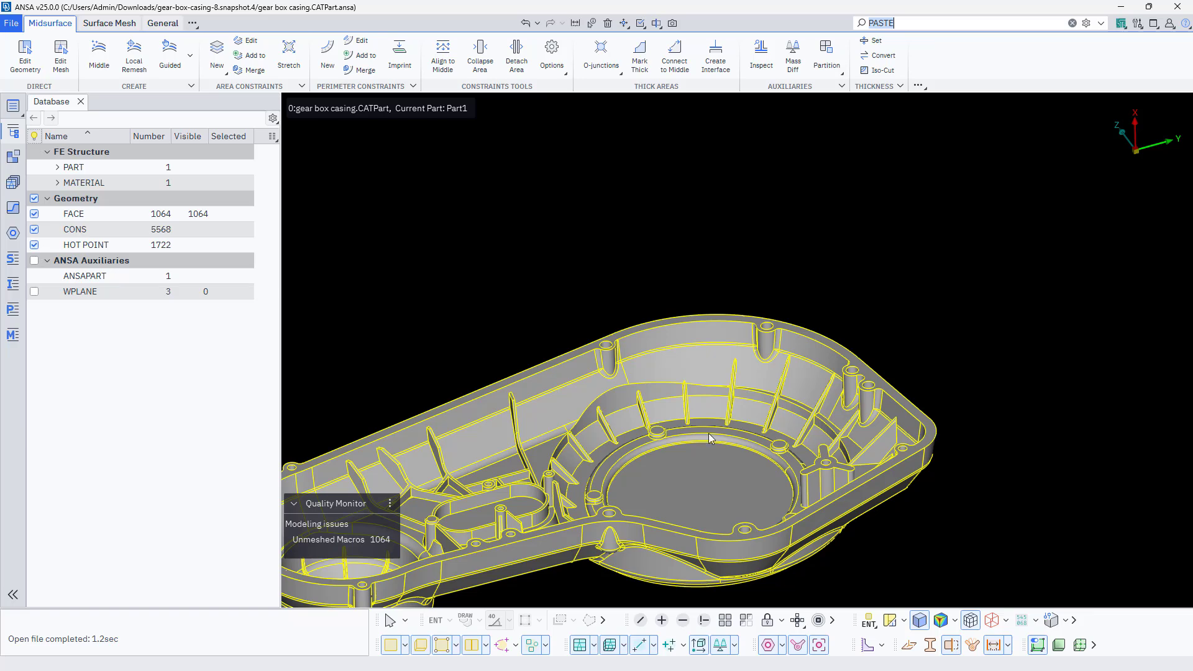
{"action": "scroll", "coordinate": [951, 429], "scroll_direction": "up", "scroll_amount": 5}
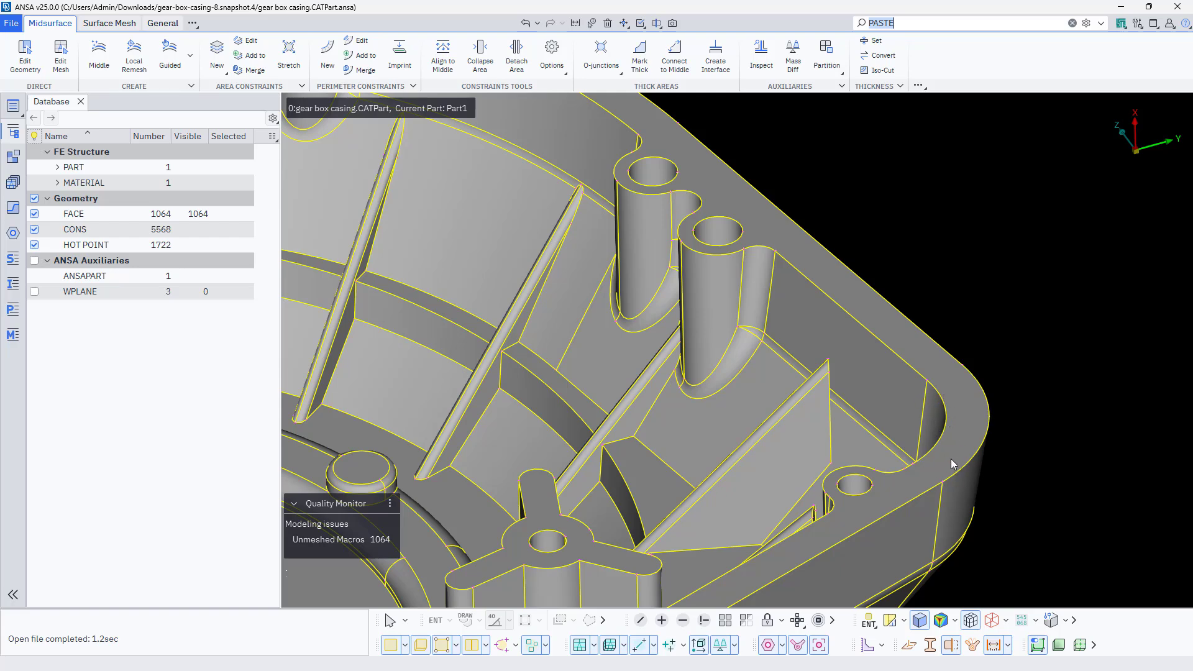
{"action": "scroll", "coordinate": [974, 438], "scroll_direction": "down", "scroll_amount": 5}
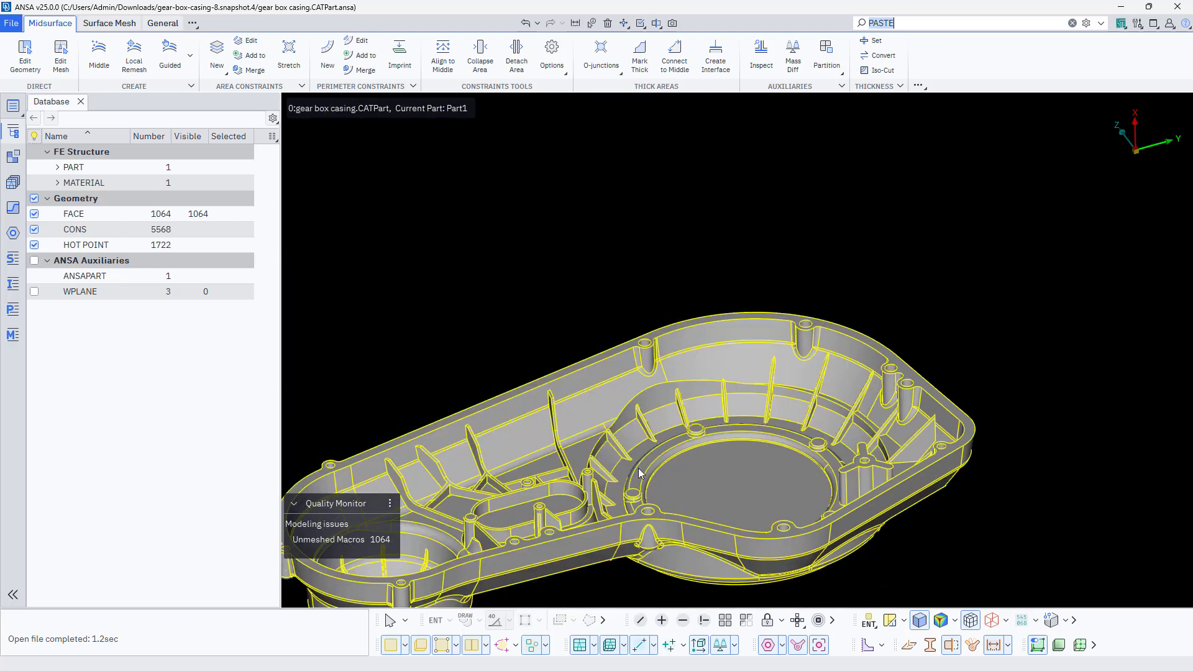
- Examine the ribs, bosses, oval pocket and side walls across the whole casing for thin and thick regions
{"action": "middle_click_drag", "start_coordinate": [641, 473], "coordinate": [726, 376]}
{"action": "mouse_move", "coordinate": [823, 359]}
{"action": "middle_mouse_down"}
{"action": "mouse_move", "coordinate": [786, 354]}
{"action": "mouse_move", "coordinate": [812, 341]}
{"action": "mouse_move", "coordinate": [832, 363]}
{"action": "mouse_move", "coordinate": [822, 337]}
{"action": "mouse_move", "coordinate": [845, 358]}
{"action": "mouse_move", "coordinate": [818, 383]}
{"action": "mouse_move", "coordinate": [816, 349]}
{"action": "mouse_move", "coordinate": [805, 356]}
{"action": "middle_mouse_up"}
{"action": "scroll", "coordinate": [506, 411], "scroll_direction": "up", "scroll_amount": 3}
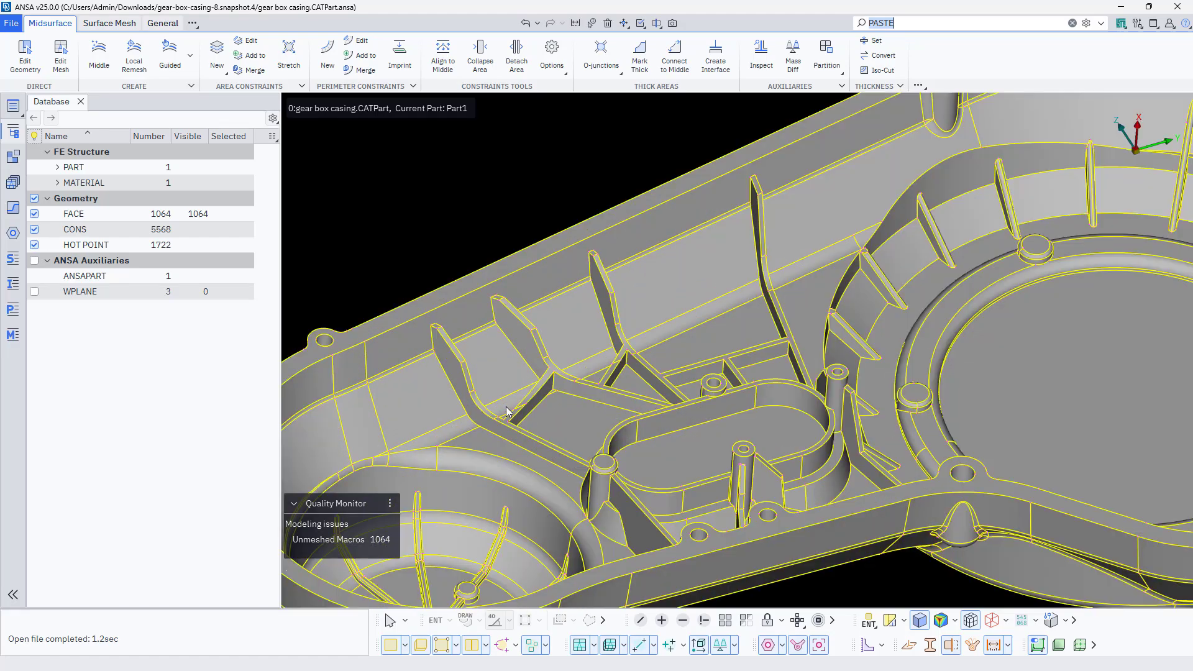
{"action": "scroll", "coordinate": [506, 407], "scroll_direction": "down", "scroll_amount": 3}
{"action": "scroll", "coordinate": [626, 428], "scroll_direction": "up", "scroll_amount": 3}
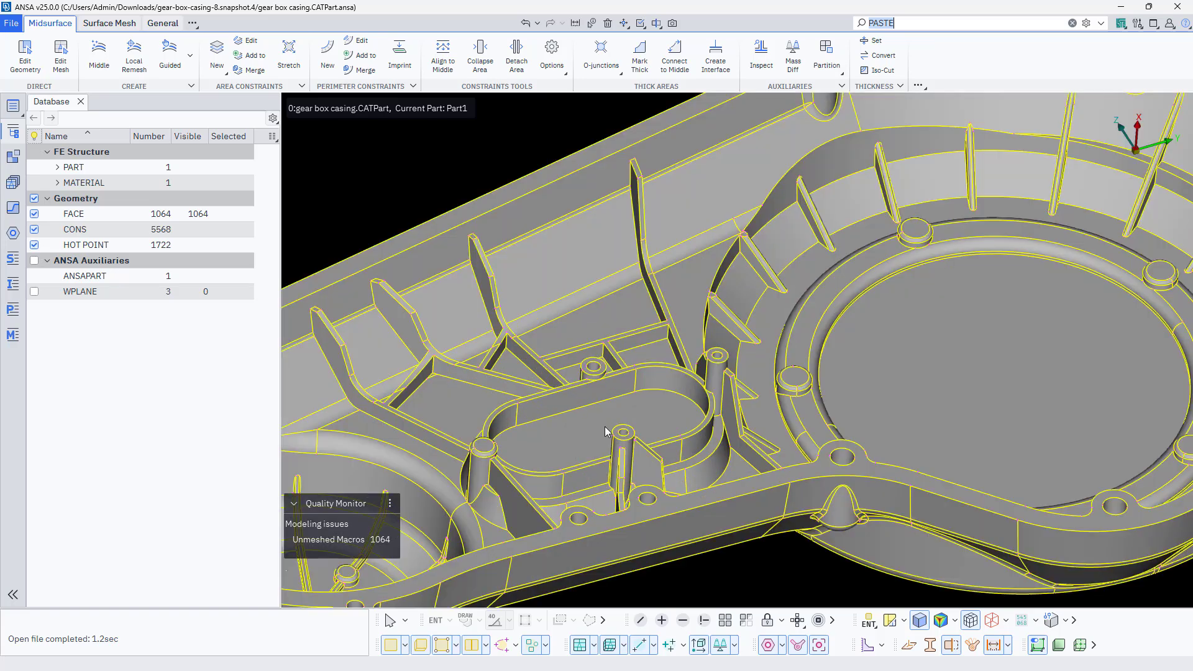
{"action": "scroll", "coordinate": [688, 378], "scroll_direction": "down", "scroll_amount": 3}
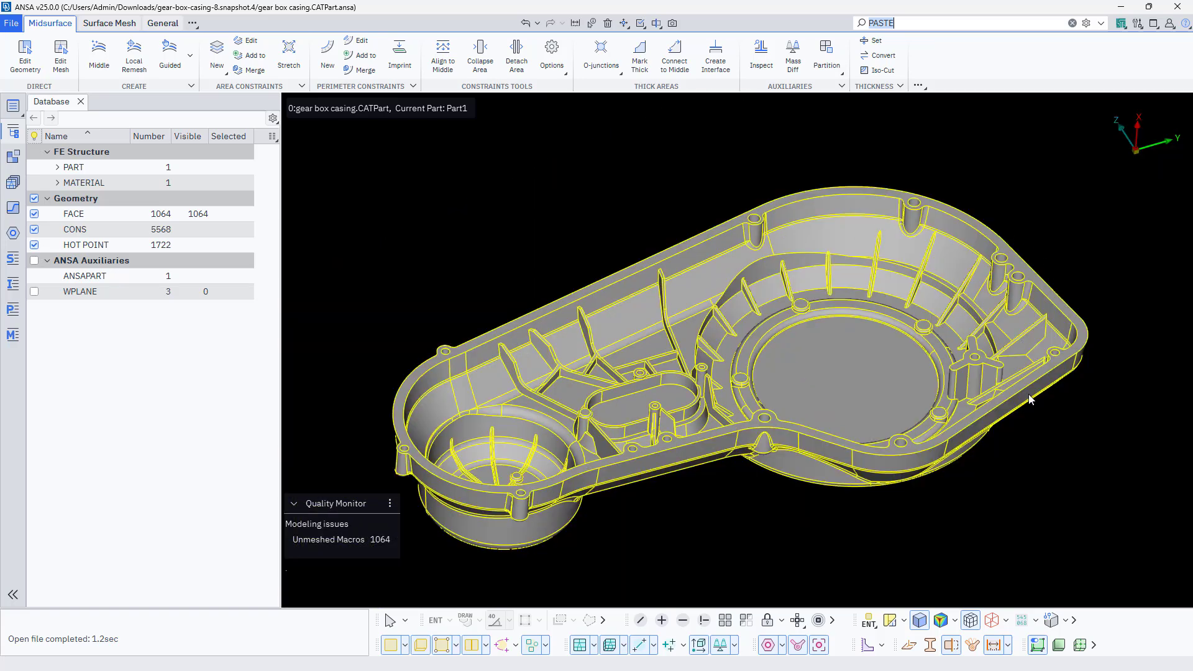
{"action": "scroll", "coordinate": [508, 495], "scroll_direction": "up", "scroll_amount": 3}
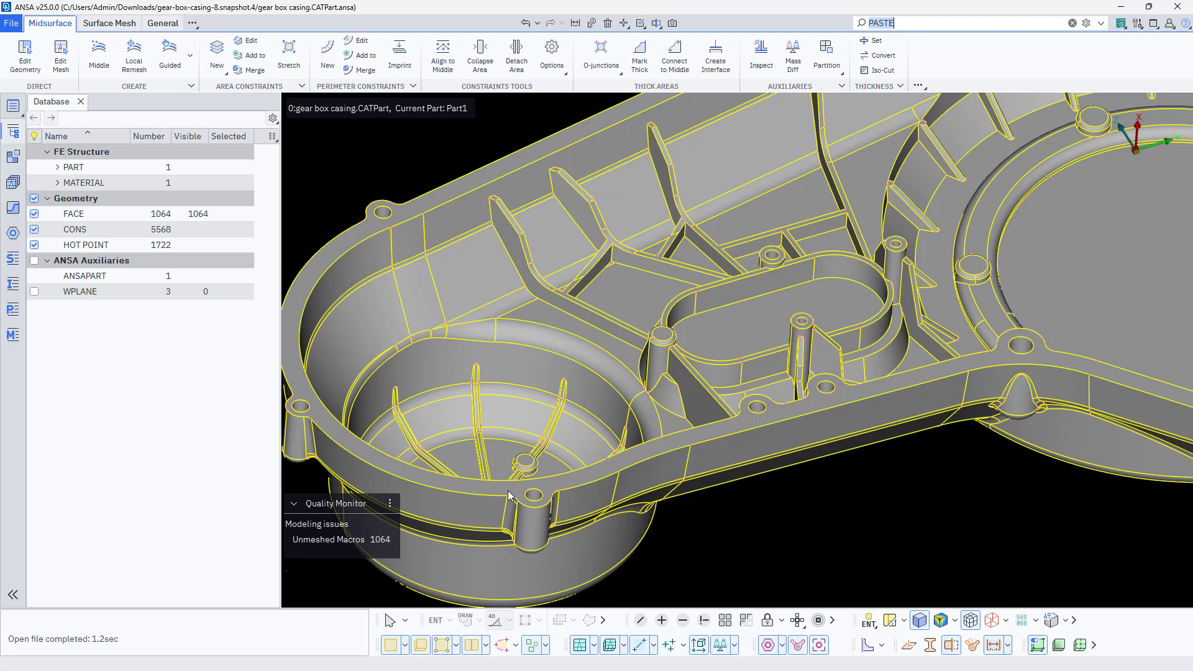
{"action": "scroll", "coordinate": [508, 495], "scroll_direction": "down", "scroll_amount": 5}
{"action": "scroll", "coordinate": [744, 290], "scroll_direction": "up", "scroll_amount": 6}
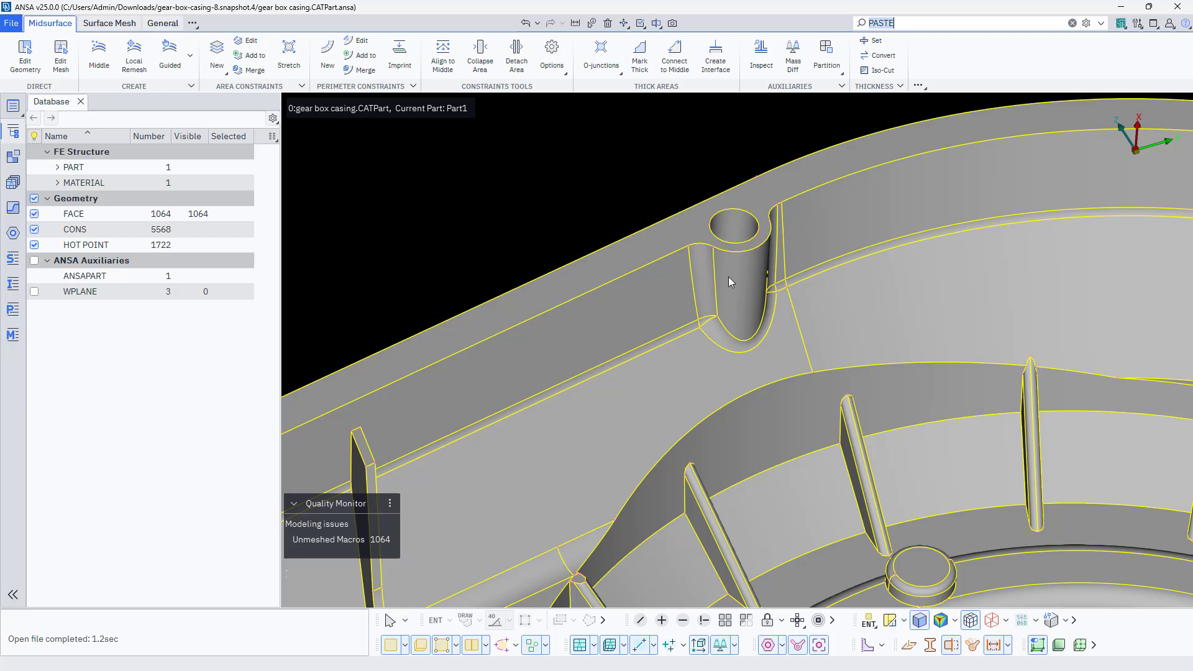
{"action": "scroll", "coordinate": [729, 278], "scroll_direction": "down", "scroll_amount": 3}
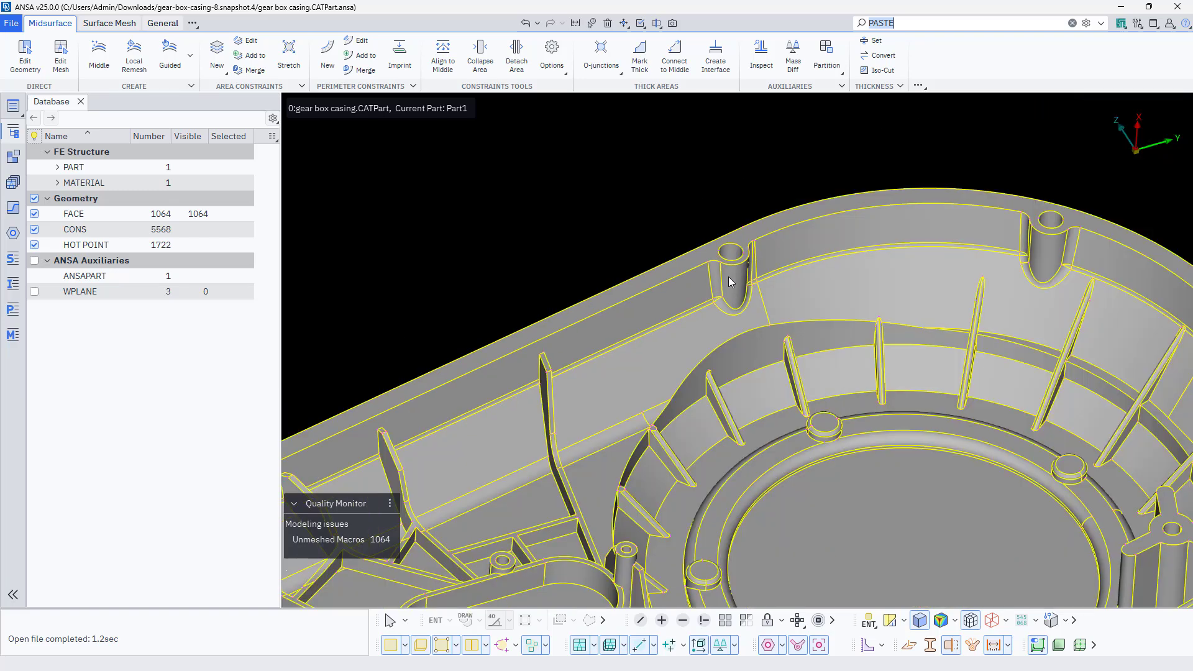
{"action": "scroll", "coordinate": [728, 278], "scroll_direction": "down", "scroll_amount": 3}
{"action": "scroll", "coordinate": [647, 447], "scroll_direction": "up", "scroll_amount": 6}
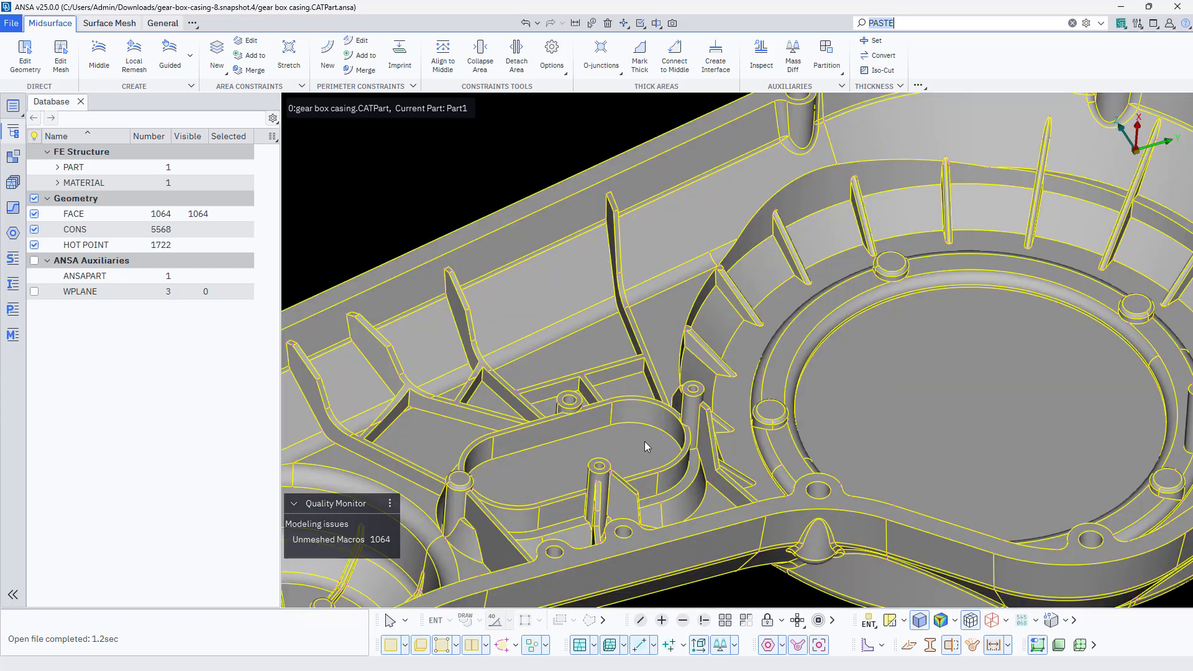
{"action": "scroll", "coordinate": [595, 473], "scroll_direction": "down", "scroll_amount": 5}
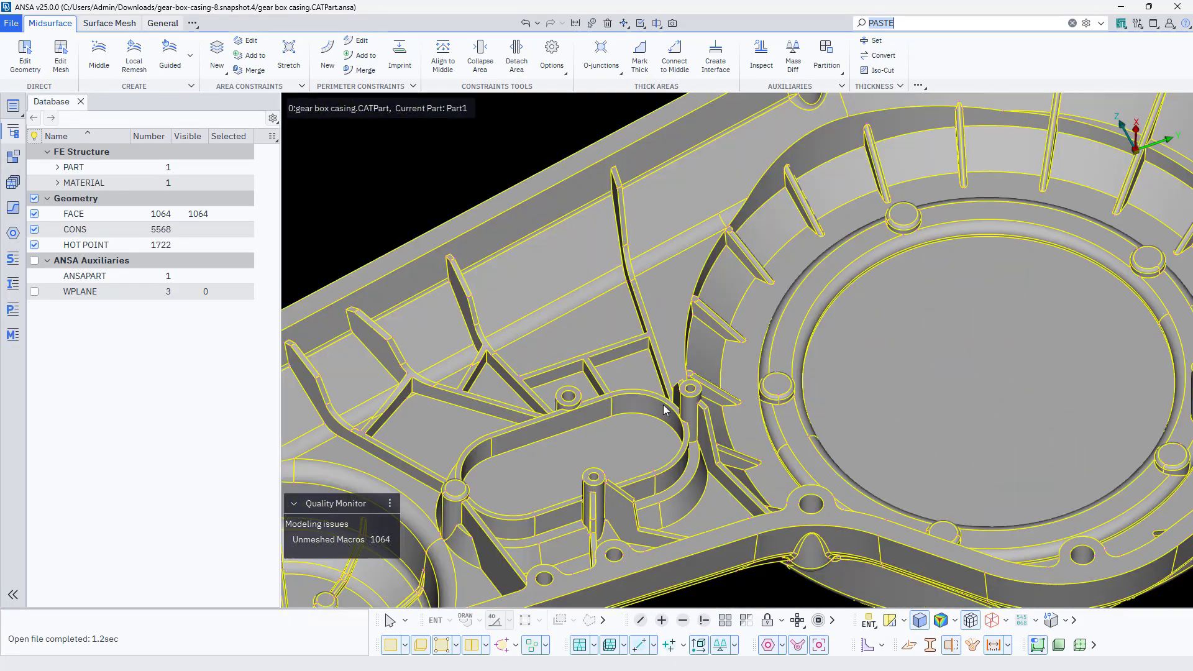
{"action": "left_click_drag", "start_coordinate": [675, 387], "coordinate": [728, 366], "text": "ctrl"}
{"action": "middle_click_drag", "start_coordinate": [727, 367], "coordinate": [686, 446], "text": "ctrl"}
{"action": "left_click_drag", "start_coordinate": [687, 446], "coordinate": [700, 380], "text": "ctrl"}
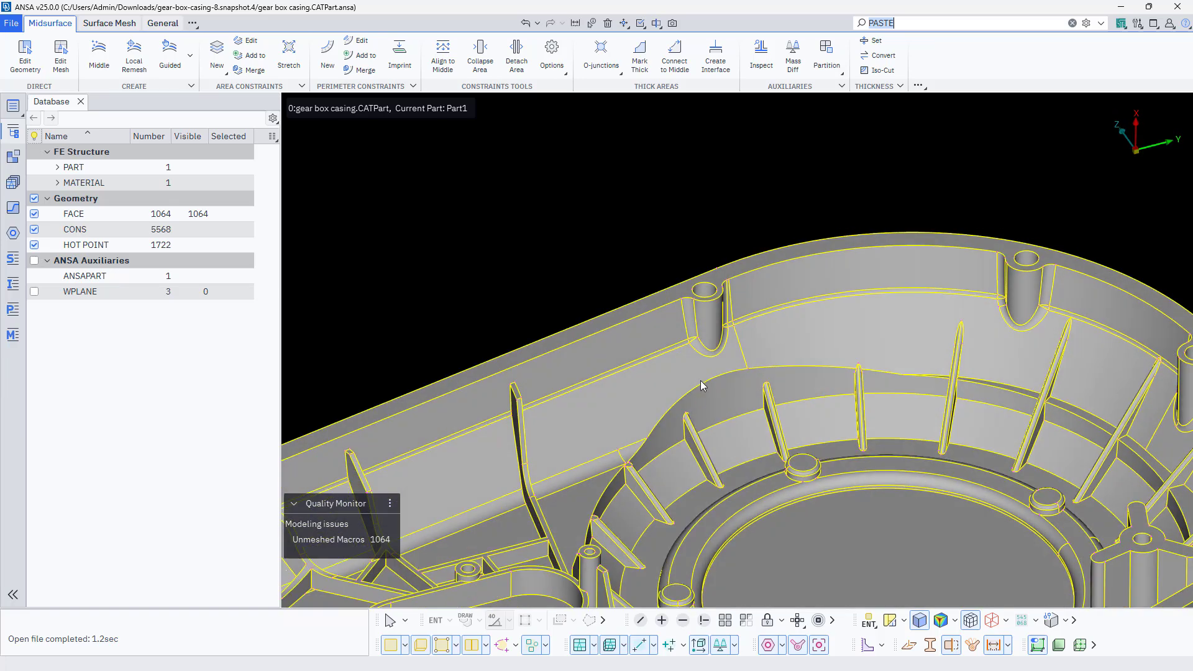
{"action": "middle_click_drag", "start_coordinate": [700, 380], "coordinate": [667, 458], "text": "ctrl"}
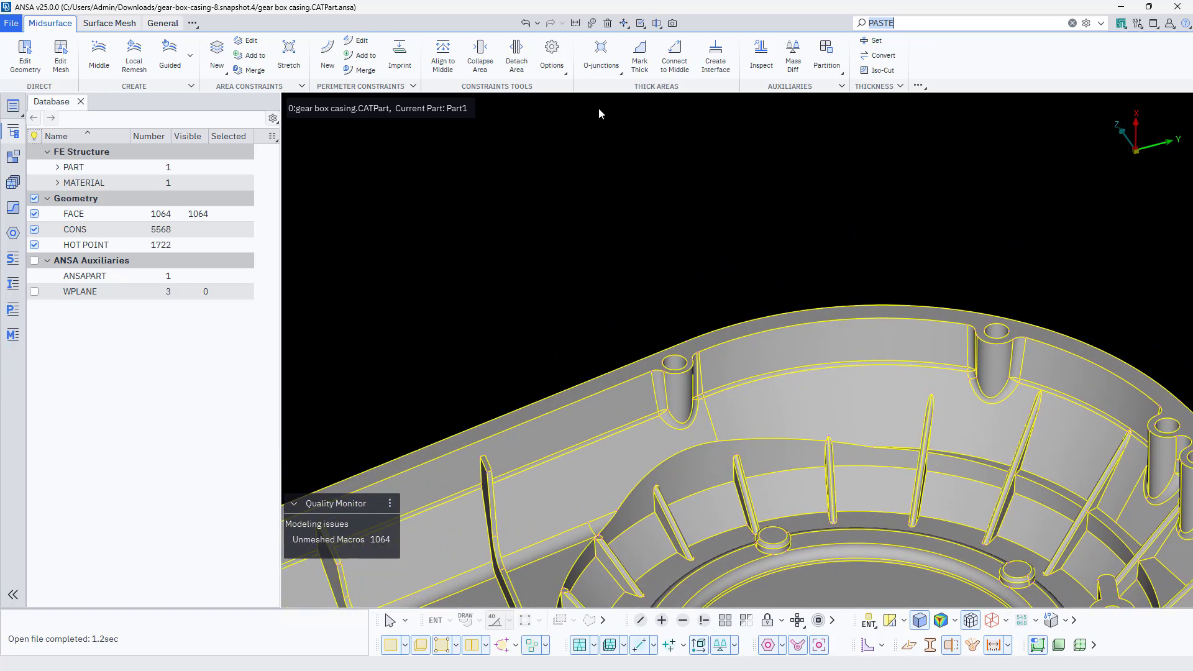
- Mark the casing's thick areas using a thick areas limit of 4.5 and thick areas PID 2
{"action": "left_click", "coordinate": [642, 62]}
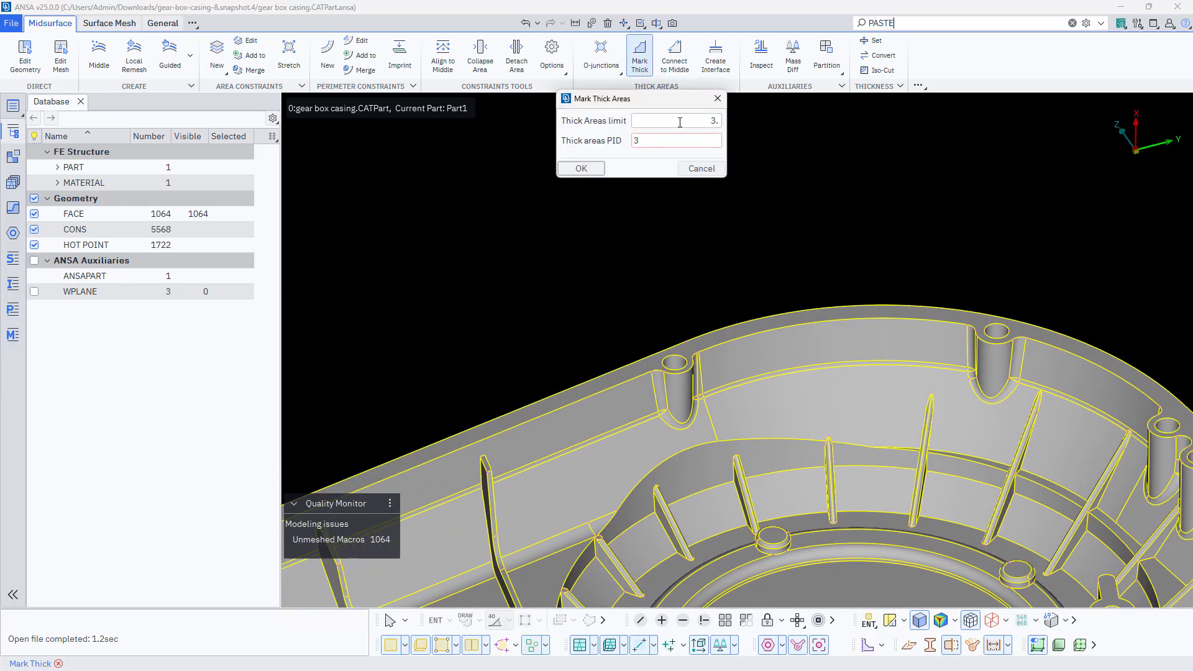
{"action": "left_click_drag", "start_coordinate": [667, 121], "coordinate": [732, 121]}
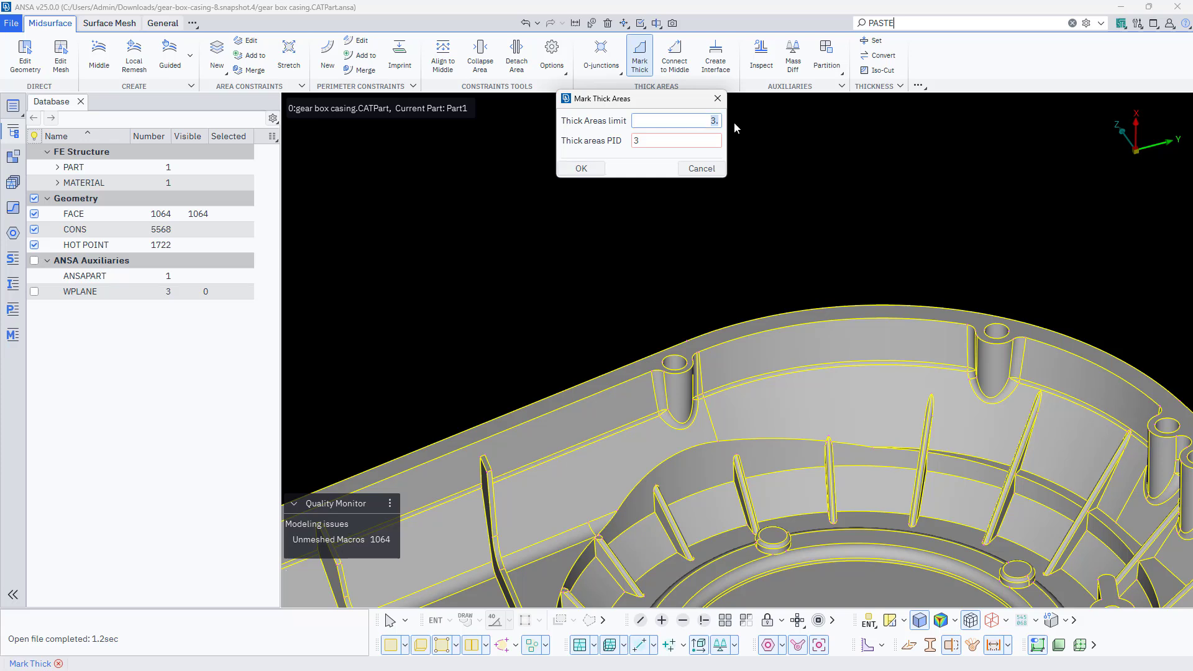
{"action": "type", "text": "4.5"}
{"action": "key", "text": "Tab"}
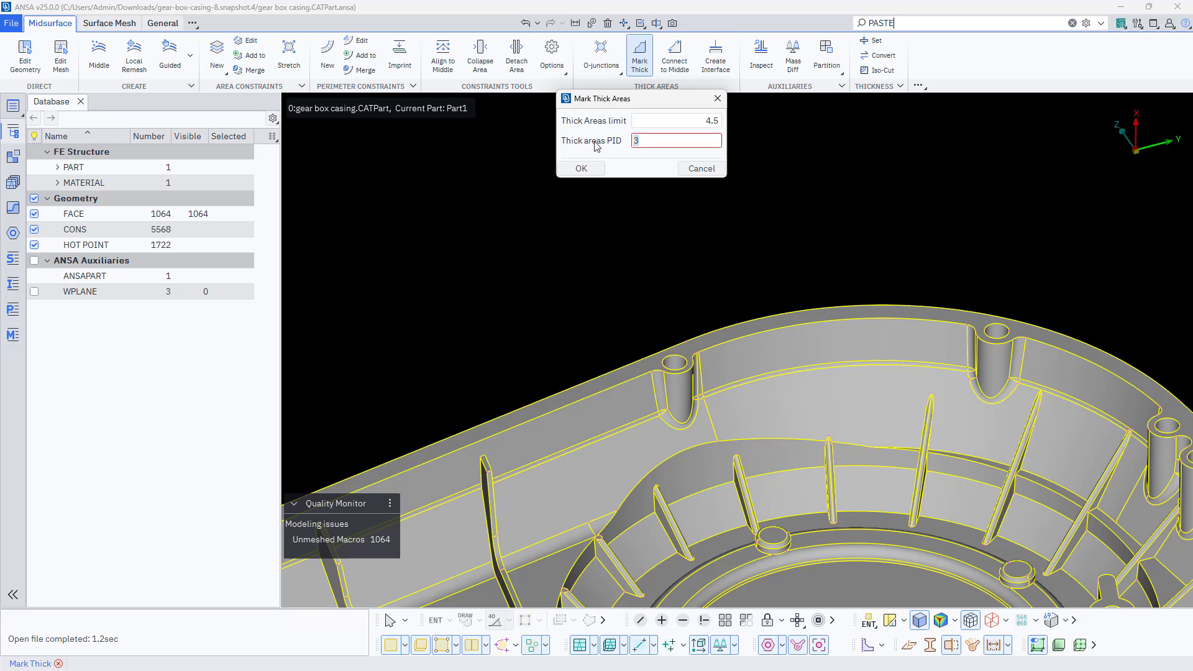
{"action": "type", "text": "2"}
{"action": "scroll", "coordinate": [710, 243], "scroll_direction": "down", "scroll_amount": 6}
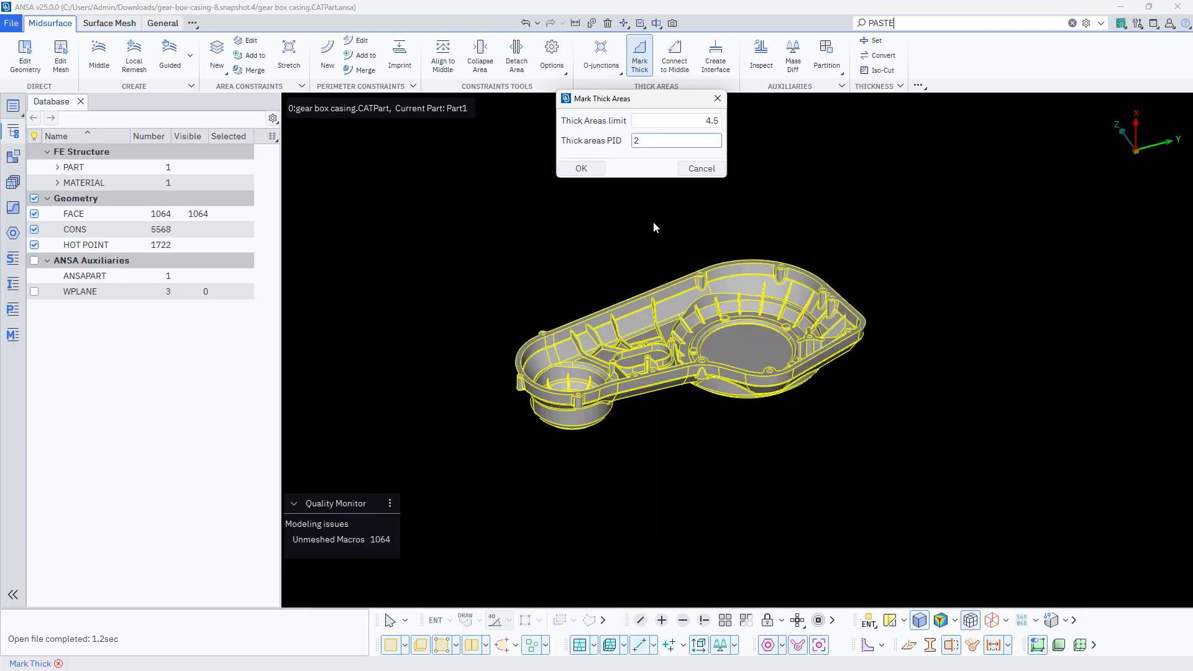
{"action": "left_click", "coordinate": [589, 174]}
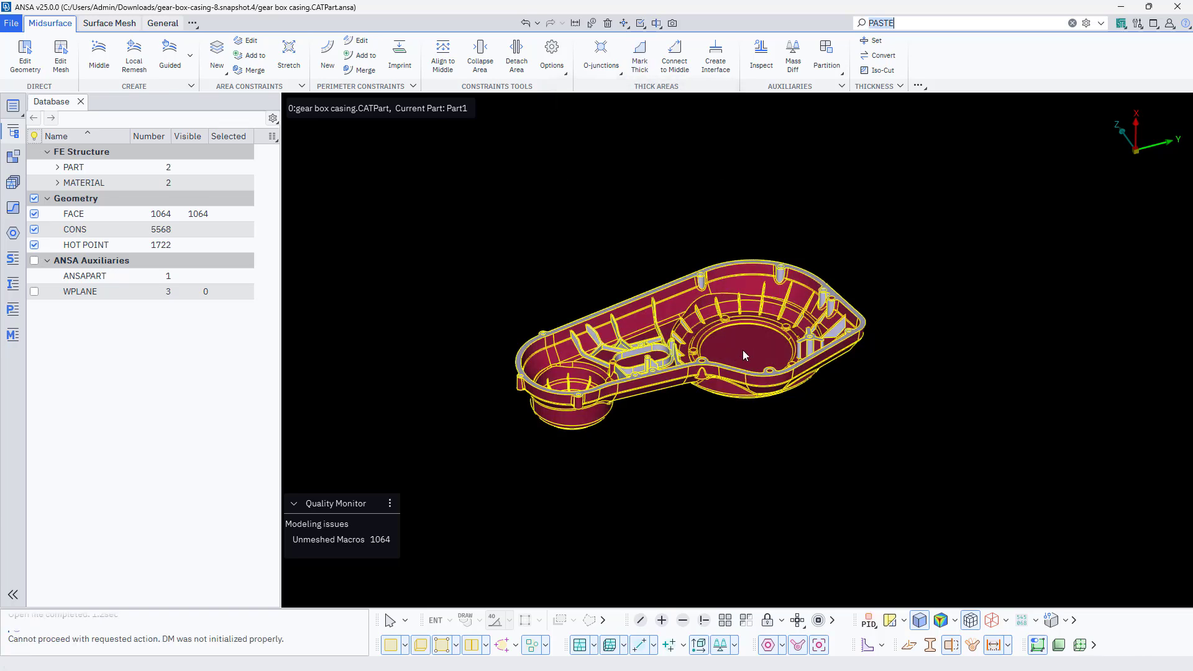
{"action": "scroll", "coordinate": [791, 336], "scroll_direction": "up", "scroll_amount": 4}
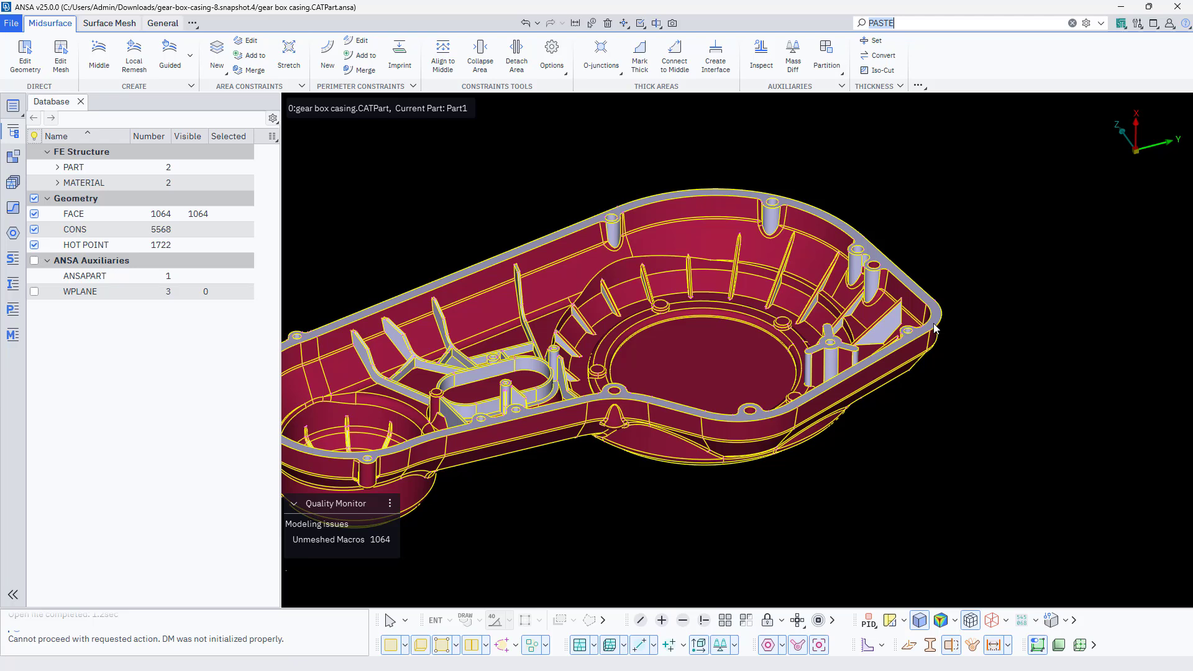
{"action": "scroll", "coordinate": [935, 329], "scroll_direction": "down", "scroll_amount": 2}
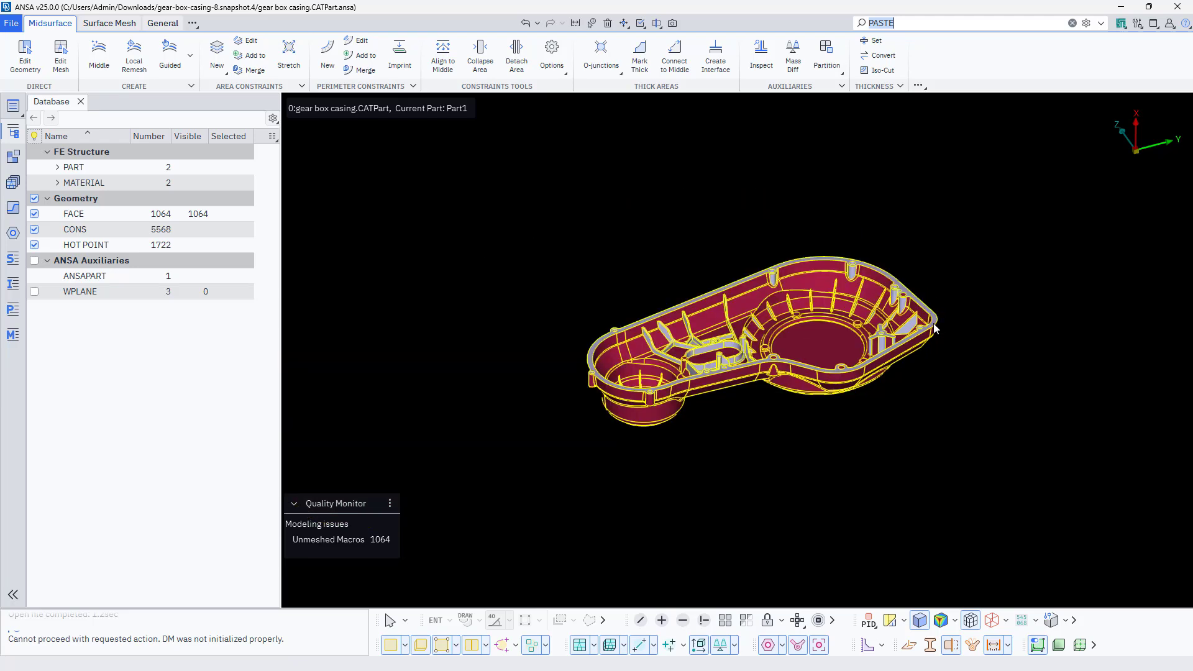
{"action": "scroll", "coordinate": [628, 338], "scroll_direction": "up", "scroll_amount": 6}
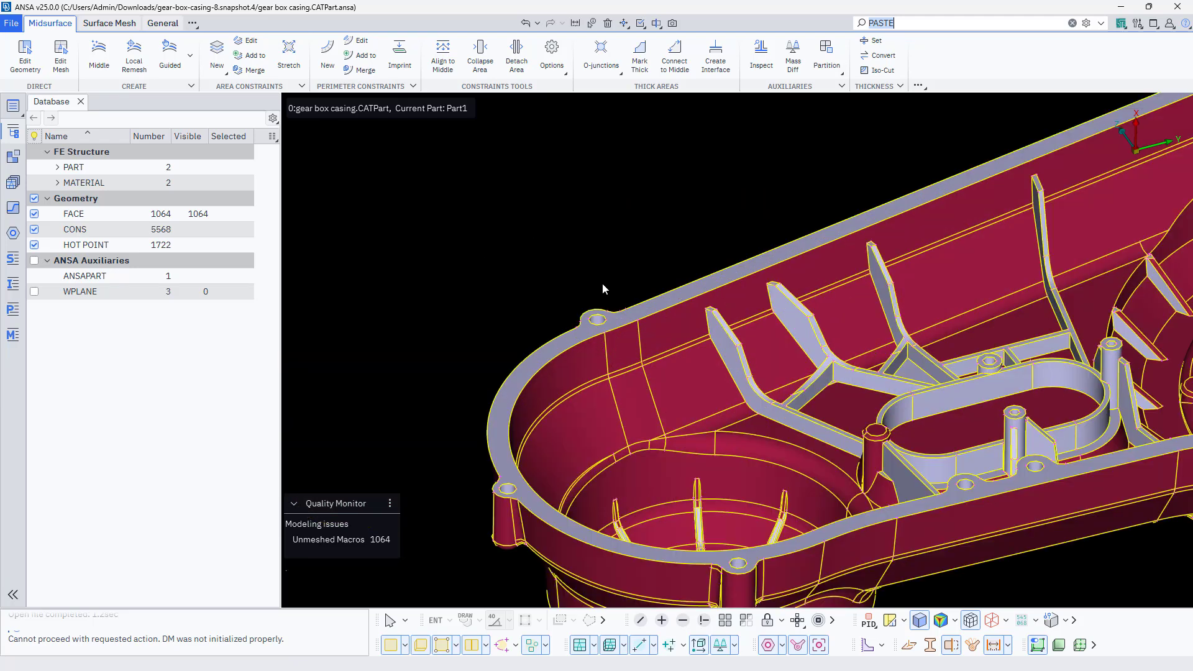
{"action": "left_click", "coordinate": [575, 23]}
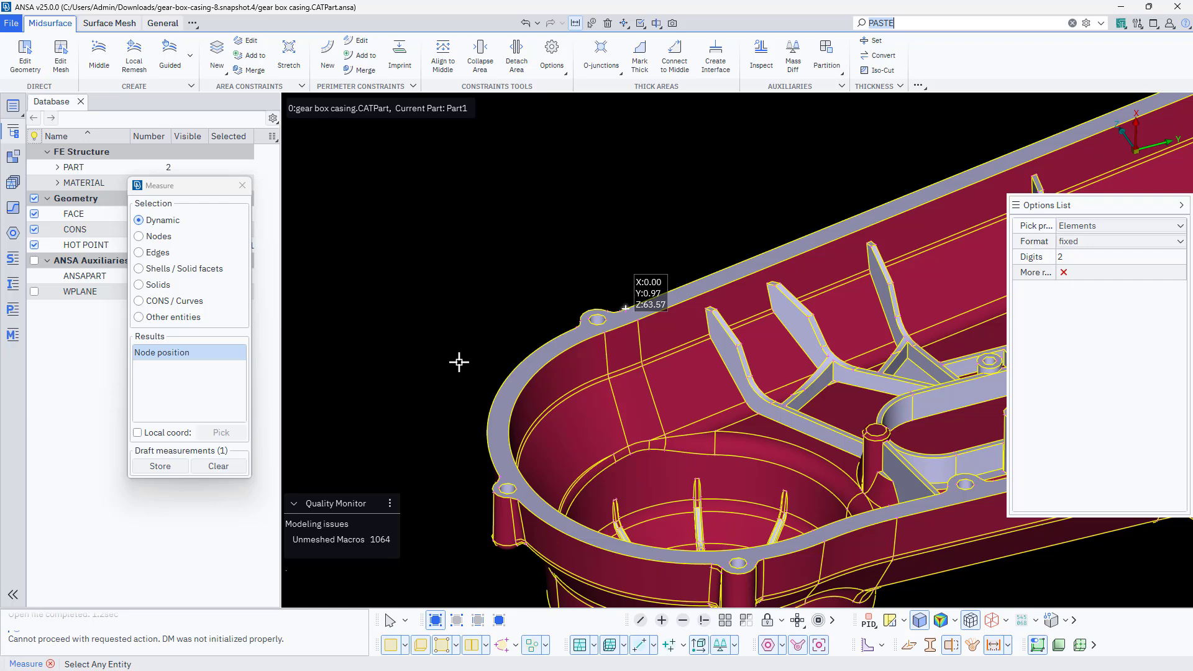
{"action": "left_click", "coordinate": [242, 186]}
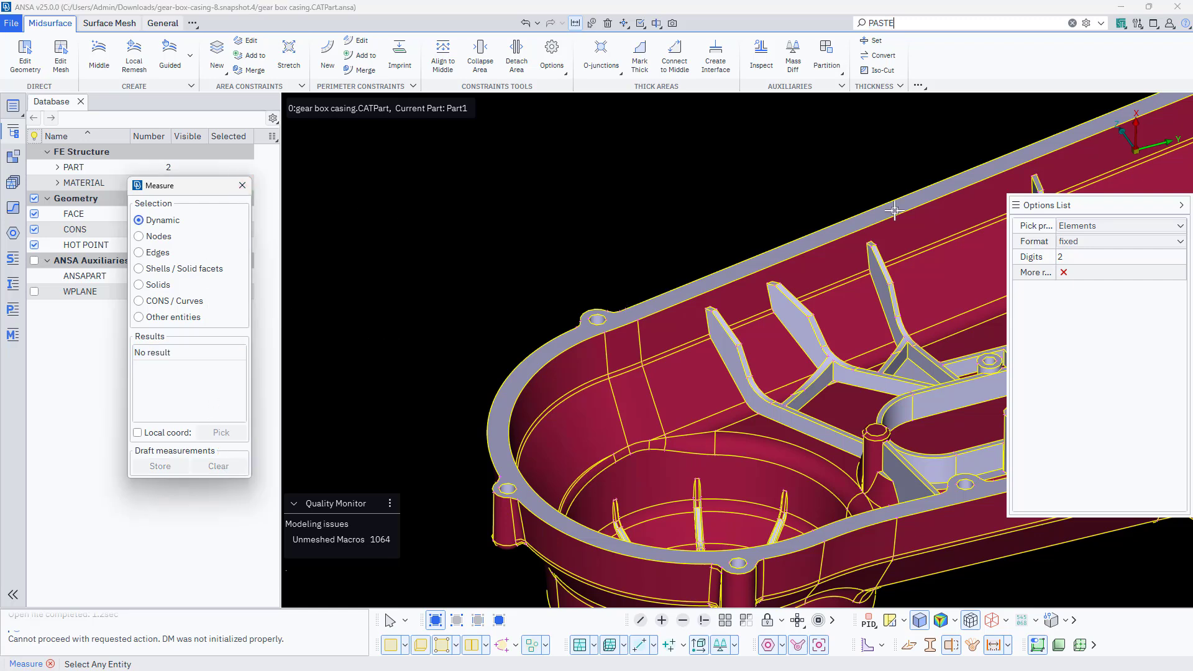
{"action": "left_click", "coordinate": [243, 186]}
{"action": "key", "text": "f"}
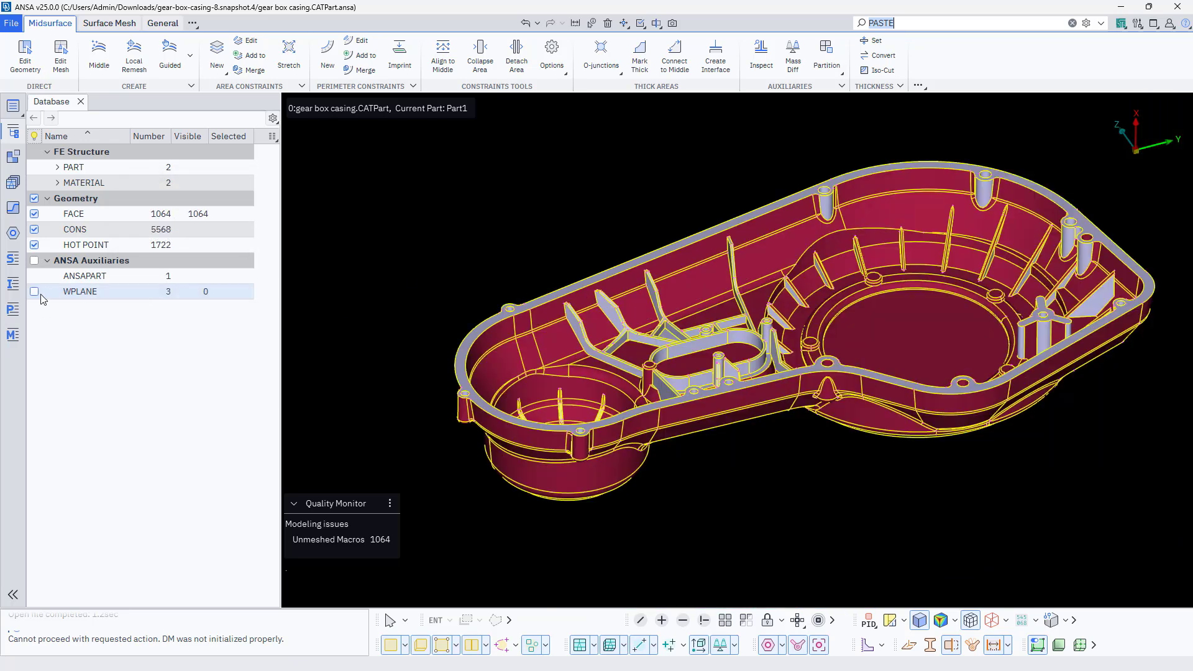
- Assign the Body.5 property to all faces of the casing to clear the automatic thick-area marking
{"action": "left_click", "coordinate": [12, 309]}
{"action": "left_click", "coordinate": [258, 131]}
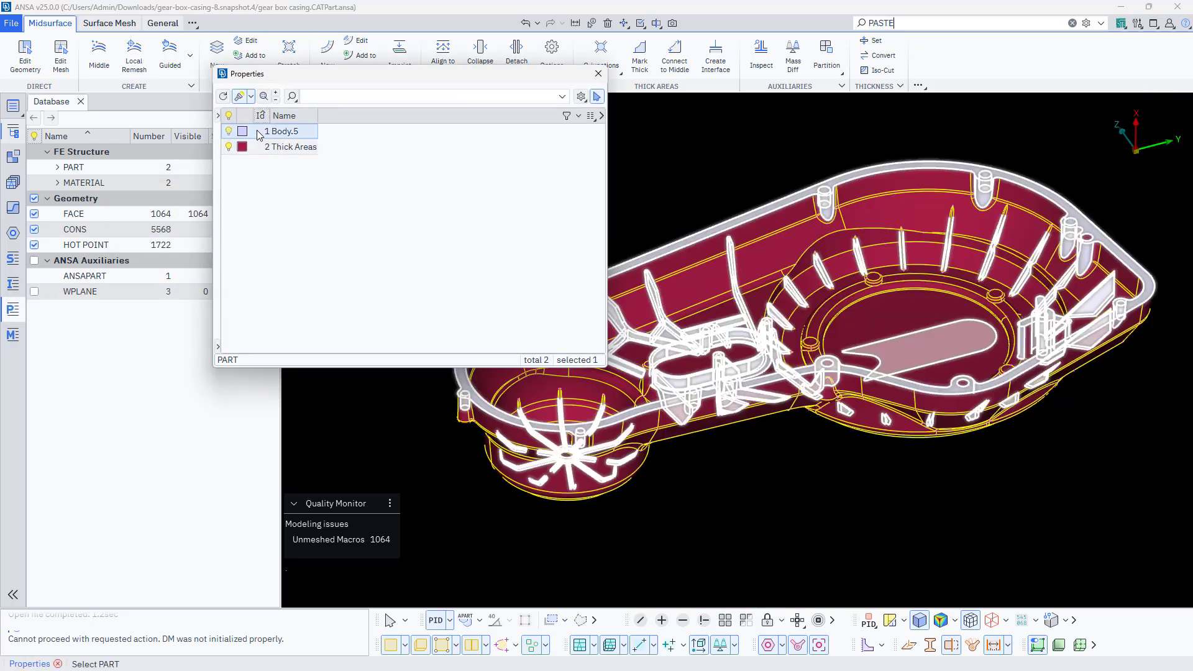
{"action": "right_click", "coordinate": [285, 132]}
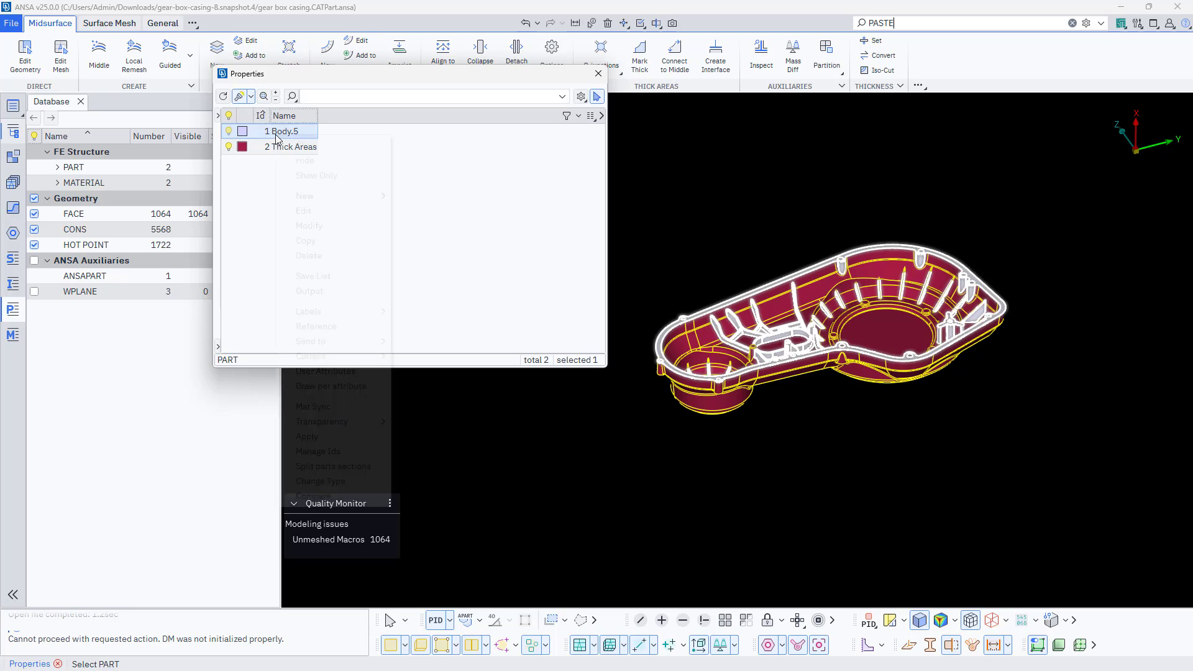
{"action": "left_click", "coordinate": [324, 435]}
{"action": "scroll", "coordinate": [707, 430], "scroll_direction": "down", "scroll_amount": 3}
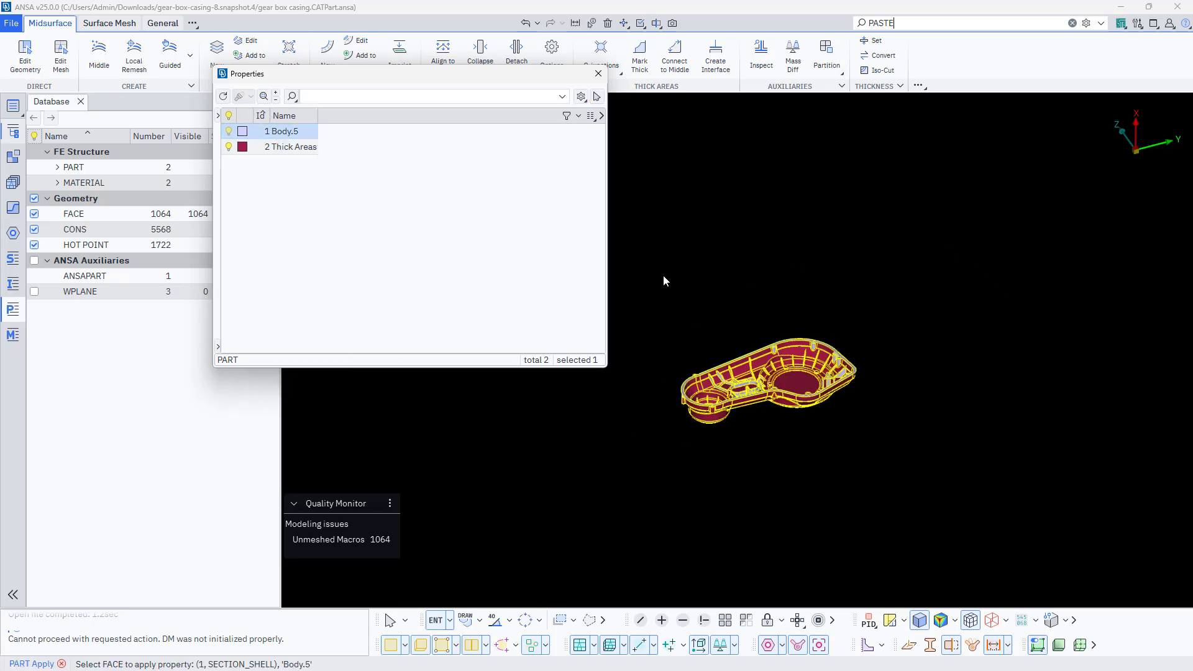
{"action": "left_click_drag", "start_coordinate": [649, 255], "coordinate": [956, 512]}
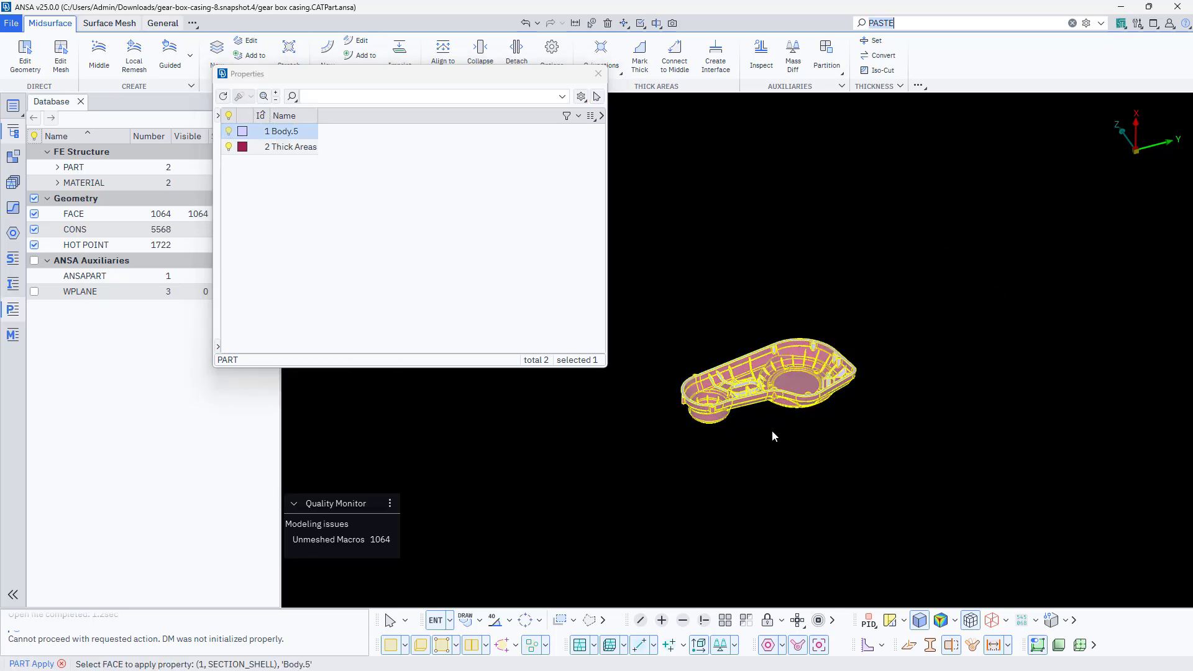
{"action": "middle_click", "coordinate": [744, 370]}
{"action": "scroll", "coordinate": [748, 372], "scroll_direction": "up", "scroll_amount": 5}
- Start applying the Thick Areas property and select the side, cylindrical and fillet faces of the screw boss on the wide end's curved rim
{"action": "left_click", "coordinate": [278, 152]}
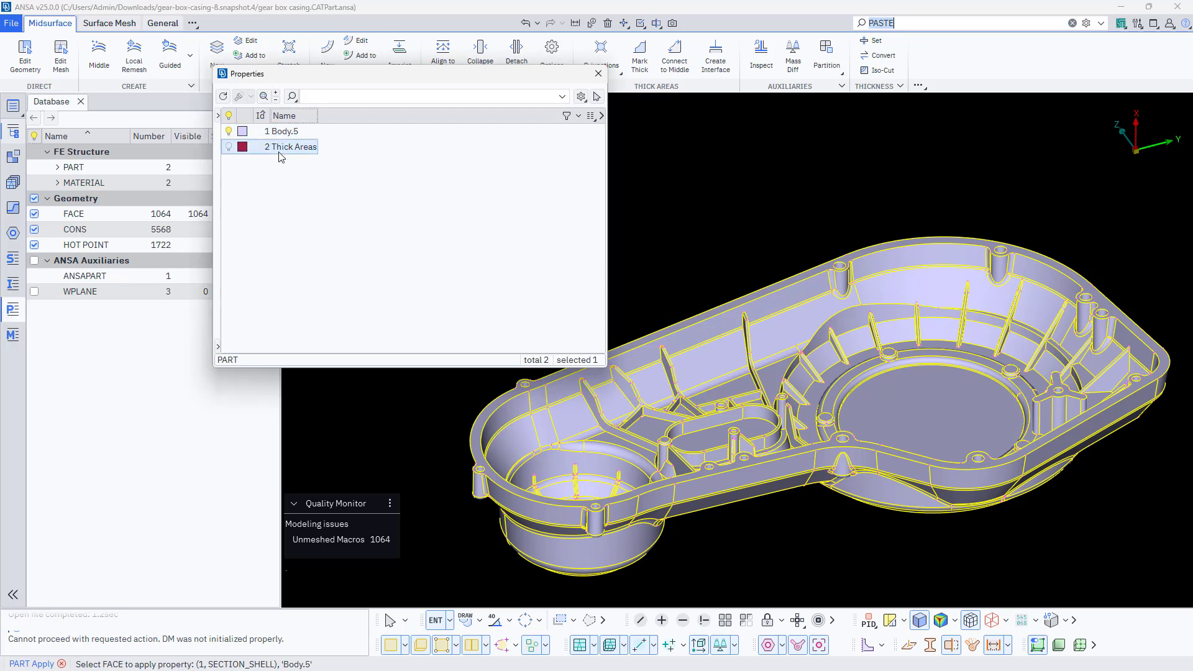
{"action": "right_click", "coordinate": [281, 154]}
{"action": "left_click", "coordinate": [325, 451]}
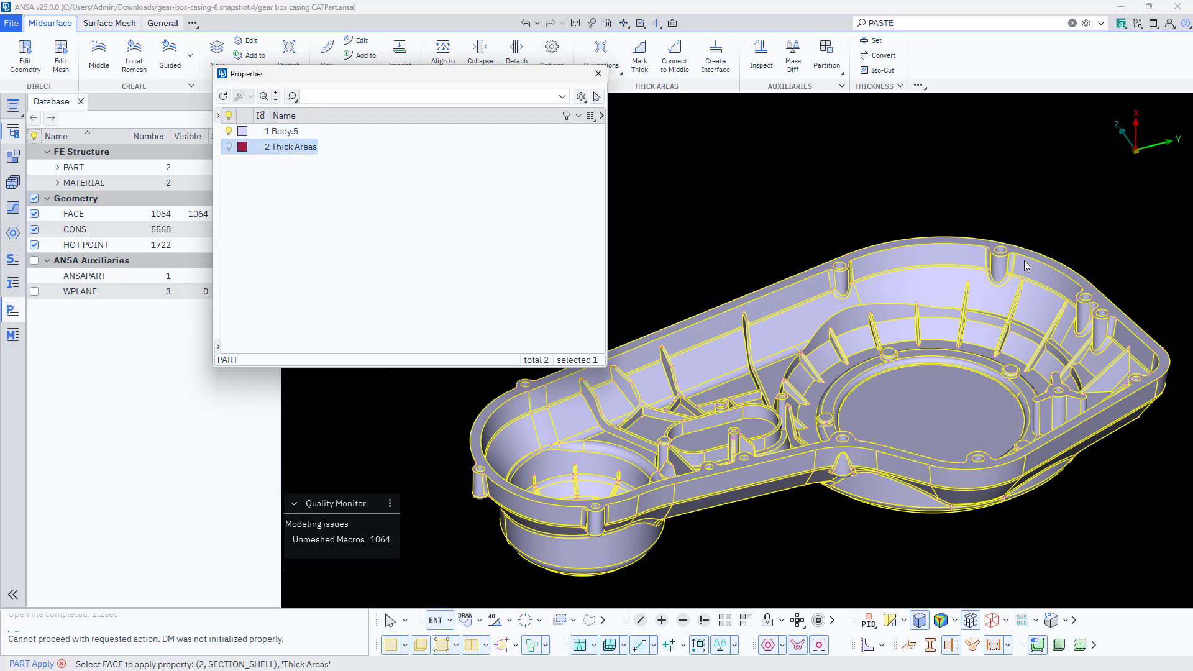
{"action": "scroll", "coordinate": [1027, 259], "scroll_direction": "up", "scroll_amount": 4}
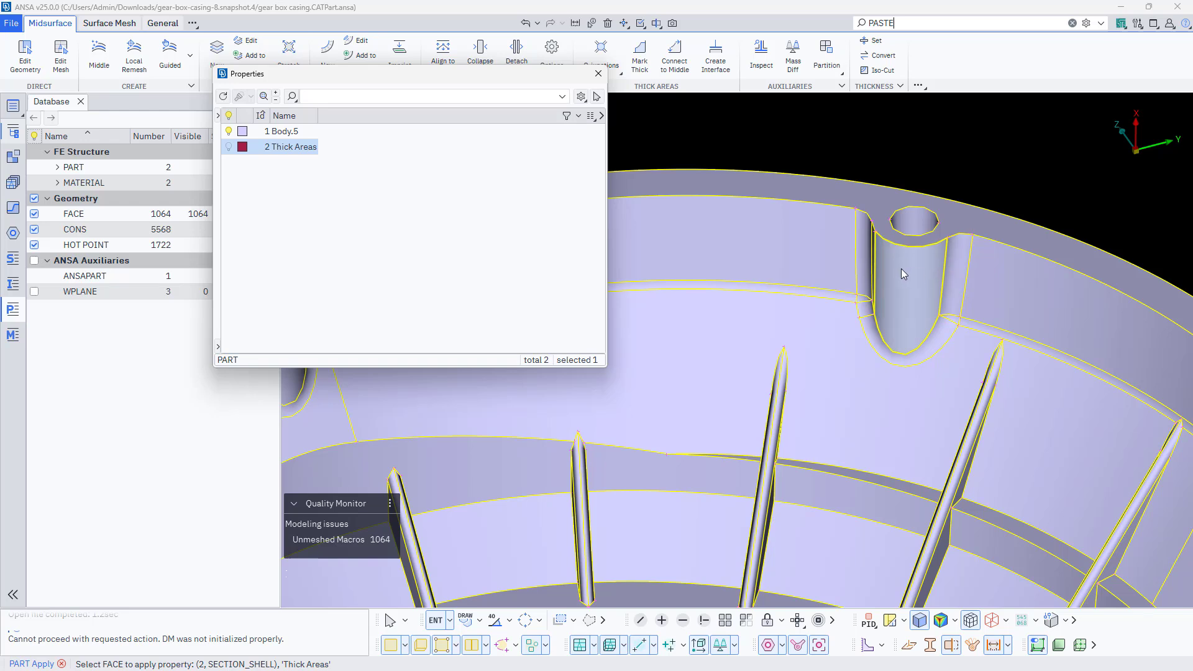
{"action": "scroll", "coordinate": [875, 252], "scroll_direction": "up", "scroll_amount": 3}
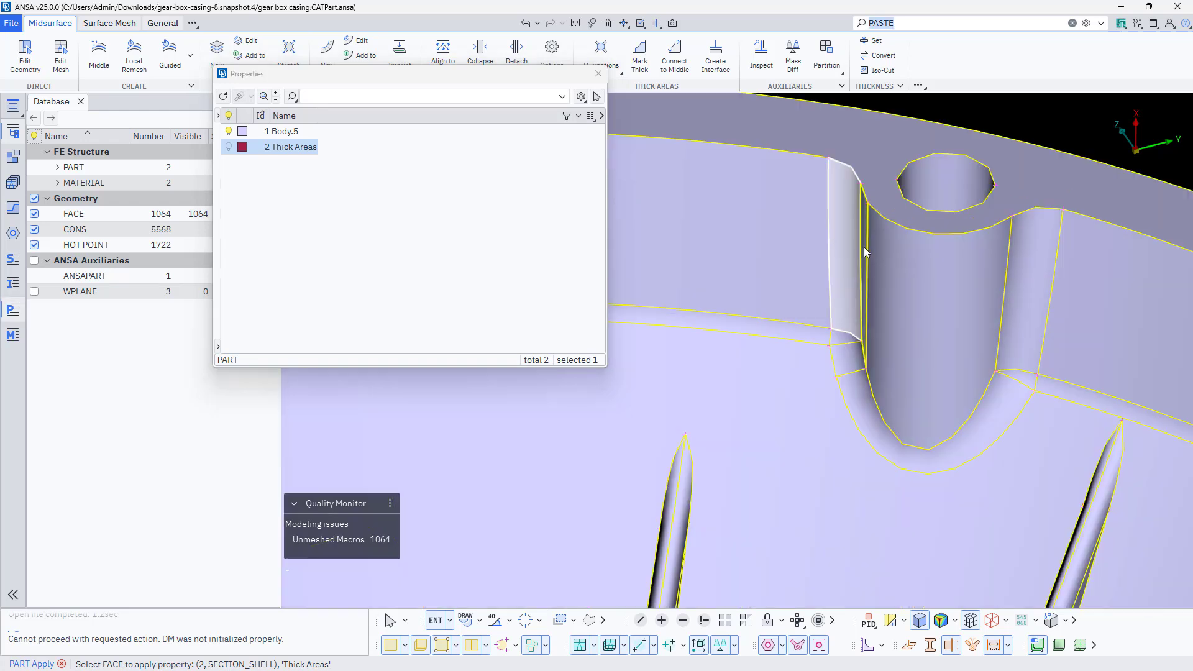
{"action": "left_click", "coordinate": [864, 248]}
{"action": "left_click", "coordinate": [886, 260]}
{"action": "left_click", "coordinate": [1019, 260]}
{"action": "left_click", "coordinate": [956, 425]}
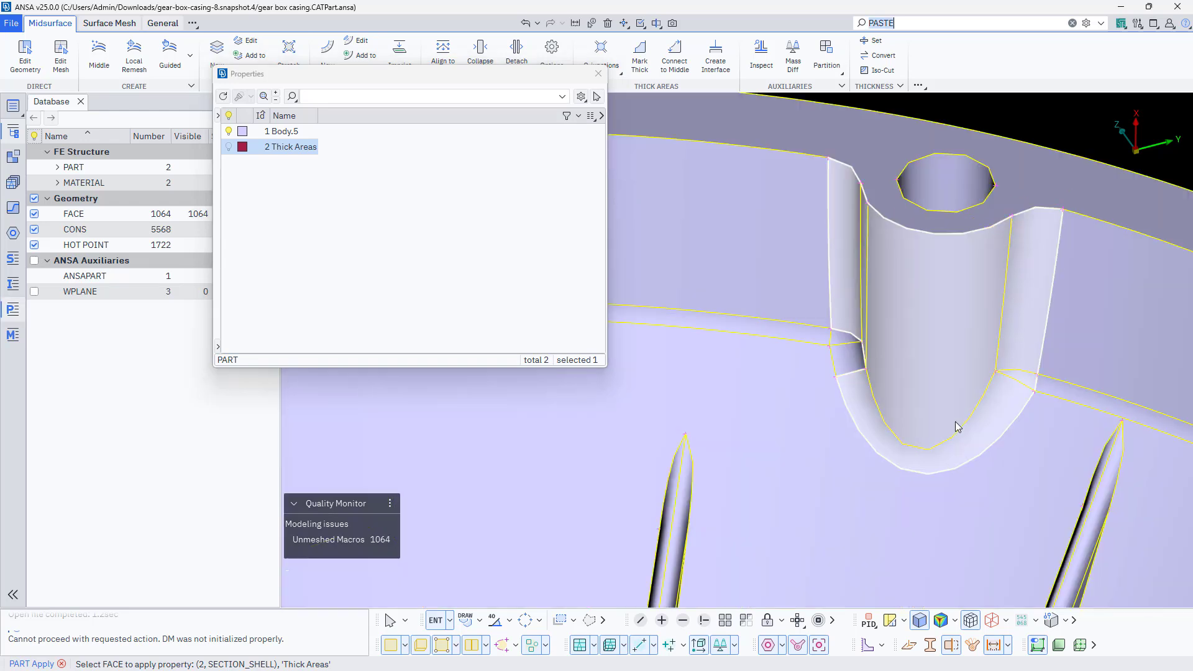
{"action": "left_click", "coordinate": [849, 352]}
{"action": "left_click", "coordinate": [845, 338]}
- Add the cylindrical and side faces of the screw boss on the long straight rim wall to the Thick Areas selection
{"action": "left_click_drag", "start_coordinate": [888, 338], "coordinate": [930, 308], "text": "ctrl"}
{"action": "scroll", "coordinate": [930, 308], "scroll_direction": "down", "scroll_amount": 4}
{"action": "middle_click_drag", "start_coordinate": [621, 360], "coordinate": [919, 376], "text": "ctrl"}
{"action": "scroll", "coordinate": [917, 377], "scroll_direction": "up", "scroll_amount": 7}
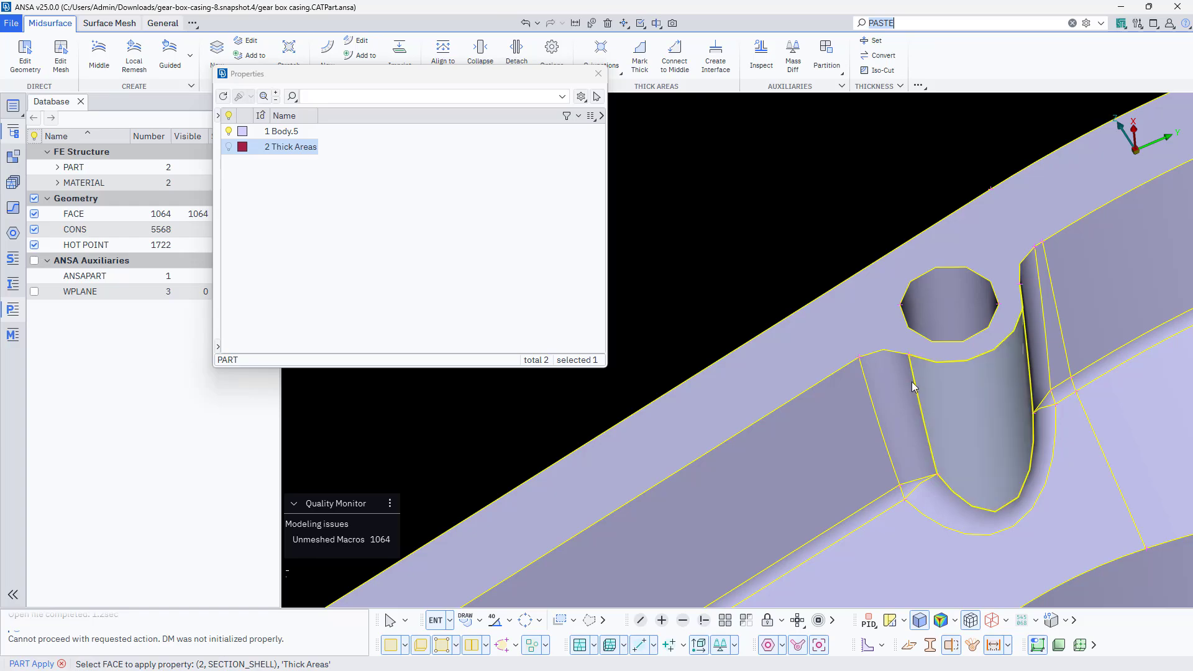
{"action": "left_click", "coordinate": [910, 388]}
{"action": "left_click_drag", "start_coordinate": [926, 406], "coordinate": [916, 477], "text": "ctrl"}
- Add the faces of the two adjacent screw bosses near the wide end's corner to the Thick Areas selection
{"action": "scroll", "coordinate": [870, 393], "scroll_direction": "down", "scroll_amount": 8}
{"action": "scroll", "coordinate": [908, 491], "scroll_direction": "up", "scroll_amount": 8}
{"action": "left_click", "coordinate": [881, 506]}
{"action": "scroll", "coordinate": [881, 506], "scroll_direction": "down", "scroll_amount": 4}
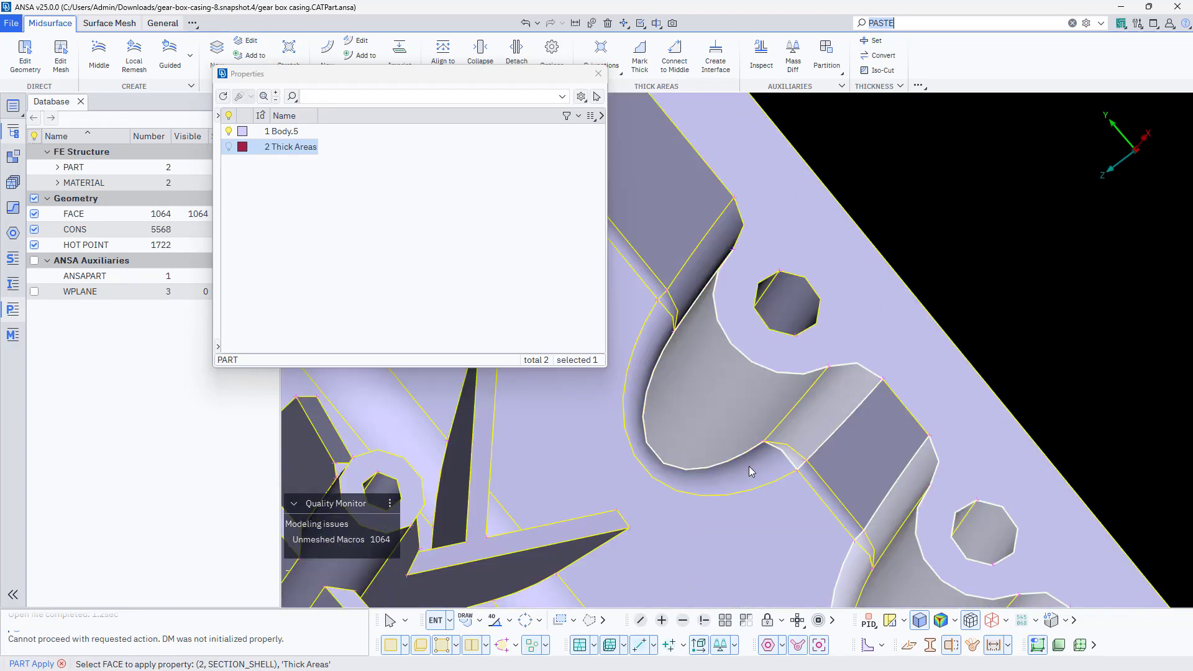
{"action": "left_click", "coordinate": [748, 467]}
{"action": "left_click", "coordinate": [784, 335]}
- Add the hole, side and fillet faces of the other screw bosses around the casing rim to the Thick Areas selection
{"action": "left_click_drag", "start_coordinate": [748, 466], "coordinate": [1122, 539], "text": "ctrl"}
{"action": "scroll", "coordinate": [784, 335], "scroll_direction": "up", "scroll_amount": 3}
{"action": "scroll", "coordinate": [760, 447], "scroll_direction": "down", "scroll_amount": 5}
{"action": "scroll", "coordinate": [725, 430], "scroll_direction": "up", "scroll_amount": 4}
{"action": "scroll", "coordinate": [1020, 429], "scroll_direction": "down", "scroll_amount": 4}
{"action": "left_click", "coordinate": [945, 426]}
{"action": "left_click", "coordinate": [897, 360]}
{"action": "scroll", "coordinate": [898, 359], "scroll_direction": "down", "scroll_amount": 4}
{"action": "left_click", "coordinate": [660, 538]}
{"action": "scroll", "coordinate": [937, 580], "scroll_direction": "down", "scroll_amount": 5}
{"action": "scroll", "coordinate": [776, 256], "scroll_direction": "up", "scroll_amount": 4}
{"action": "scroll", "coordinate": [776, 256], "scroll_direction": "down", "scroll_amount": 4}
{"action": "scroll", "coordinate": [738, 448], "scroll_direction": "up", "scroll_amount": 4}
{"action": "left_click", "coordinate": [856, 453]}
{"action": "left_click_drag", "start_coordinate": [857, 453], "coordinate": [815, 513], "text": "ctrl"}
{"action": "scroll", "coordinate": [771, 289], "scroll_direction": "down", "scroll_amount": 4}
{"action": "scroll", "coordinate": [771, 289], "scroll_direction": "up", "scroll_amount": 4}
{"action": "left_click", "coordinate": [844, 399]}
{"action": "left_click", "coordinate": [934, 273]}
- Add the small fillet faces around the screw boss on the casing's outer wall to the Thick Areas selection
{"action": "scroll", "coordinate": [934, 273], "scroll_direction": "down", "scroll_amount": 5}
{"action": "scroll", "coordinate": [1033, 312], "scroll_direction": "up", "scroll_amount": 5}
{"action": "scroll", "coordinate": [968, 252], "scroll_direction": "up", "scroll_amount": 4}
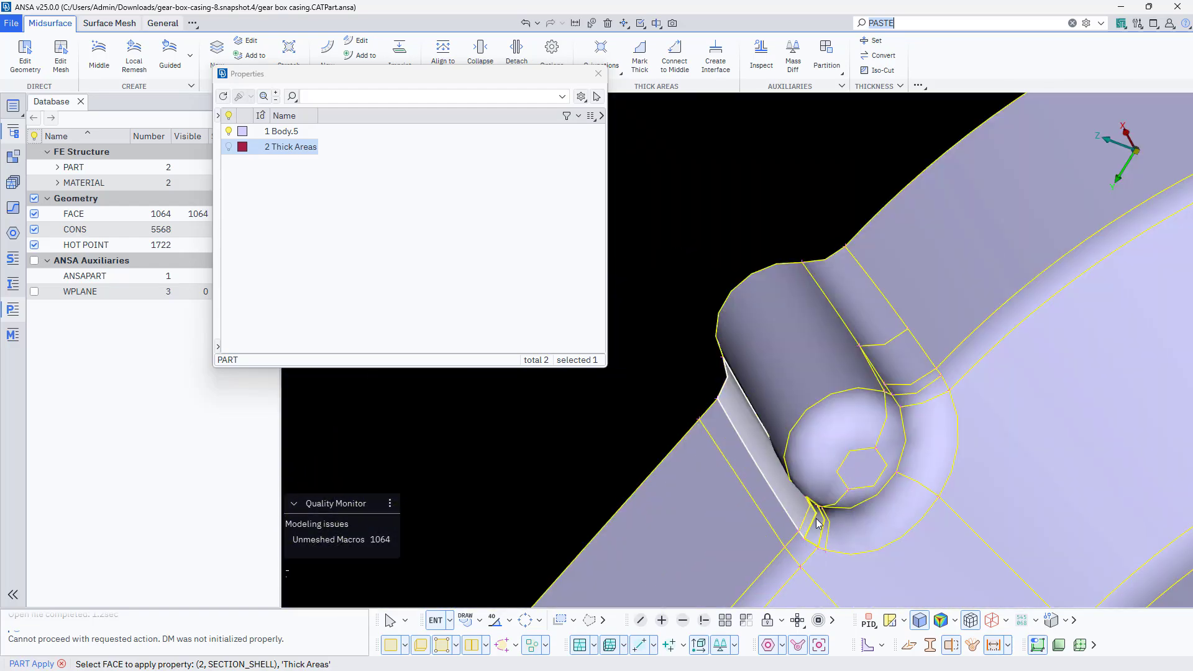
{"action": "left_click", "coordinate": [833, 521]}
{"action": "left_click", "coordinate": [884, 385]}
{"action": "left_click_drag", "start_coordinate": [885, 386], "coordinate": [745, 274], "text": "ctrl"}
- Check the selected boss faces around the casing, apply the Thick Areas property to them and close the properties list
{"action": "scroll", "coordinate": [654, 441], "scroll_direction": "down", "scroll_amount": 5}
{"action": "scroll", "coordinate": [758, 320], "scroll_direction": "up", "scroll_amount": 5}
{"action": "scroll", "coordinate": [833, 368], "scroll_direction": "up", "scroll_amount": 3}
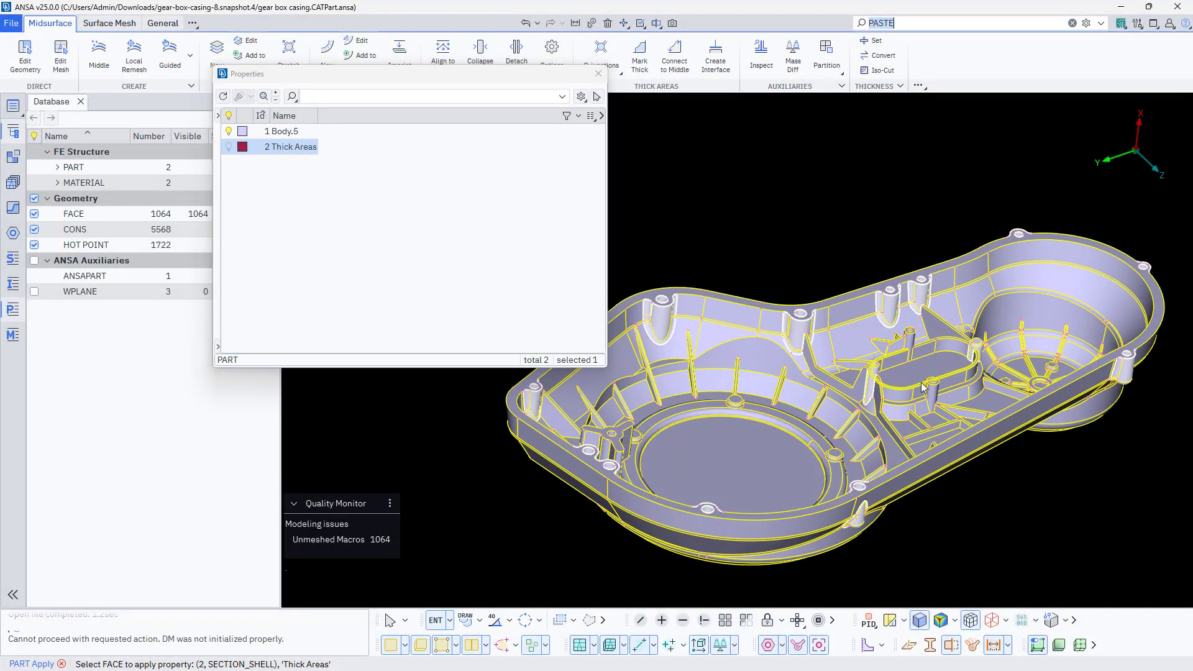
{"action": "scroll", "coordinate": [1006, 356], "scroll_direction": "up", "scroll_amount": 3}
{"action": "scroll", "coordinate": [908, 360], "scroll_direction": "down", "scroll_amount": 3}
{"action": "middle_click_drag", "start_coordinate": [768, 414], "coordinate": [826, 409], "text": "ctrl"}
{"action": "mouse_move", "coordinate": [827, 409]}
{"action": "left_mouse_down", "text": "ctrl"}
{"action": "mouse_move", "coordinate": [836, 396]}
{"action": "mouse_move", "coordinate": [831, 413]}
{"action": "left_mouse_up", "text": "ctrl"}
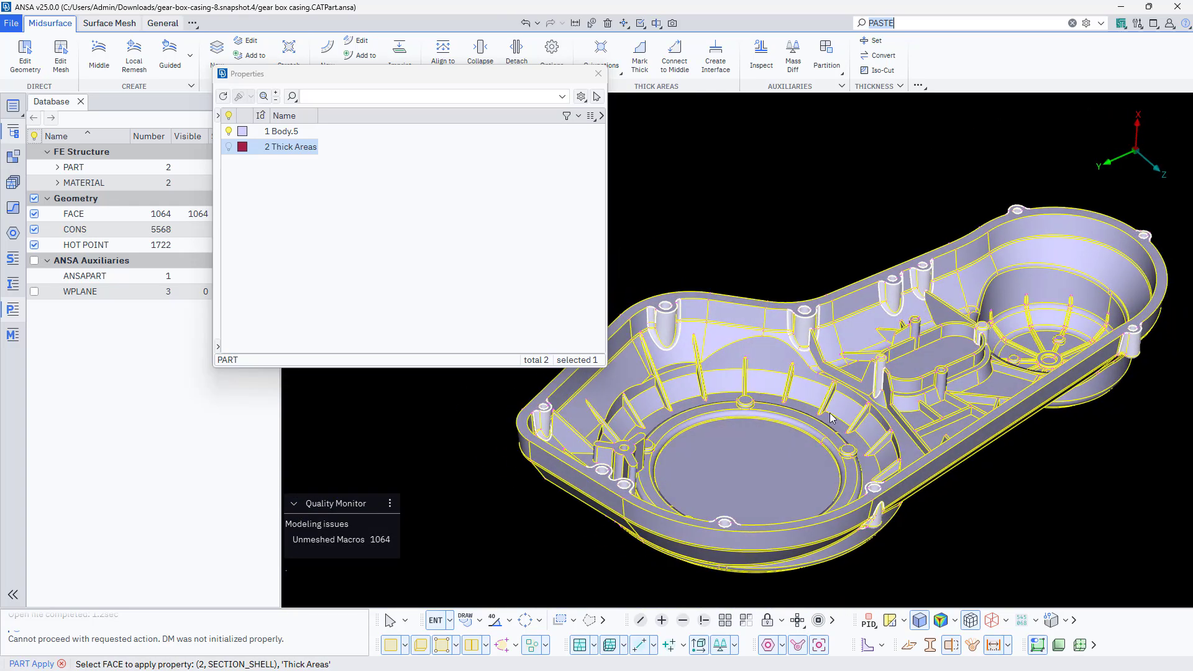
{"action": "middle_click_drag", "start_coordinate": [829, 413], "coordinate": [790, 386], "text": "ctrl"}
{"action": "middle_click", "coordinate": [936, 481]}
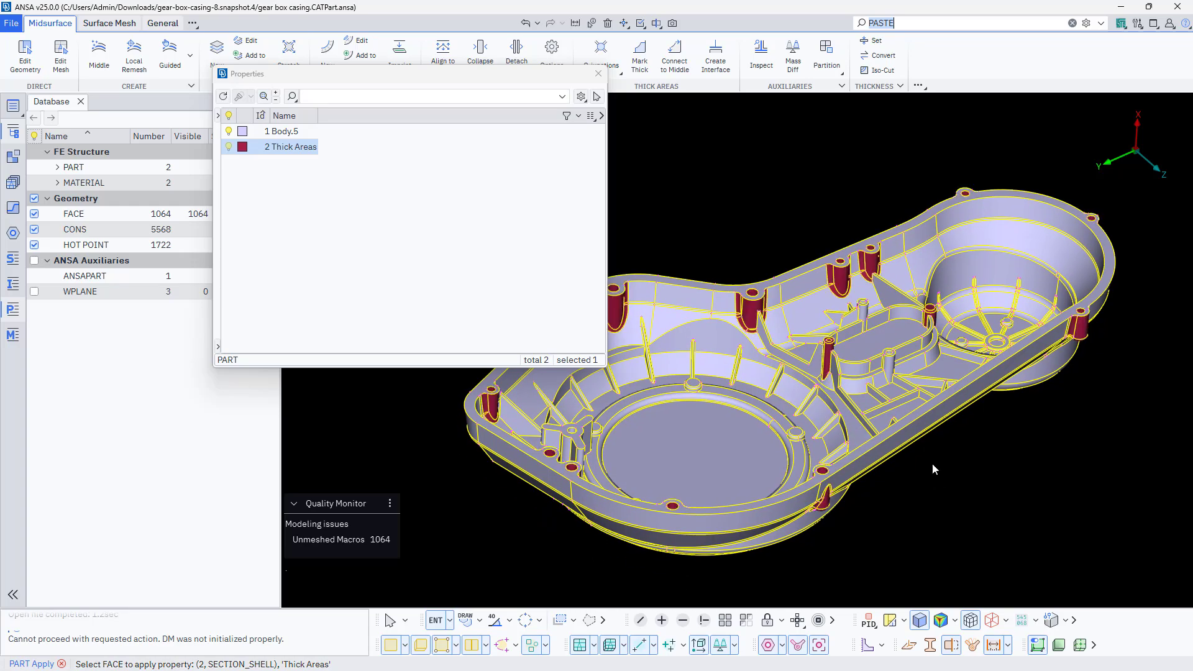
{"action": "scroll", "coordinate": [833, 275], "scroll_direction": "up", "scroll_amount": 4}
{"action": "scroll", "coordinate": [886, 297], "scroll_direction": "down", "scroll_amount": 5}
{"action": "left_click_drag", "start_coordinate": [886, 297], "coordinate": [921, 315], "text": "ctrl"}
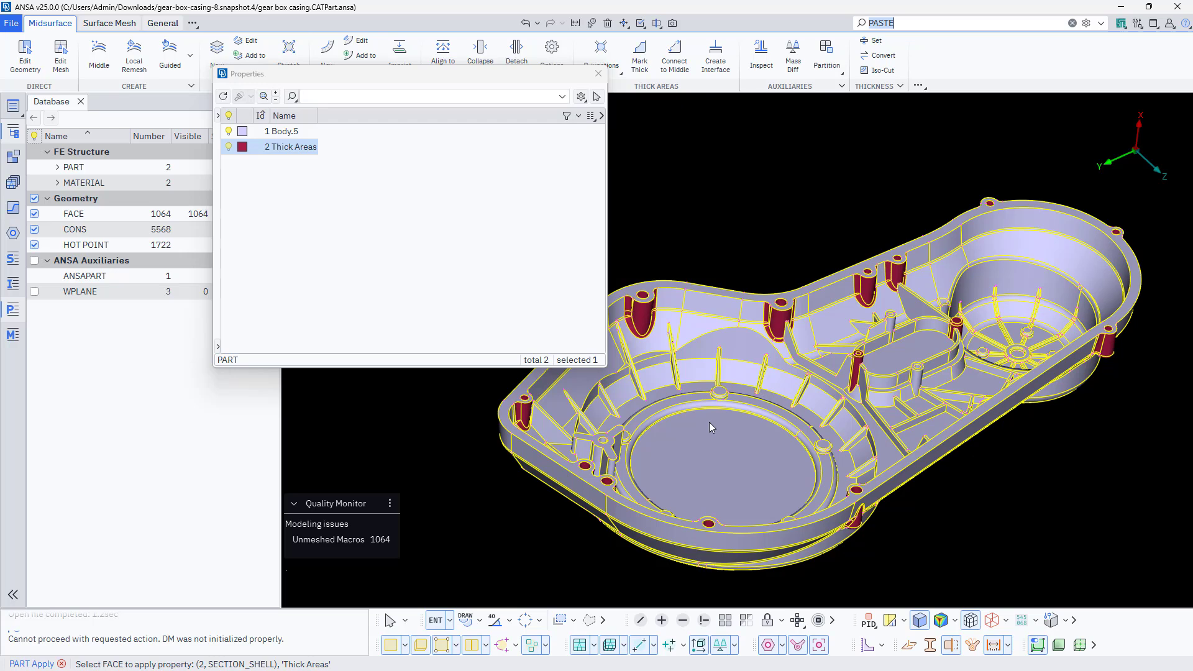
{"action": "middle_click_drag", "start_coordinate": [710, 422], "coordinate": [684, 437], "text": "ctrl"}
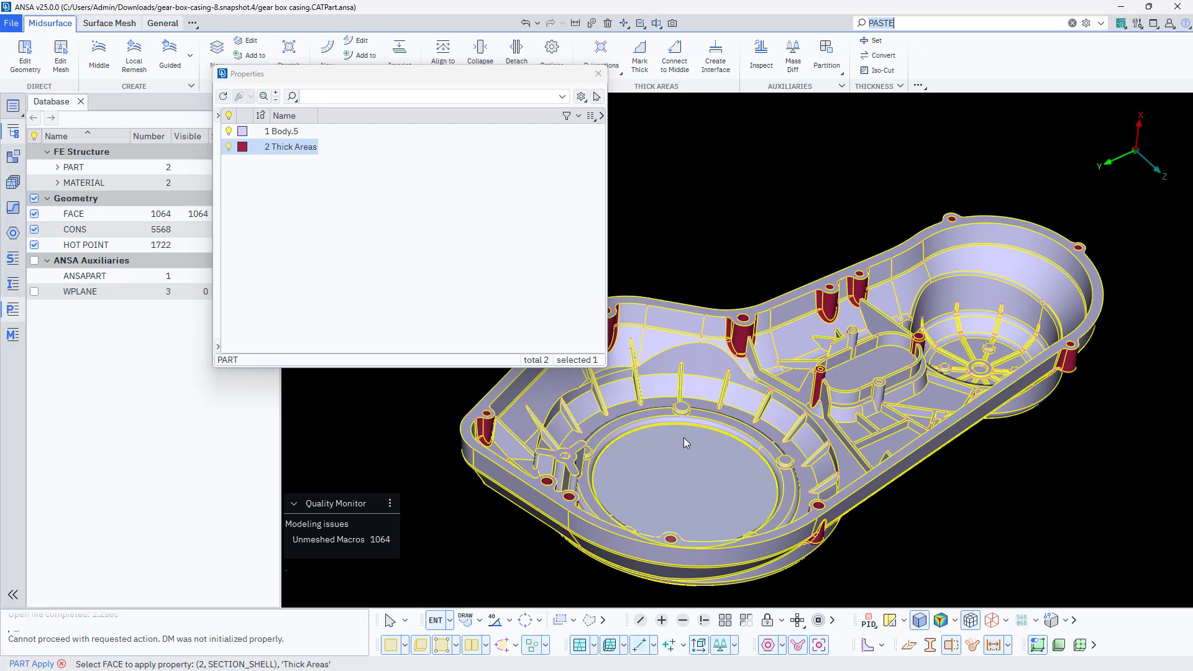
{"action": "left_click", "coordinate": [599, 74]}
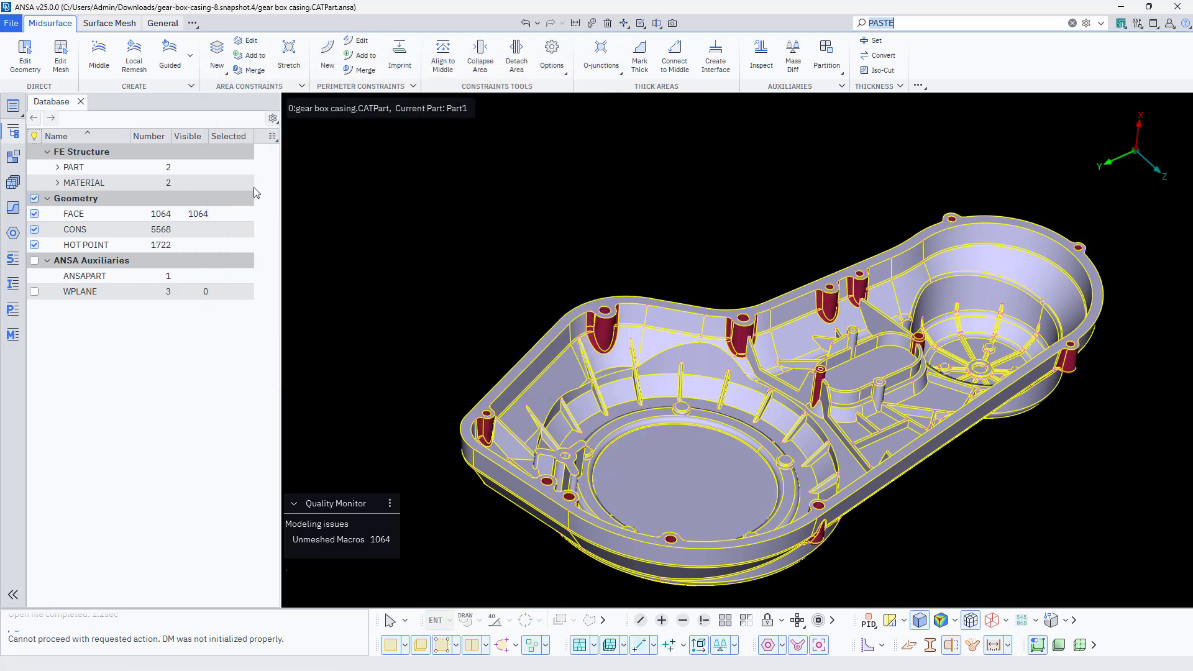
- Recognize the casing's features with Special Perimeters disabled and accept the recognition parameters
{"action": "left_click", "coordinate": [13, 208]}
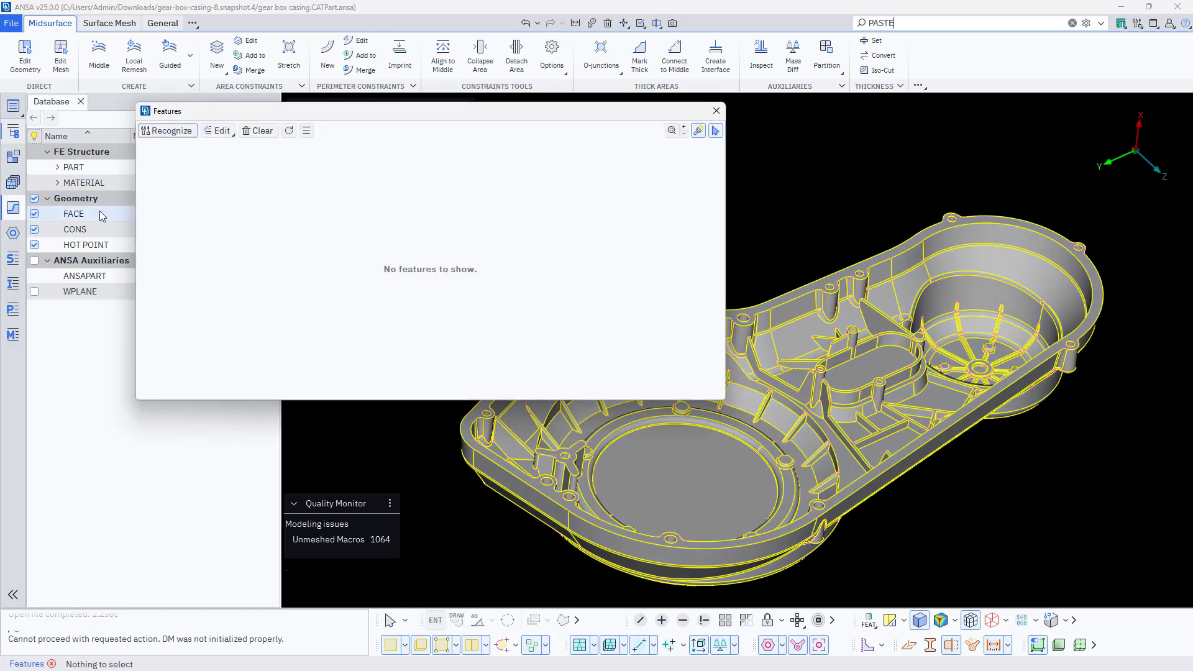
{"action": "left_click", "coordinate": [171, 131]}
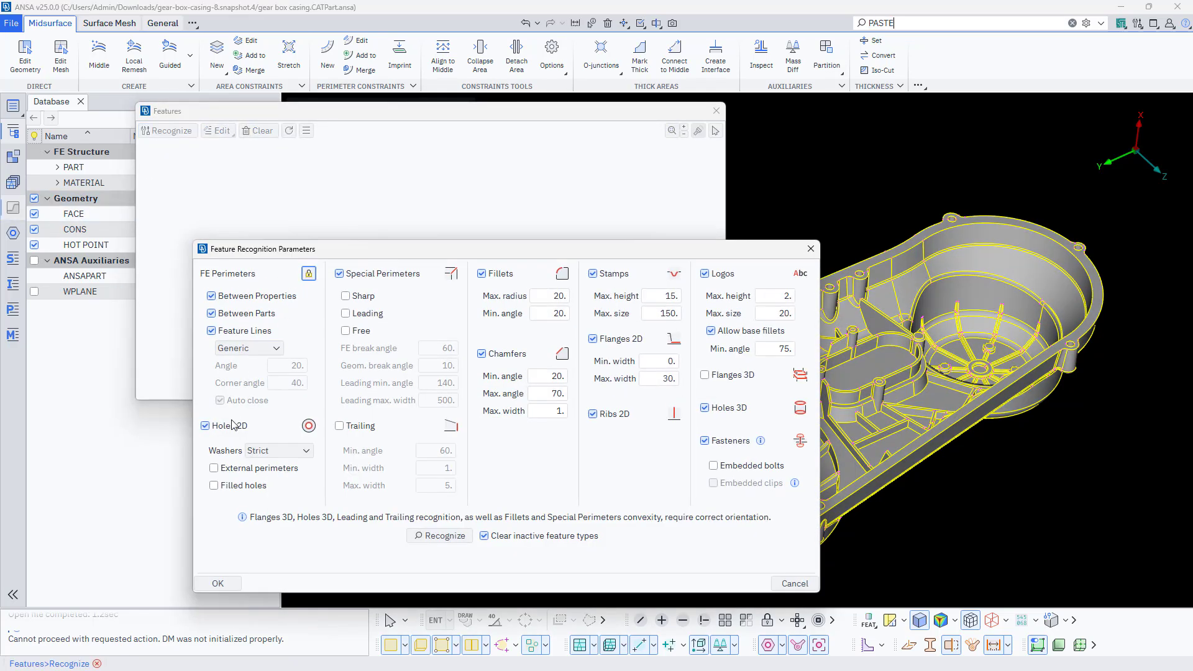
{"action": "left_click", "coordinate": [364, 277]}
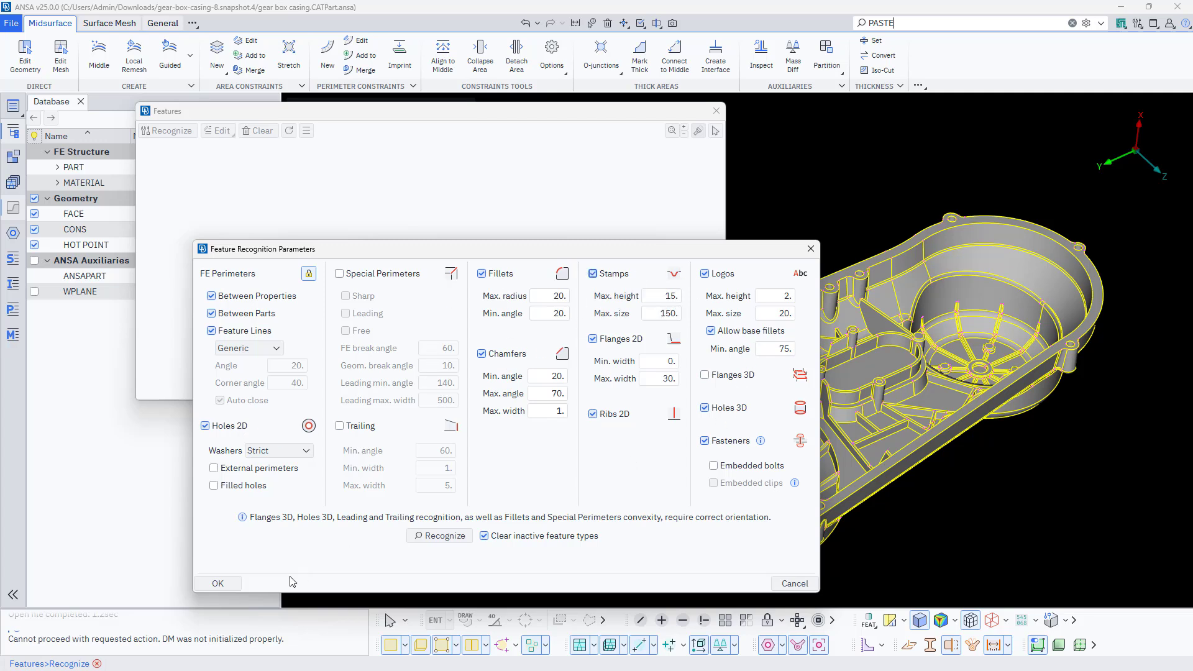
{"action": "left_click", "coordinate": [439, 536]}
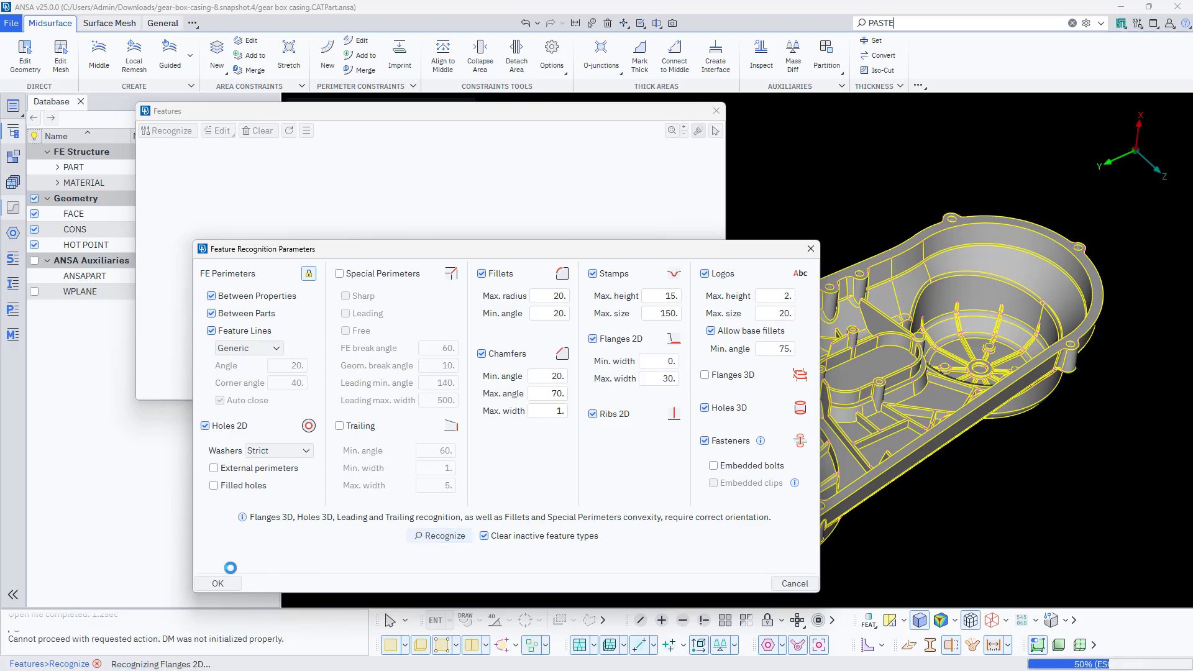
{"action": "left_click", "coordinate": [221, 588]}
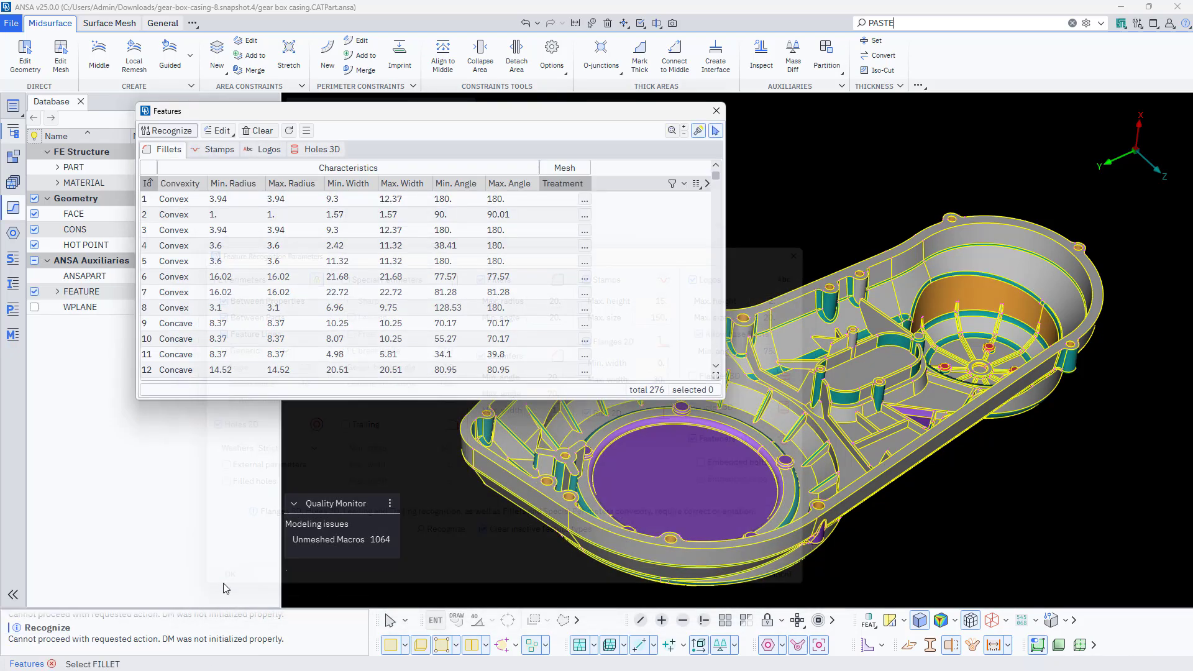
- Examine the recognized features around the ribs and bosses, and review the fillets sorted by minimum radius
{"action": "scroll", "coordinate": [772, 415], "scroll_direction": "up", "scroll_amount": 5}
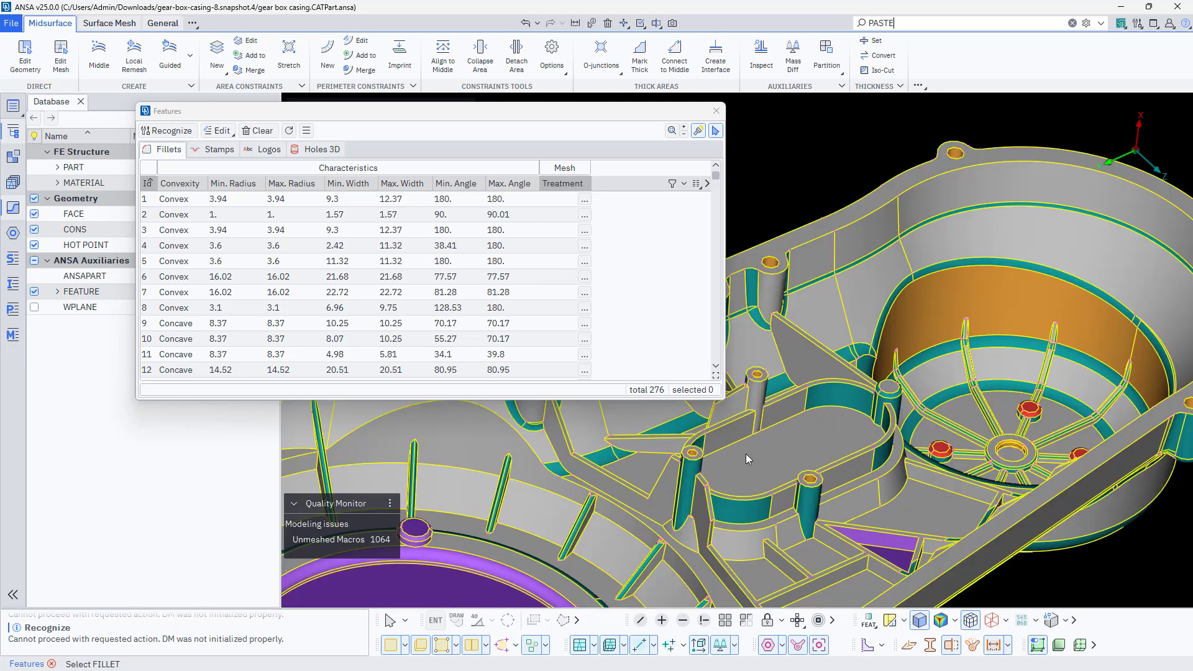
{"action": "scroll", "coordinate": [908, 406], "scroll_direction": "up", "scroll_amount": 5}
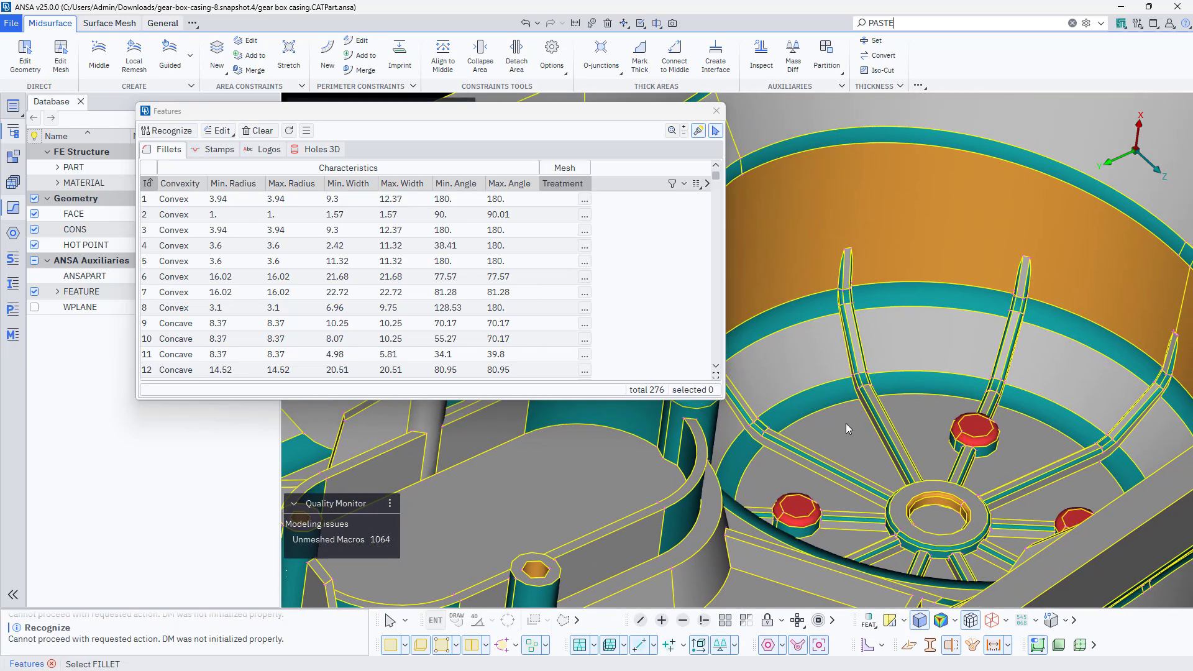
{"action": "scroll", "coordinate": [870, 415], "scroll_direction": "up", "scroll_amount": 5}
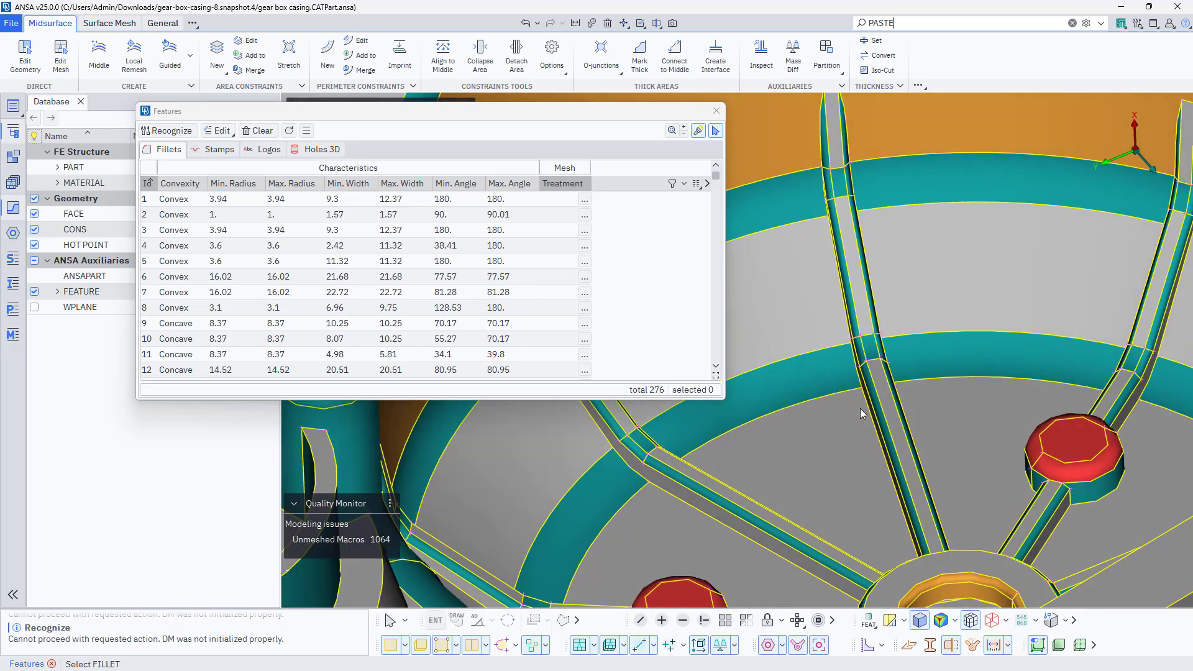
{"action": "scroll", "coordinate": [874, 404], "scroll_direction": "down", "scroll_amount": 10}
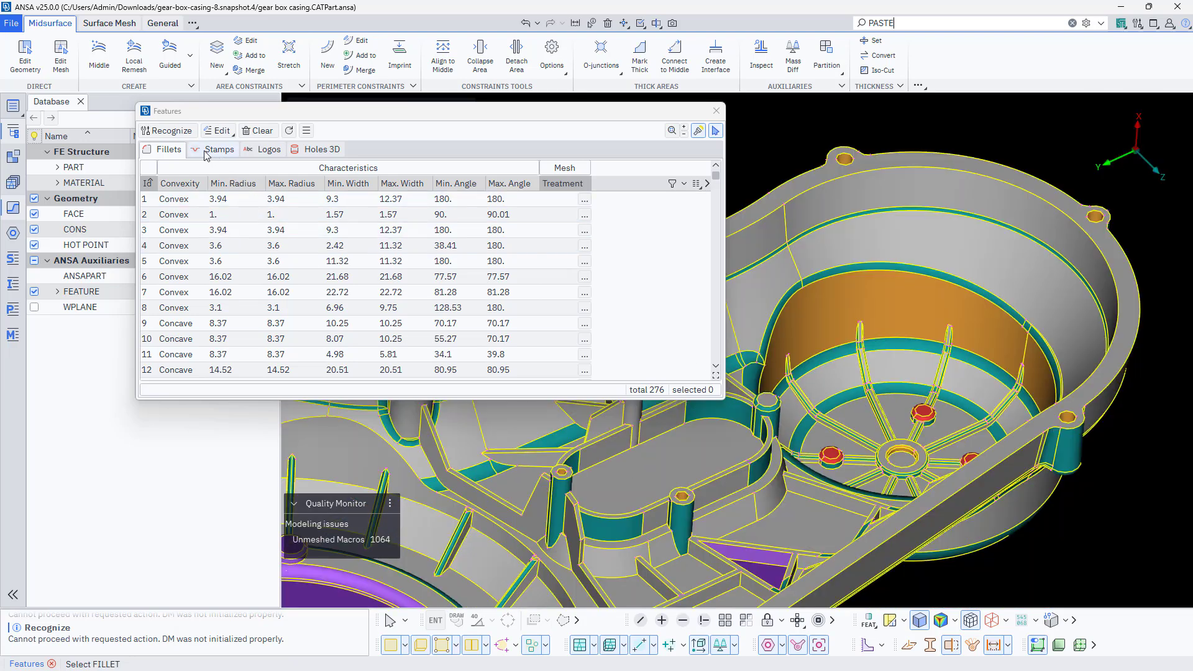
{"action": "left_click", "coordinate": [230, 184]}
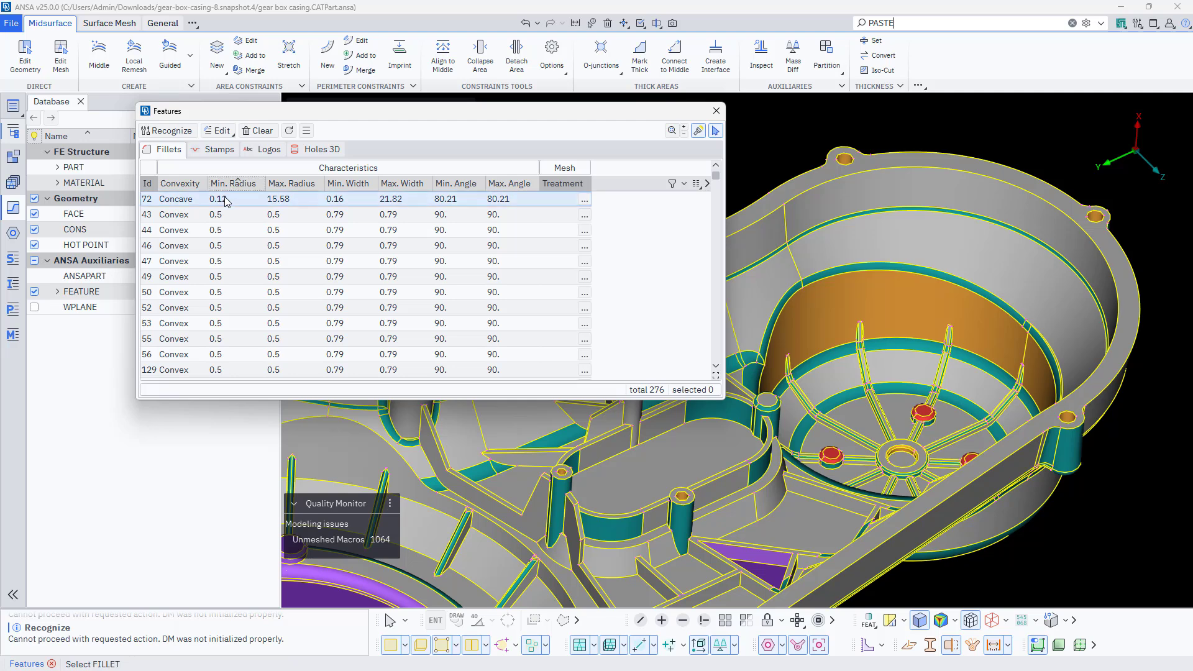
{"action": "left_click", "coordinate": [242, 293]}
{"action": "scroll", "coordinate": [243, 305], "scroll_direction": "down", "scroll_amount": 8}
{"action": "scroll", "coordinate": [241, 326], "scroll_direction": "up", "scroll_amount": 3}
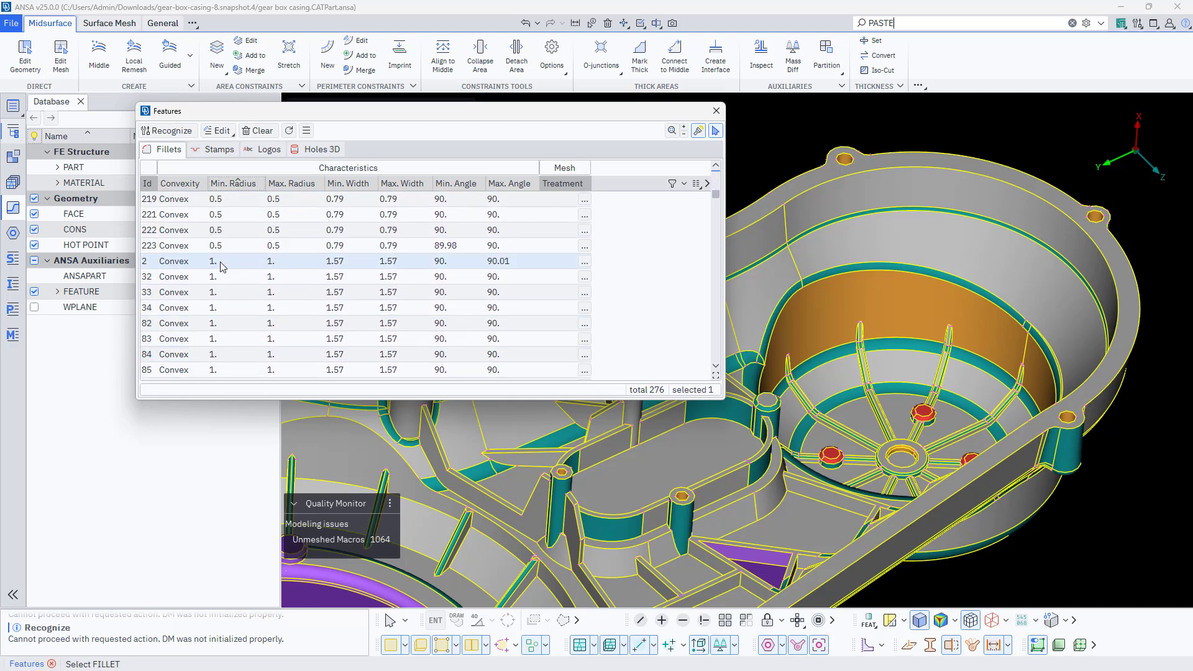
- Select all fillets in the sorted list with a minimum radius of 1 or less and remove them from the casing
{"action": "scroll", "coordinate": [241, 278], "scroll_direction": "down", "scroll_amount": 7}
{"action": "scroll", "coordinate": [242, 304], "scroll_direction": "down", "scroll_amount": 10}
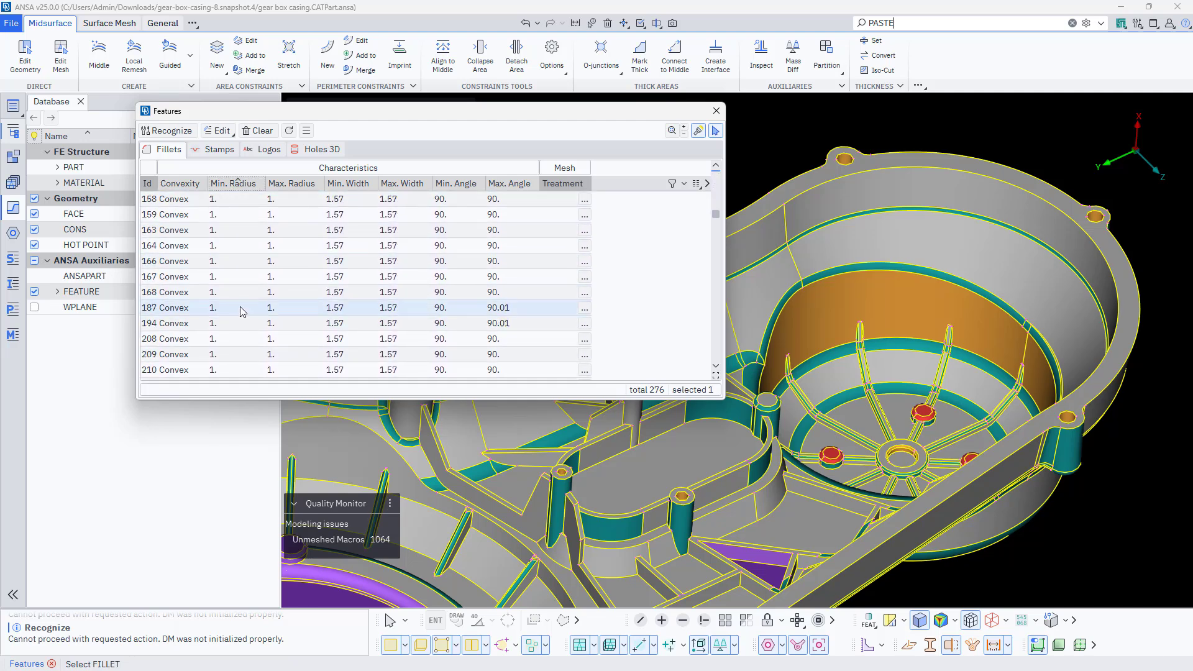
{"action": "scroll", "coordinate": [242, 323], "scroll_direction": "up", "scroll_amount": 1}
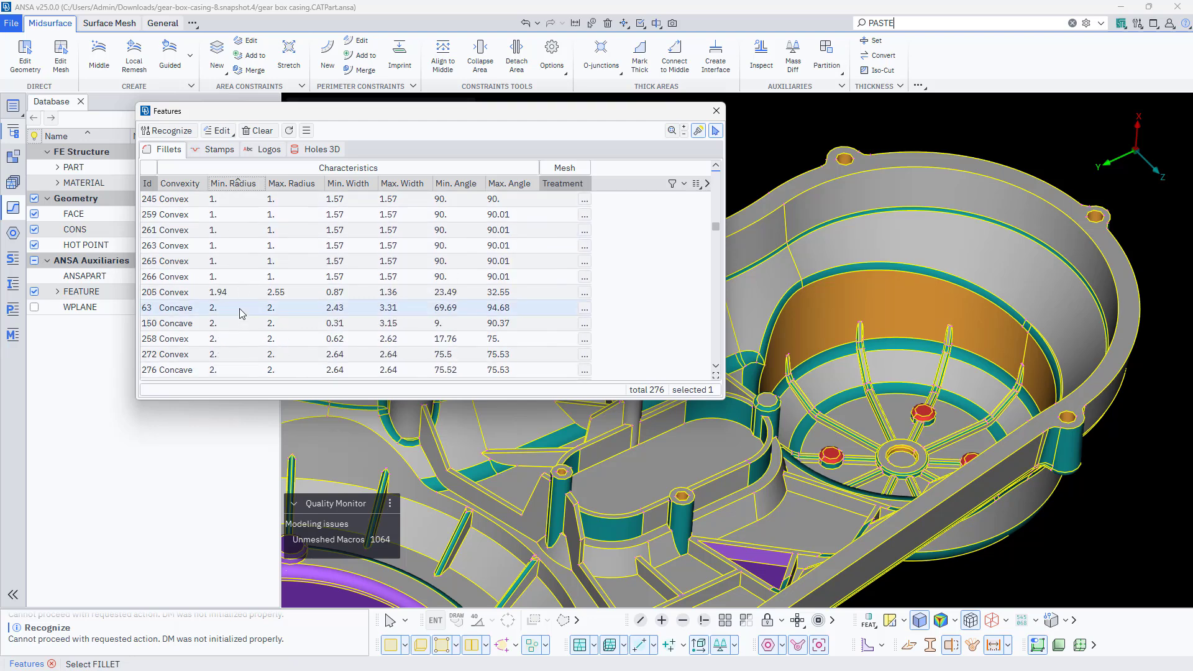
{"action": "left_click", "coordinate": [241, 276], "text": "shift"}
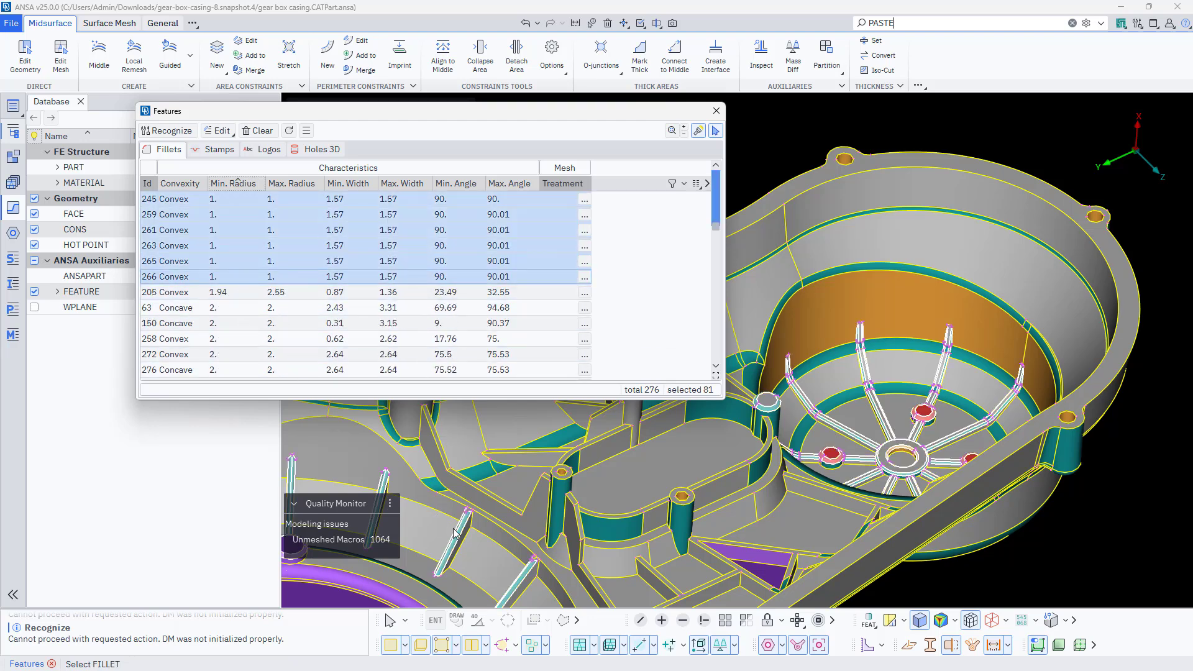
{"action": "scroll", "coordinate": [457, 535], "scroll_direction": "up", "scroll_amount": 3}
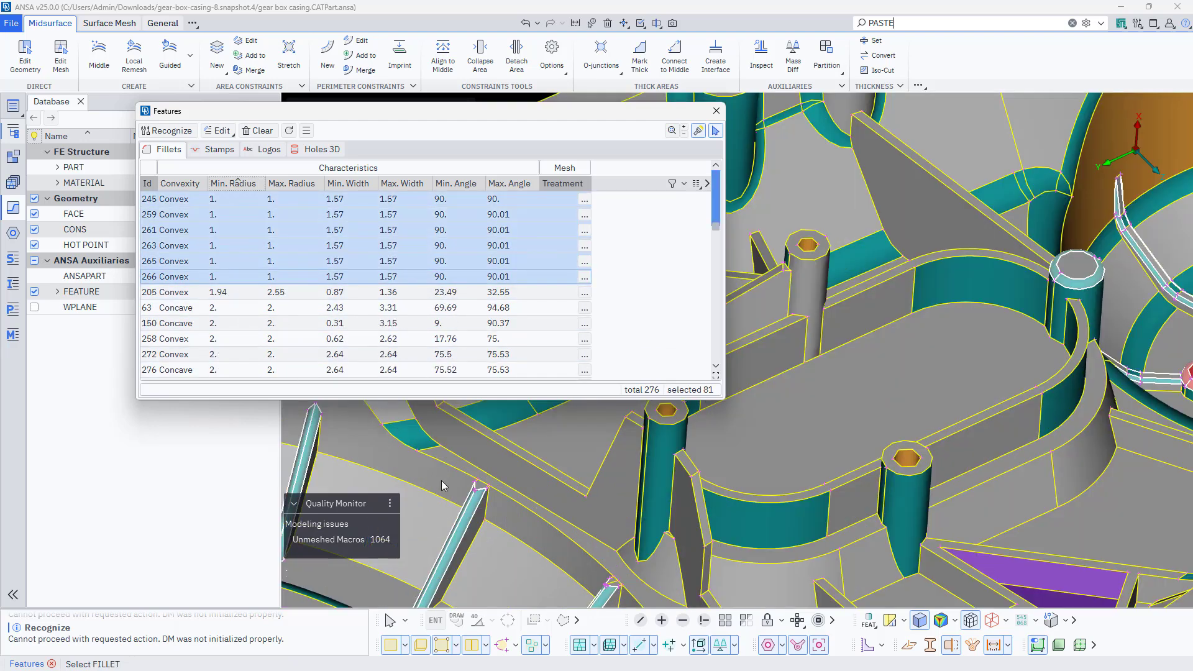
{"action": "right_click", "coordinate": [254, 281]}
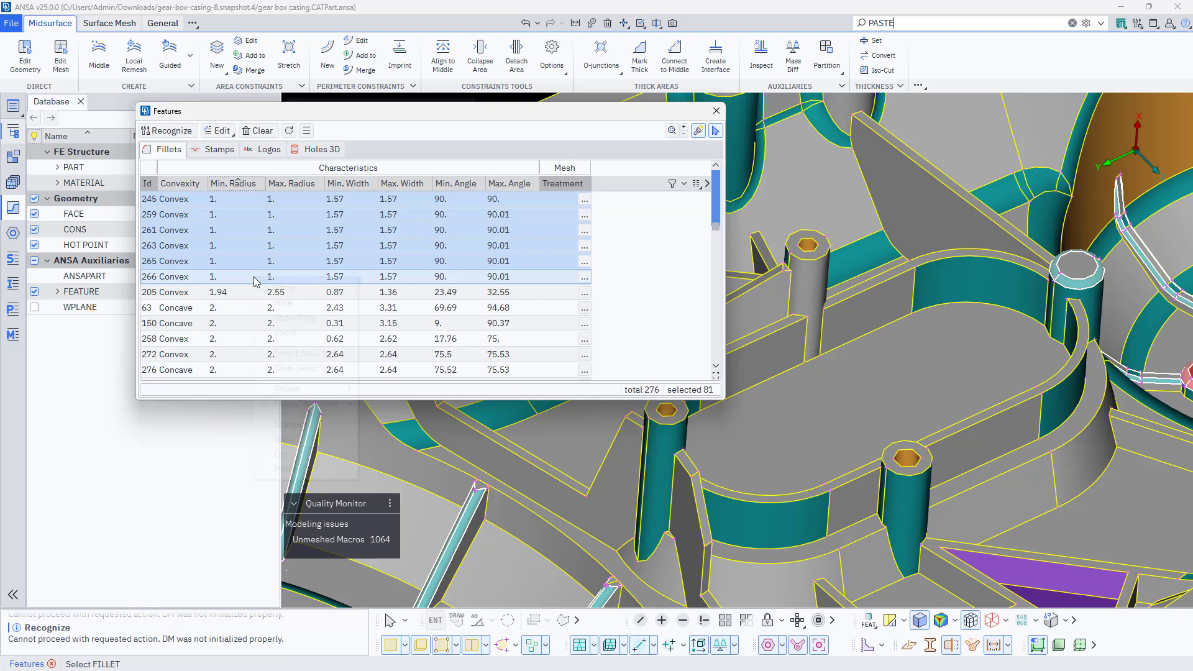
{"action": "left_click", "coordinate": [288, 429]}
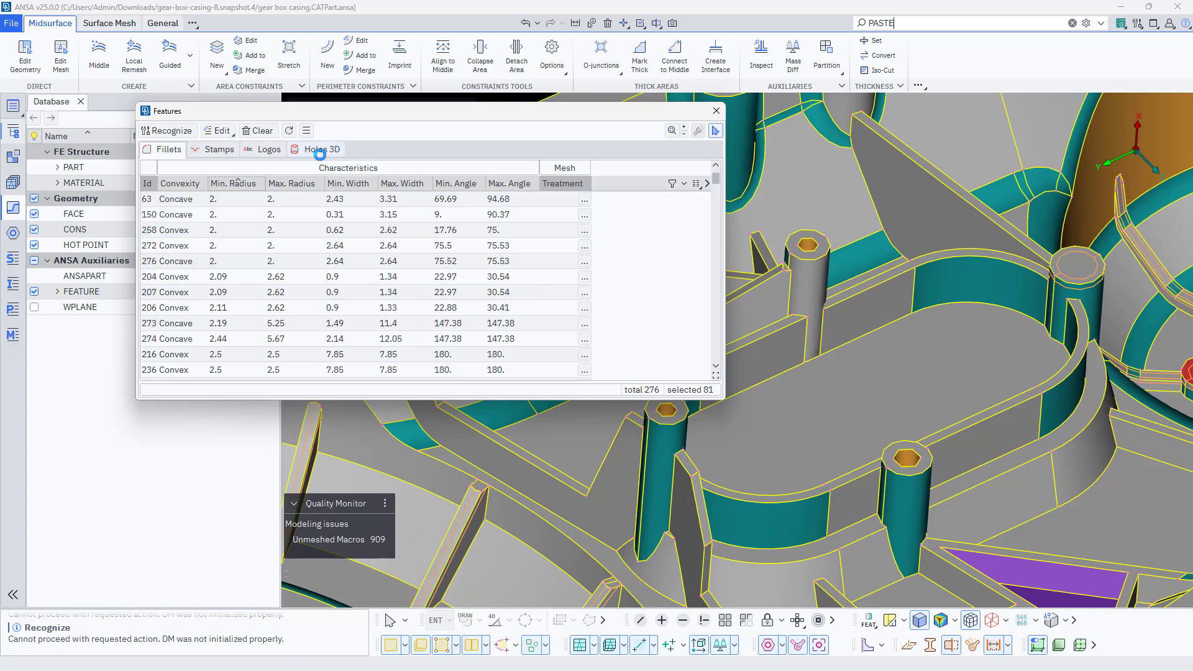
- Inspect the ribs after the fillet removal and highlight all recognized stamps and logos on the casing
{"action": "scroll", "coordinate": [496, 527], "scroll_direction": "down", "scroll_amount": 3}
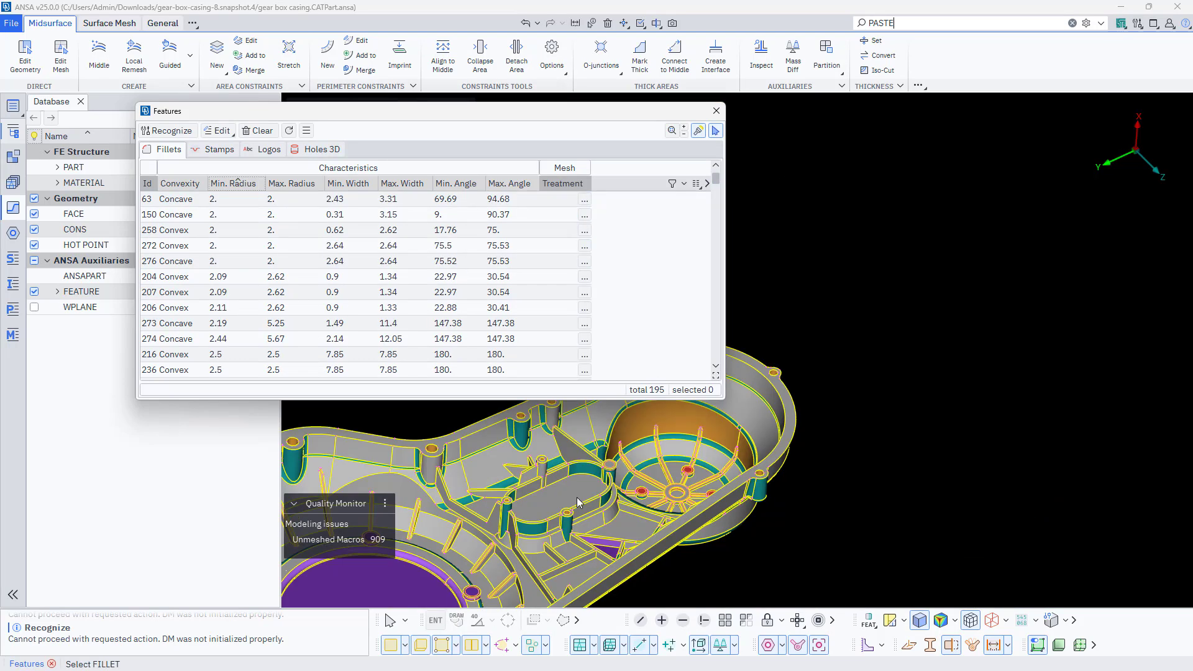
{"action": "scroll", "coordinate": [677, 463], "scroll_direction": "up", "scroll_amount": 5}
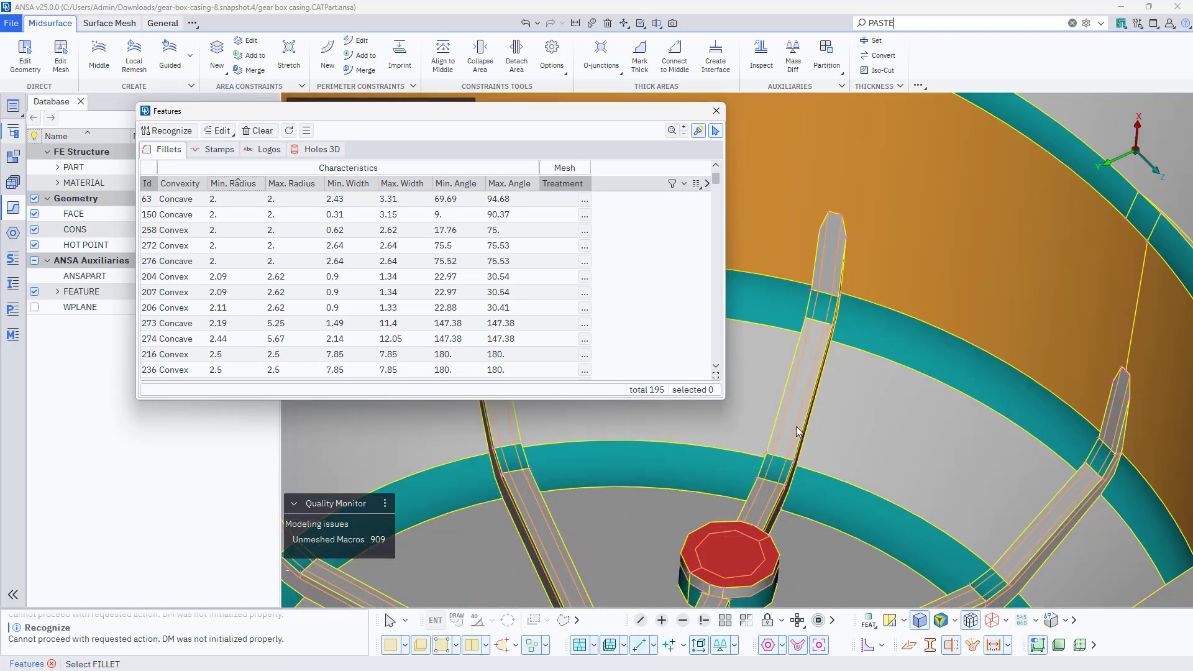
{"action": "scroll", "coordinate": [798, 432], "scroll_direction": "down", "scroll_amount": 5}
{"action": "left_click_drag", "start_coordinate": [802, 445], "coordinate": [833, 469], "text": "ctrl"}
{"action": "left_click", "coordinate": [219, 149]}
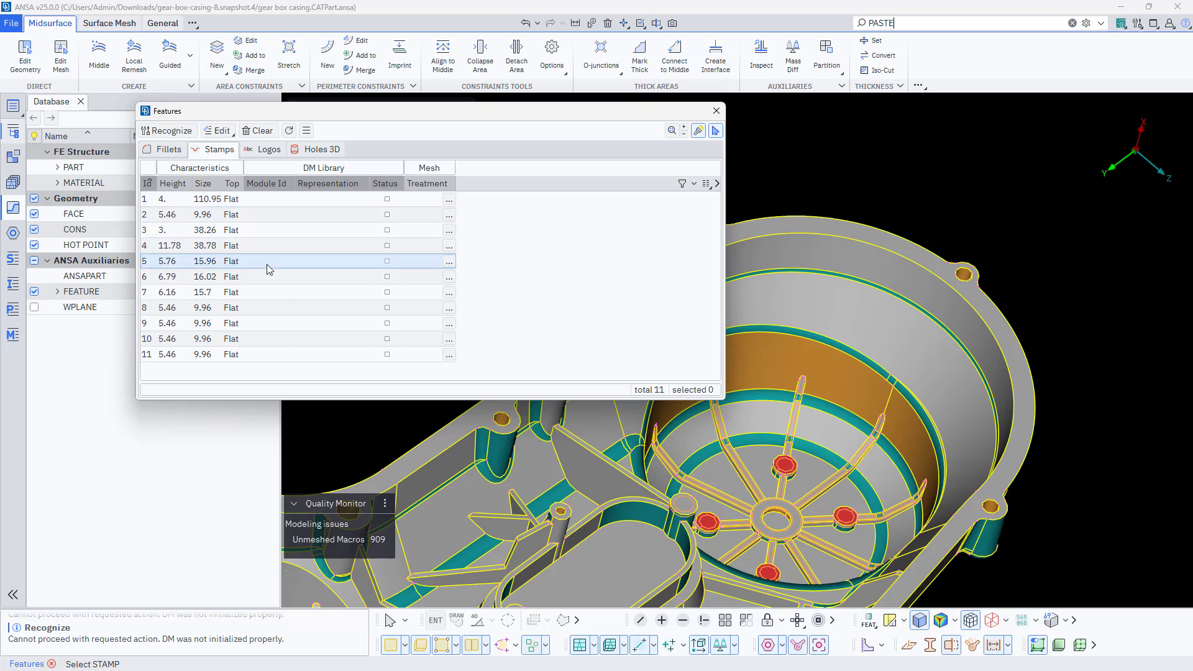
{"action": "key", "text": "ctrl+a"}
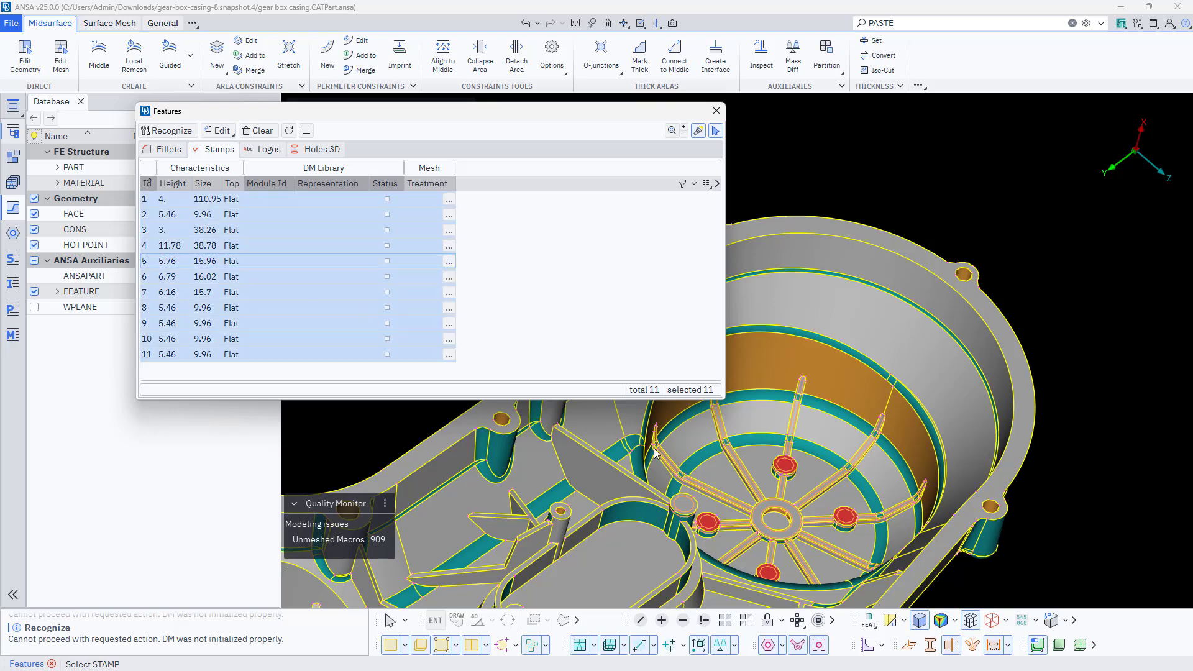
{"action": "scroll", "coordinate": [1043, 255], "scroll_direction": "down", "scroll_amount": 5}
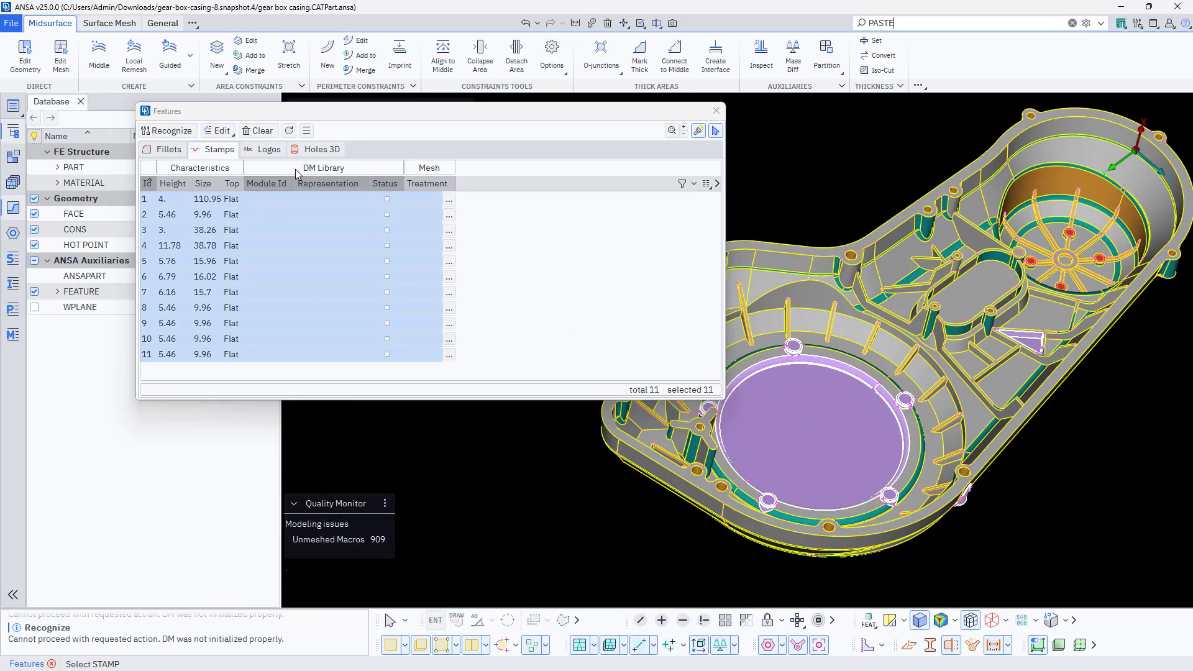
{"action": "left_click", "coordinate": [266, 150]}
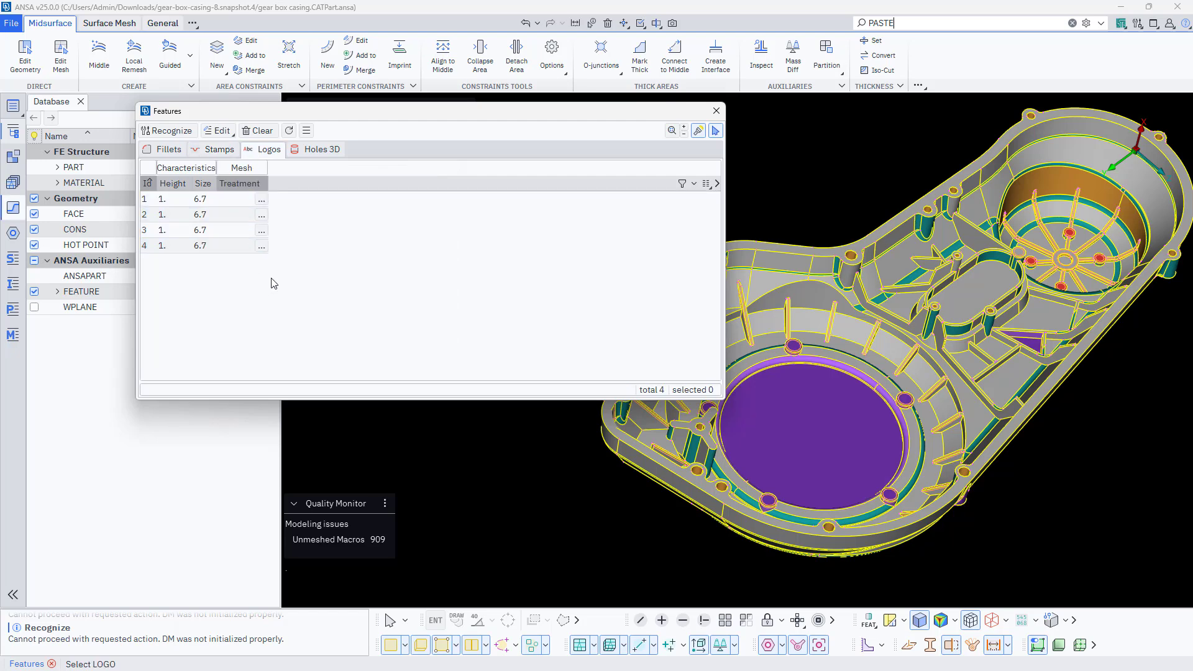
{"action": "key", "text": "ctrl+a"}
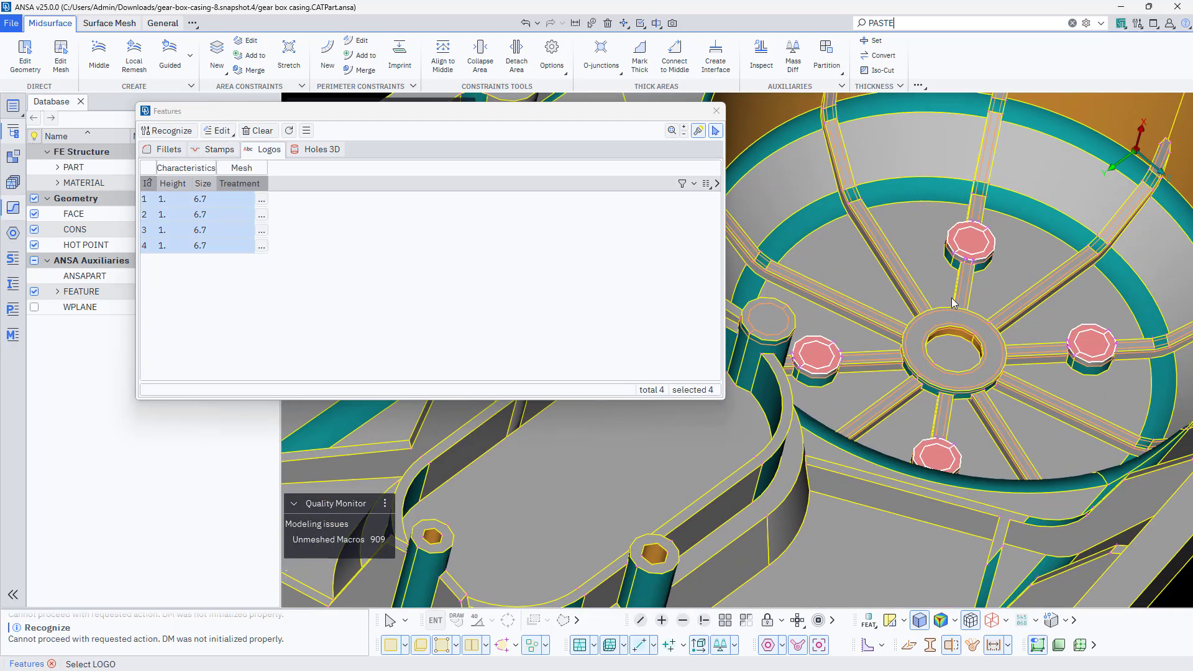
- Select all recognized 3D holes and examine their locations around the casing's bosses and outer rim
{"action": "left_click", "coordinate": [319, 151]}
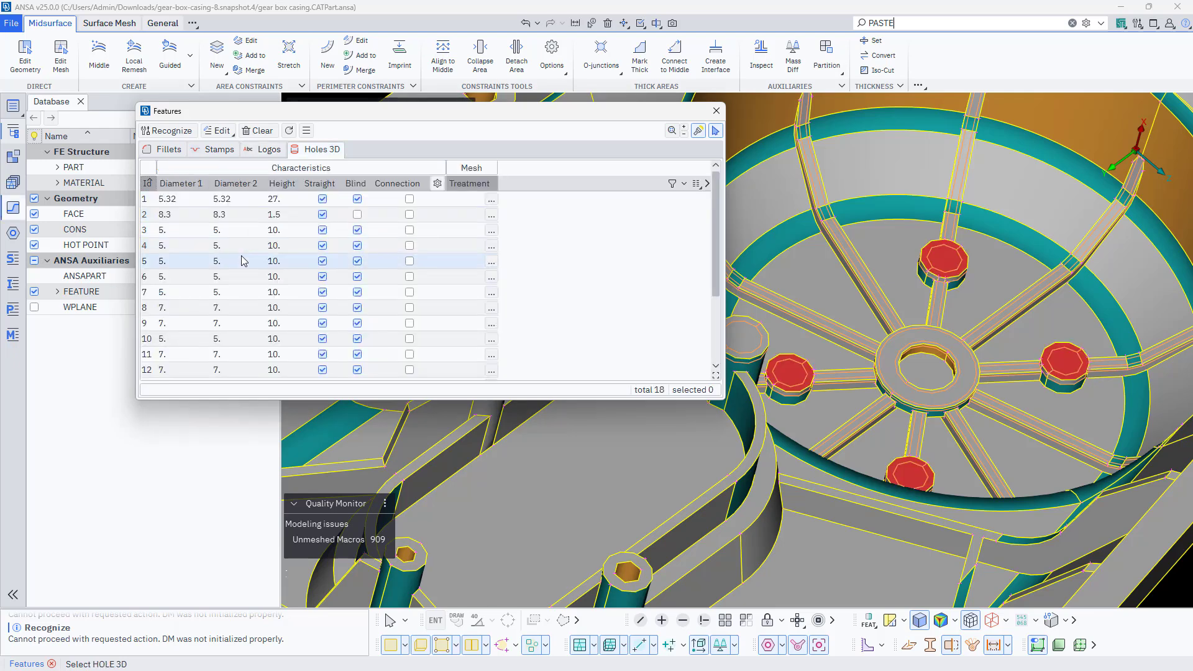
{"action": "left_click", "coordinate": [241, 258]}
{"action": "key", "text": "ctrl+a"}
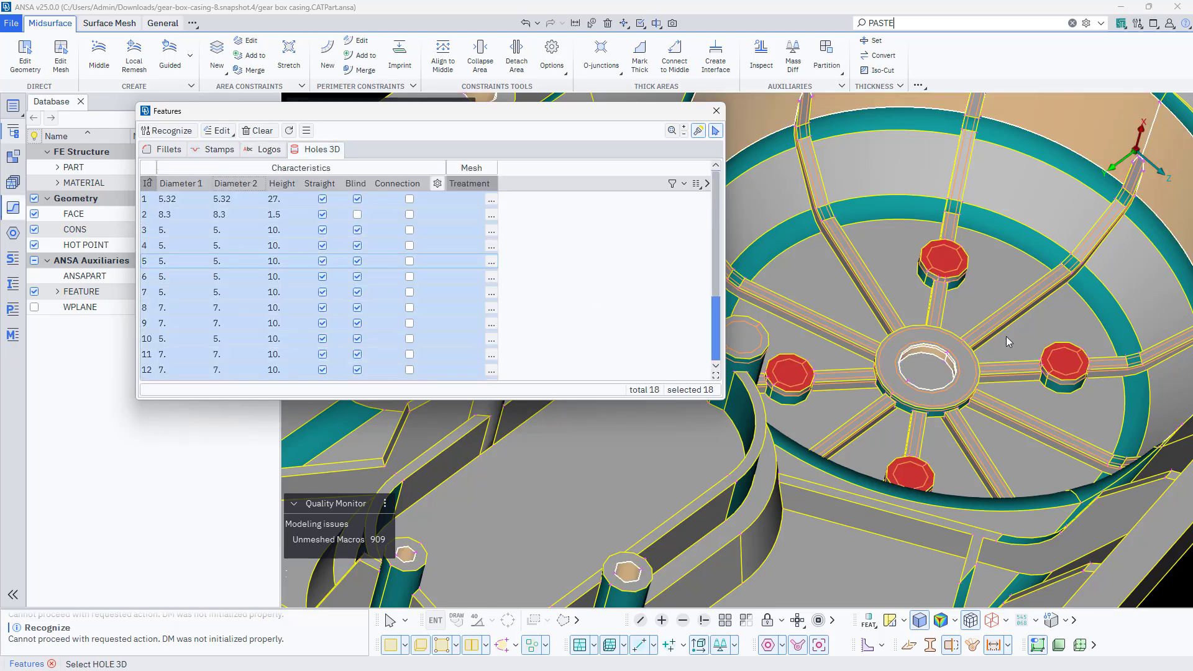
{"action": "scroll", "coordinate": [1005, 337], "scroll_direction": "down", "scroll_amount": 5}
{"action": "scroll", "coordinate": [849, 304], "scroll_direction": "up", "scroll_amount": 8}
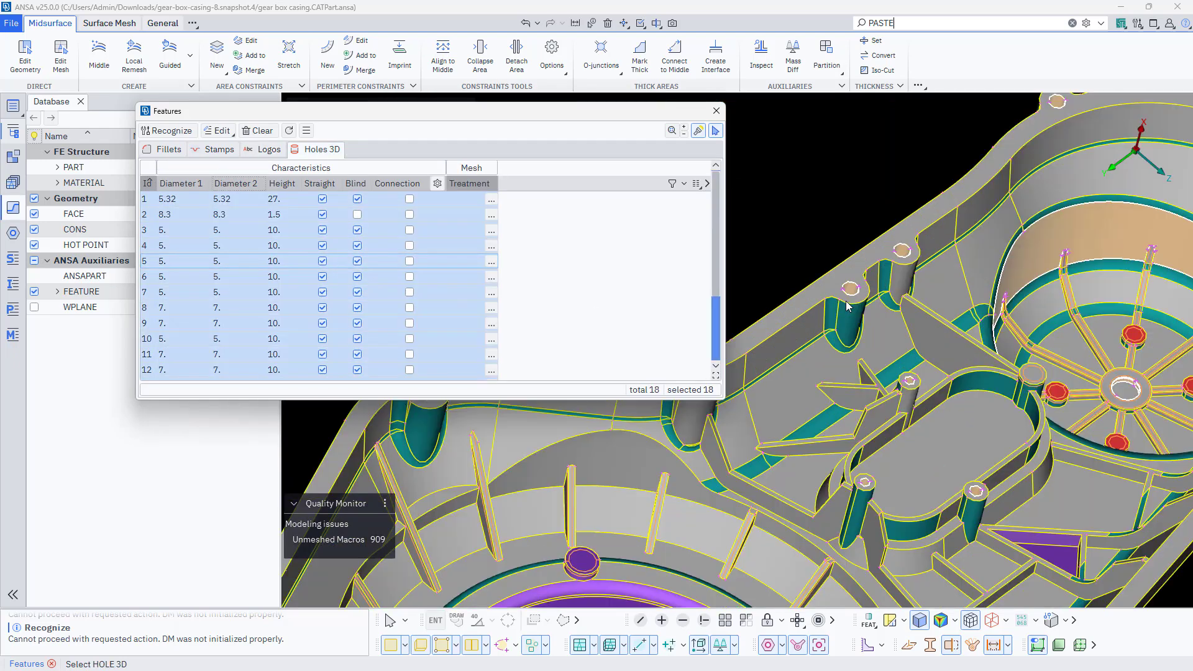
{"action": "left_click_drag", "start_coordinate": [849, 304], "coordinate": [844, 270], "text": "ctrl"}
{"action": "scroll", "coordinate": [844, 269], "scroll_direction": "down", "scroll_amount": 6}
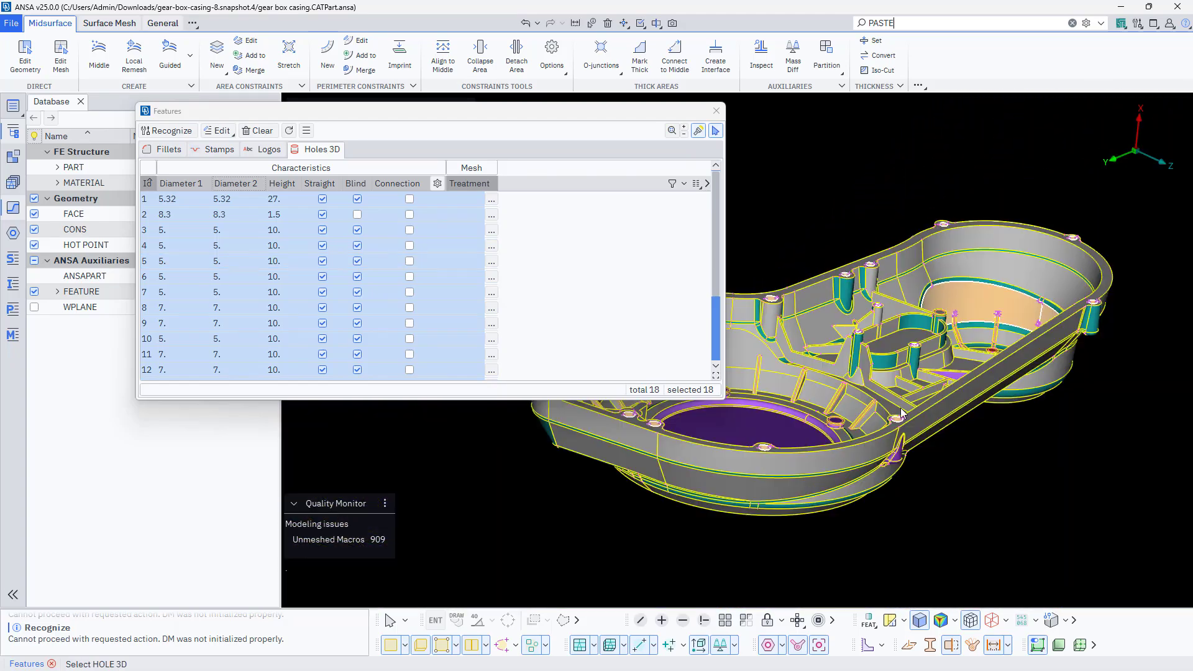
{"action": "scroll", "coordinate": [895, 429], "scroll_direction": "up", "scroll_amount": 8}
{"action": "scroll", "coordinate": [889, 476], "scroll_direction": "up", "scroll_amount": 2}
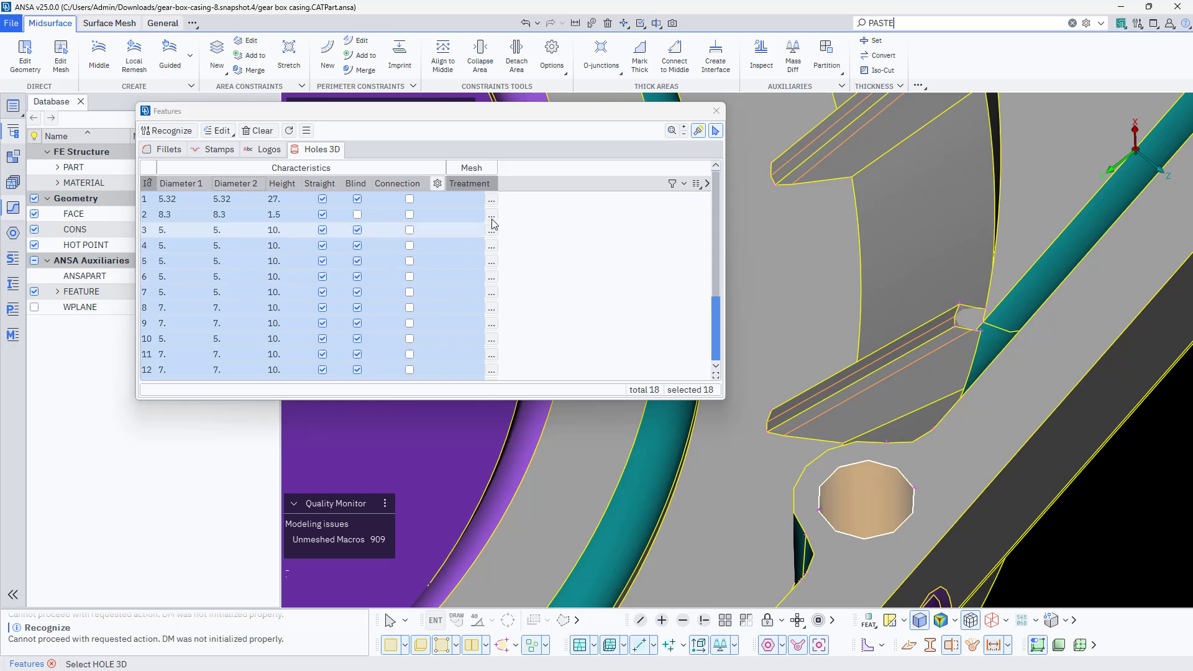
- Assign a new mesh treatment with an automatic nodes number to all selected 3D holes and close the features list
{"action": "right_click", "coordinate": [434, 296]}
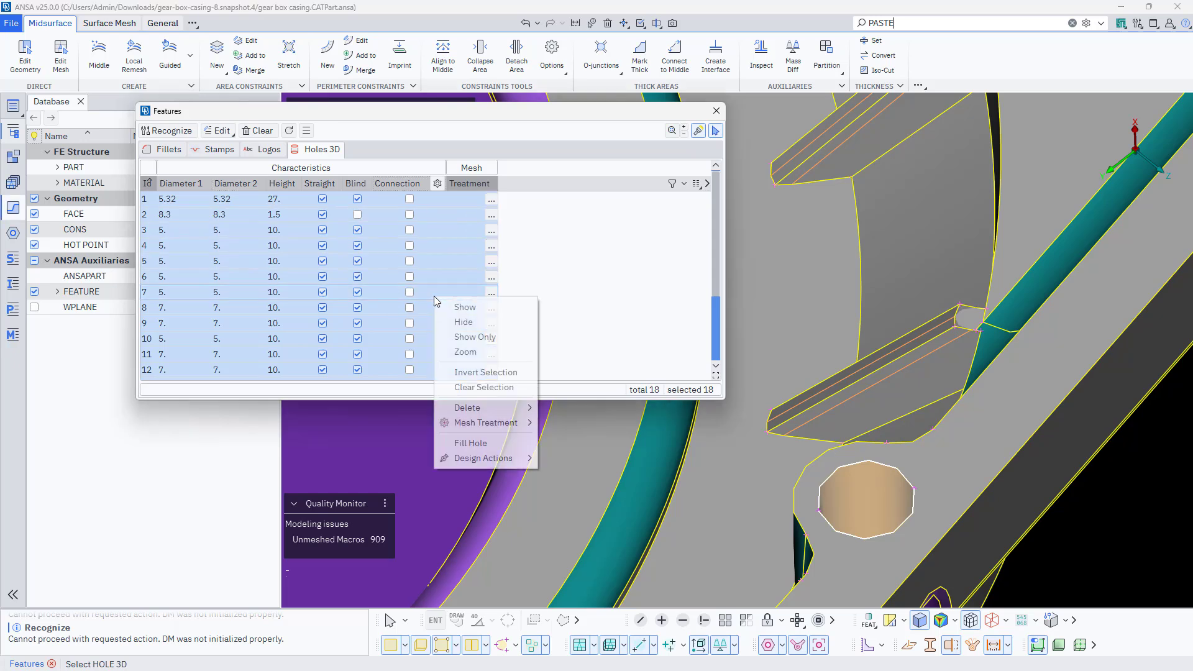
{"action": "mouse_move", "coordinate": [479, 429]}
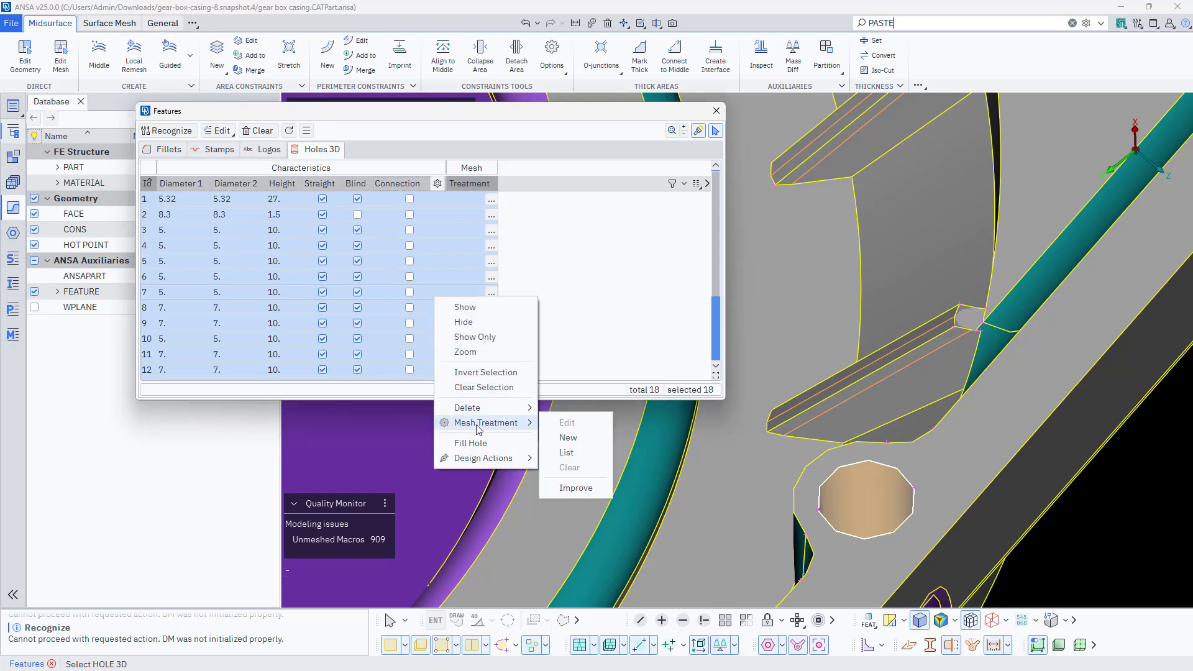
{"action": "left_click", "coordinate": [573, 442]}
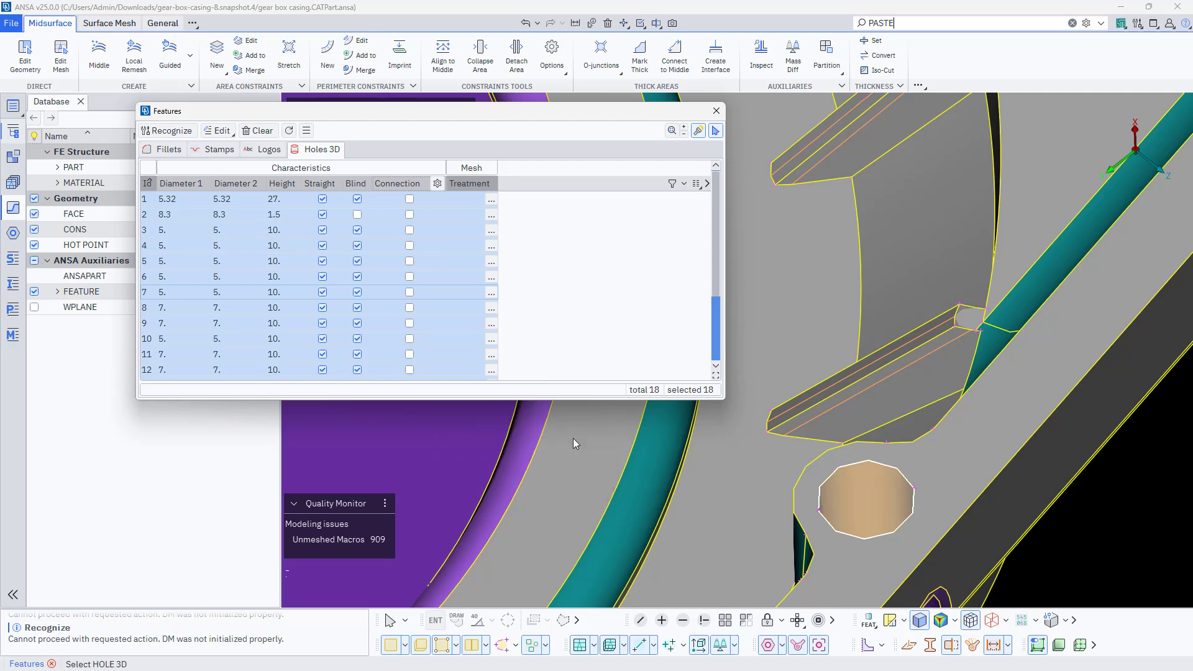
{"action": "left_click", "coordinate": [648, 424]}
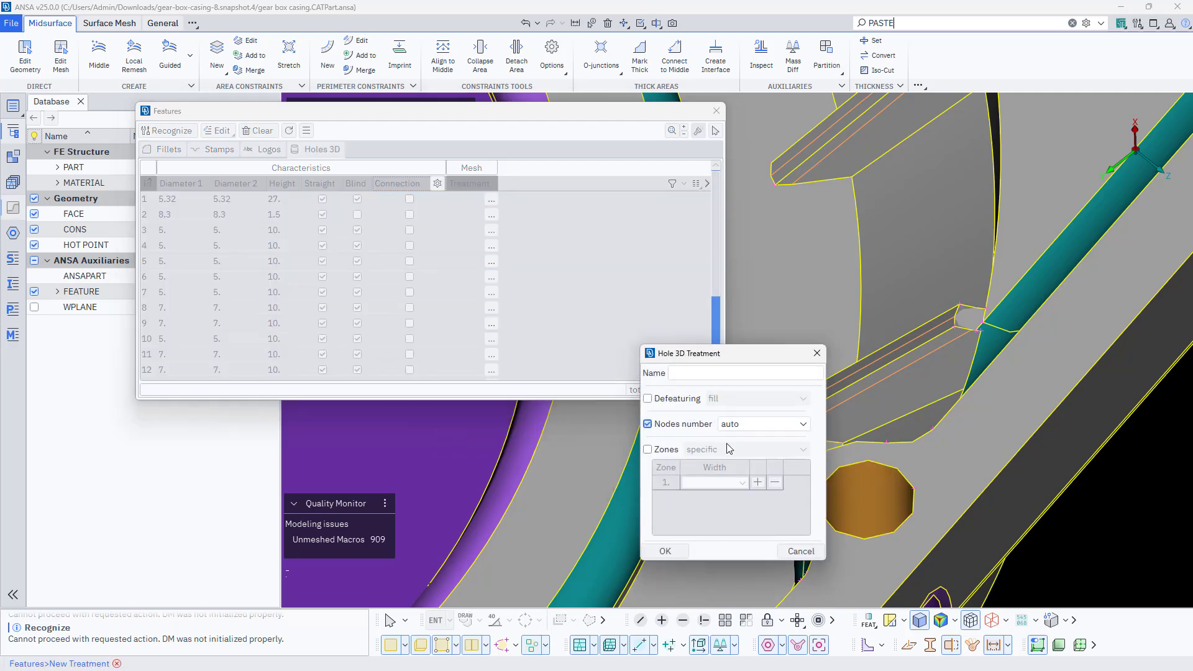
{"action": "left_click", "coordinate": [664, 552]}
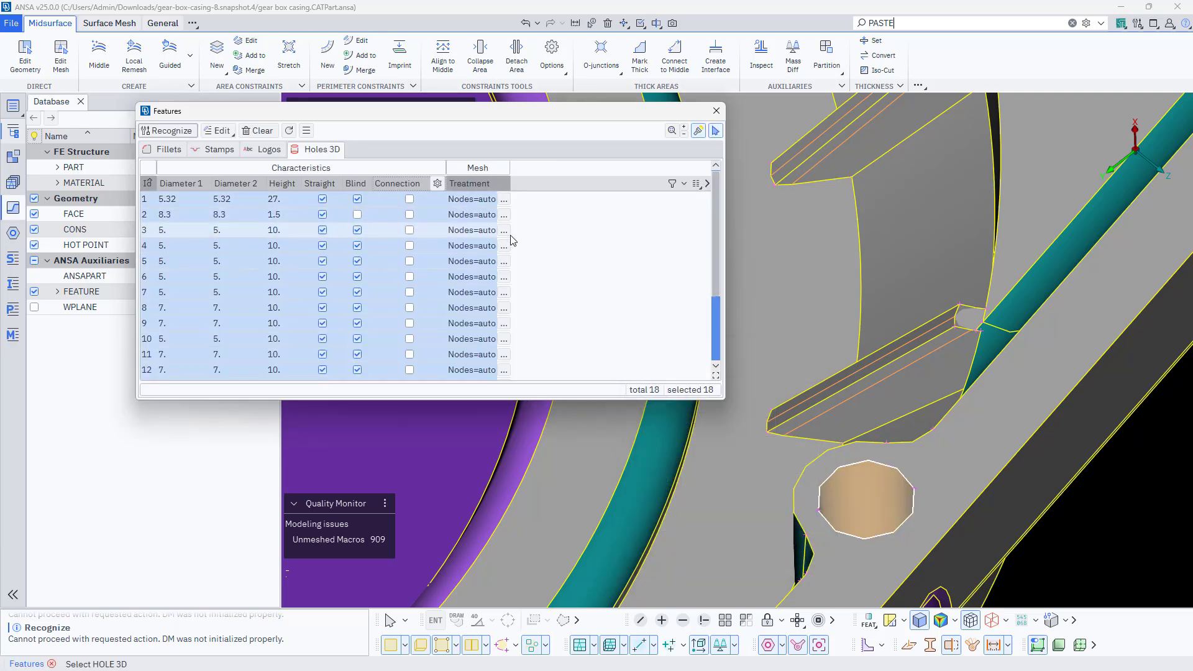
{"action": "left_click", "coordinate": [716, 112]}
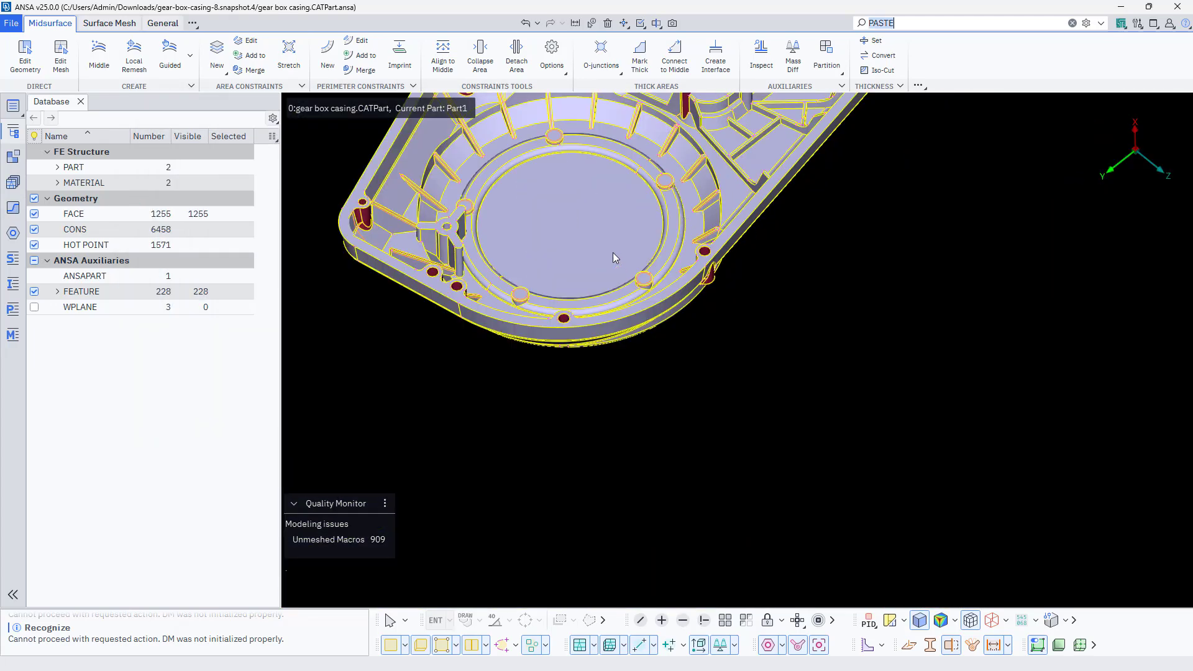
- View the whole casing, check the available mesh modules, and review the Body.5 and Thick Areas properties
{"action": "left_click_drag", "start_coordinate": [613, 253], "coordinate": [619, 237], "text": "ctrl"}
{"action": "middle_click_drag", "start_coordinate": [619, 237], "coordinate": [639, 385], "text": "ctrl"}
{"action": "left_click_drag", "start_coordinate": [639, 385], "coordinate": [633, 381], "text": "ctrl"}
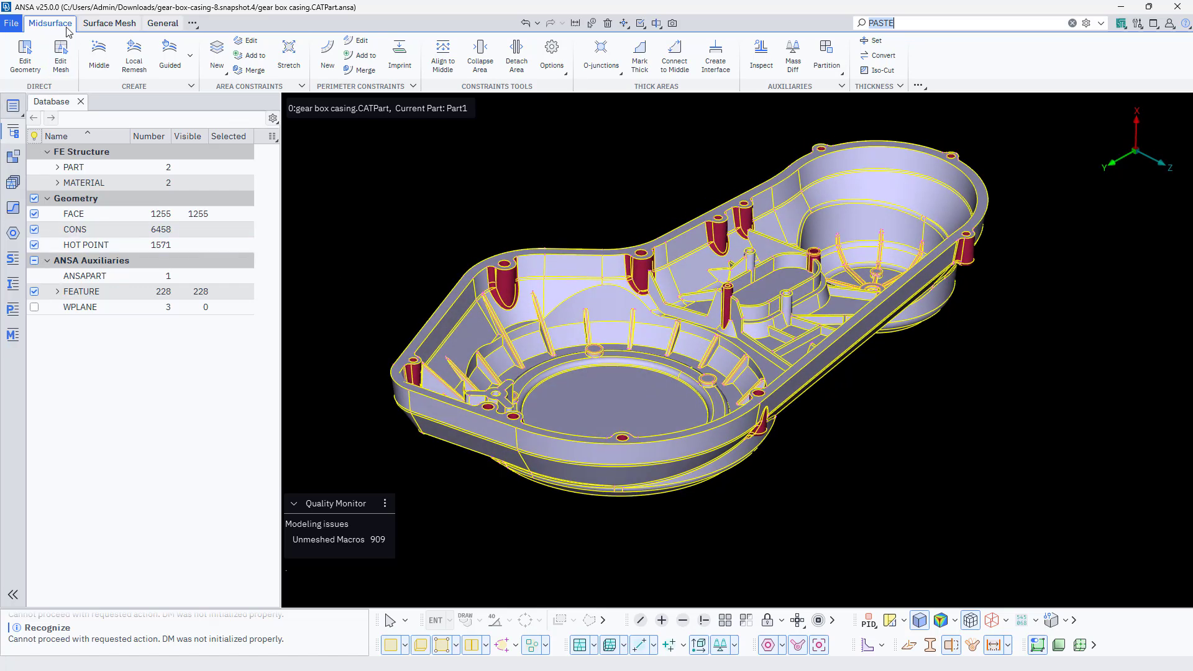
{"action": "left_click", "coordinate": [192, 23]}
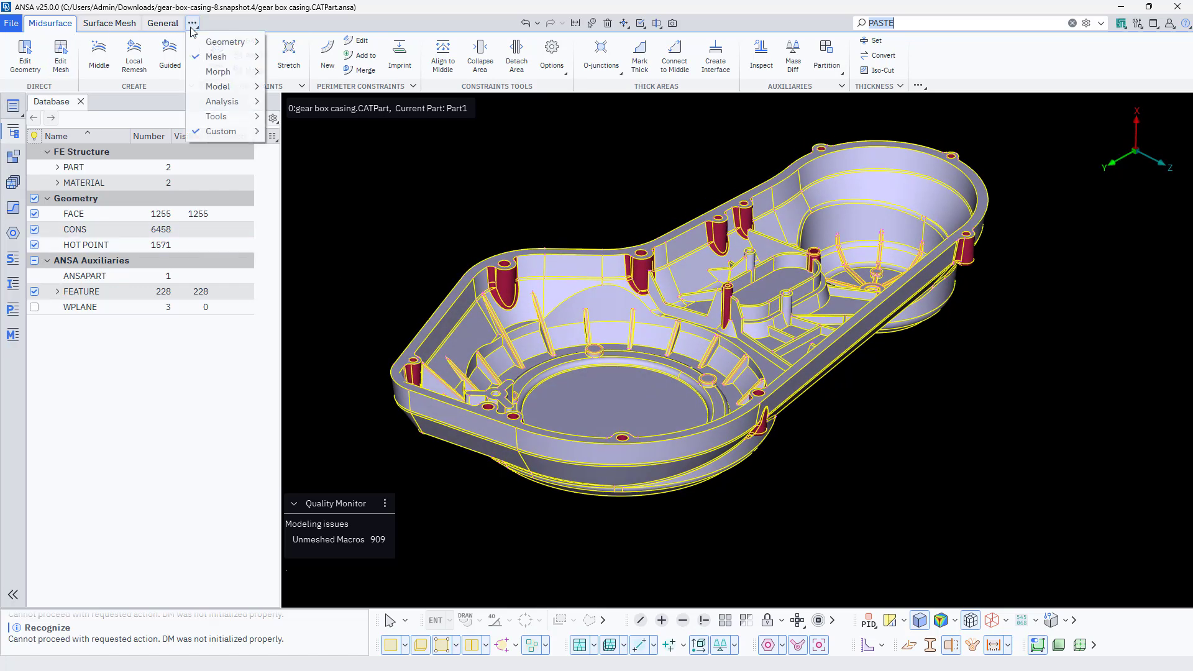
{"action": "mouse_move", "coordinate": [239, 57]}
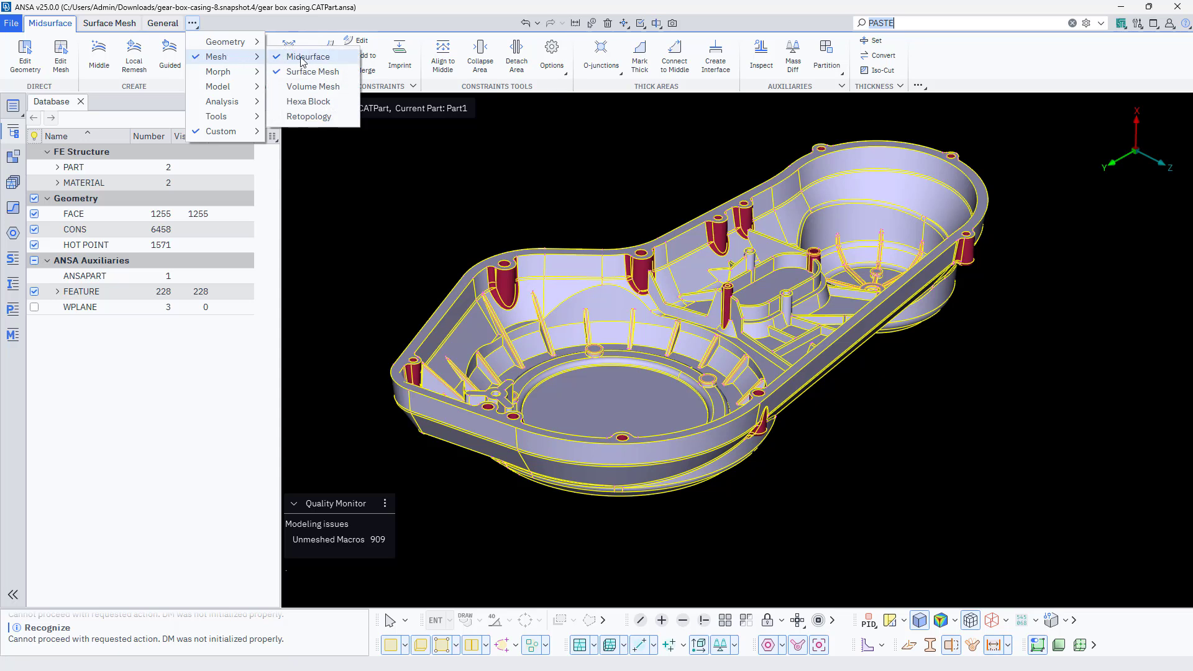
{"action": "left_click", "coordinate": [272, 19]}
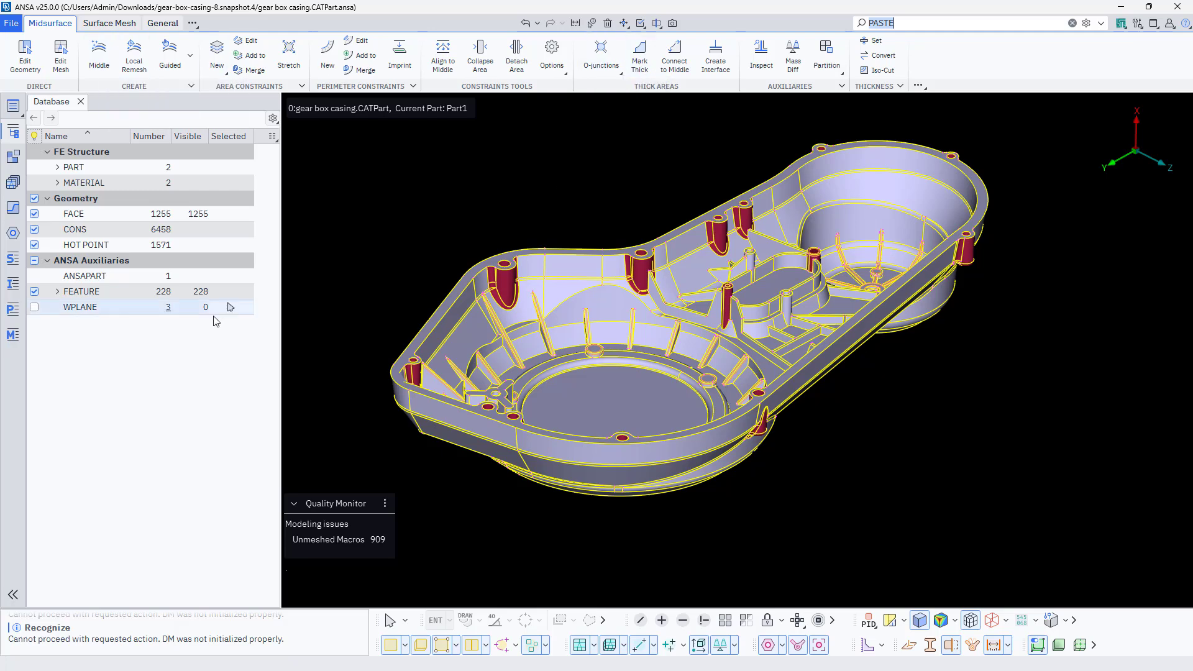
{"action": "left_click", "coordinate": [12, 309]}
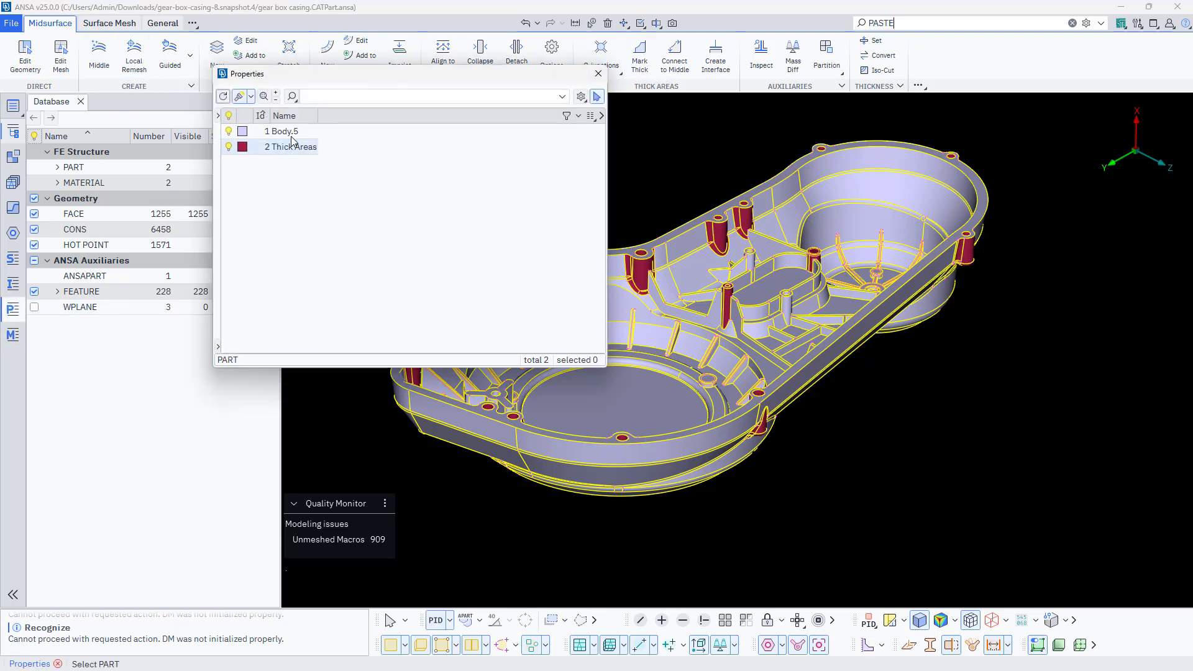
{"action": "left_click", "coordinate": [598, 74]}
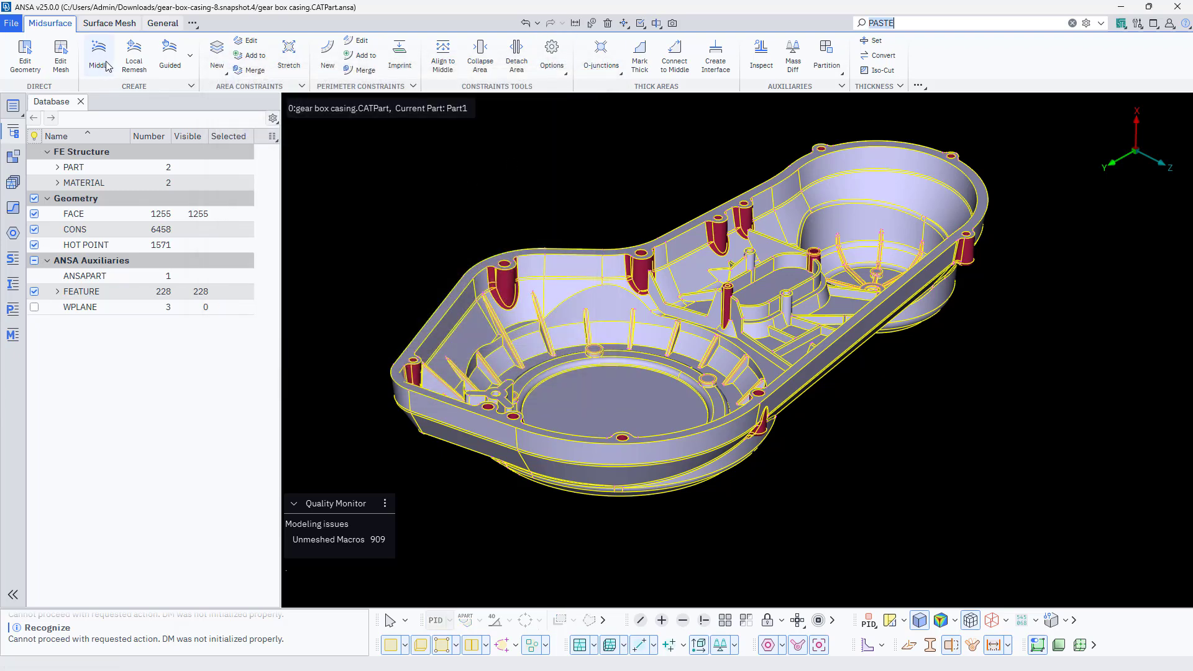
- Start creating a middle surface with the Casting method, setting minimum thickness to 1 and target element length to 3
{"action": "left_click", "coordinate": [100, 59]}
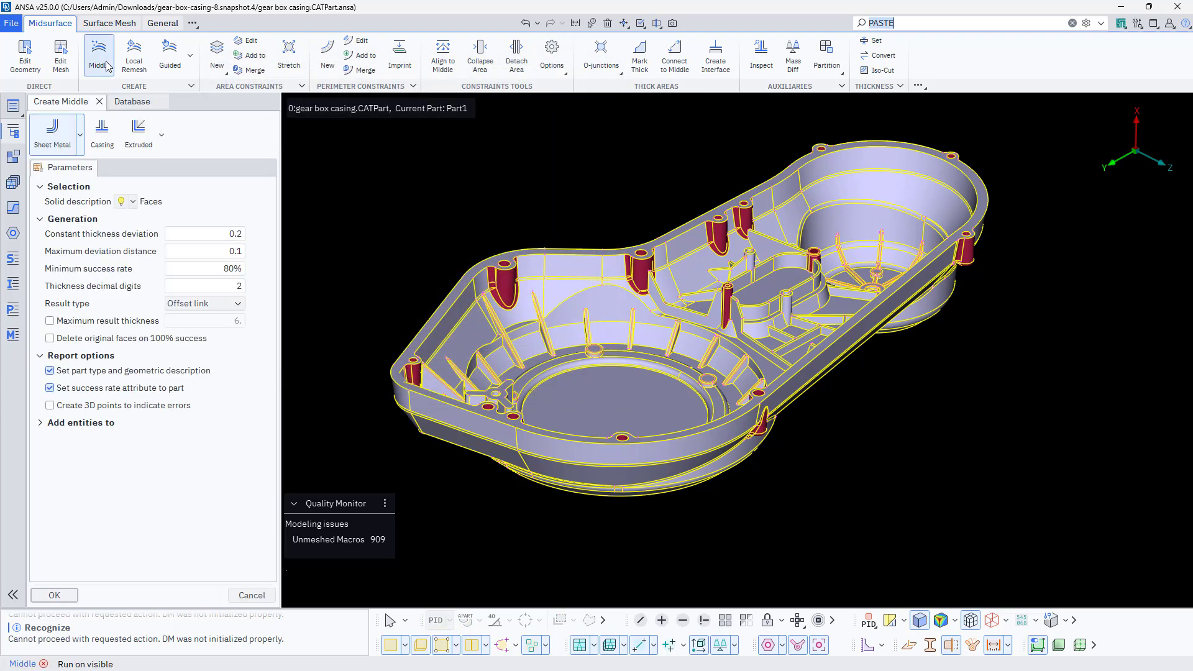
{"action": "left_click", "coordinate": [80, 150]}
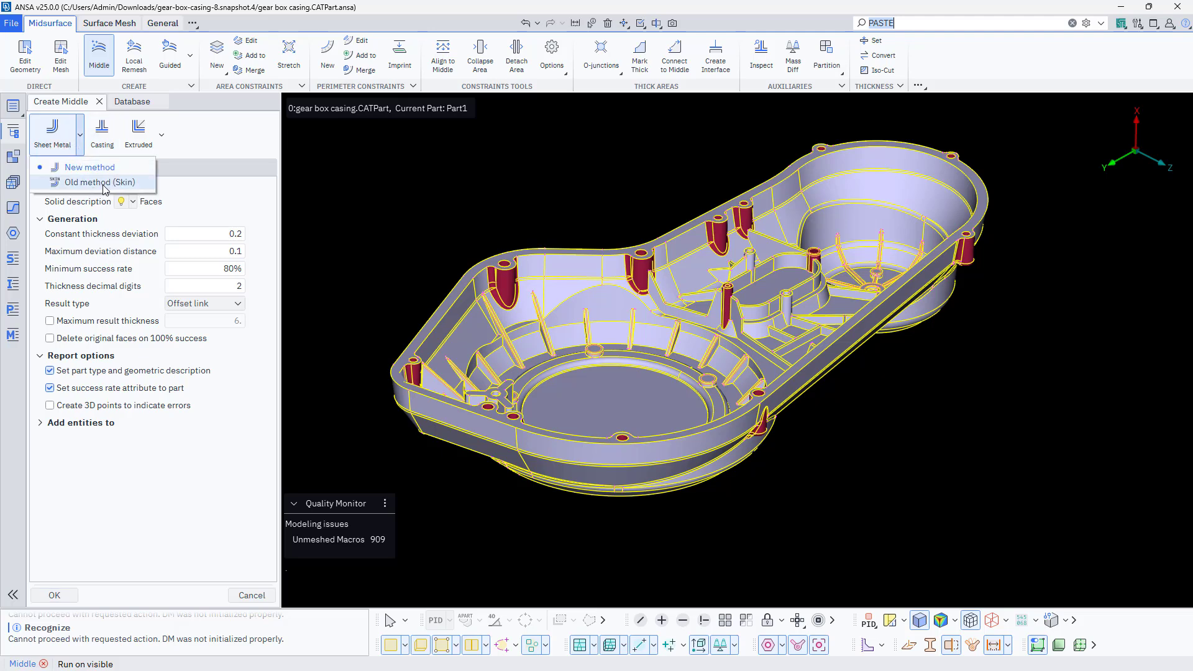
{"action": "left_click", "coordinate": [185, 156]}
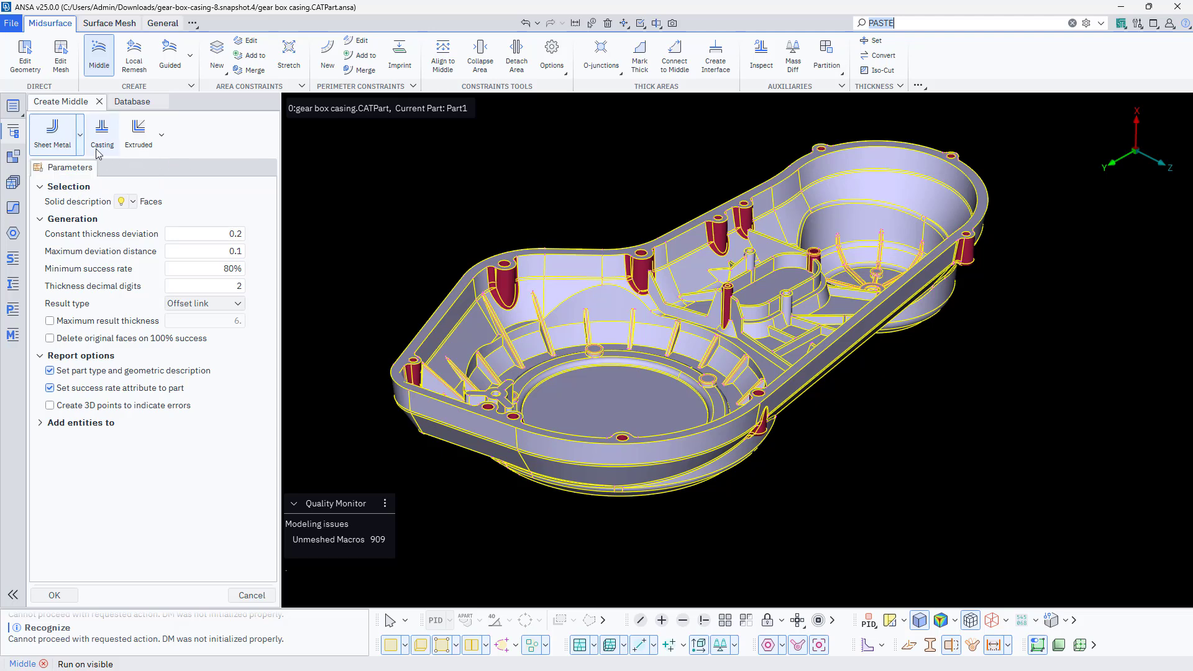
{"action": "left_click", "coordinate": [104, 149]}
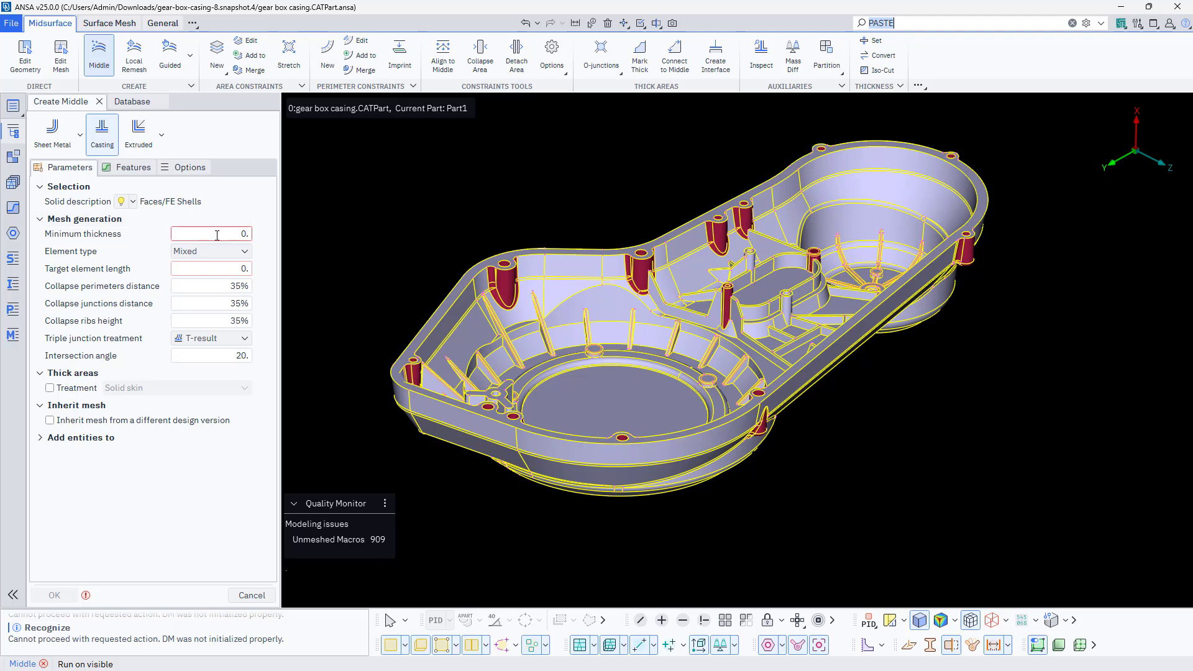
{"action": "left_click", "coordinate": [236, 237]}
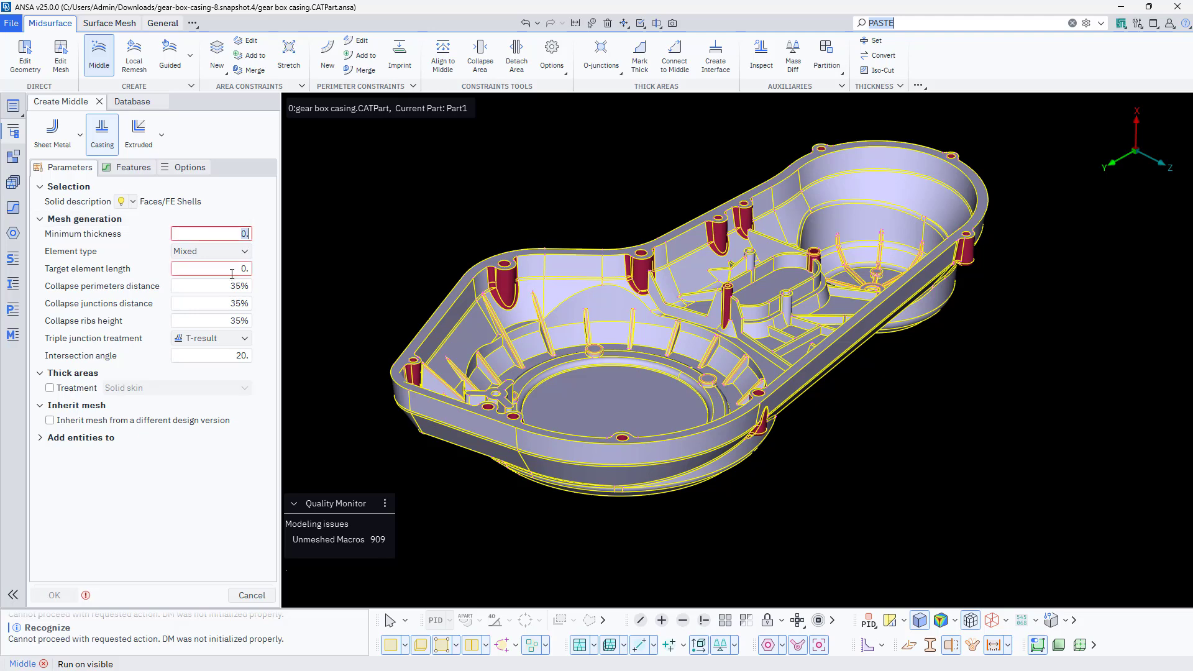
{"action": "type", "text": "1"}
{"action": "left_click", "coordinate": [229, 274]}
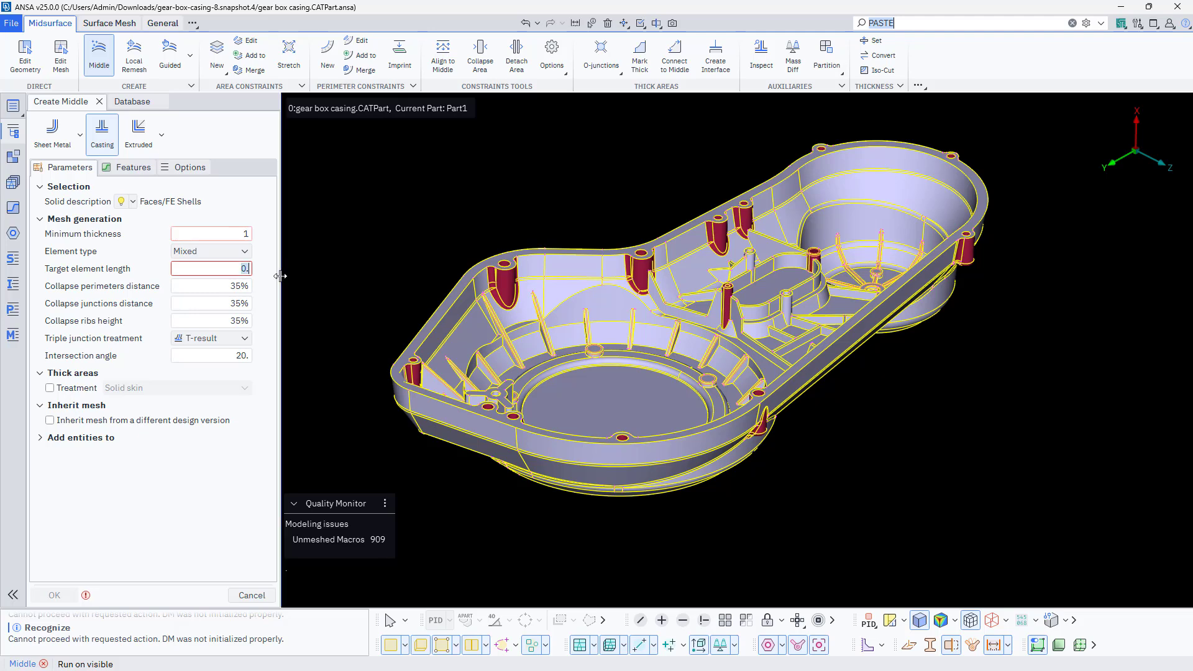
{"action": "type", "text": "3"}
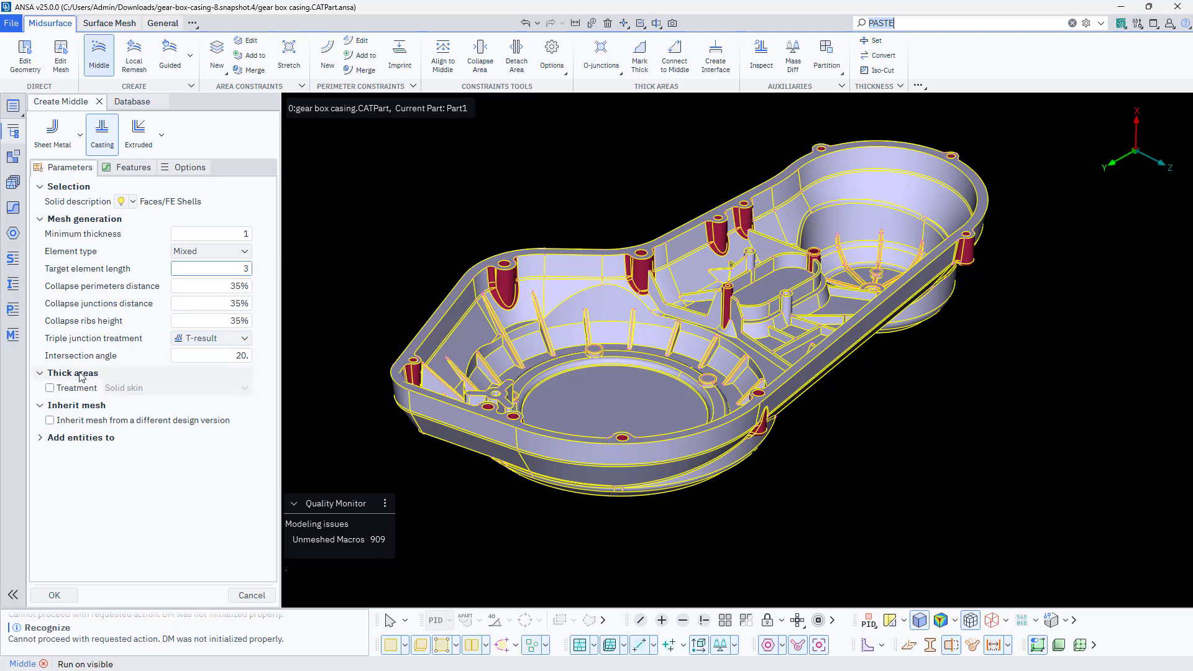
- Enable the Solid skin treatment for thick areas and assign the Thick Areas part as its PID
{"action": "left_click", "coordinate": [72, 390]}
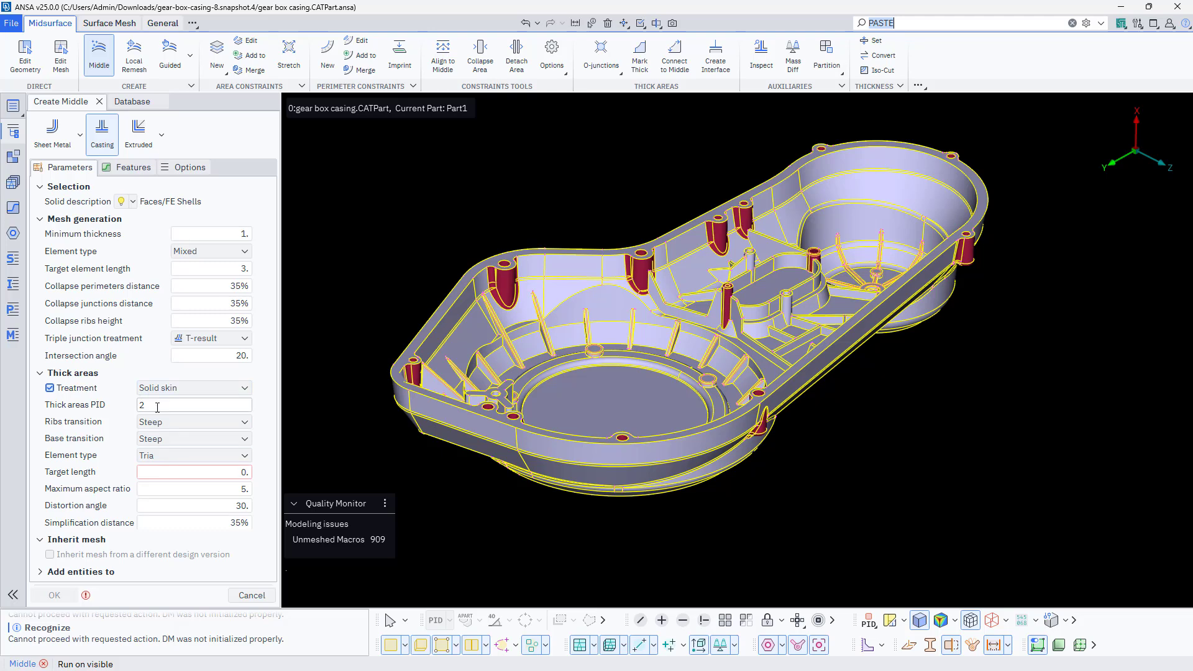
{"action": "left_click", "coordinate": [149, 407]}
{"action": "key", "text": "BackSpace"}
{"action": "key", "text": "F1"}
{"action": "left_click", "coordinate": [573, 206]}
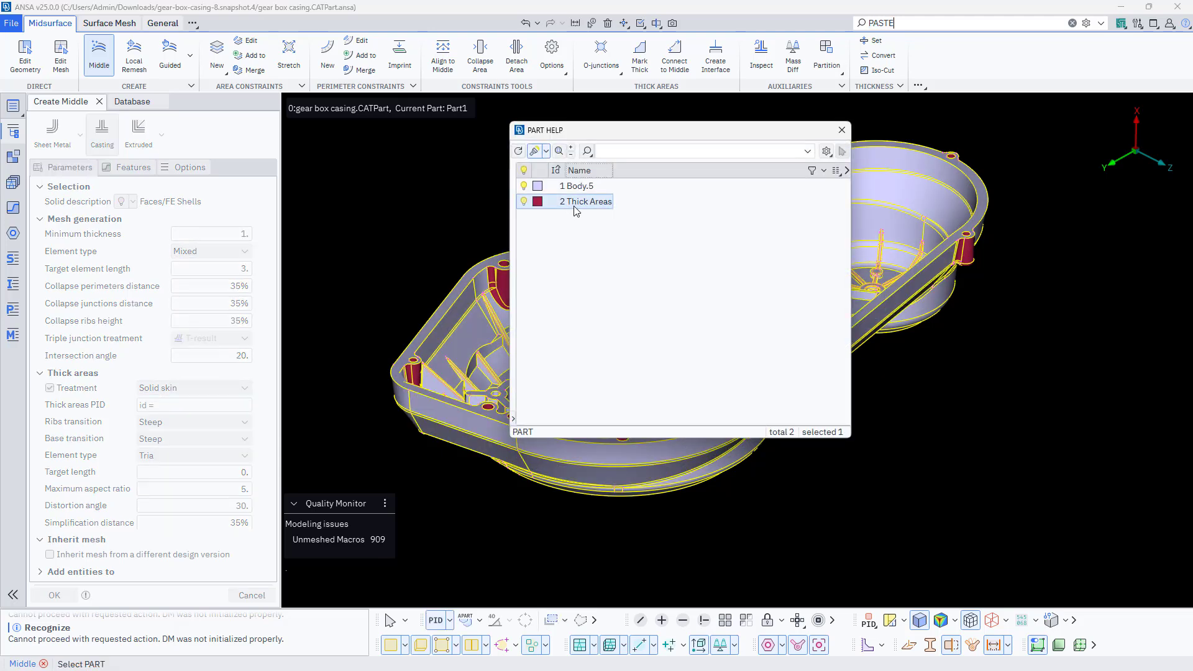
{"action": "double_click", "coordinate": [572, 207]}
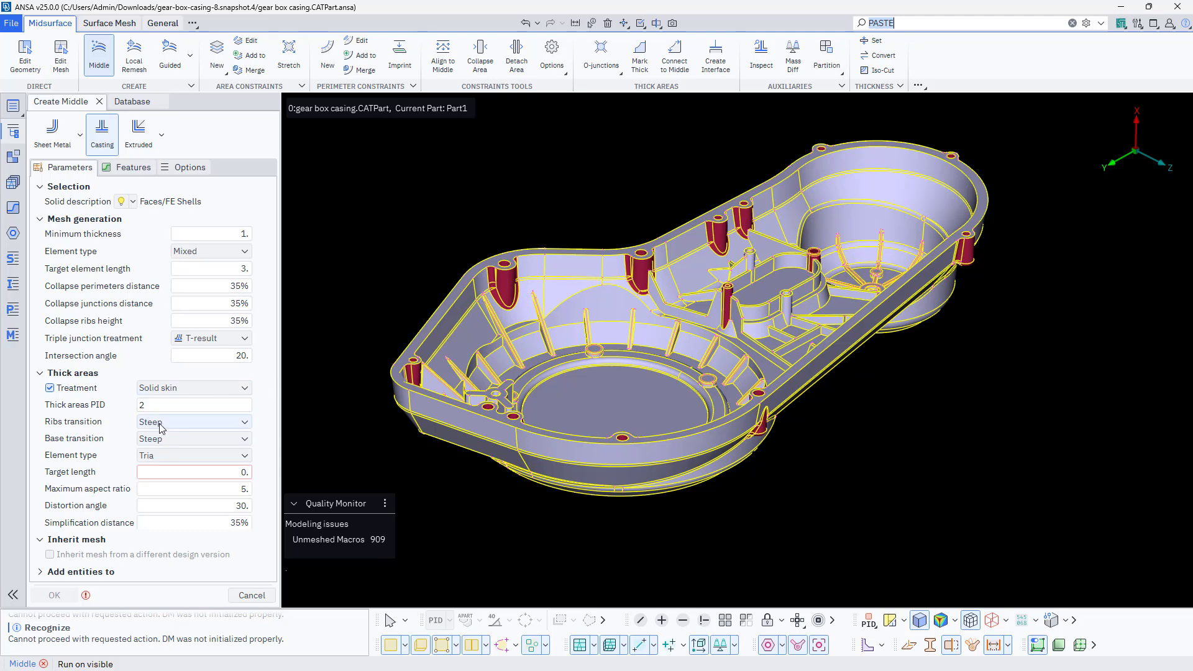
- Keep the mesh element type Mixed, set the thick areas' target length to 3, and generate the casting midsurface mesh
{"action": "mouse_move", "coordinate": [161, 428]}
{"action": "left_click", "coordinate": [164, 456]}
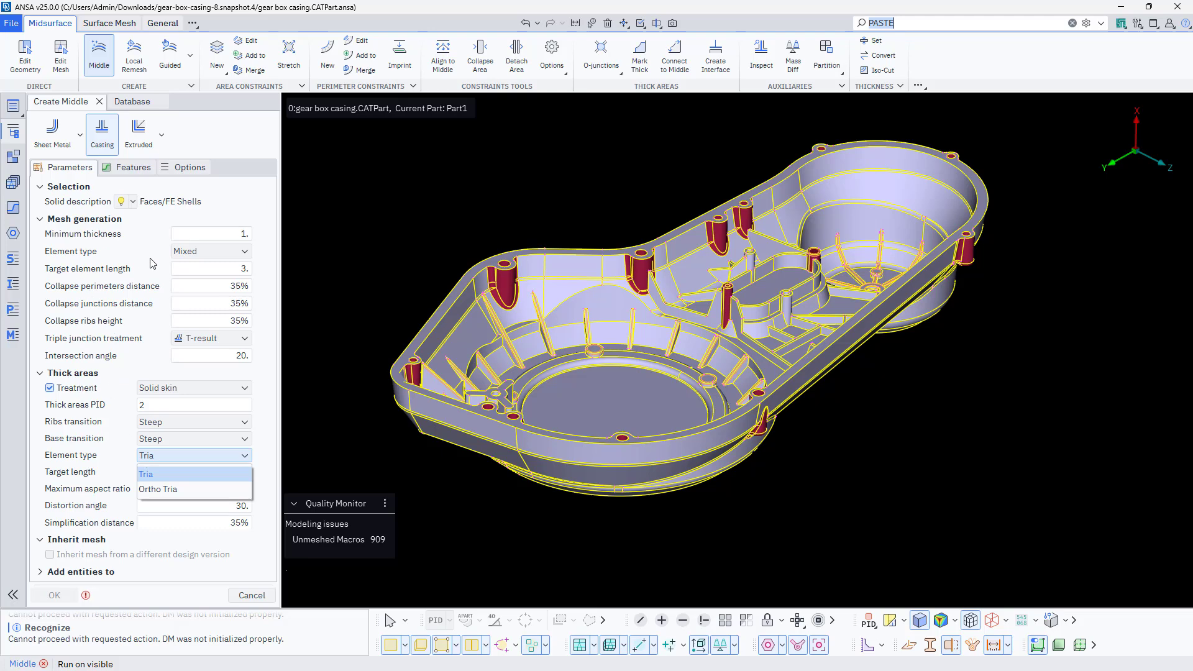
{"action": "left_click", "coordinate": [196, 257]}
{"action": "left_click", "coordinate": [195, 257]}
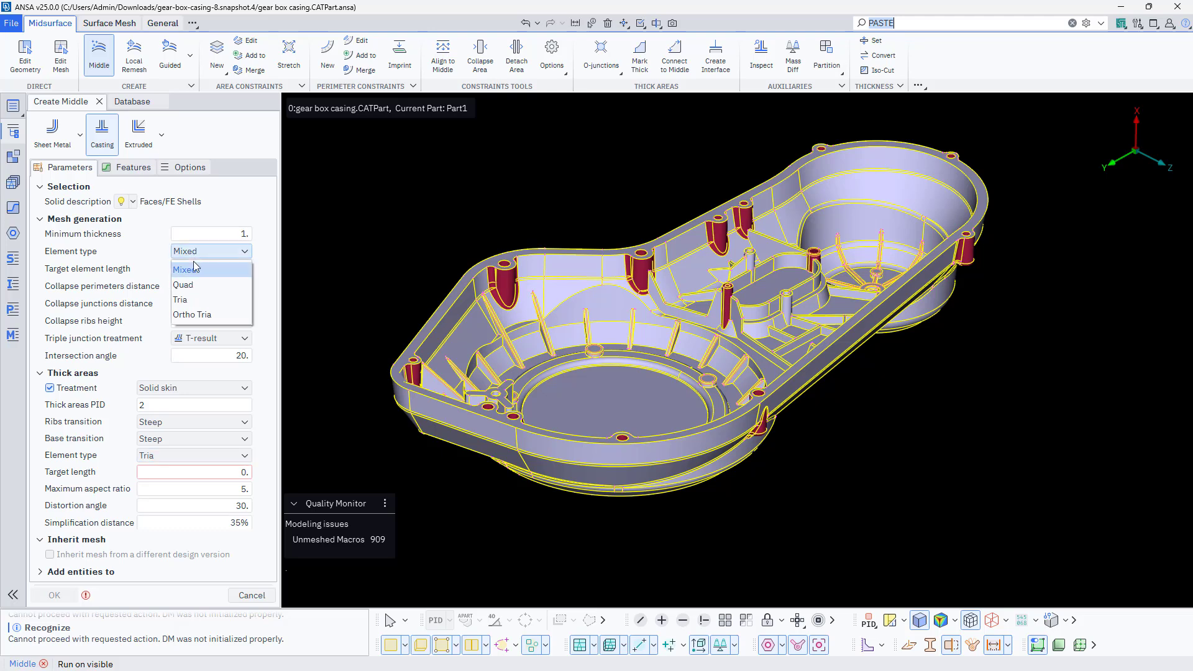
{"action": "left_click", "coordinate": [190, 270]}
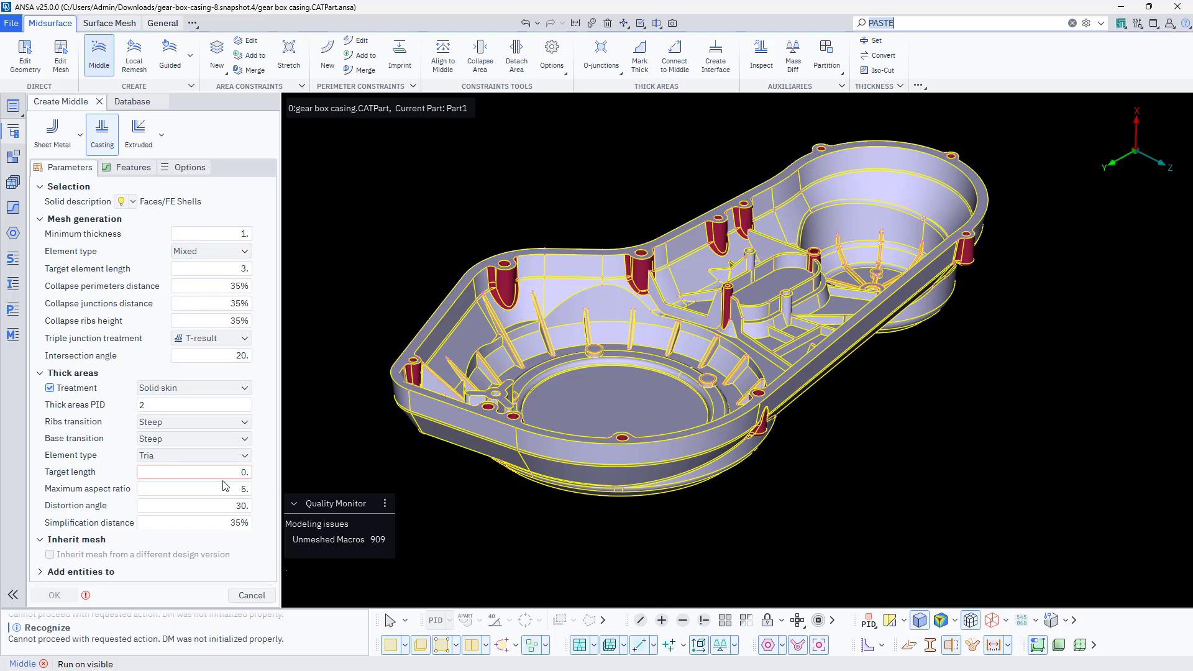
{"action": "double_click", "coordinate": [243, 472]}
{"action": "type", "text": "3"}
{"action": "left_click", "coordinate": [57, 599]}
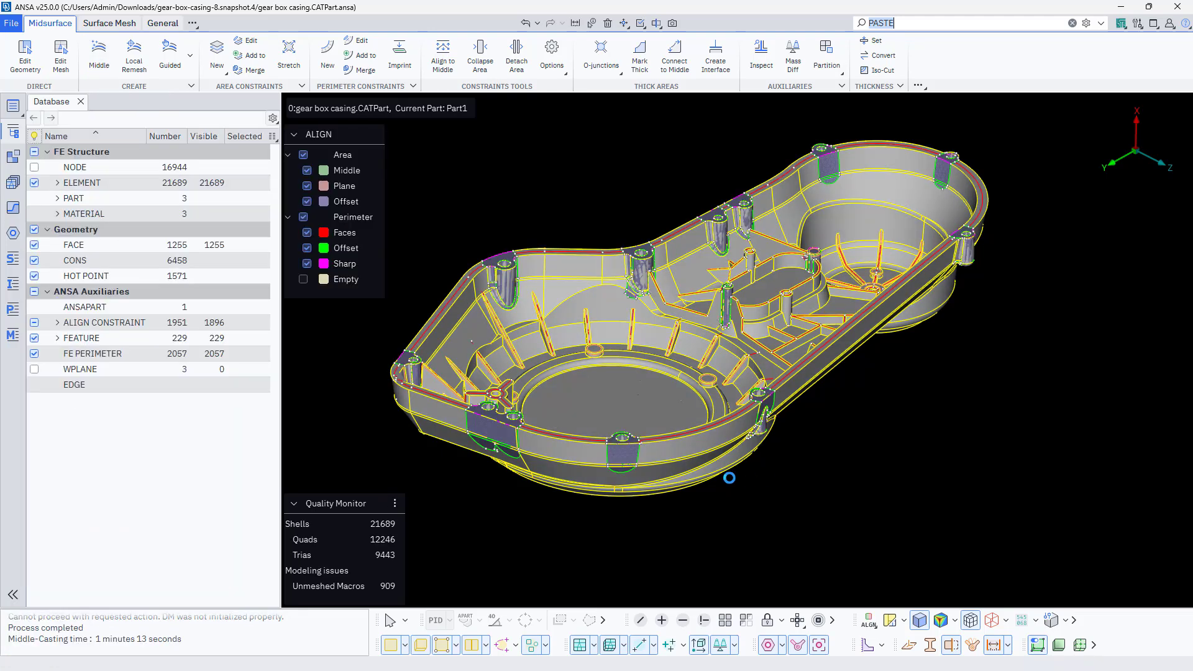
- Hide the original geometry faces so only the generated midsurface mesh of the casing is displayed
{"action": "scroll", "coordinate": [610, 362], "scroll_direction": "down", "scroll_amount": 3}
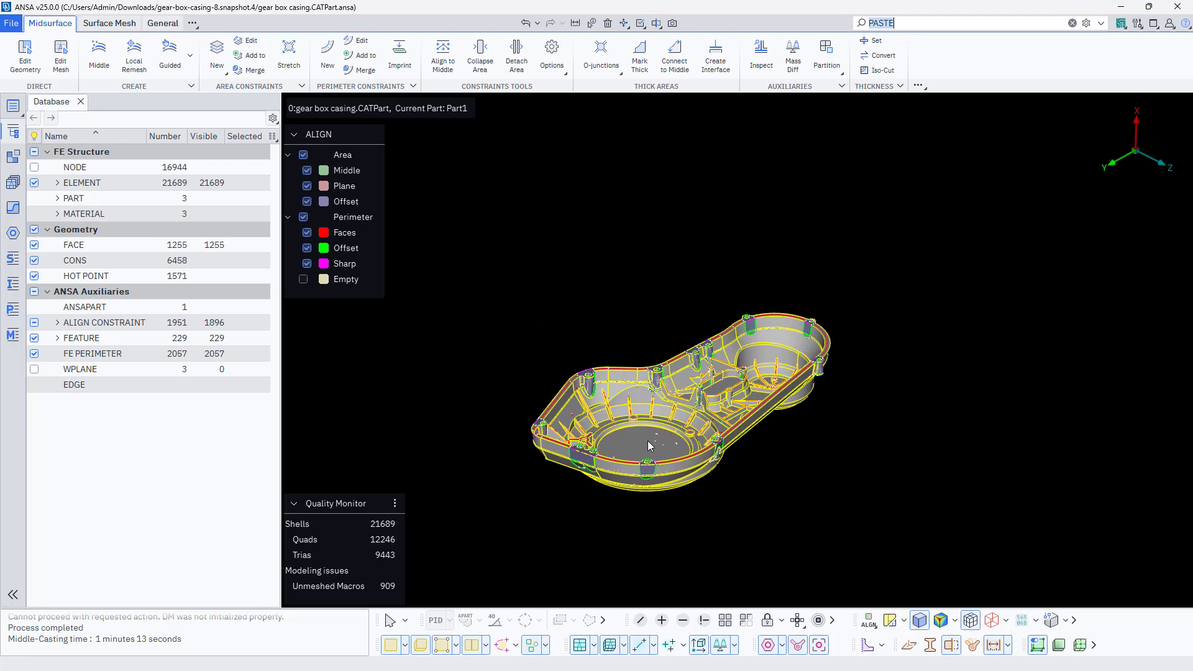
{"action": "scroll", "coordinate": [647, 401], "scroll_direction": "up", "scroll_amount": 8}
{"action": "middle_click_drag", "start_coordinate": [647, 382], "coordinate": [571, 328], "text": "ctrl"}
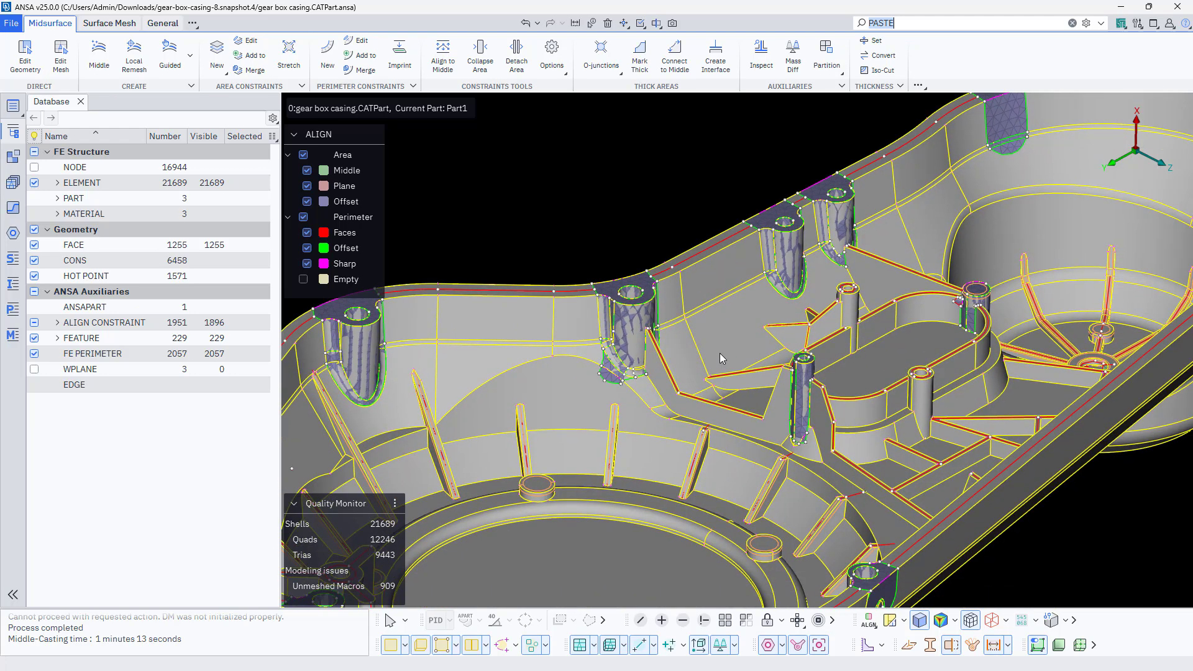
{"action": "key", "text": "f"}
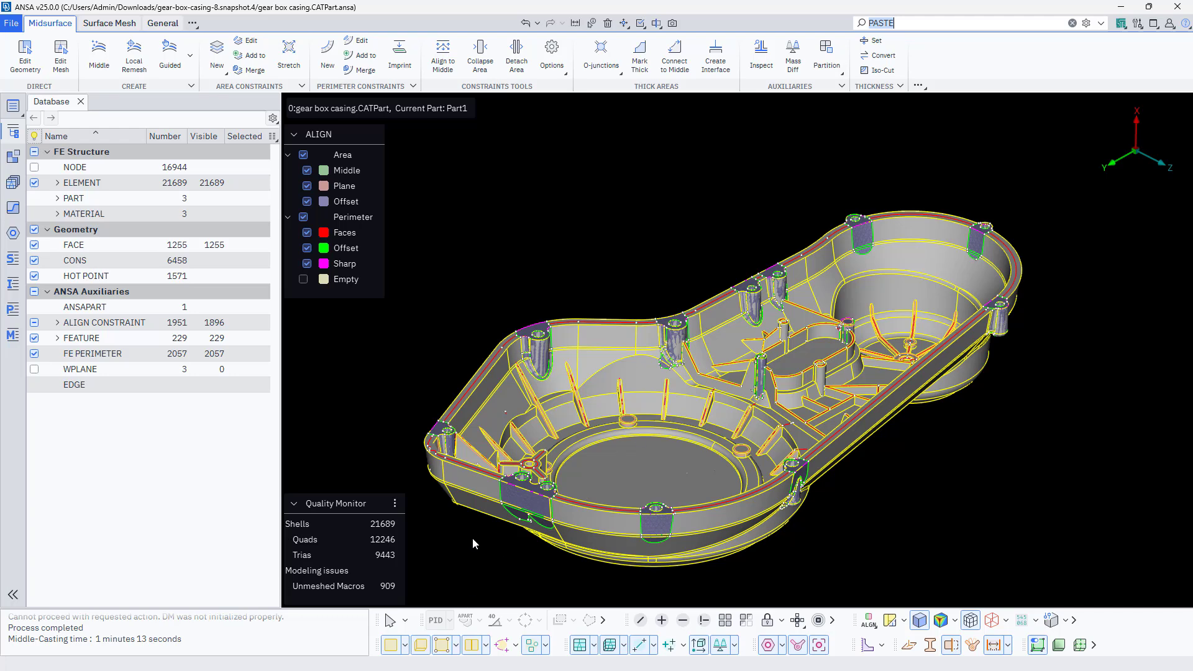
{"action": "left_click", "coordinate": [391, 646]}
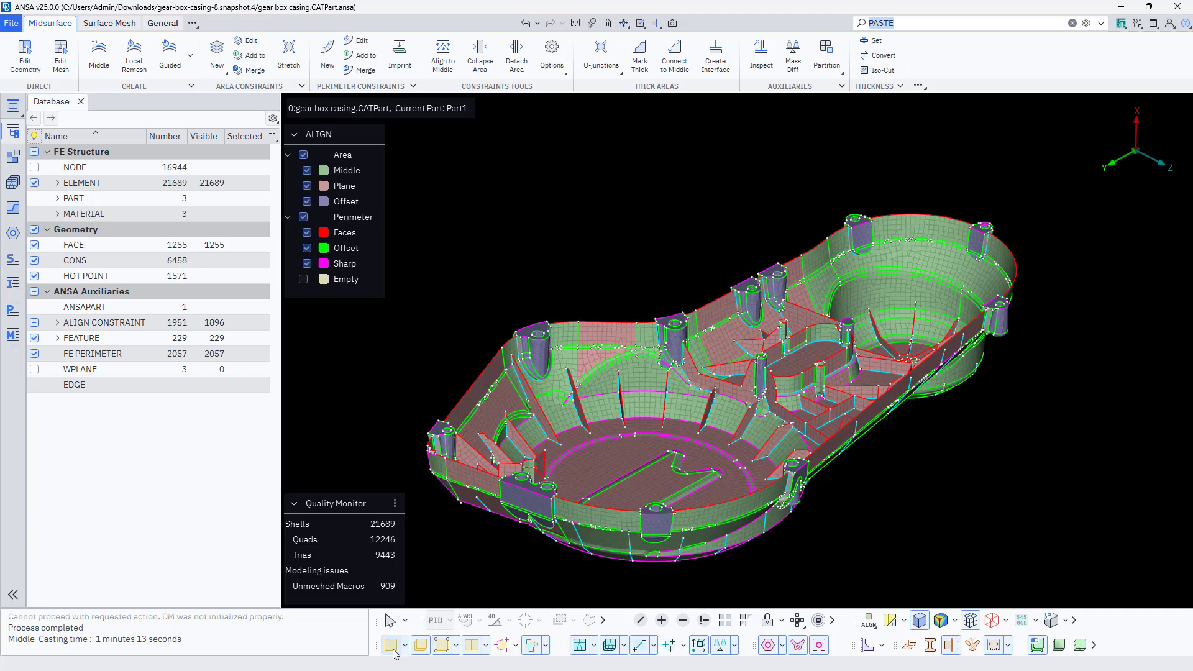
- Examine the midsurface mesh on the casing's walls and ribs and the solid skin mesh on a corner bolt boss
{"action": "scroll", "coordinate": [518, 372], "scroll_direction": "up", "scroll_amount": 5}
{"action": "left_click_drag", "start_coordinate": [512, 414], "coordinate": [509, 371], "text": "ctrl"}
{"action": "left_click_drag", "start_coordinate": [829, 325], "coordinate": [795, 438], "text": "ctrl"}
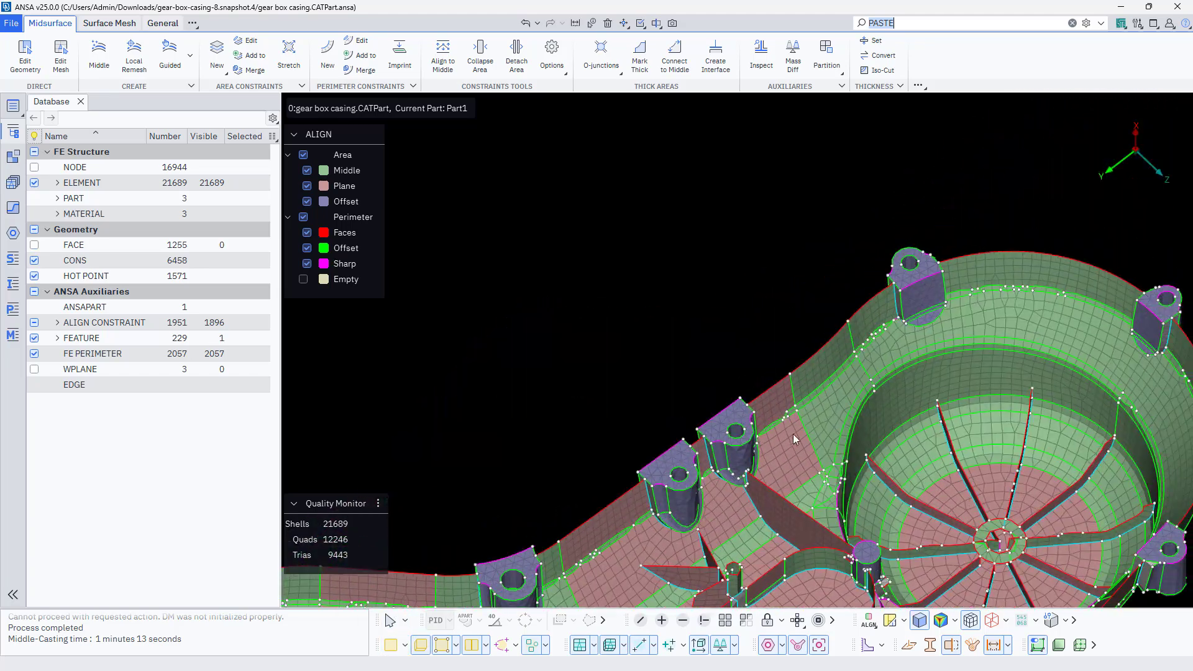
{"action": "middle_click_drag", "start_coordinate": [736, 469], "coordinate": [688, 305], "text": "ctrl"}
{"action": "scroll", "coordinate": [687, 306], "scroll_direction": "down", "scroll_amount": 3}
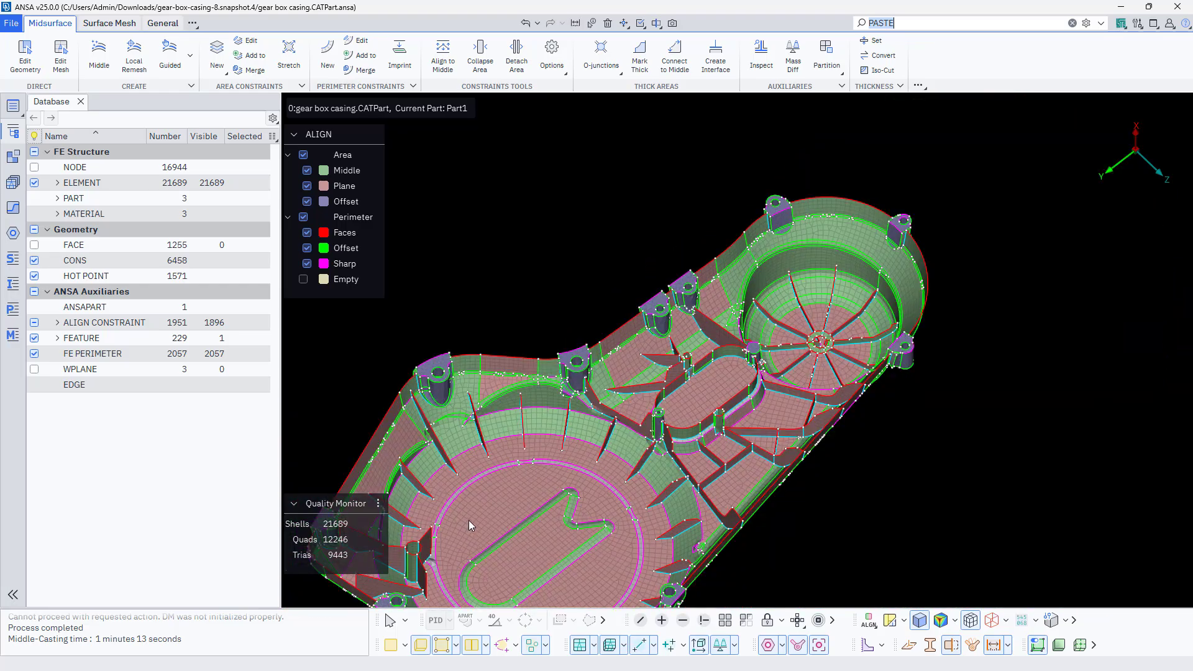
{"action": "middle_click_drag", "start_coordinate": [469, 520], "coordinate": [650, 378], "text": "ctrl"}
{"action": "left_click_drag", "start_coordinate": [608, 427], "coordinate": [606, 483], "text": "ctrl"}
{"action": "scroll", "coordinate": [523, 460], "scroll_direction": "up", "scroll_amount": 3}
{"action": "scroll", "coordinate": [800, 332], "scroll_direction": "up", "scroll_amount": 5}
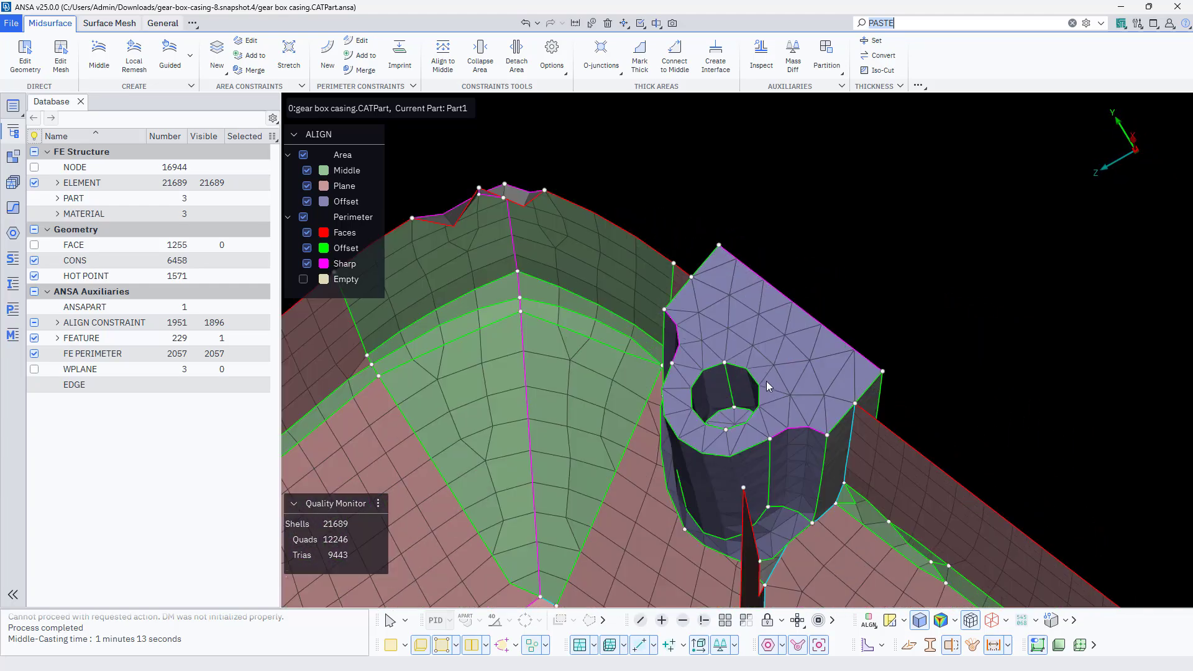
- Examine the mesh and alignment constraints around the smaller circular housing and its surrounding bosses
{"action": "mouse_move", "coordinate": [766, 381]}
{"action": "left_mouse_down", "text": "ctrl"}
{"action": "mouse_move", "coordinate": [798, 413]}
{"action": "mouse_move", "coordinate": [764, 371]}
{"action": "mouse_move", "coordinate": [724, 396]}
{"action": "mouse_move", "coordinate": [721, 344]}
{"action": "mouse_move", "coordinate": [763, 350]}
{"action": "mouse_move", "coordinate": [780, 367]}
{"action": "left_mouse_up", "text": "ctrl"}
{"action": "scroll", "coordinate": [766, 373], "scroll_direction": "down", "scroll_amount": 3}
{"action": "scroll", "coordinate": [764, 372], "scroll_direction": "down", "scroll_amount": 3}
{"action": "middle_click_drag", "start_coordinate": [905, 411], "coordinate": [564, 343], "text": "ctrl"}
{"action": "scroll", "coordinate": [614, 348], "scroll_direction": "down", "scroll_amount": 5}
{"action": "left_click_drag", "start_coordinate": [765, 396], "coordinate": [671, 408], "text": "ctrl"}
{"action": "scroll", "coordinate": [671, 408], "scroll_direction": "up", "scroll_amount": 4}
{"action": "scroll", "coordinate": [782, 352], "scroll_direction": "up", "scroll_amount": 3}
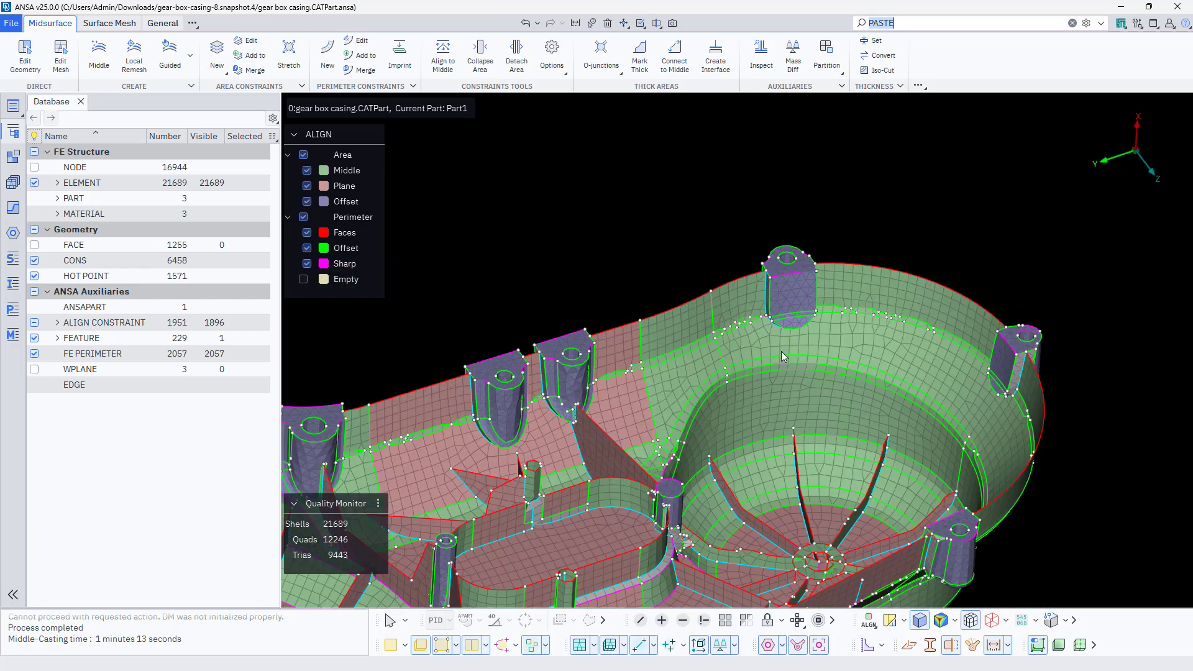
{"action": "left_click_drag", "start_coordinate": [761, 369], "coordinate": [796, 368], "text": "ctrl"}
{"action": "middle_click_drag", "start_coordinate": [796, 368], "coordinate": [702, 350], "text": "ctrl"}
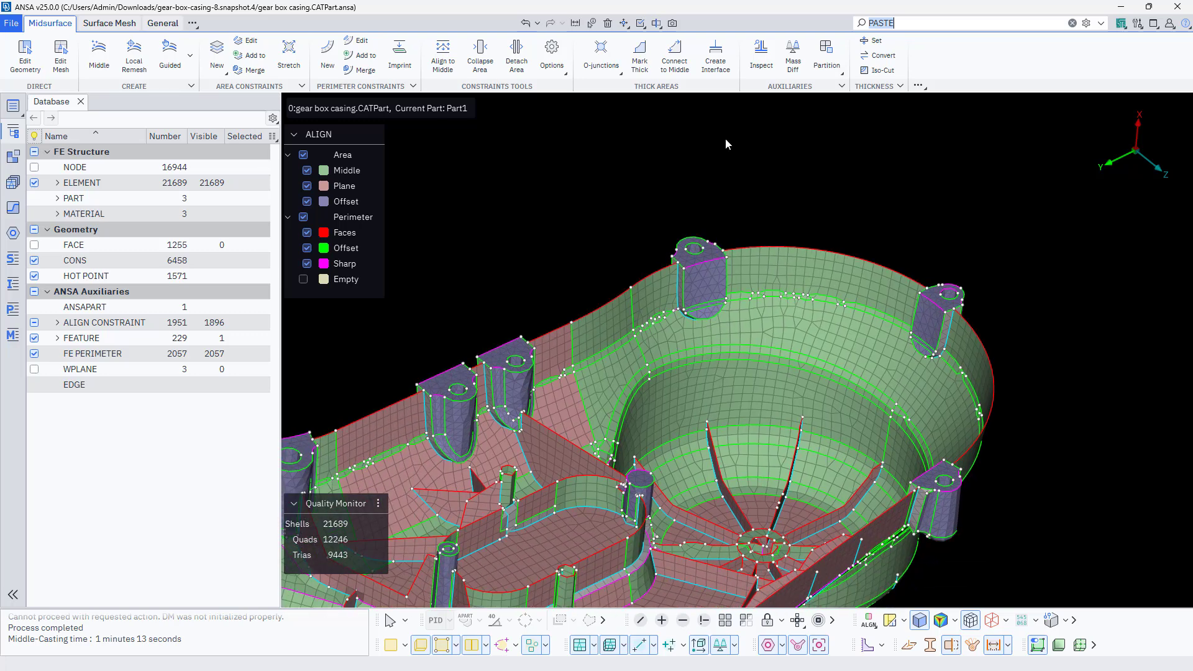
- Run Inspect on all shell elements of the casing and examine the flagged areas by category
{"action": "left_click", "coordinate": [762, 64]}
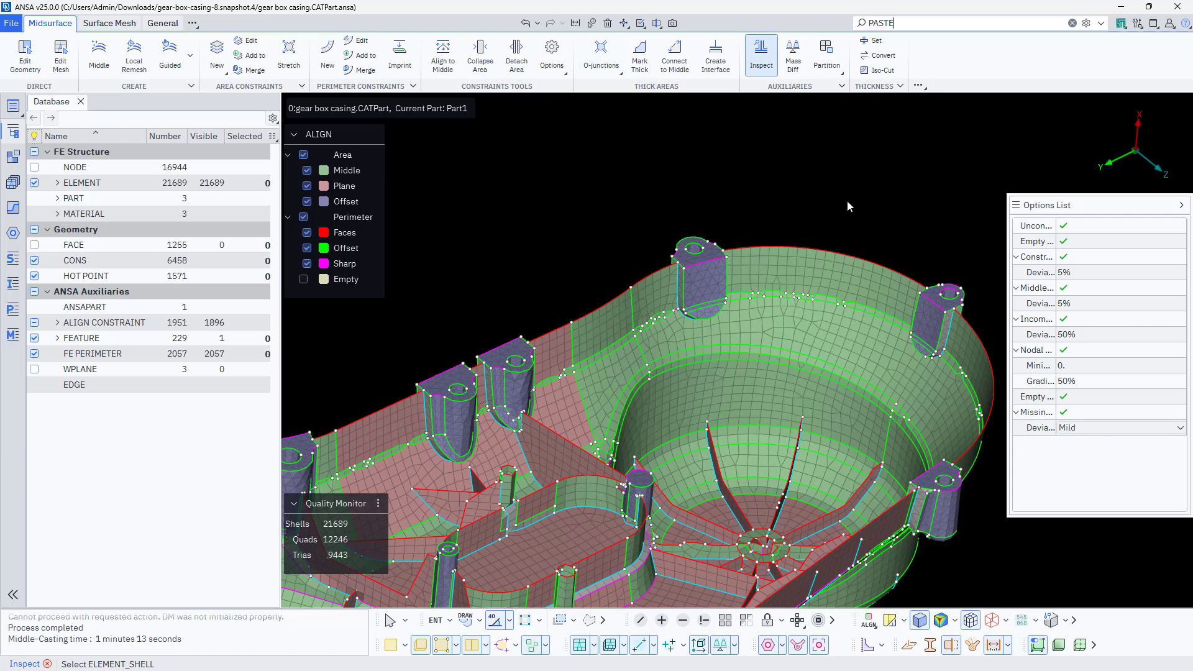
{"action": "scroll", "coordinate": [683, 162], "scroll_direction": "down", "scroll_amount": 5}
{"action": "left_click_drag", "start_coordinate": [455, 154], "coordinate": [855, 487]}
{"action": "scroll", "coordinate": [665, 210], "scroll_direction": "up", "scroll_amount": 4}
{"action": "scroll", "coordinate": [731, 200], "scroll_direction": "down", "scroll_amount": 3}
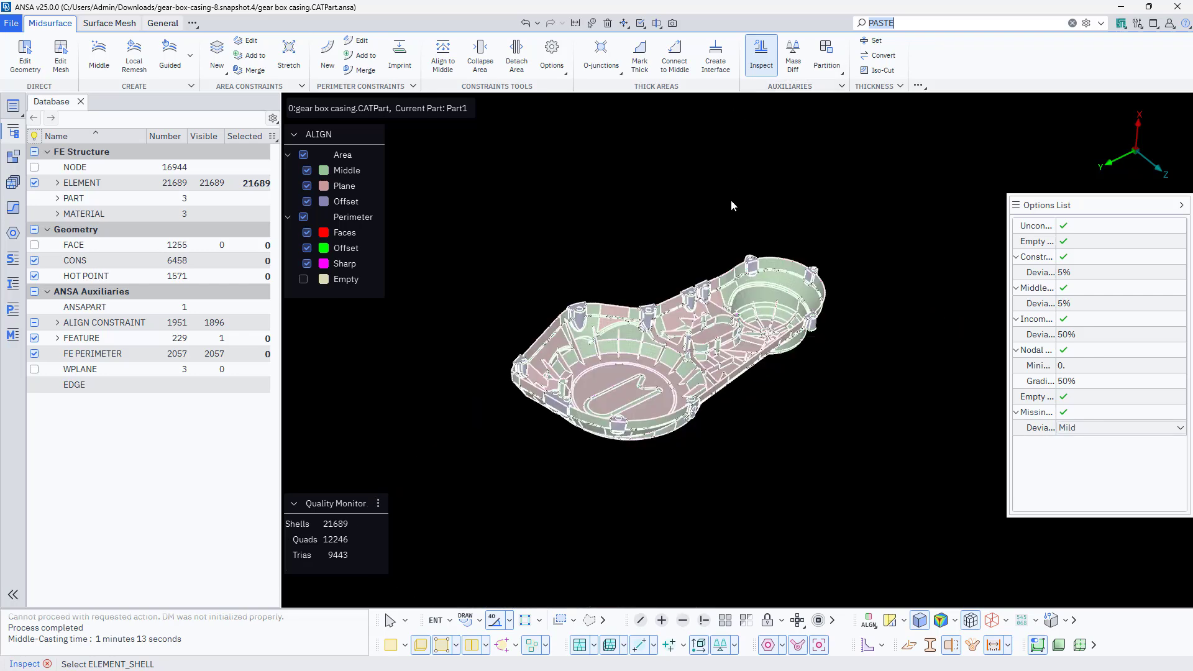
{"action": "scroll", "coordinate": [729, 200], "scroll_direction": "up", "scroll_amount": 4}
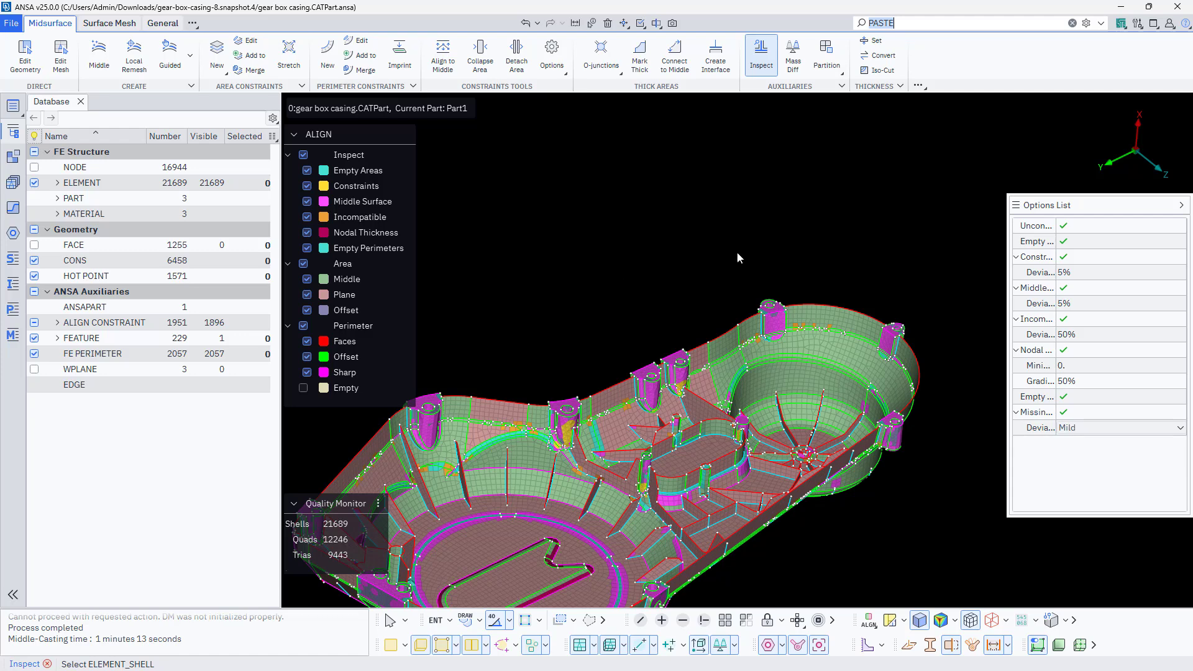
{"action": "scroll", "coordinate": [740, 255], "scroll_direction": "down", "scroll_amount": 4}
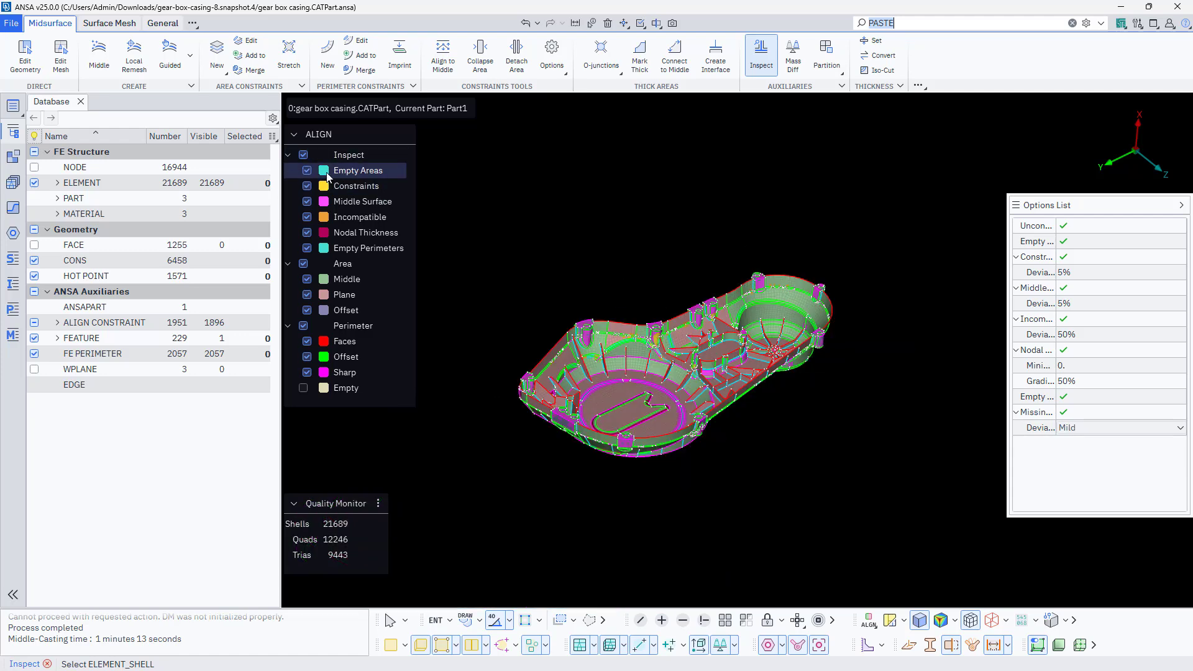
{"action": "scroll", "coordinate": [577, 353], "scroll_direction": "up", "scroll_amount": 6}
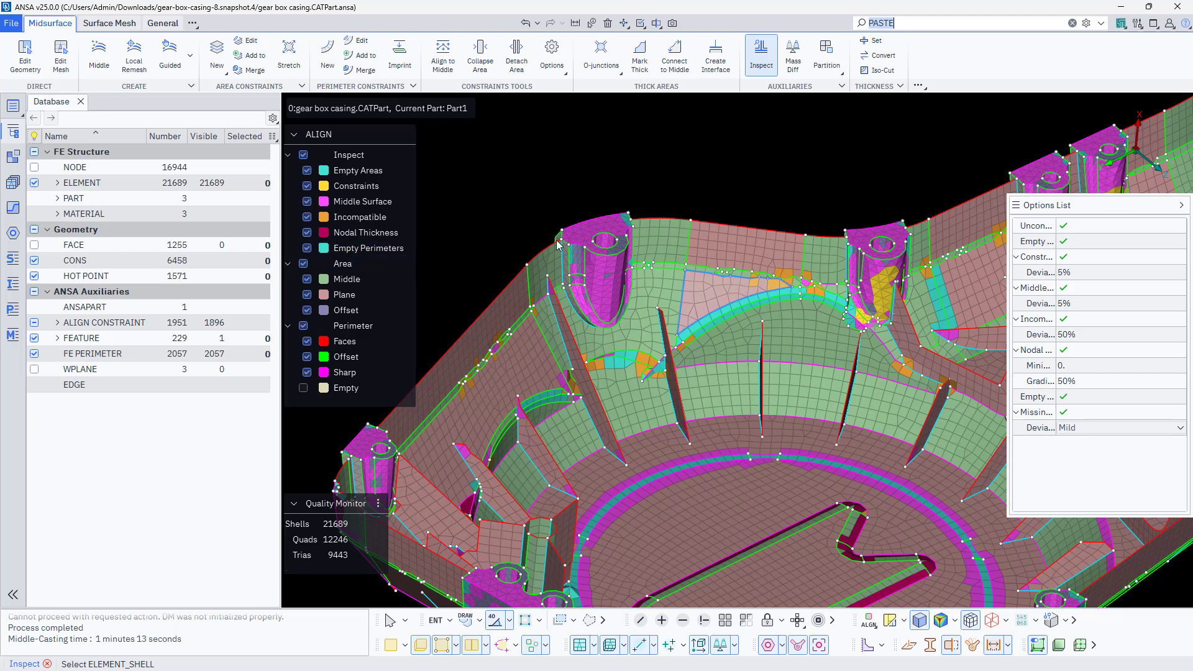
- Turn off the Inspect result display and examine the narrow mesh strip between the two bosses of the smaller circular housing
{"action": "left_click", "coordinate": [303, 156]}
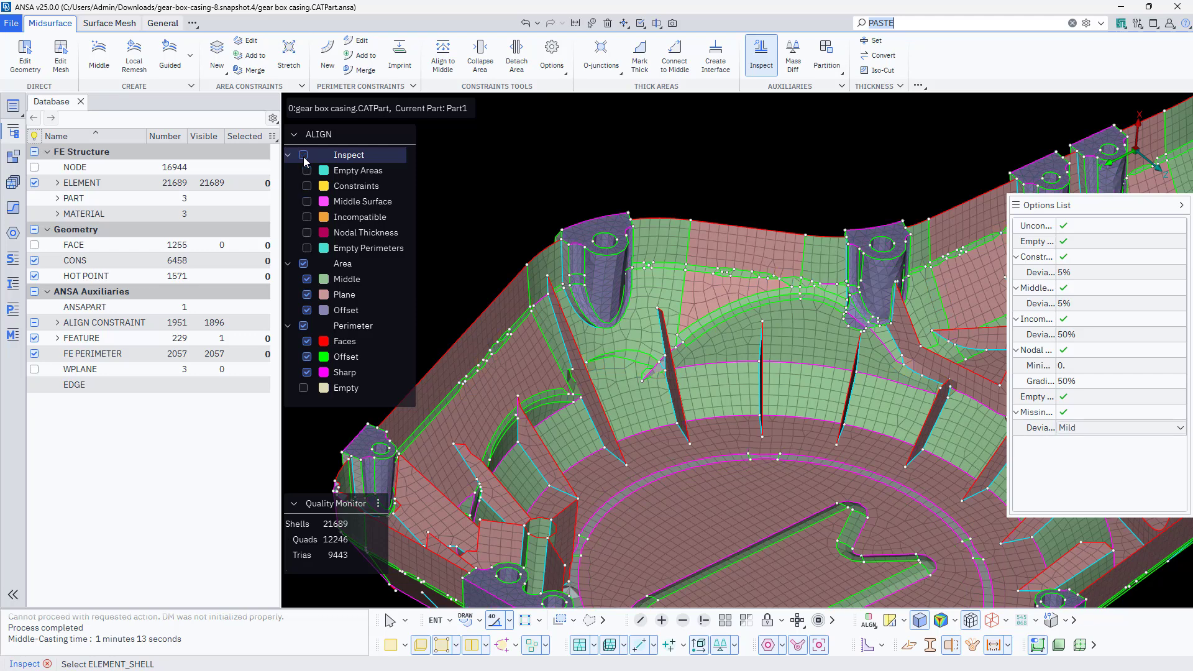
{"action": "scroll", "coordinate": [660, 398], "scroll_direction": "down", "scroll_amount": 3}
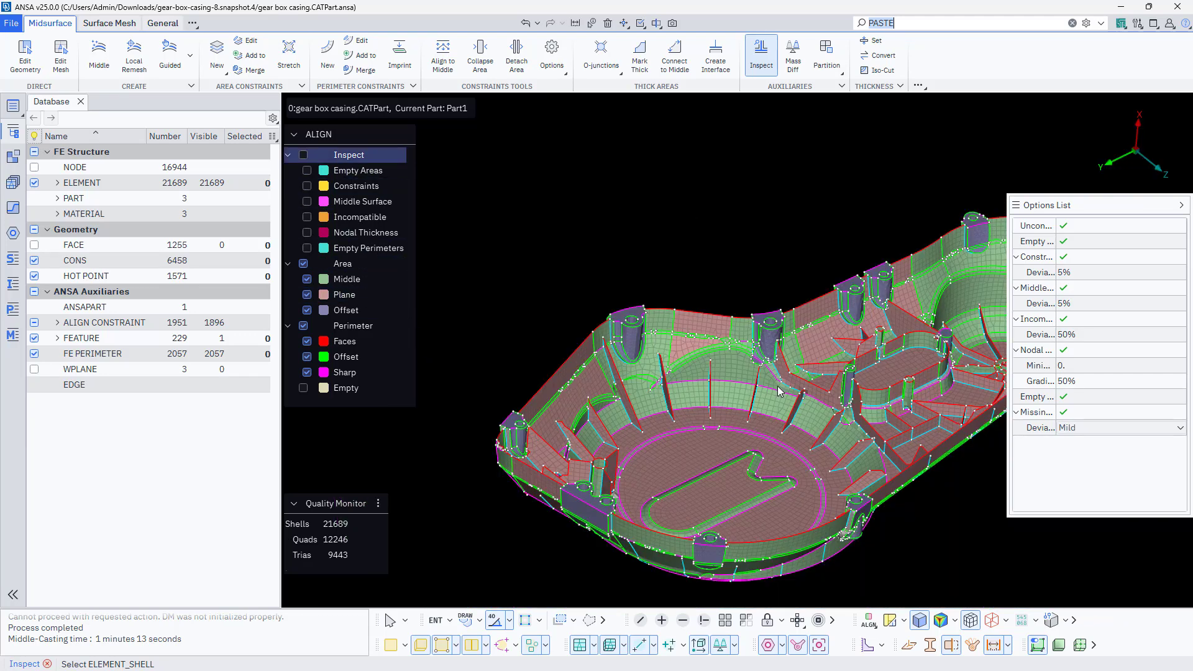
{"action": "middle_click_drag", "start_coordinate": [839, 365], "coordinate": [670, 434], "text": "ctrl"}
{"action": "middle_click_drag", "start_coordinate": [858, 335], "coordinate": [729, 358], "text": "ctrl"}
{"action": "scroll", "coordinate": [733, 354], "scroll_direction": "up", "scroll_amount": 8}
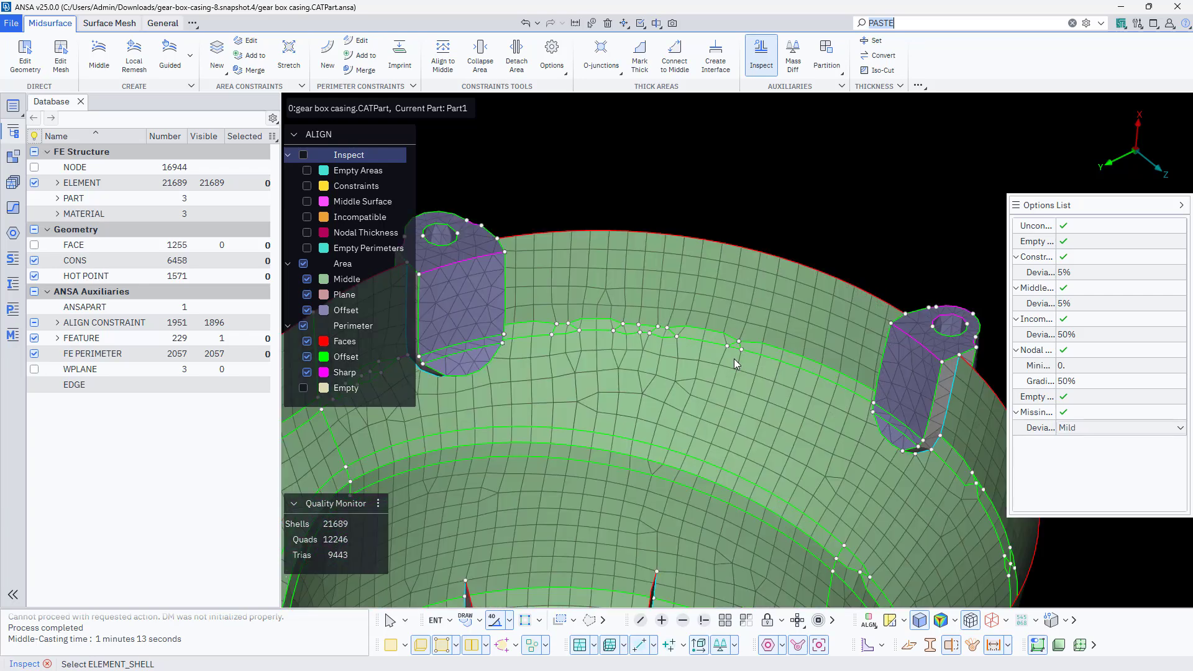
{"action": "left_click_drag", "start_coordinate": [742, 358], "coordinate": [740, 358], "text": "ctrl"}
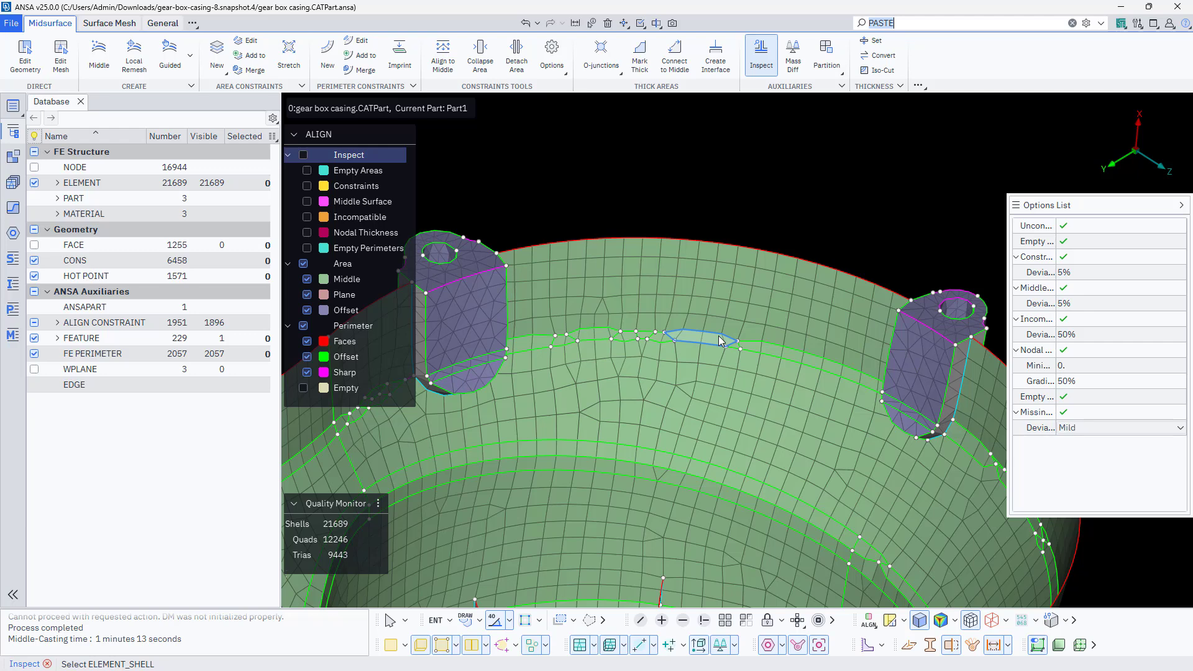
- Start Edit Geometry and examine the align constraints and underlying CAD faces around the narrow strip between the two bosses
{"action": "left_click", "coordinate": [31, 69]}
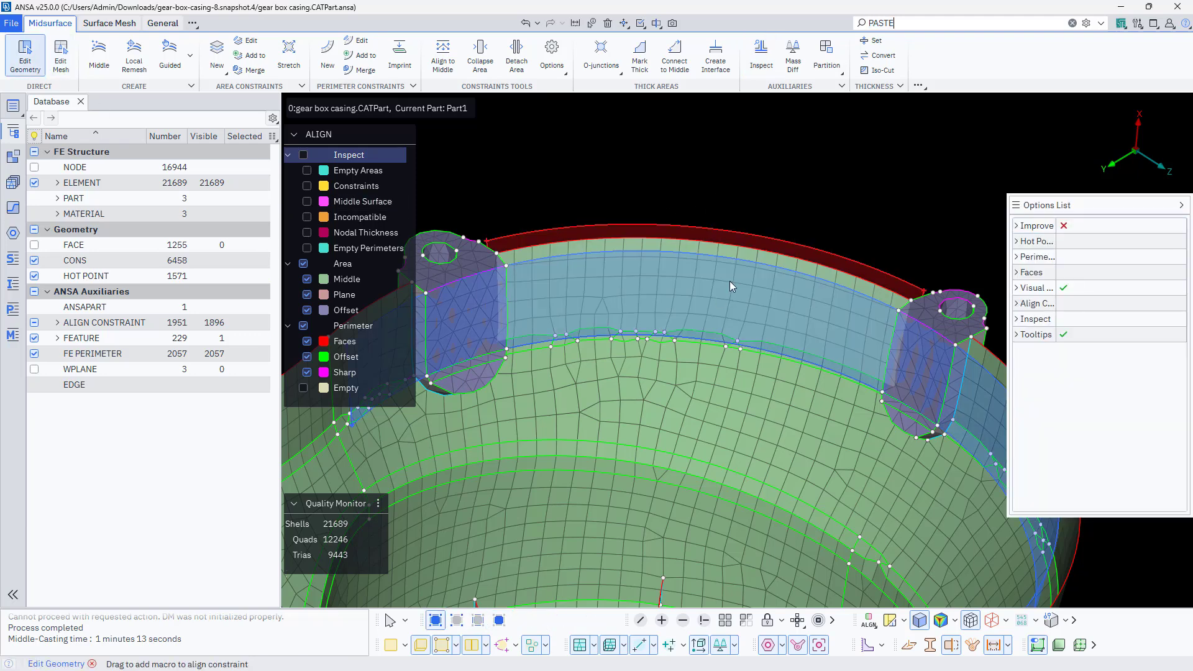
{"action": "scroll", "coordinate": [746, 378], "scroll_direction": "up", "scroll_amount": 3}
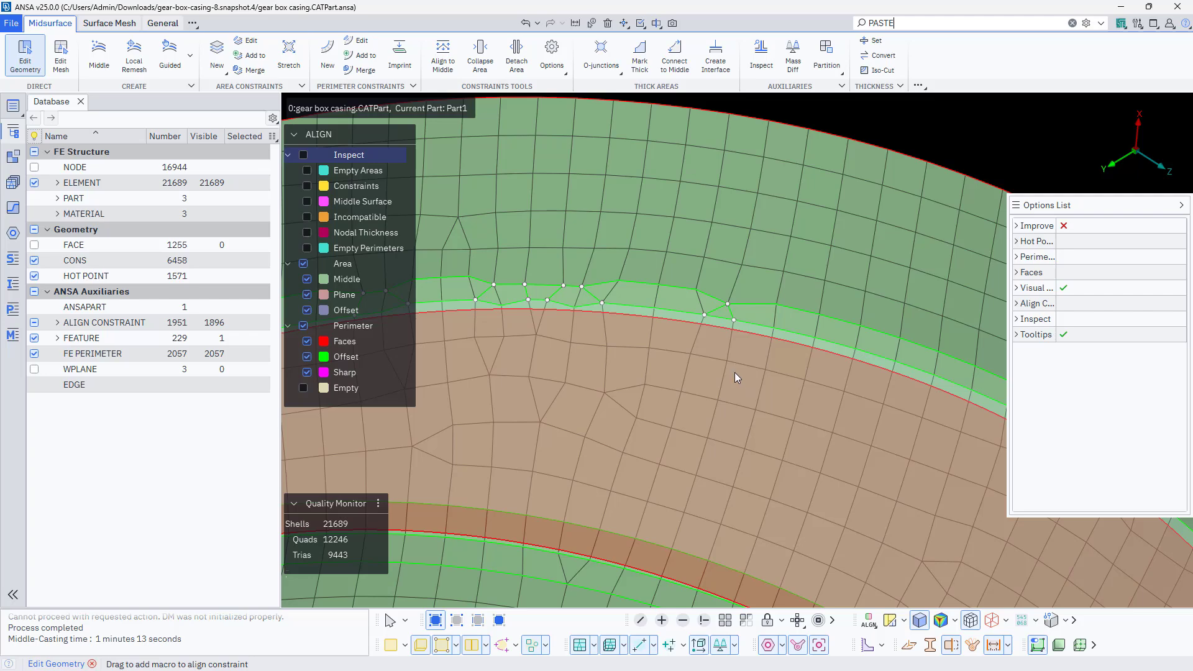
{"action": "scroll", "coordinate": [731, 365], "scroll_direction": "down", "scroll_amount": 3}
{"action": "left_click_drag", "start_coordinate": [736, 375], "coordinate": [708, 341], "text": "ctrl"}
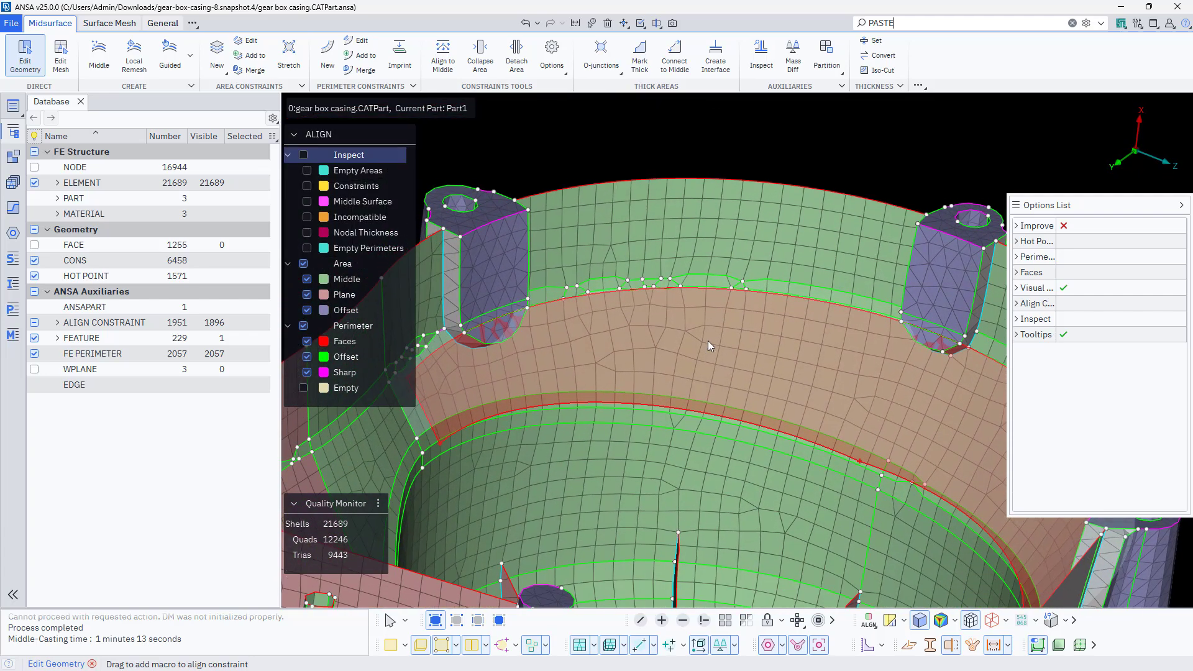
{"action": "left_click", "coordinate": [391, 646]}
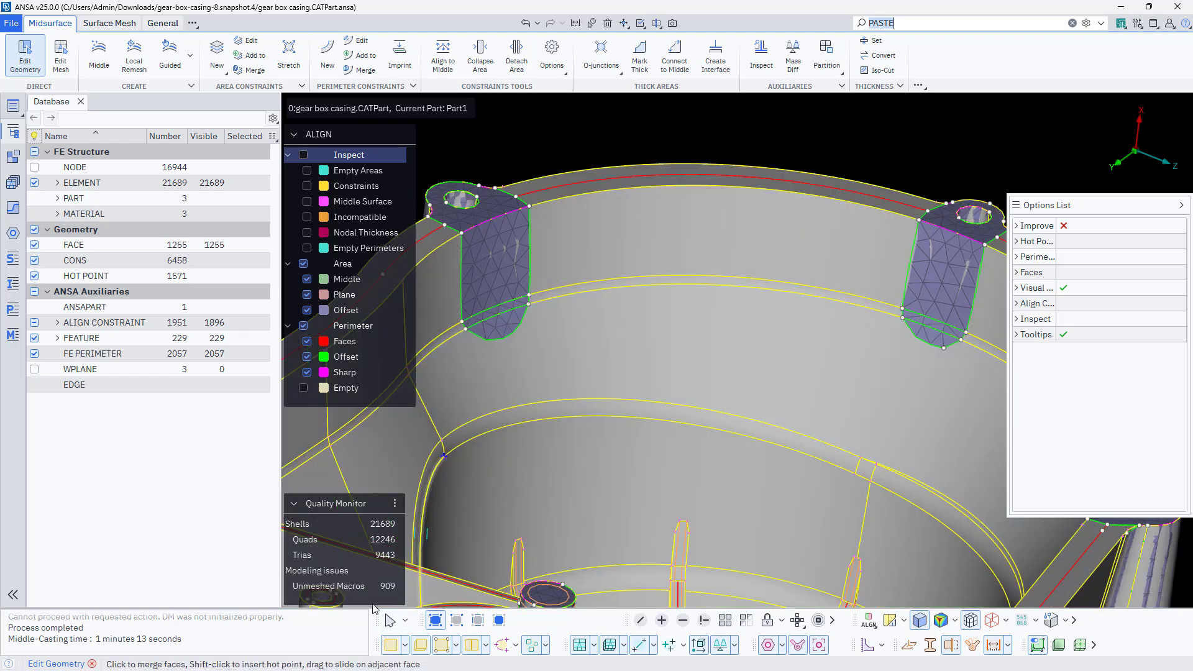
{"action": "left_click", "coordinate": [389, 647]}
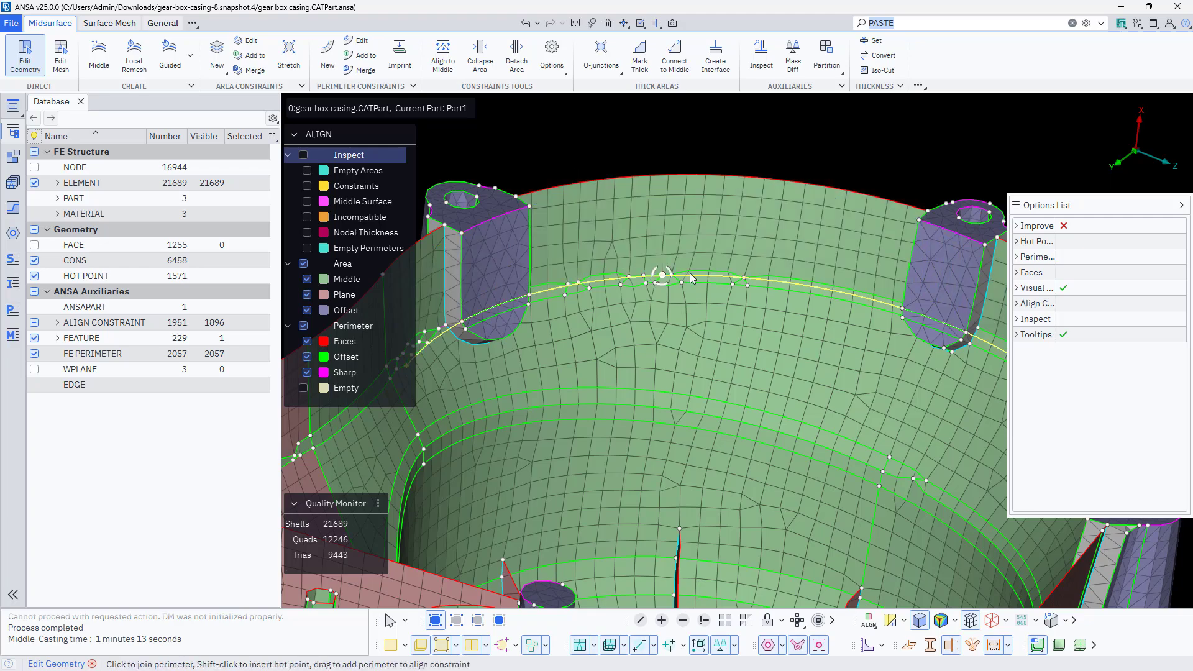
{"action": "mouse_move", "coordinate": [764, 282]}
{"action": "left_mouse_down", "text": "ctrl"}
{"action": "mouse_move", "coordinate": [788, 307]}
{"action": "mouse_move", "coordinate": [759, 297]}
{"action": "left_mouse_up", "text": "ctrl"}
{"action": "scroll", "coordinate": [745, 284], "scroll_direction": "up", "scroll_amount": 4}
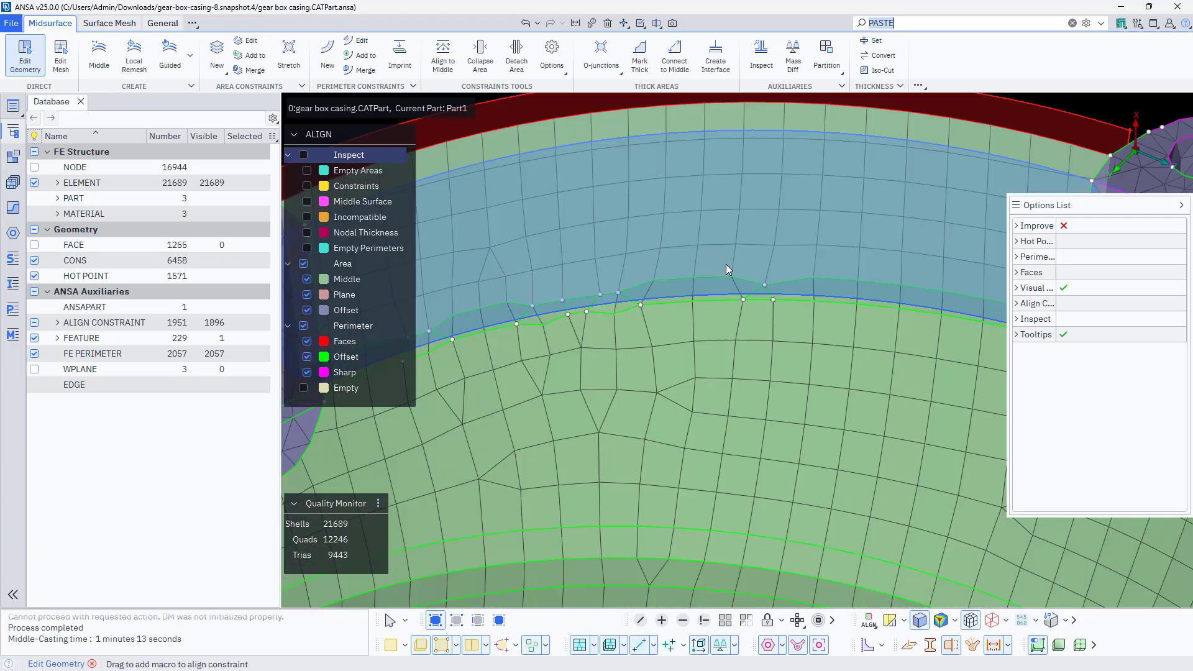
- Join the short perimeters that cut across the middle of the narrow strip between the two bosses
{"action": "scroll", "coordinate": [684, 290], "scroll_direction": "down", "scroll_amount": 4}
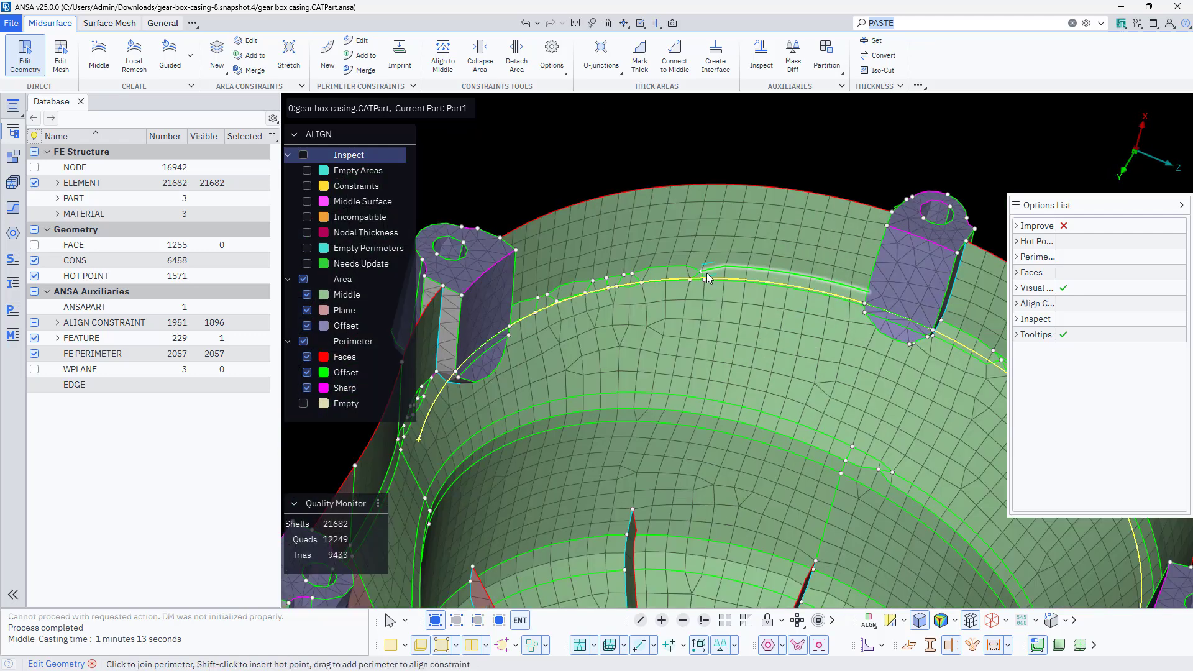
{"action": "scroll", "coordinate": [706, 274], "scroll_direction": "up", "scroll_amount": 4}
{"action": "left_click", "coordinate": [701, 271]}
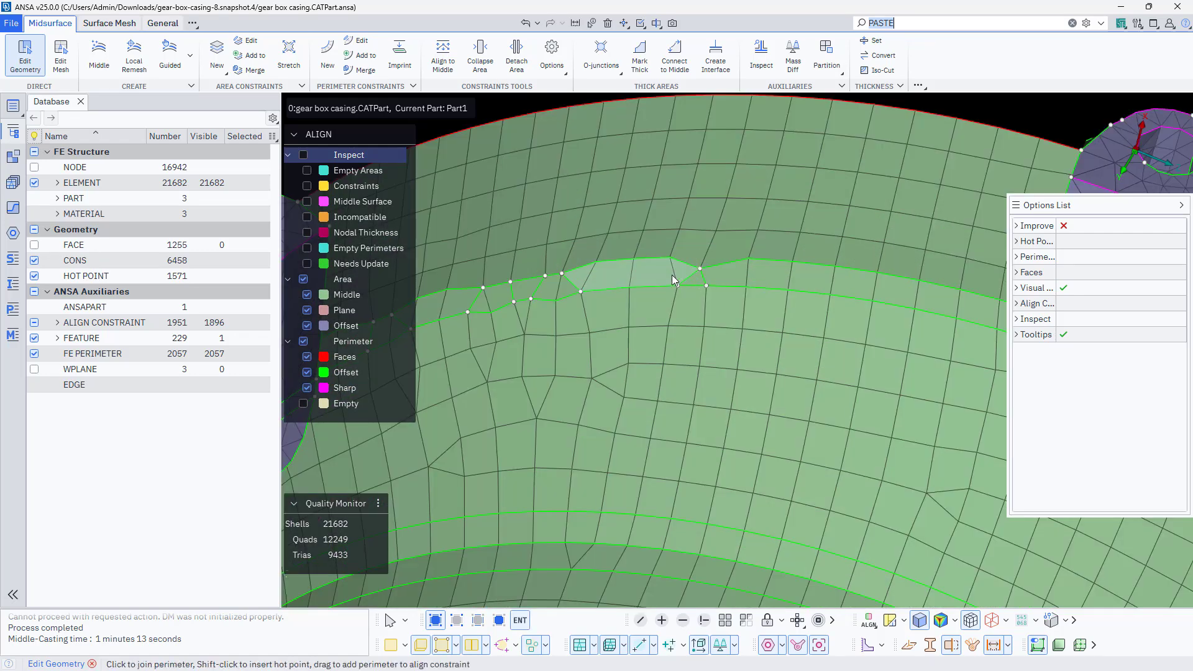
{"action": "left_click", "coordinate": [567, 283]}
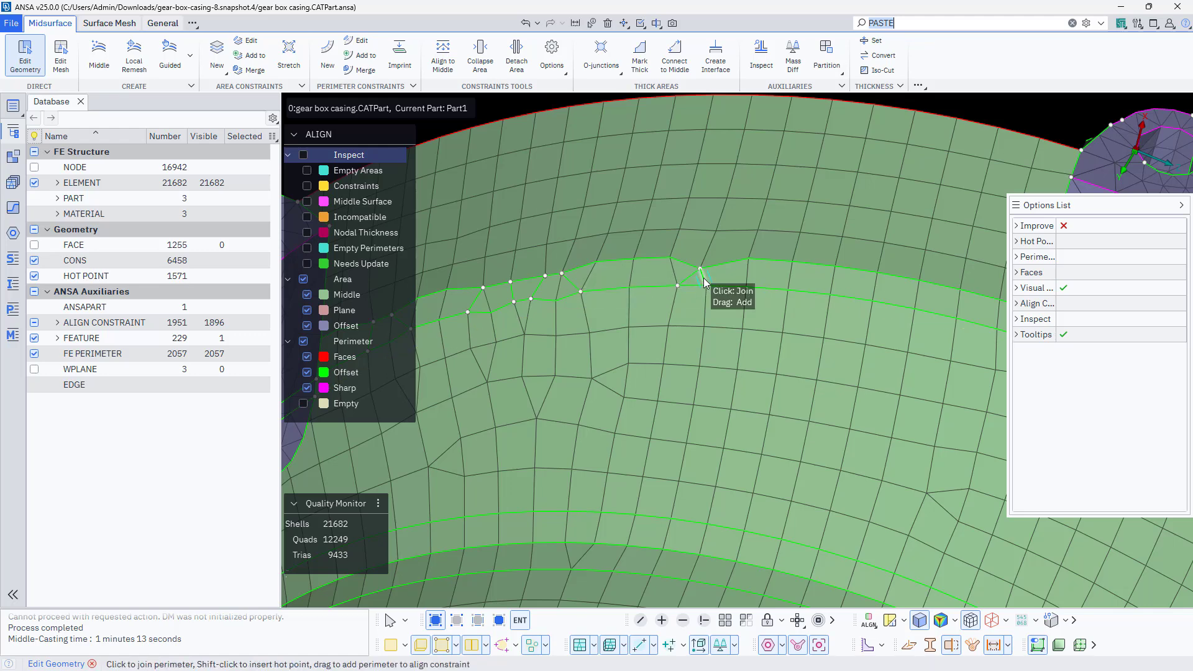
{"action": "left_click_drag", "start_coordinate": [703, 278], "coordinate": [570, 279]}
{"action": "left_click", "coordinate": [565, 280]}
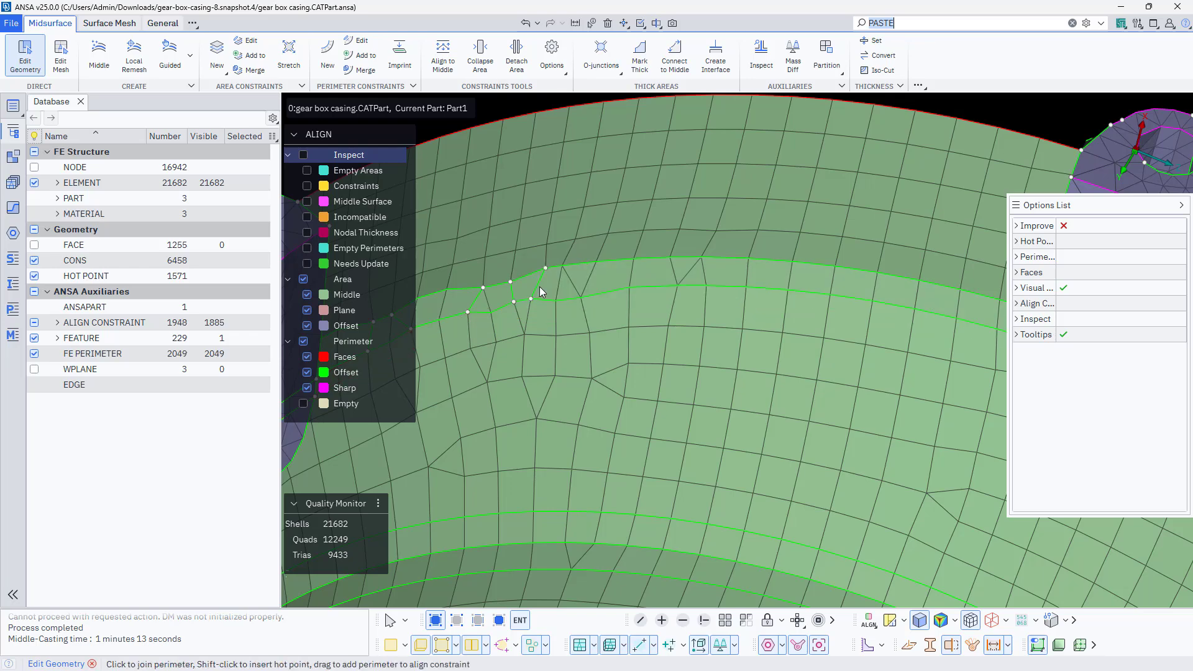
- Join the remaining short cross perimeters of the strip toward the neighbouring boss to form one continuous align area
{"action": "left_click", "coordinate": [539, 286]}
{"action": "left_click", "coordinate": [514, 290]}
{"action": "left_click", "coordinate": [475, 301]}
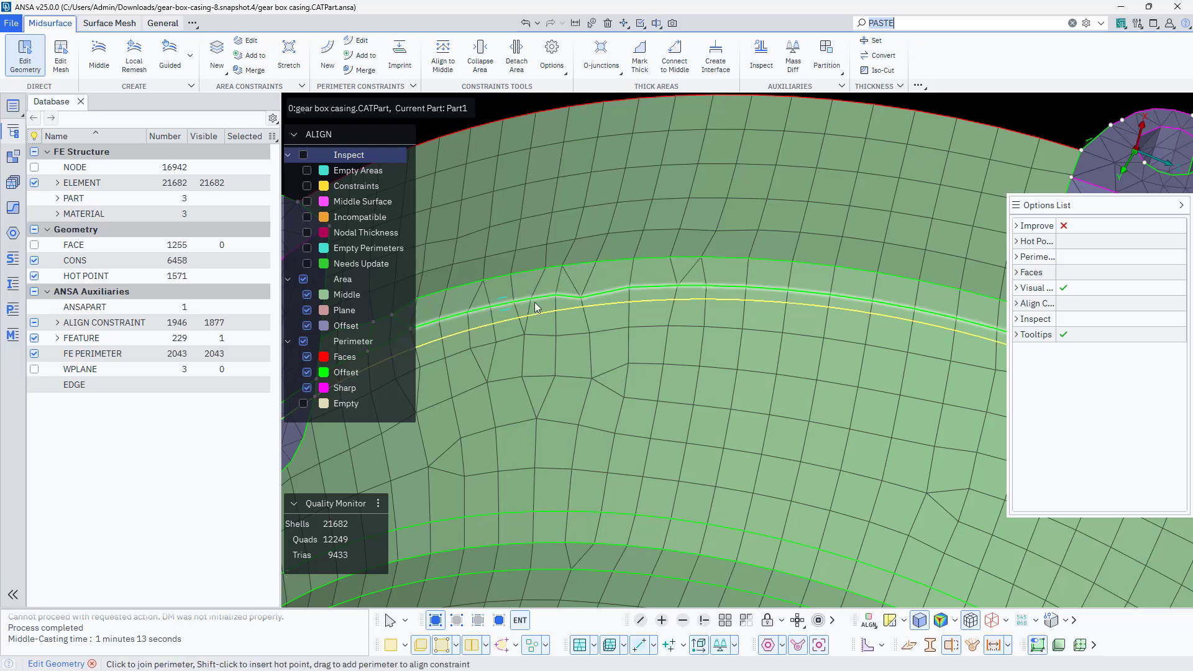
{"action": "scroll", "coordinate": [643, 296], "scroll_direction": "down", "scroll_amount": 3}
{"action": "left_click_drag", "start_coordinate": [620, 315], "coordinate": [610, 314], "text": "ctrl"}
{"action": "left_click_drag", "start_coordinate": [468, 303], "coordinate": [517, 319]}
{"action": "scroll", "coordinate": [561, 322], "scroll_direction": "down", "scroll_amount": 3}
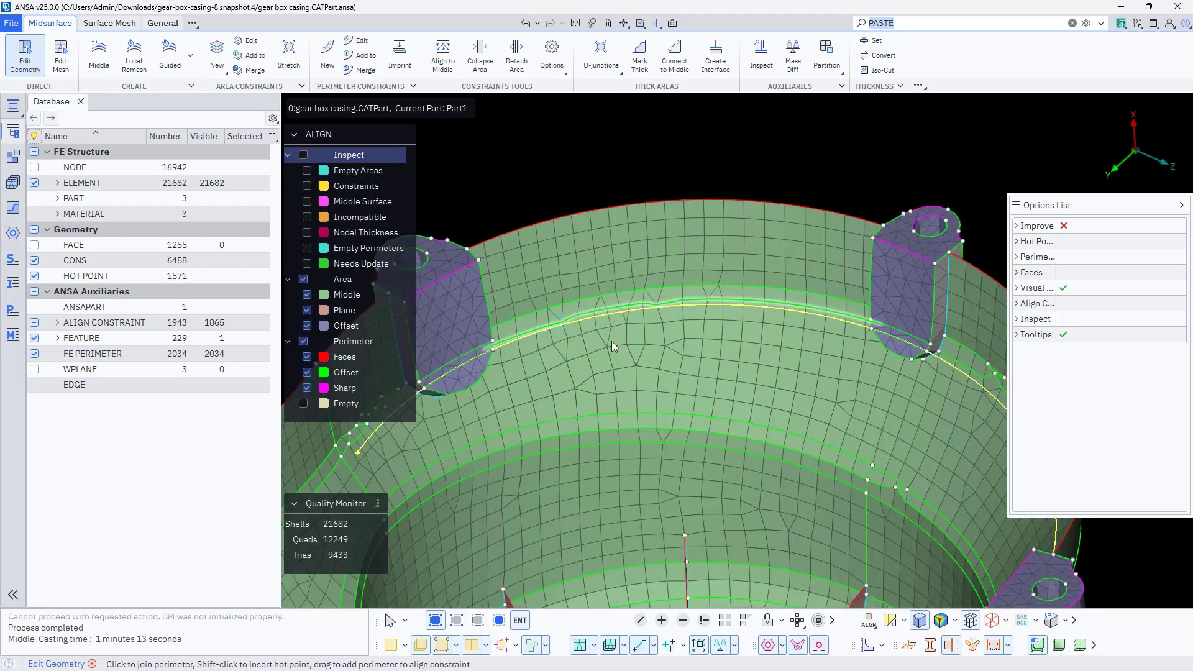
- Change the strip's lower perimeter to an Imprint constraint in the Normal direction, using the matching CONS on the CAD geometry
{"action": "middle_click_drag", "start_coordinate": [612, 341], "coordinate": [706, 339]}
{"action": "scroll", "coordinate": [659, 335], "scroll_direction": "up", "scroll_amount": 10}
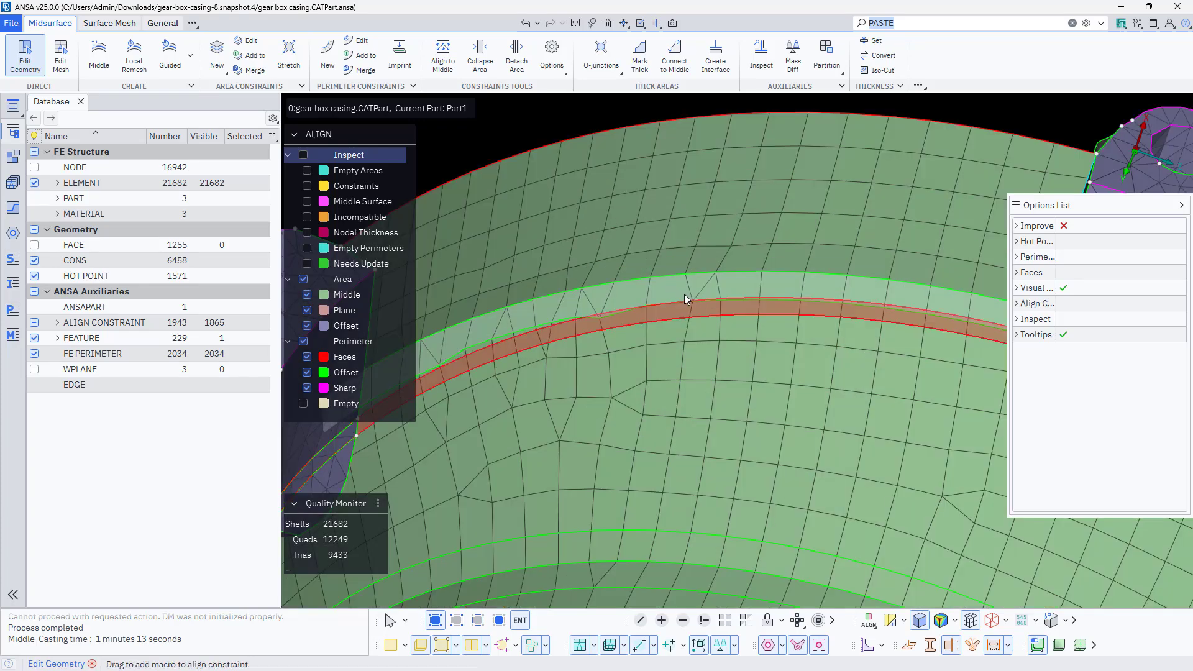
{"action": "scroll", "coordinate": [684, 293], "scroll_direction": "down", "scroll_amount": 3}
{"action": "scroll", "coordinate": [637, 310], "scroll_direction": "up", "scroll_amount": 1}
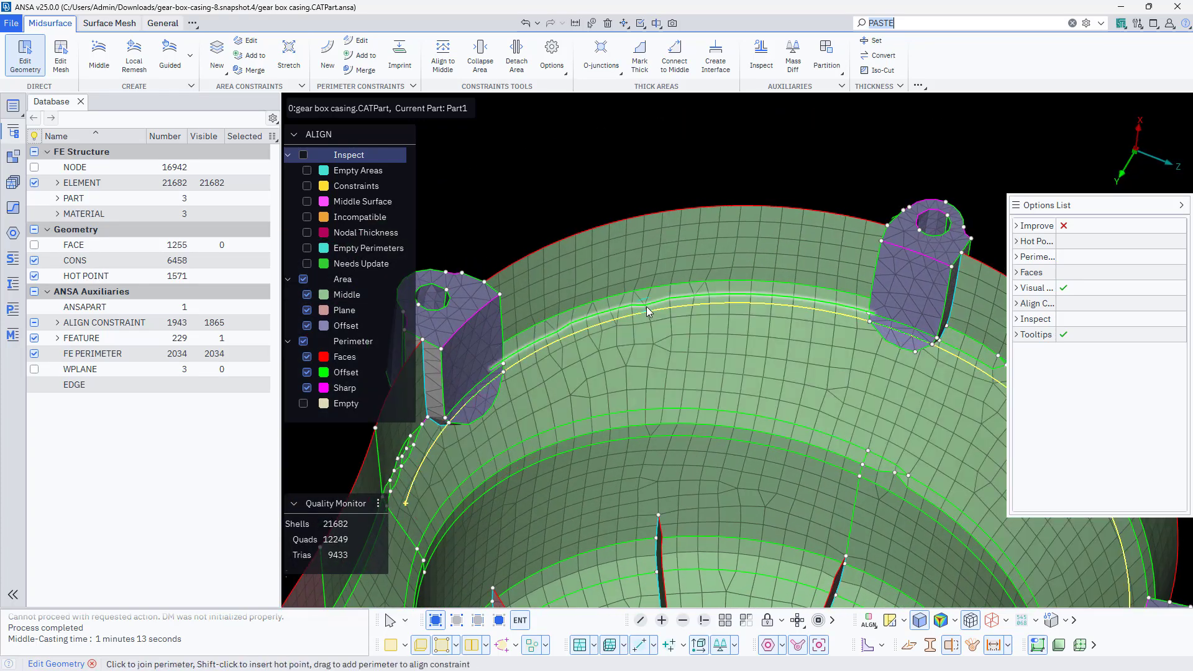
{"action": "right_click", "coordinate": [647, 307]}
{"action": "mouse_move", "coordinate": [746, 316]}
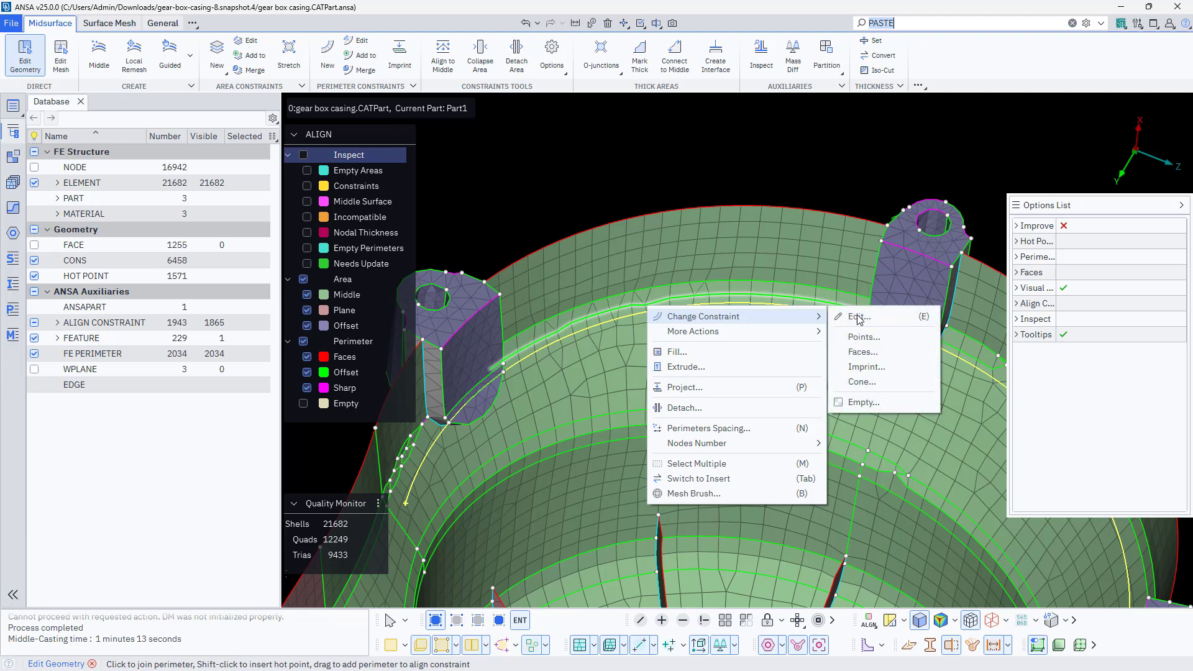
{"action": "left_click", "coordinate": [875, 366]}
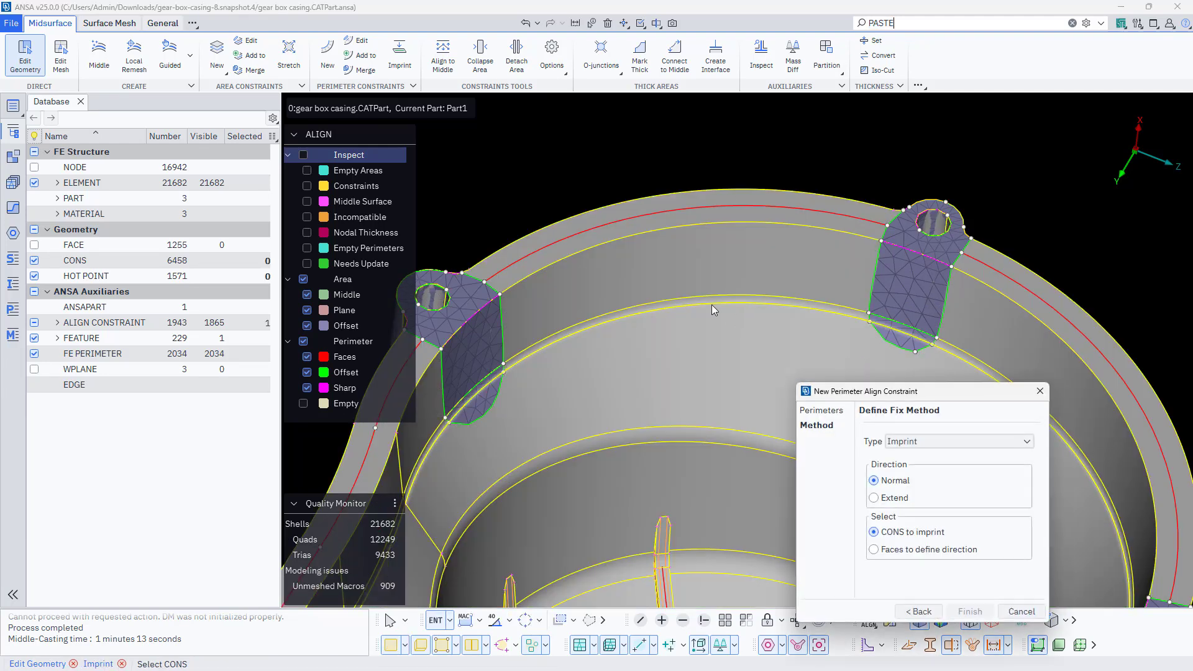
{"action": "left_click", "coordinate": [698, 303]}
{"action": "left_click", "coordinate": [969, 612]}
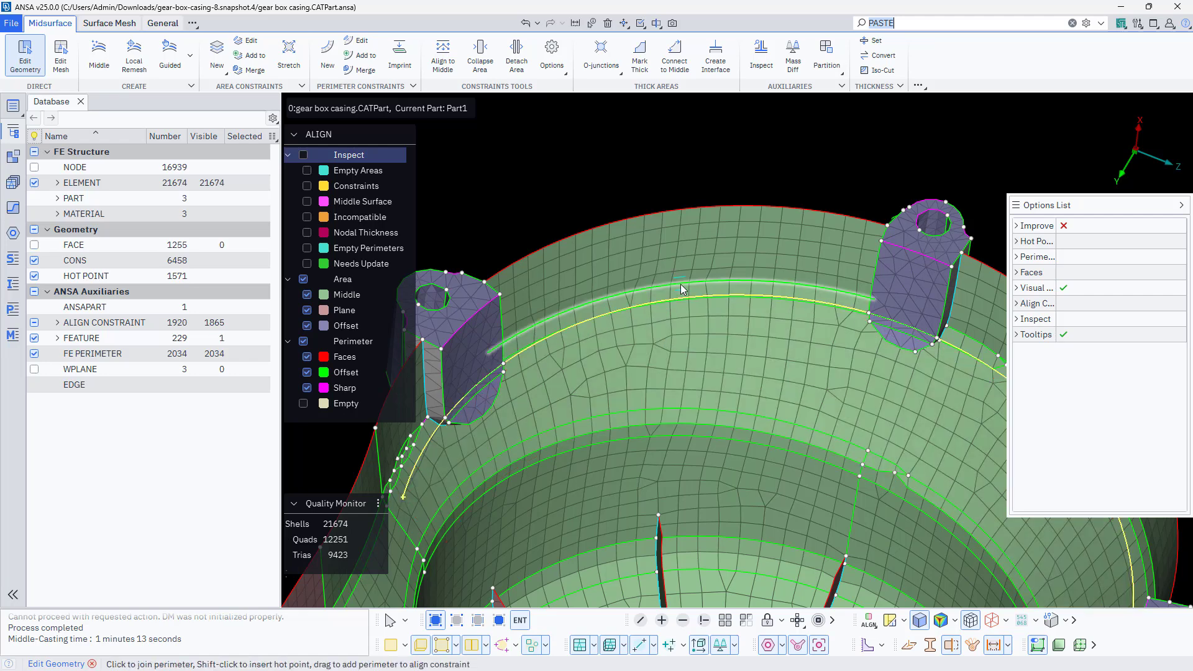
- Change the strip's upper perimeter to an Imprint constraint in the Normal direction from its matching CONS and check the regularised strip
{"action": "right_click", "coordinate": [682, 289]}
{"action": "mouse_move", "coordinate": [738, 298]}
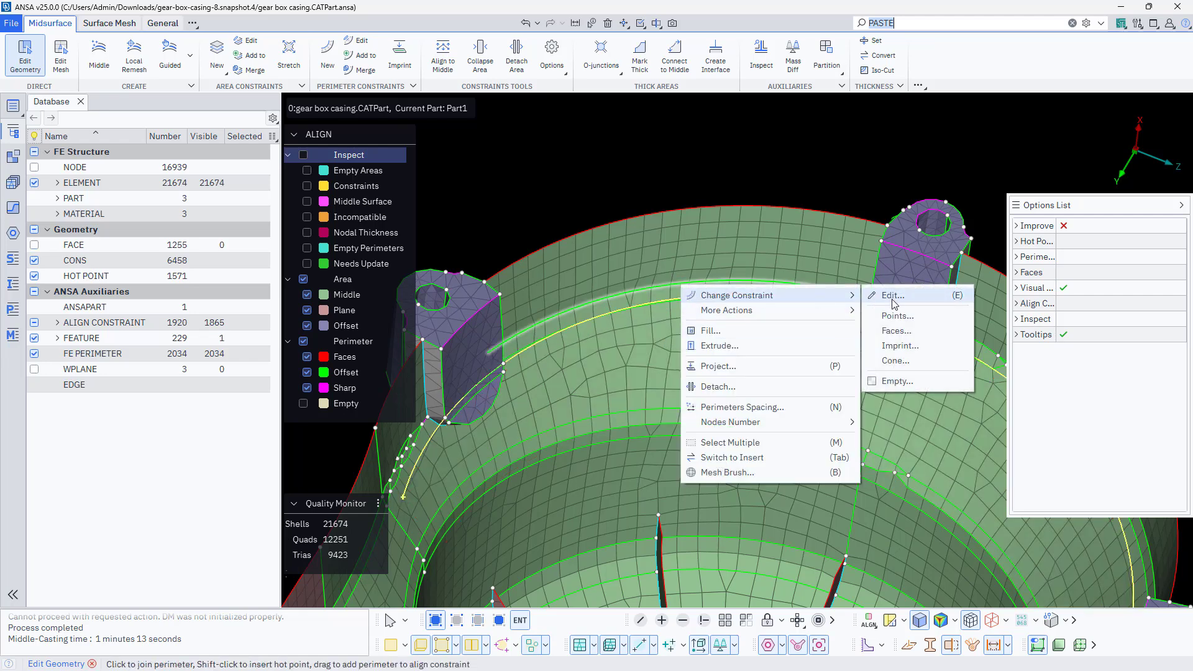
{"action": "left_click", "coordinate": [899, 346]}
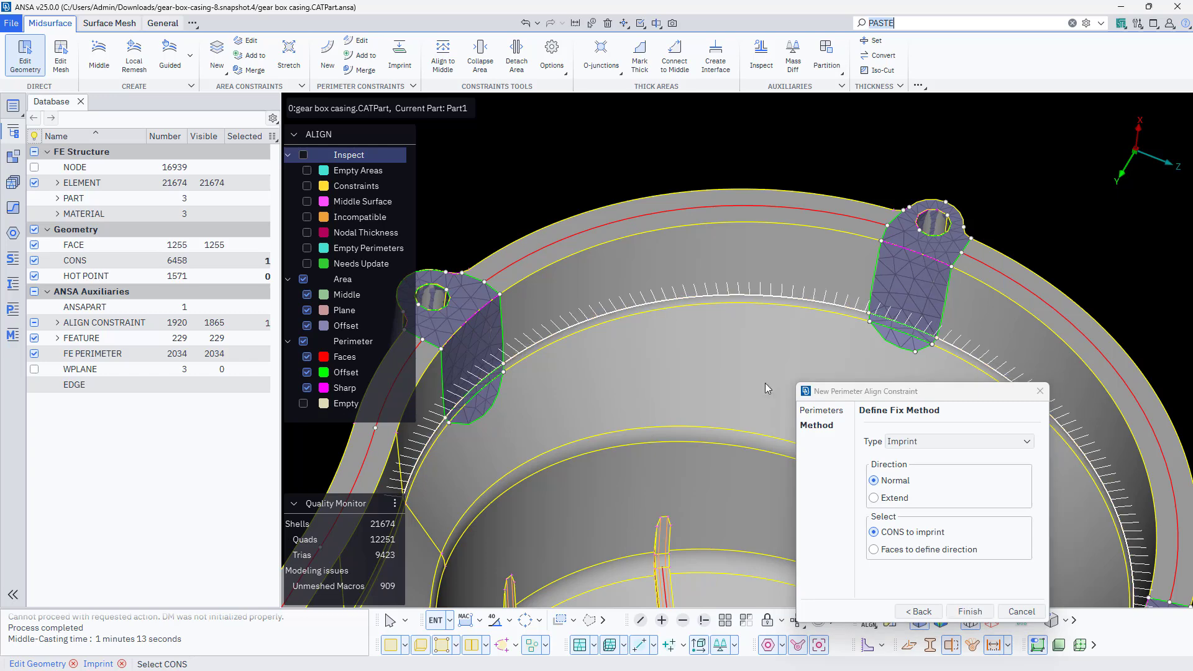
{"action": "left_click", "coordinate": [970, 611]}
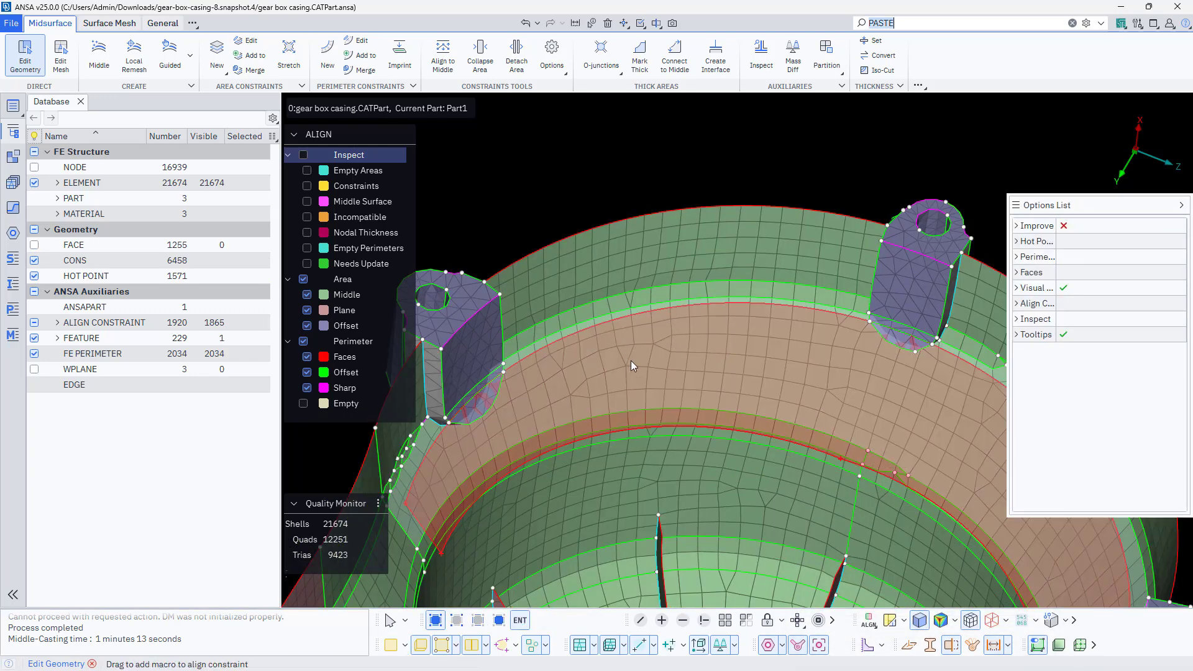
{"action": "scroll", "coordinate": [632, 297], "scroll_direction": "up", "scroll_amount": 3}
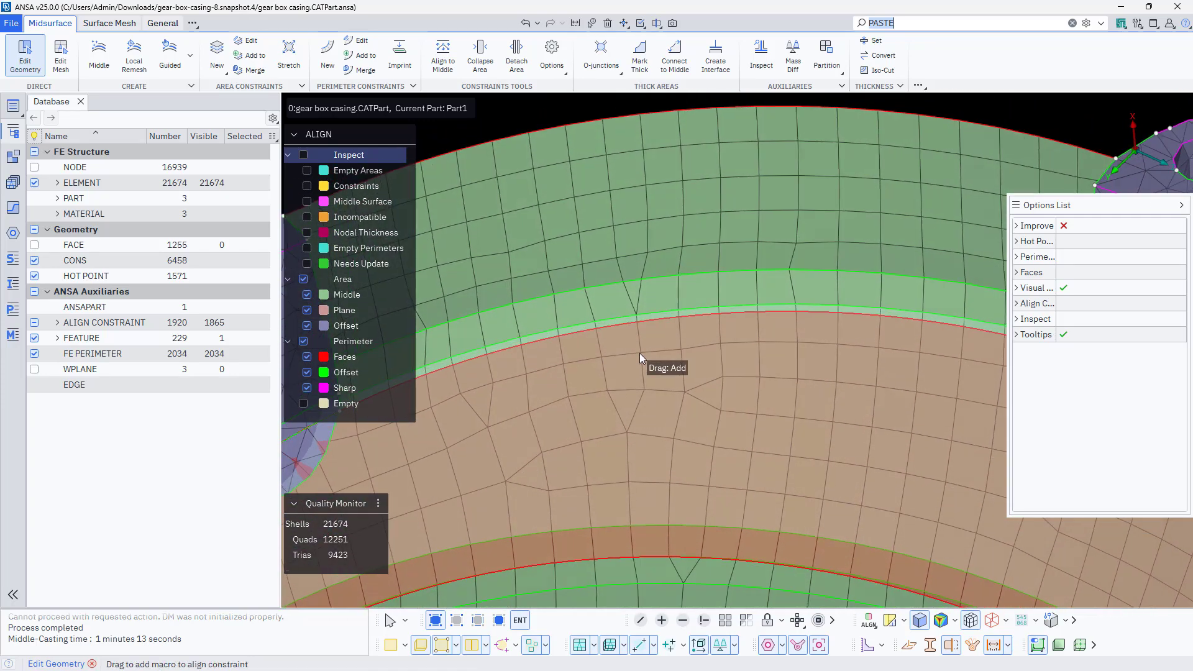
{"action": "mouse_move", "coordinate": [639, 353]}
{"action": "left_mouse_down", "text": "ctrl"}
{"action": "mouse_move", "coordinate": [609, 353]}
{"action": "mouse_move", "coordinate": [639, 363]}
{"action": "left_mouse_up", "text": "ctrl"}
{"action": "scroll", "coordinate": [640, 346], "scroll_direction": "down", "scroll_amount": 3}
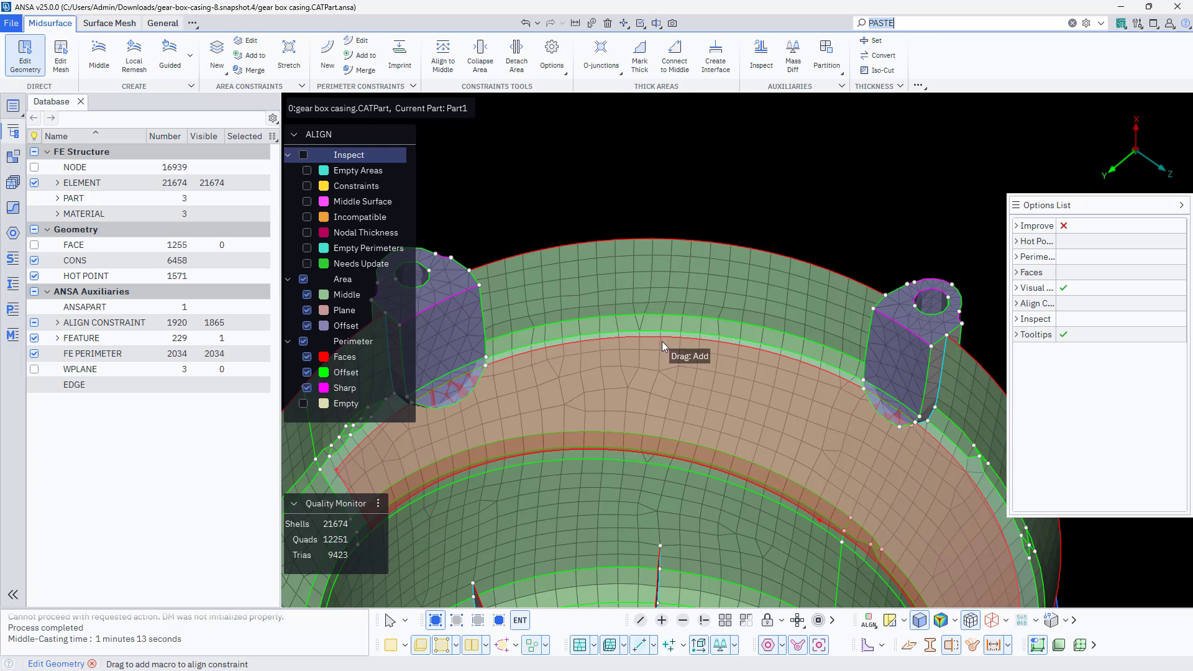
- Use Edit Mesh to move the tria in the middle of the strip up the wall to the housing's free edge
{"action": "key", "text": "Tab"}
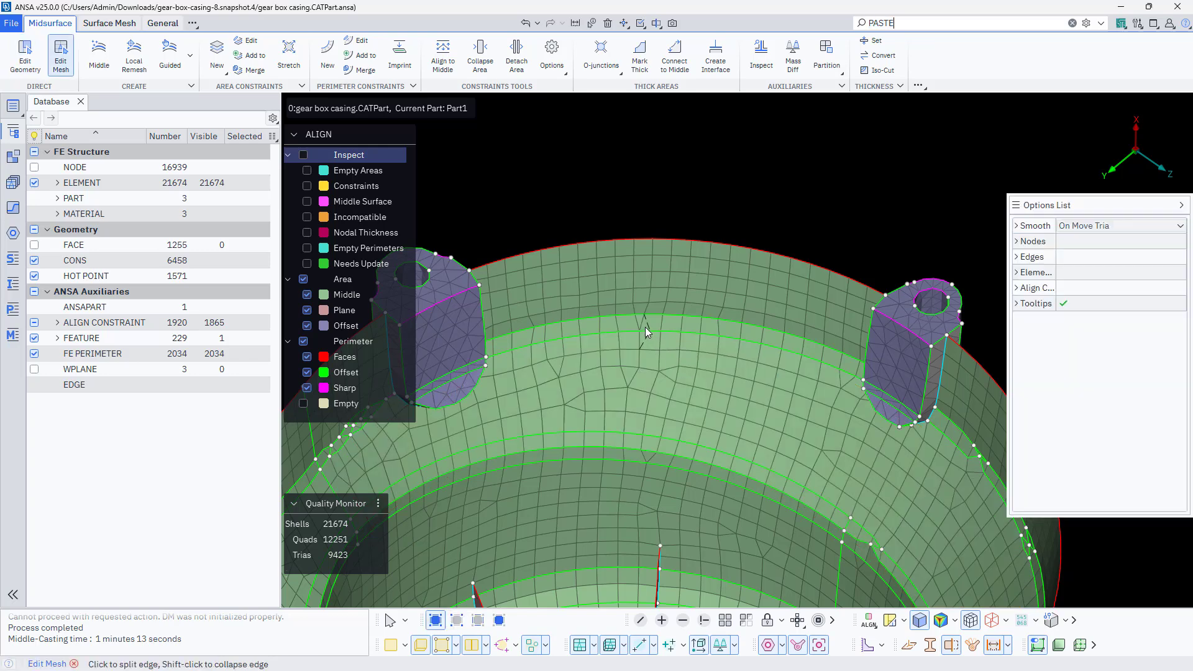
{"action": "scroll", "coordinate": [642, 324], "scroll_direction": "up", "scroll_amount": 3}
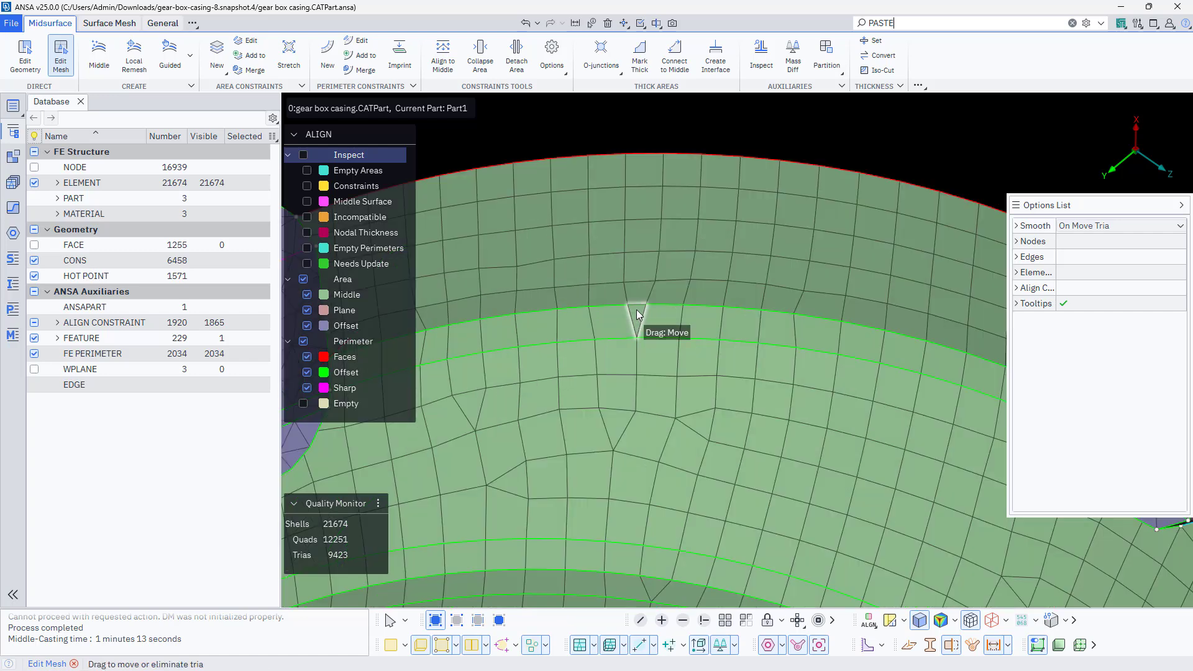
{"action": "left_click_drag", "start_coordinate": [638, 322], "coordinate": [638, 265]}
{"action": "left_click_drag", "start_coordinate": [641, 181], "coordinate": [643, 184]}
{"action": "scroll", "coordinate": [644, 196], "scroll_direction": "down", "scroll_amount": 3}
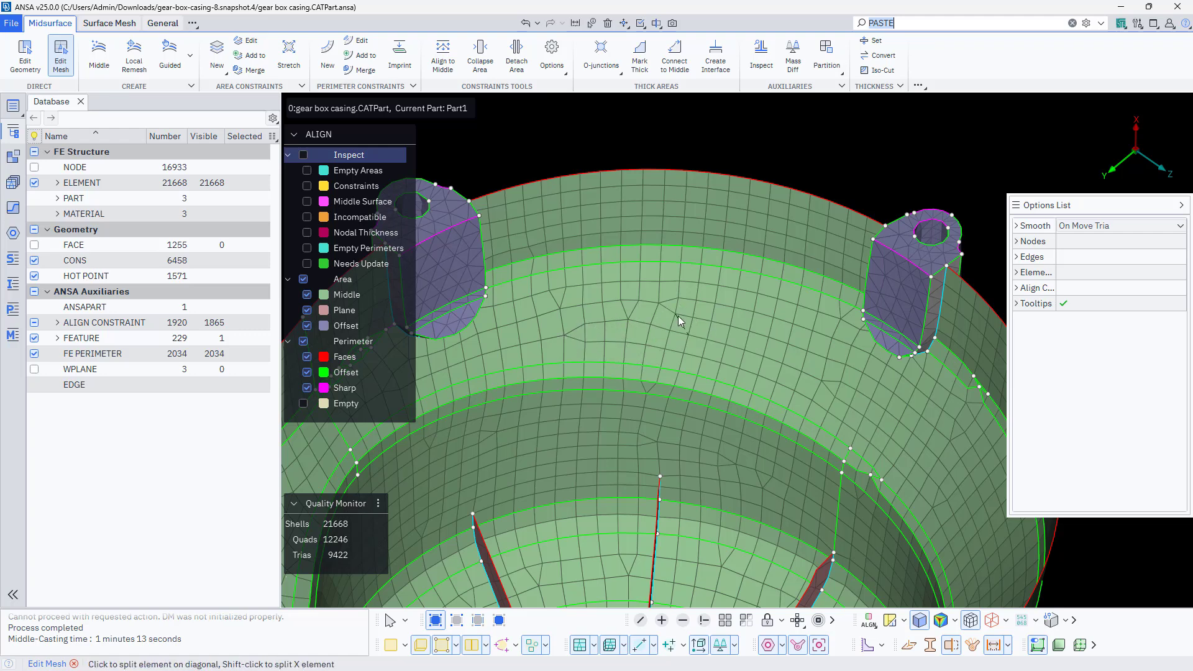
- Move the trias on the wall below the strip across the quad rows to the housing's free edge
{"action": "left_click_drag", "start_coordinate": [557, 293], "coordinate": [552, 248]}
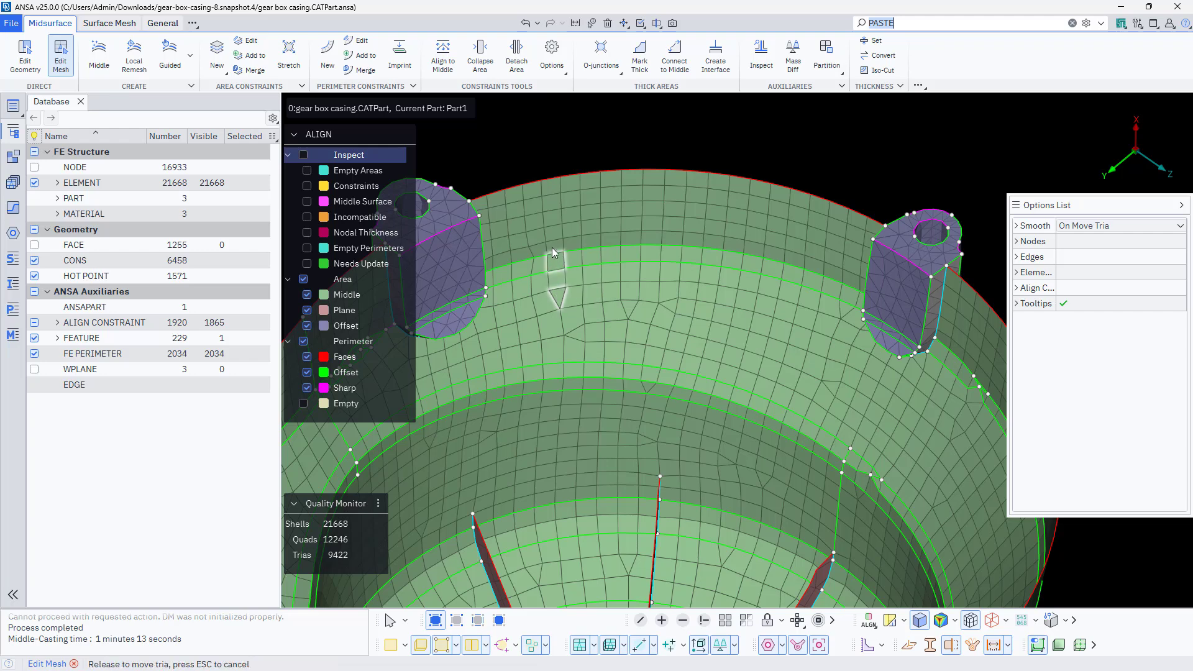
{"action": "left_click_drag", "start_coordinate": [554, 200], "coordinate": [552, 178]}
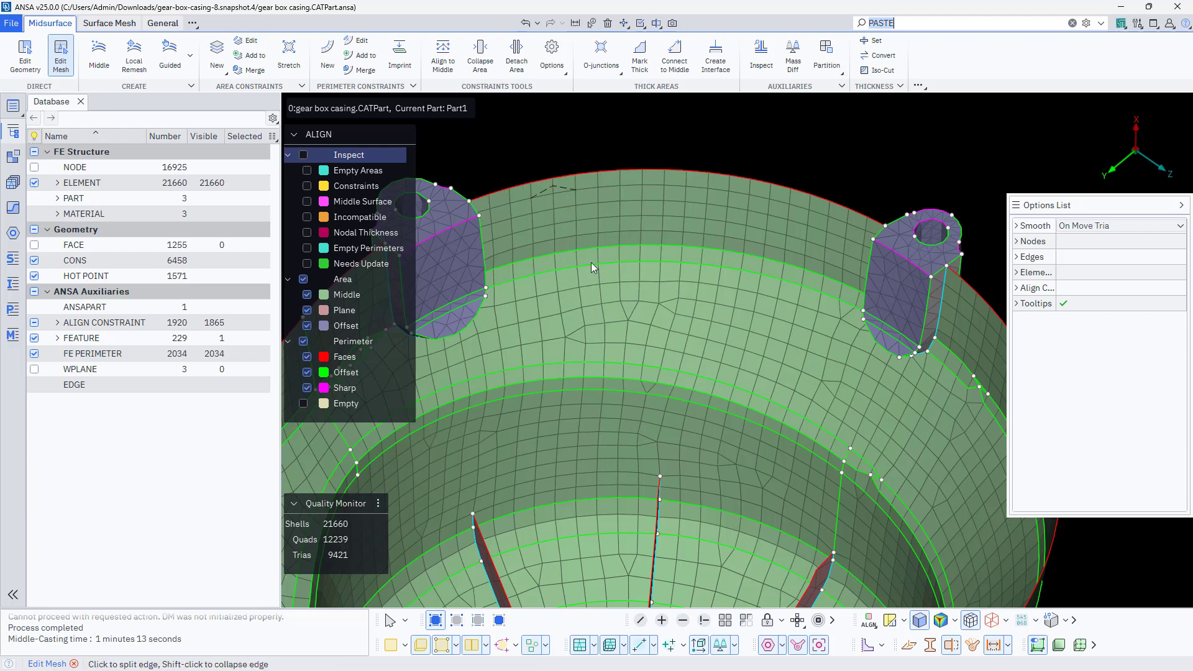
{"action": "left_click_drag", "start_coordinate": [631, 311], "coordinate": [634, 174]}
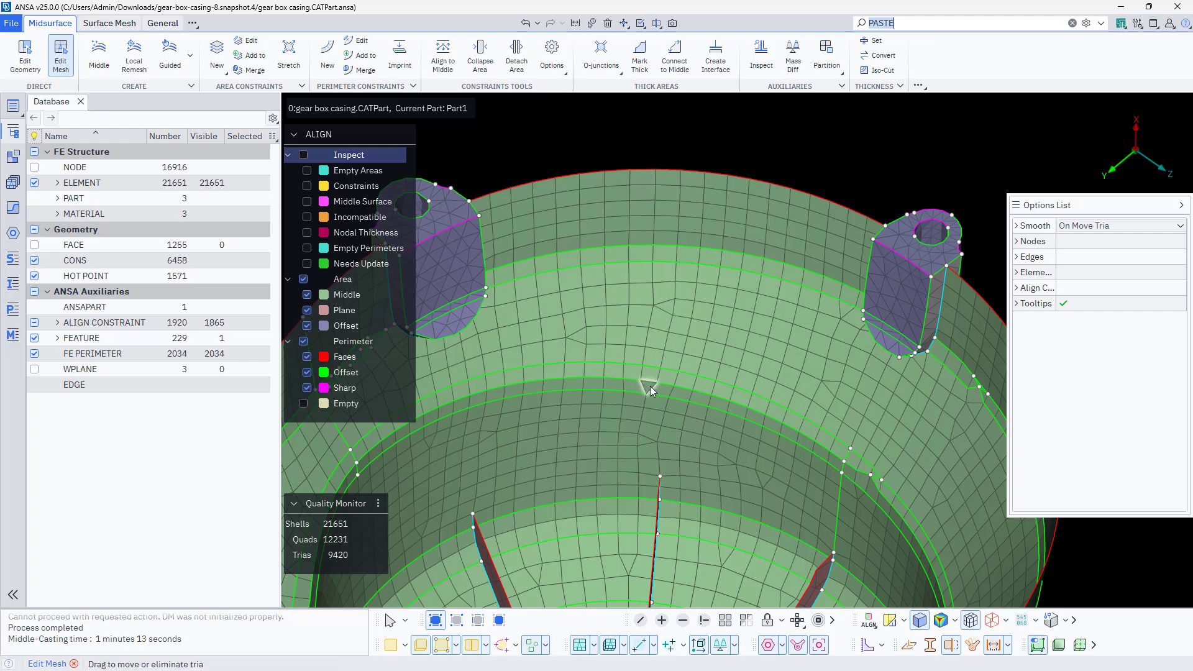
{"action": "left_click_drag", "start_coordinate": [650, 390], "coordinate": [674, 178]}
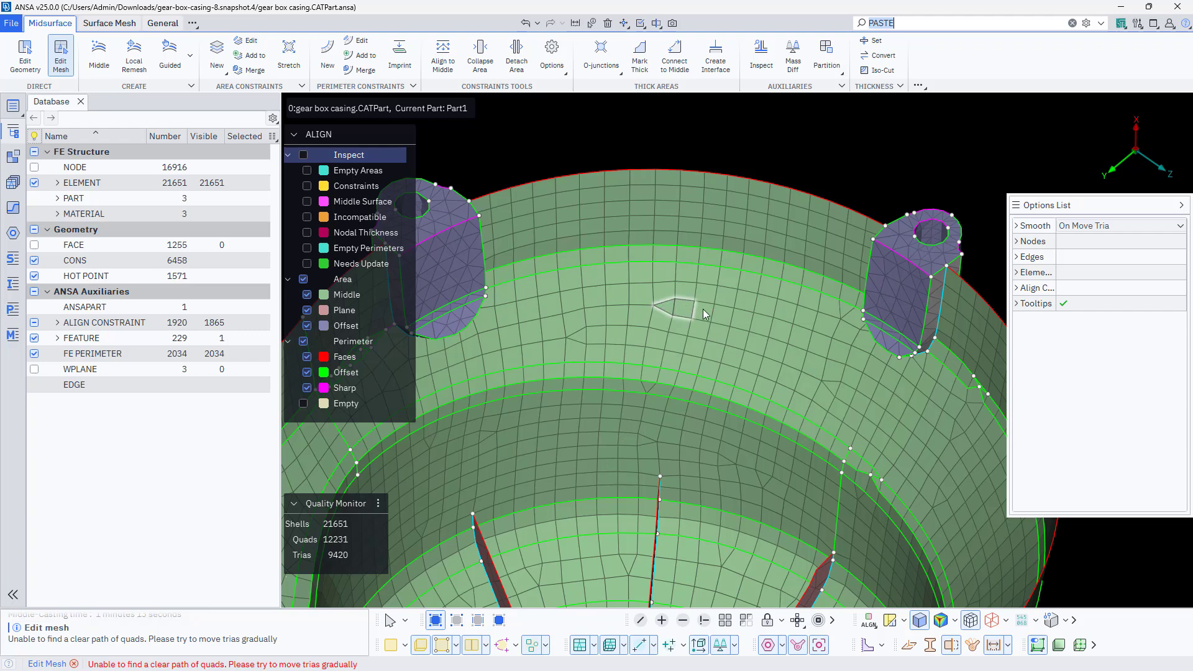
{"action": "left_click_drag", "start_coordinate": [703, 309], "coordinate": [666, 171]}
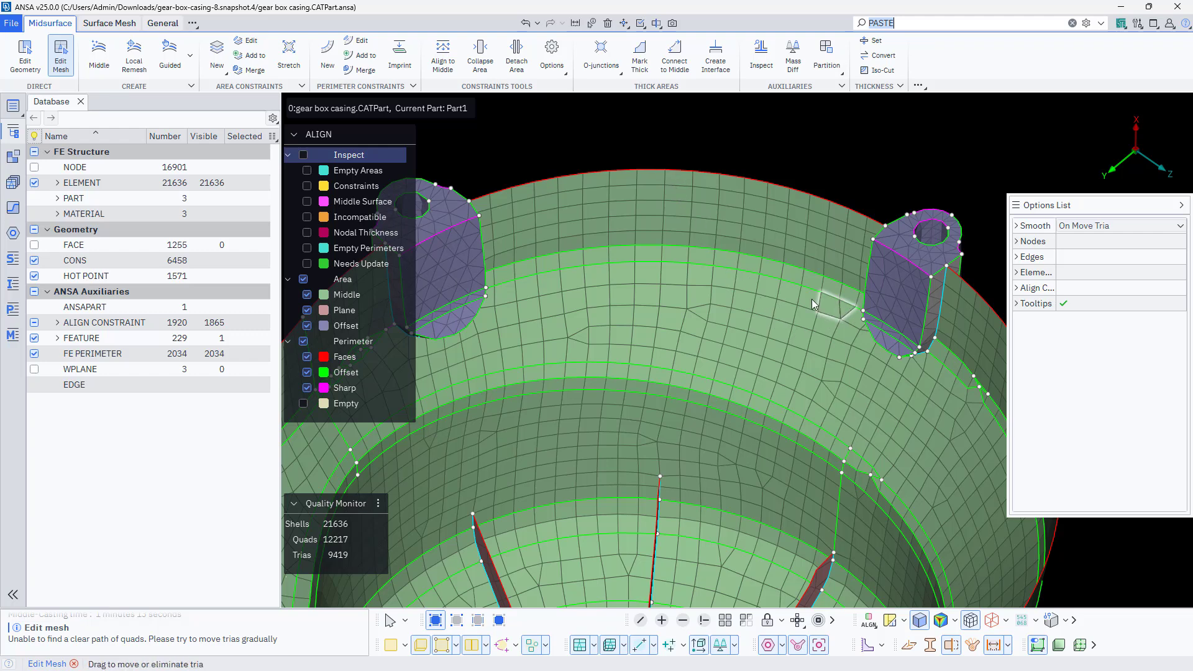
- Move and eliminate further trias on the housing wall between the two bosses
{"action": "left_click_drag", "start_coordinate": [740, 272], "coordinate": [751, 181]}
{"action": "left_click_drag", "start_coordinate": [801, 365], "coordinate": [849, 395]}
{"action": "left_click_drag", "start_coordinate": [691, 311], "coordinate": [753, 364]}
{"action": "left_click_drag", "start_coordinate": [578, 337], "coordinate": [555, 340]}
{"action": "scroll", "coordinate": [671, 320], "scroll_direction": "down", "scroll_amount": 5}
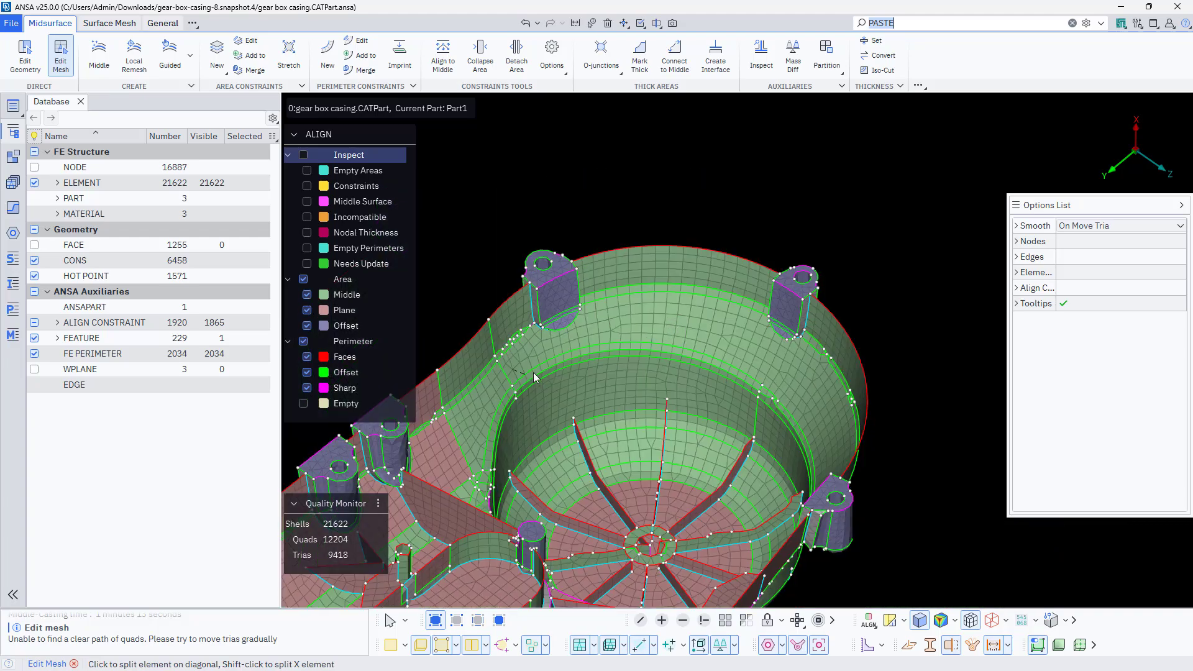
- Join the leftover cross perimeters in the narrow strip on the curved housing wall beside the boss
{"action": "middle_click_drag", "start_coordinate": [533, 376], "coordinate": [571, 363], "text": "ctrl"}
{"action": "mouse_move", "coordinate": [571, 363]}
{"action": "left_mouse_down", "text": "ctrl"}
{"action": "mouse_move", "coordinate": [509, 360]}
{"action": "mouse_move", "coordinate": [585, 361]}
{"action": "left_mouse_up", "text": "ctrl"}
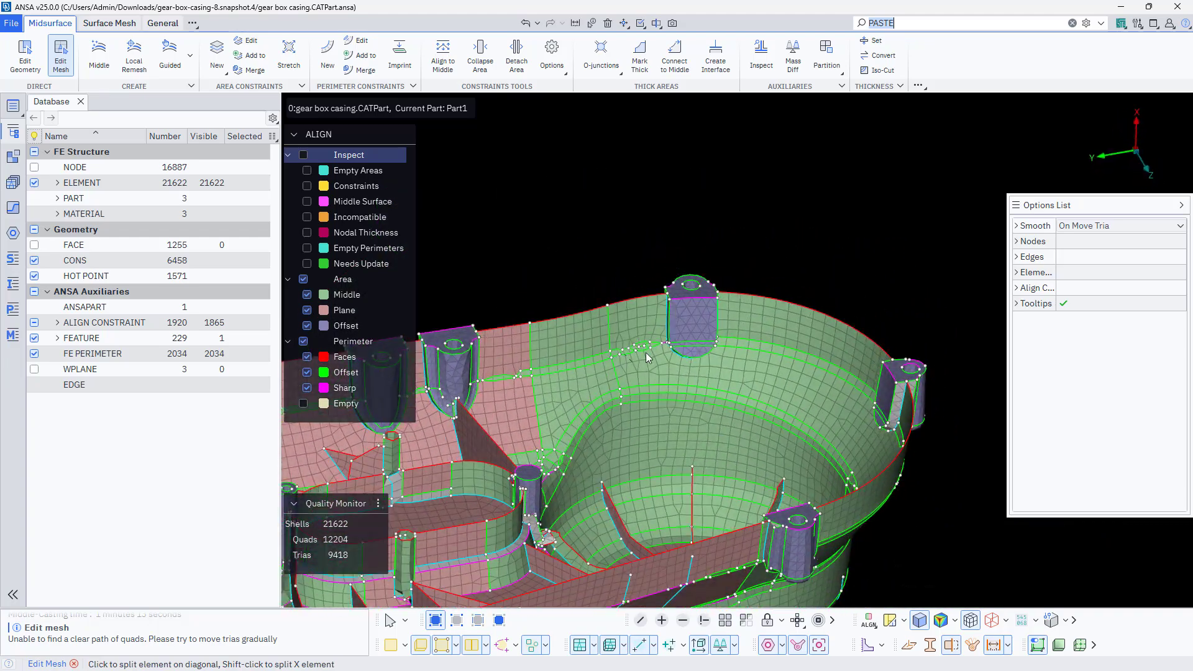
{"action": "scroll", "coordinate": [653, 356], "scroll_direction": "up", "scroll_amount": 4}
{"action": "scroll", "coordinate": [662, 352], "scroll_direction": "down", "scroll_amount": 4}
{"action": "scroll", "coordinate": [660, 353], "scroll_direction": "up", "scroll_amount": 4}
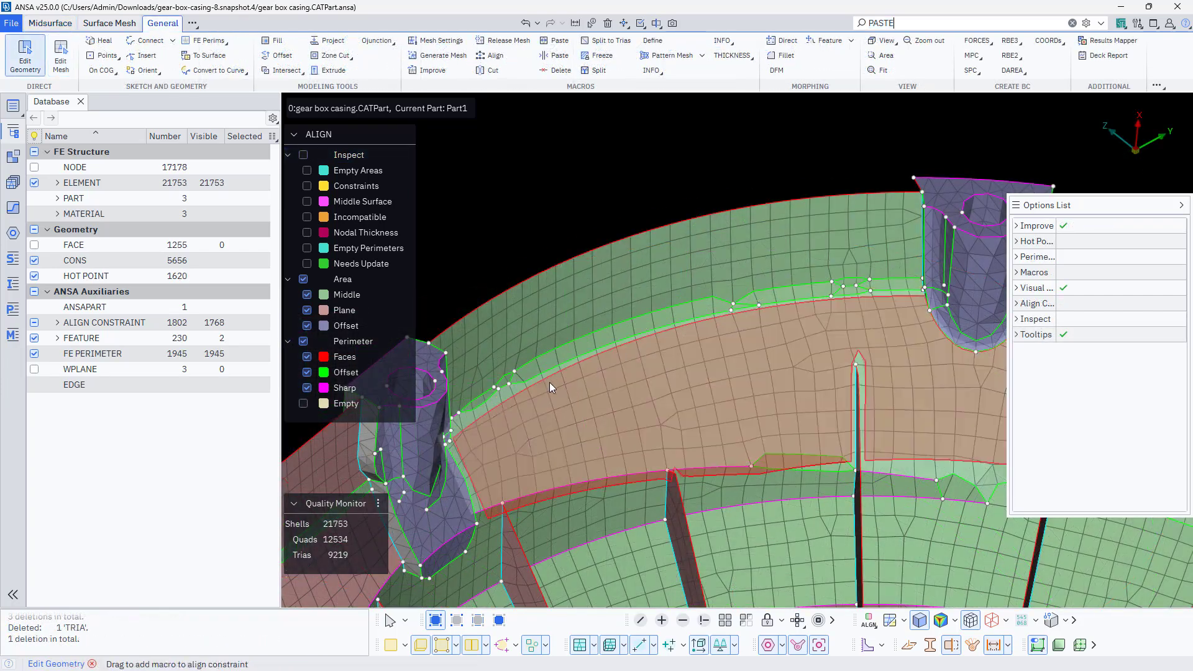
{"action": "scroll", "coordinate": [517, 374], "scroll_direction": "up", "scroll_amount": 5}
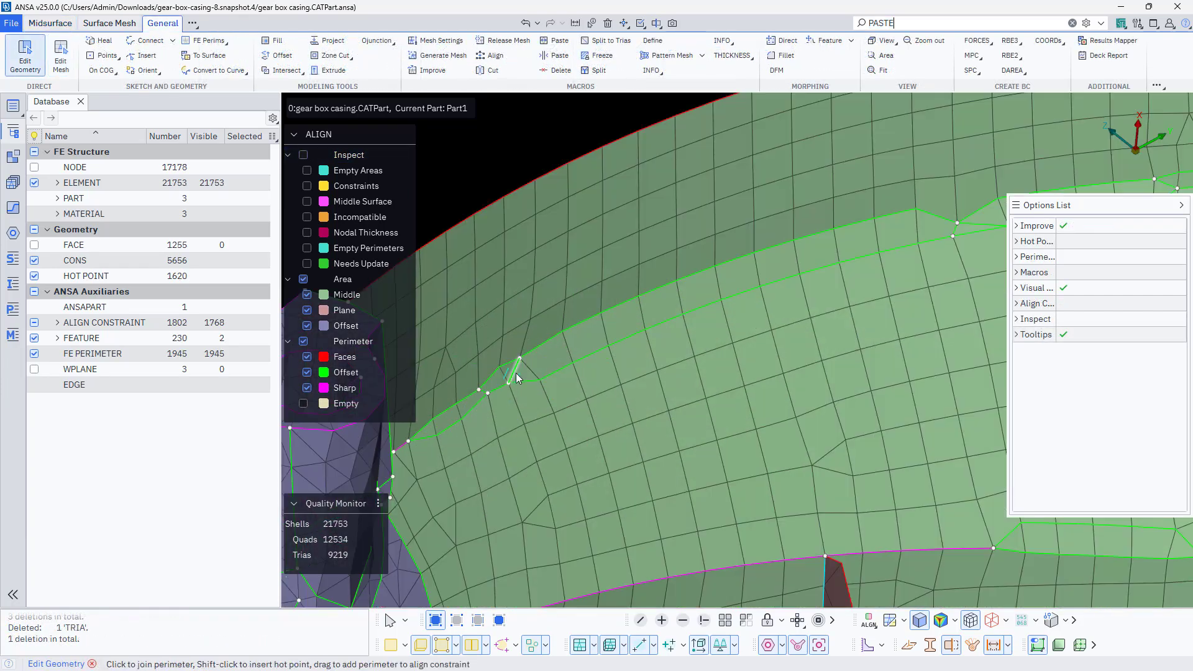
{"action": "left_click_drag", "start_coordinate": [517, 374], "coordinate": [480, 389]}
{"action": "scroll", "coordinate": [482, 390], "scroll_direction": "down", "scroll_amount": 8}
{"action": "scroll", "coordinate": [600, 363], "scroll_direction": "up", "scroll_amount": 9}
{"action": "left_click", "coordinate": [541, 389]}
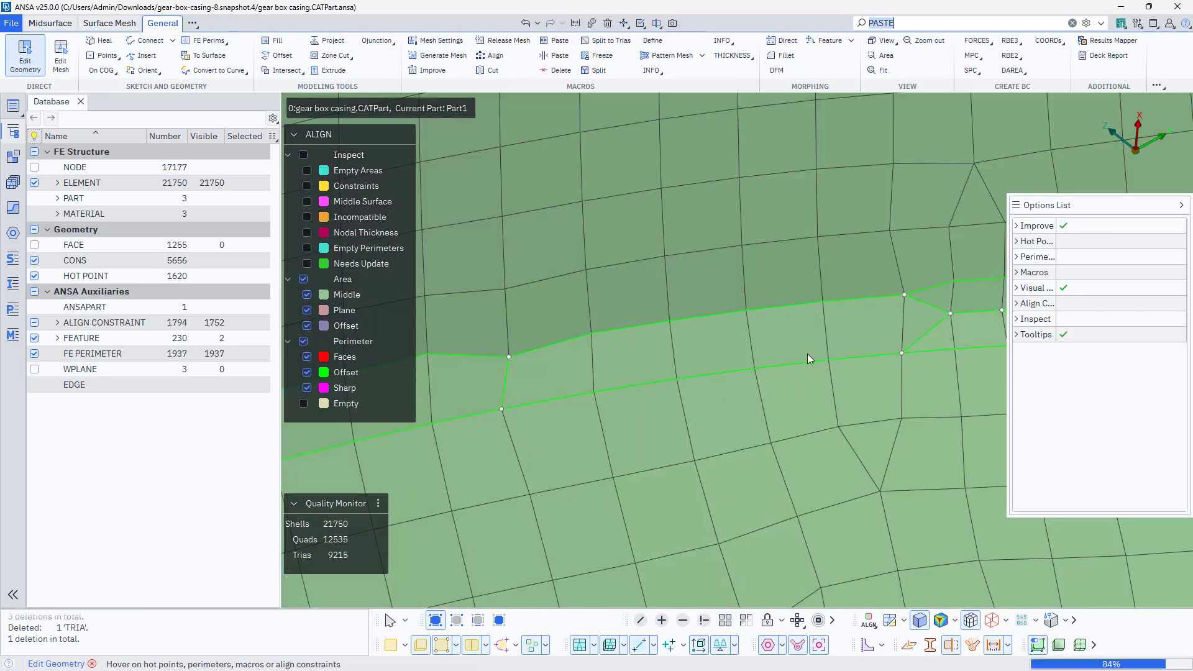
- Join the remaining short cross perimeters along the curved wall's strip up to the next boss
{"action": "scroll", "coordinate": [870, 338], "scroll_direction": "down", "scroll_amount": 5}
{"action": "left_click", "coordinate": [907, 326]}
{"action": "middle_click", "coordinate": [908, 326]}
{"action": "scroll", "coordinate": [908, 326], "scroll_direction": "down", "scroll_amount": 4}
{"action": "left_click_drag", "start_coordinate": [908, 326], "coordinate": [684, 346], "text": "ctrl"}
{"action": "scroll", "coordinate": [596, 395], "scroll_direction": "up", "scroll_amount": 2}
{"action": "left_click", "coordinate": [620, 371]}
{"action": "left_click", "coordinate": [659, 352]}
{"action": "scroll", "coordinate": [654, 377], "scroll_direction": "down", "scroll_amount": 4}
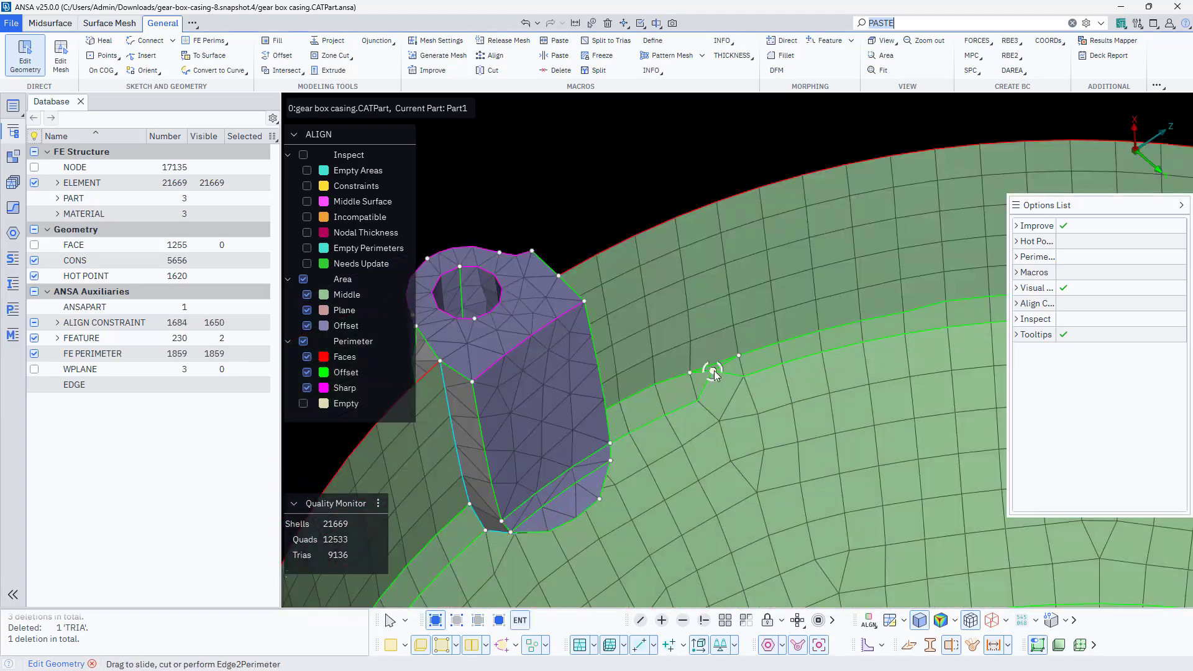
- Clean up the strip's hot points next to the boss on the curved wall and join its short cross perimeters
{"action": "left_click", "coordinate": [714, 373]}
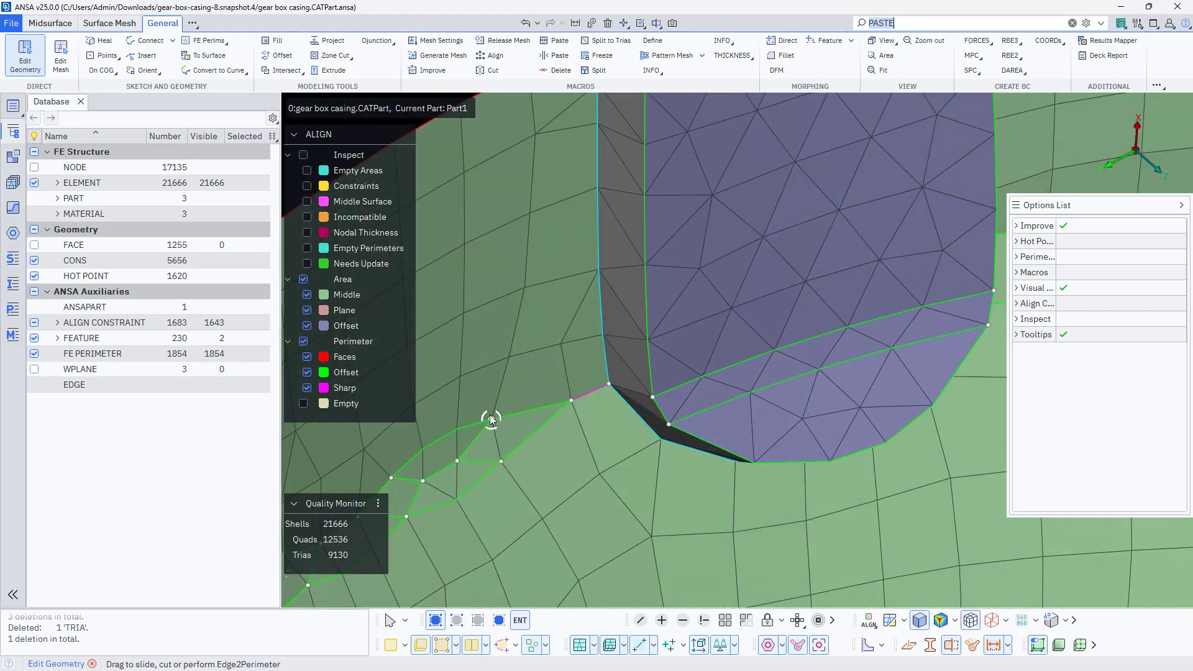
{"action": "left_click_drag", "start_coordinate": [491, 419], "coordinate": [601, 339]}
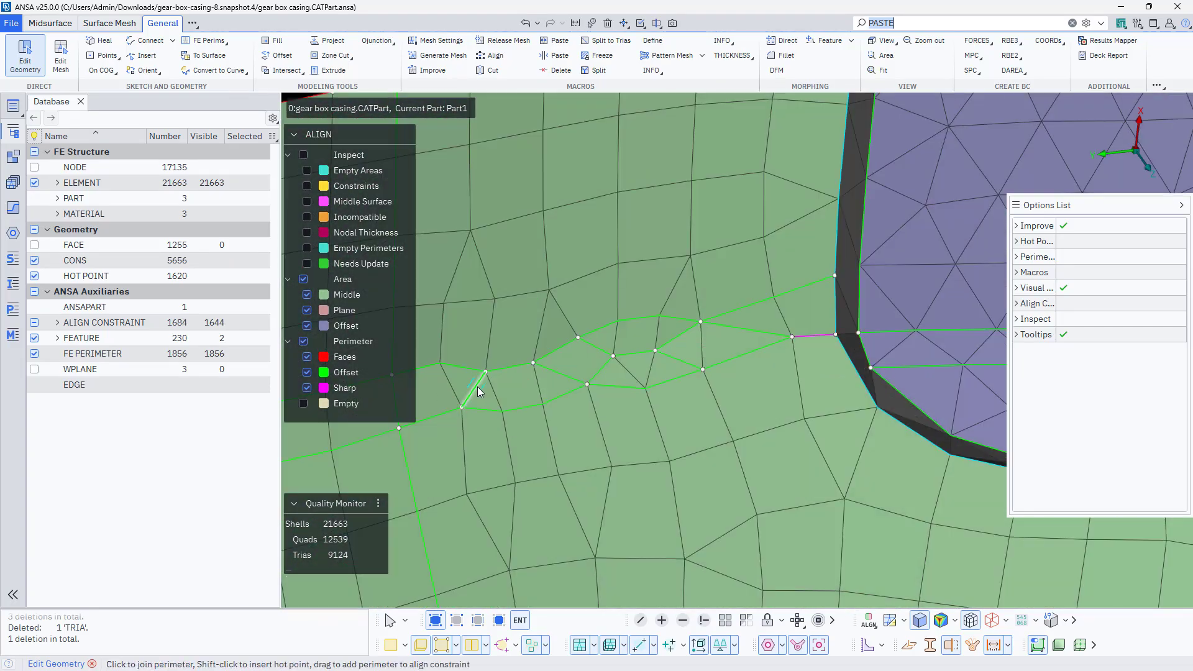
{"action": "mouse_move", "coordinate": [477, 390]}
{"action": "left_mouse_down"}
{"action": "mouse_move", "coordinate": [602, 348]}
{"action": "mouse_move", "coordinate": [740, 328]}
{"action": "left_mouse_up"}
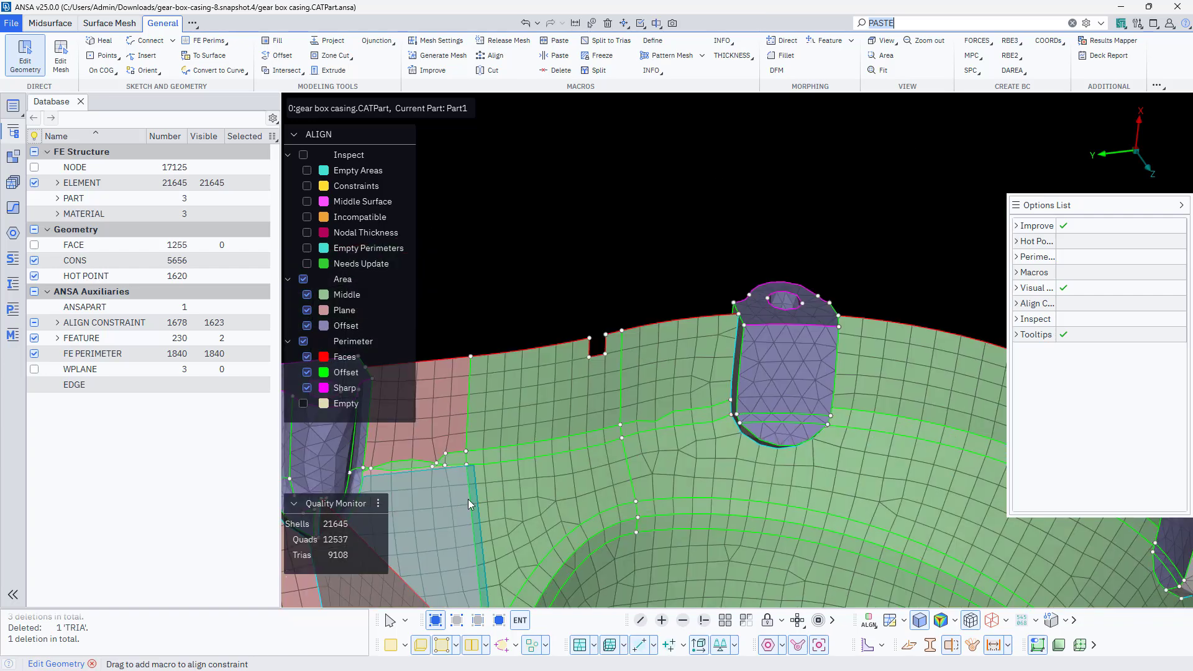
- Regularise the strip on the flat wall beside the boss by joining its stray cross perimeters and closing the gap in the strip
{"action": "scroll", "coordinate": [625, 433], "scroll_direction": "up", "scroll_amount": 6}
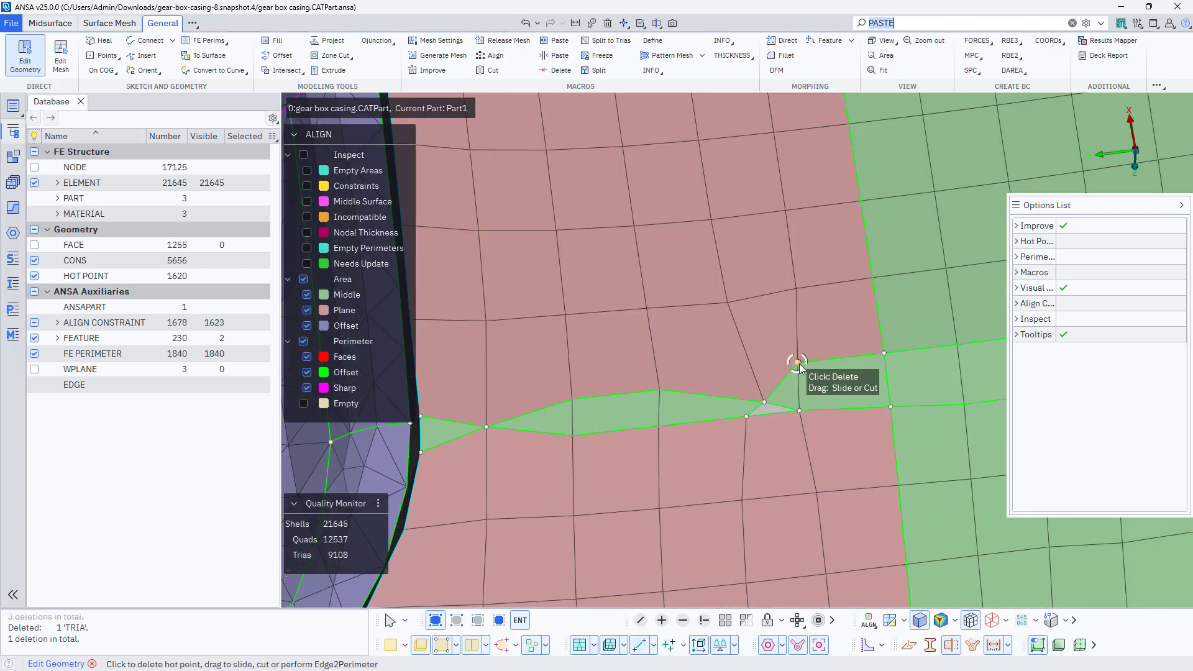
{"action": "left_click", "coordinate": [782, 379]}
{"action": "left_click", "coordinate": [728, 400]}
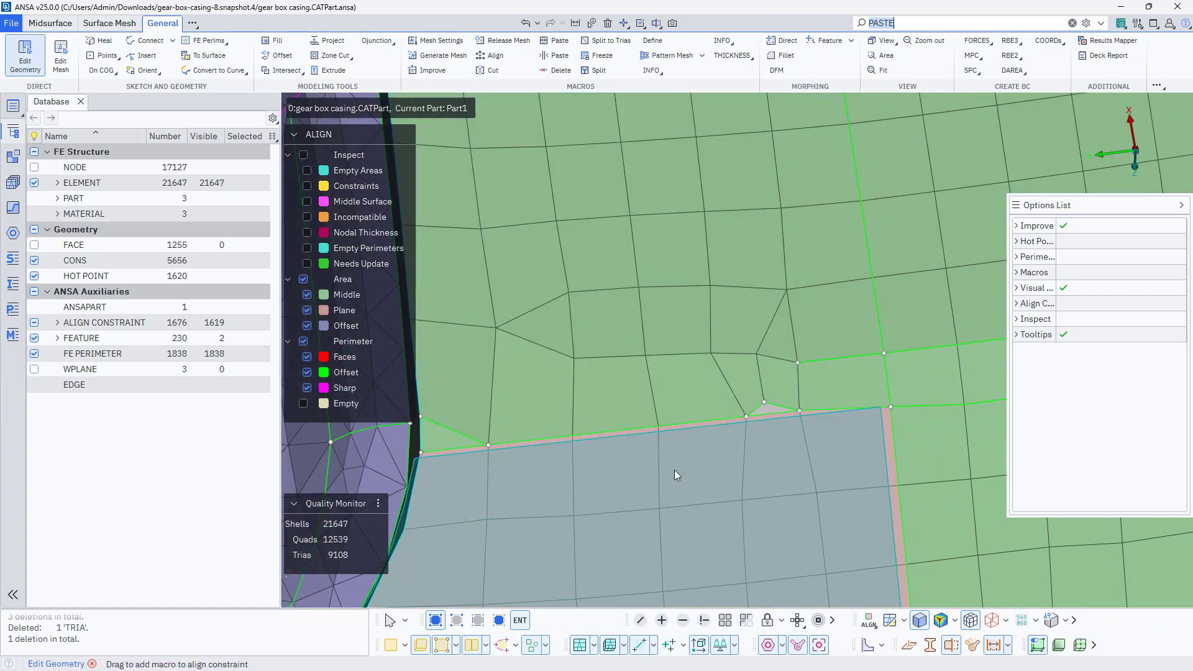
{"action": "left_click", "coordinate": [791, 413]}
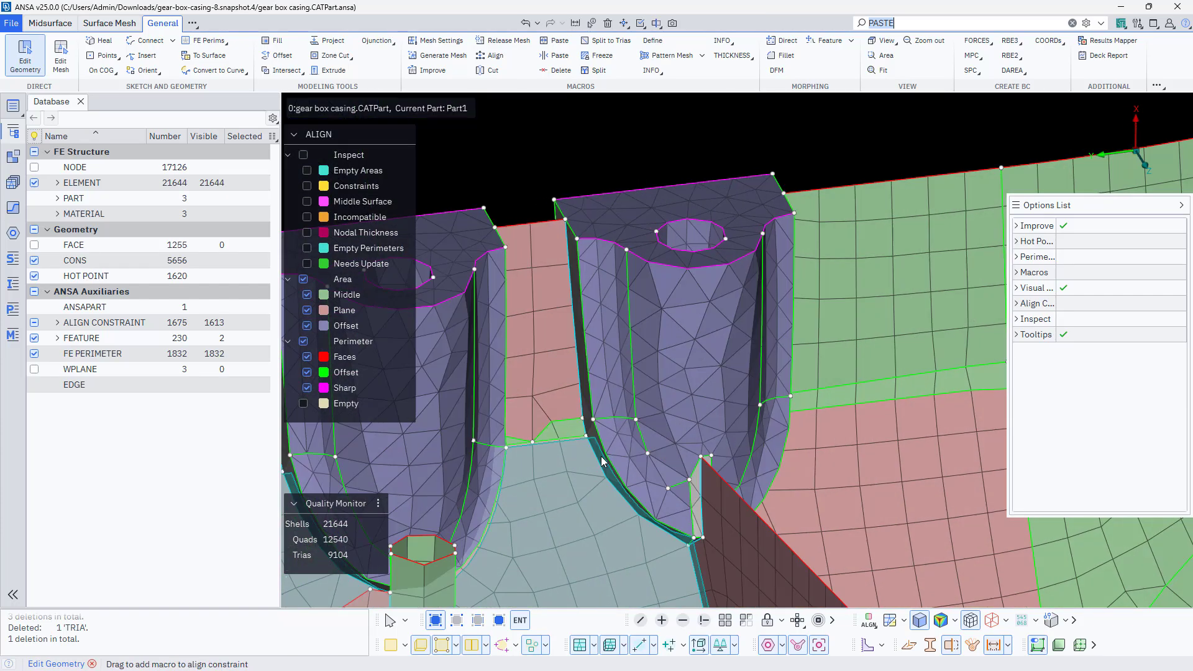
- Cut the strip across the narrow wall between the two bosses and join the extra perimeters there
{"action": "scroll", "coordinate": [602, 457], "scroll_direction": "up", "scroll_amount": 5}
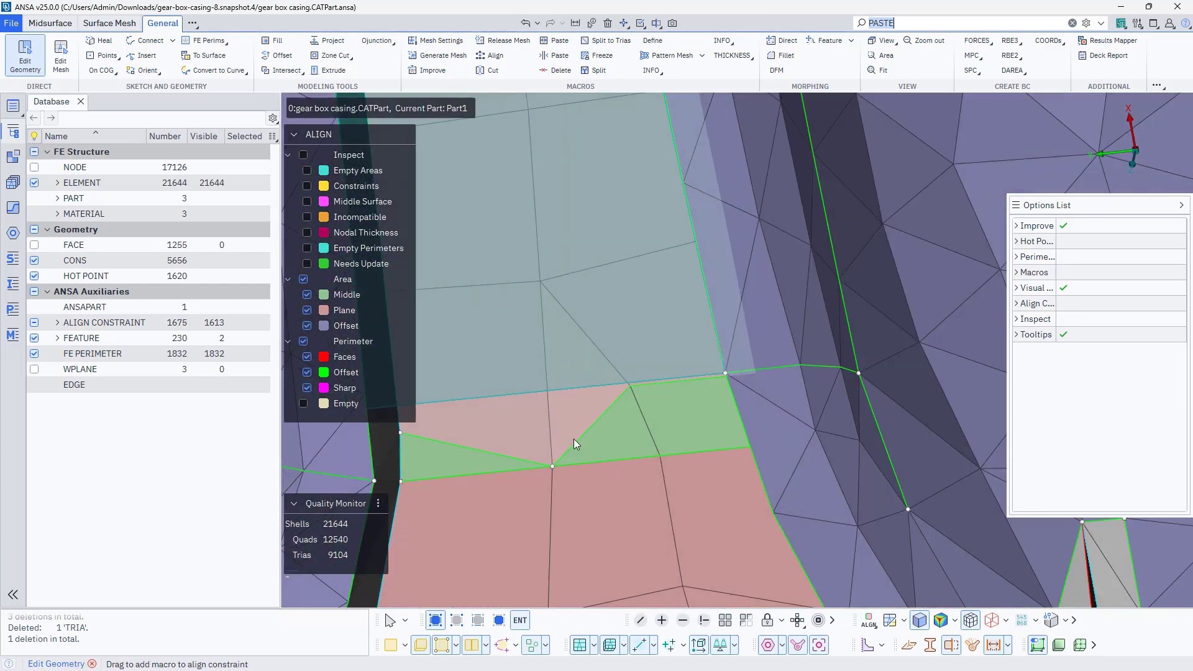
{"action": "left_click_drag", "start_coordinate": [756, 373], "coordinate": [597, 417]}
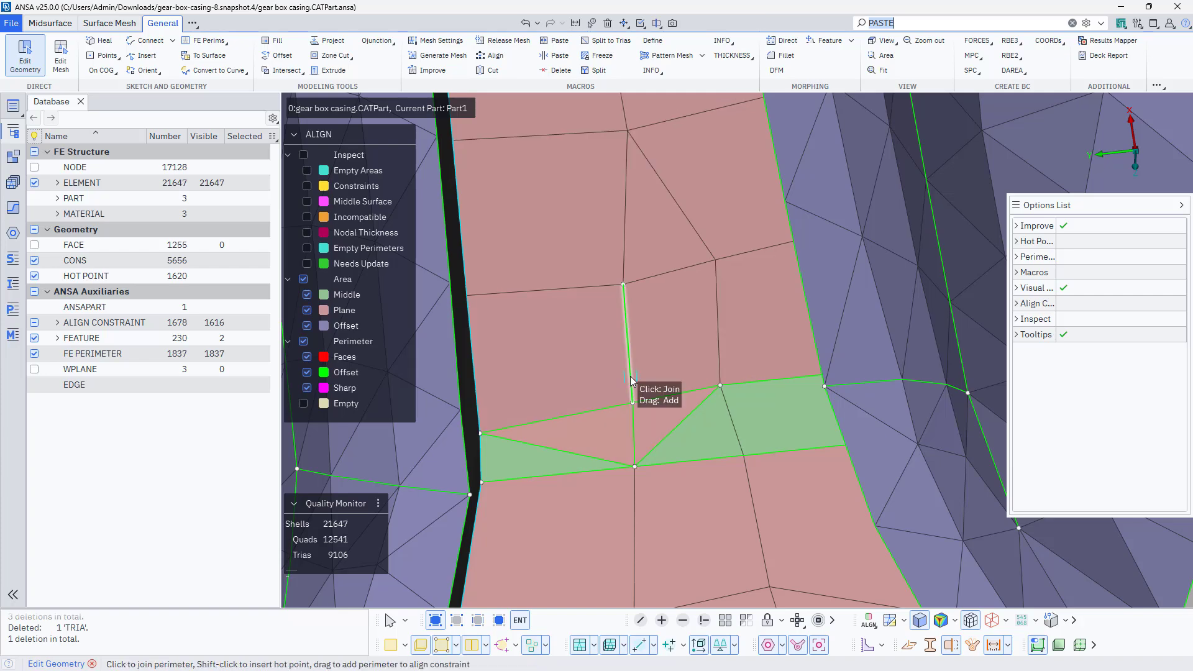
{"action": "left_click_drag", "start_coordinate": [630, 375], "coordinate": [590, 455]}
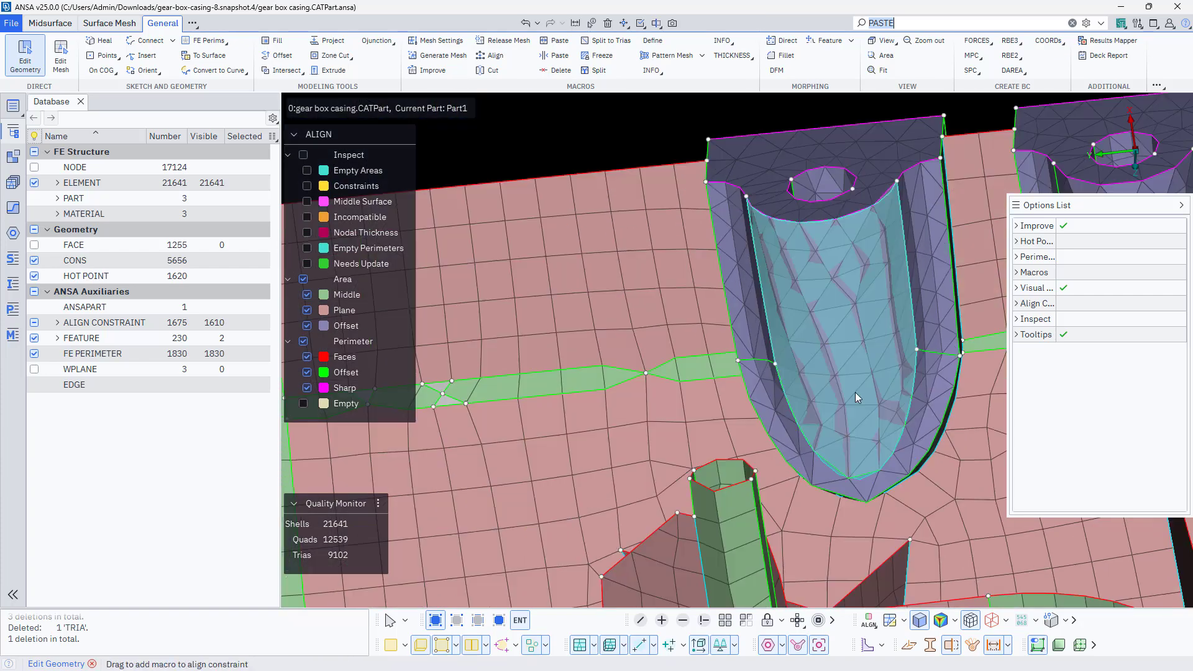
- Cut through the pinched spots of the strip on the far side of the bosses and join the leftover perimeters
{"action": "scroll", "coordinate": [644, 368], "scroll_direction": "up", "scroll_amount": 5}
{"action": "left_click", "coordinate": [645, 368]}
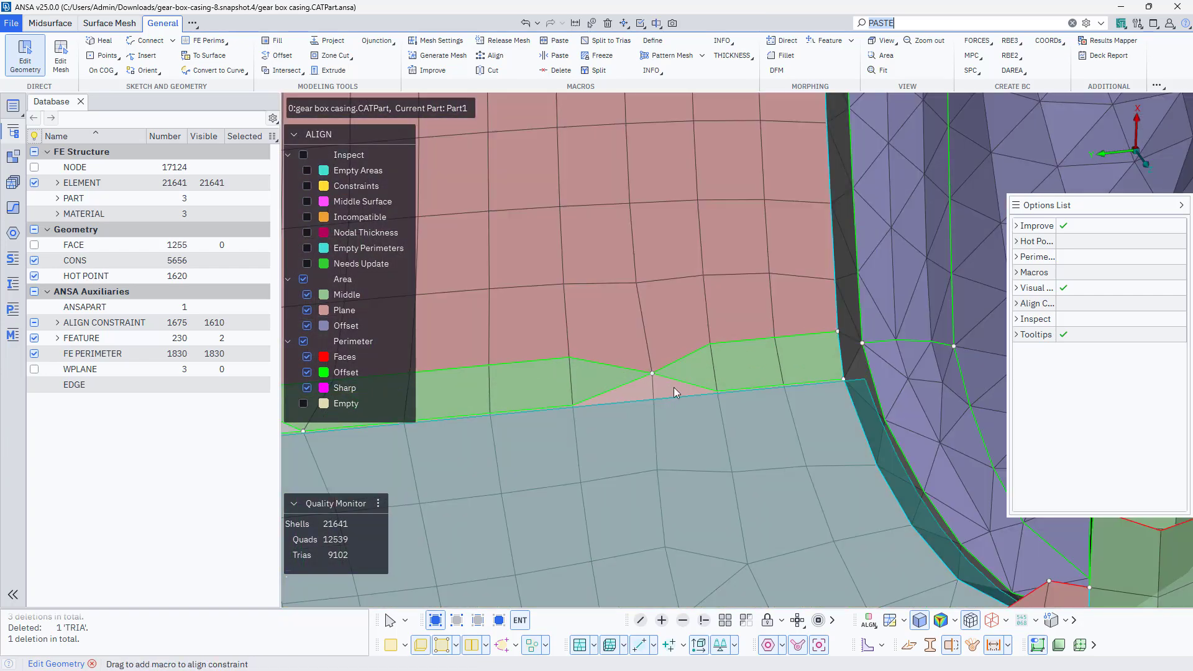
{"action": "left_click_drag", "start_coordinate": [838, 331], "coordinate": [570, 358]}
{"action": "left_click", "coordinate": [648, 379]}
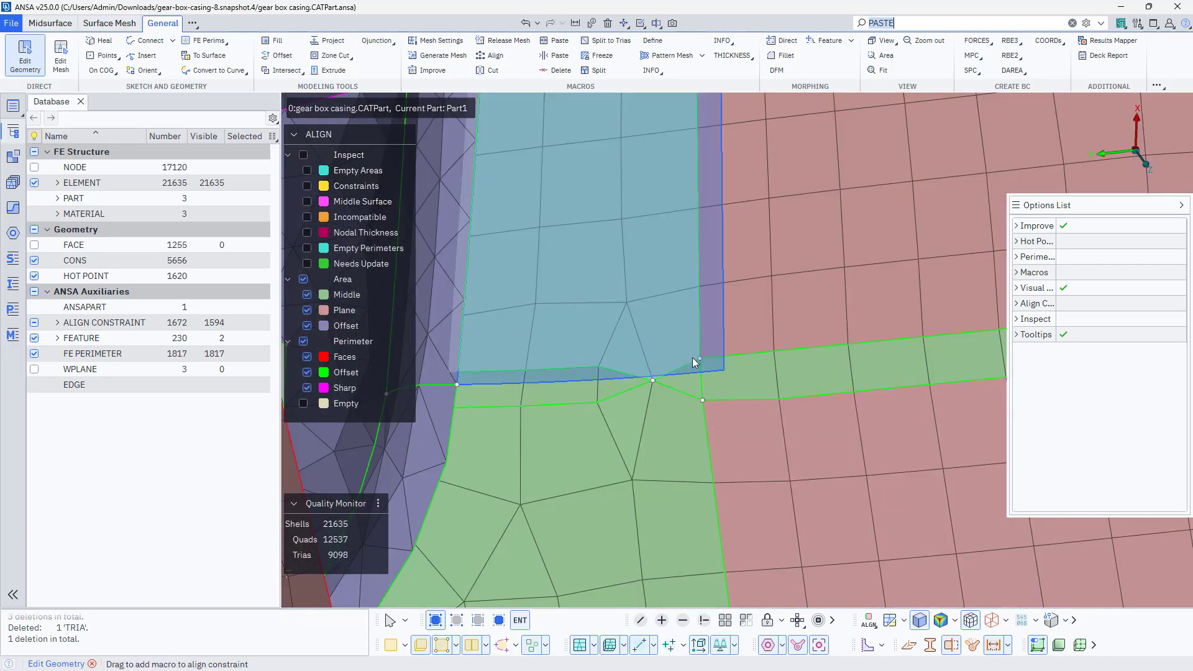
{"action": "left_click_drag", "start_coordinate": [693, 360], "coordinate": [658, 391]}
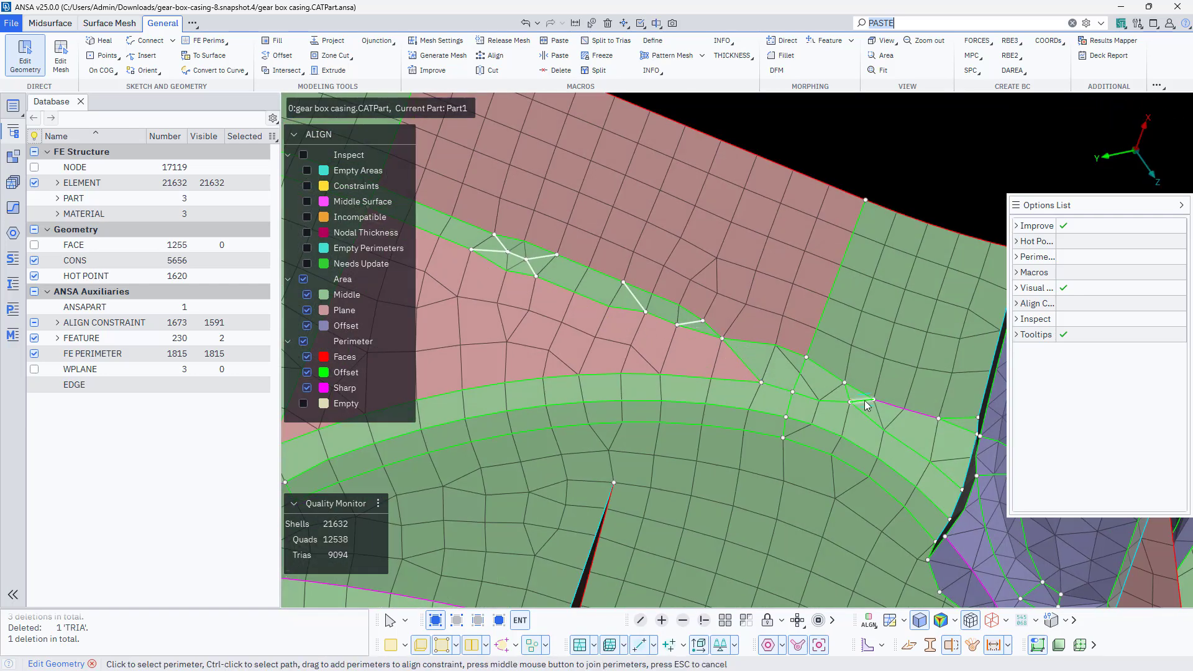
- Cut the strip between its hot points where the flat wall meets the curved wall and join the extra perimeters up to the boss
{"action": "left_click_drag", "start_coordinate": [761, 383], "coordinate": [641, 320]}
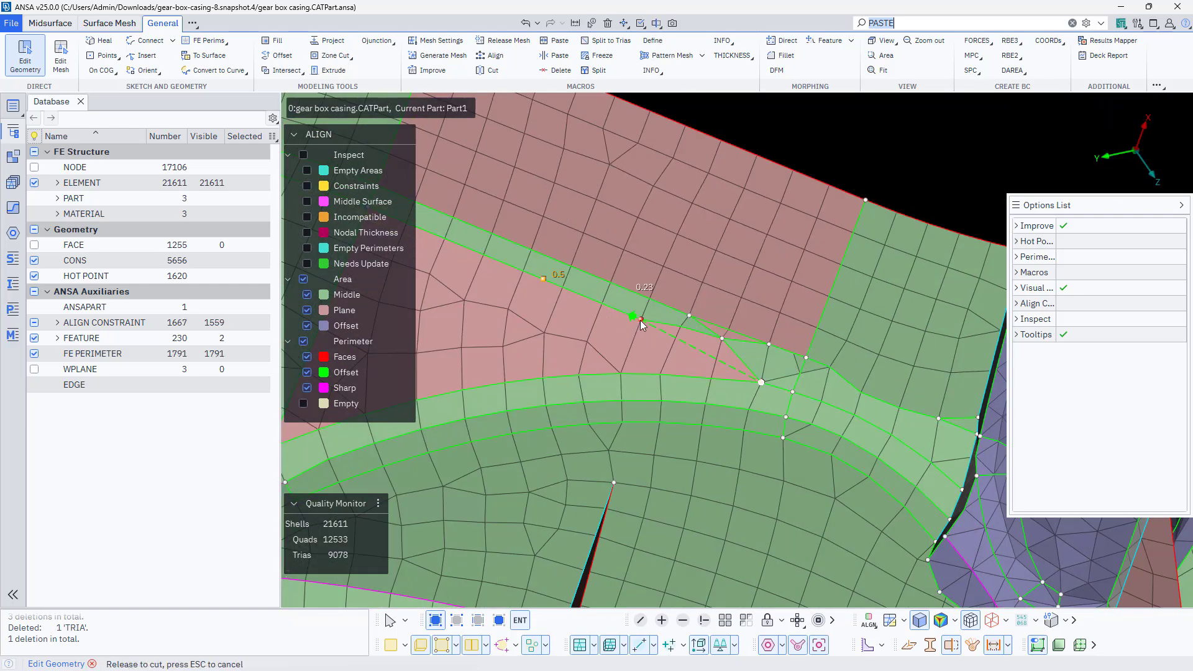
{"action": "left_click", "coordinate": [715, 333]}
{"action": "scroll", "coordinate": [800, 367], "scroll_direction": "up", "scroll_amount": 6}
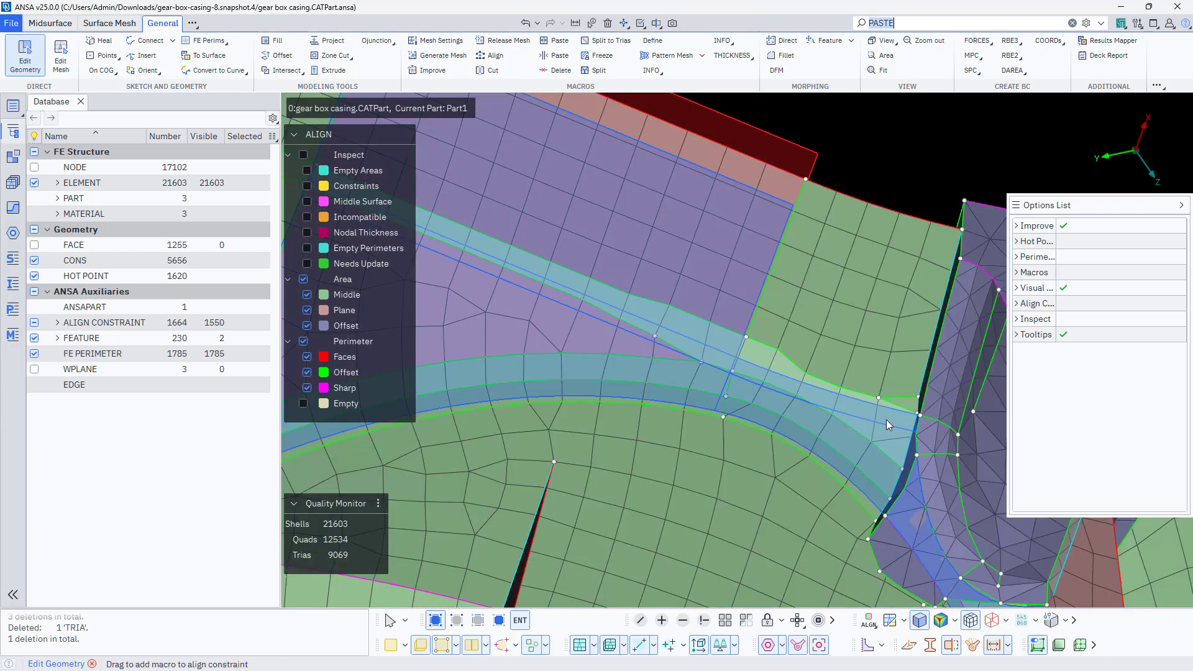
{"action": "left_click", "coordinate": [893, 408]}
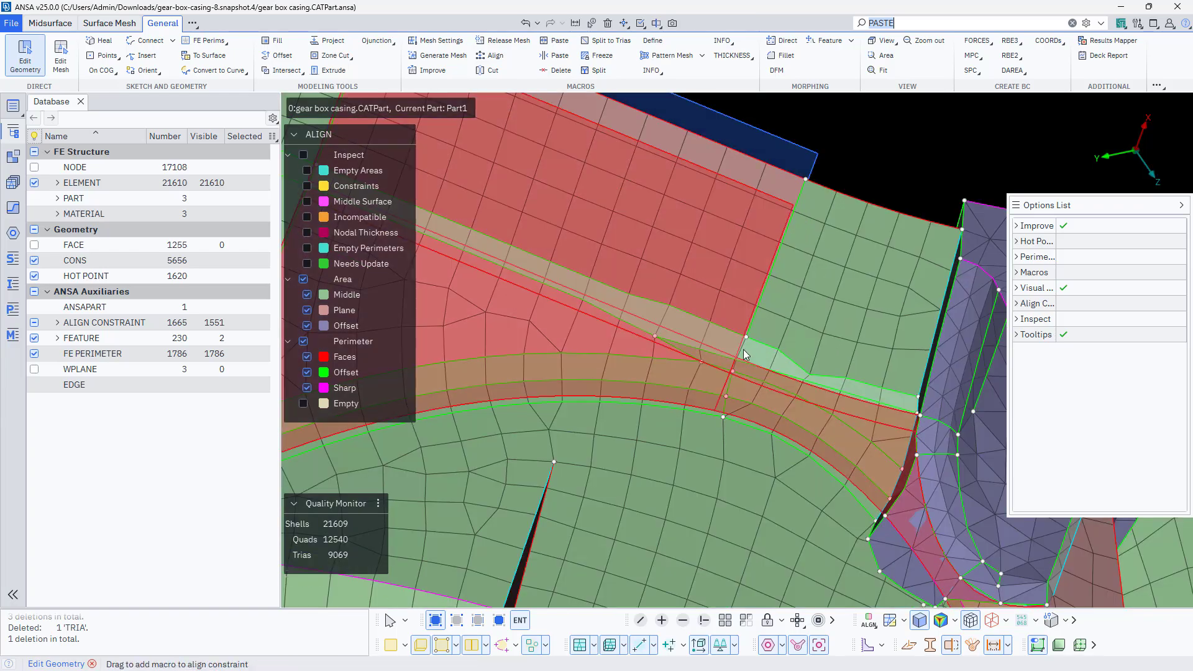
{"action": "scroll", "coordinate": [602, 425], "scroll_direction": "down", "scroll_amount": 5}
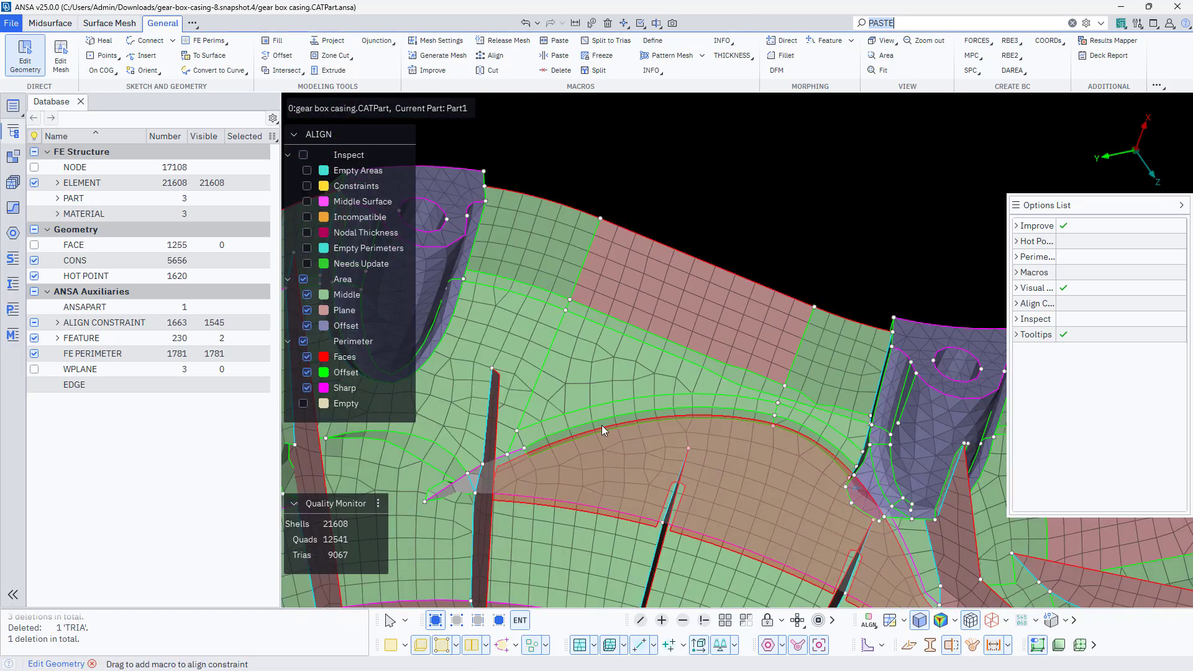
- Cut the strip beside the thin rib near the boss and join the diagonal perimeter left there
{"action": "left_click_drag", "start_coordinate": [601, 425], "coordinate": [690, 397], "text": "ctrl"}
{"action": "scroll", "coordinate": [687, 307], "scroll_direction": "up", "scroll_amount": 5}
{"action": "left_click_drag", "start_coordinate": [637, 298], "coordinate": [803, 241]}
{"action": "scroll", "coordinate": [743, 257], "scroll_direction": "up", "scroll_amount": 3}
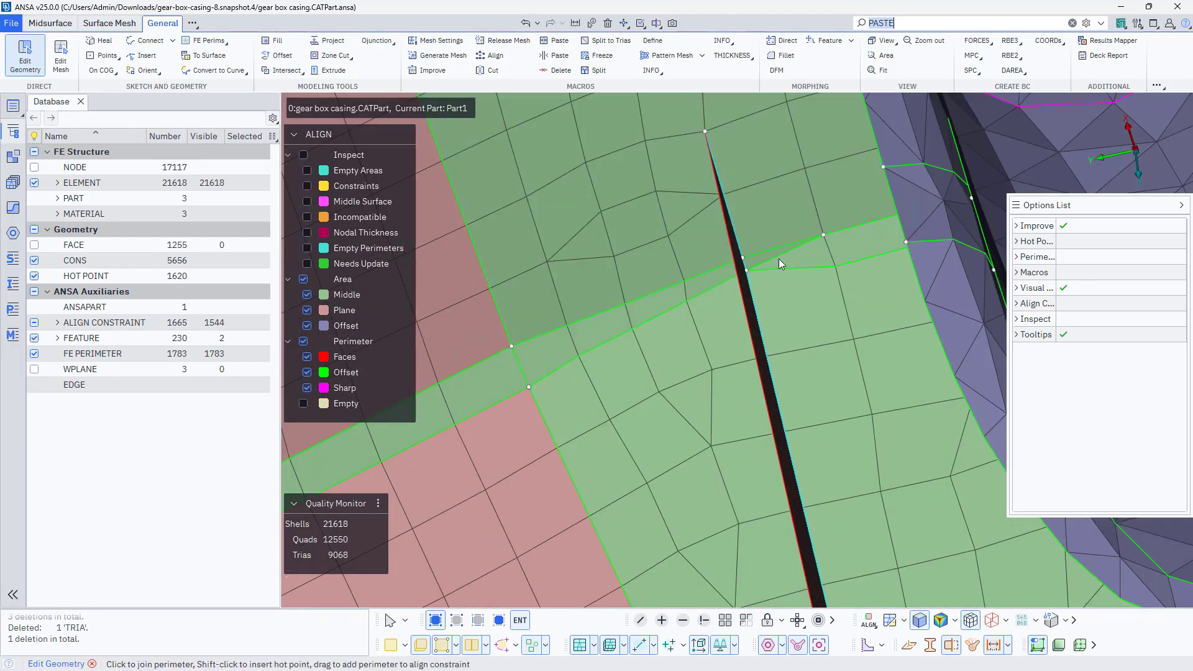
{"action": "left_click", "coordinate": [778, 258]}
- Select the short cross perimeters in the strip along the long flat wall and join them all together
{"action": "scroll", "coordinate": [778, 258], "scroll_direction": "down", "scroll_amount": 5}
{"action": "left_click_drag", "start_coordinate": [613, 405], "coordinate": [696, 373], "text": "ctrl"}
{"action": "left_click", "coordinate": [780, 299]}
{"action": "left_click", "coordinate": [749, 310]}
{"action": "left_click", "coordinate": [685, 348]}
{"action": "left_click", "coordinate": [653, 369]}
{"action": "left_click", "coordinate": [614, 390]}
{"action": "left_click", "coordinate": [551, 416]}
{"action": "left_click", "coordinate": [525, 427]}
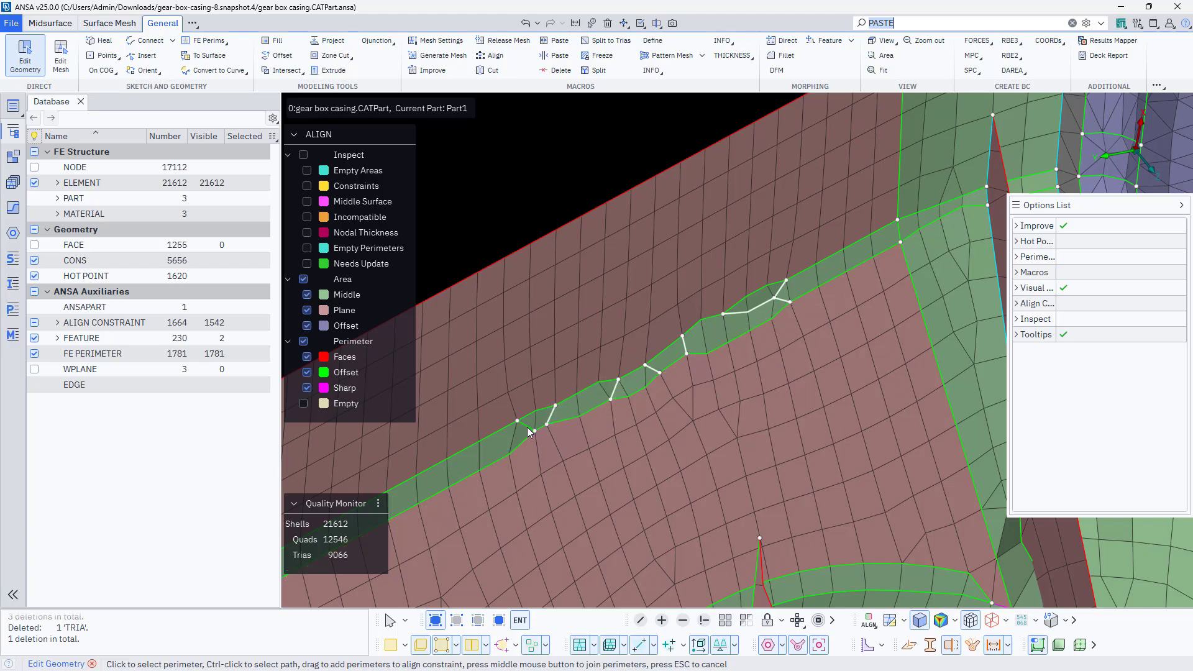
{"action": "scroll", "coordinate": [527, 426], "scroll_direction": "down", "scroll_amount": 5}
{"action": "left_click_drag", "start_coordinate": [527, 426], "coordinate": [593, 424], "text": "ctrl"}
{"action": "scroll", "coordinate": [659, 348], "scroll_direction": "up", "scroll_amount": 5}
{"action": "left_click", "coordinate": [701, 381]}
{"action": "left_click_drag", "start_coordinate": [665, 409], "coordinate": [608, 496], "text": "ctrl"}
{"action": "middle_click", "coordinate": [570, 457]}
- Repair the strip around the thin rib's end on the flat wall by cutting it at its hot points and joining the cross perimeters
{"action": "scroll", "coordinate": [572, 457], "scroll_direction": "down", "scroll_amount": 5}
{"action": "scroll", "coordinate": [658, 460], "scroll_direction": "up", "scroll_amount": 4}
{"action": "scroll", "coordinate": [665, 442], "scroll_direction": "up", "scroll_amount": 2}
{"action": "mouse_move", "coordinate": [740, 394]}
{"action": "left_mouse_down", "text": "ctrl"}
{"action": "mouse_move", "coordinate": [660, 431]}
{"action": "mouse_move", "coordinate": [699, 366]}
{"action": "mouse_move", "coordinate": [734, 381]}
{"action": "left_mouse_up", "text": "ctrl"}
{"action": "left_click", "coordinate": [698, 361]}
{"action": "scroll", "coordinate": [679, 352], "scroll_direction": "up", "scroll_amount": 4}
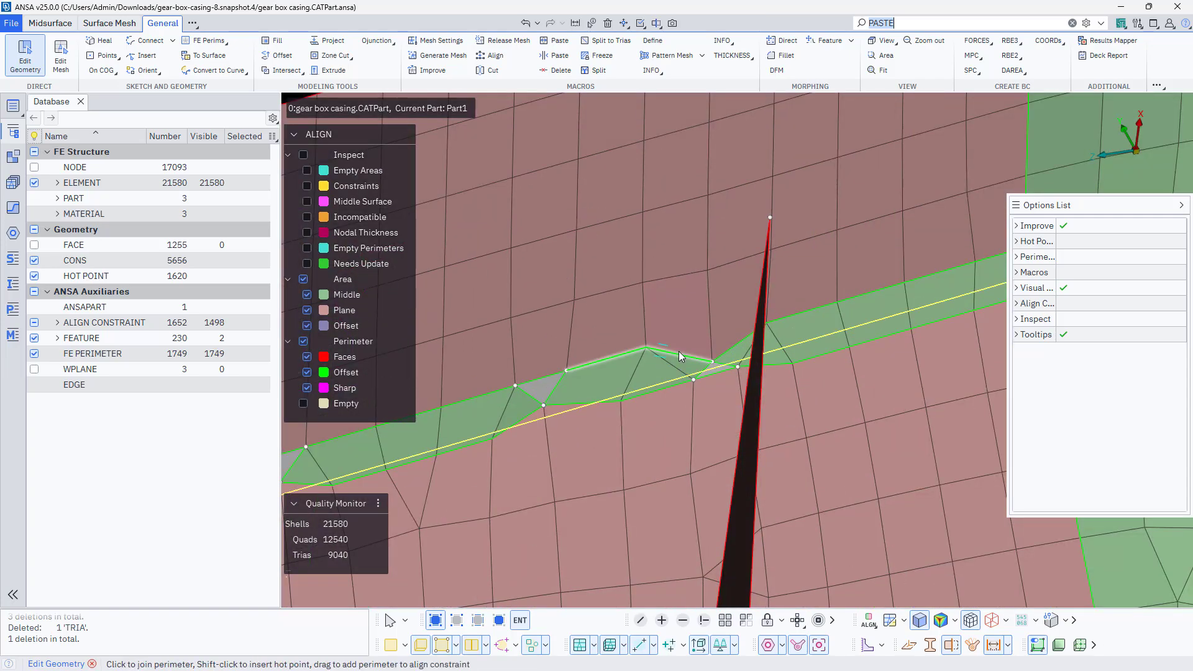
{"action": "left_click_drag", "start_coordinate": [679, 352], "coordinate": [709, 274], "text": "ctrl"}
{"action": "left_click_drag", "start_coordinate": [709, 272], "coordinate": [649, 349]}
{"action": "left_click_drag", "start_coordinate": [709, 271], "coordinate": [727, 292]}
{"action": "left_click", "coordinate": [701, 343]}
{"action": "left_click", "coordinate": [714, 344]}
{"action": "left_click", "coordinate": [712, 358]}
{"action": "left_click", "coordinate": [694, 365]}
{"action": "left_click", "coordinate": [674, 354]}
{"action": "left_click_drag", "start_coordinate": [580, 390], "coordinate": [714, 453], "text": "ctrl"}
{"action": "left_click", "coordinate": [573, 385]}
{"action": "left_click", "coordinate": [517, 404]}
{"action": "middle_click", "coordinate": [565, 401]}
- Select the cross perimeters in the strip along the curved wall running up to the twin boss and join them
{"action": "scroll", "coordinate": [565, 401], "scroll_direction": "down", "scroll_amount": 8}
{"action": "scroll", "coordinate": [631, 399], "scroll_direction": "up", "scroll_amount": 7}
{"action": "left_click_drag", "start_coordinate": [629, 393], "coordinate": [619, 370], "text": "ctrl"}
{"action": "left_click_drag", "start_coordinate": [539, 431], "coordinate": [600, 427]}
{"action": "left_click", "coordinate": [733, 368]}
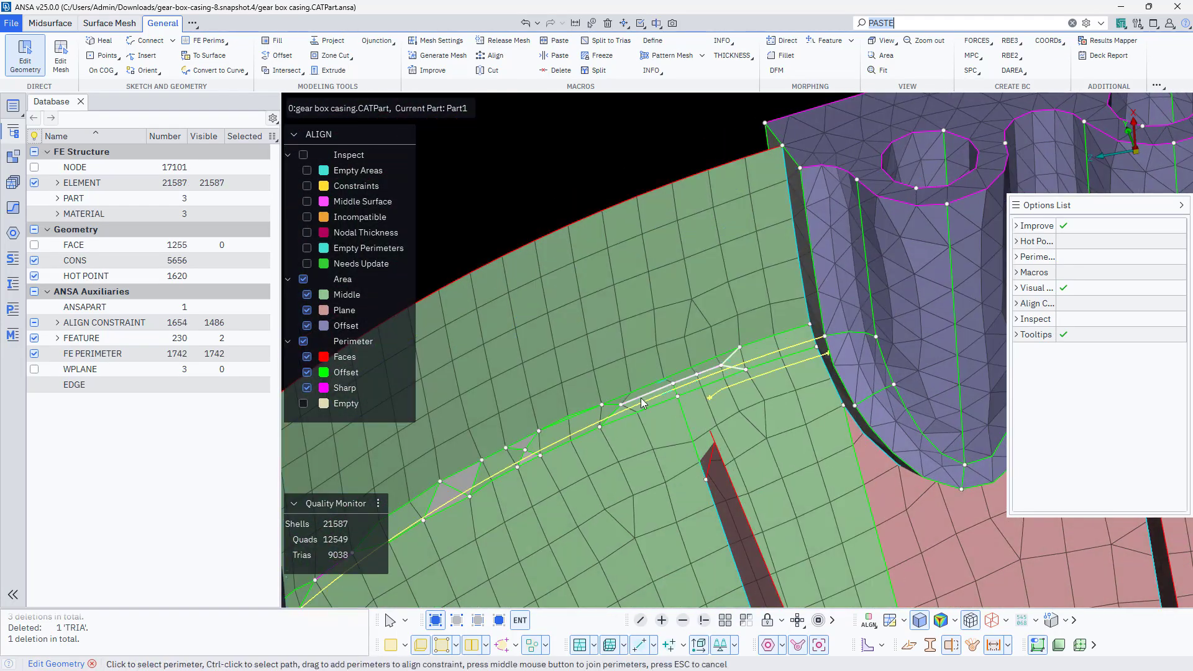
{"action": "scroll", "coordinate": [640, 398], "scroll_direction": "up", "scroll_amount": 5}
{"action": "left_click", "coordinate": [519, 470]}
{"action": "middle_click_drag", "start_coordinate": [520, 470], "coordinate": [800, 344], "text": "ctrl"}
{"action": "left_click", "coordinate": [713, 397]}
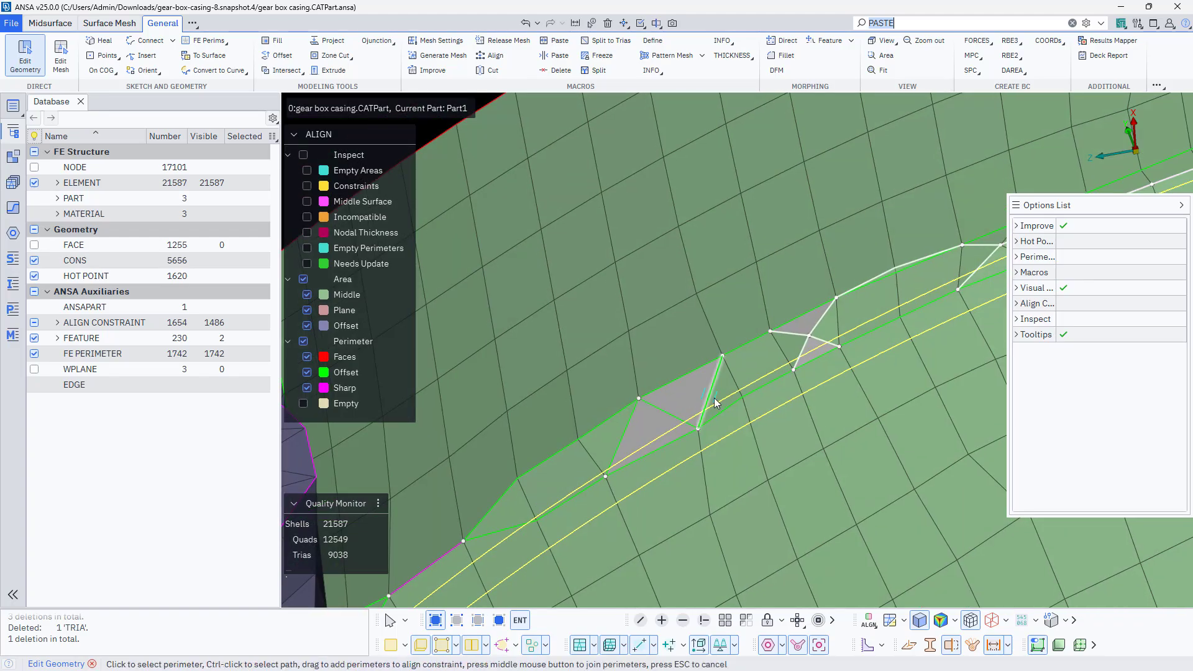
{"action": "left_click", "coordinate": [665, 410]}
{"action": "left_click", "coordinate": [621, 435]}
{"action": "middle_click_drag", "start_coordinate": [622, 435], "coordinate": [919, 348], "text": "ctrl"}
{"action": "scroll", "coordinate": [741, 415], "scroll_direction": "down", "scroll_amount": 6}
{"action": "mouse_move", "coordinate": [722, 415]}
{"action": "left_mouse_down", "text": "ctrl"}
{"action": "mouse_move", "coordinate": [740, 414]}
{"action": "mouse_move", "coordinate": [653, 395]}
{"action": "left_mouse_up", "text": "ctrl"}
{"action": "middle_click", "coordinate": [740, 410]}
- Cut the strip next to the boss on the curved wall and join the selected stray perimeters there
{"action": "scroll", "coordinate": [733, 398], "scroll_direction": "up", "scroll_amount": 3}
{"action": "scroll", "coordinate": [749, 379], "scroll_direction": "down", "scroll_amount": 3}
{"action": "scroll", "coordinate": [942, 335], "scroll_direction": "up", "scroll_amount": 6}
{"action": "scroll", "coordinate": [907, 332], "scroll_direction": "down", "scroll_amount": 6}
{"action": "scroll", "coordinate": [690, 390], "scroll_direction": "up", "scroll_amount": 3}
{"action": "mouse_move", "coordinate": [652, 394]}
{"action": "left_mouse_down"}
{"action": "mouse_move", "coordinate": [813, 325]}
{"action": "mouse_move", "coordinate": [820, 345]}
{"action": "left_mouse_up"}
{"action": "left_click", "coordinate": [803, 346]}
{"action": "left_click", "coordinate": [796, 335]}
{"action": "left_click", "coordinate": [761, 355]}
{"action": "left_click", "coordinate": [726, 371]}
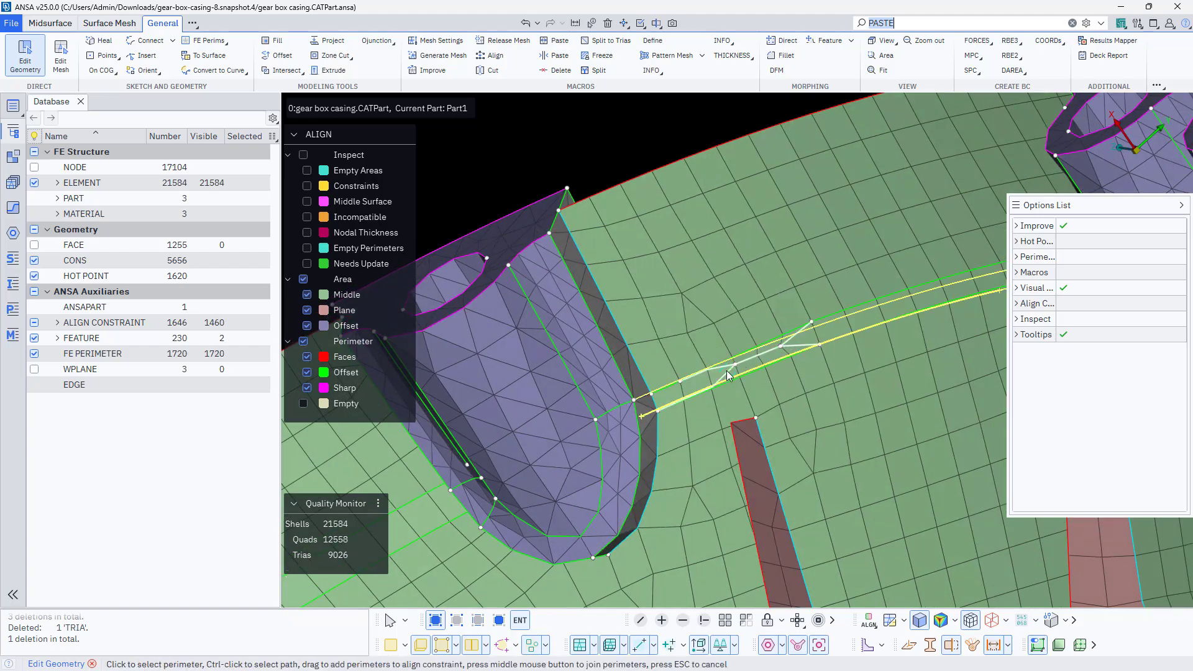
{"action": "middle_click", "coordinate": [725, 372]}
- Select the strip's upper perimeter segments along the curved wall, past the twin boss and along the adjoining flat wall
{"action": "scroll", "coordinate": [717, 389], "scroll_direction": "down", "scroll_amount": 8}
{"action": "left_click_drag", "start_coordinate": [702, 398], "coordinate": [741, 395], "text": "ctrl"}
{"action": "scroll", "coordinate": [727, 367], "scroll_direction": "up", "scroll_amount": 6}
{"action": "left_click", "coordinate": [726, 359]}
{"action": "scroll", "coordinate": [728, 359], "scroll_direction": "down", "scroll_amount": 6}
{"action": "scroll", "coordinate": [788, 348], "scroll_direction": "up", "scroll_amount": 6}
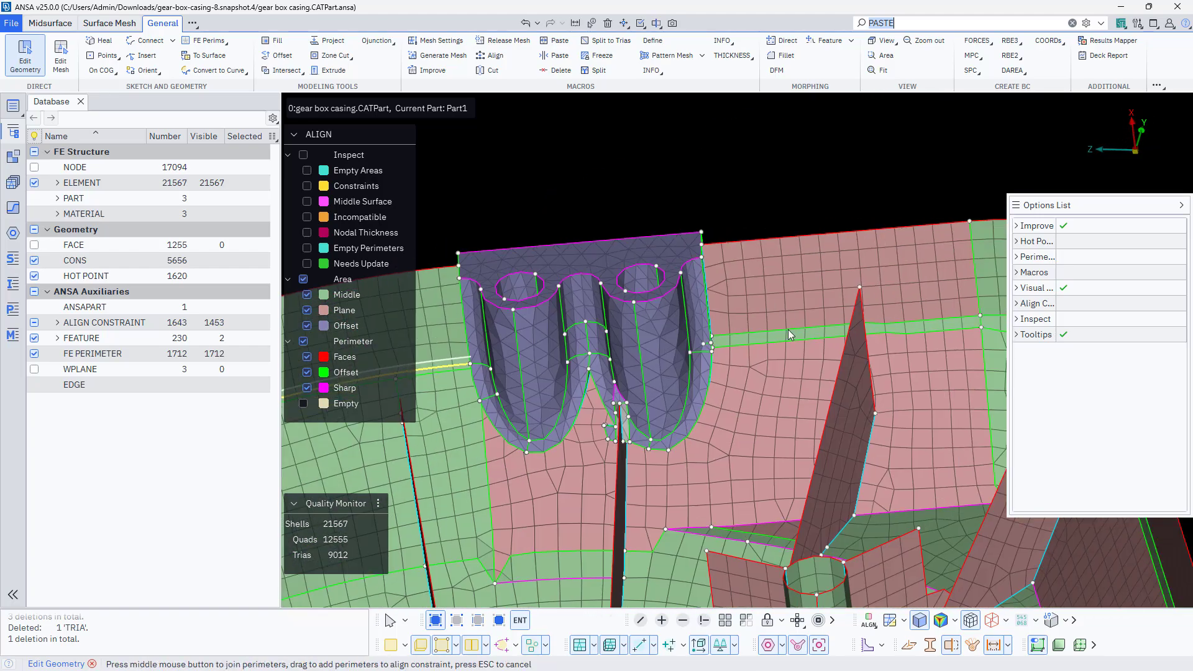
{"action": "left_click", "coordinate": [788, 330]}
{"action": "scroll", "coordinate": [793, 331], "scroll_direction": "down", "scroll_amount": 6}
{"action": "left_click_drag", "start_coordinate": [802, 335], "coordinate": [895, 348], "text": "ctrl"}
{"action": "scroll", "coordinate": [922, 335], "scroll_direction": "down", "scroll_amount": 3}
{"action": "scroll", "coordinate": [721, 292], "scroll_direction": "up", "scroll_amount": 5}
{"action": "scroll", "coordinate": [678, 181], "scroll_direction": "up", "scroll_amount": 5}
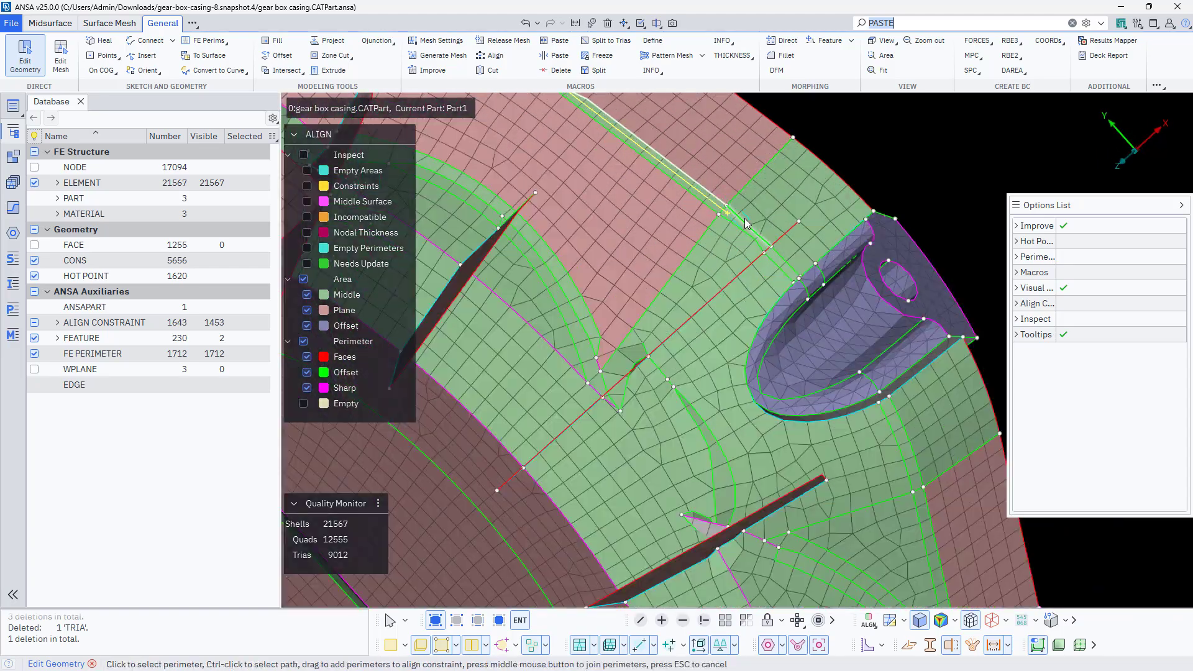
{"action": "left_click_drag", "start_coordinate": [787, 259], "coordinate": [858, 329], "text": "ctrl"}
{"action": "scroll", "coordinate": [851, 348], "scroll_direction": "up", "scroll_amount": 4}
{"action": "left_click", "coordinate": [777, 235]}
{"action": "scroll", "coordinate": [826, 270], "scroll_direction": "down", "scroll_amount": 5}
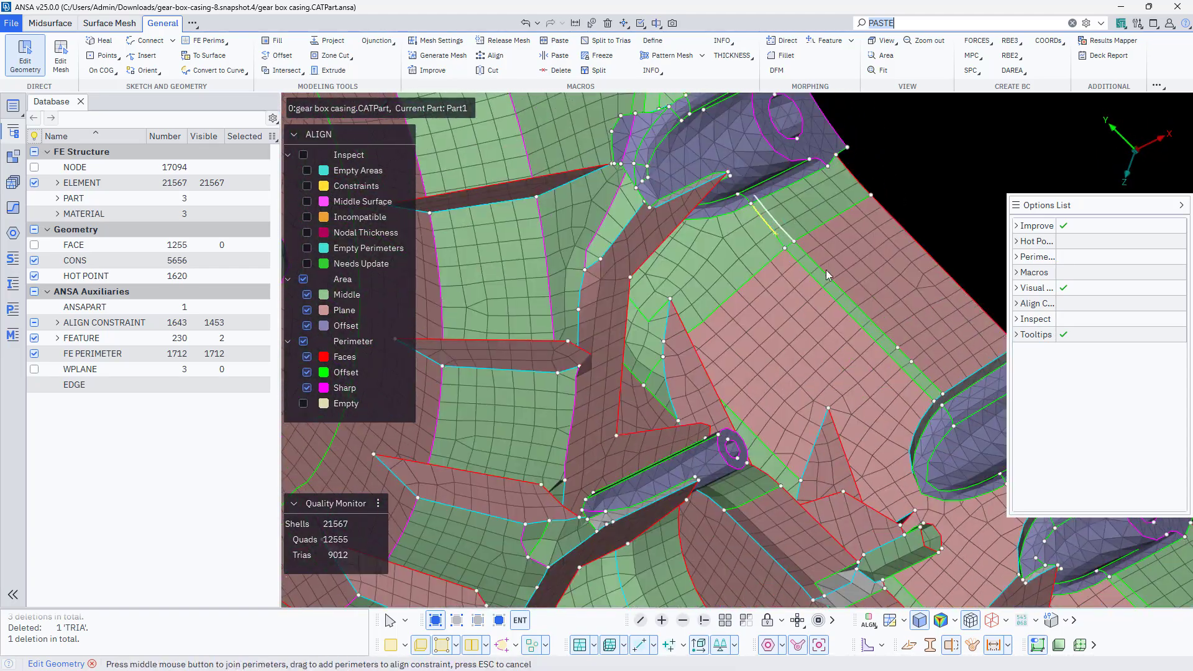
- Add the strip's remaining upper perimeters between and beyond the bosses to the selection and start a Normal-direction Imprint constraint for them
{"action": "scroll", "coordinate": [778, 281], "scroll_direction": "up", "scroll_amount": 5}
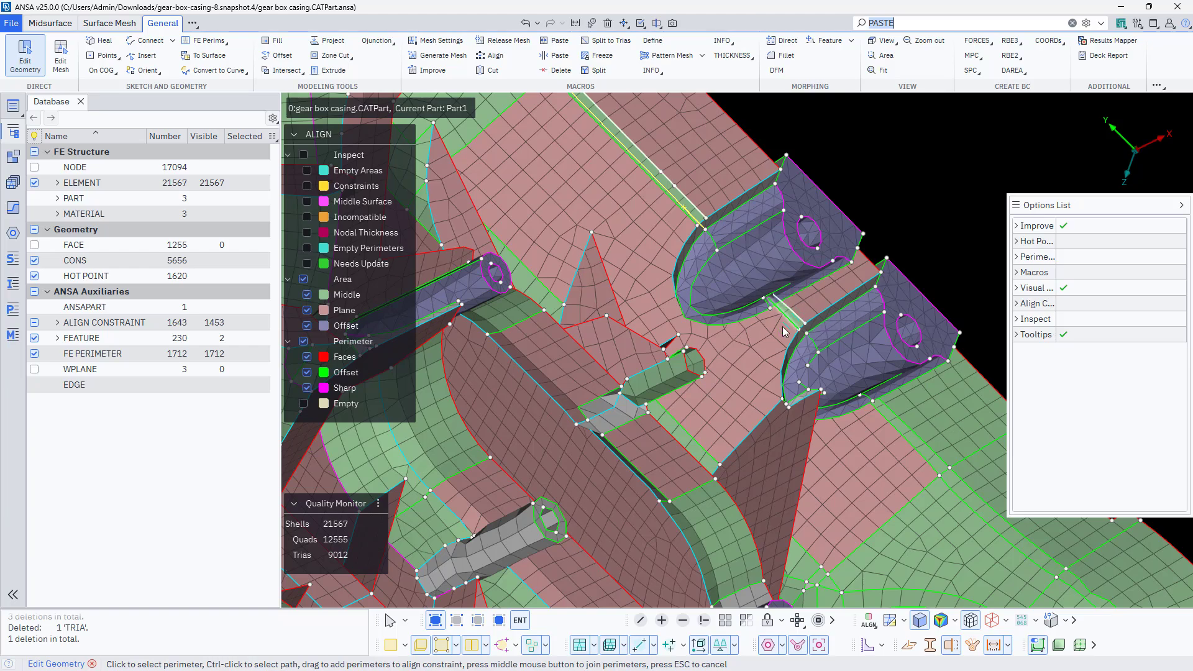
{"action": "left_click", "coordinate": [905, 408]}
{"action": "left_click_drag", "start_coordinate": [782, 327], "coordinate": [771, 360], "text": "ctrl"}
{"action": "scroll", "coordinate": [905, 407], "scroll_direction": "down", "scroll_amount": 5}
{"action": "scroll", "coordinate": [957, 454], "scroll_direction": "up", "scroll_amount": 5}
{"action": "left_click", "coordinate": [761, 289]}
{"action": "left_click", "coordinate": [855, 368]}
{"action": "scroll", "coordinate": [822, 326], "scroll_direction": "down", "scroll_amount": 5}
{"action": "scroll", "coordinate": [836, 394], "scroll_direction": "up", "scroll_amount": 3}
{"action": "right_click", "coordinate": [588, 345]}
{"action": "left_click", "coordinate": [663, 369]}
- Pick the matching CONS to imprint along the wall between and beside the neighbouring bosses
{"action": "scroll", "coordinate": [651, 329], "scroll_direction": "down", "scroll_amount": 5}
{"action": "scroll", "coordinate": [527, 347], "scroll_direction": "up", "scroll_amount": 5}
{"action": "left_click", "coordinate": [625, 345]}
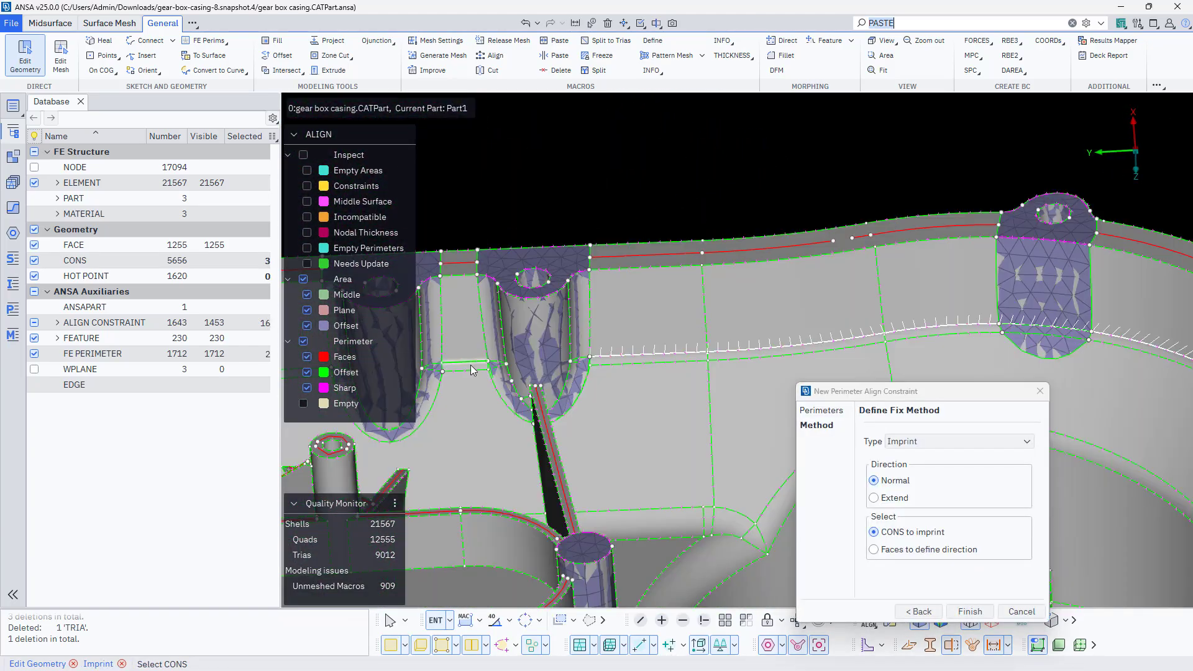
{"action": "left_click", "coordinate": [471, 367]}
{"action": "scroll", "coordinate": [471, 367], "scroll_direction": "down", "scroll_amount": 5}
{"action": "scroll", "coordinate": [621, 348], "scroll_direction": "up", "scroll_amount": 3}
{"action": "left_click", "coordinate": [646, 353]}
{"action": "scroll", "coordinate": [671, 354], "scroll_direction": "down", "scroll_amount": 5}
{"action": "scroll", "coordinate": [591, 354], "scroll_direction": "up", "scroll_amount": 5}
{"action": "left_click", "coordinate": [722, 290]}
{"action": "left_click", "coordinate": [591, 227]}
{"action": "scroll", "coordinate": [591, 226], "scroll_direction": "down", "scroll_amount": 5}
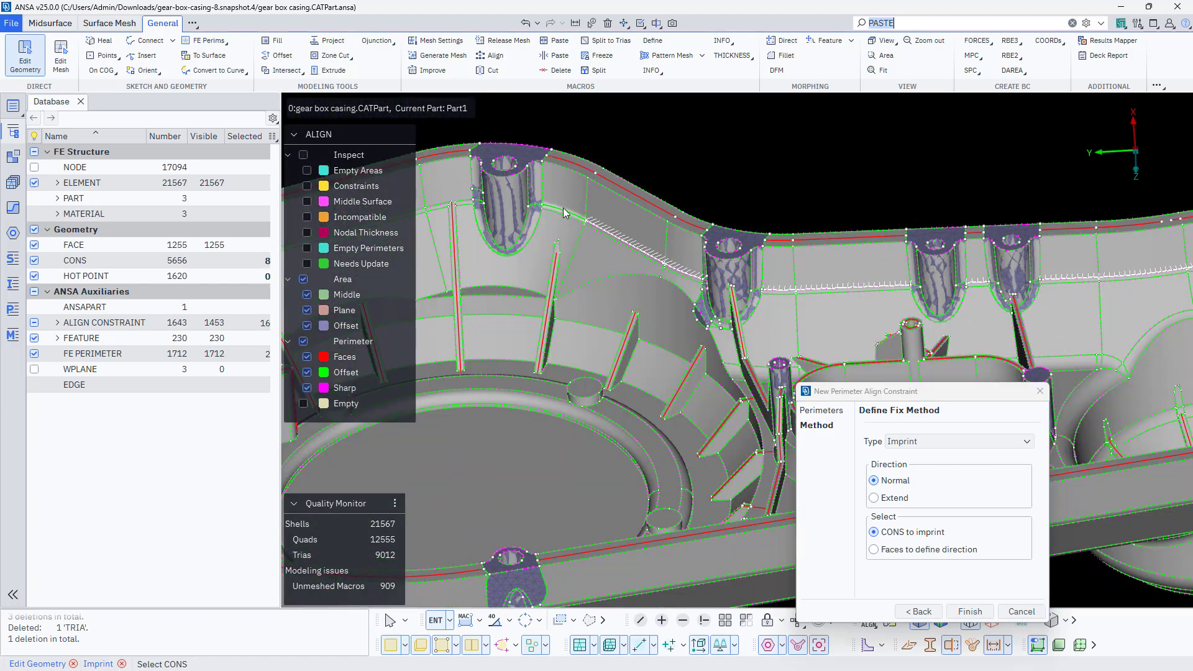
- Pick the matching CONS to imprint along the curved wall and up to the next boss
{"action": "left_click", "coordinate": [563, 207]}
{"action": "scroll", "coordinate": [563, 208], "scroll_direction": "up", "scroll_amount": 5}
{"action": "left_click", "coordinate": [762, 242]}
{"action": "left_click", "coordinate": [698, 245]}
{"action": "scroll", "coordinate": [702, 284], "scroll_direction": "down", "scroll_amount": 5}
{"action": "scroll", "coordinate": [701, 261], "scroll_direction": "down", "scroll_amount": 5}
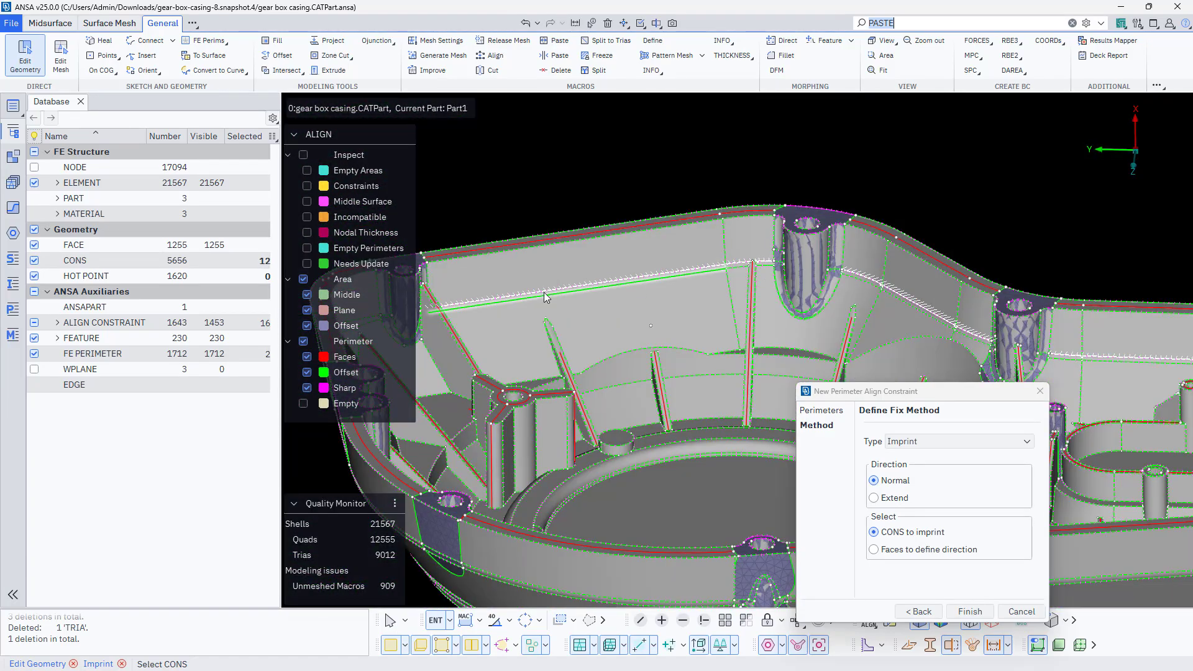
- Pick the remaining CONS along the long straight wall and around the adjoining corner and bosses, and complete the Imprint constraint
{"action": "left_click_drag", "start_coordinate": [543, 292], "coordinate": [584, 323], "text": "ctrl"}
{"action": "scroll", "coordinate": [596, 310], "scroll_direction": "up", "scroll_amount": 4}
{"action": "left_click", "coordinate": [674, 299]}
{"action": "left_click", "coordinate": [585, 356]}
{"action": "left_click_drag", "start_coordinate": [675, 300], "coordinate": [696, 311], "text": "ctrl"}
{"action": "scroll", "coordinate": [584, 356], "scroll_direction": "down", "scroll_amount": 4}
{"action": "scroll", "coordinate": [696, 329], "scroll_direction": "up", "scroll_amount": 4}
{"action": "left_click", "coordinate": [716, 325]}
{"action": "scroll", "coordinate": [708, 329], "scroll_direction": "down", "scroll_amount": 4}
{"action": "scroll", "coordinate": [655, 333], "scroll_direction": "up", "scroll_amount": 3}
{"action": "left_click", "coordinate": [655, 333]}
{"action": "scroll", "coordinate": [646, 342], "scroll_direction": "down", "scroll_amount": 4}
{"action": "left_click", "coordinate": [581, 420]}
{"action": "scroll", "coordinate": [585, 416], "scroll_direction": "down", "scroll_amount": 4}
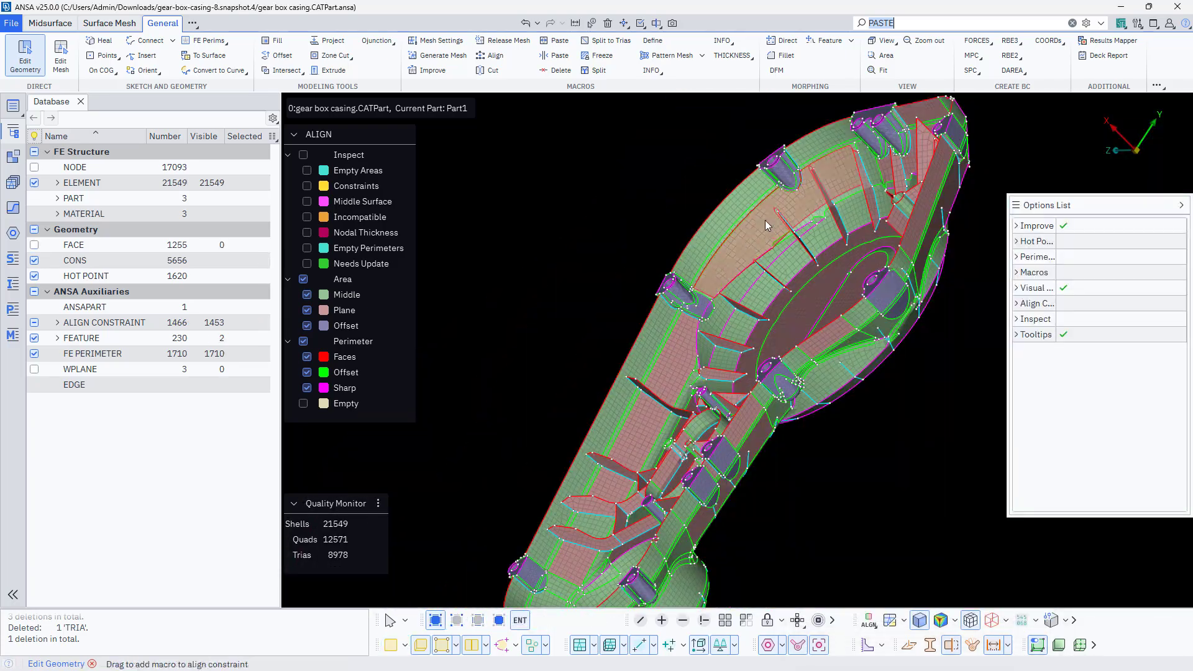
- Select the strip's lower perimeters along the wall beside and between the twin bosses and on the adjoining curved wall
{"action": "left_click_drag", "start_coordinate": [766, 220], "coordinate": [736, 294], "text": "ctrl"}
{"action": "scroll", "coordinate": [732, 299], "scroll_direction": "up", "scroll_amount": 5}
{"action": "scroll", "coordinate": [730, 299], "scroll_direction": "down", "scroll_amount": 4}
{"action": "scroll", "coordinate": [808, 299], "scroll_direction": "up", "scroll_amount": 5}
{"action": "right_click", "coordinate": [866, 312]}
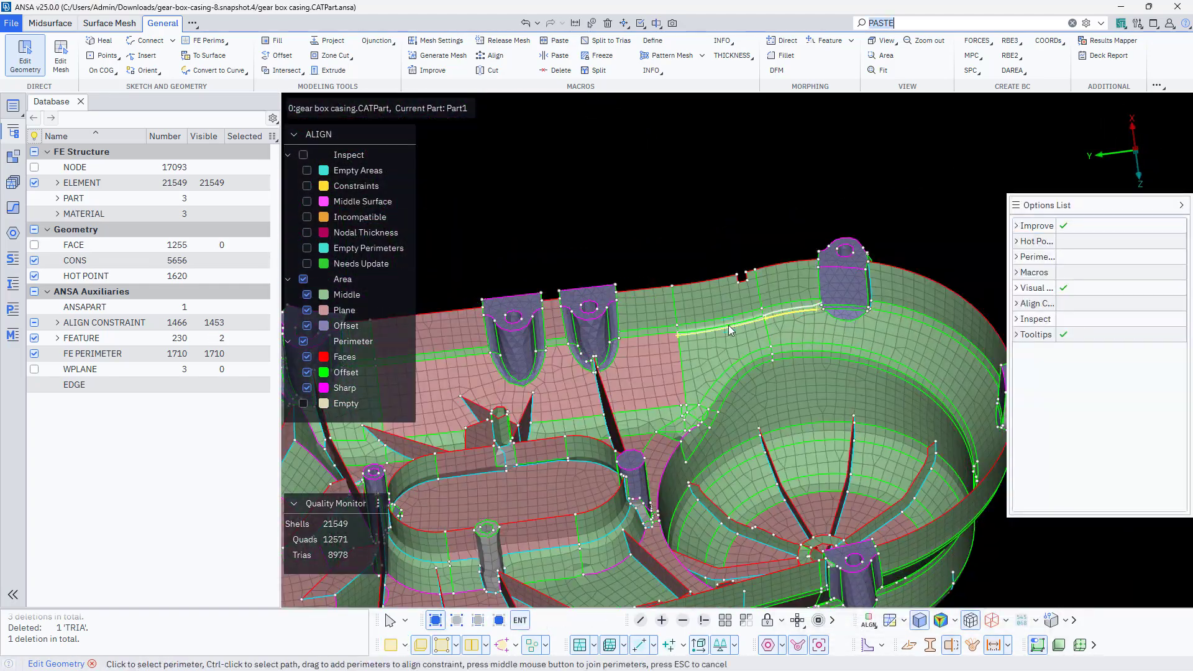
{"action": "left_click", "coordinate": [648, 332]}
{"action": "scroll", "coordinate": [525, 331], "scroll_direction": "up", "scroll_amount": 3}
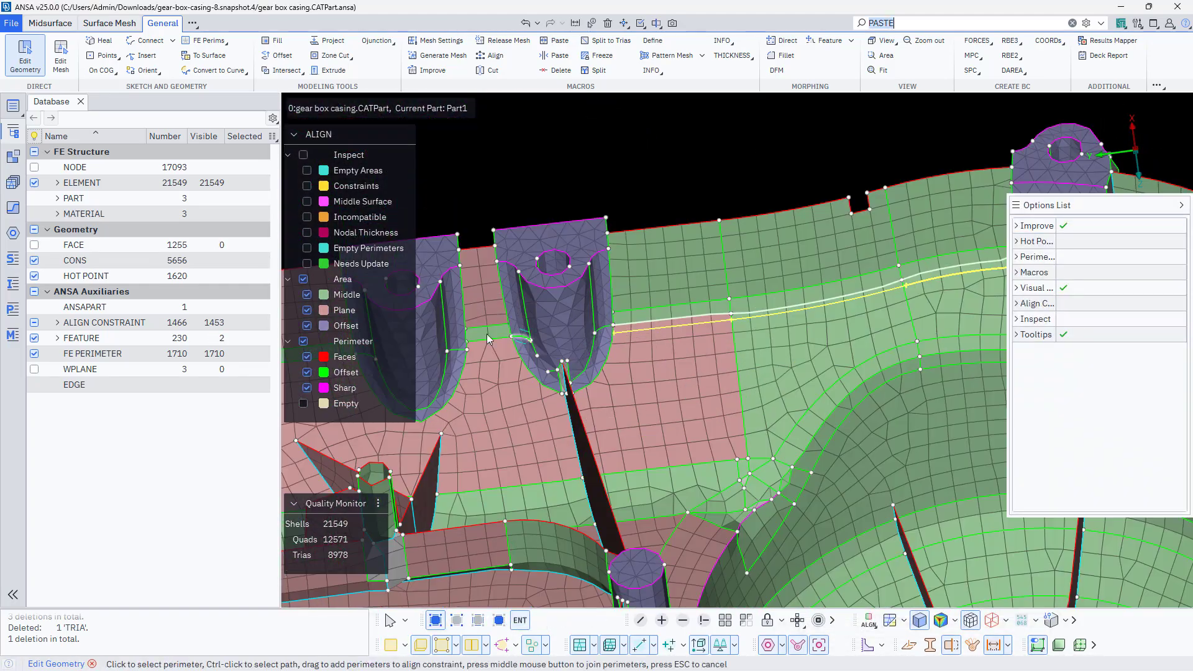
{"action": "left_click", "coordinate": [525, 332]}
{"action": "scroll", "coordinate": [733, 329], "scroll_direction": "down", "scroll_amount": 3}
{"action": "scroll", "coordinate": [535, 362], "scroll_direction": "up", "scroll_amount": 4}
{"action": "left_click", "coordinate": [528, 359]}
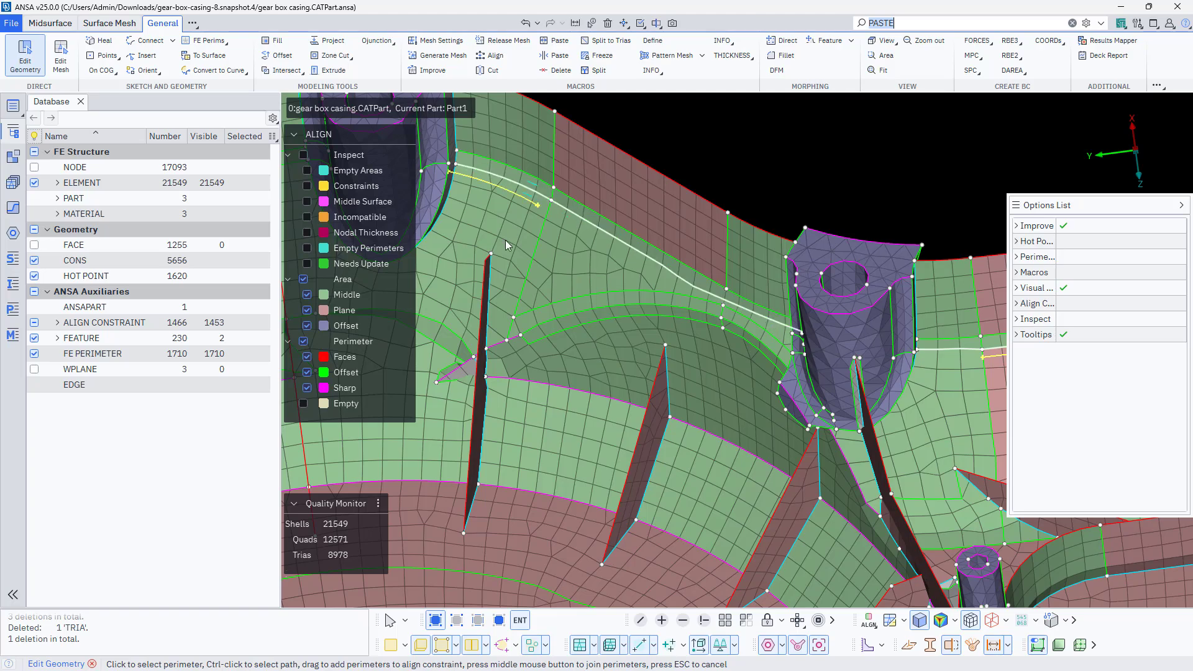
- Add the strip's lower perimeters along the long straight wall, around the corner boss and along the rounded end to the selection
{"action": "scroll", "coordinate": [818, 210], "scroll_direction": "down", "scroll_amount": 3}
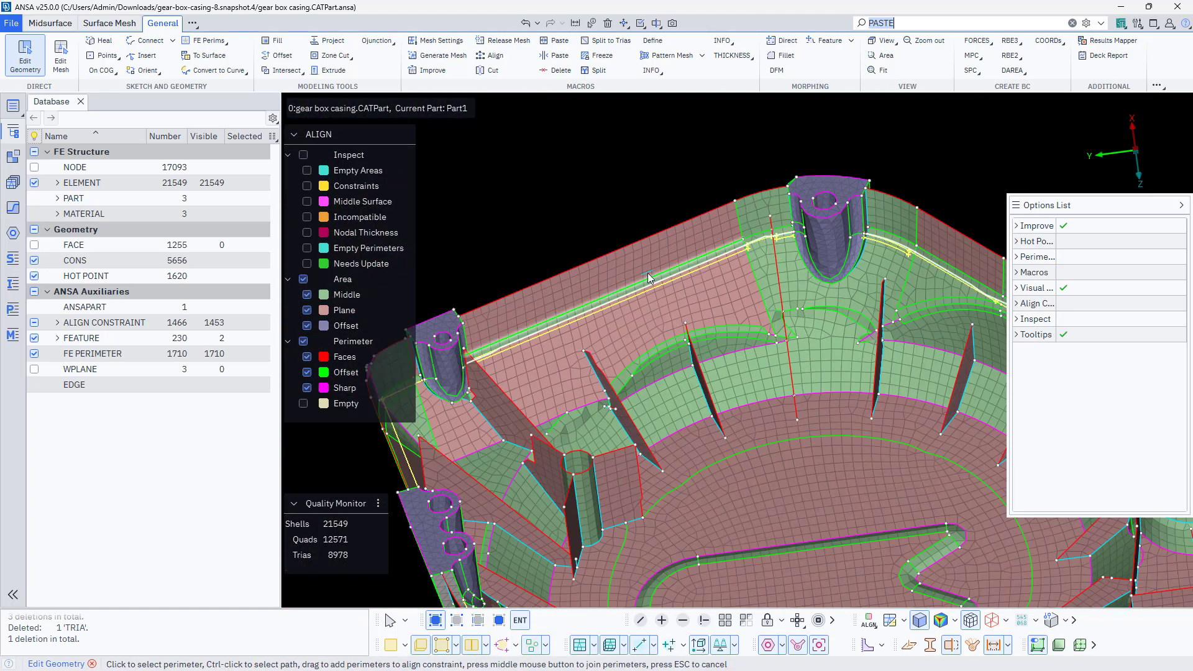
{"action": "scroll", "coordinate": [750, 261], "scroll_direction": "up", "scroll_amount": 5}
{"action": "scroll", "coordinate": [646, 306], "scroll_direction": "down", "scroll_amount": 5}
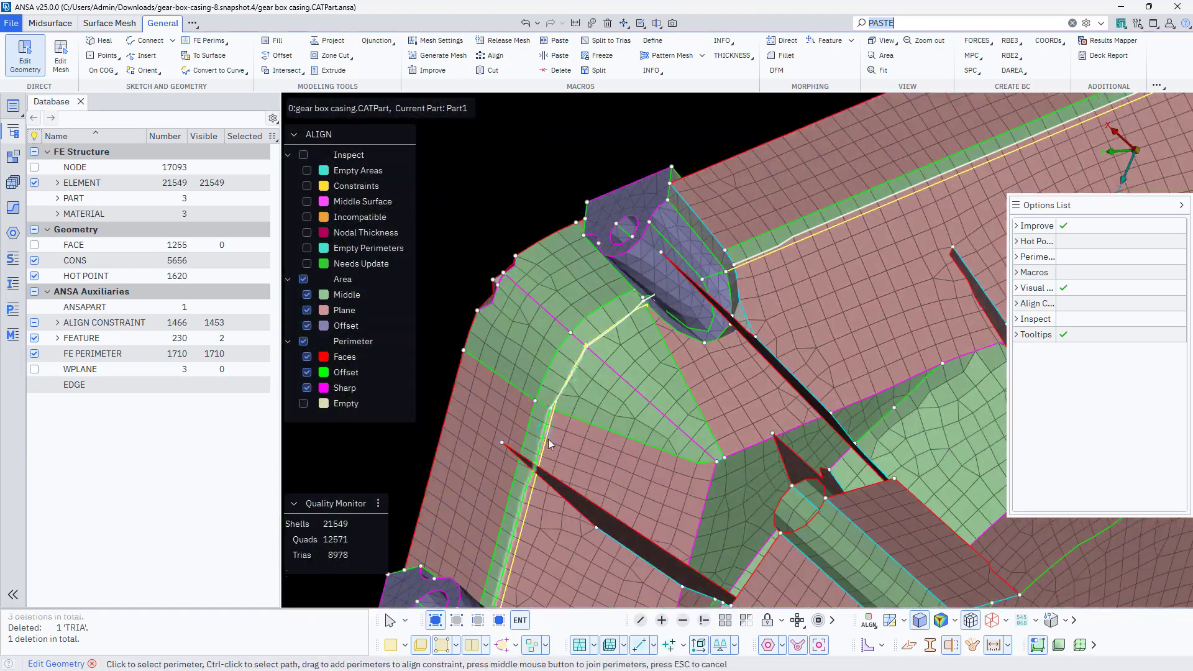
{"action": "scroll", "coordinate": [558, 441], "scroll_direction": "down", "scroll_amount": 2}
{"action": "scroll", "coordinate": [661, 367], "scroll_direction": "up", "scroll_amount": 2}
{"action": "scroll", "coordinate": [662, 367], "scroll_direction": "up", "scroll_amount": 2}
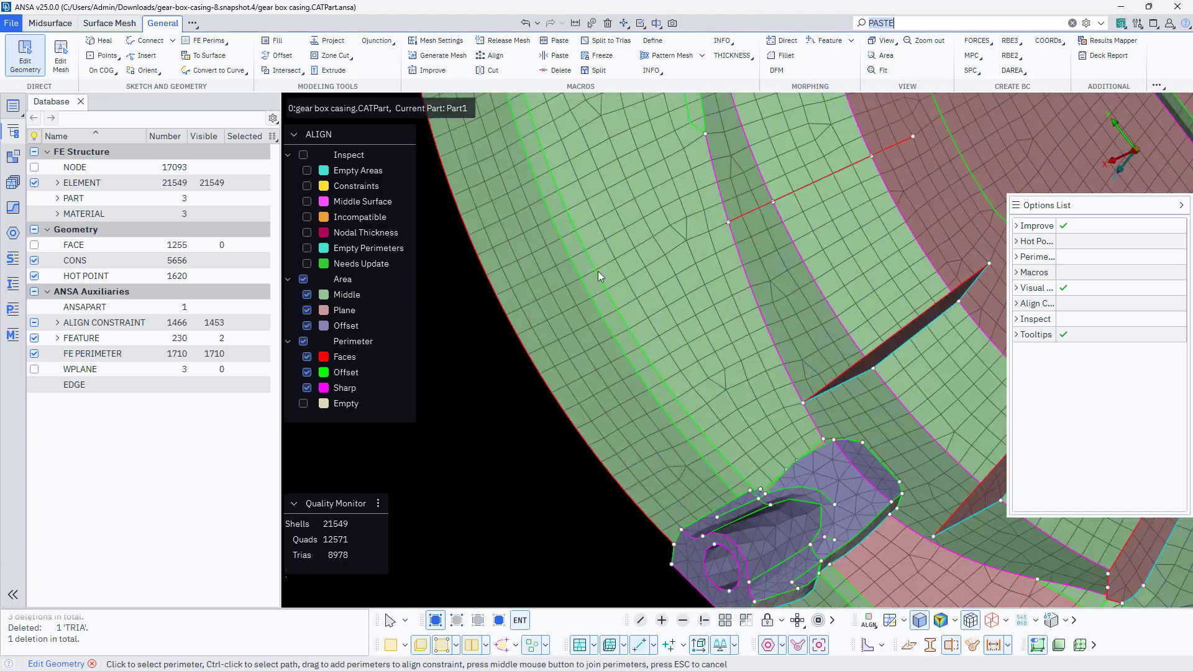
{"action": "scroll", "coordinate": [598, 271], "scroll_direction": "down", "scroll_amount": 5}
{"action": "scroll", "coordinate": [736, 268], "scroll_direction": "up", "scroll_amount": 6}
- Start a Normal-direction Imprint constraint for the selected lower perimeters, using CONS to imprint, and pick the first matching CONS
{"action": "right_click", "coordinate": [736, 268]}
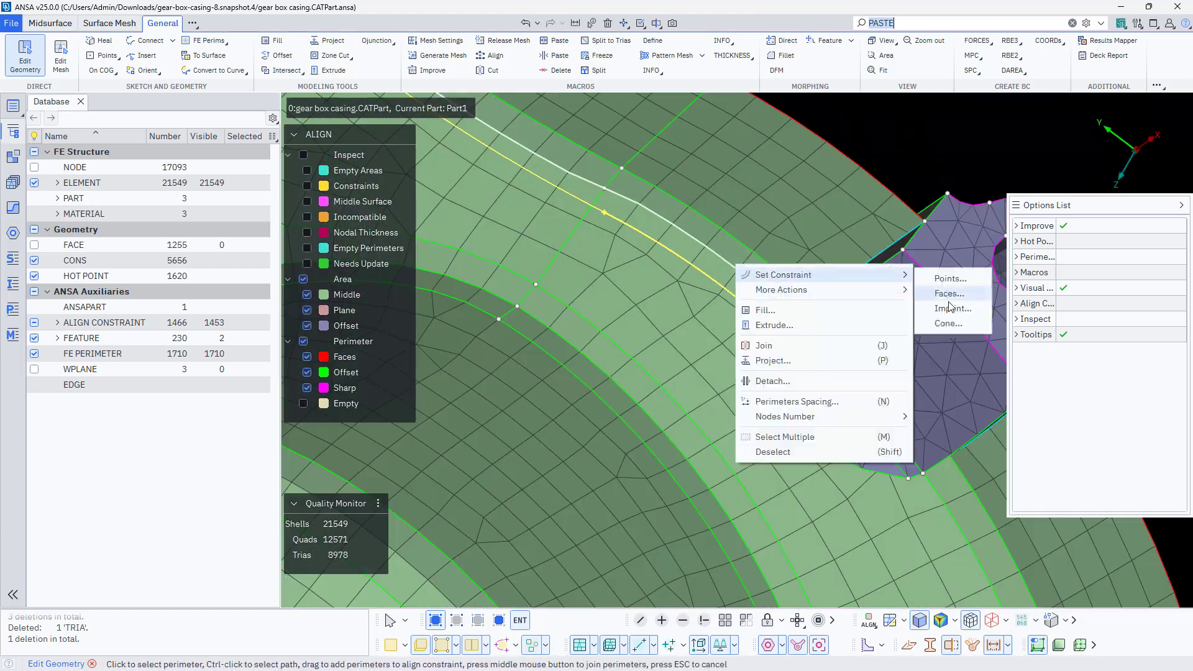
{"action": "left_click", "coordinate": [948, 308]}
{"action": "left_click", "coordinate": [596, 323]}
{"action": "scroll", "coordinate": [527, 336], "scroll_direction": "up", "scroll_amount": 4}
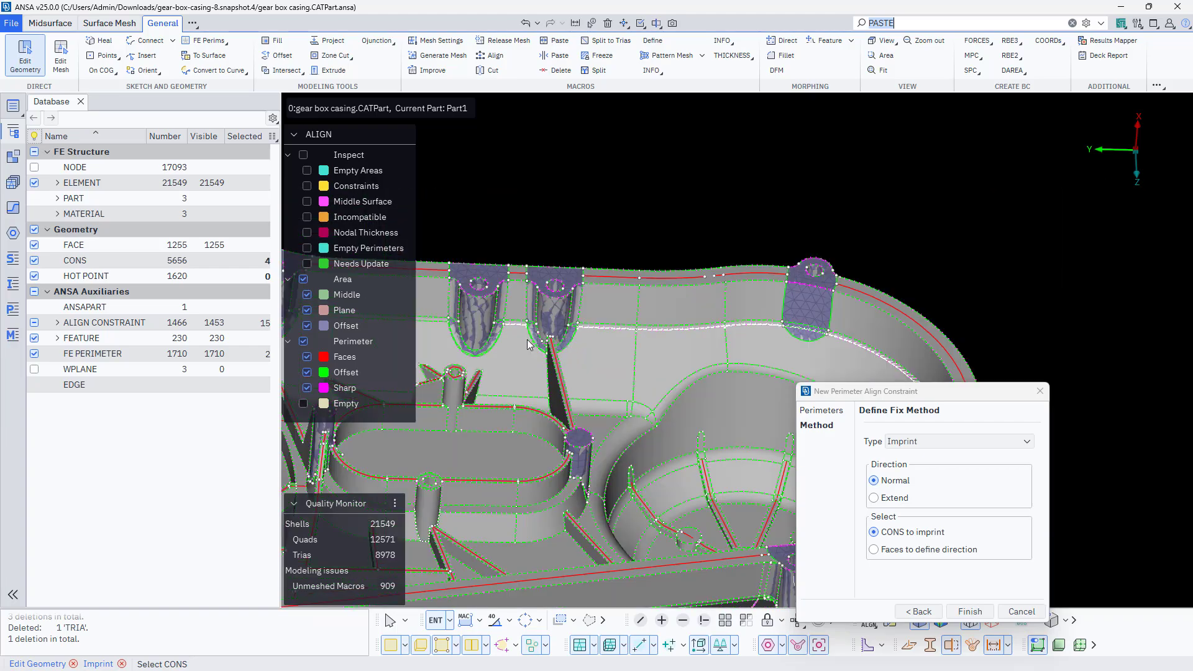
- Pick the matching lower CONS to imprint between and beside the twin bosses and towards the curved wall
{"action": "left_click", "coordinate": [528, 335]}
{"action": "scroll", "coordinate": [466, 329], "scroll_direction": "up", "scroll_amount": 5}
{"action": "left_click", "coordinate": [656, 328]}
{"action": "left_click", "coordinate": [606, 326]}
{"action": "scroll", "coordinate": [602, 328], "scroll_direction": "down", "scroll_amount": 5}
{"action": "scroll", "coordinate": [526, 356], "scroll_direction": "up", "scroll_amount": 4}
{"action": "left_click", "coordinate": [566, 333]}
{"action": "scroll", "coordinate": [497, 326], "scroll_direction": "down", "scroll_amount": 5}
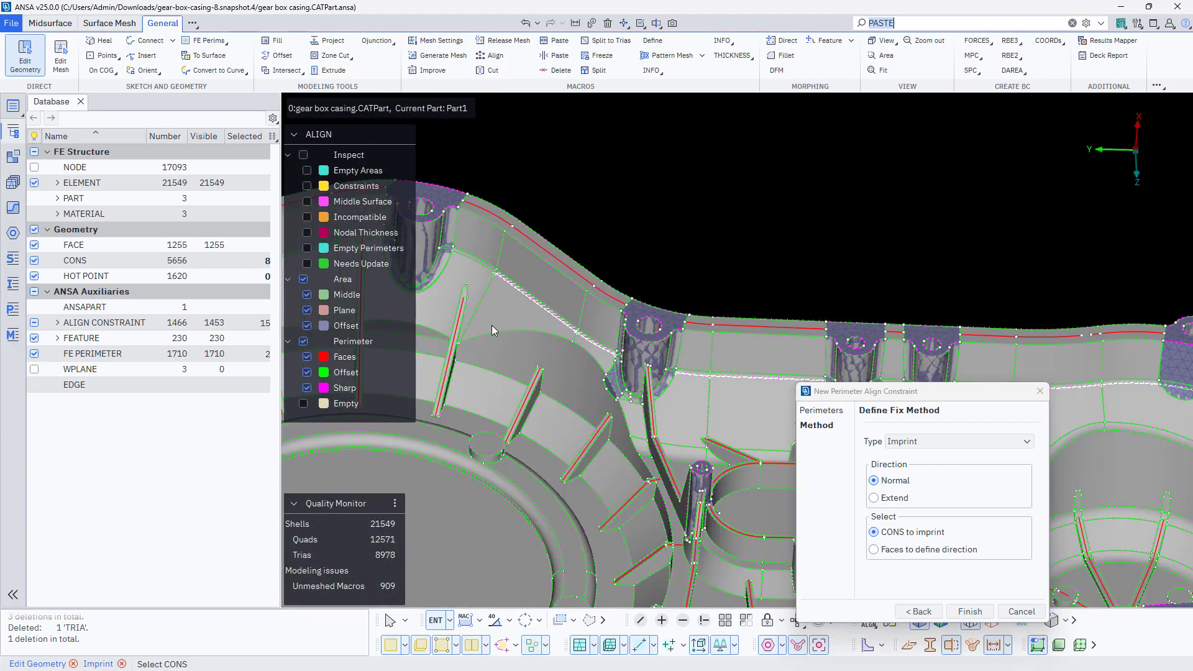
- Pick the matching lower CONS along the curved wall and the long straight wall up to the corner boss
{"action": "scroll", "coordinate": [498, 328], "scroll_direction": "up", "scroll_amount": 5}
{"action": "left_click", "coordinate": [535, 336]}
{"action": "scroll", "coordinate": [541, 335], "scroll_direction": "down", "scroll_amount": 4}
{"action": "scroll", "coordinate": [633, 339], "scroll_direction": "up", "scroll_amount": 4}
{"action": "left_click", "coordinate": [646, 339]}
{"action": "scroll", "coordinate": [733, 349], "scroll_direction": "down", "scroll_amount": 4}
{"action": "left_click_drag", "start_coordinate": [785, 356], "coordinate": [702, 373], "text": "ctrl"}
{"action": "scroll", "coordinate": [584, 386], "scroll_direction": "up", "scroll_amount": 4}
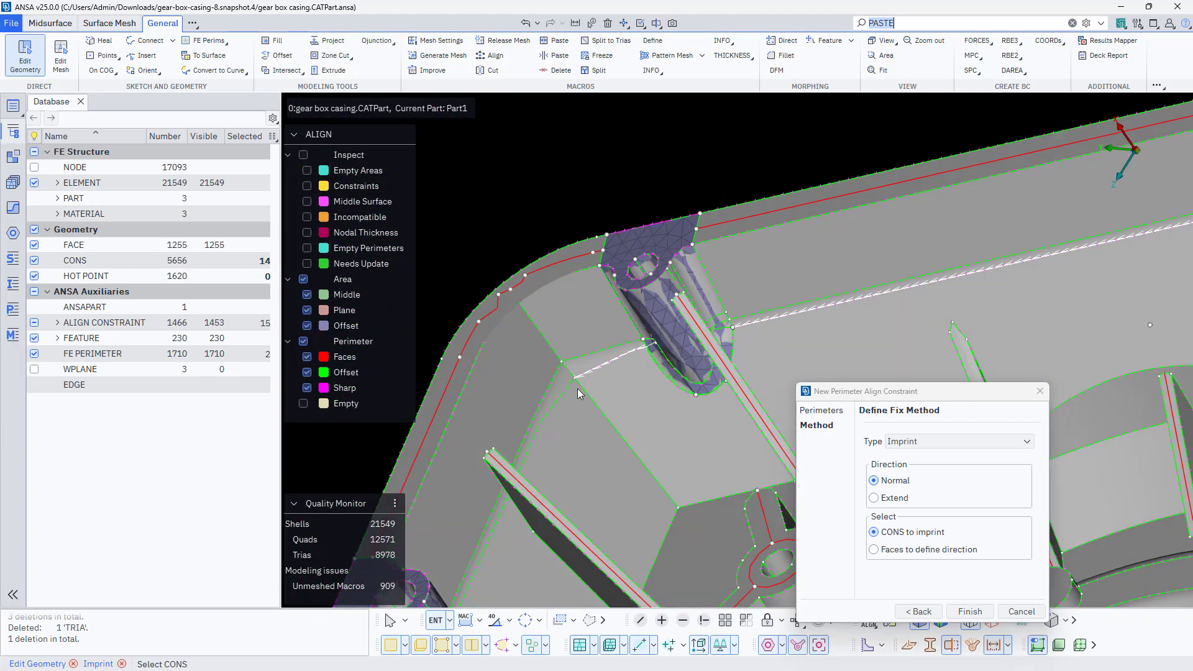
- Pick the matching lower CONS past the corner boss and along the wall between the bosses leading to the rounded end
{"action": "left_click", "coordinate": [577, 389]}
{"action": "scroll", "coordinate": [609, 404], "scroll_direction": "down", "scroll_amount": 4}
{"action": "scroll", "coordinate": [572, 475], "scroll_direction": "up", "scroll_amount": 4}
{"action": "left_click", "coordinate": [565, 508]}
{"action": "middle_click_drag", "start_coordinate": [525, 591], "coordinate": [628, 376], "text": "ctrl"}
{"action": "left_click", "coordinate": [628, 375]}
{"action": "scroll", "coordinate": [629, 377], "scroll_direction": "down", "scroll_amount": 4}
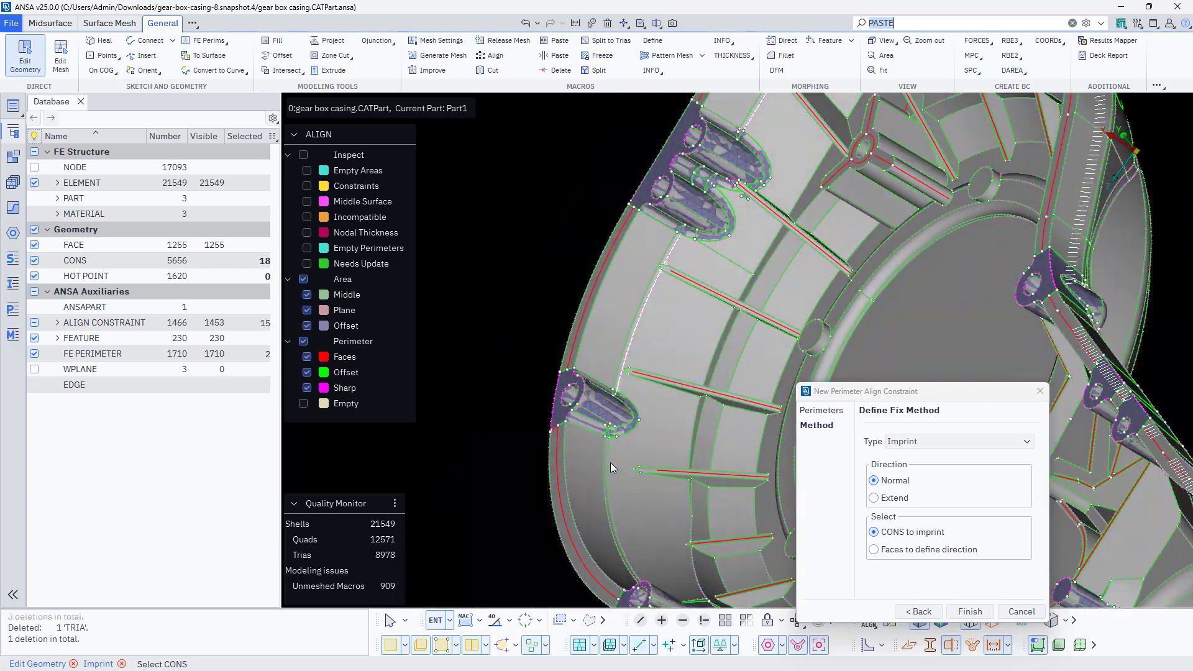
{"action": "scroll", "coordinate": [628, 487], "scroll_direction": "up", "scroll_amount": 4}
{"action": "scroll", "coordinate": [629, 486], "scroll_direction": "down", "scroll_amount": 3}
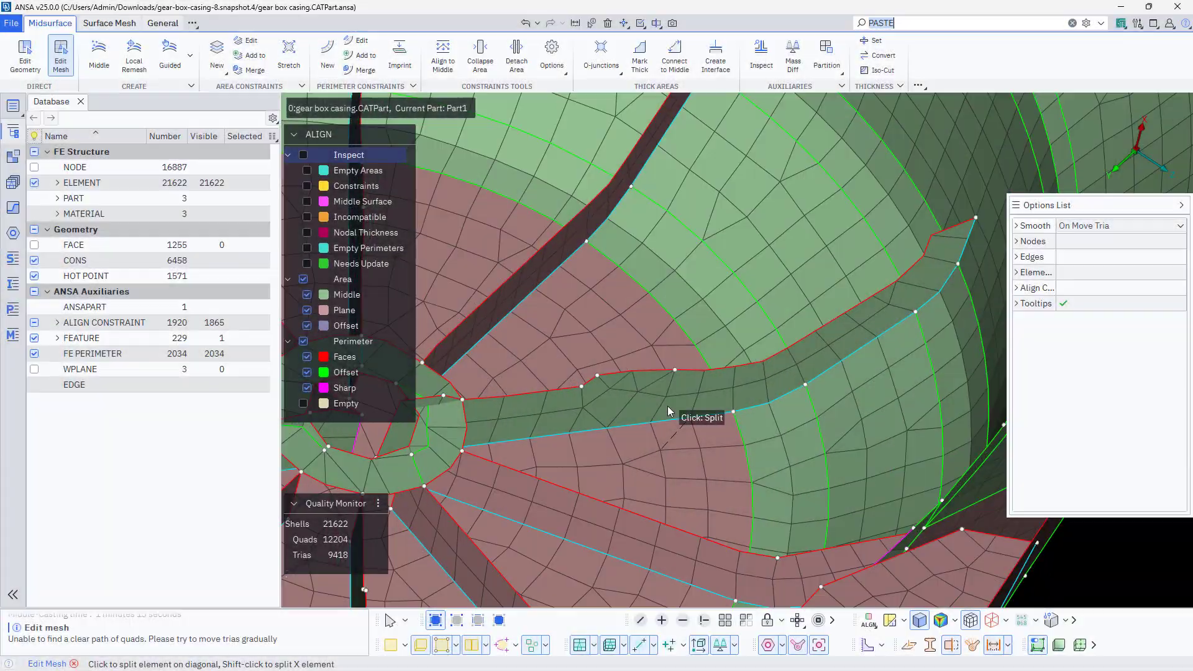
- Compare the rib's mesh with its round boss geometry, and add the boss's offset top perimeters to the adjoining rib segment's align constraint
{"action": "scroll", "coordinate": [655, 495], "scroll_direction": "up", "scroll_amount": 2}
{"action": "middle_click_drag", "start_coordinate": [655, 495], "coordinate": [666, 515], "text": "ctrl"}
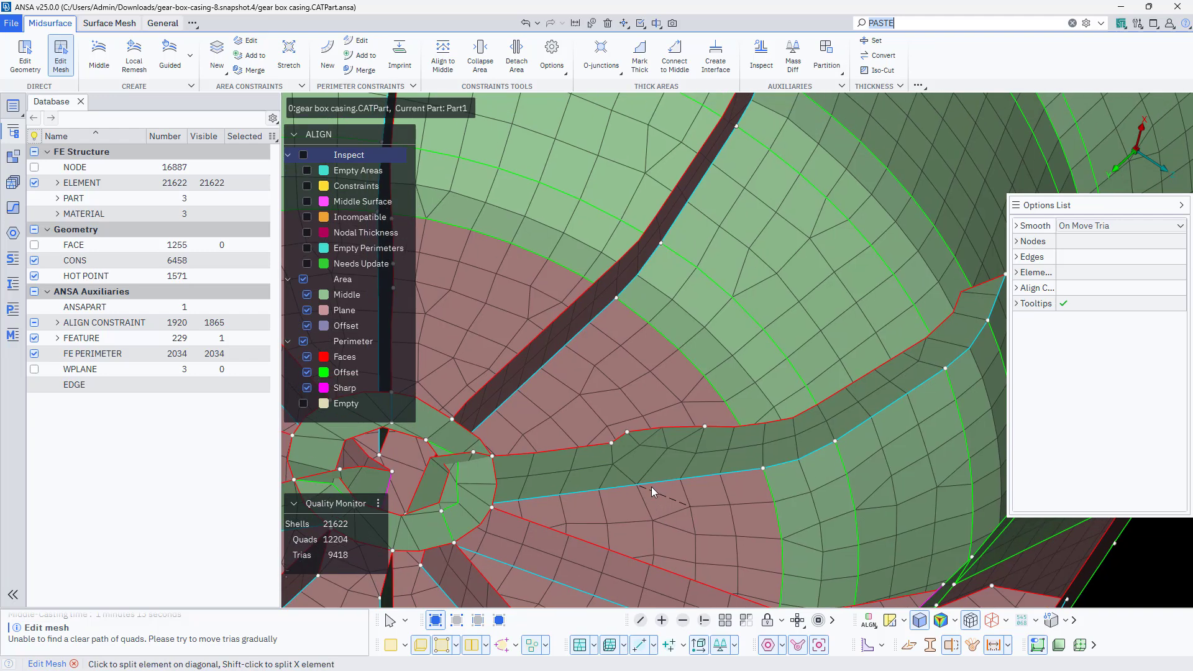
{"action": "left_click", "coordinate": [390, 646]}
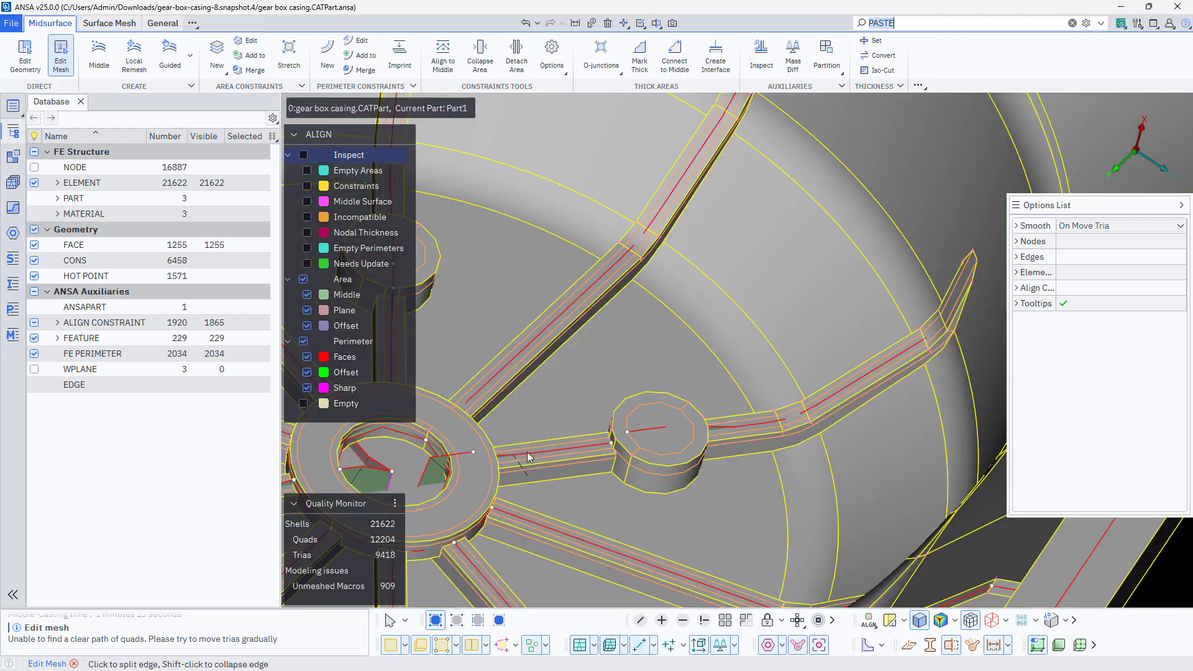
{"action": "scroll", "coordinate": [632, 440], "scroll_direction": "up", "scroll_amount": 4}
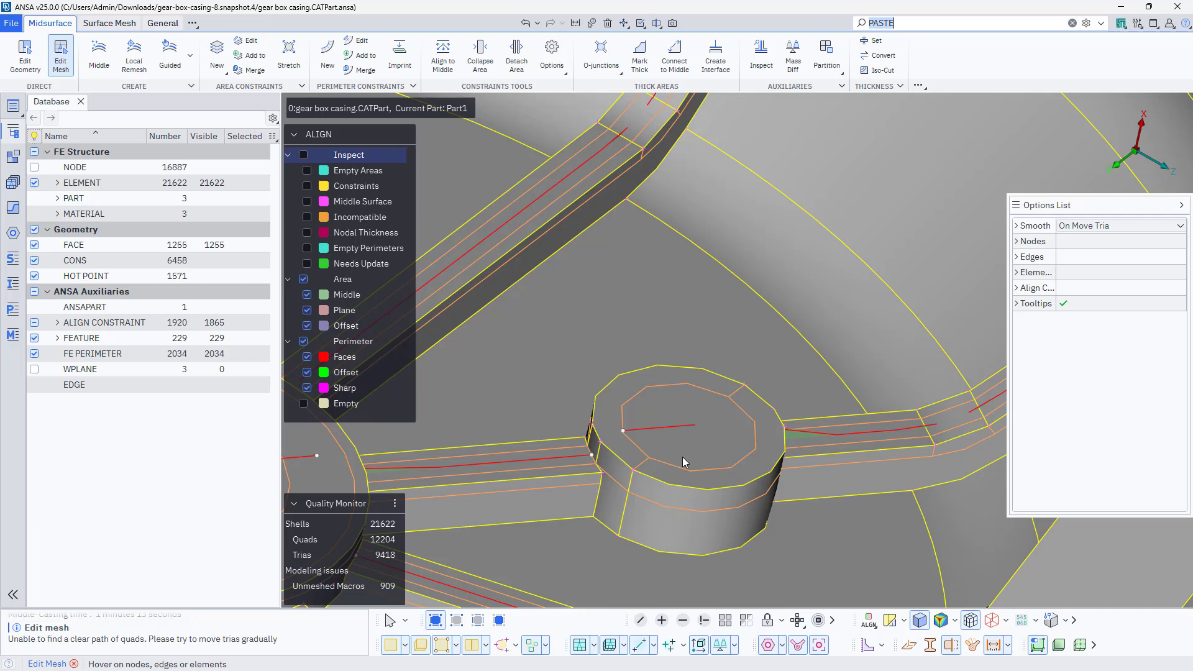
{"action": "left_click", "coordinate": [390, 646]}
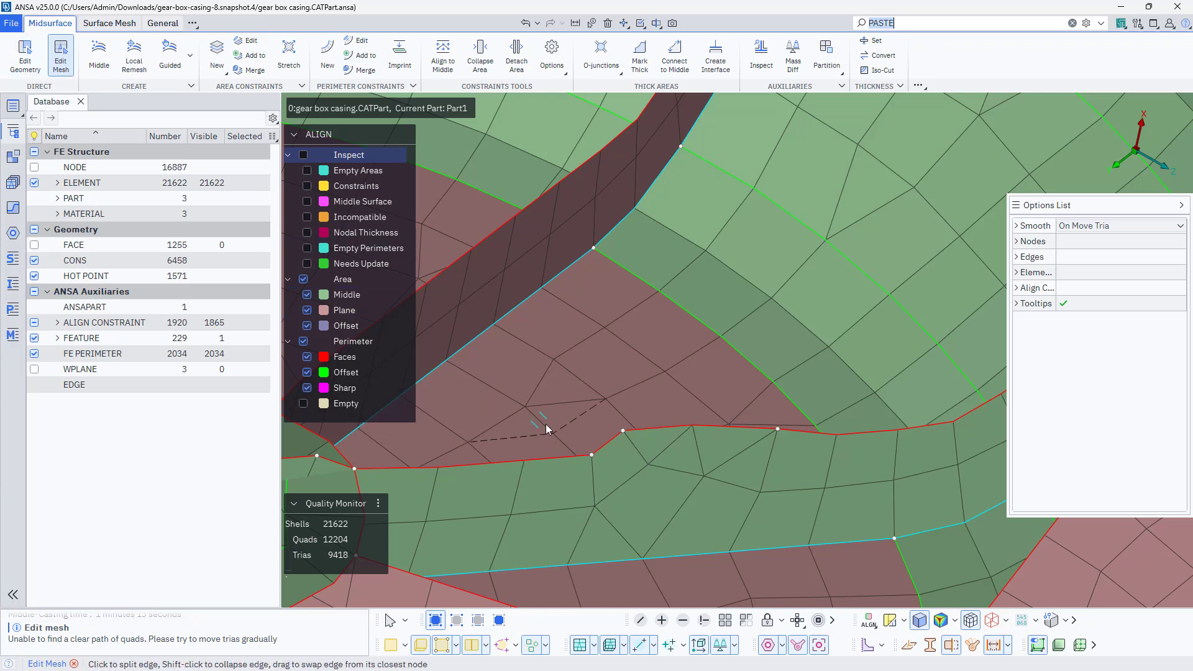
{"action": "key", "text": "Tab"}
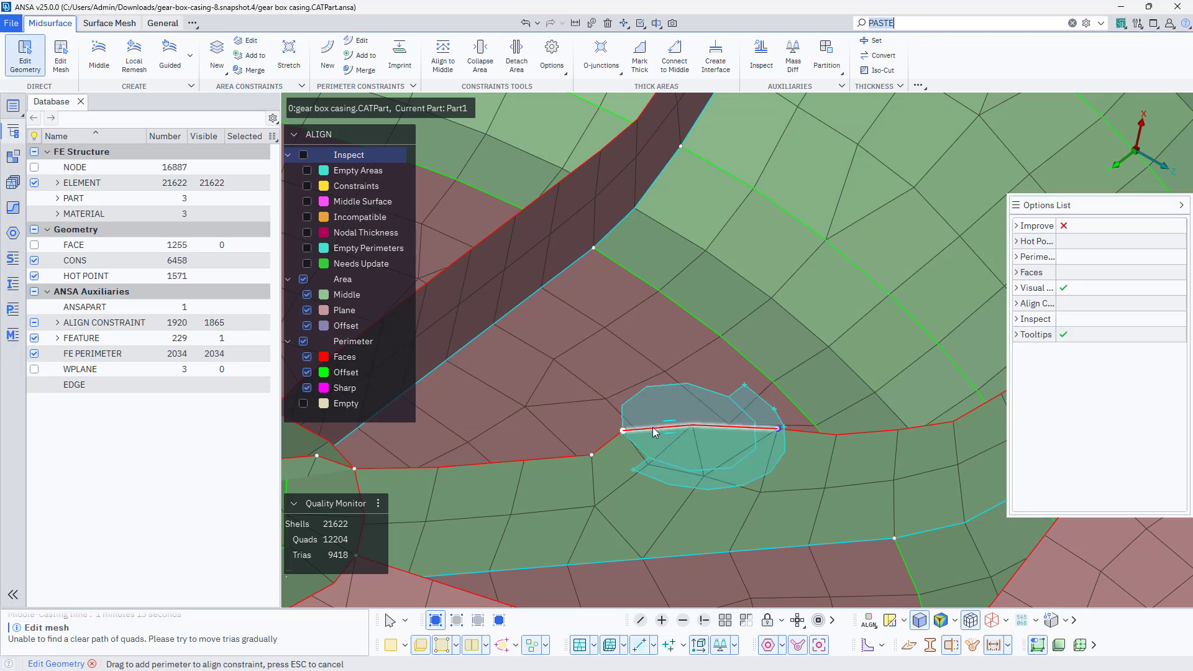
{"action": "left_click_drag", "start_coordinate": [642, 430], "coordinate": [555, 458]}
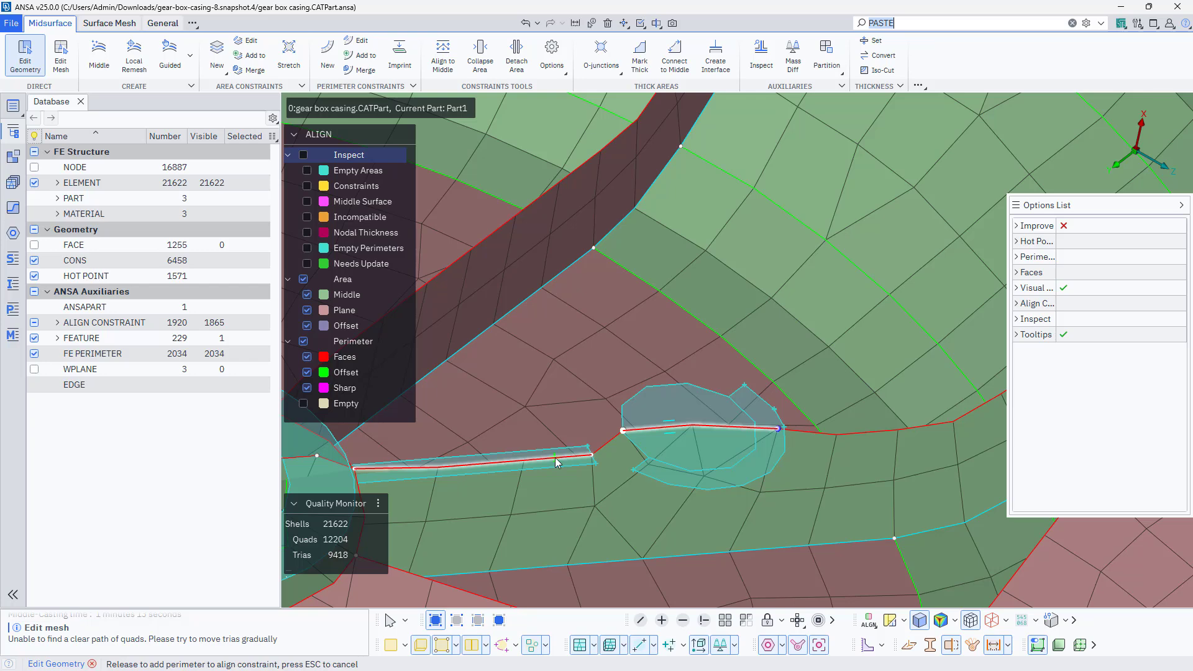
{"action": "left_click_drag", "start_coordinate": [554, 457], "coordinate": [555, 457]}
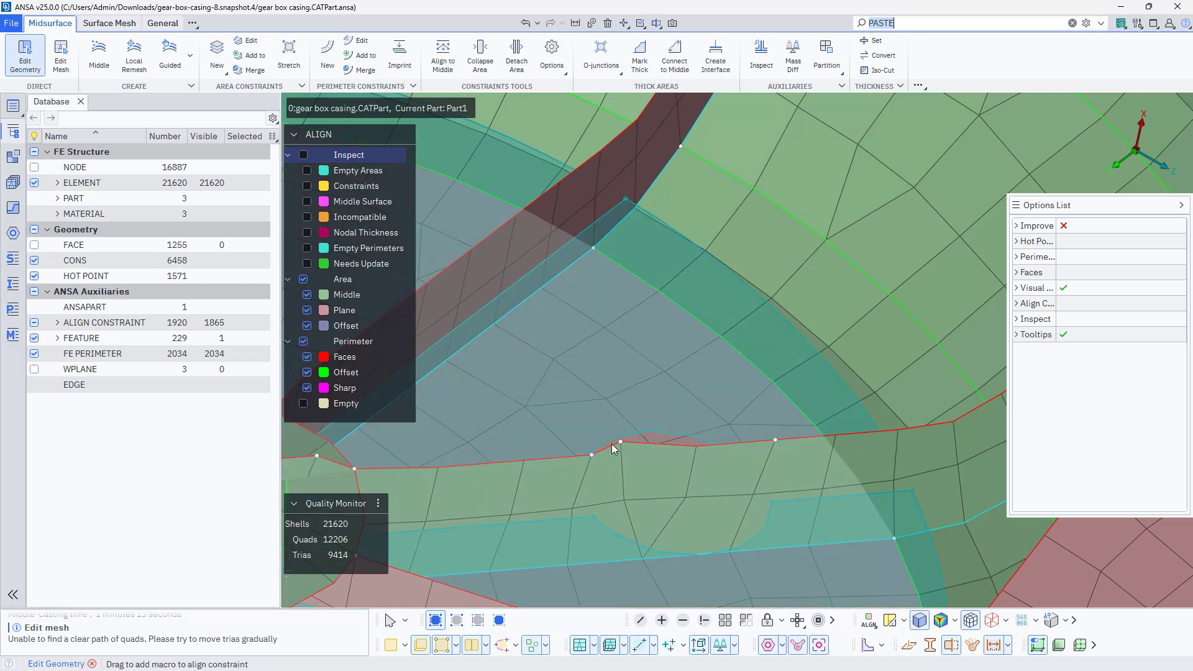
{"action": "left_click_drag", "start_coordinate": [604, 447], "coordinate": [547, 457]}
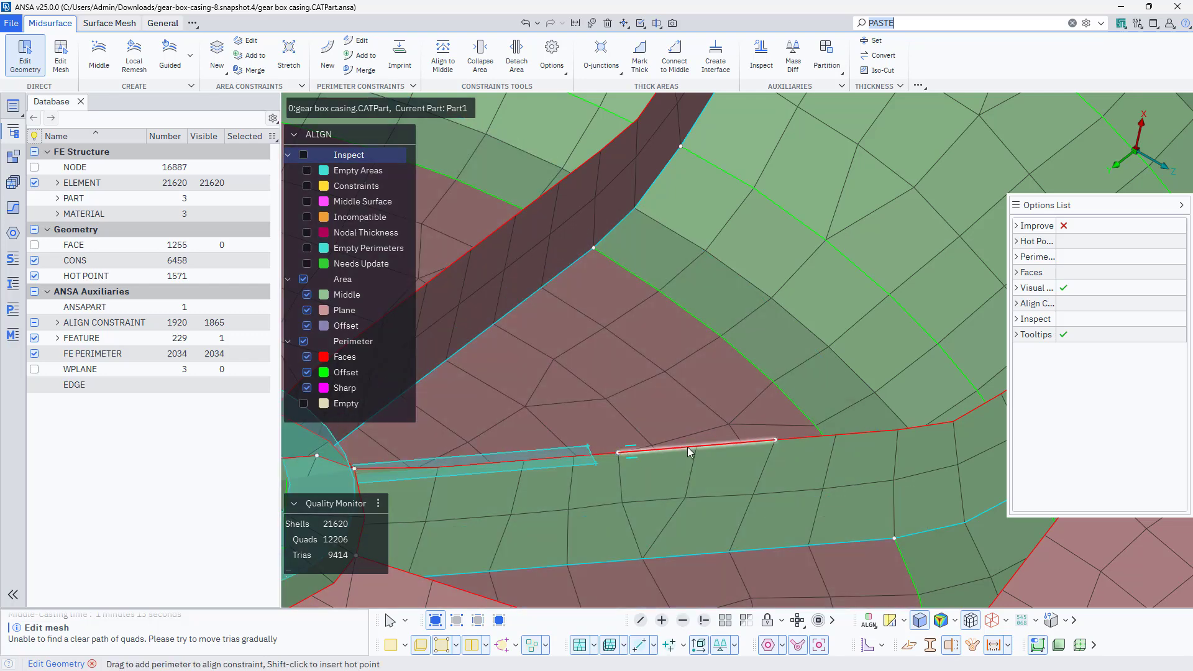
- Join the aligned top perimeters of the rib across the round boss into one continuous perimeter
{"action": "left_click", "coordinate": [617, 454]}
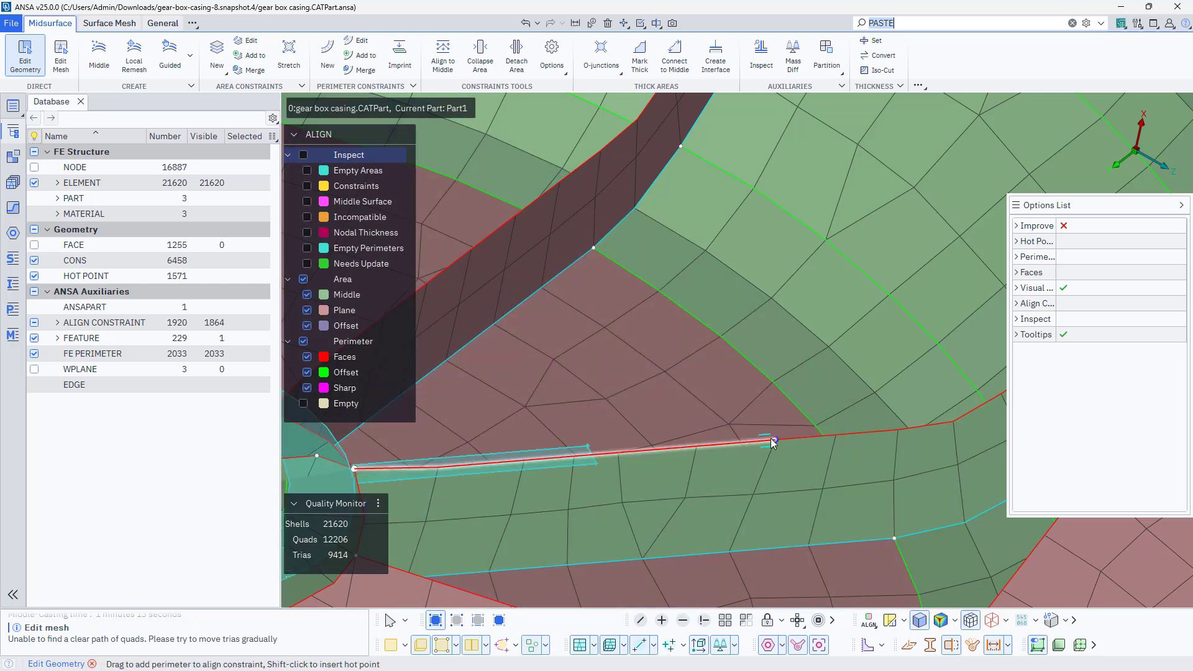
{"action": "left_click", "coordinate": [773, 443]}
{"action": "scroll", "coordinate": [665, 488], "scroll_direction": "down", "scroll_amount": 3}
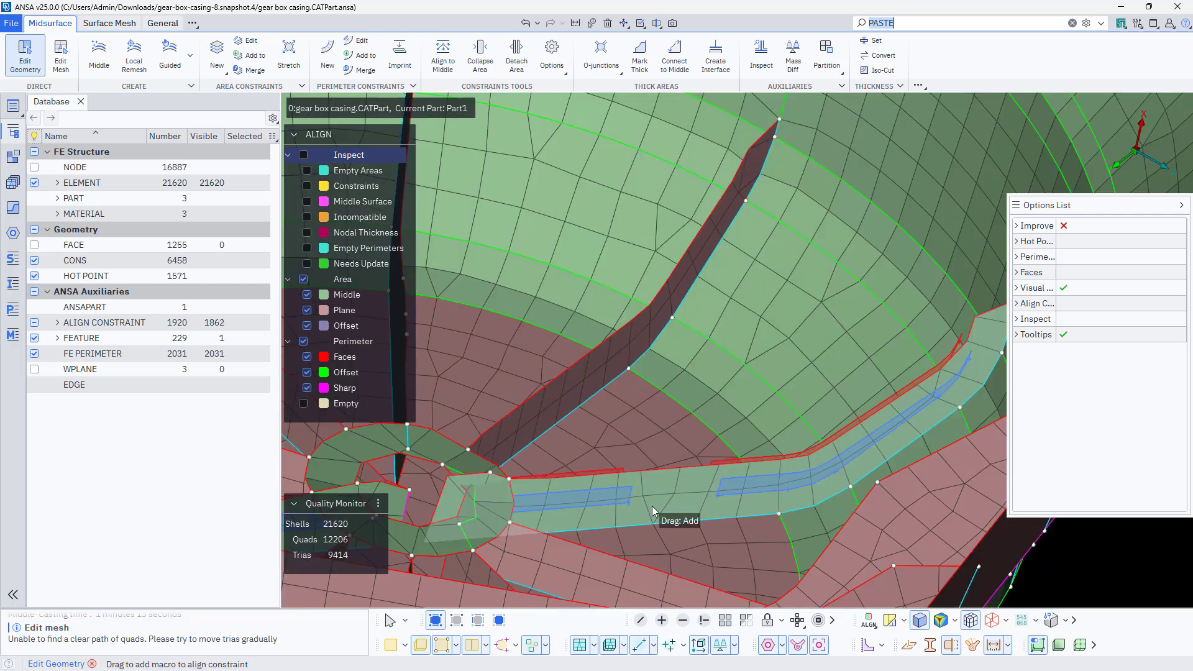
- In mesh editing, eliminate the tria in the rib's flat part against its top edge and move the trias near its raised end
{"action": "key", "text": "space"}
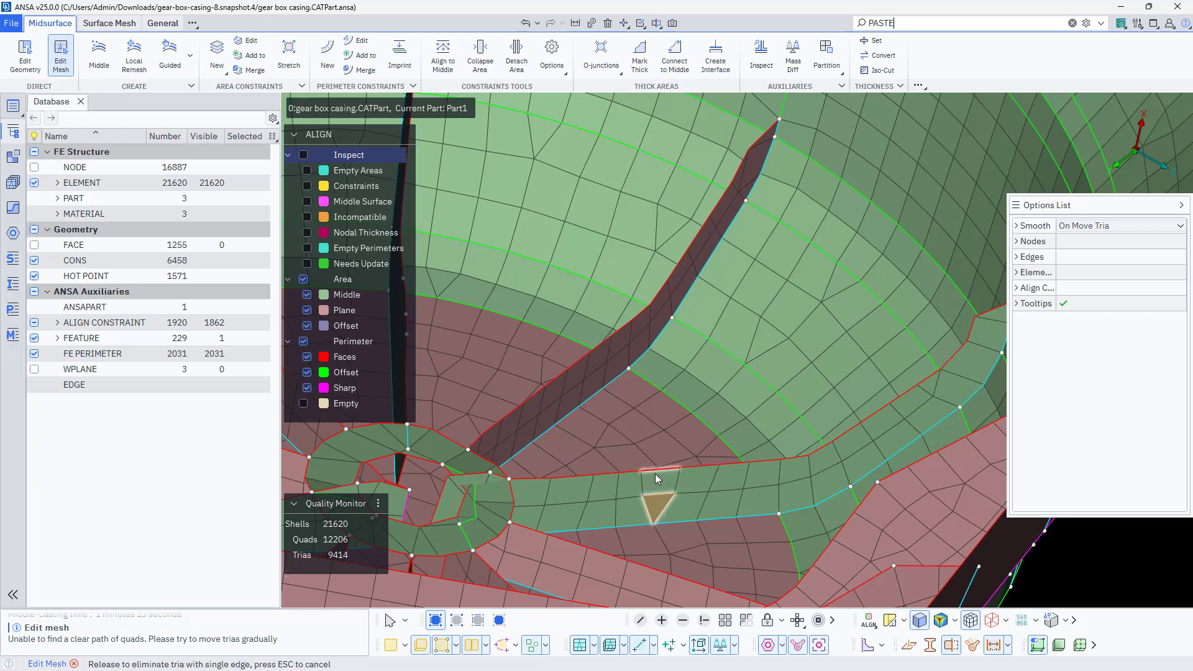
{"action": "left_click_drag", "start_coordinate": [655, 473], "coordinate": [655, 474]}
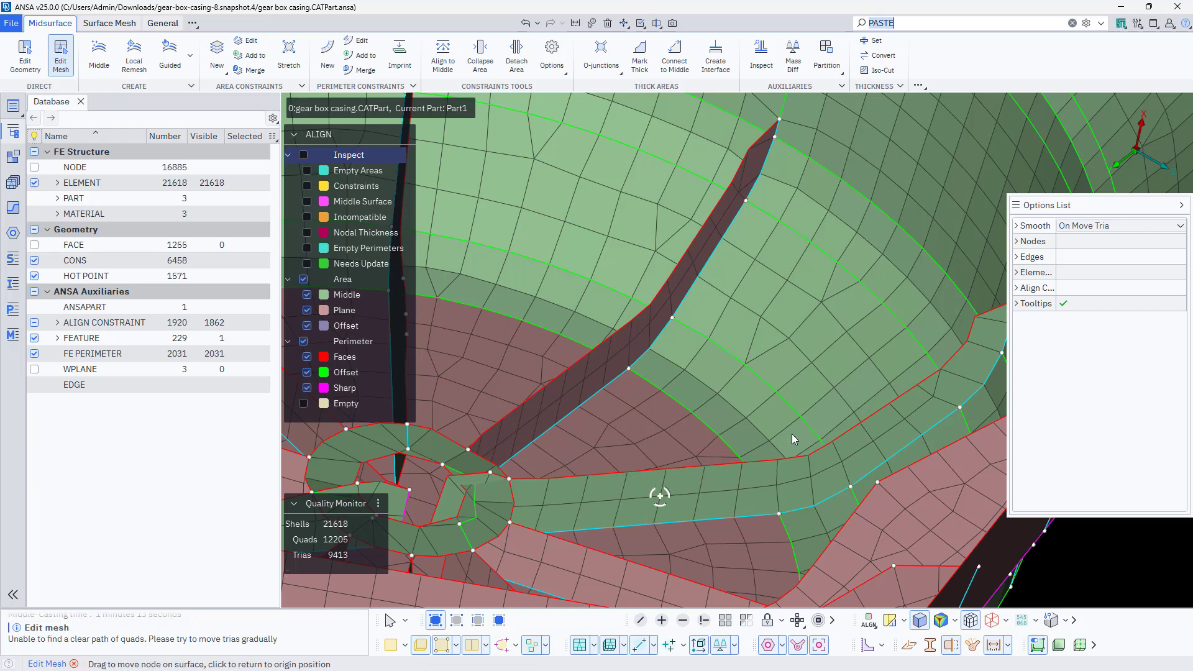
{"action": "scroll", "coordinate": [856, 424], "scroll_direction": "down", "scroll_amount": 3}
{"action": "scroll", "coordinate": [895, 410], "scroll_direction": "up", "scroll_amount": 3}
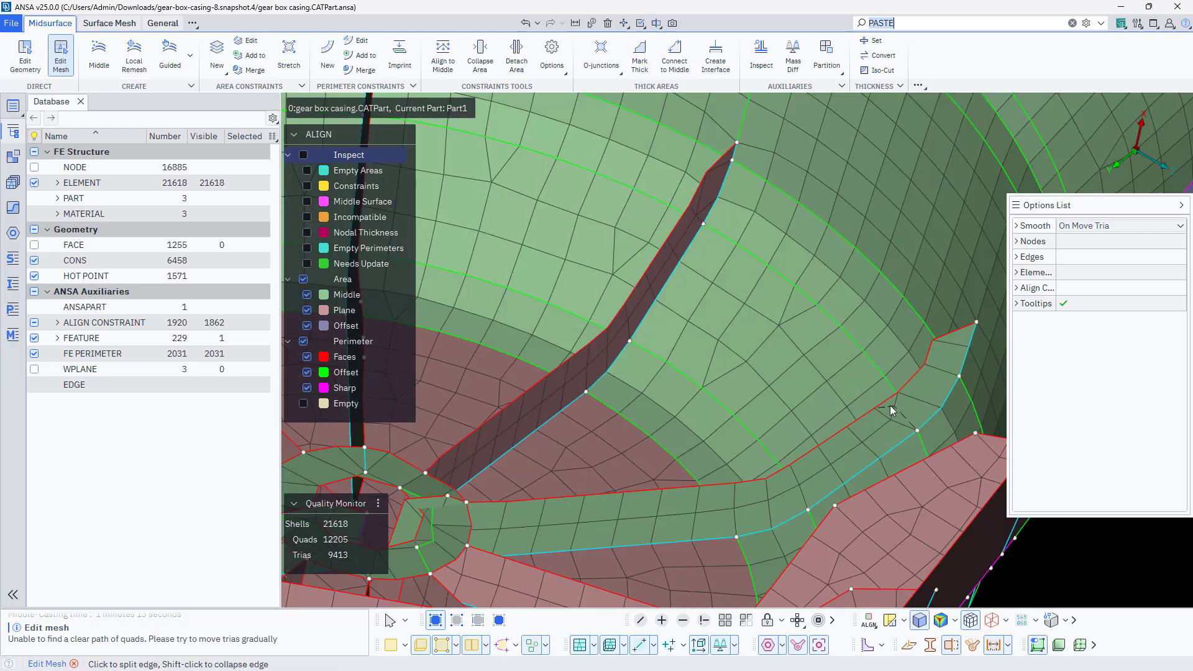
{"action": "left_click_drag", "start_coordinate": [895, 405], "coordinate": [904, 386]}
{"action": "left_click_drag", "start_coordinate": [949, 343], "coordinate": [947, 343]}
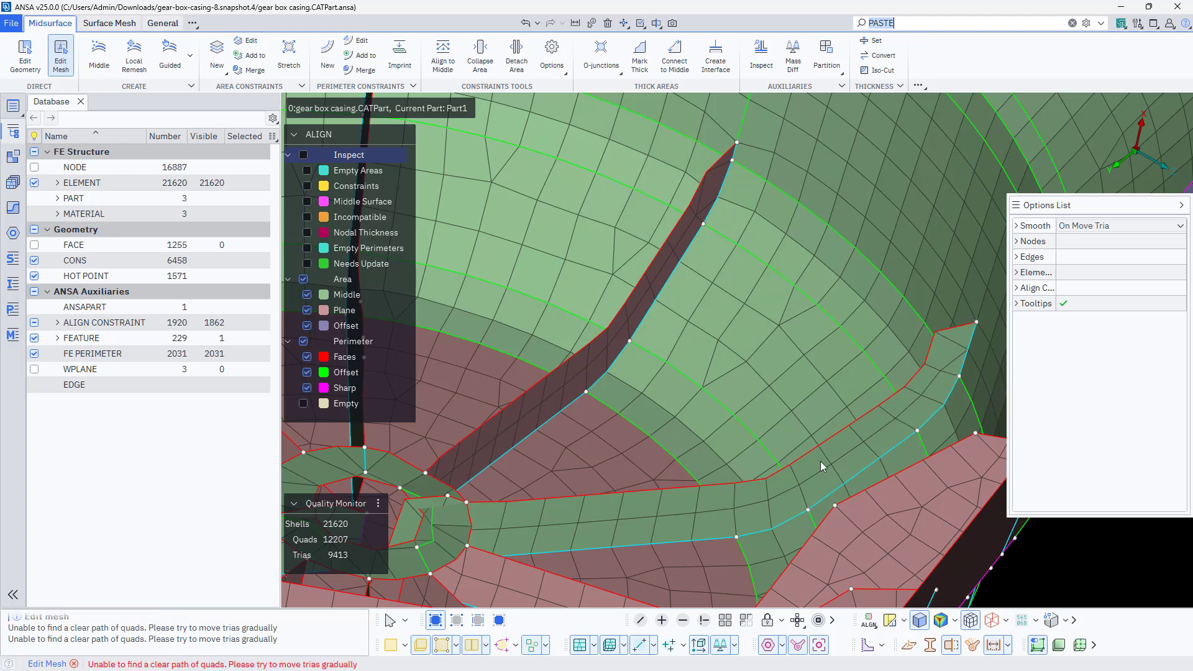
- On another rib with a round boss, add the short boss perimeter to the inner rib segment's align constraint and try joining them
{"action": "scroll", "coordinate": [807, 461], "scroll_direction": "down", "scroll_amount": 3}
{"action": "left_click_drag", "start_coordinate": [682, 446], "coordinate": [607, 464], "text": "ctrl"}
{"action": "scroll", "coordinate": [662, 345], "scroll_direction": "up", "scroll_amount": 5}
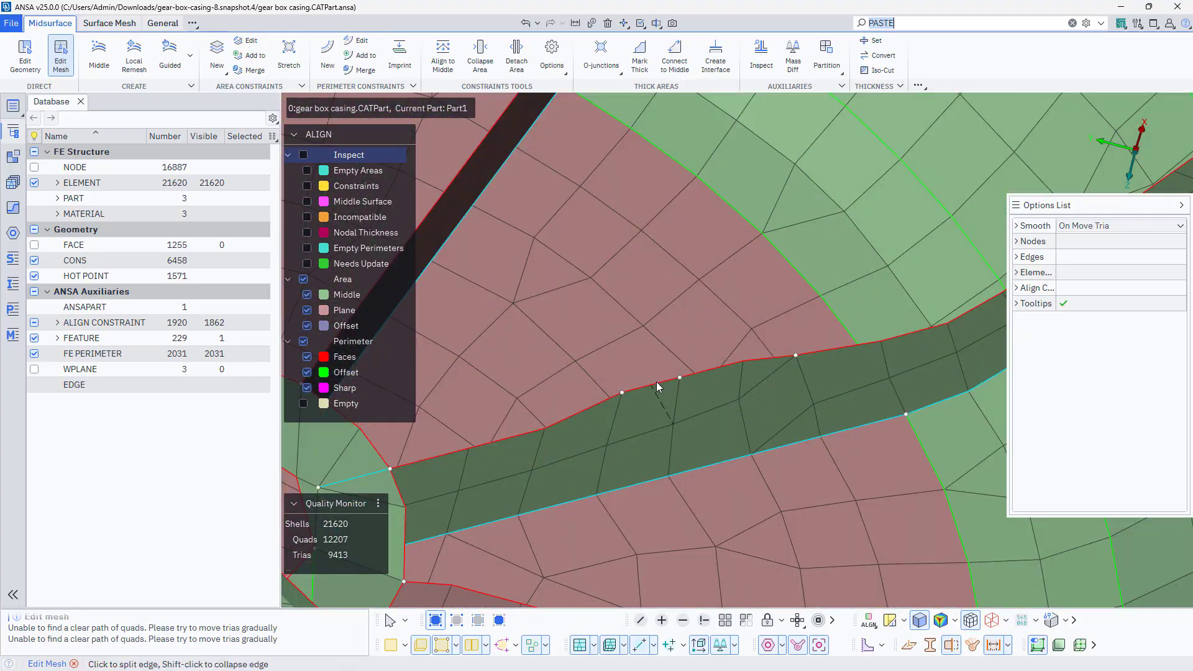
{"action": "key", "text": "space"}
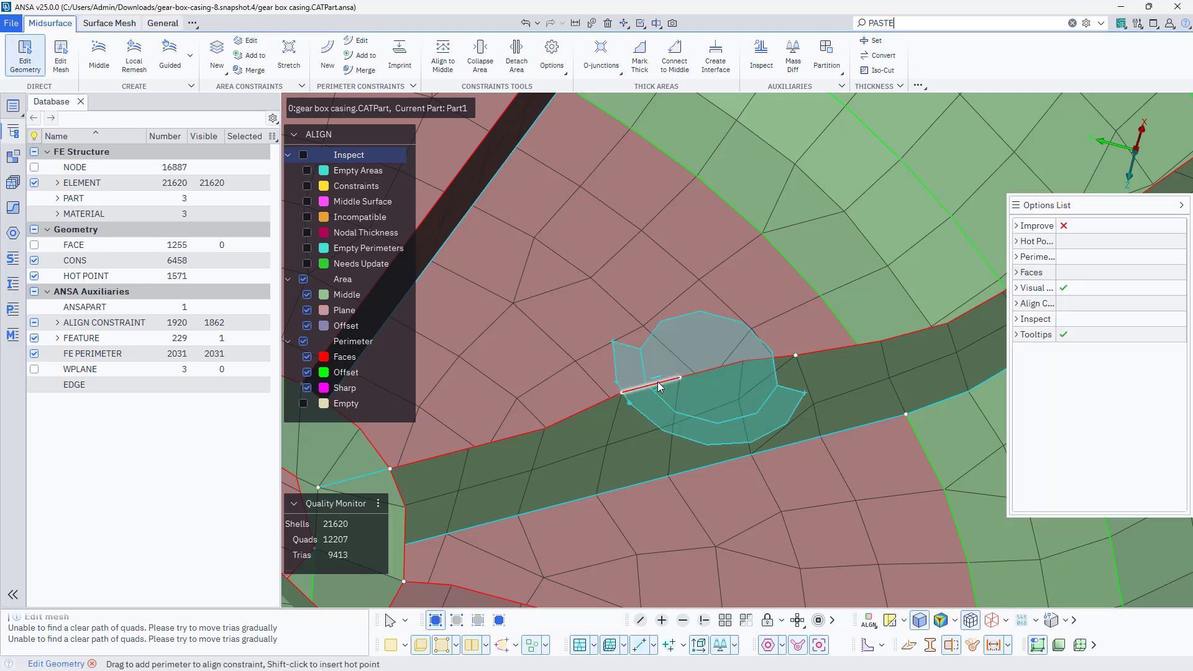
{"action": "left_click_drag", "start_coordinate": [657, 382], "coordinate": [546, 430]}
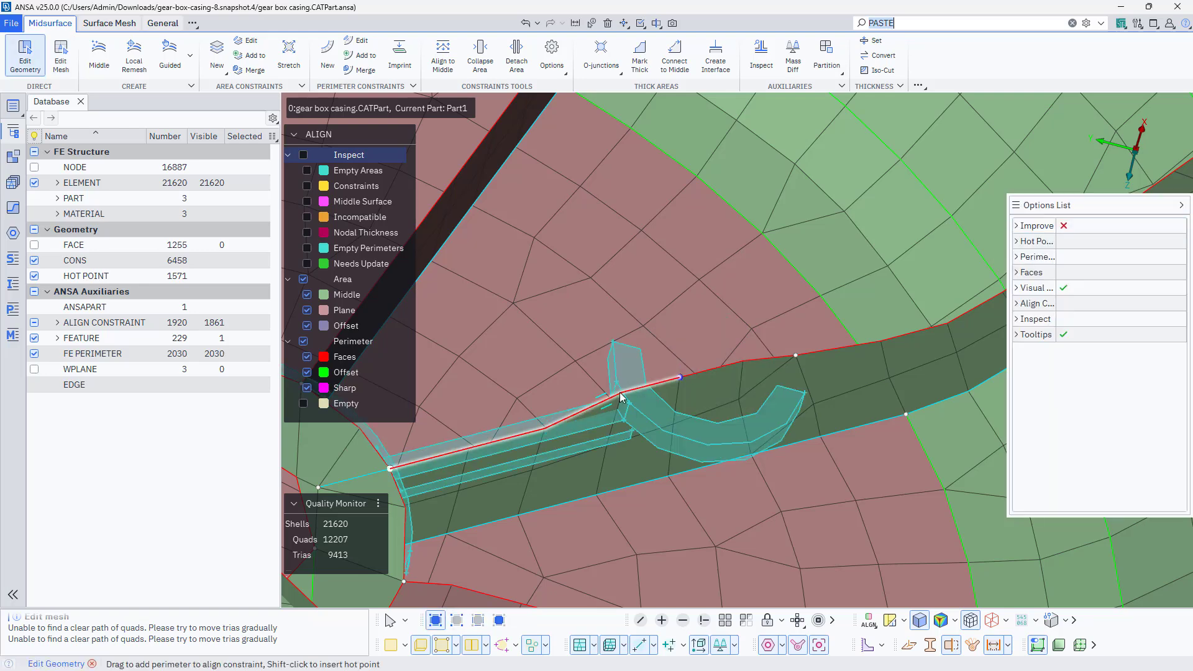
{"action": "left_click", "coordinate": [525, 433]}
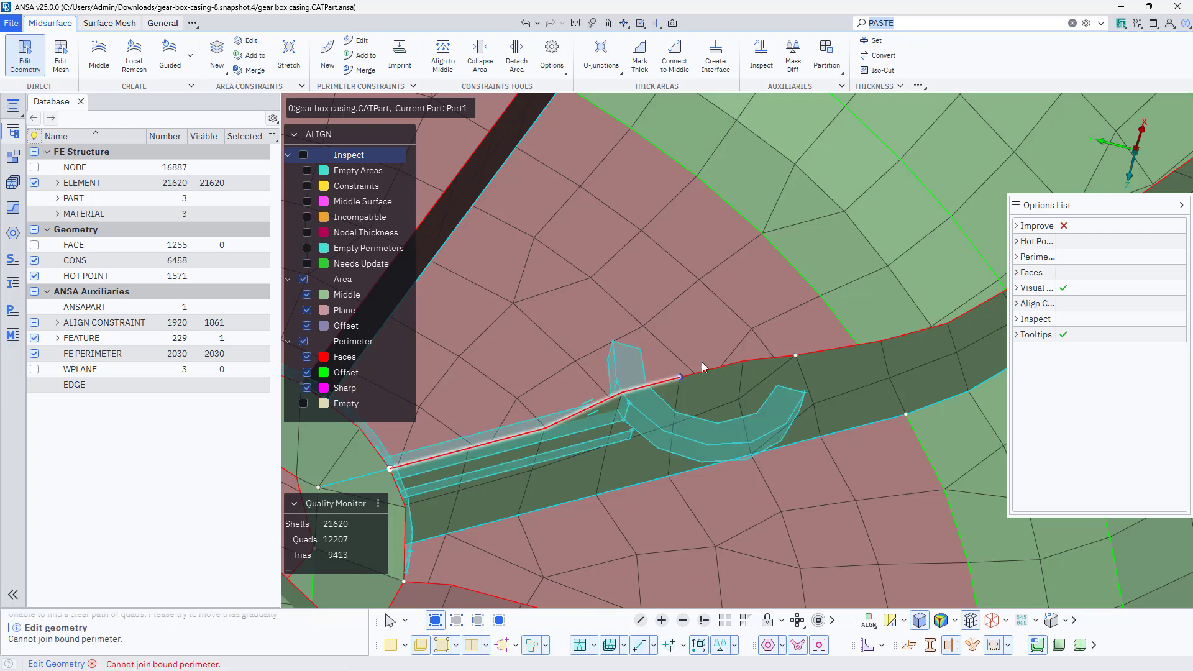
- Add the short boss perimeters to the rib segments' align constraints and join them into one continuous top perimeter along the rib
{"action": "left_click_drag", "start_coordinate": [809, 345], "coordinate": [869, 342]}
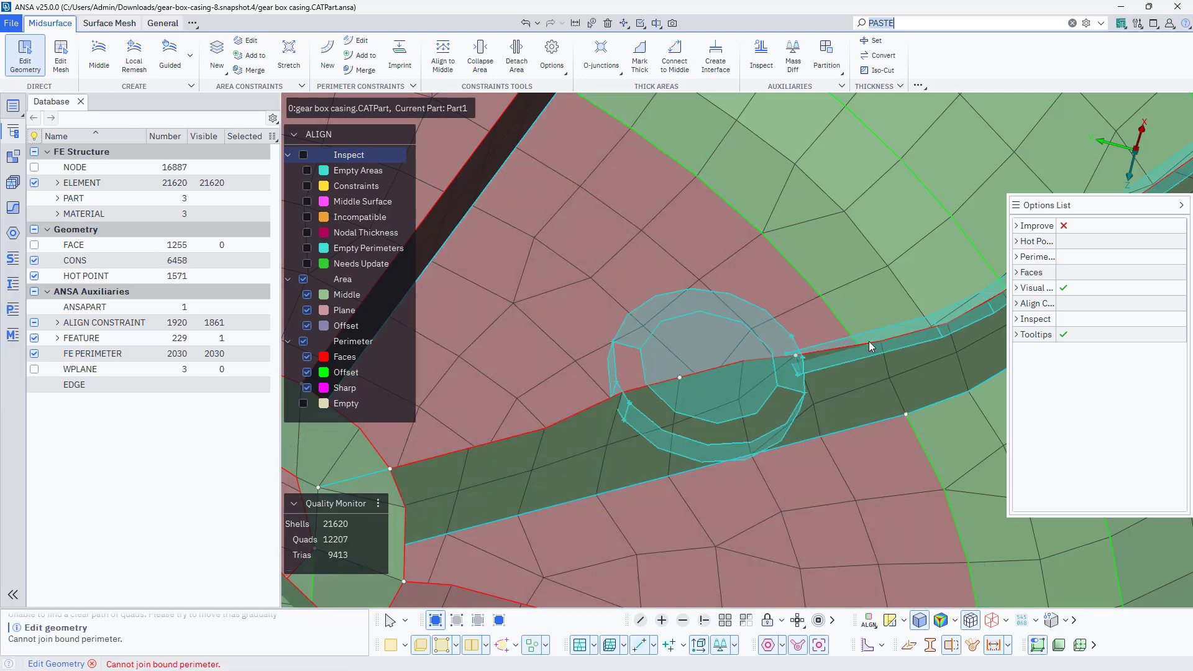
{"action": "left_click_drag", "start_coordinate": [672, 404], "coordinate": [656, 401]}
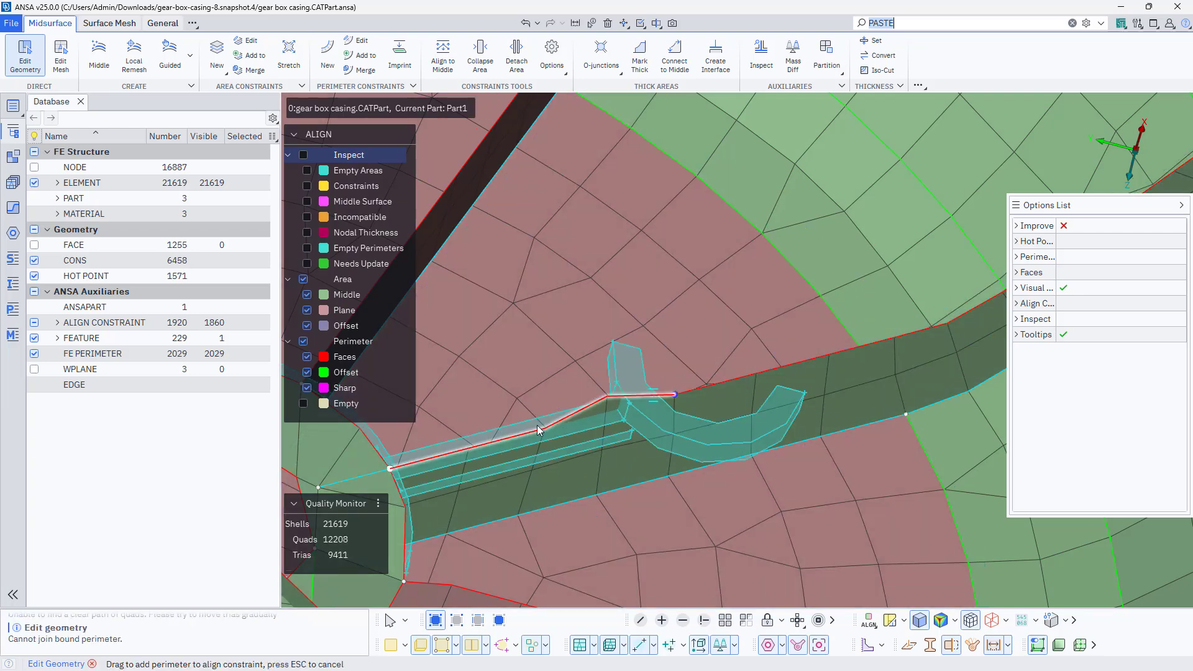
{"action": "left_click_drag", "start_coordinate": [537, 426], "coordinate": [522, 436]}
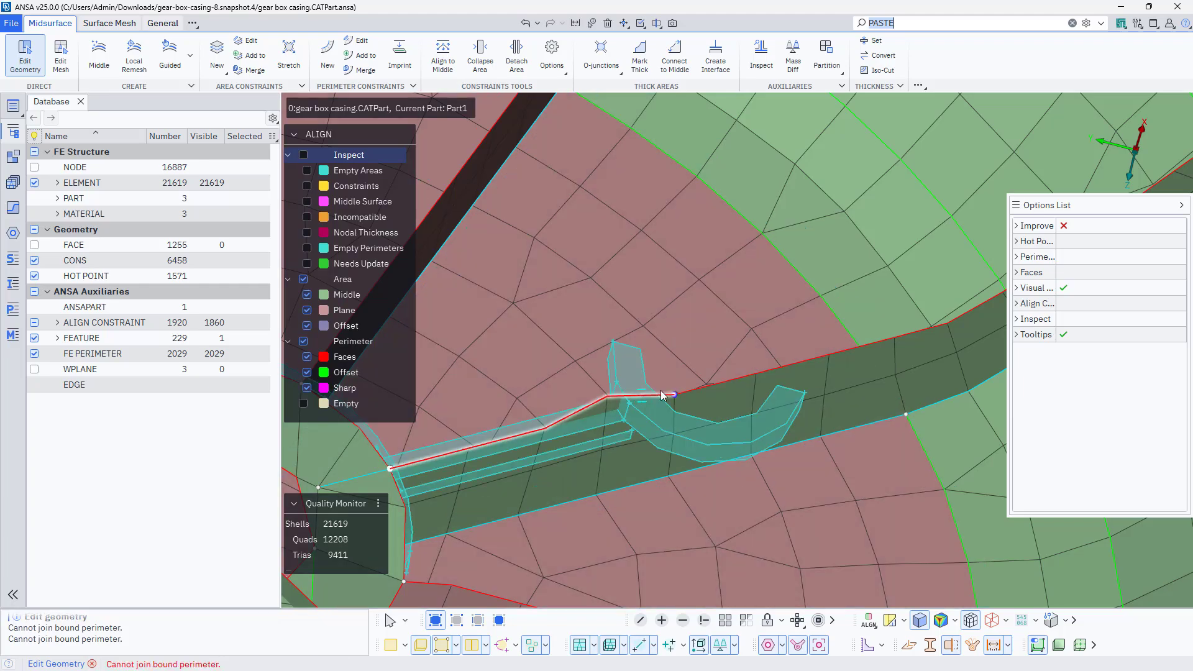
{"action": "left_click_drag", "start_coordinate": [662, 395], "coordinate": [702, 425]}
{"action": "scroll", "coordinate": [709, 414], "scroll_direction": "down", "scroll_amount": 3}
{"action": "scroll", "coordinate": [701, 417], "scroll_direction": "down", "scroll_amount": 5}
{"action": "scroll", "coordinate": [701, 416], "scroll_direction": "up", "scroll_amount": 5}
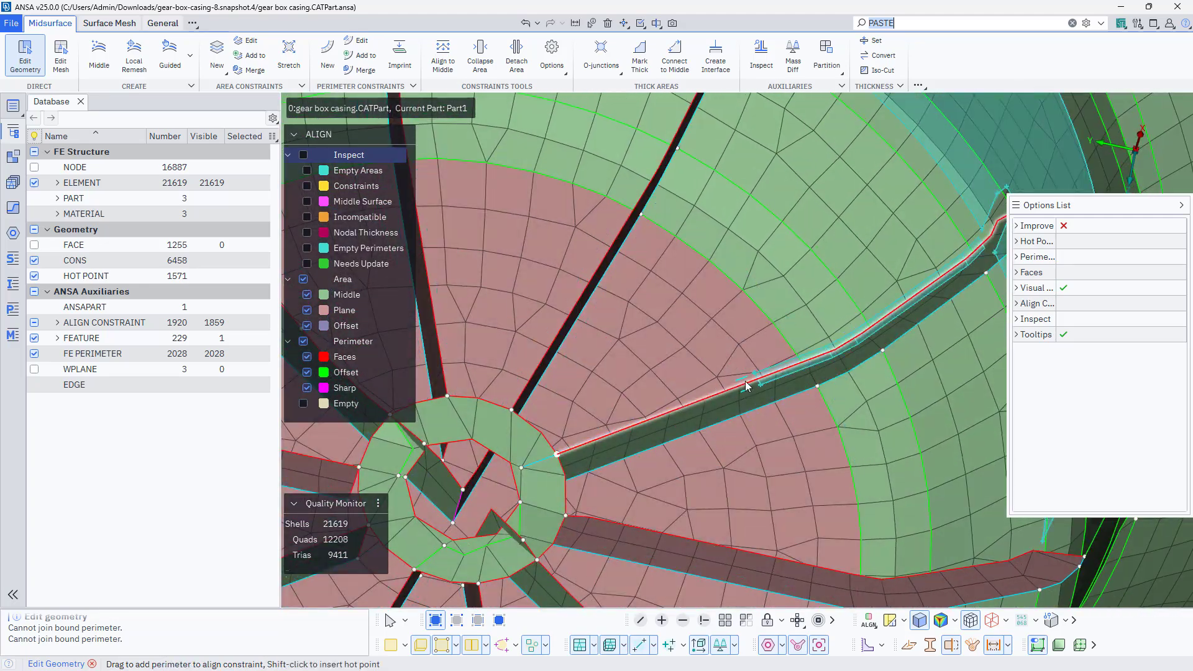
- On the large circular floor, collapse the narrow strip areas at the foot of the rib beside the half-round boss
{"action": "scroll", "coordinate": [745, 381], "scroll_direction": "down", "scroll_amount": 5}
{"action": "left_click_drag", "start_coordinate": [745, 382], "coordinate": [762, 397], "text": "ctrl"}
{"action": "scroll", "coordinate": [792, 450], "scroll_direction": "up", "scroll_amount": 3}
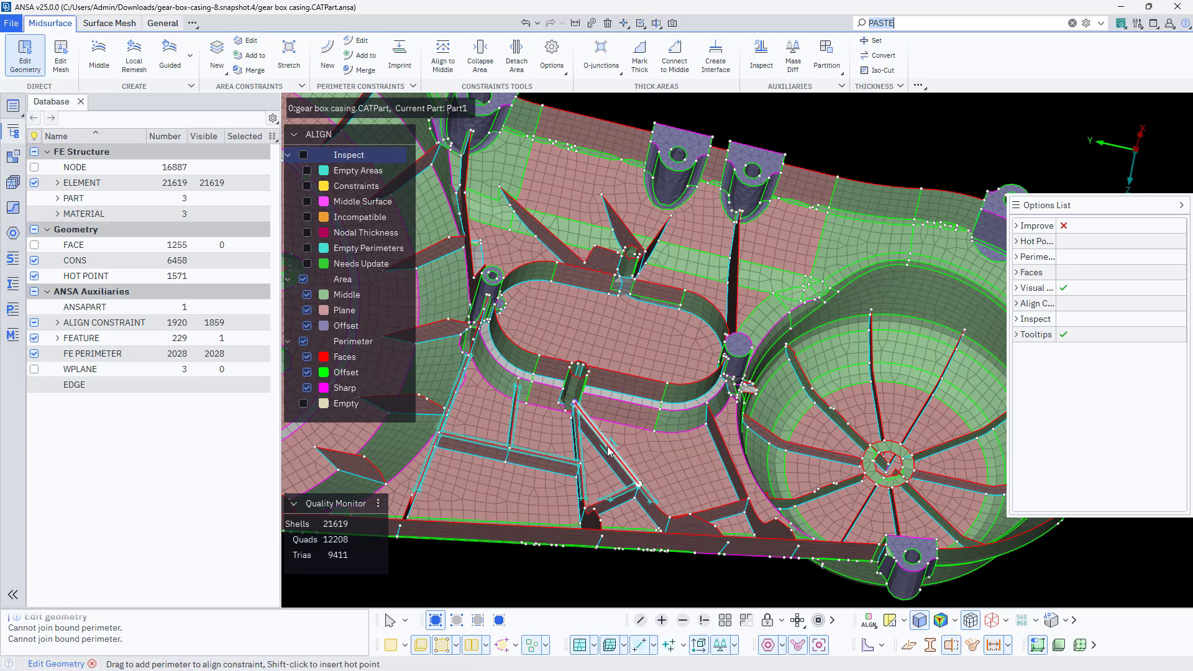
{"action": "middle_click_drag", "start_coordinate": [448, 330], "coordinate": [960, 491], "text": "ctrl"}
{"action": "middle_click_drag", "start_coordinate": [508, 313], "coordinate": [611, 395], "text": "ctrl"}
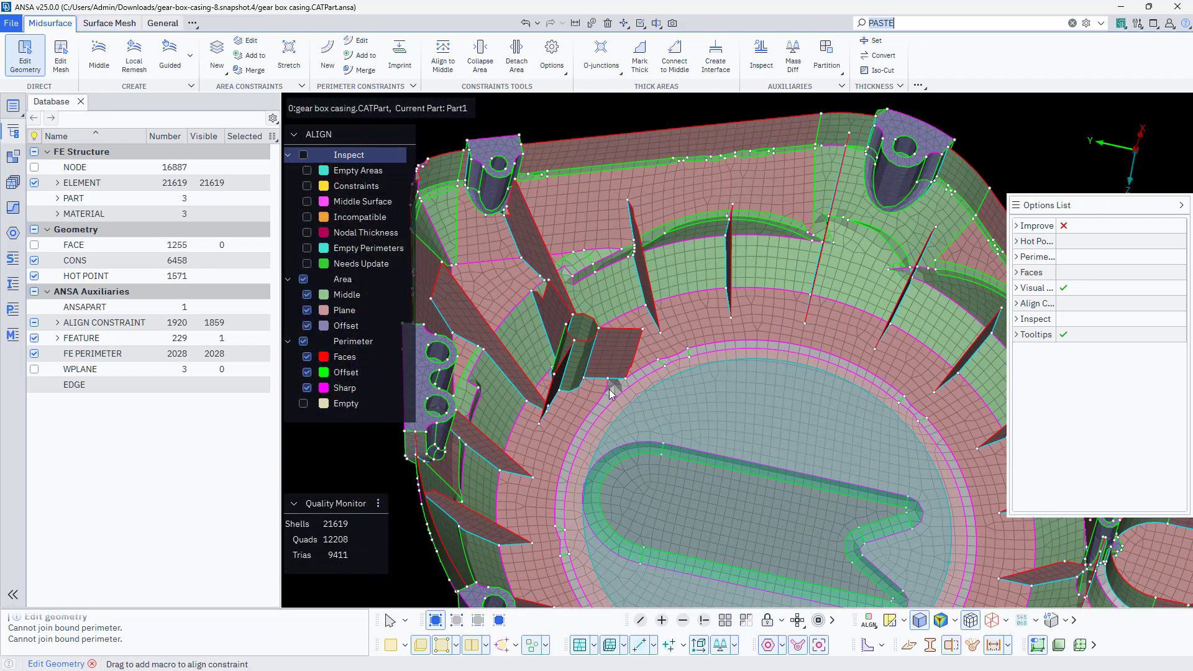
{"action": "scroll", "coordinate": [611, 393], "scroll_direction": "up", "scroll_amount": 6}
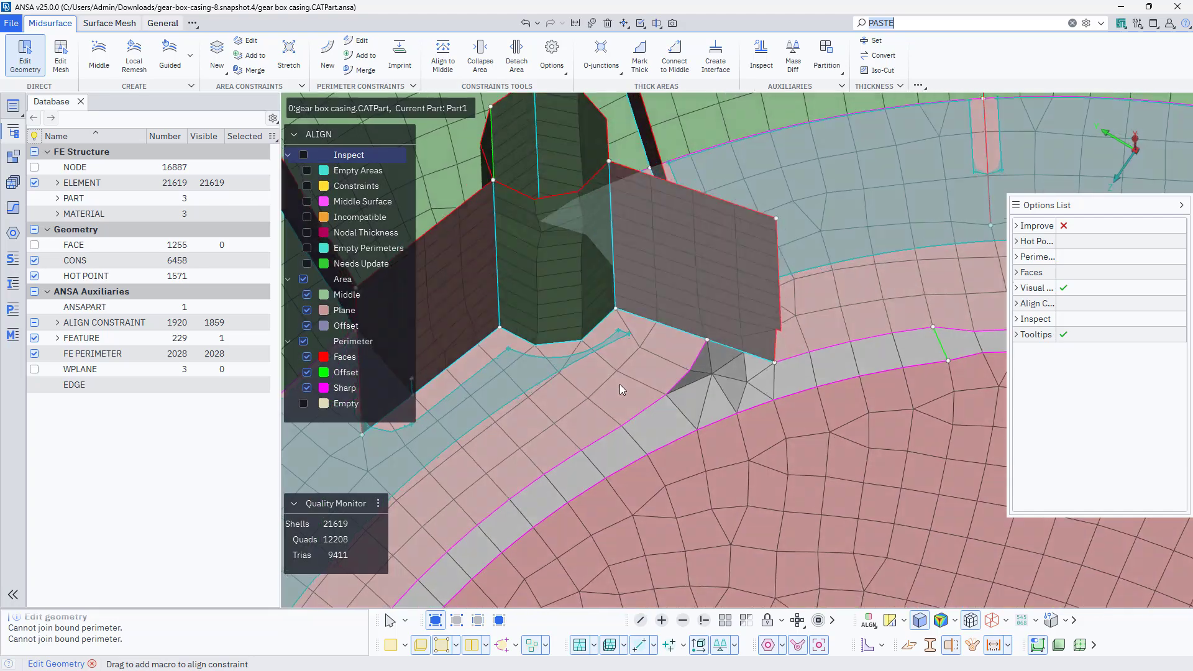
{"action": "left_click_drag", "start_coordinate": [617, 376], "coordinate": [695, 408], "text": "ctrl"}
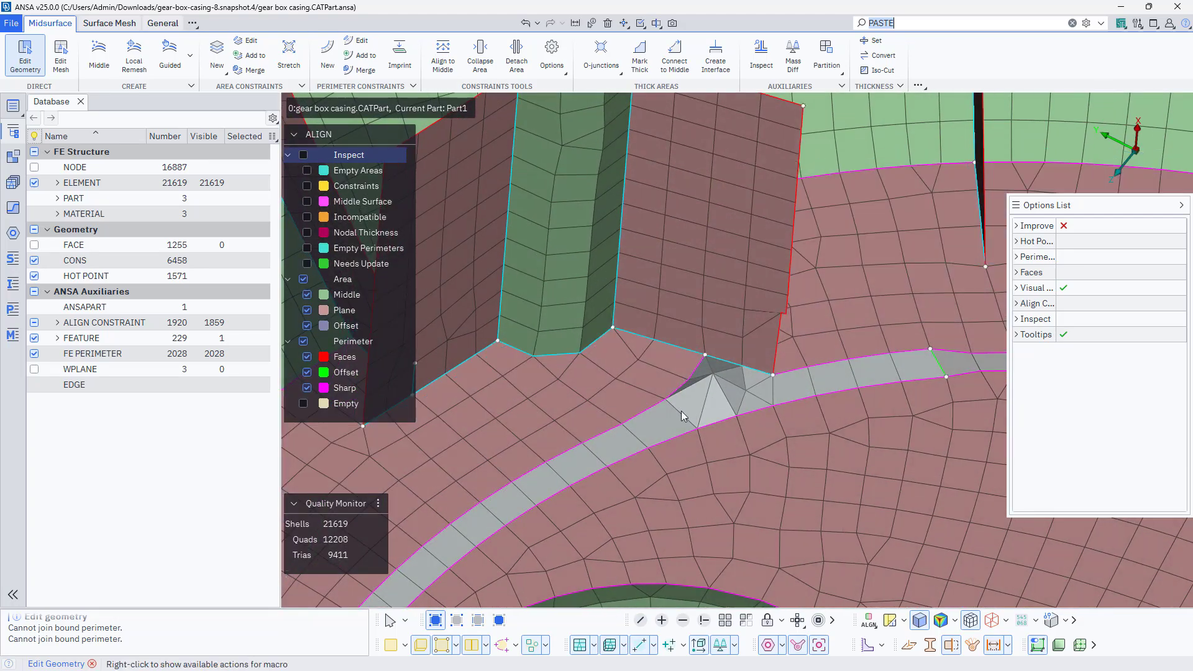
{"action": "scroll", "coordinate": [723, 393], "scroll_direction": "down", "scroll_amount": 3}
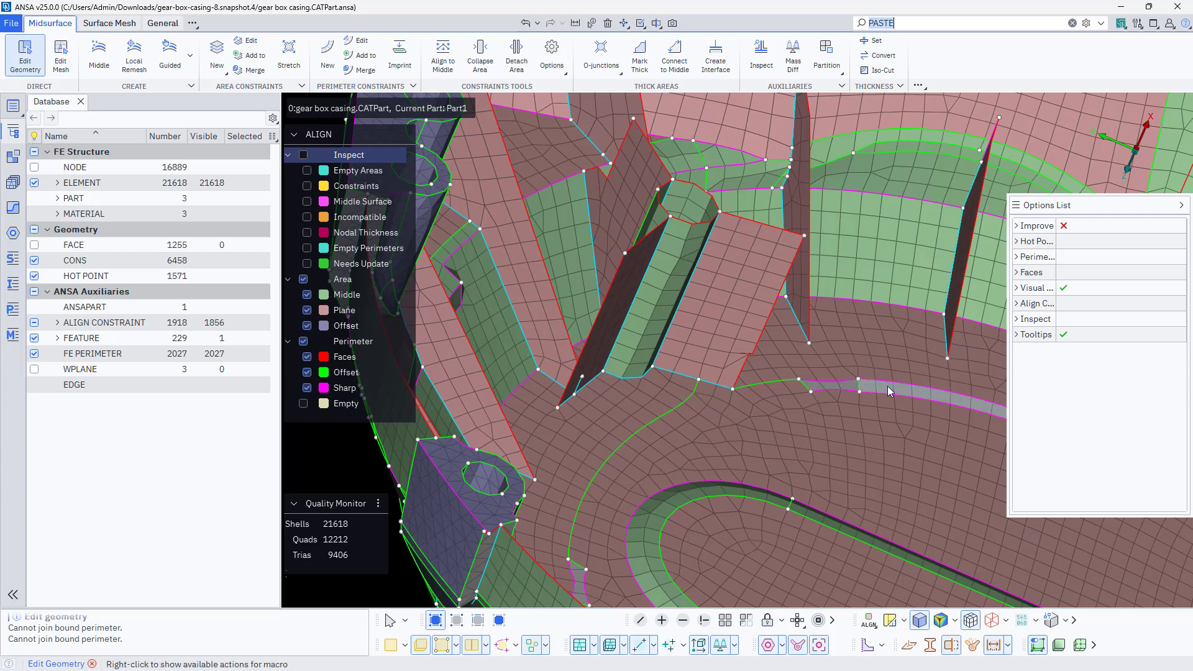
- Collapse the next segments of the narrow strip around the circular floor and join their leftover cross perimeters
{"action": "left_click_drag", "start_coordinate": [887, 386], "coordinate": [708, 398]}
{"action": "scroll", "coordinate": [841, 385], "scroll_direction": "up", "scroll_amount": 4}
{"action": "scroll", "coordinate": [825, 407], "scroll_direction": "down", "scroll_amount": 8}
{"action": "scroll", "coordinate": [704, 371], "scroll_direction": "up", "scroll_amount": 5}
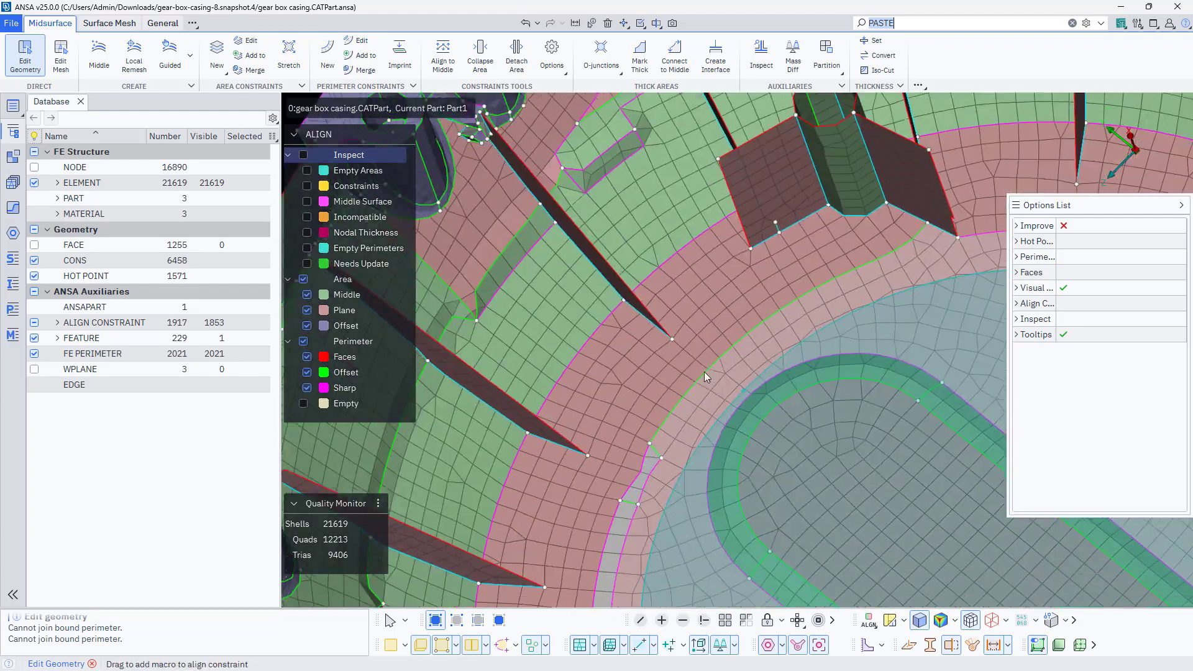
{"action": "scroll", "coordinate": [703, 371], "scroll_direction": "up", "scroll_amount": 3}
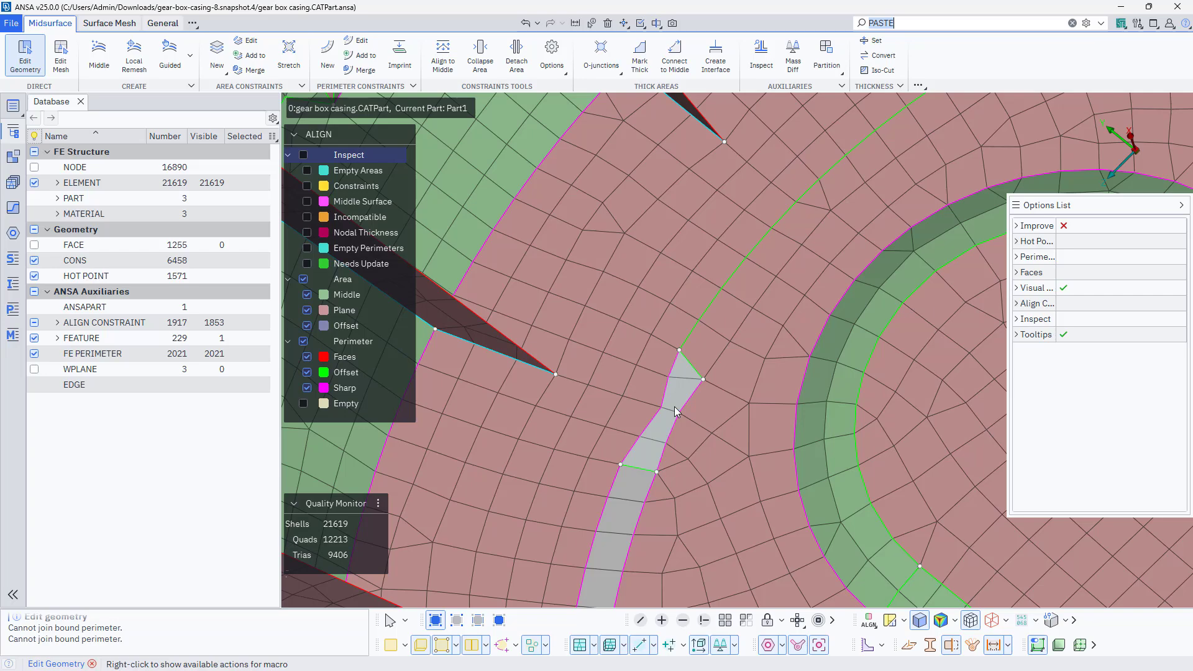
{"action": "left_click_drag", "start_coordinate": [674, 407], "coordinate": [702, 414]}
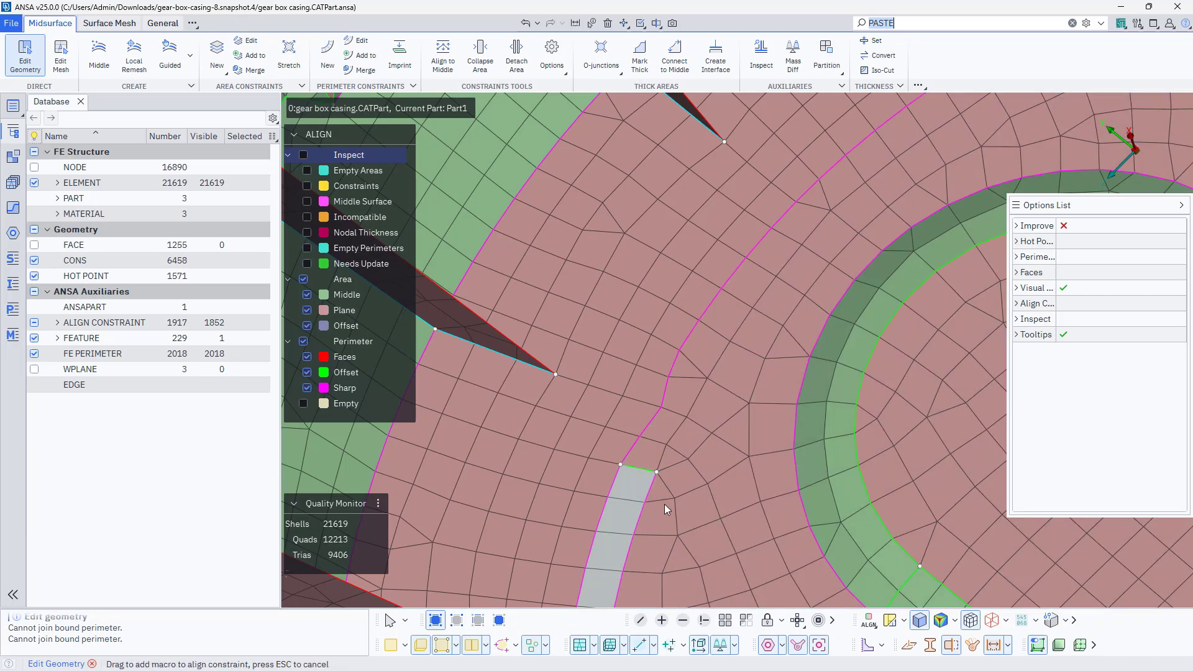
{"action": "left_click_drag", "start_coordinate": [665, 505], "coordinate": [676, 506]}
- Collapse the short triangular end of the strip near the lower bolt boss and the long strip segment beyond it
{"action": "scroll", "coordinate": [675, 498], "scroll_direction": "down", "scroll_amount": 8}
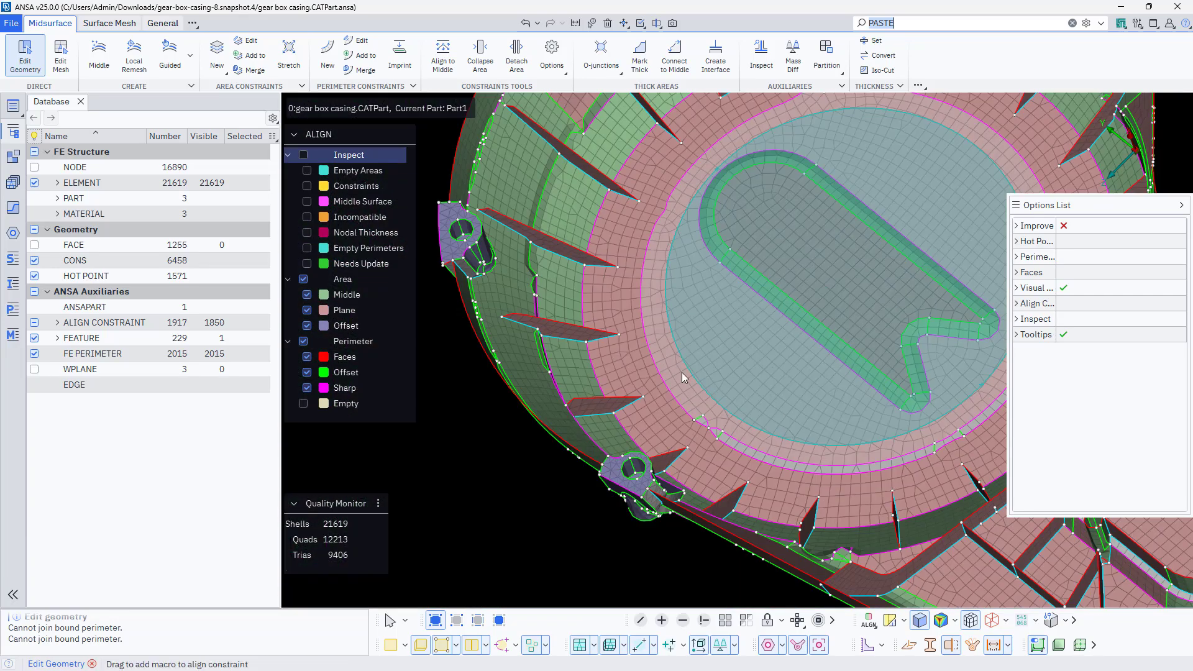
{"action": "scroll", "coordinate": [682, 377], "scroll_direction": "up", "scroll_amount": 8}
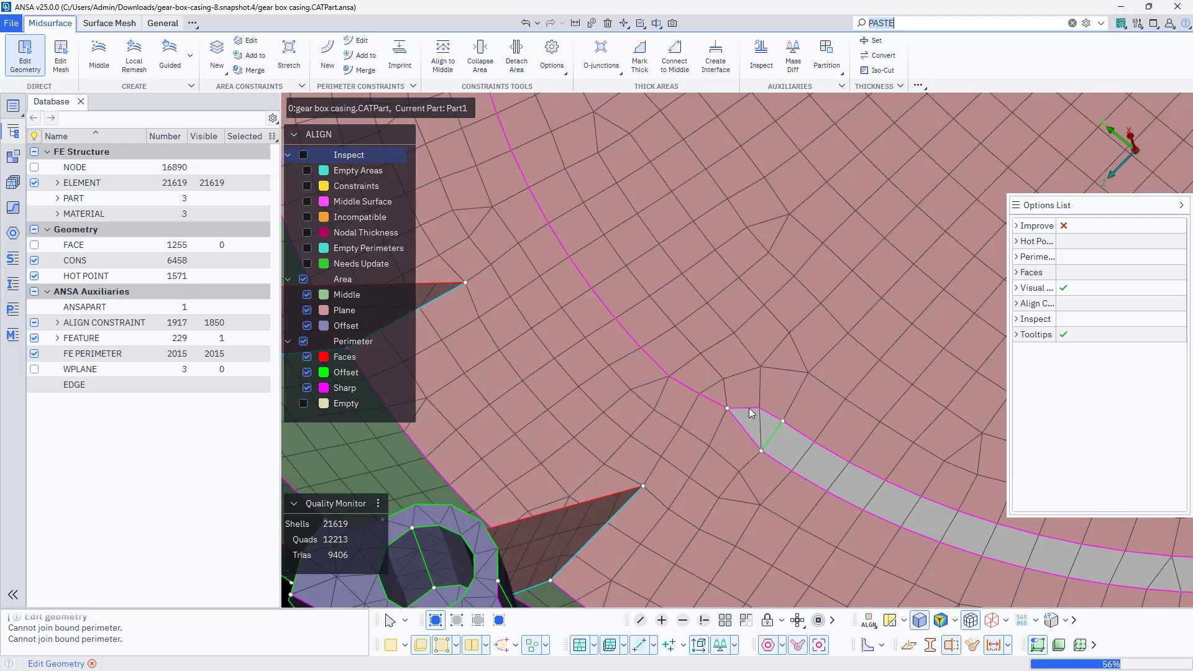
{"action": "left_click", "coordinate": [755, 413]}
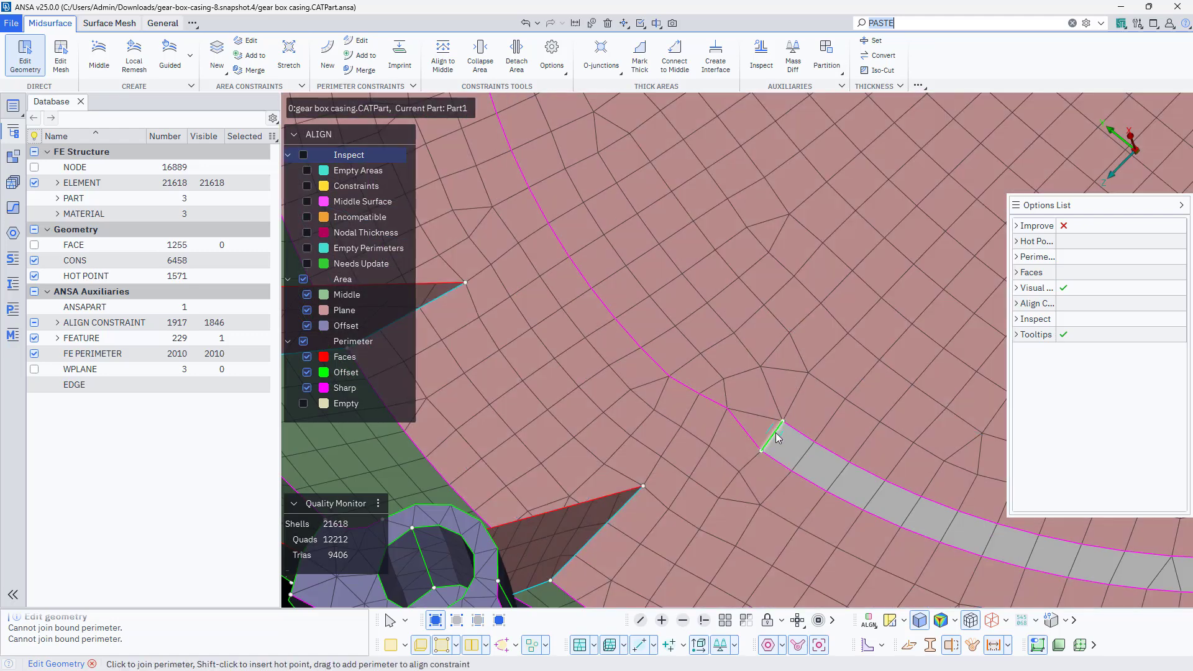
{"action": "left_click", "coordinate": [784, 438]}
{"action": "scroll", "coordinate": [829, 401], "scroll_direction": "down", "scroll_amount": 5}
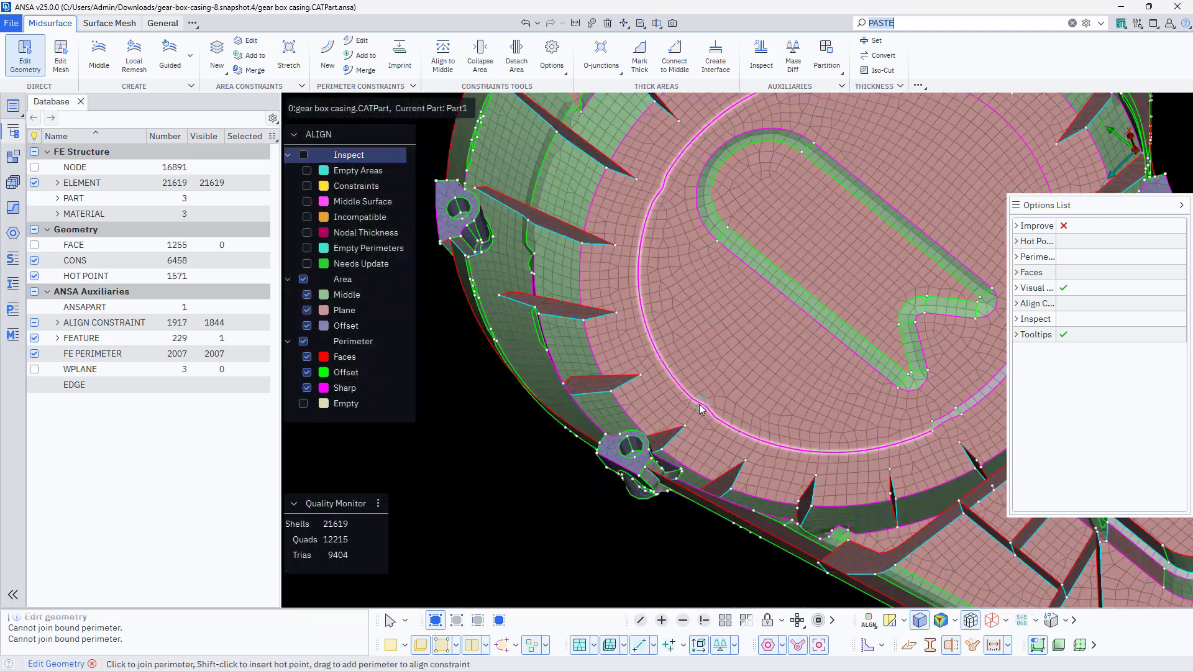
- Collapse the remaining strip segments on the pocket's notched side, reducing the strip to a single closed perimeter around the circular floor
{"action": "scroll", "coordinate": [827, 403], "scroll_direction": "up", "scroll_amount": 6}
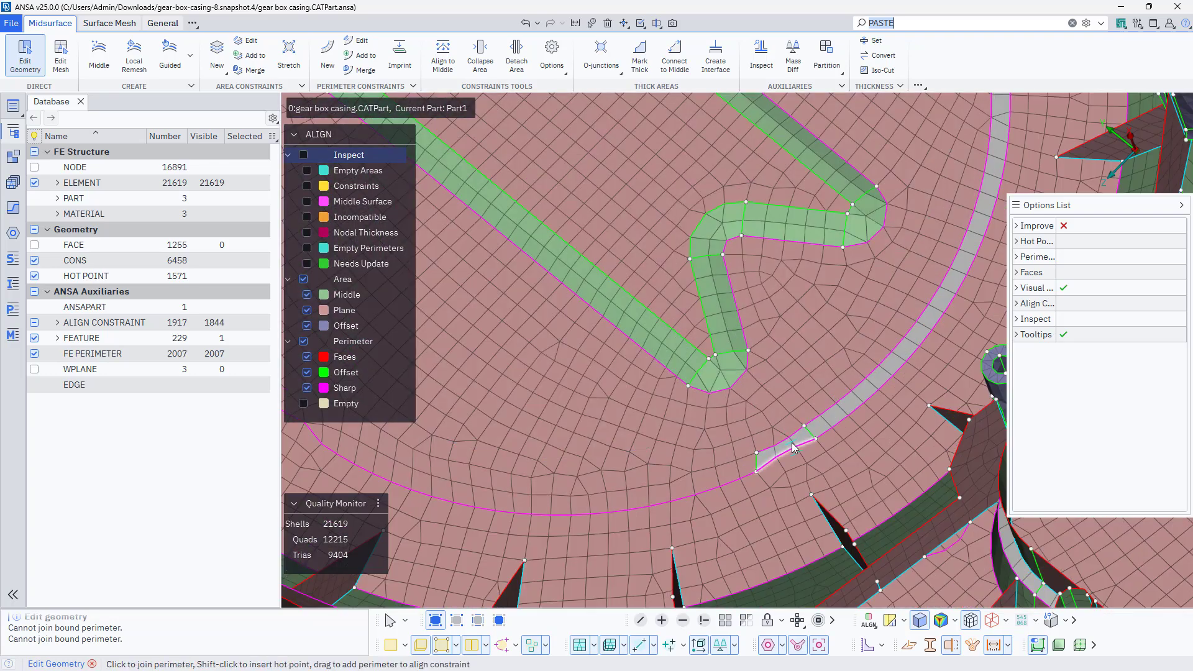
{"action": "scroll", "coordinate": [793, 443], "scroll_direction": "up", "scroll_amount": 3}
{"action": "left_click_drag", "start_coordinate": [791, 442], "coordinate": [768, 406]}
{"action": "left_click_drag", "start_coordinate": [846, 402], "coordinate": [812, 356]}
{"action": "scroll", "coordinate": [811, 356], "scroll_direction": "down", "scroll_amount": 4}
{"action": "middle_click_drag", "start_coordinate": [806, 372], "coordinate": [649, 603], "text": "ctrl"}
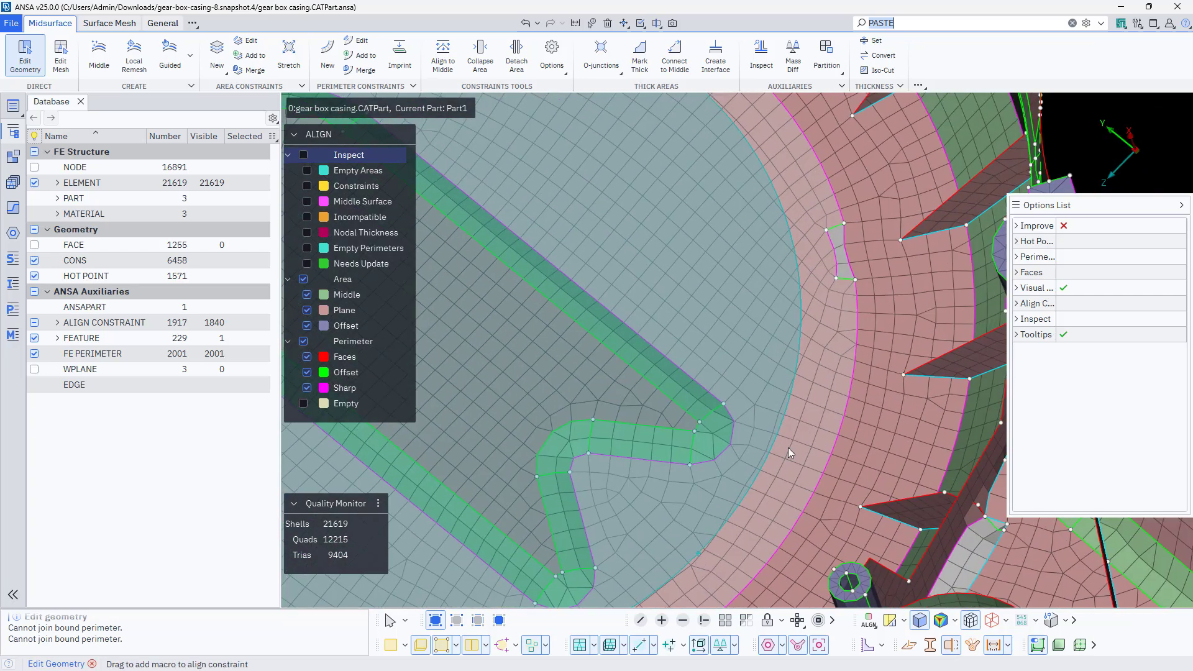
{"action": "scroll", "coordinate": [819, 277], "scroll_direction": "up", "scroll_amount": 4}
{"action": "left_click_drag", "start_coordinate": [860, 262], "coordinate": [828, 270]}
{"action": "scroll", "coordinate": [877, 256], "scroll_direction": "down", "scroll_amount": 6}
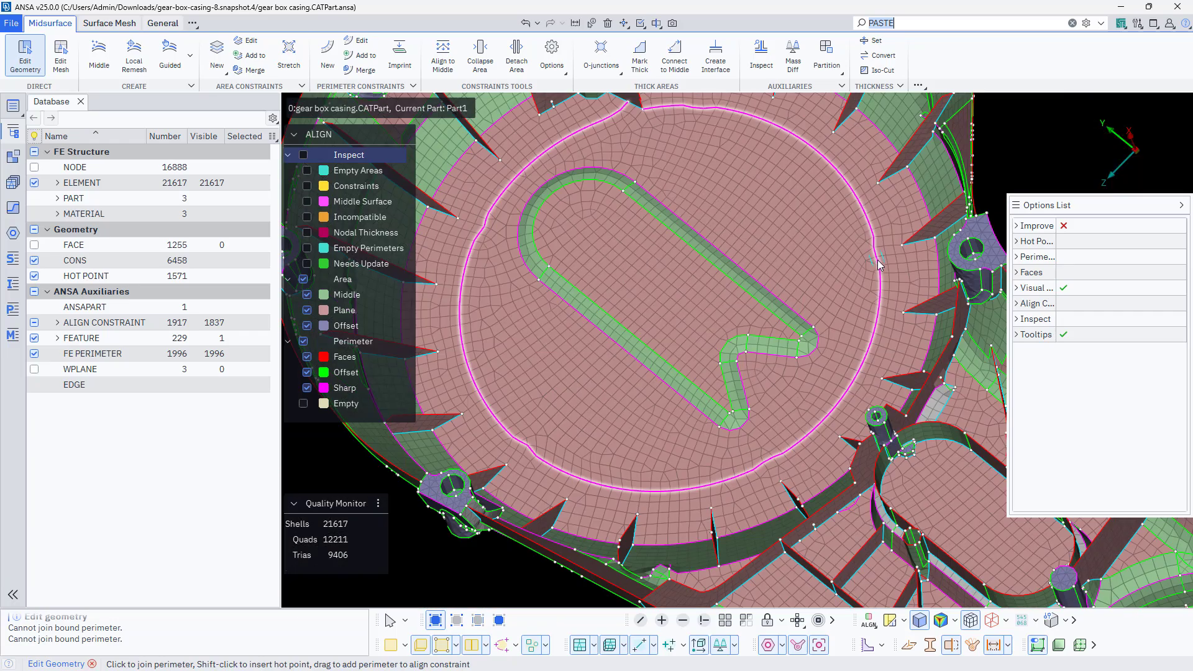
- In mesh editing, move the tria on the half-round boss wall along its length towards the adjoining flat rib
{"action": "scroll", "coordinate": [744, 257], "scroll_direction": "up", "scroll_amount": 3}
{"action": "middle_click_drag", "start_coordinate": [744, 376], "coordinate": [746, 440], "text": "ctrl"}
{"action": "scroll", "coordinate": [656, 295], "scroll_direction": "up", "scroll_amount": 4}
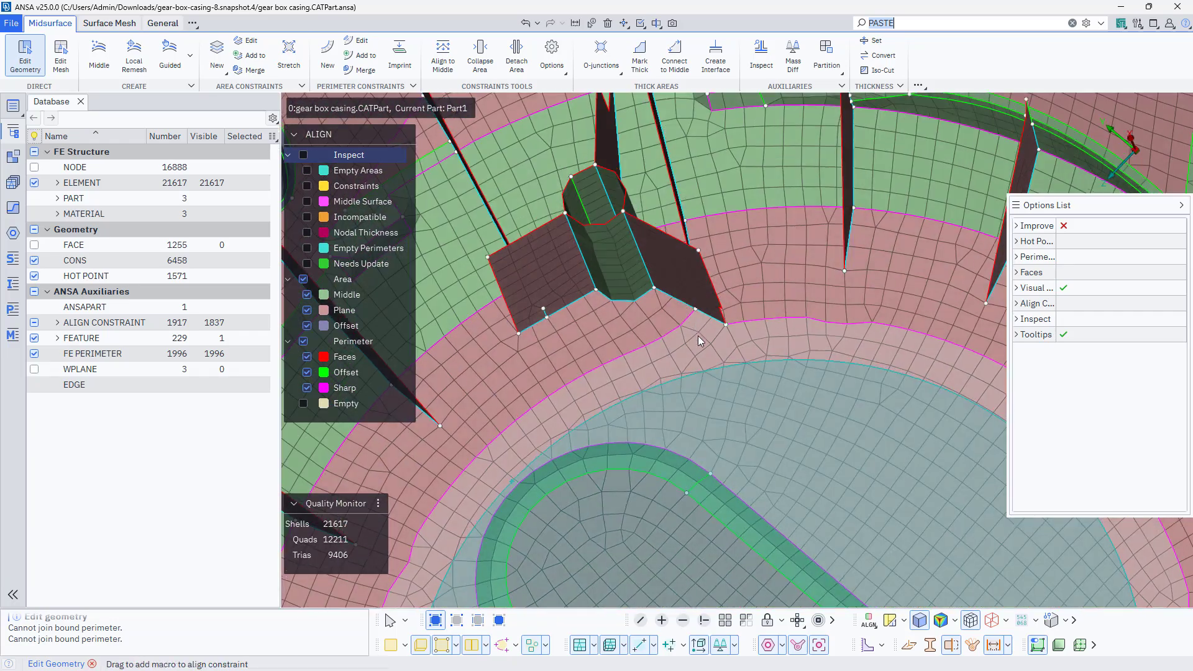
{"action": "left_click_drag", "start_coordinate": [698, 336], "coordinate": [690, 295], "text": "ctrl"}
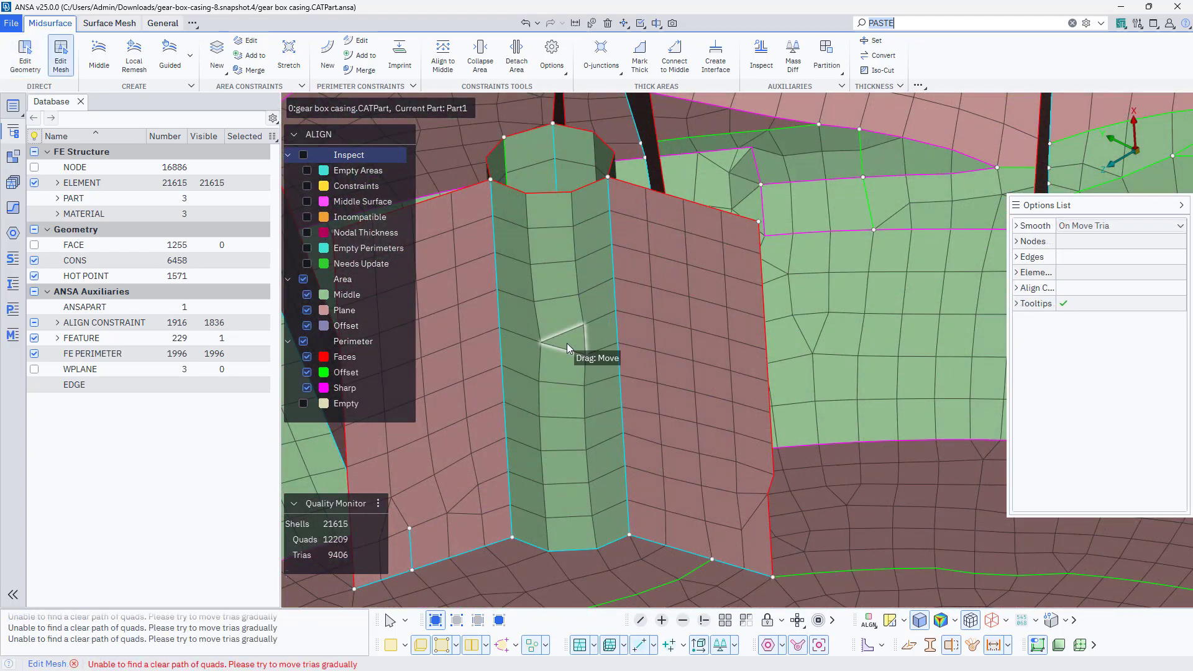
{"action": "left_click_drag", "start_coordinate": [566, 343], "coordinate": [504, 423], "text": "ctrl"}
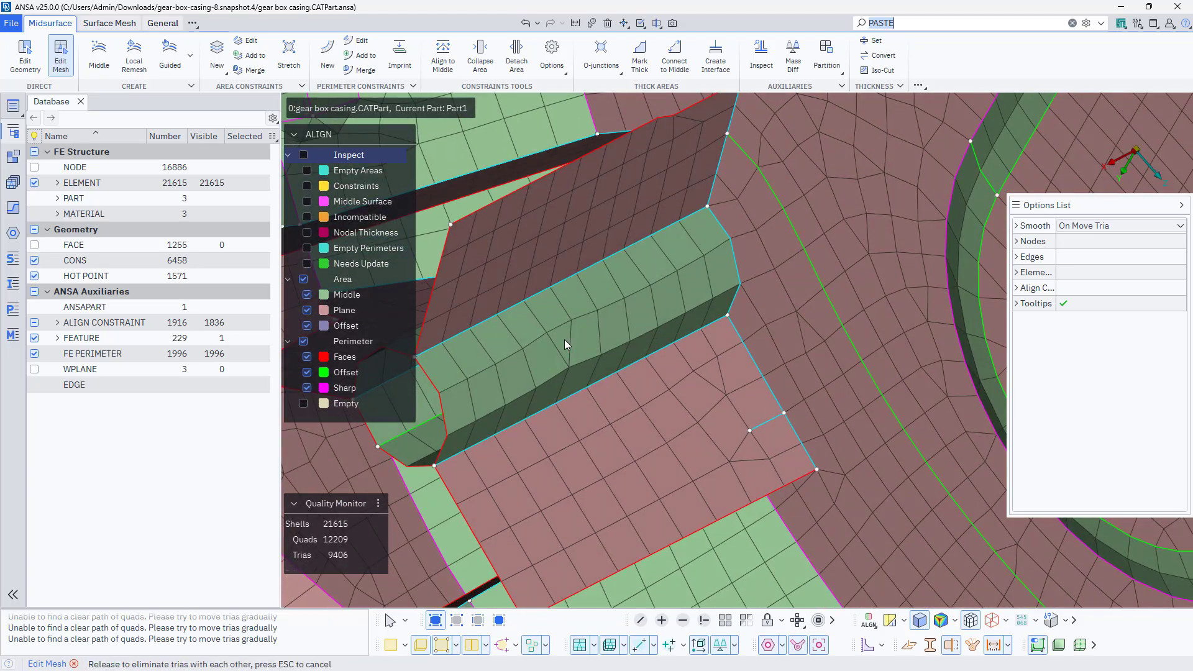
{"action": "left_click_drag", "start_coordinate": [564, 340], "coordinate": [612, 251]}
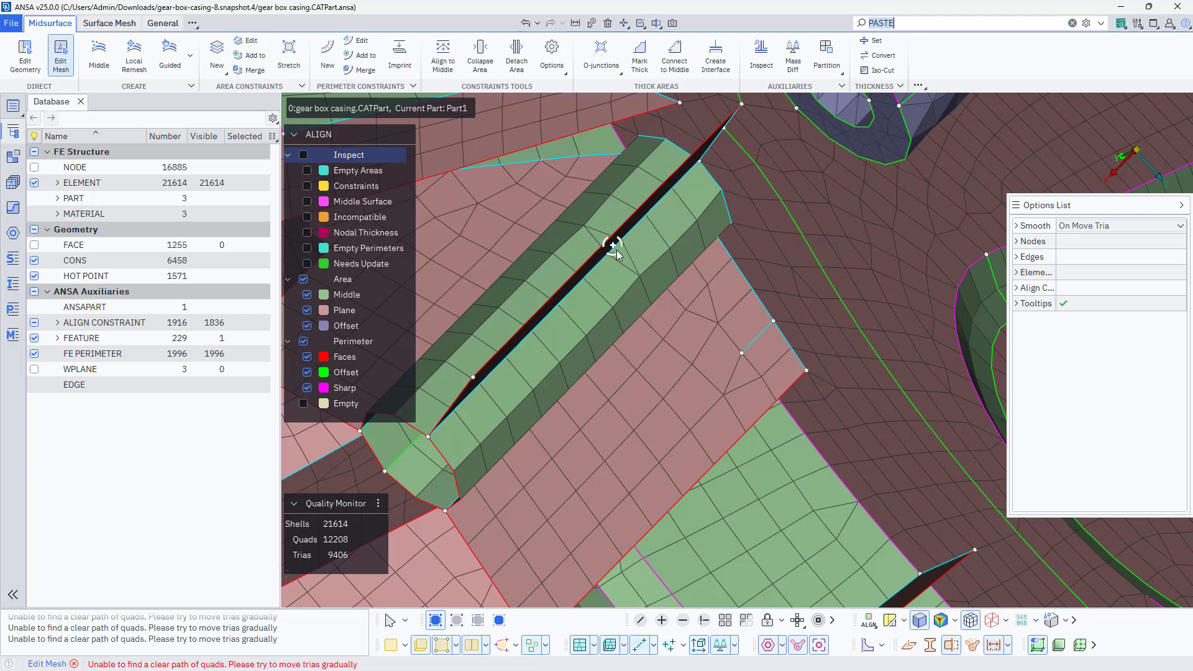
{"action": "left_click", "coordinate": [644, 279]}
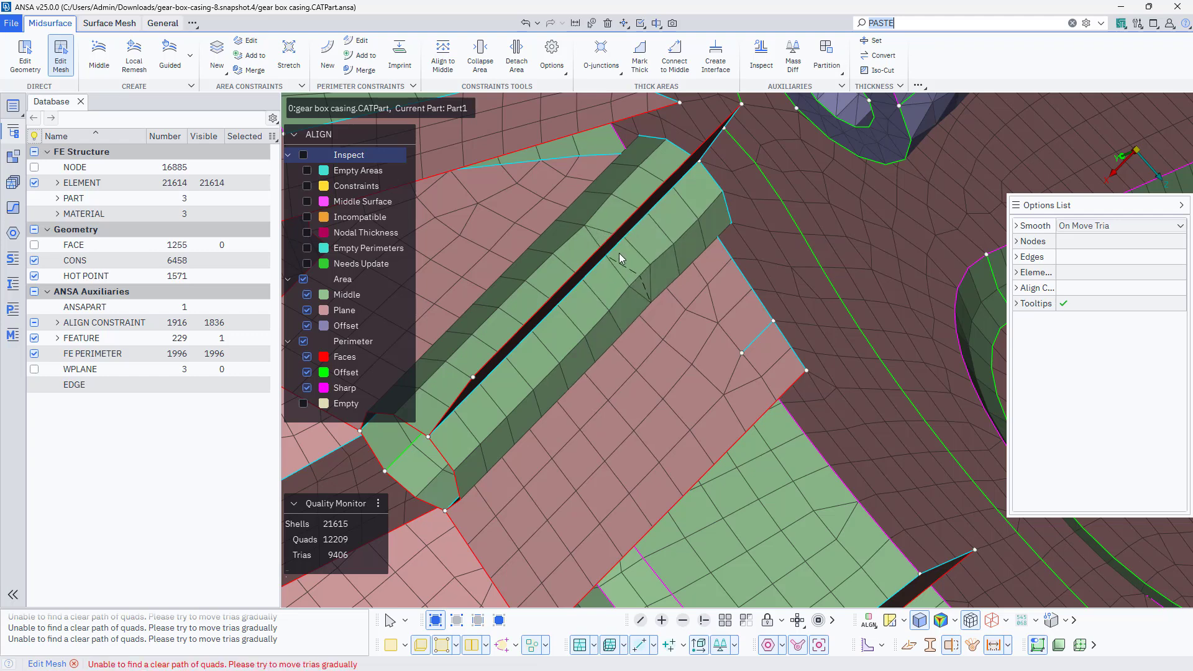
{"action": "left_click", "coordinate": [601, 235]}
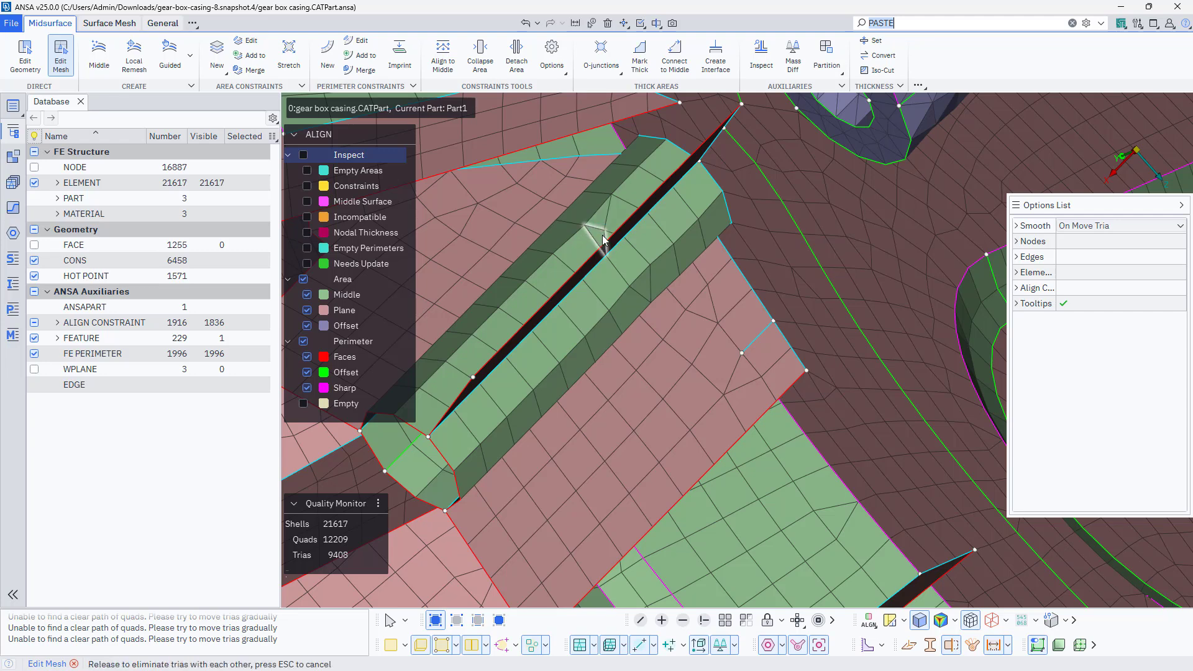
- Move the remaining trias off the half-round boss wall into the adjoining rib, eliminating them against each other where possible
{"action": "left_click_drag", "start_coordinate": [603, 239], "coordinate": [615, 247]}
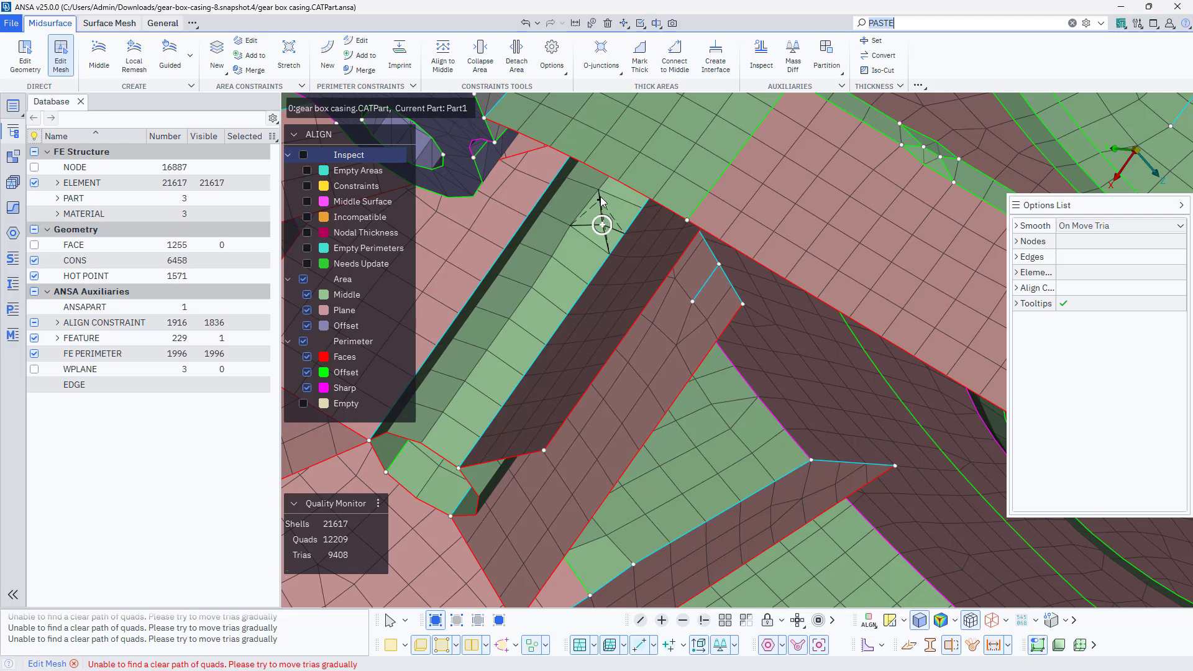
{"action": "left_click_drag", "start_coordinate": [600, 196], "coordinate": [561, 190]}
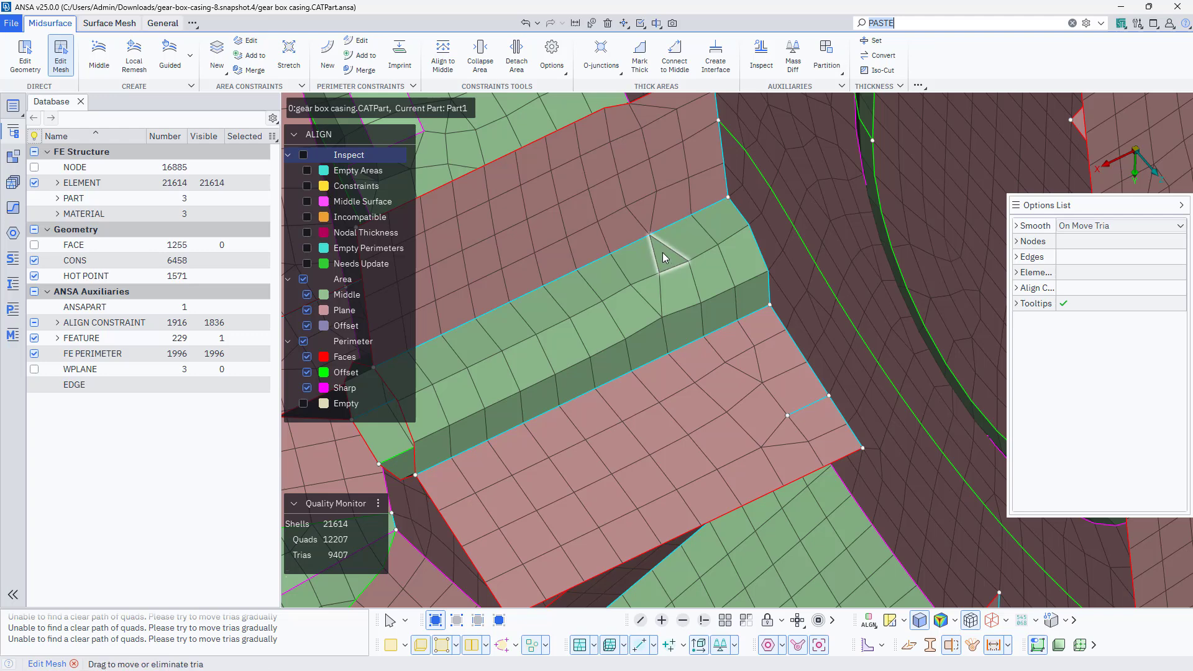
{"action": "left_click_drag", "start_coordinate": [647, 223], "coordinate": [647, 223]}
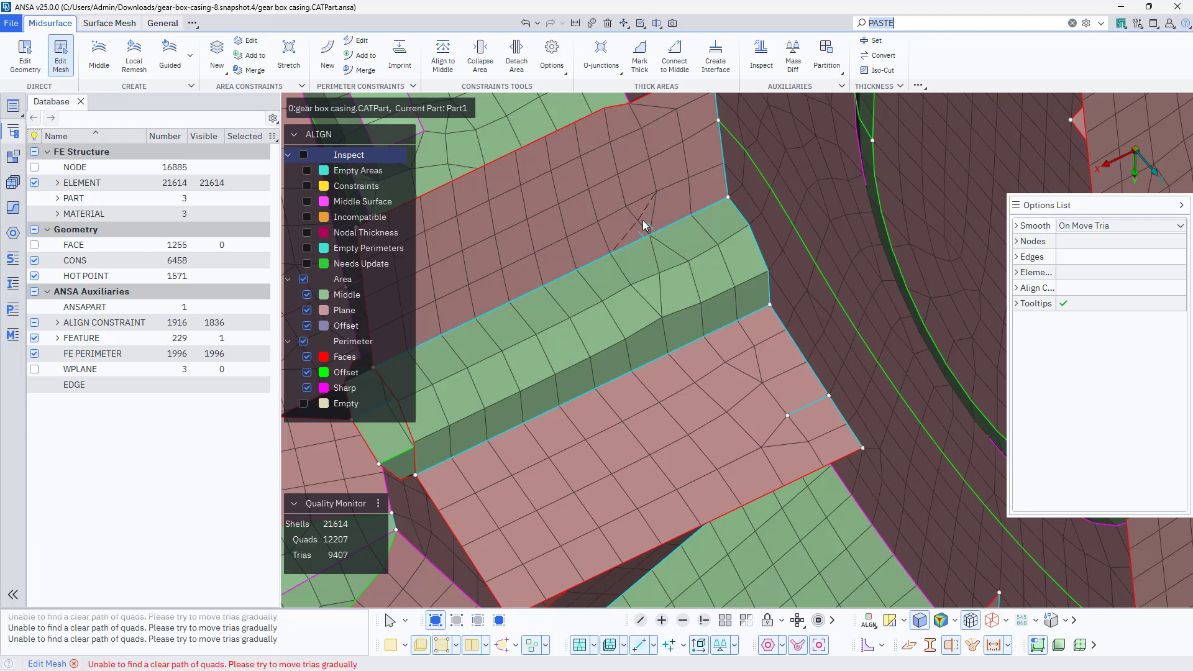
{"action": "left_click_drag", "start_coordinate": [601, 244], "coordinate": [591, 269]}
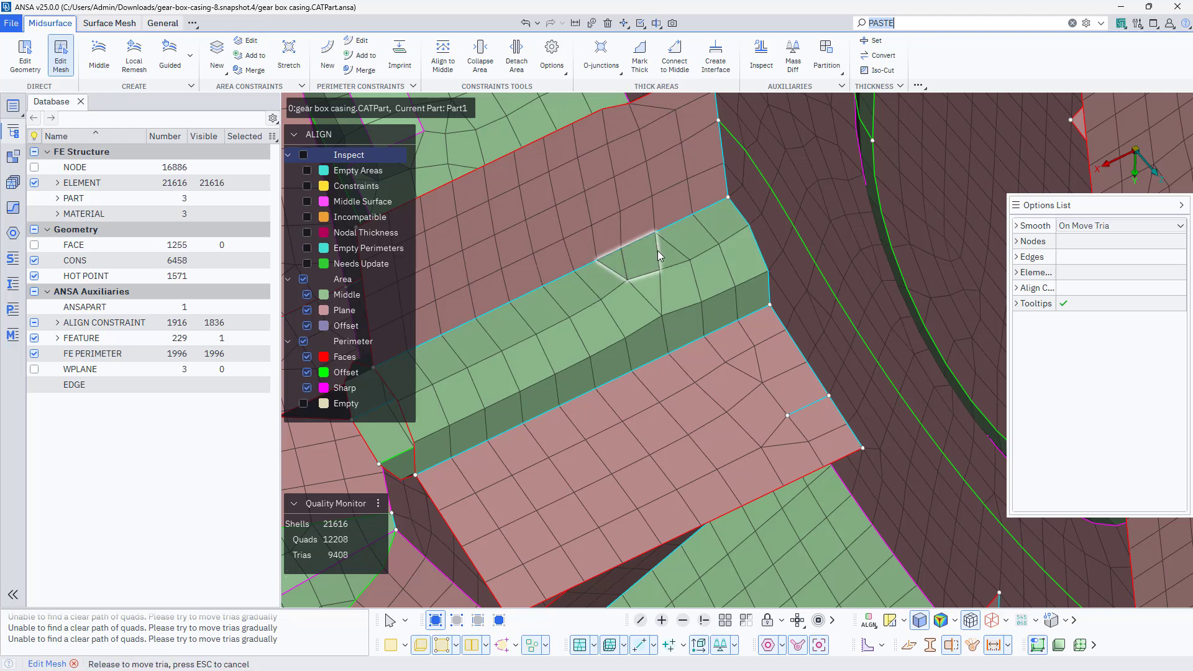
{"action": "left_click_drag", "start_coordinate": [658, 251], "coordinate": [660, 311]}
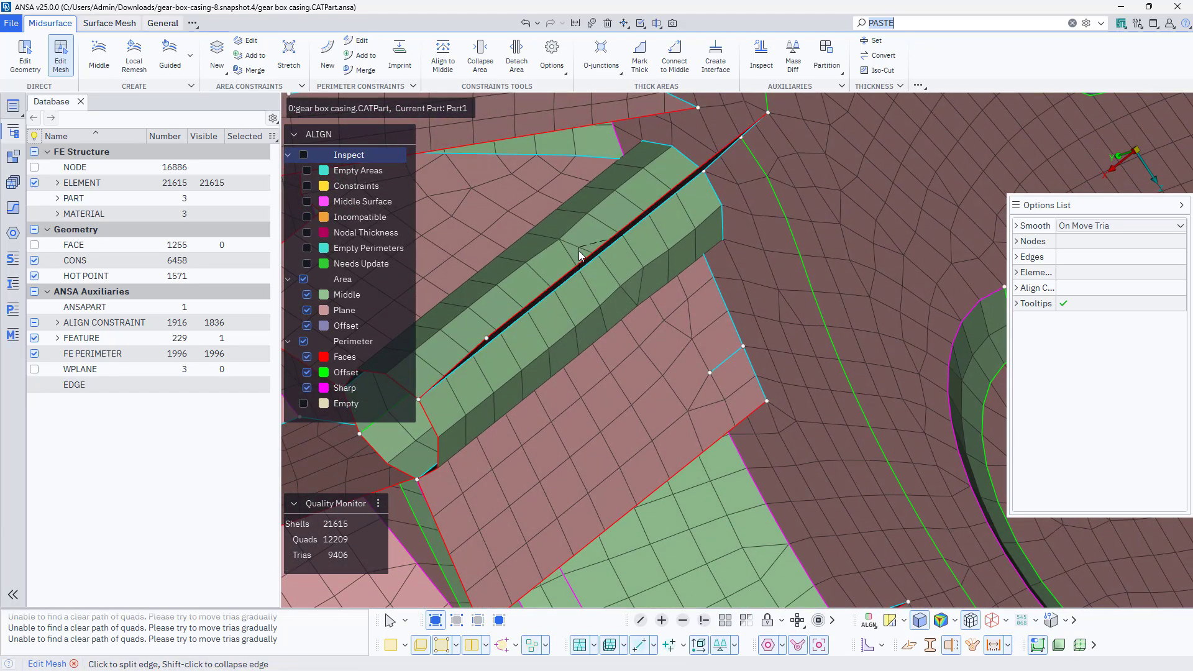
{"action": "left_click_drag", "start_coordinate": [589, 262], "coordinate": [638, 304]}
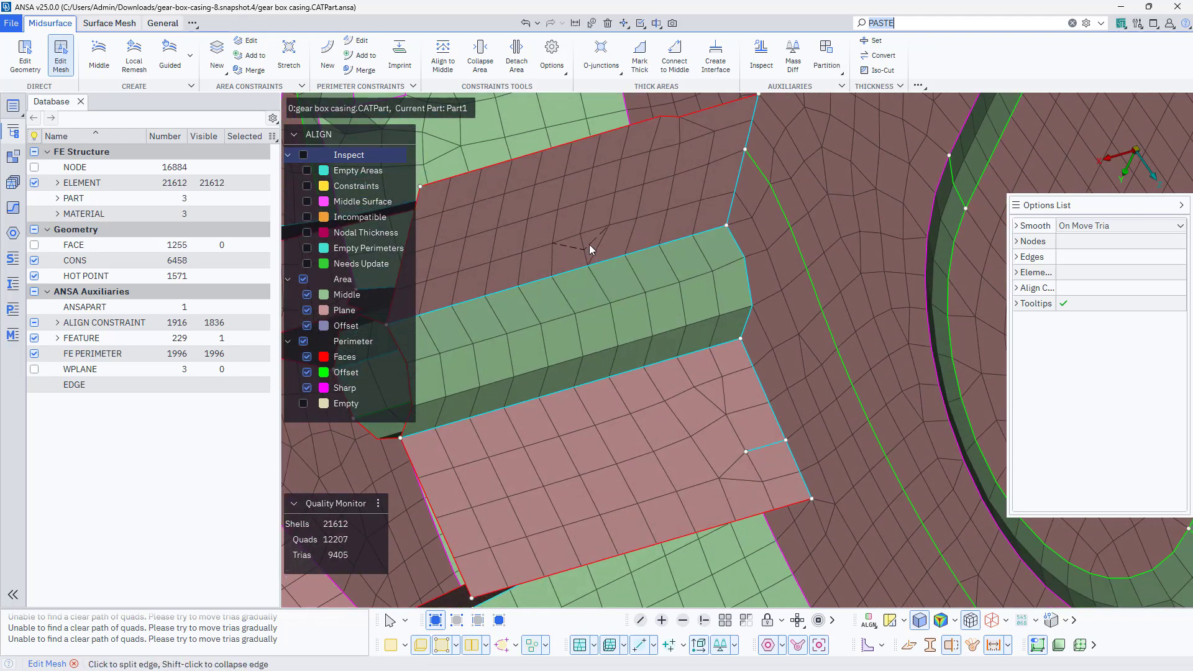
- Move the tria in the flat rib beside the half-round boss across to the rib's free edge to eliminate it
{"action": "left_click_drag", "start_coordinate": [590, 245], "coordinate": [596, 145]}
{"action": "left_click_drag", "start_coordinate": [608, 134], "coordinate": [608, 135]}
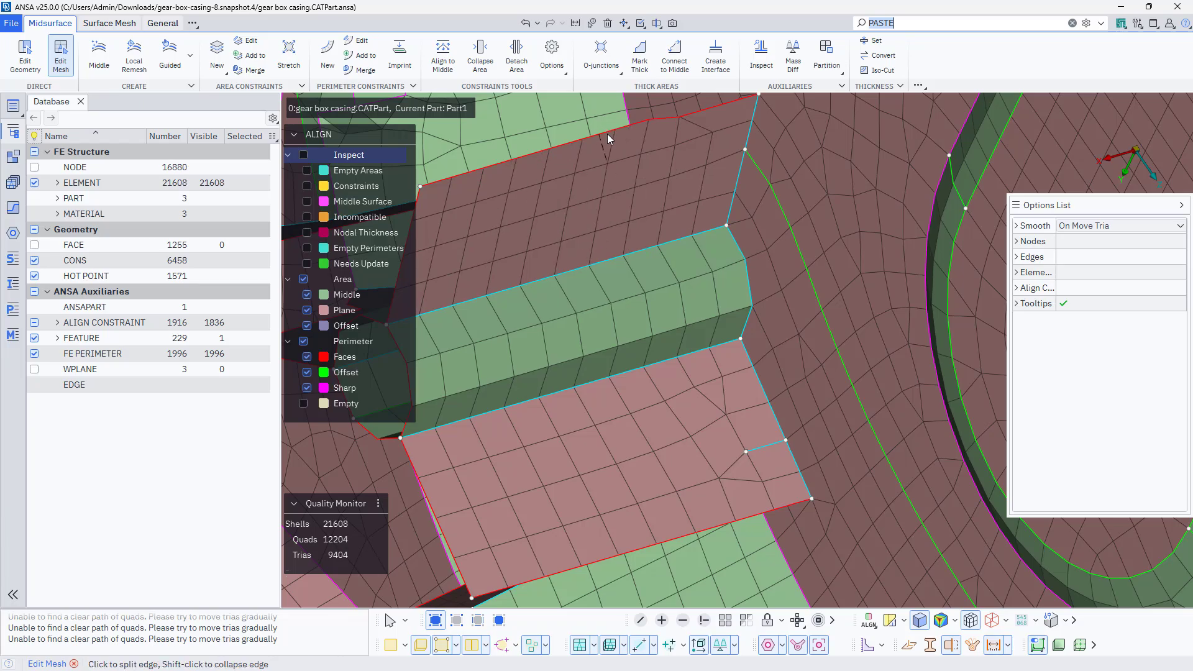
{"action": "left_click_drag", "start_coordinate": [647, 184], "coordinate": [633, 162], "text": "ctrl"}
{"action": "middle_click_drag", "start_coordinate": [675, 181], "coordinate": [634, 298], "text": "ctrl"}
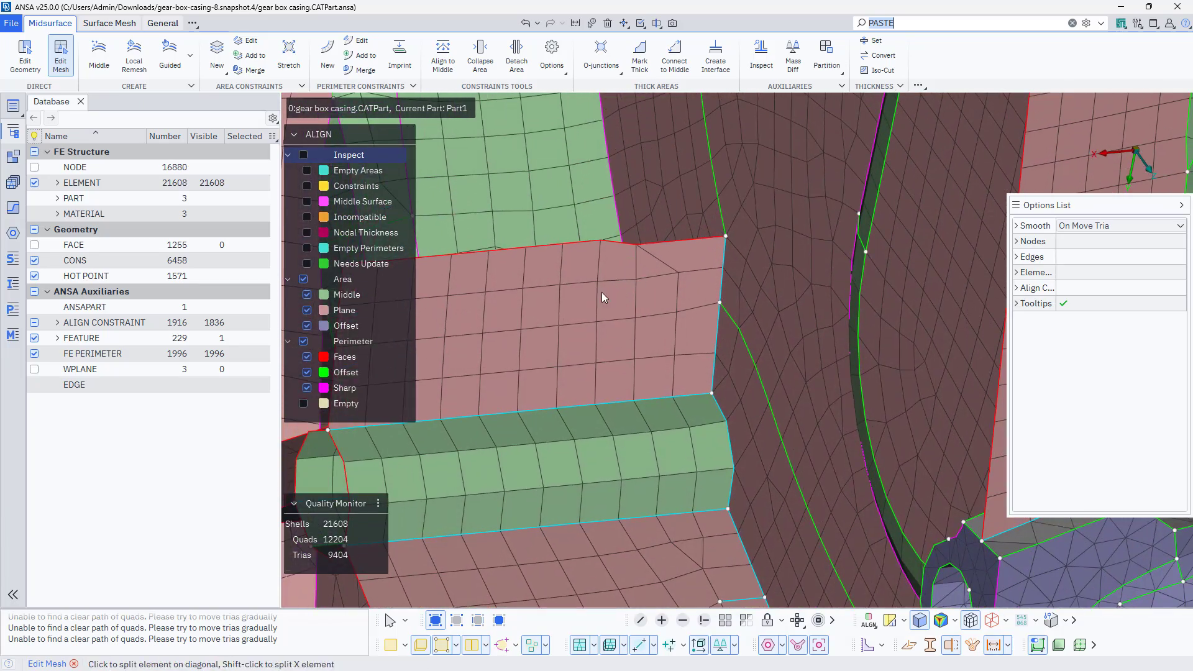
{"action": "left_click_drag", "start_coordinate": [601, 292], "coordinate": [617, 394], "text": "ctrl"}
- Apply a 4 Sided Mesh to the half-round boss wall next to the flat rib
{"action": "middle_click", "coordinate": [617, 314]}
{"action": "scroll", "coordinate": [618, 315], "scroll_direction": "down", "scroll_amount": 4}
{"action": "scroll", "coordinate": [557, 356], "scroll_direction": "up", "scroll_amount": 6}
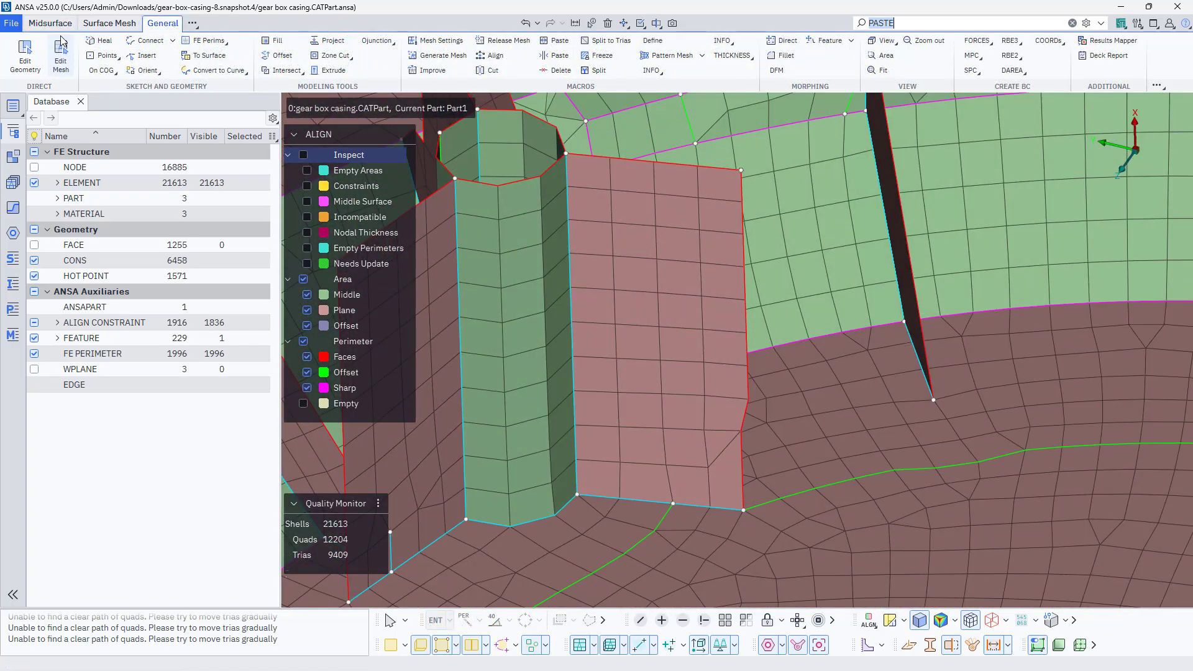
{"action": "left_click", "coordinate": [25, 55]}
{"action": "right_click", "coordinate": [506, 287]}
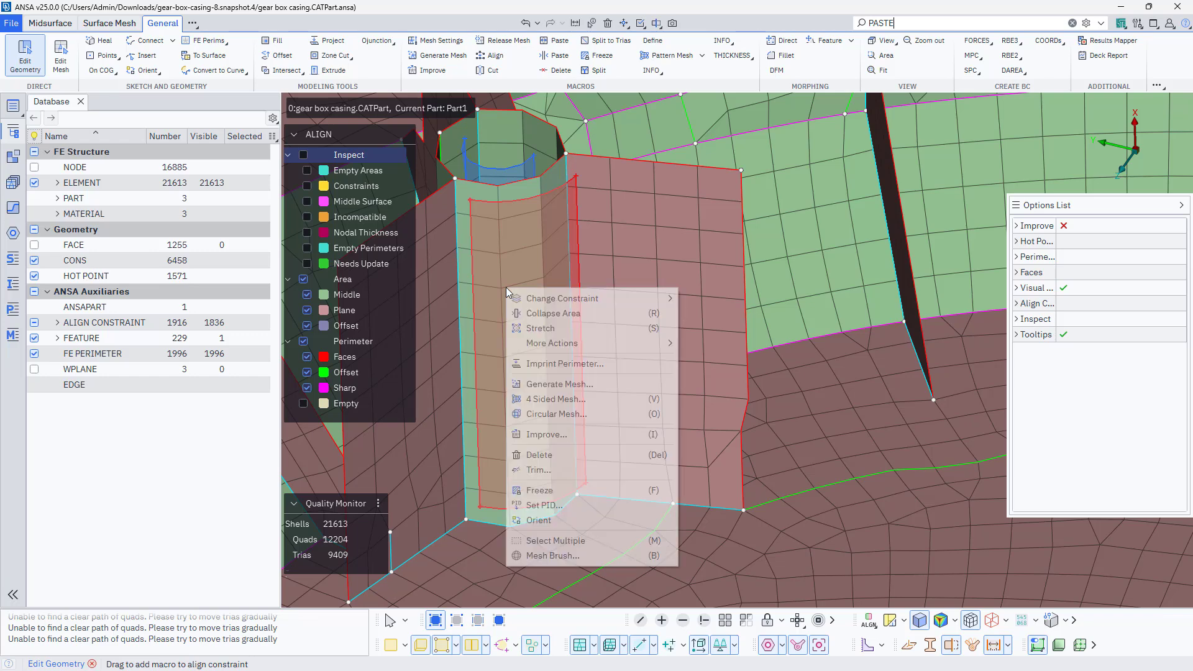
{"action": "left_click", "coordinate": [544, 399]}
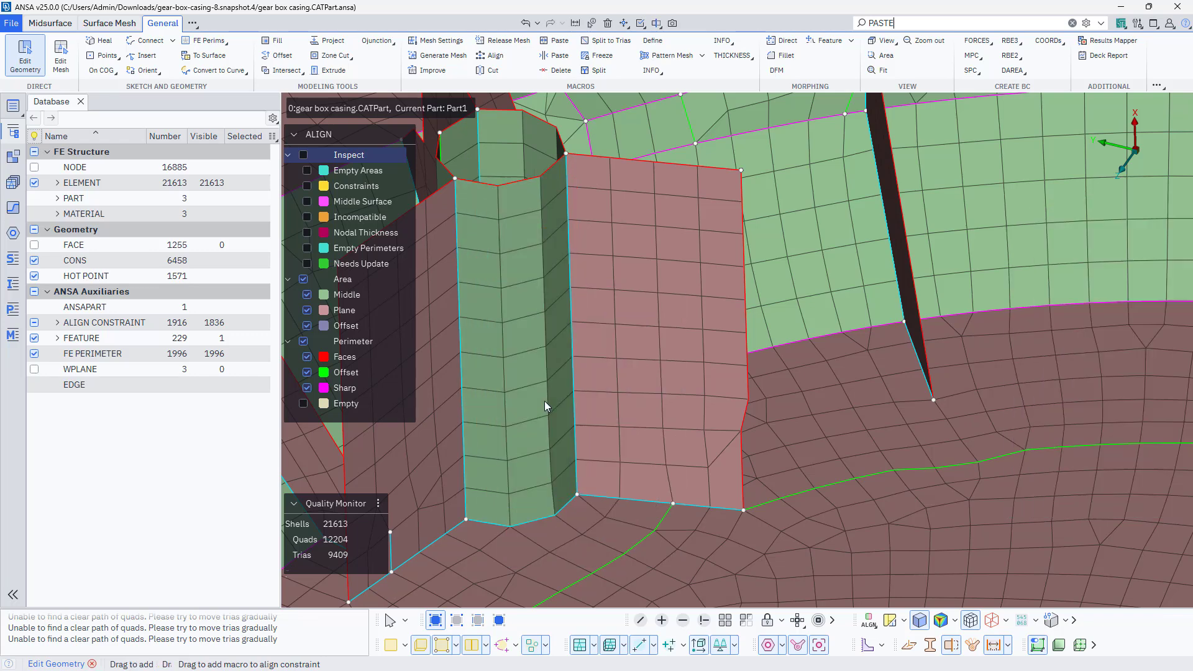
{"action": "scroll", "coordinate": [555, 365], "scroll_direction": "down", "scroll_amount": 4}
{"action": "scroll", "coordinate": [532, 284], "scroll_direction": "up", "scroll_amount": 4}
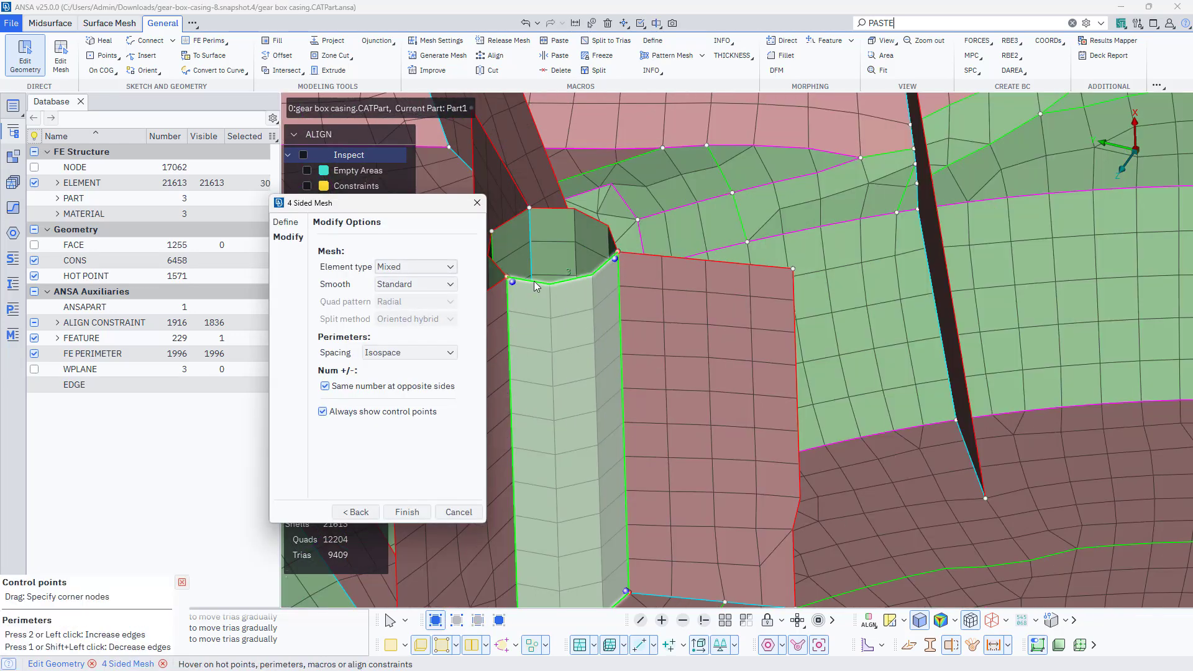
- Set the curved ends of the boss wall to 4 elements and finish the 4 Sided Mesh
{"action": "scroll", "coordinate": [567, 278], "scroll_direction": "up", "scroll_amount": 2}
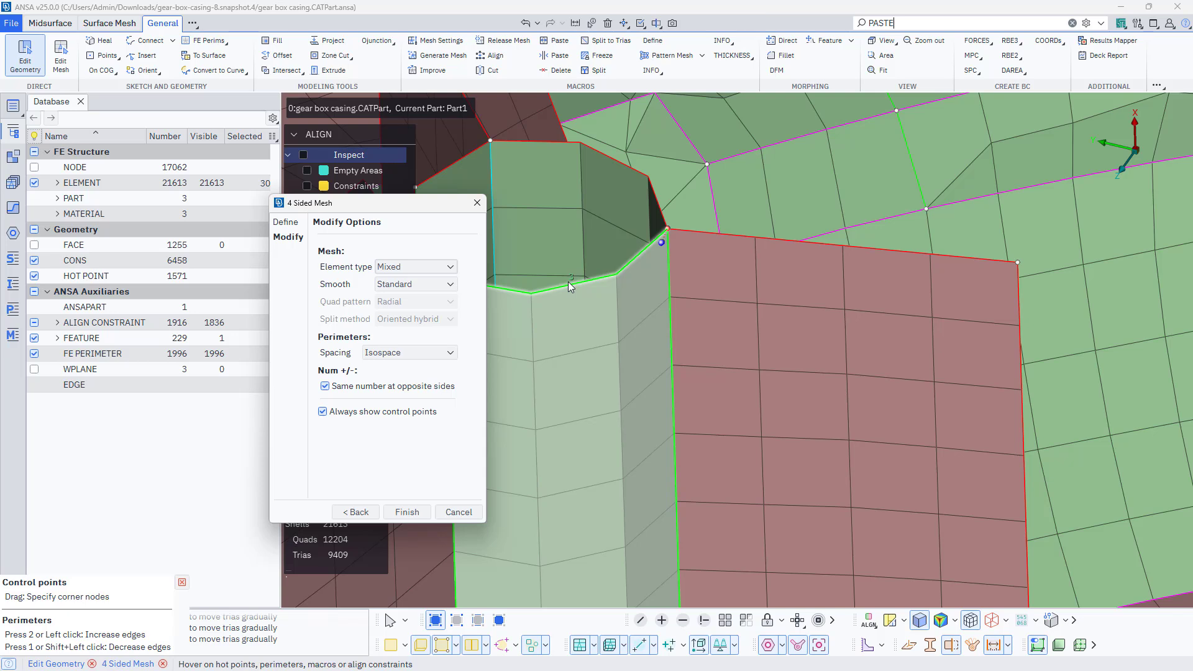
{"action": "left_click", "coordinate": [568, 282]}
{"action": "scroll", "coordinate": [568, 281], "scroll_direction": "down", "scroll_amount": 3}
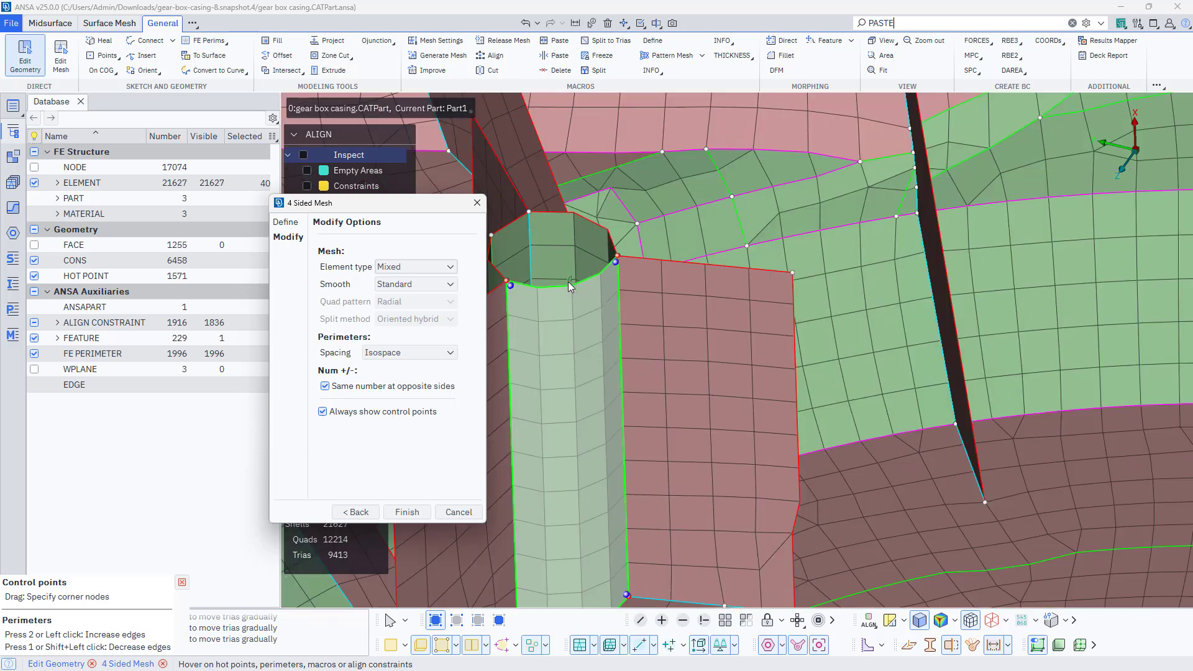
{"action": "scroll", "coordinate": [568, 282], "scroll_direction": "down", "scroll_amount": 3}
{"action": "left_click", "coordinate": [568, 282]}
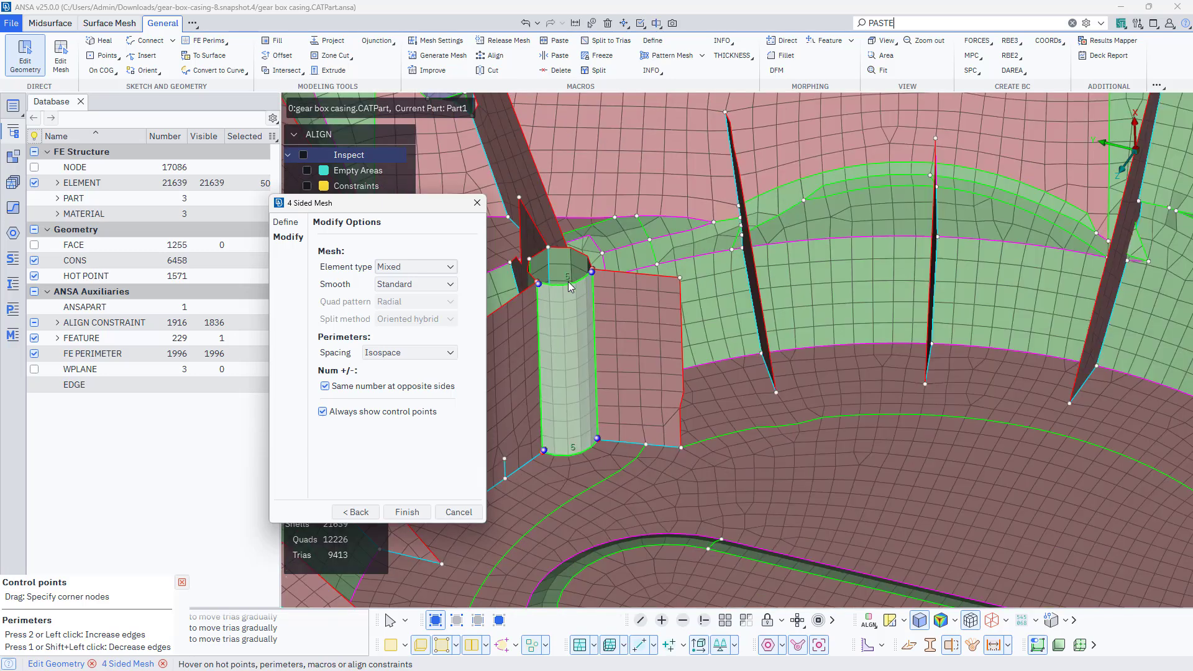
{"action": "left_click", "coordinate": [568, 282]}
{"action": "left_click", "coordinate": [568, 282], "text": "shift"}
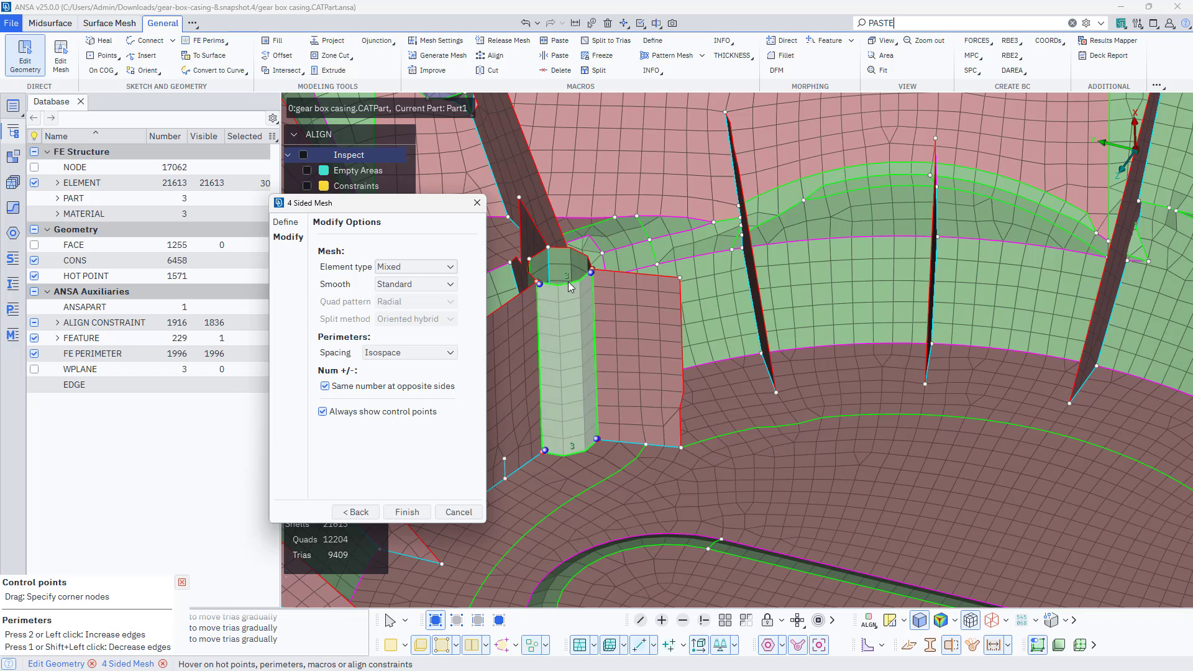
{"action": "left_click", "coordinate": [568, 282]}
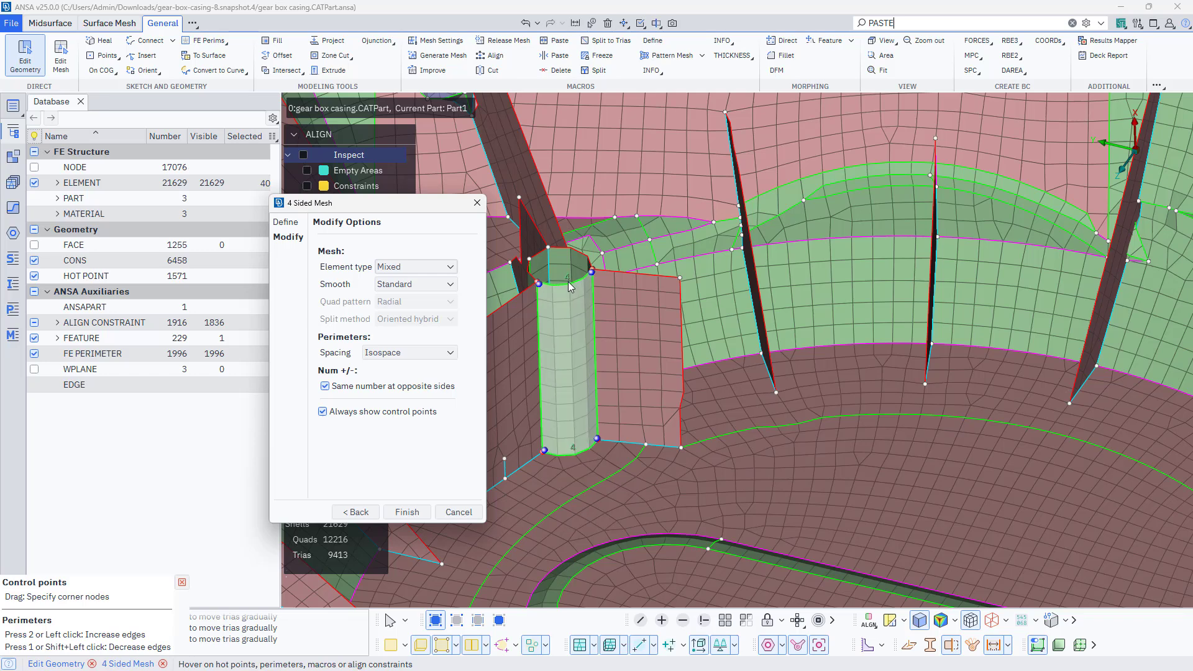
{"action": "left_click", "coordinate": [407, 512]}
- Remesh the next half-round wall of the boss with a 4 Sided Mesh, using more elements along its curved ends
{"action": "left_click_drag", "start_coordinate": [557, 415], "coordinate": [660, 565], "text": "ctrl"}
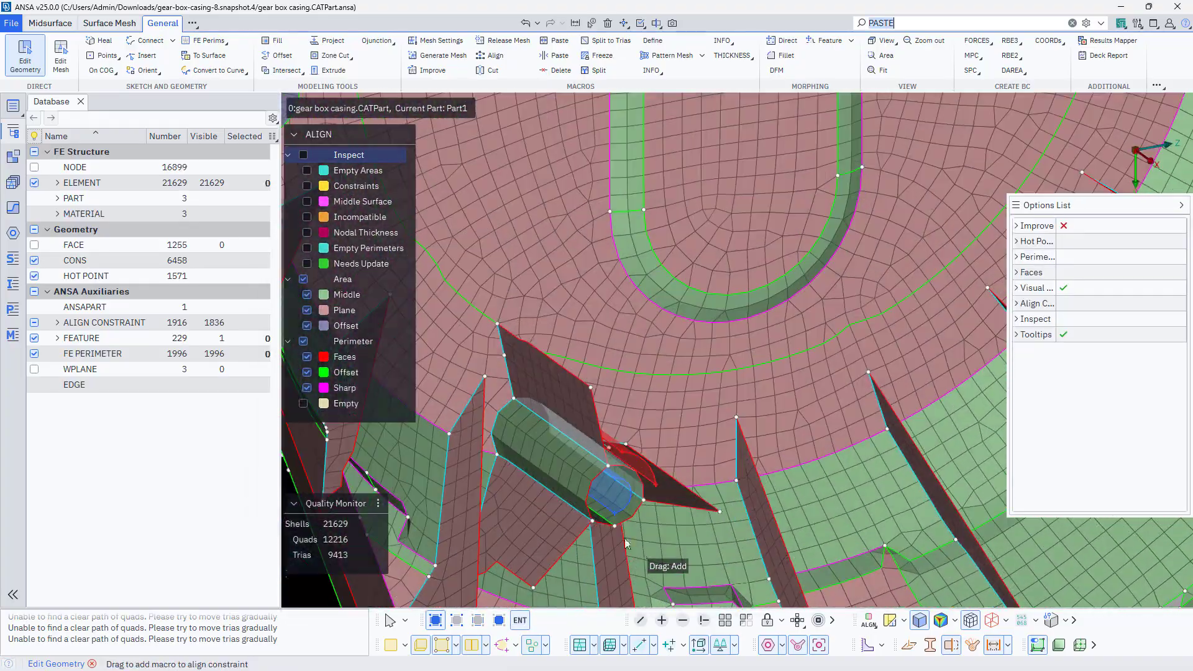
{"action": "right_click", "coordinate": [559, 465]}
{"action": "left_click", "coordinate": [619, 300]}
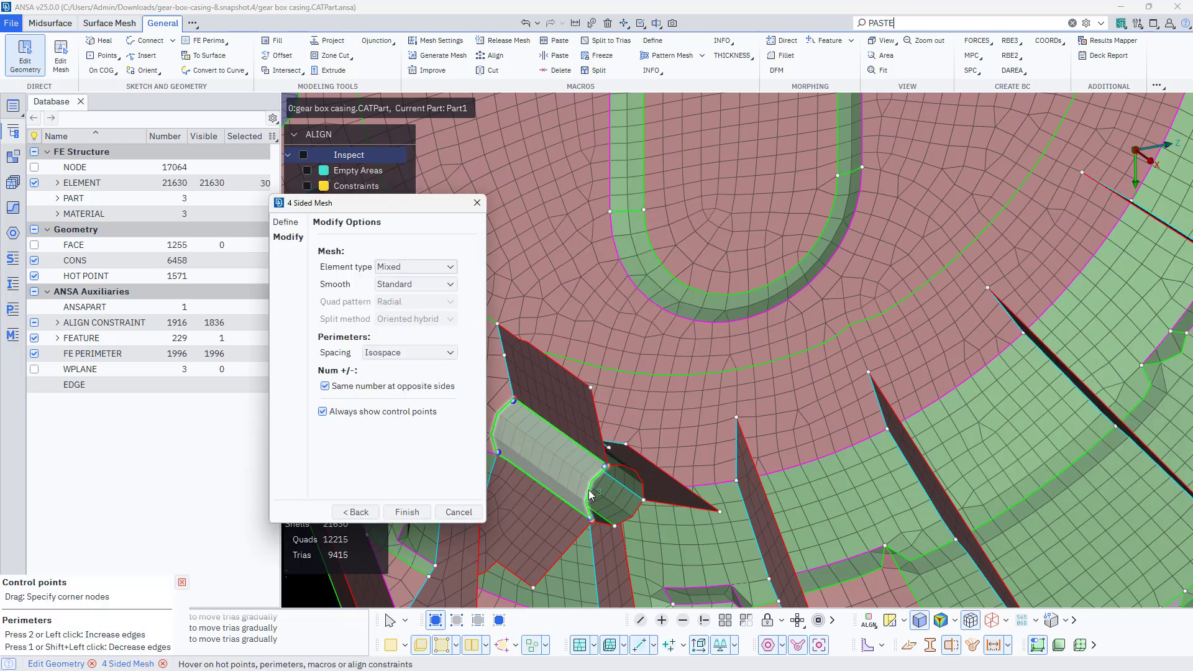
{"action": "left_click", "coordinate": [408, 512]}
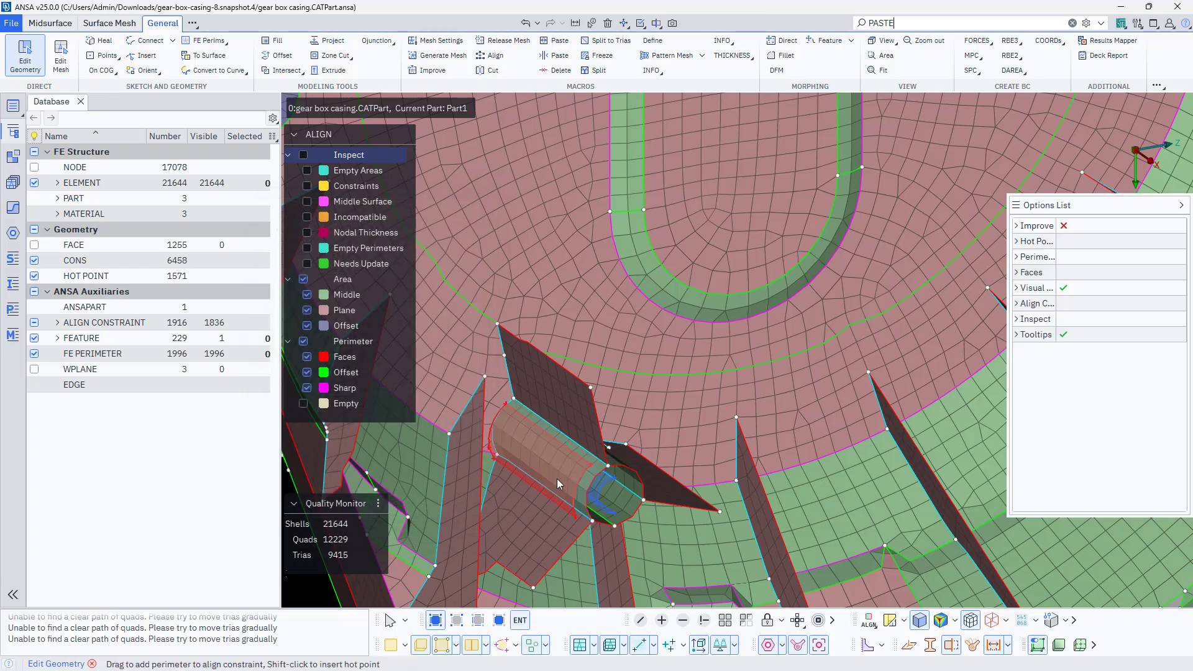
- Join the lengthwise perimeter on the boss's remaining wall and merge the extra node at its base into the adjoining rib corner
{"action": "left_click_drag", "start_coordinate": [567, 469], "coordinate": [600, 375], "text": "ctrl"}
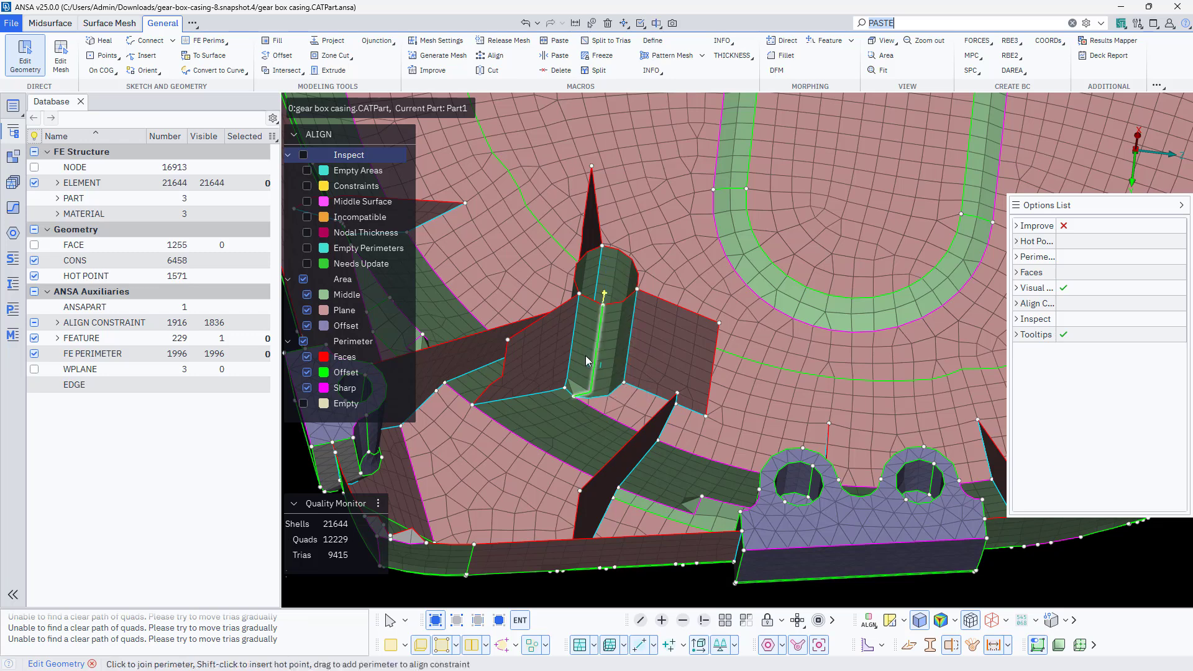
{"action": "left_click", "coordinate": [589, 360]}
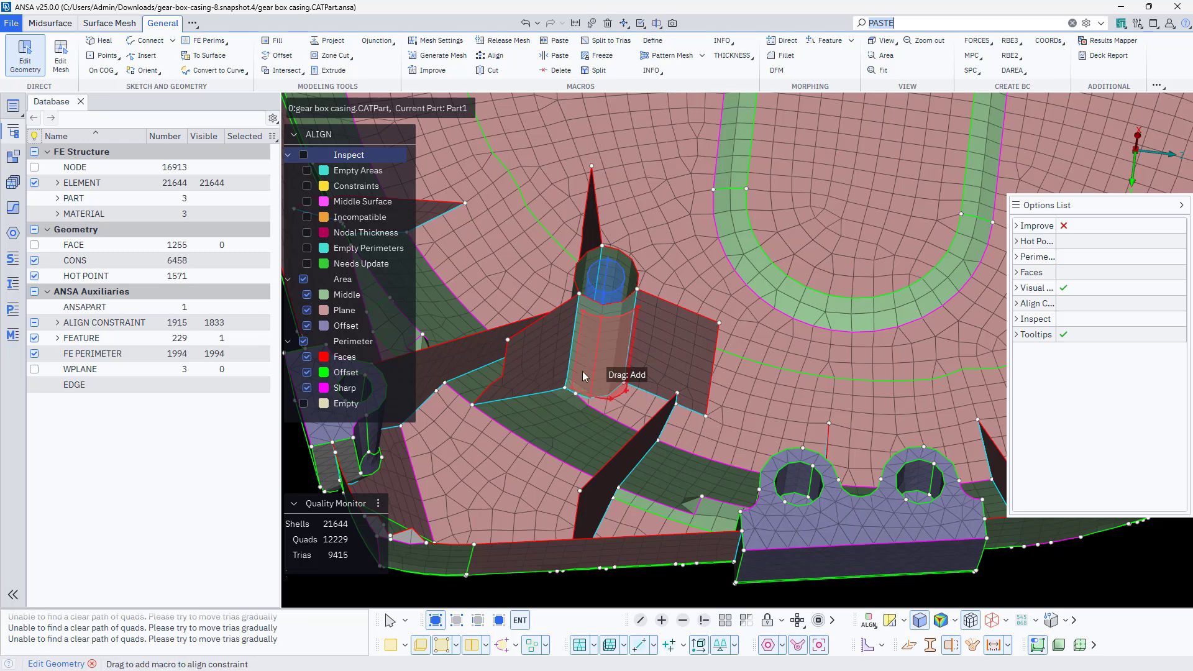
{"action": "scroll", "coordinate": [566, 385], "scroll_direction": "up", "scroll_amount": 5}
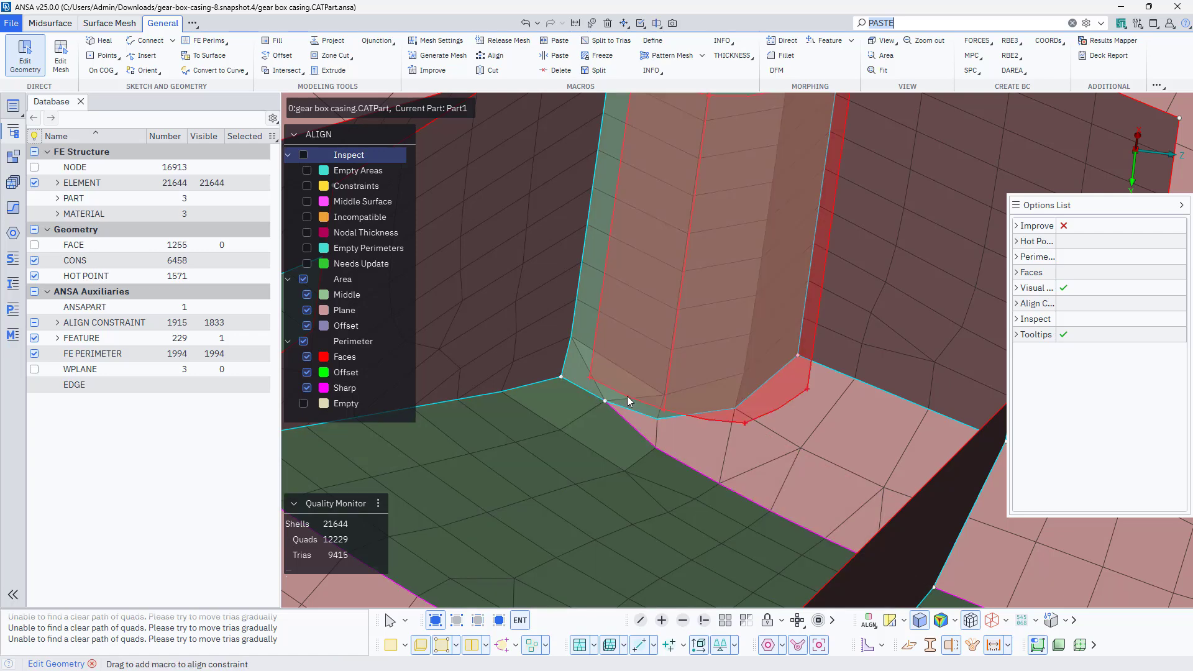
{"action": "mouse_move", "coordinate": [608, 422]}
{"action": "left_mouse_down", "text": "ctrl"}
{"action": "mouse_move", "coordinate": [603, 465]}
{"action": "mouse_move", "coordinate": [609, 432]}
{"action": "left_mouse_up", "text": "ctrl"}
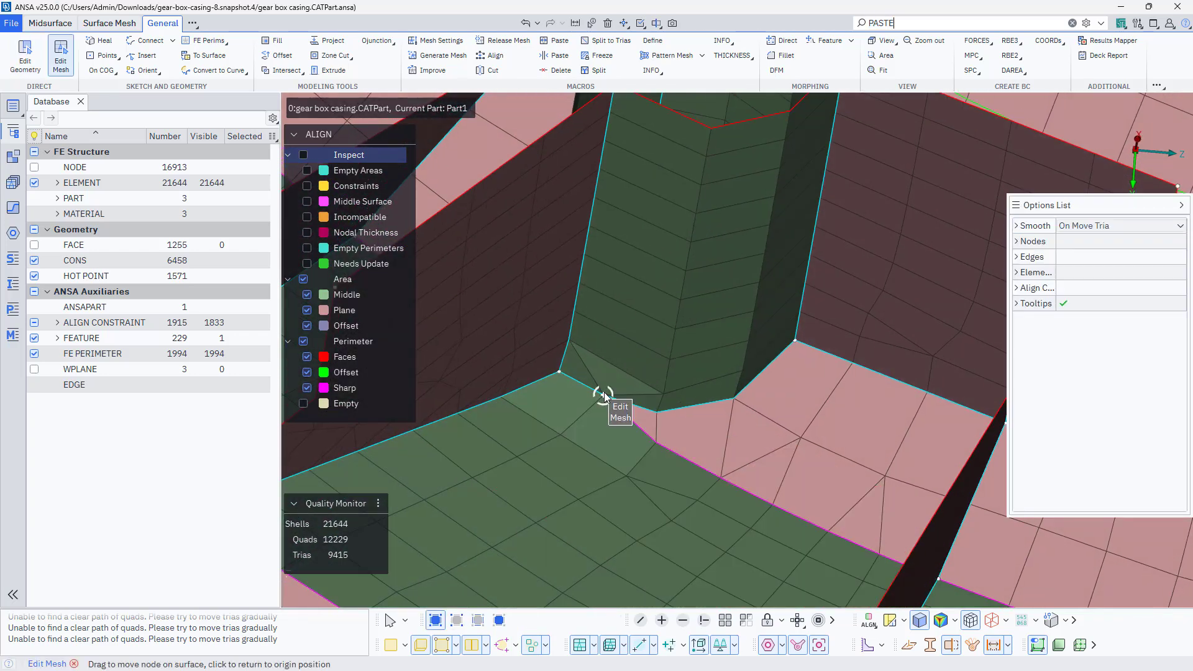
{"action": "left_click_drag", "start_coordinate": [603, 393], "coordinate": [561, 375]}
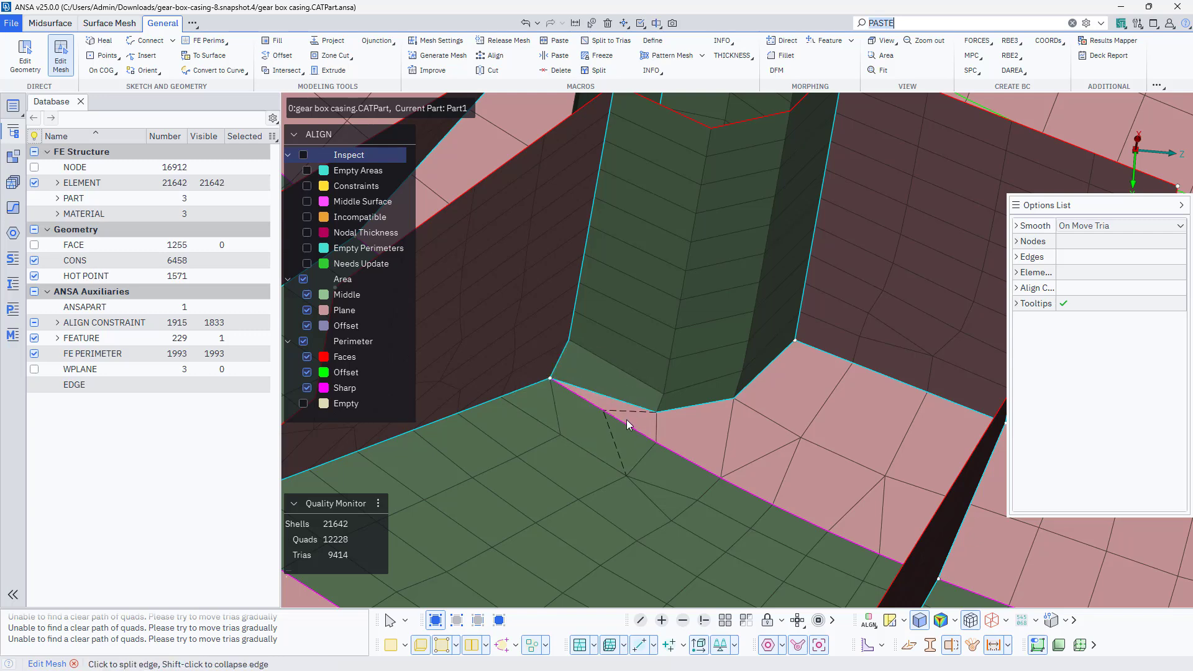
{"action": "scroll", "coordinate": [627, 420], "scroll_direction": "down", "scroll_amount": 5}
{"action": "scroll", "coordinate": [598, 413], "scroll_direction": "down", "scroll_amount": 1}
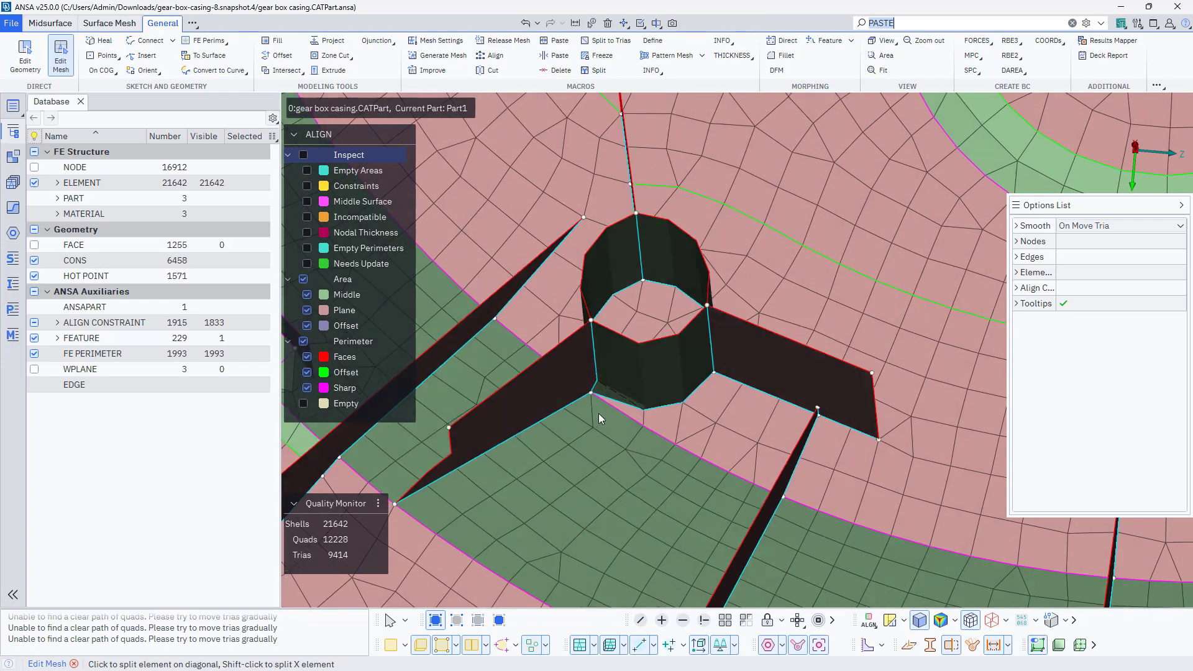
- Remesh the joined boss wall with a 4 Sided Mesh, setting 4 elements along its curved ends
{"action": "left_click_drag", "start_coordinate": [598, 413], "coordinate": [610, 382], "text": "ctrl"}
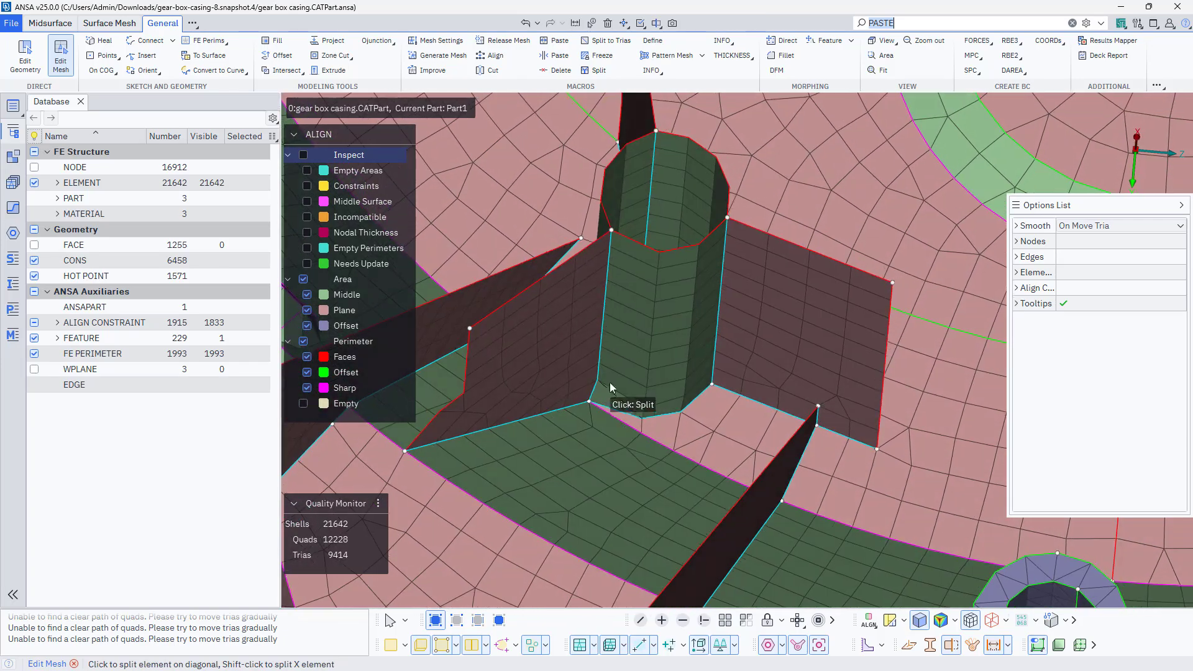
{"action": "key", "text": "Tab"}
{"action": "right_click", "coordinate": [662, 348]}
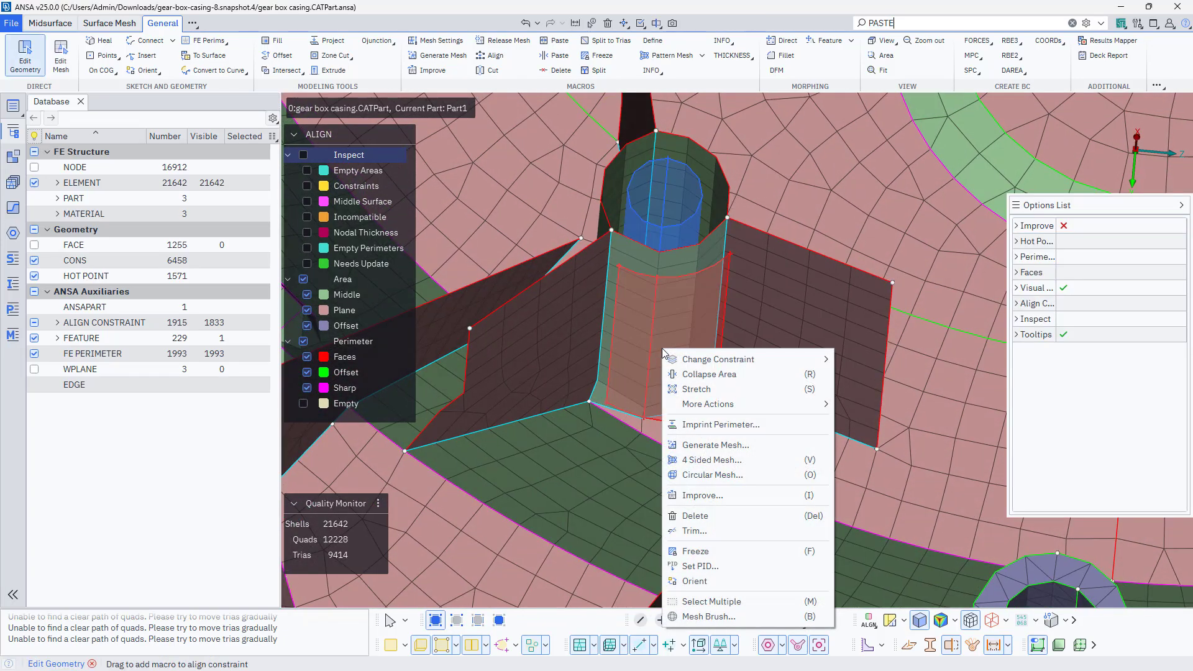
{"action": "left_click", "coordinate": [705, 461]}
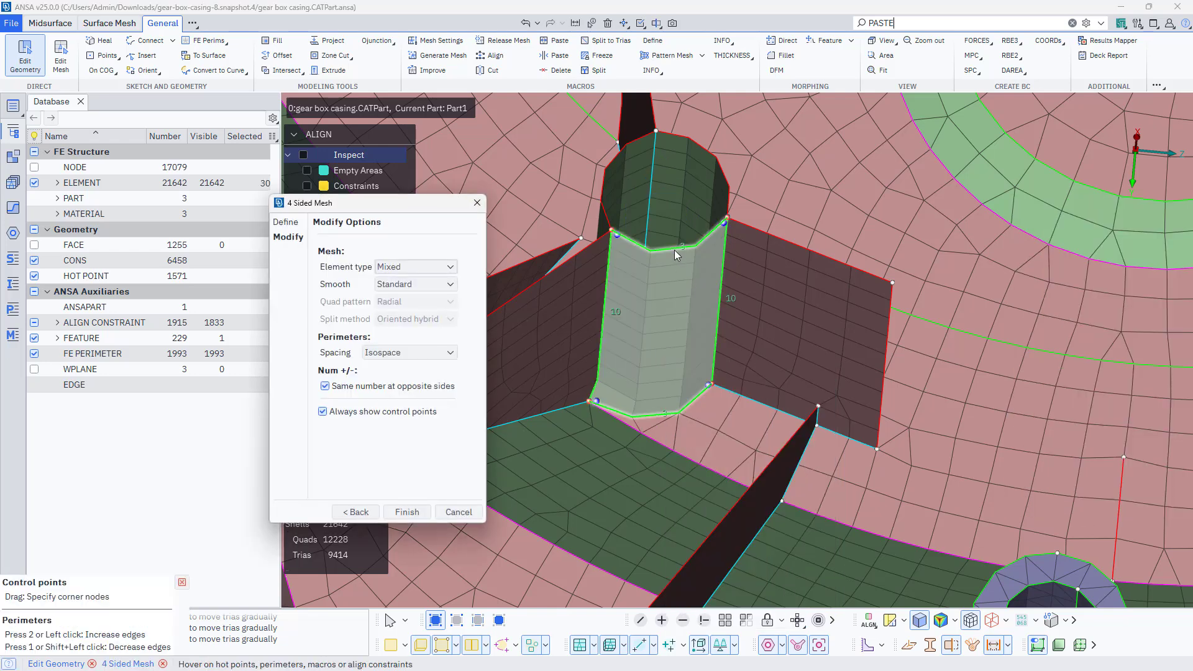
{"action": "left_click", "coordinate": [675, 250]}
{"action": "left_click", "coordinate": [414, 513]}
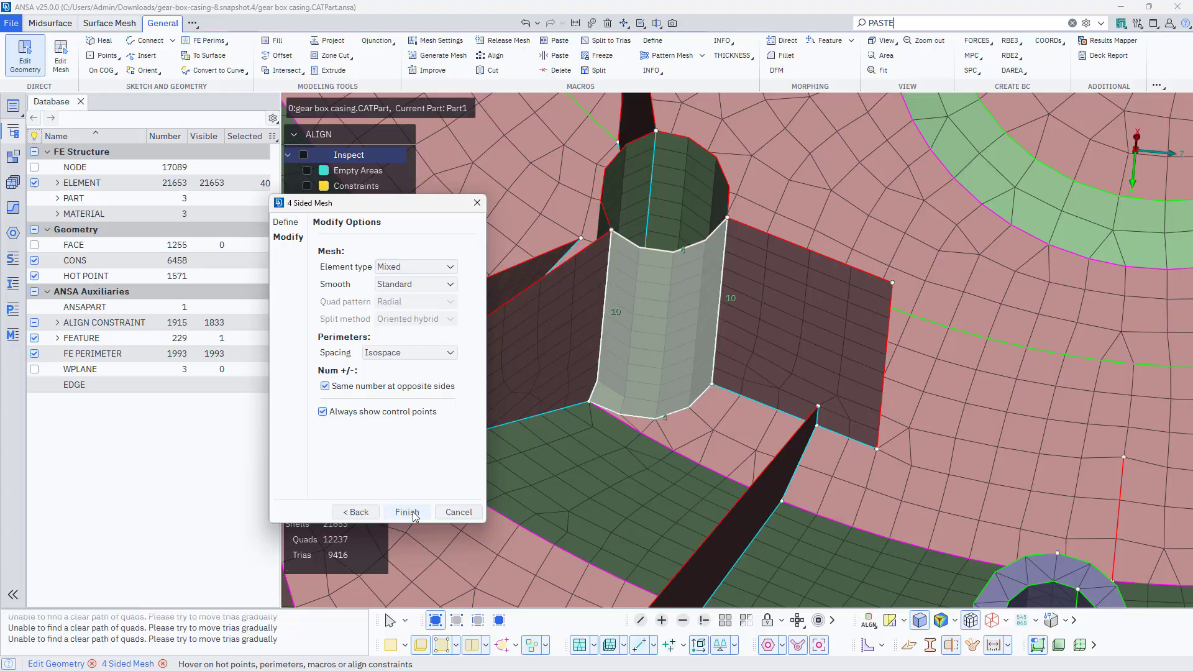
- Examine the curved wall areas and small ledges between the ribs around the boss
{"action": "scroll", "coordinate": [717, 394], "scroll_direction": "down", "scroll_amount": 4}
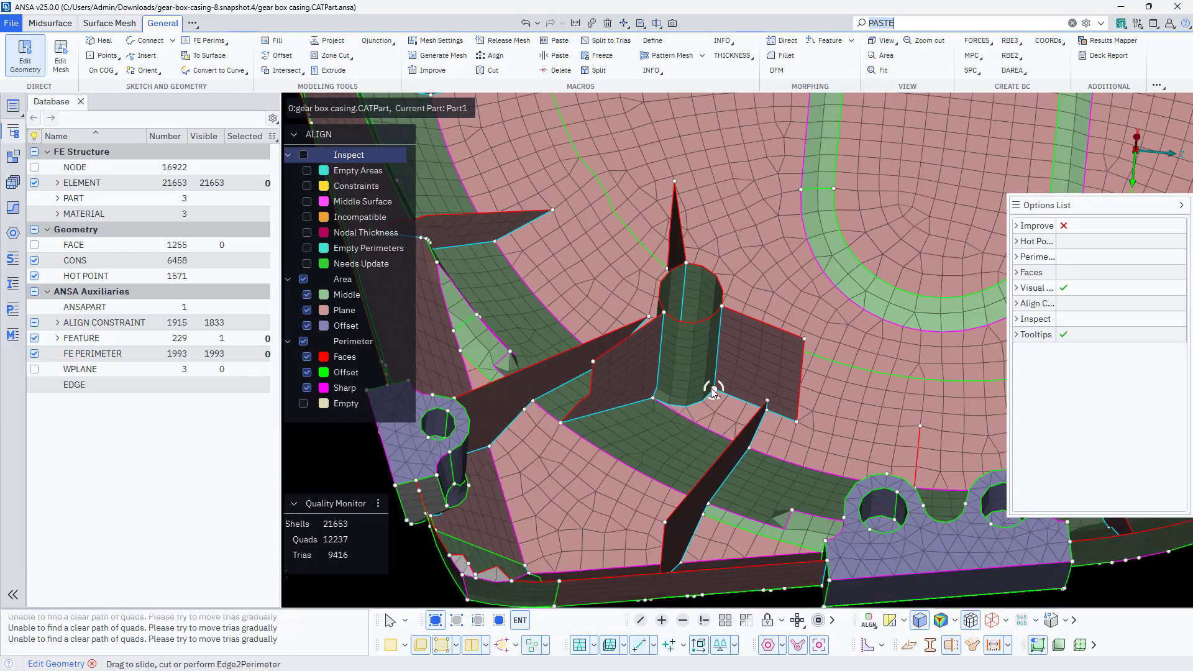
{"action": "mouse_move", "coordinate": [715, 392]}
{"action": "left_mouse_down", "text": "ctrl"}
{"action": "mouse_move", "coordinate": [618, 405]}
{"action": "mouse_move", "coordinate": [658, 499]}
{"action": "mouse_move", "coordinate": [661, 440]}
{"action": "left_mouse_up", "text": "ctrl"}
{"action": "left_click_drag", "start_coordinate": [739, 402], "coordinate": [653, 375], "text": "ctrl"}
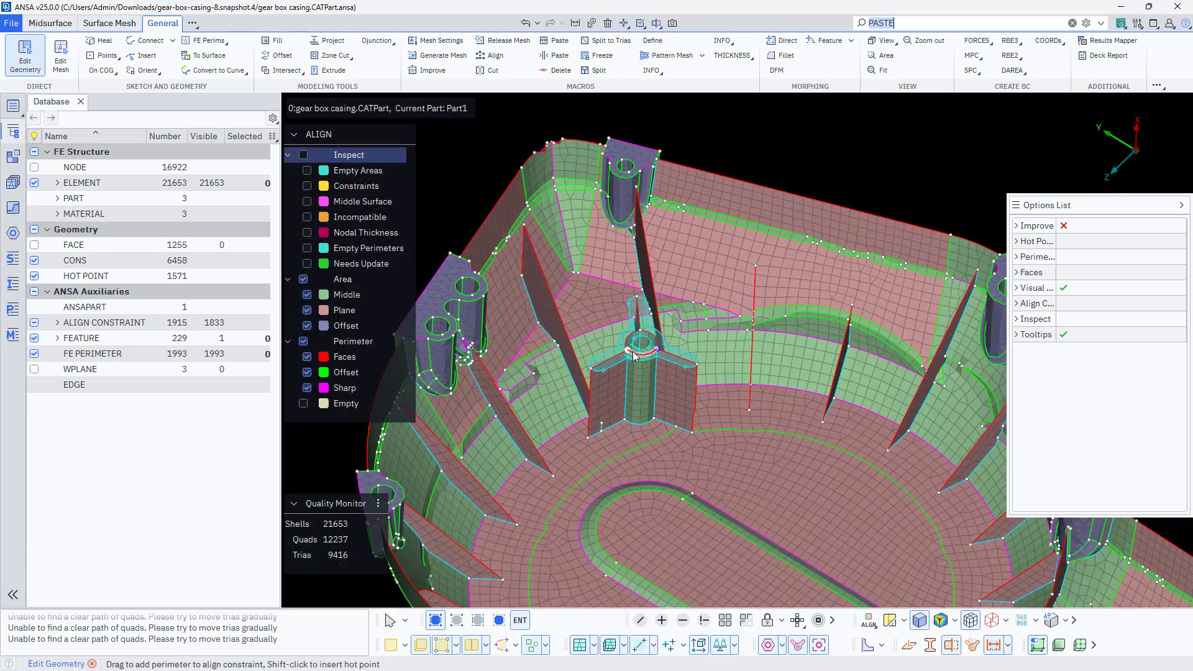
{"action": "scroll", "coordinate": [632, 490], "scroll_direction": "down", "scroll_amount": 3}
{"action": "mouse_move", "coordinate": [740, 449]}
{"action": "left_mouse_down", "text": "ctrl"}
{"action": "mouse_move", "coordinate": [762, 471]}
{"action": "mouse_move", "coordinate": [737, 443]}
{"action": "mouse_move", "coordinate": [696, 454]}
{"action": "mouse_move", "coordinate": [702, 491]}
{"action": "mouse_move", "coordinate": [736, 462]}
{"action": "left_mouse_up", "text": "ctrl"}
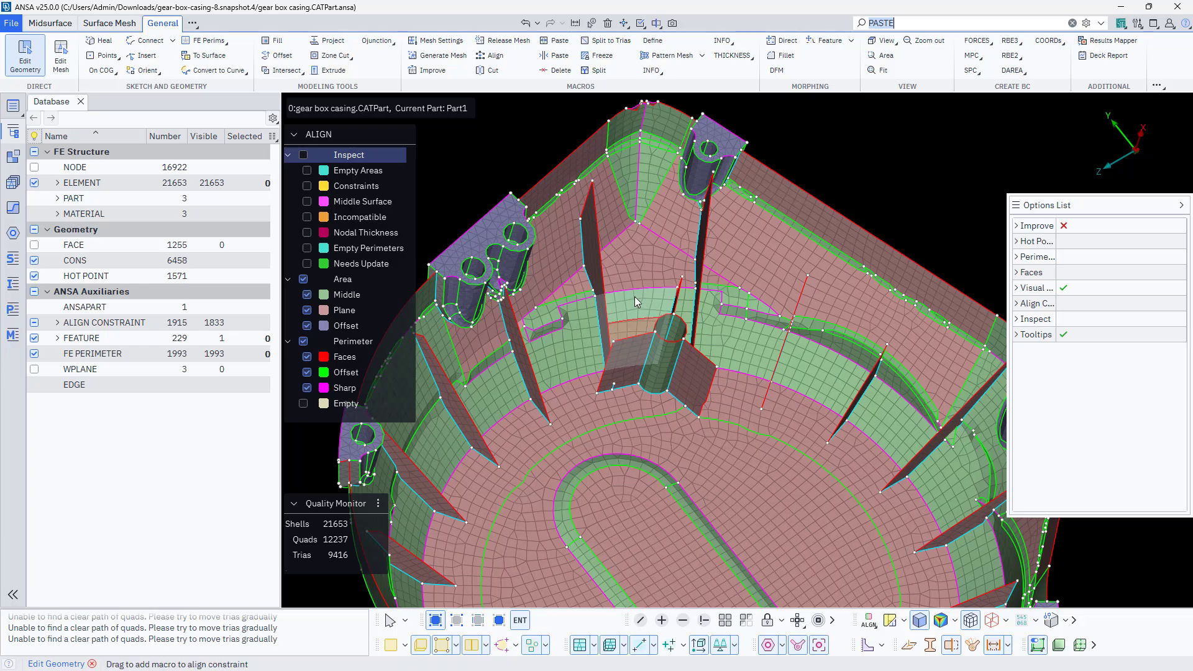
{"action": "scroll", "coordinate": [634, 298], "scroll_direction": "up", "scroll_amount": 4}
{"action": "scroll", "coordinate": [634, 305], "scroll_direction": "down", "scroll_amount": 3}
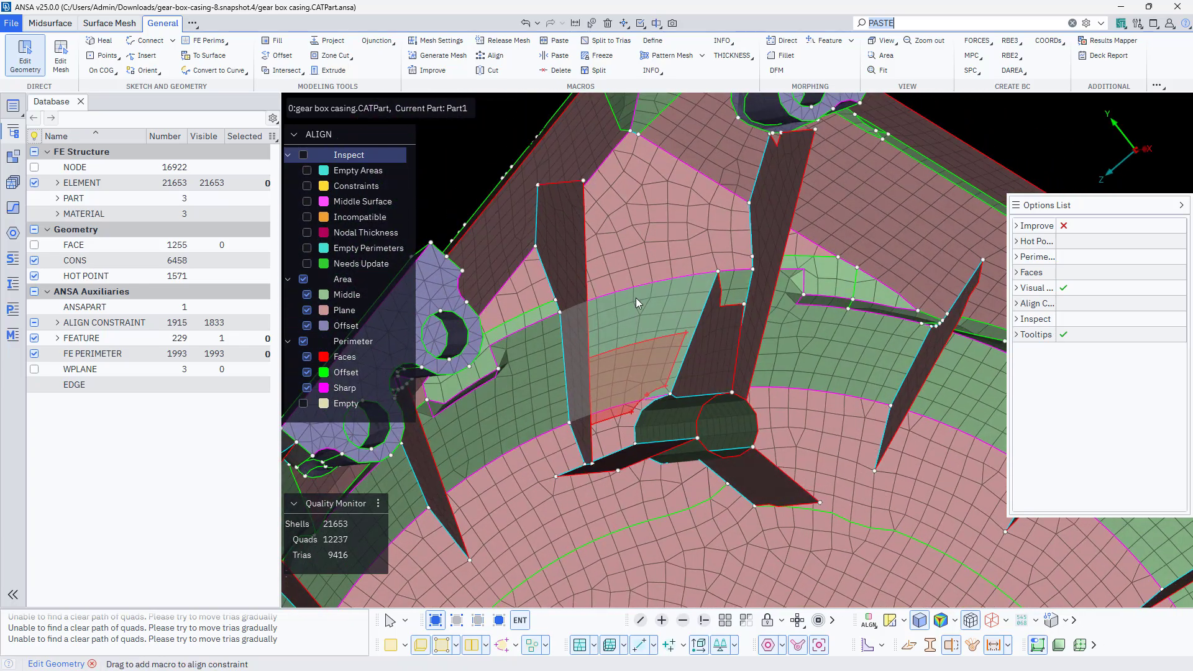
{"action": "left_click_drag", "start_coordinate": [545, 357], "coordinate": [477, 358], "text": "ctrl"}
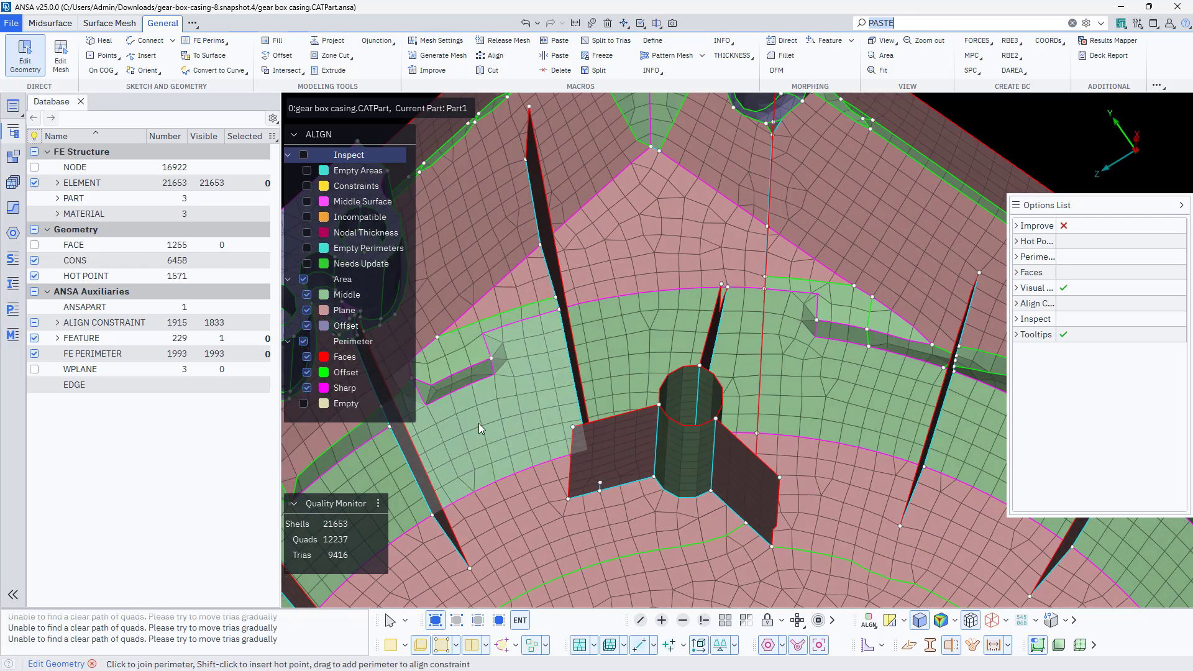
{"action": "left_click_drag", "start_coordinate": [479, 424], "coordinate": [476, 359], "text": "ctrl"}
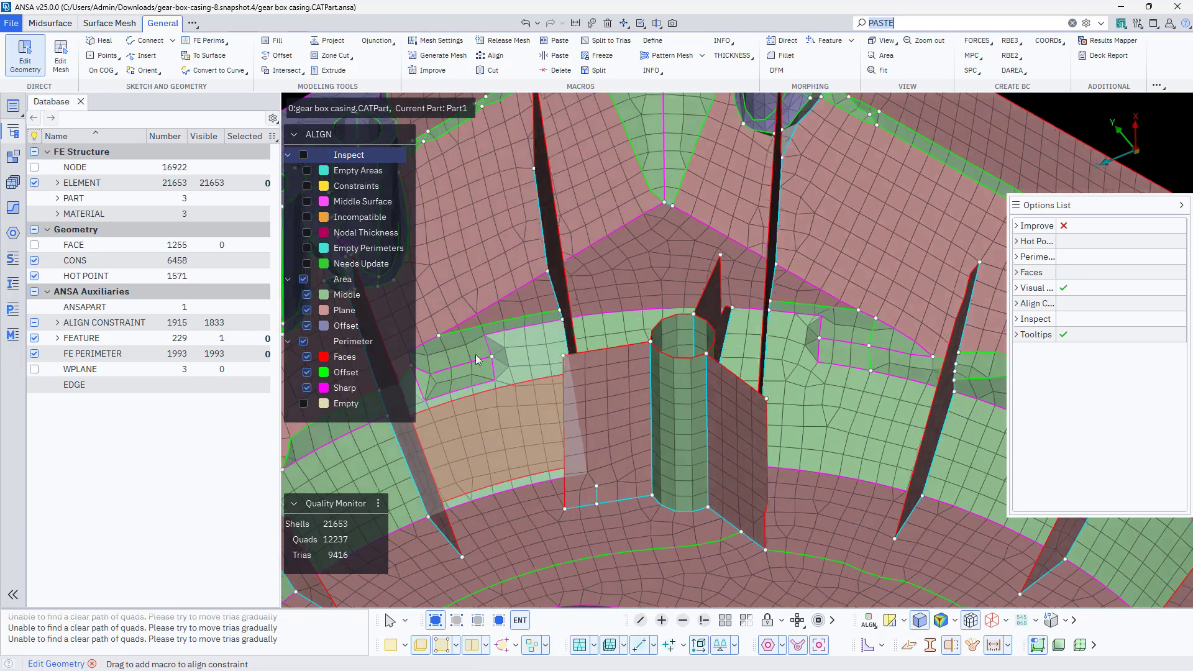
{"action": "left_click", "coordinate": [391, 645]}
{"action": "left_click", "coordinate": [391, 645]}
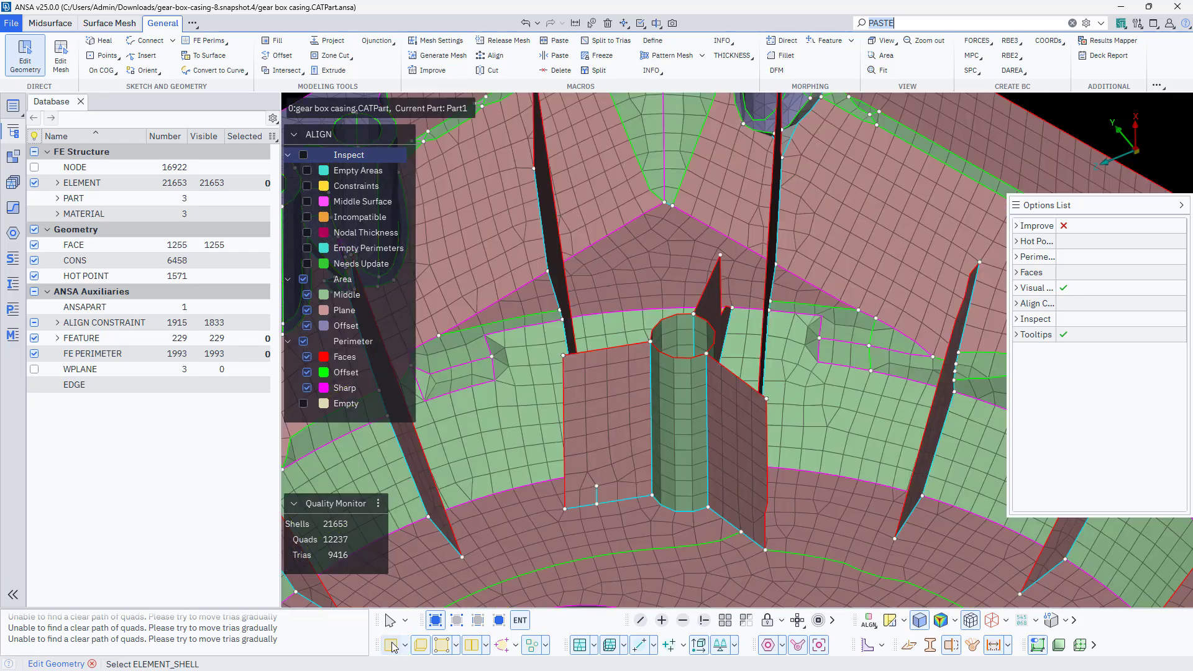
{"action": "left_click", "coordinate": [390, 645]}
{"action": "left_click", "coordinate": [391, 645]}
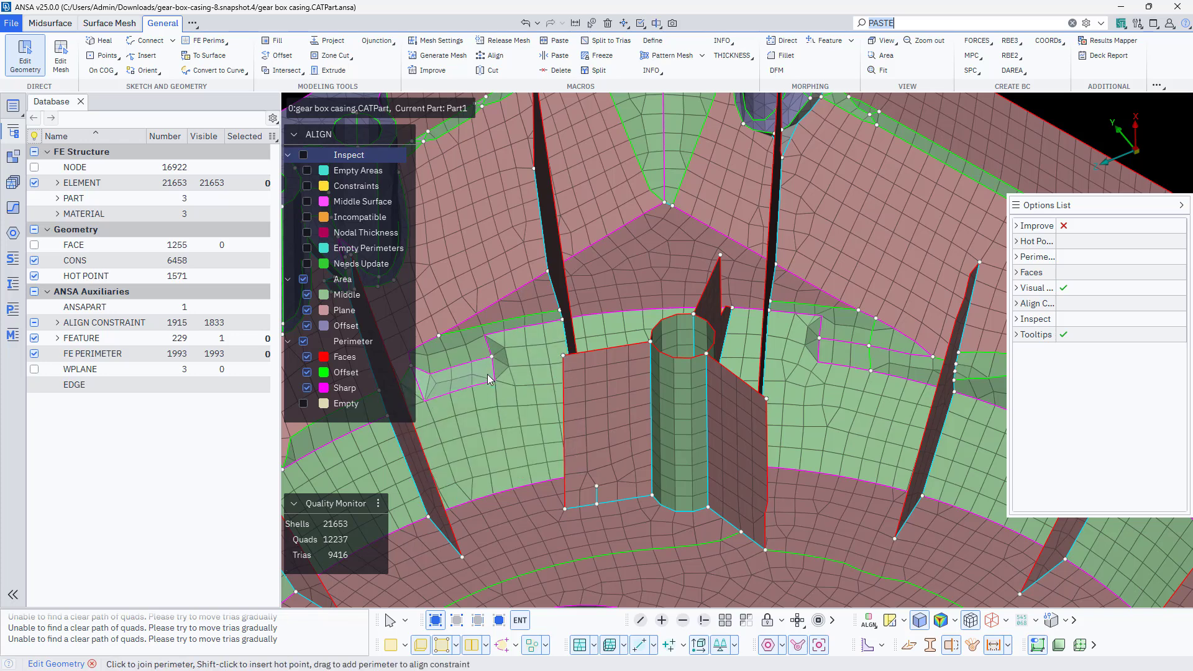
- Add the small ledge areas on both sides of the boss to the align constraints of the adjoining curved wall areas
{"action": "mouse_move", "coordinate": [480, 374]}
{"action": "left_mouse_down"}
{"action": "mouse_move", "coordinate": [491, 405]}
{"action": "mouse_move", "coordinate": [506, 397]}
{"action": "mouse_move", "coordinate": [504, 417]}
{"action": "mouse_move", "coordinate": [479, 365]}
{"action": "left_mouse_up"}
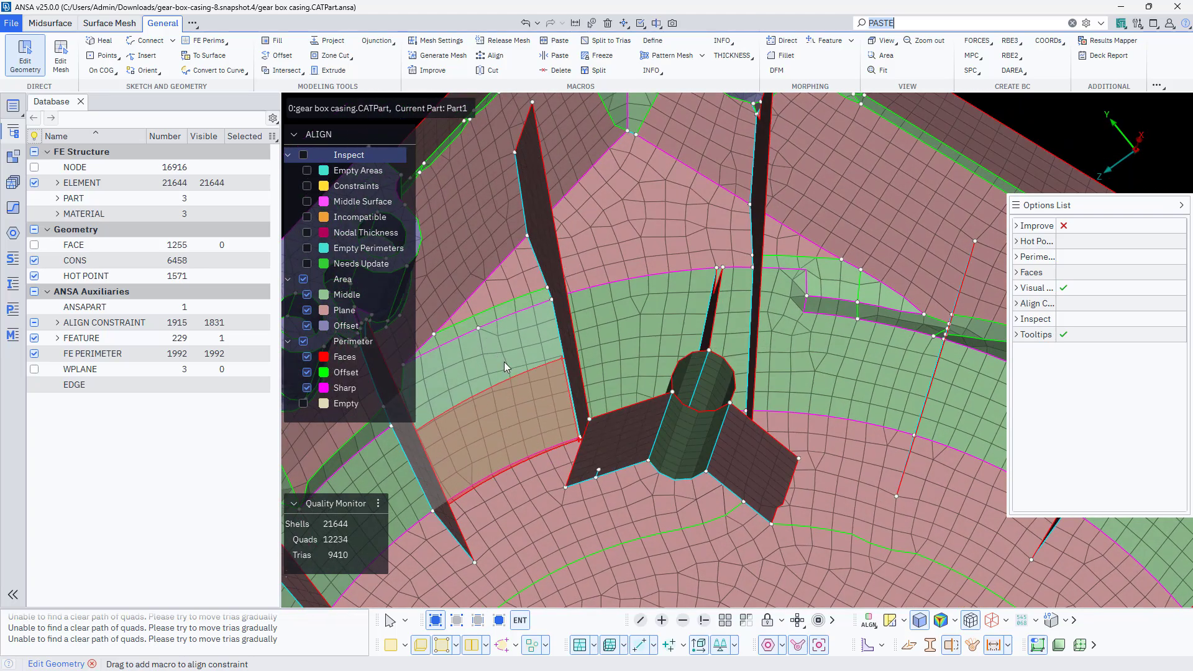
{"action": "left_click_drag", "start_coordinate": [505, 407], "coordinate": [711, 401], "text": "ctrl"}
{"action": "left_click", "coordinate": [710, 401]}
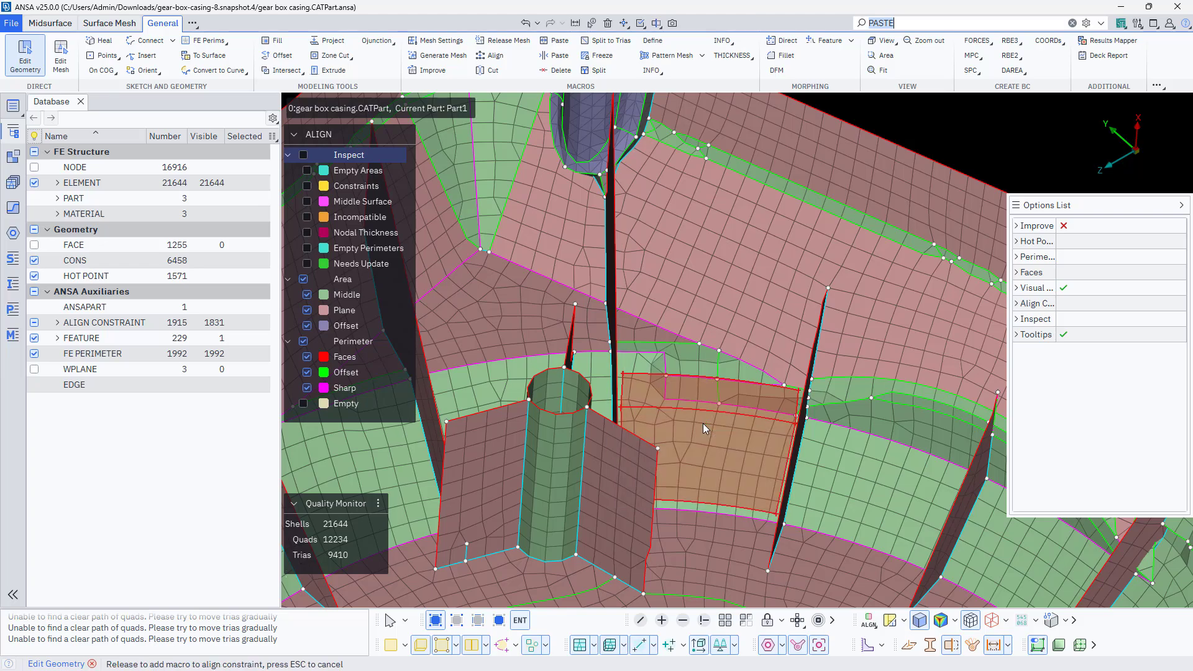
{"action": "left_click_drag", "start_coordinate": [748, 392], "coordinate": [744, 434]}
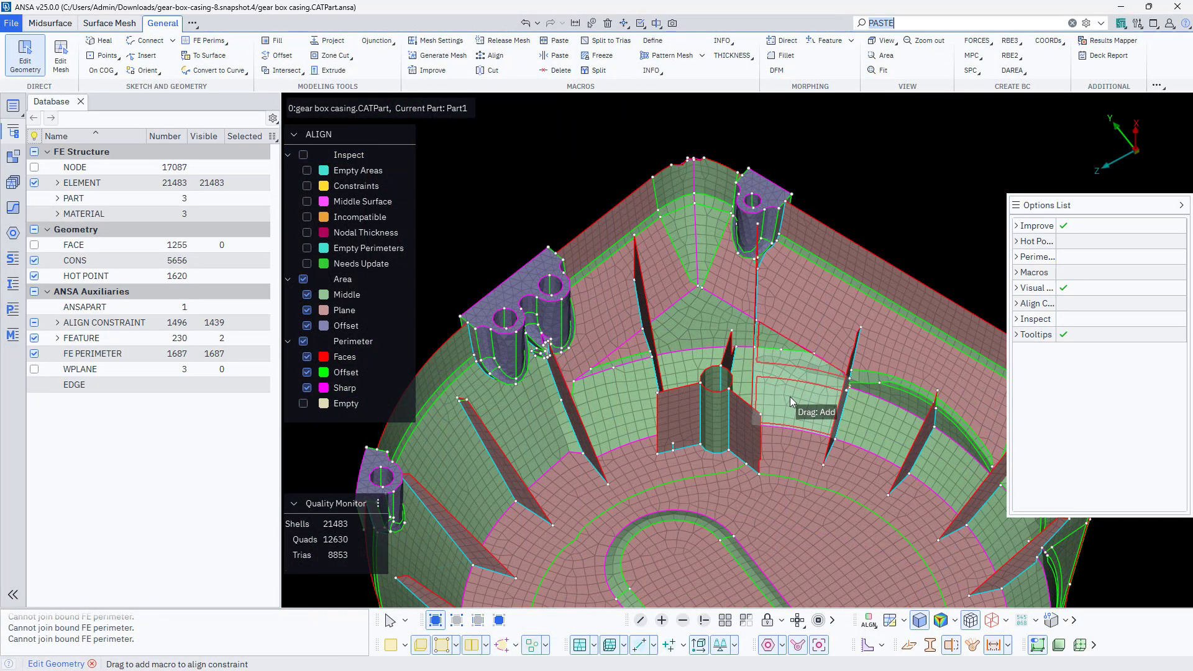
- Inspect the simplified curved wall area between the ribs beside the boss from both sides of the casing
{"action": "scroll", "coordinate": [789, 397], "scroll_direction": "up", "scroll_amount": 5}
{"action": "left_click_drag", "start_coordinate": [783, 393], "coordinate": [748, 363], "text": "ctrl"}
{"action": "scroll", "coordinate": [750, 366], "scroll_direction": "down", "scroll_amount": 4}
{"action": "middle_click_drag", "start_coordinate": [878, 338], "coordinate": [756, 383], "text": "ctrl"}
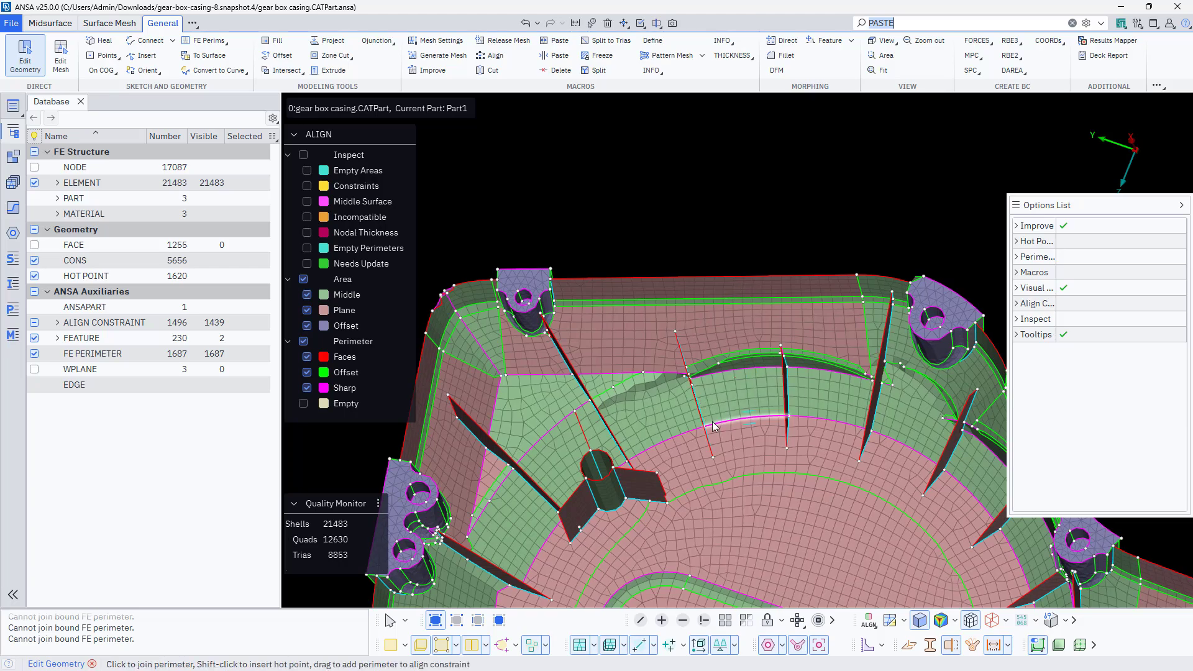
{"action": "scroll", "coordinate": [609, 393], "scroll_direction": "up", "scroll_amount": 4}
{"action": "left_click_drag", "start_coordinate": [639, 406], "coordinate": [702, 397], "text": "ctrl"}
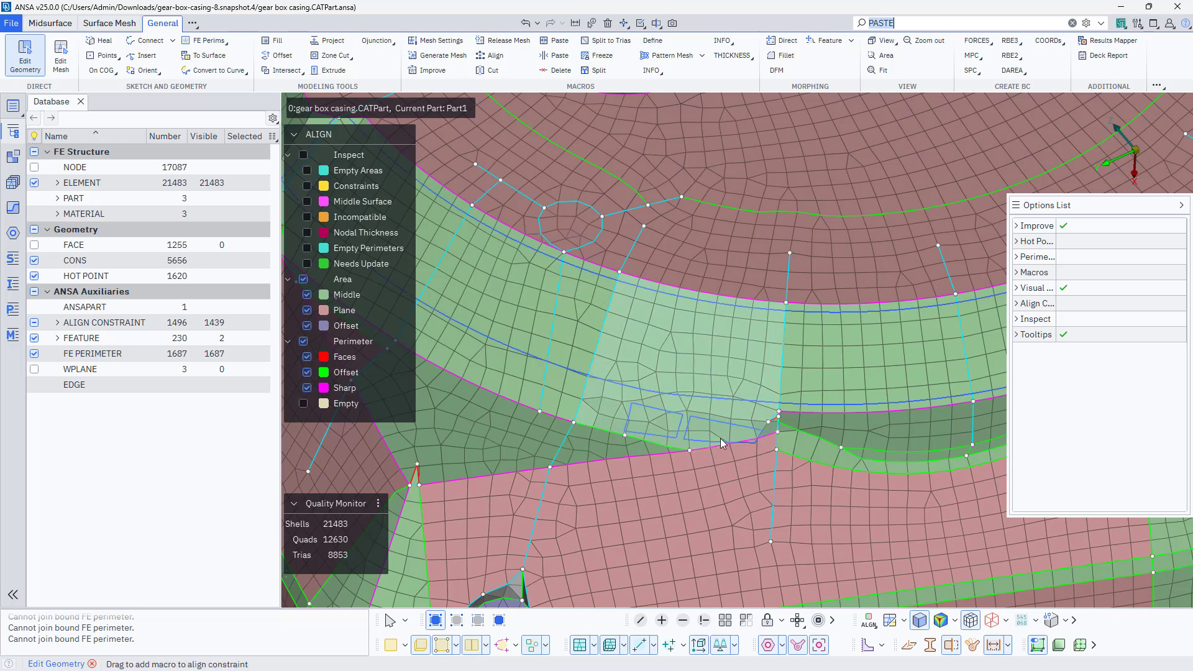
- Align the uneven nodes along the former ledge on the curved wall to a plane through three points on the adjoining wall
{"action": "left_click_drag", "start_coordinate": [710, 413], "coordinate": [665, 426], "text": "ctrl"}
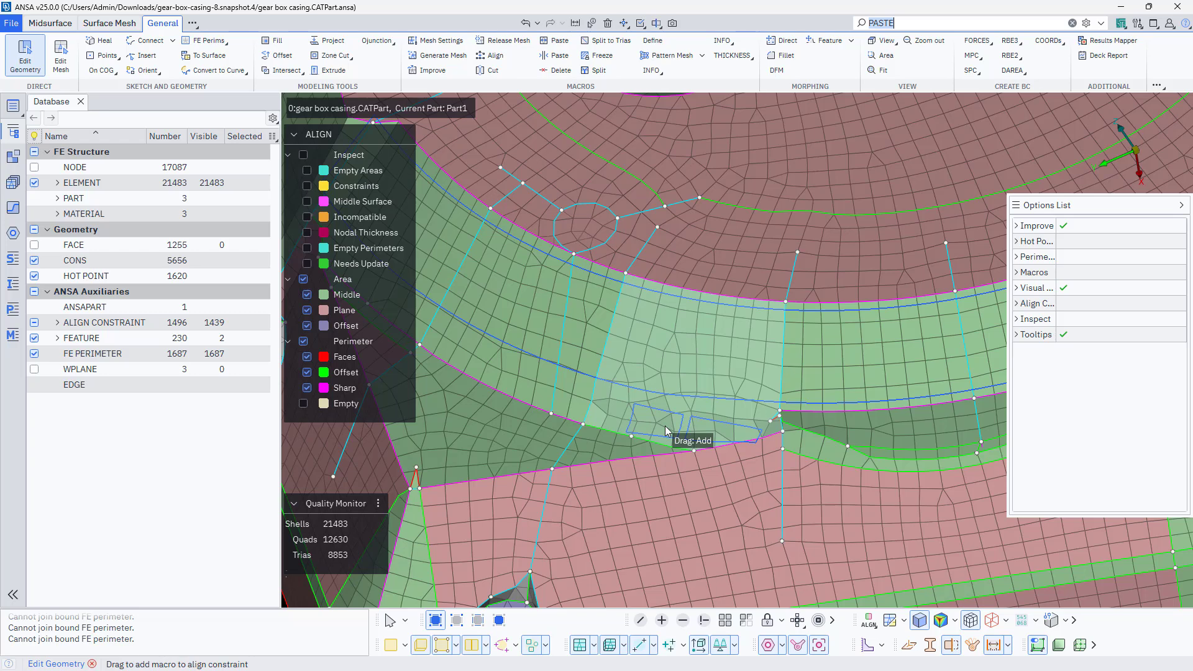
{"action": "key", "text": "Escape"}
{"action": "scroll", "coordinate": [665, 426], "scroll_direction": "up", "scroll_amount": 3}
{"action": "mouse_move", "coordinate": [665, 426]}
{"action": "left_mouse_down", "text": "ctrl"}
{"action": "mouse_move", "coordinate": [650, 472]}
{"action": "mouse_move", "coordinate": [678, 443]}
{"action": "mouse_move", "coordinate": [708, 435]}
{"action": "mouse_move", "coordinate": [680, 432]}
{"action": "left_mouse_up", "text": "ctrl"}
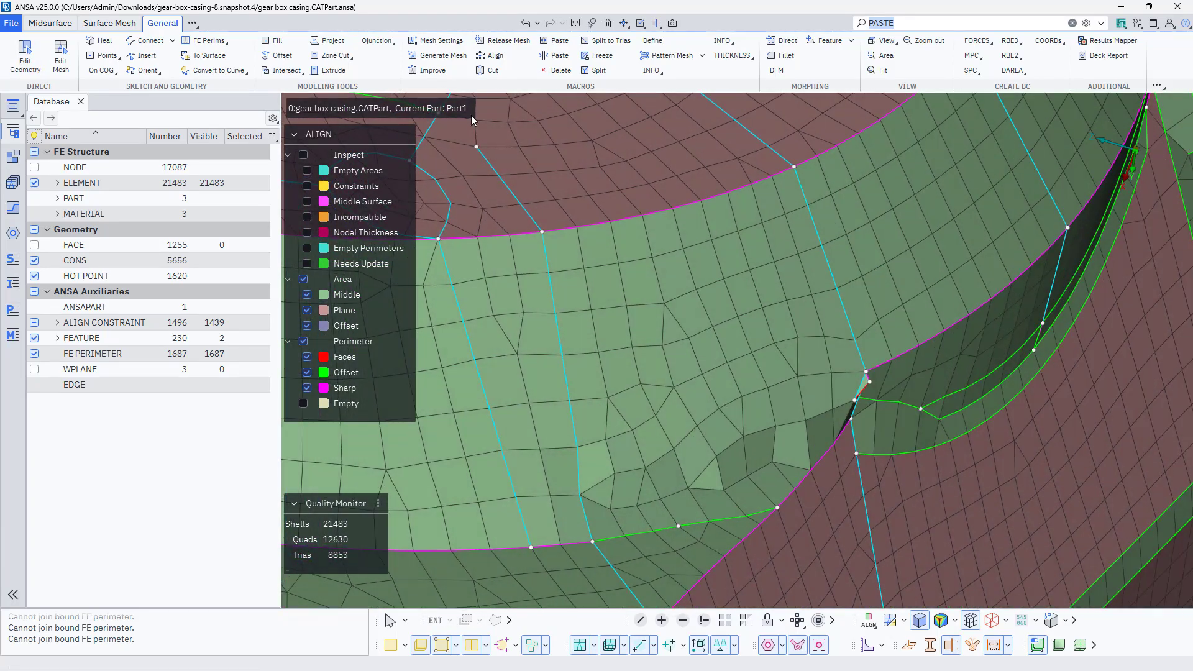
{"action": "left_click", "coordinate": [495, 56]}
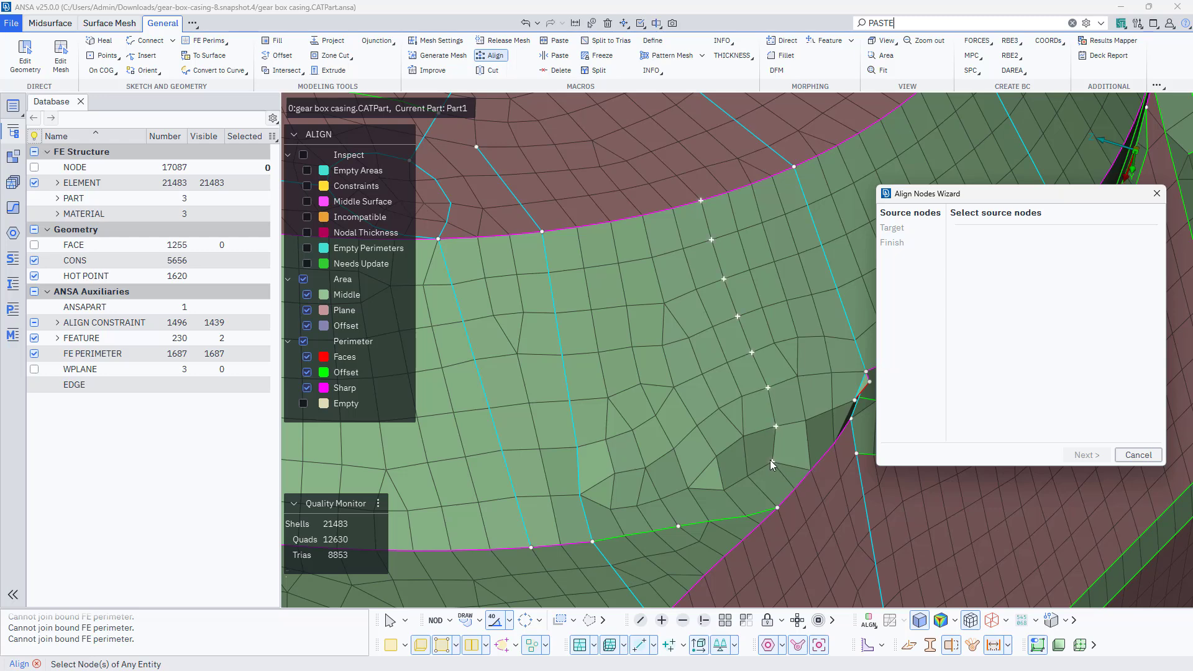
{"action": "middle_click", "coordinate": [767, 461]}
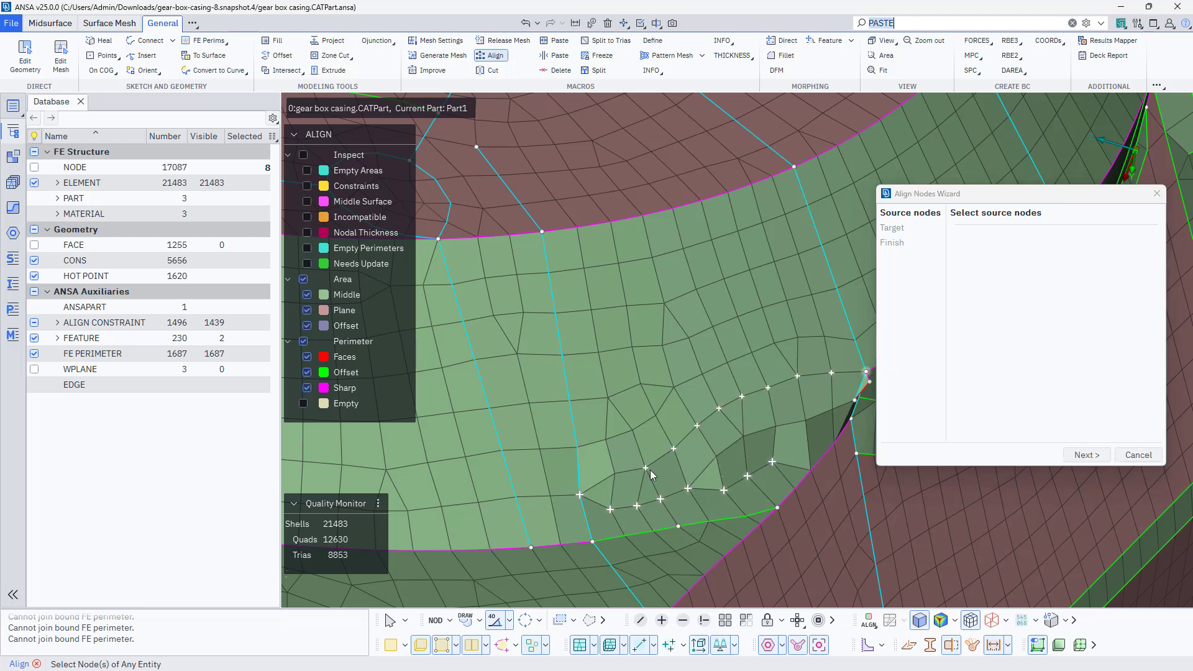
{"action": "middle_click", "coordinate": [632, 472]}
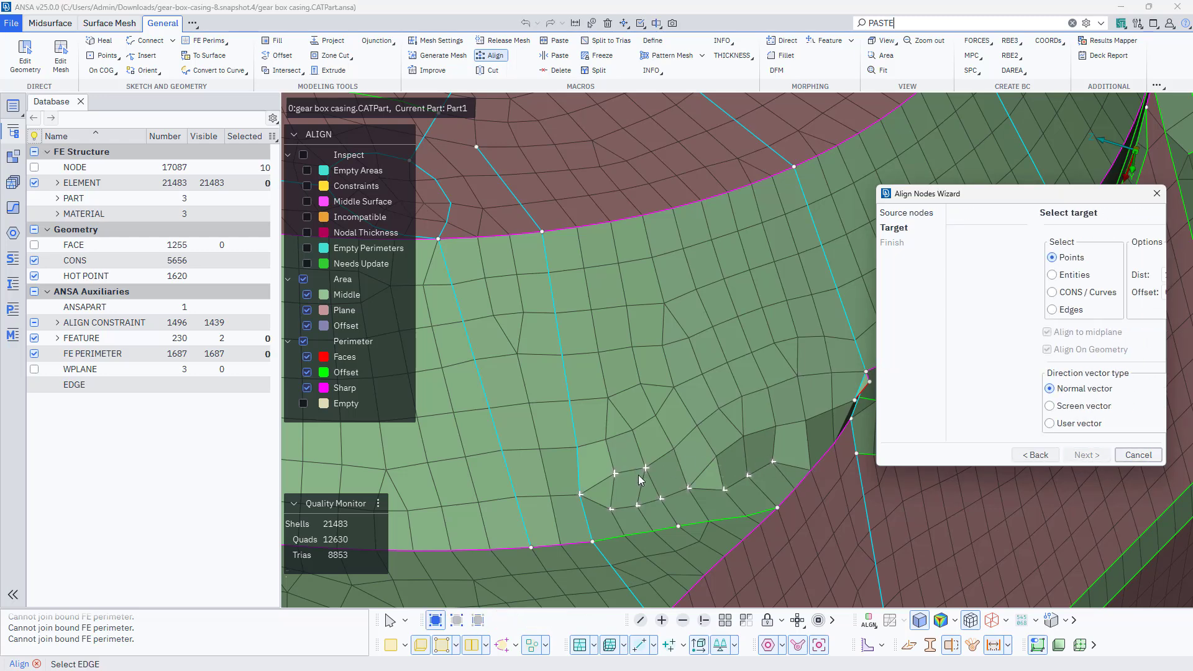
{"action": "left_click_drag", "start_coordinate": [657, 472], "coordinate": [622, 424], "text": "ctrl"}
{"action": "left_click", "coordinate": [615, 384]}
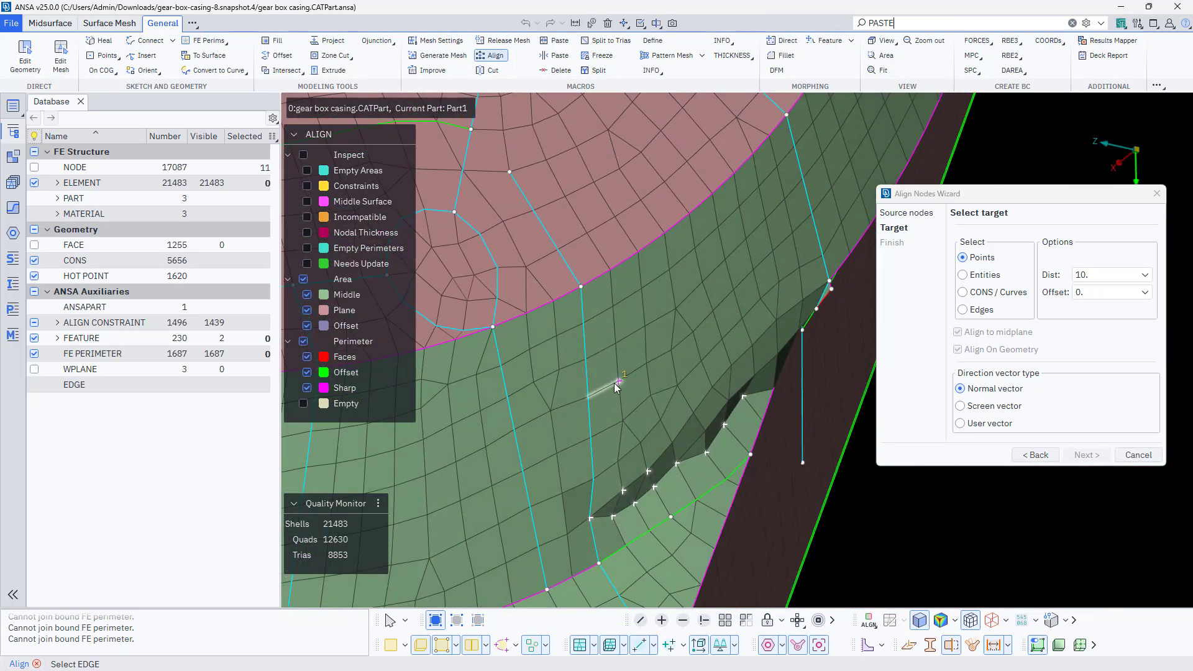
{"action": "left_click", "coordinate": [648, 361]}
{"action": "middle_click", "coordinate": [624, 417]}
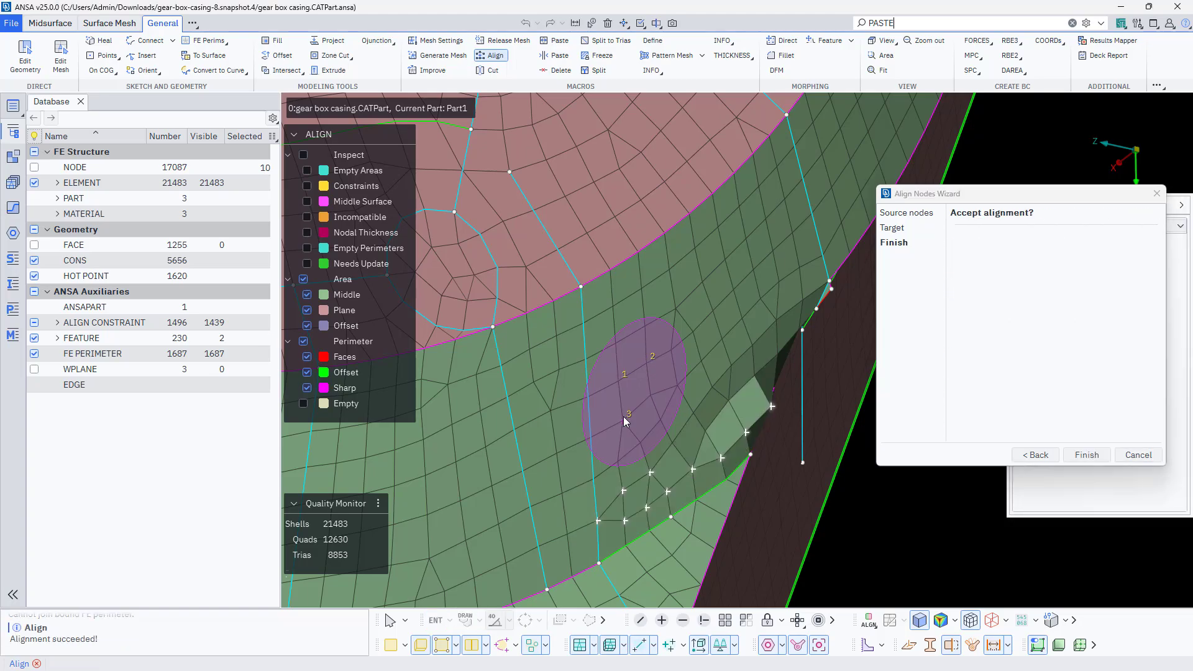
{"action": "middle_click", "coordinate": [646, 421]}
- Align the remaining offset nodes near the lower edge, towards the rib end, to a plane through three nearby points on the curved wall
{"action": "left_click_drag", "start_coordinate": [653, 420], "coordinate": [618, 479], "text": "ctrl"}
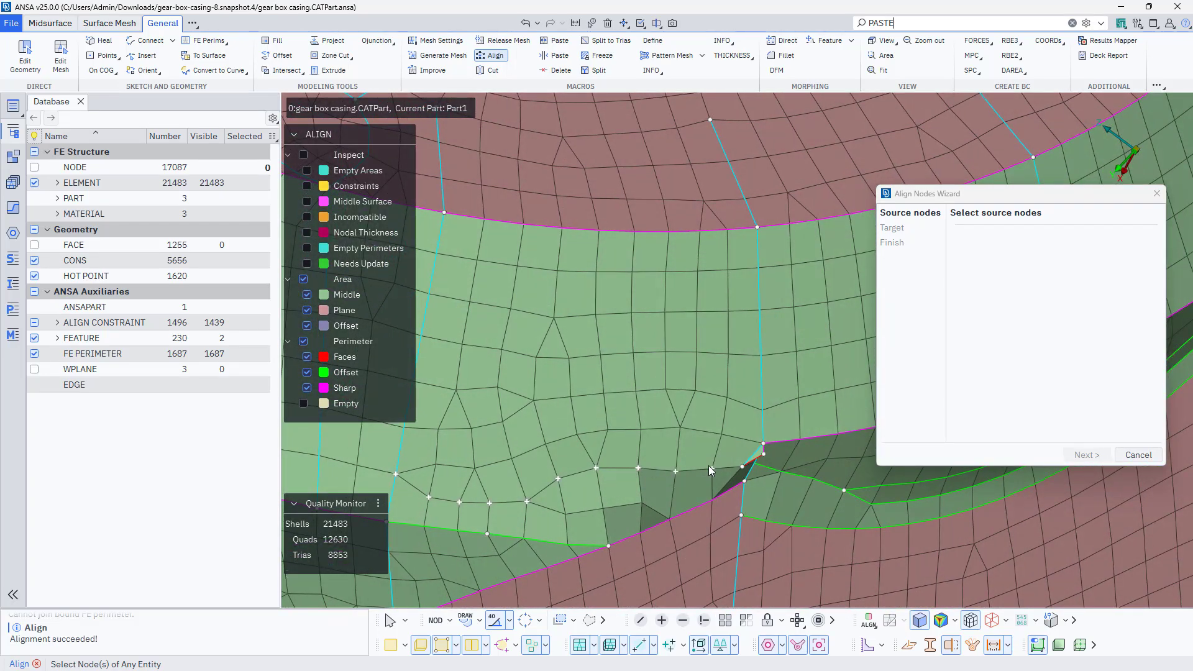
{"action": "left_click_drag", "start_coordinate": [681, 465], "coordinate": [533, 498], "text": "ctrl"}
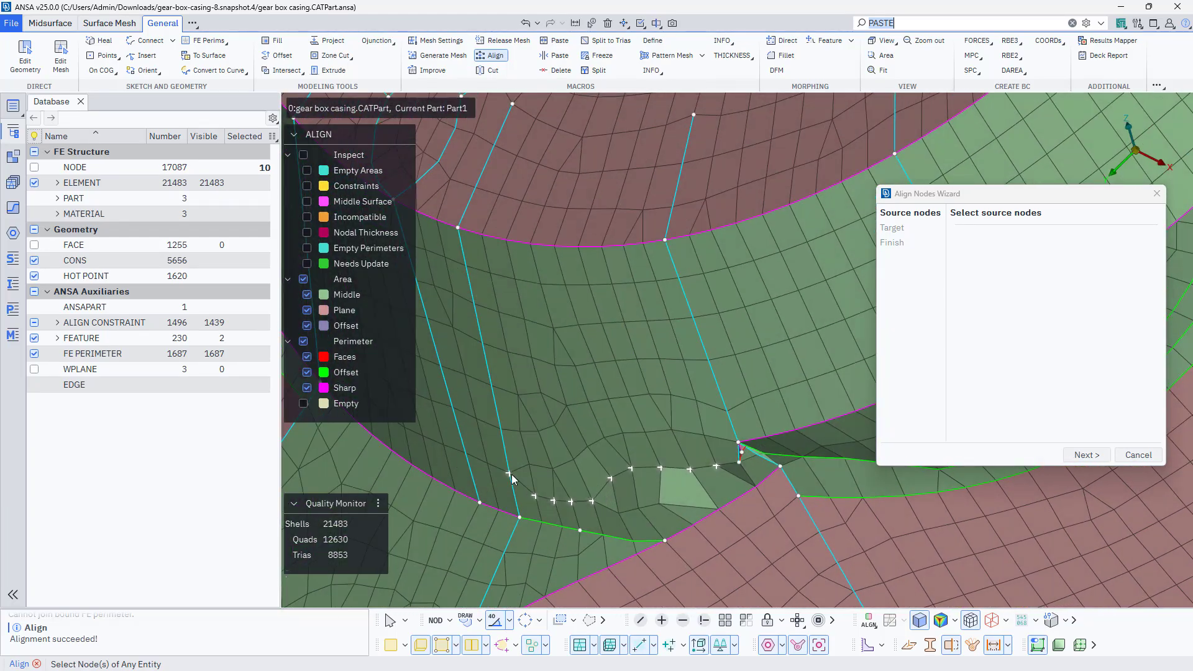
{"action": "right_click", "coordinate": [511, 475]}
{"action": "middle_click", "coordinate": [637, 474]}
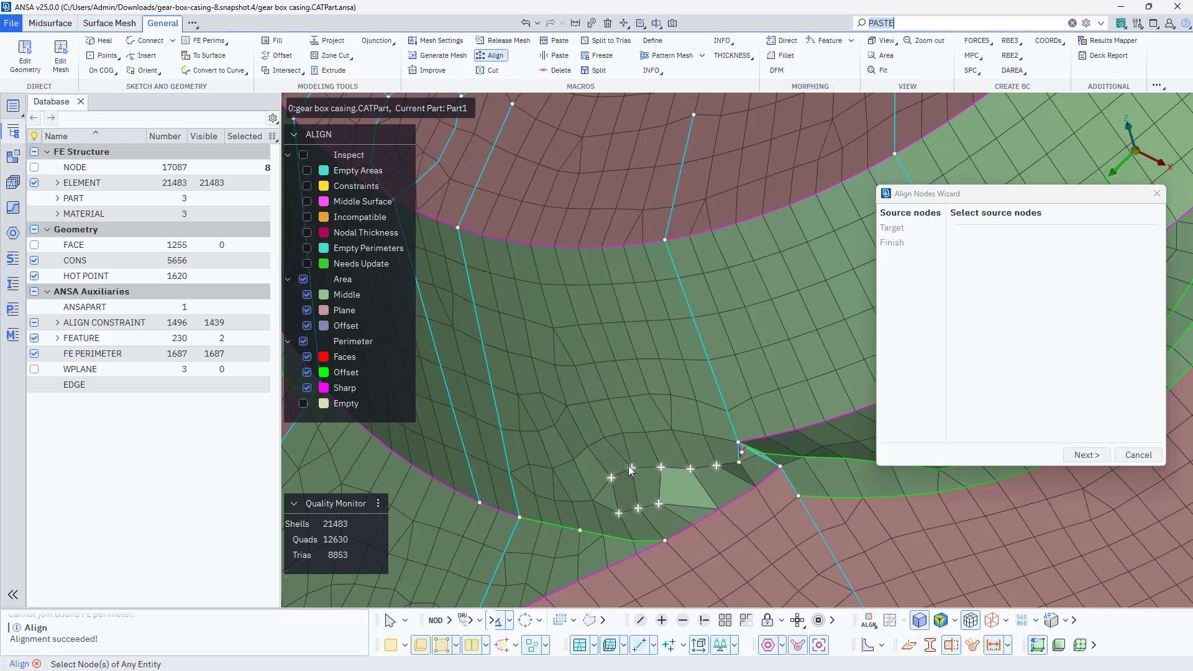
{"action": "left_click", "coordinate": [594, 409]}
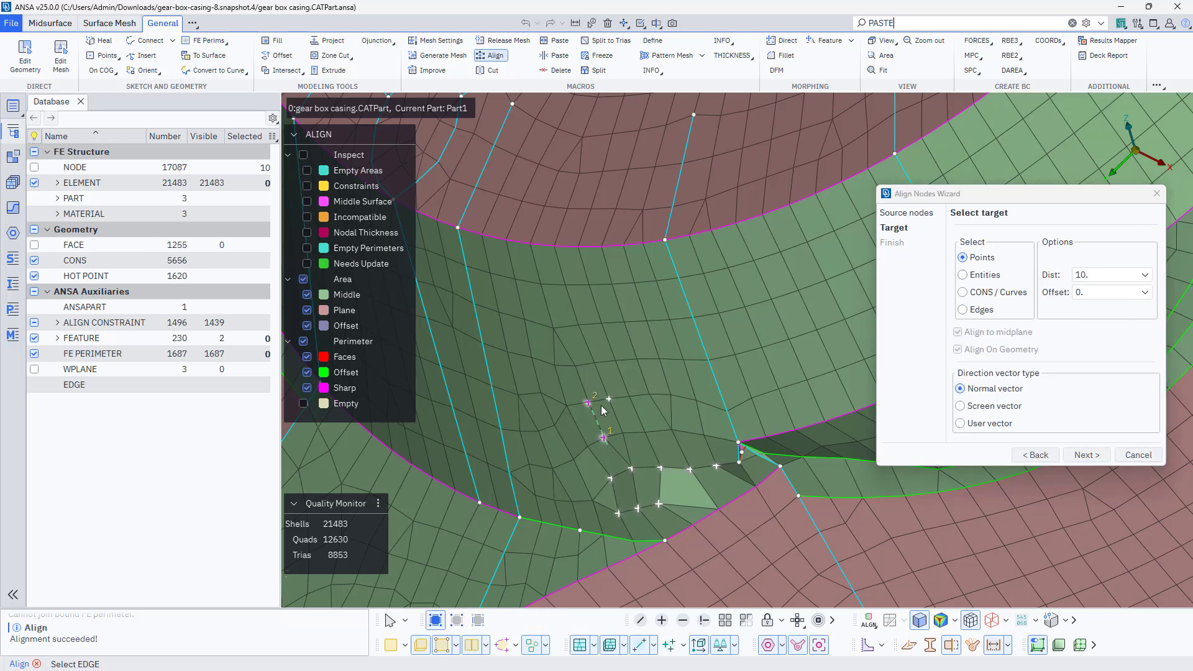
{"action": "left_click", "coordinate": [608, 407]}
{"action": "middle_click", "coordinate": [608, 407]}
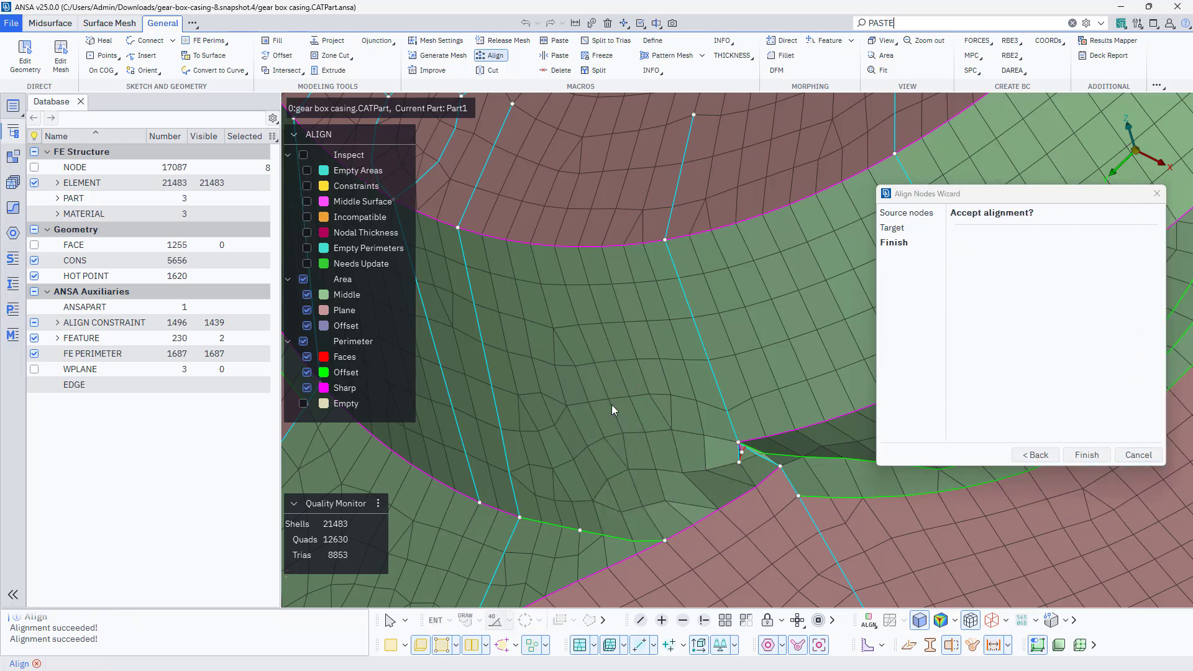
{"action": "middle_click", "coordinate": [611, 405]}
- Align seven individually picked nodes in the middle of the curved wall patch to a plane through three of them
{"action": "mouse_move", "coordinate": [641, 462]}
{"action": "left_mouse_down", "text": "ctrl"}
{"action": "mouse_move", "coordinate": [620, 465]}
{"action": "mouse_move", "coordinate": [638, 445]}
{"action": "left_mouse_up", "text": "ctrl"}
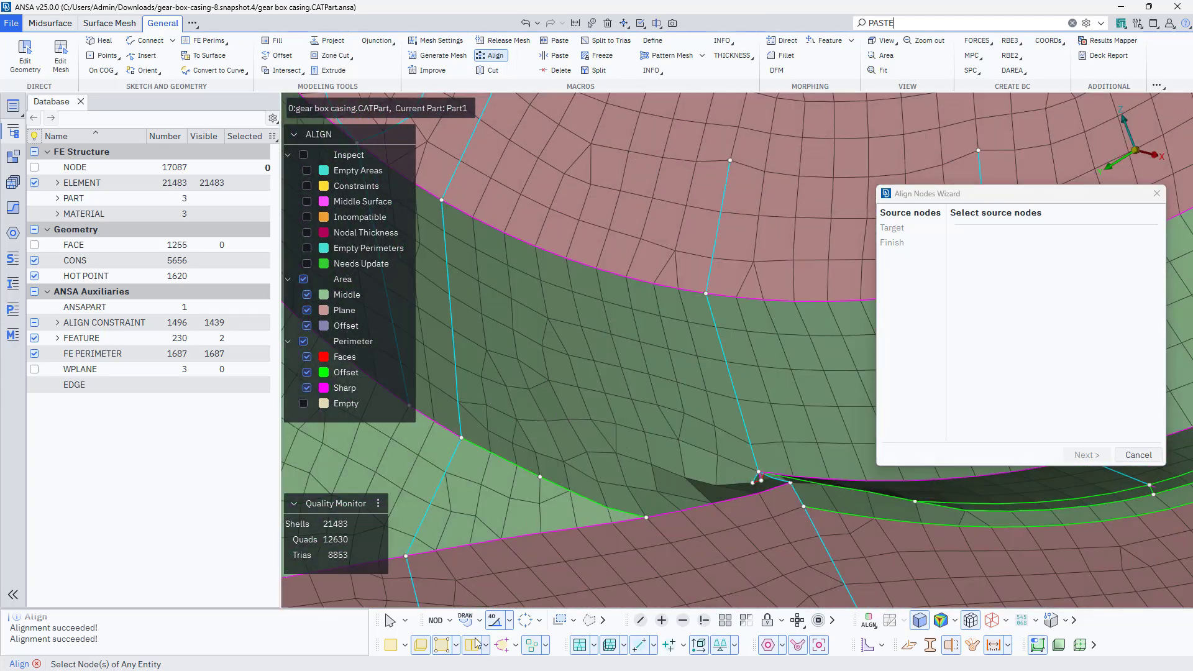
{"action": "left_click", "coordinate": [437, 622]}
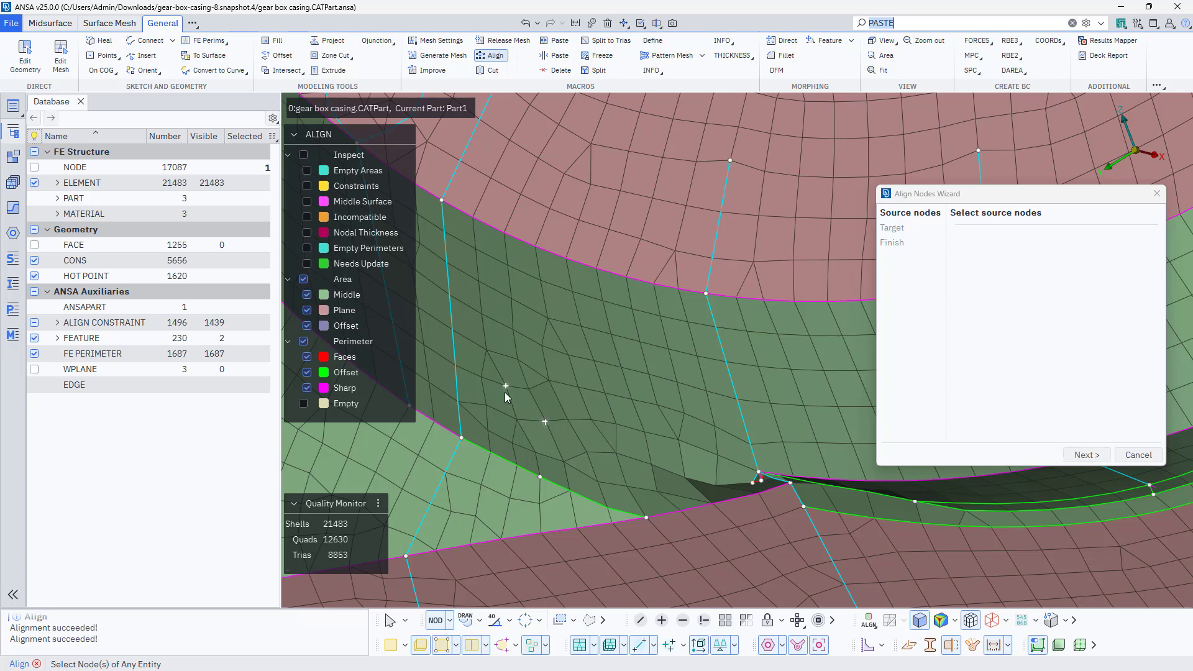
{"action": "left_click", "coordinate": [532, 453]}
{"action": "left_click", "coordinate": [517, 422]}
{"action": "middle_click", "coordinate": [518, 423]}
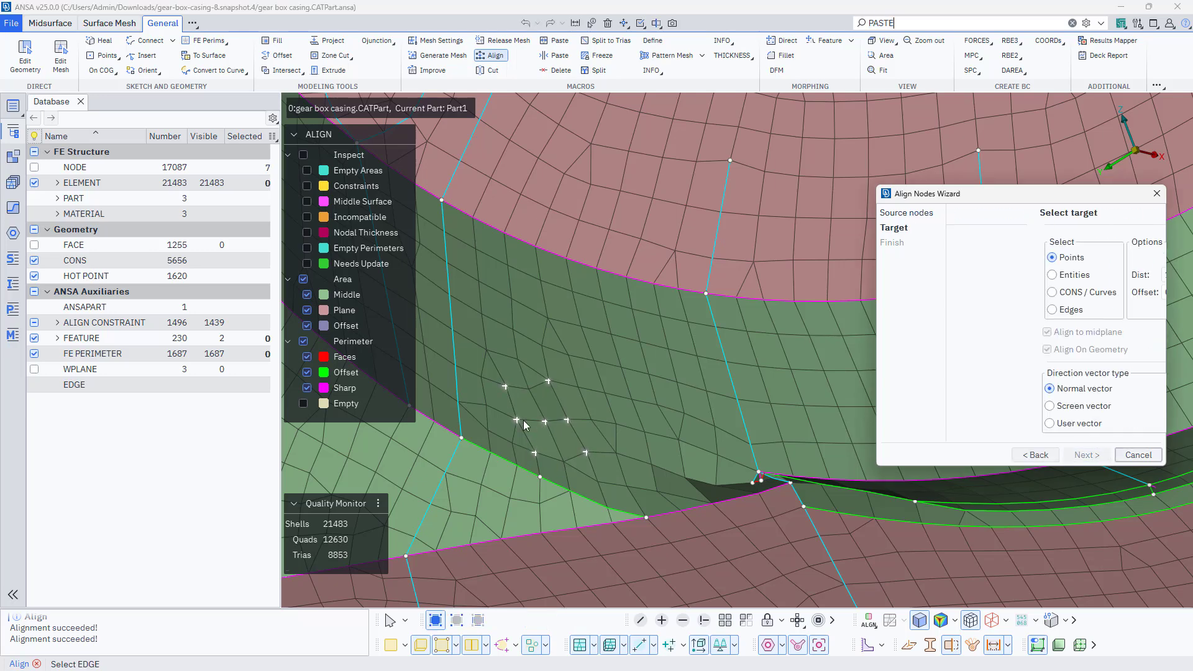
{"action": "left_click", "coordinate": [505, 386]}
{"action": "left_click", "coordinate": [549, 382]}
{"action": "middle_click", "coordinate": [569, 420]}
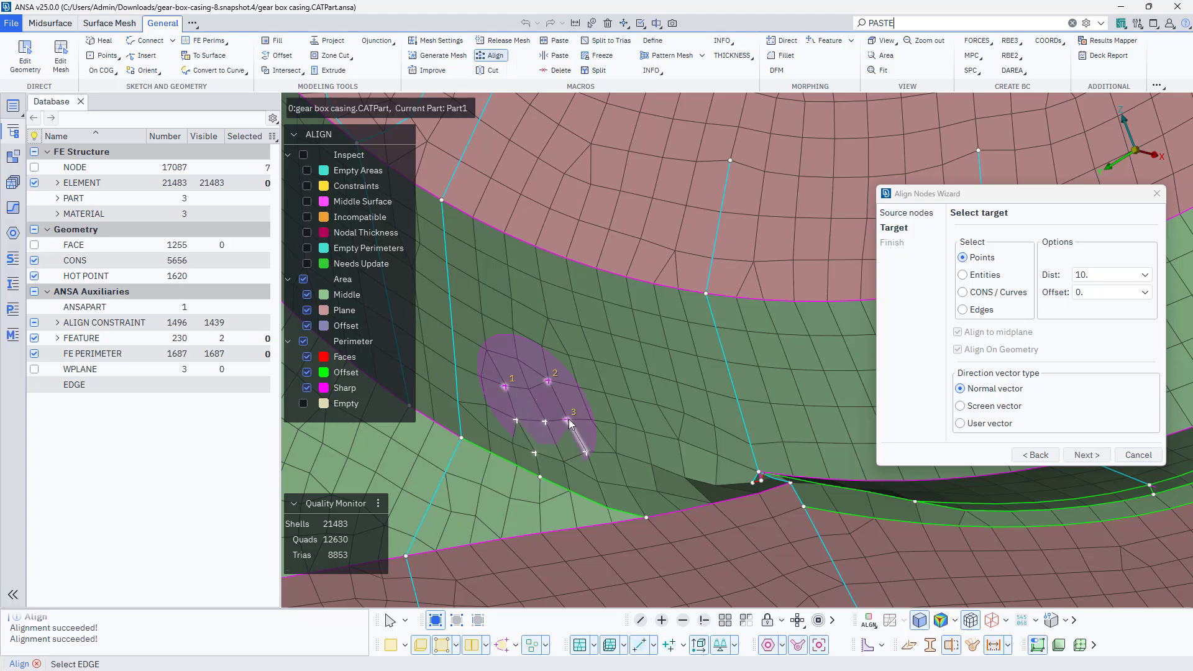
{"action": "middle_click", "coordinate": [569, 419]}
{"action": "left_click_drag", "start_coordinate": [658, 461], "coordinate": [699, 401], "text": "ctrl"}
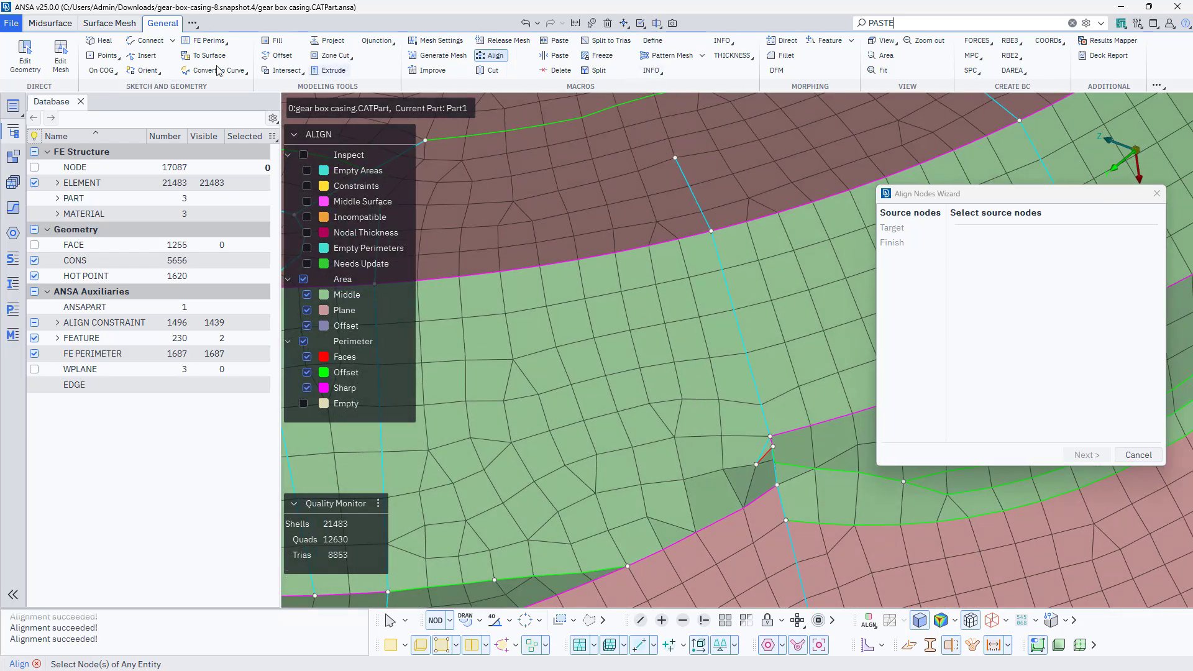
- Collapse the sliver at the rib corner by moving its node onto the neighbouring corner node, and join the remaining short perimeter
{"action": "left_click", "coordinate": [61, 62]}
{"action": "scroll", "coordinate": [795, 397], "scroll_direction": "up", "scroll_amount": 6}
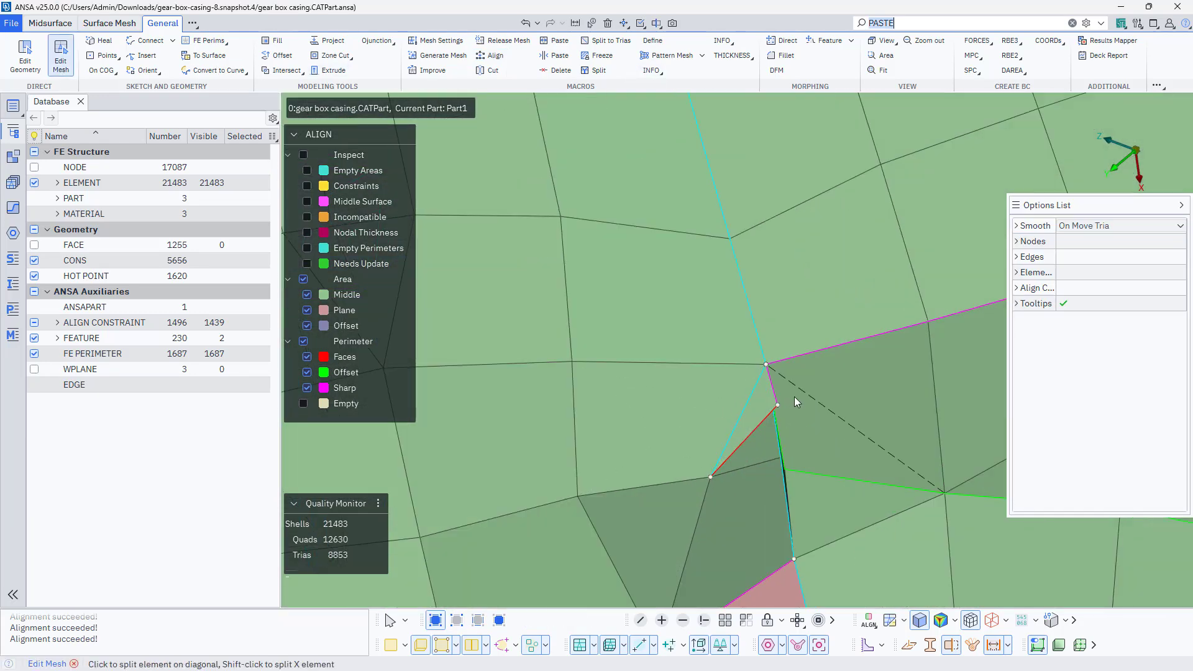
{"action": "left_click_drag", "start_coordinate": [778, 405], "coordinate": [766, 367]}
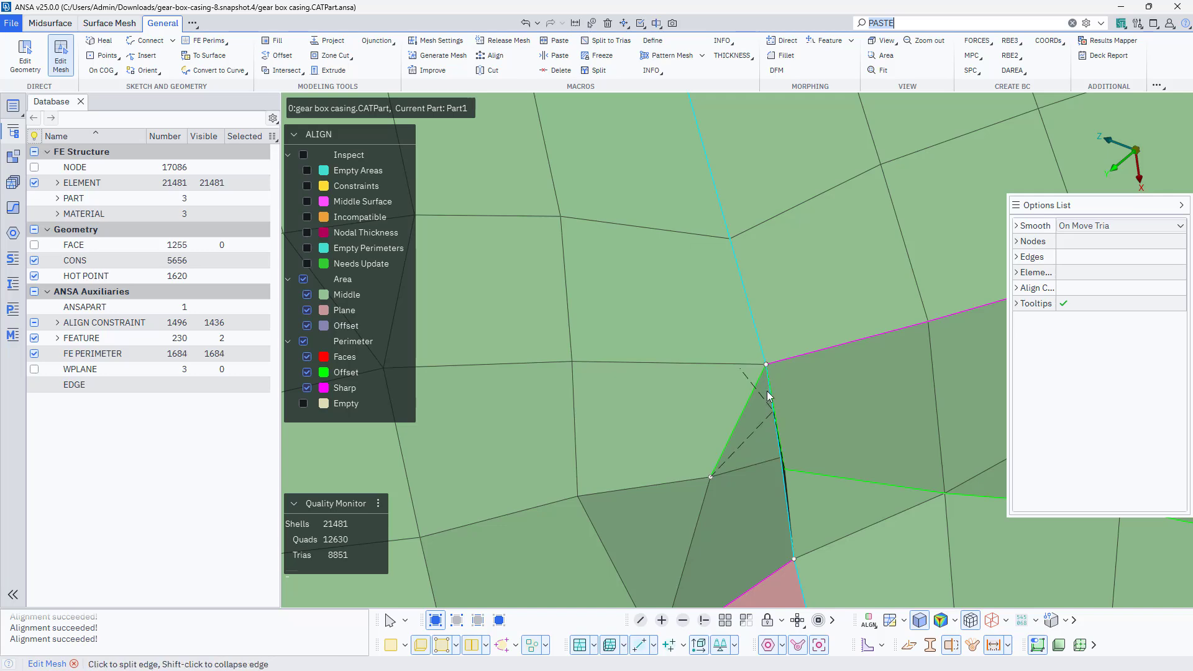
{"action": "scroll", "coordinate": [755, 432], "scroll_direction": "down", "scroll_amount": 2}
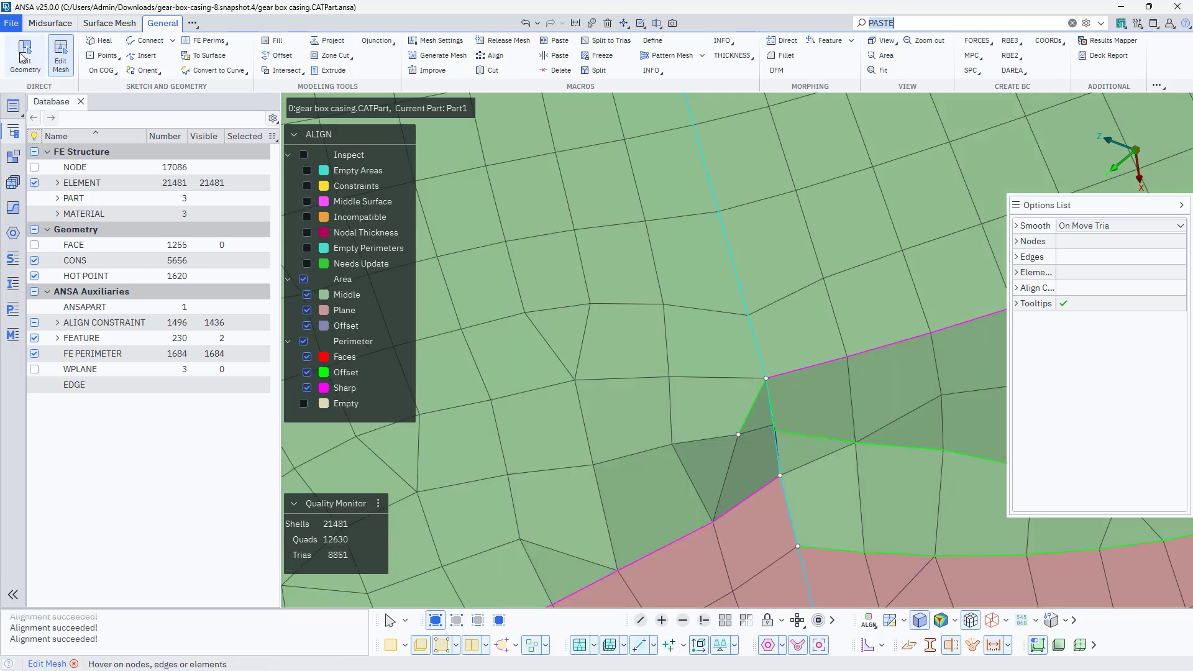
{"action": "key", "text": "Escape"}
{"action": "left_click", "coordinate": [751, 412]}
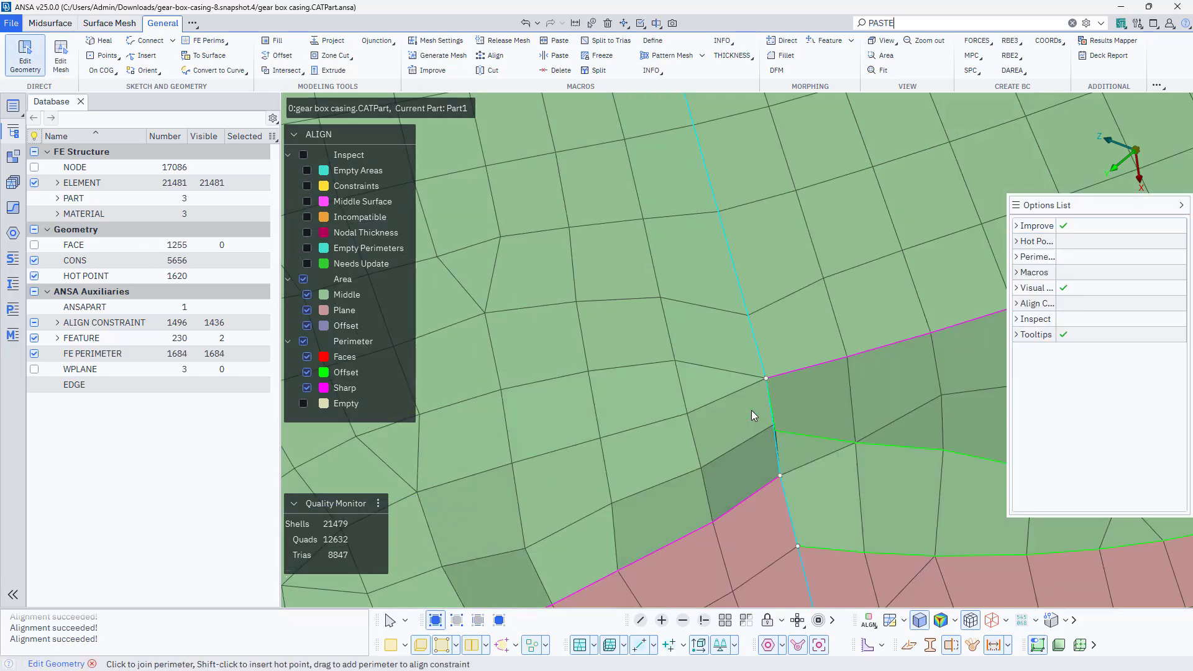
{"action": "scroll", "coordinate": [732, 467], "scroll_direction": "down", "scroll_amount": 6}
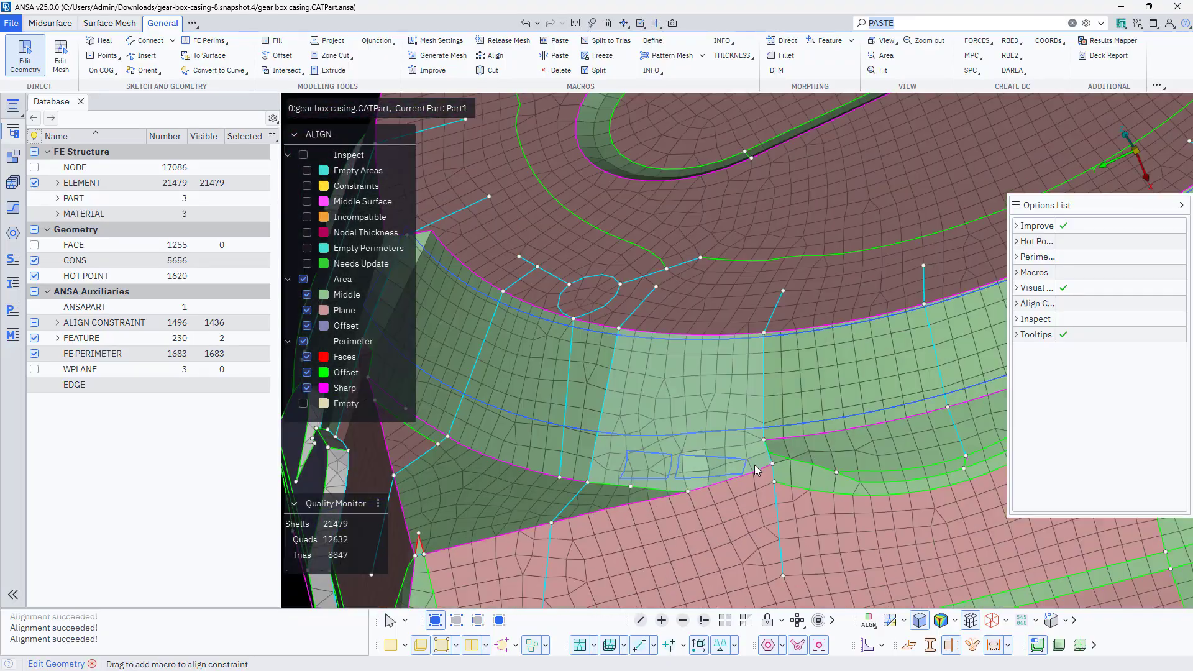
- Align six nodes of the kinked elements beside the wall's sharp lower edge to a plane through three points on the wall
{"action": "left_click_drag", "start_coordinate": [755, 466], "coordinate": [655, 529], "text": "ctrl"}
{"action": "scroll", "coordinate": [676, 491], "scroll_direction": "up", "scroll_amount": 5}
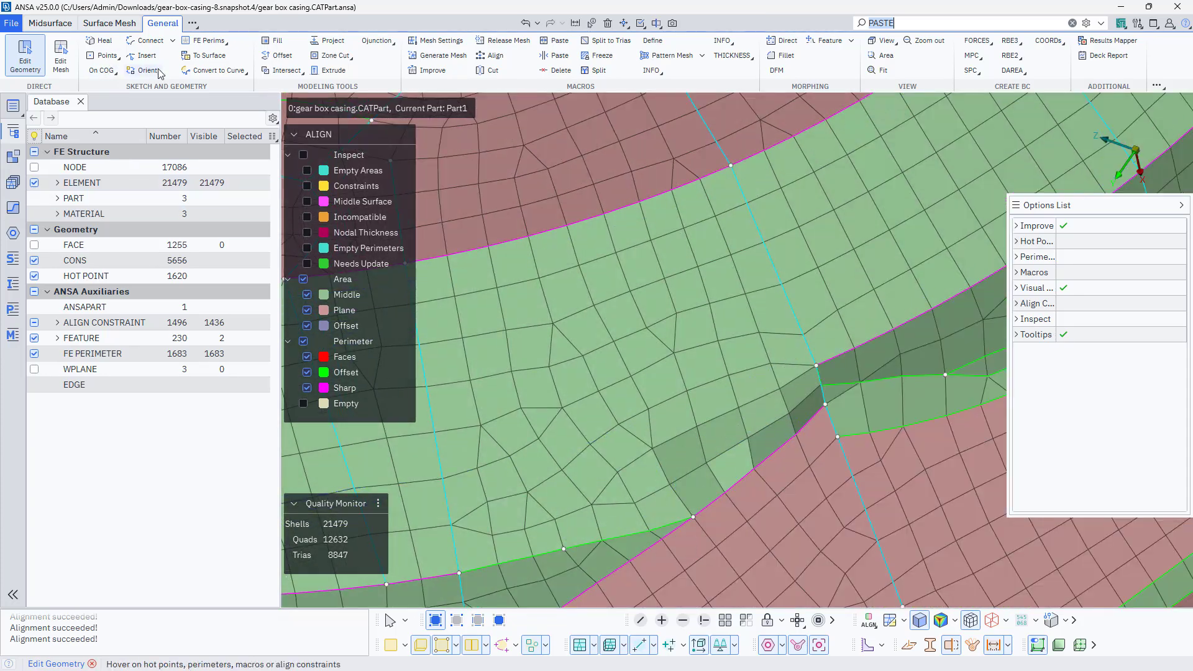
{"action": "left_click", "coordinate": [495, 56]}
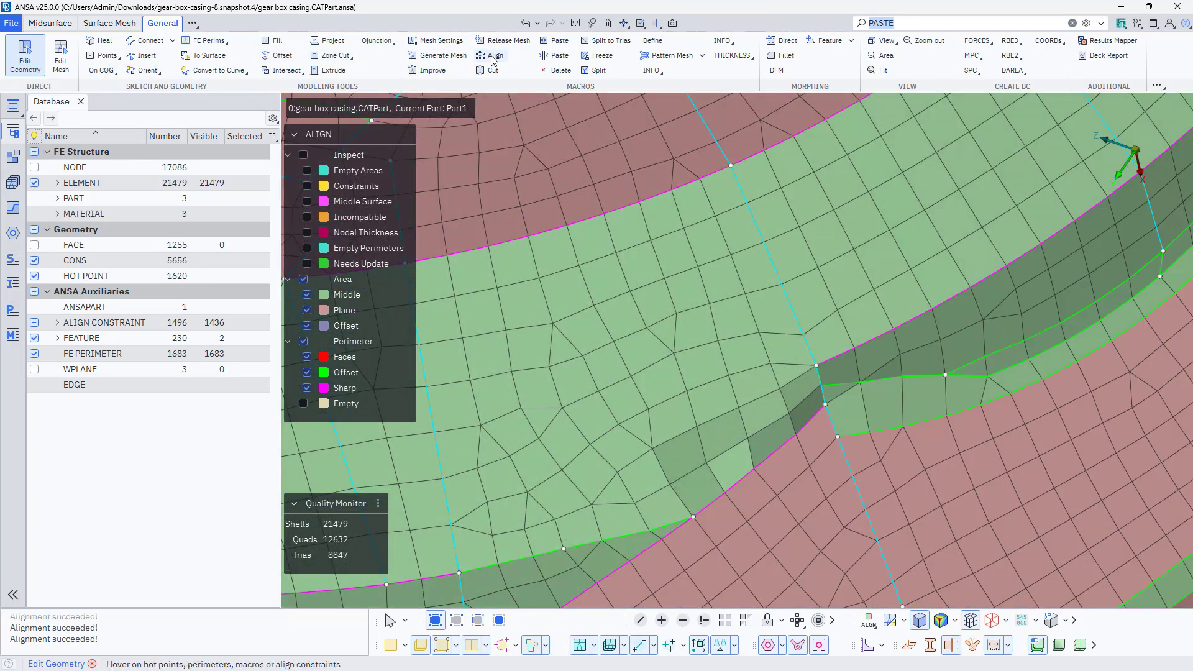
{"action": "left_click", "coordinate": [707, 463]}
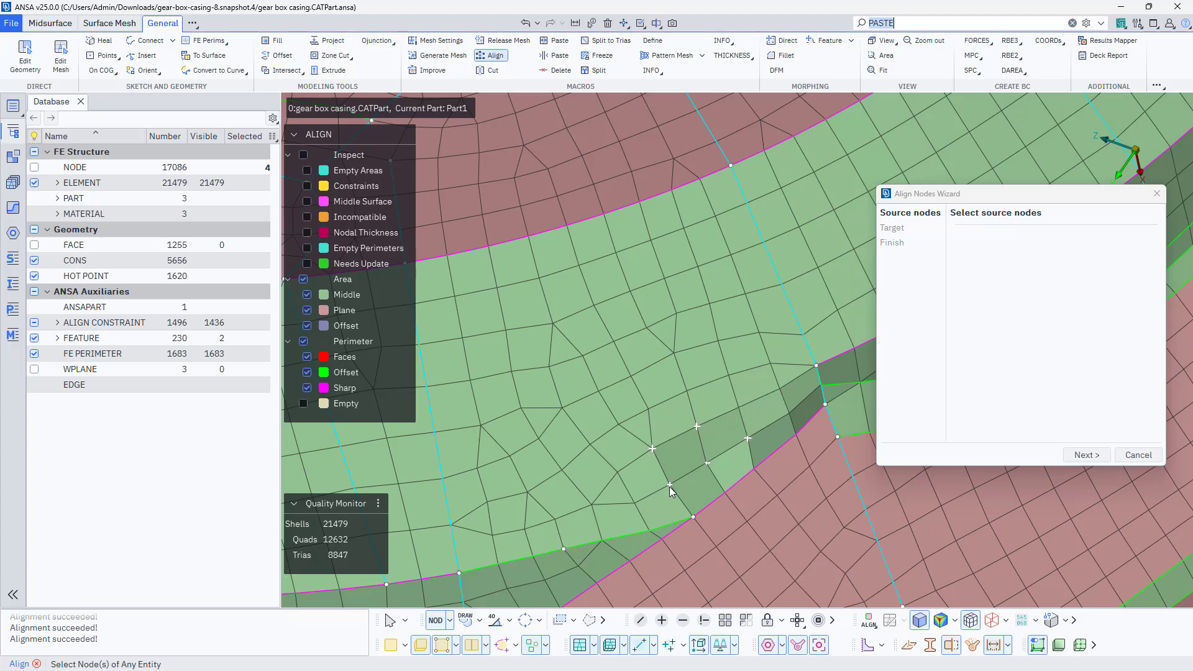
{"action": "left_click_drag", "start_coordinate": [674, 500], "coordinate": [696, 520], "text": "ctrl"}
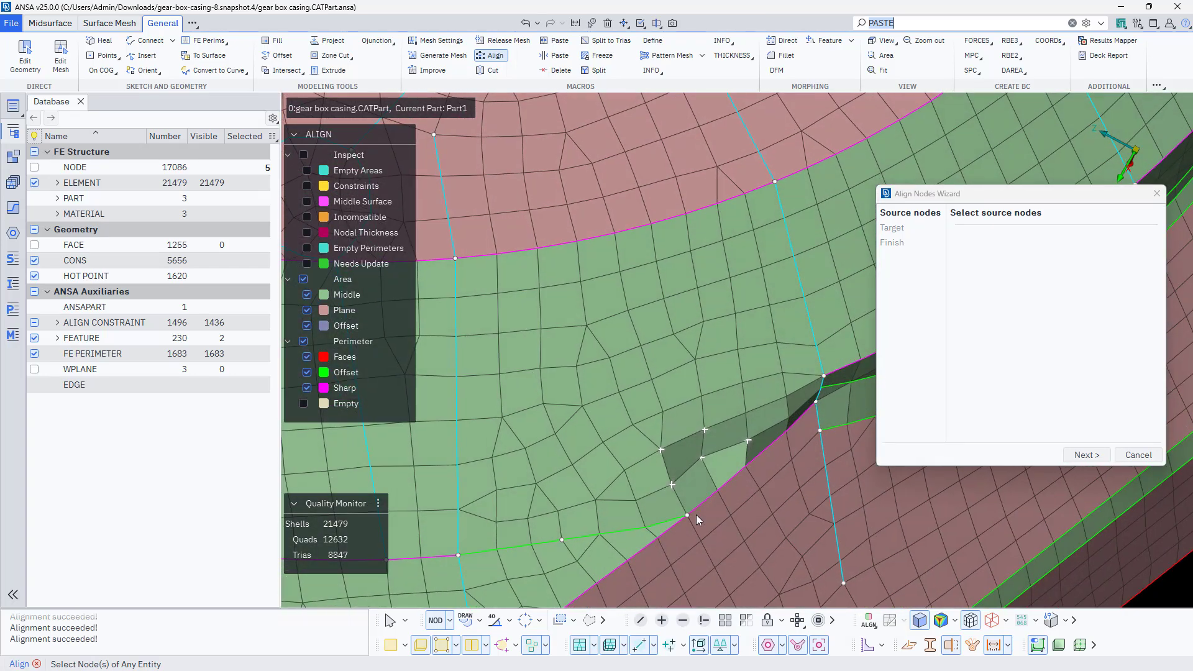
{"action": "middle_click", "coordinate": [747, 412]}
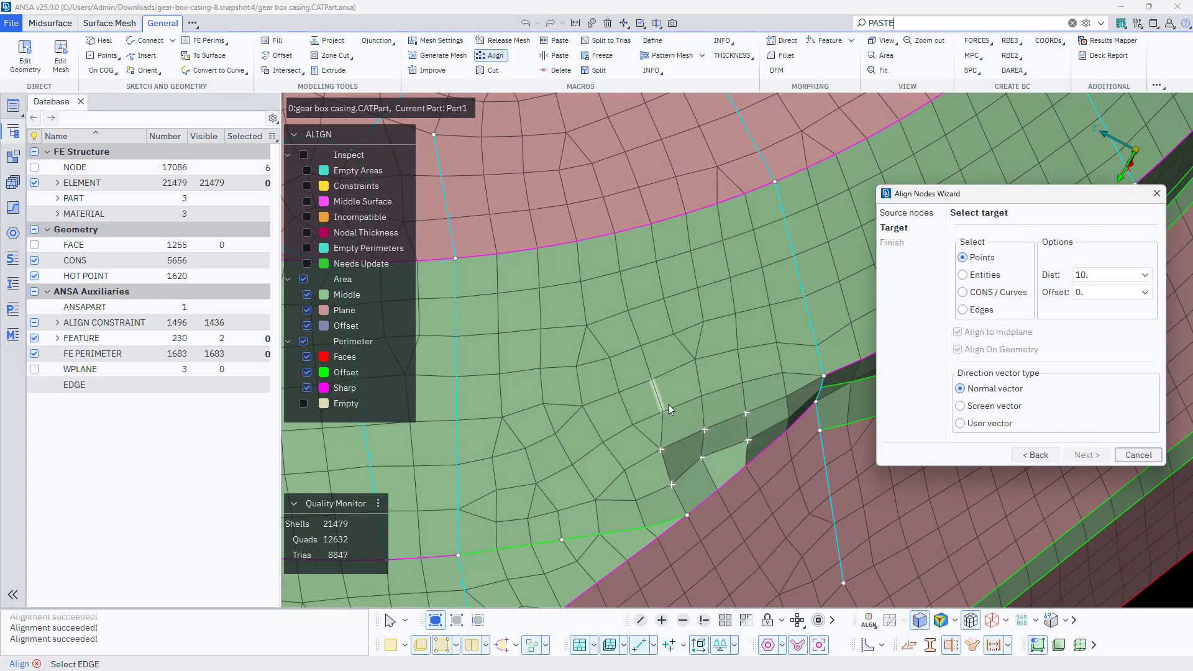
{"action": "middle_click", "coordinate": [689, 364]}
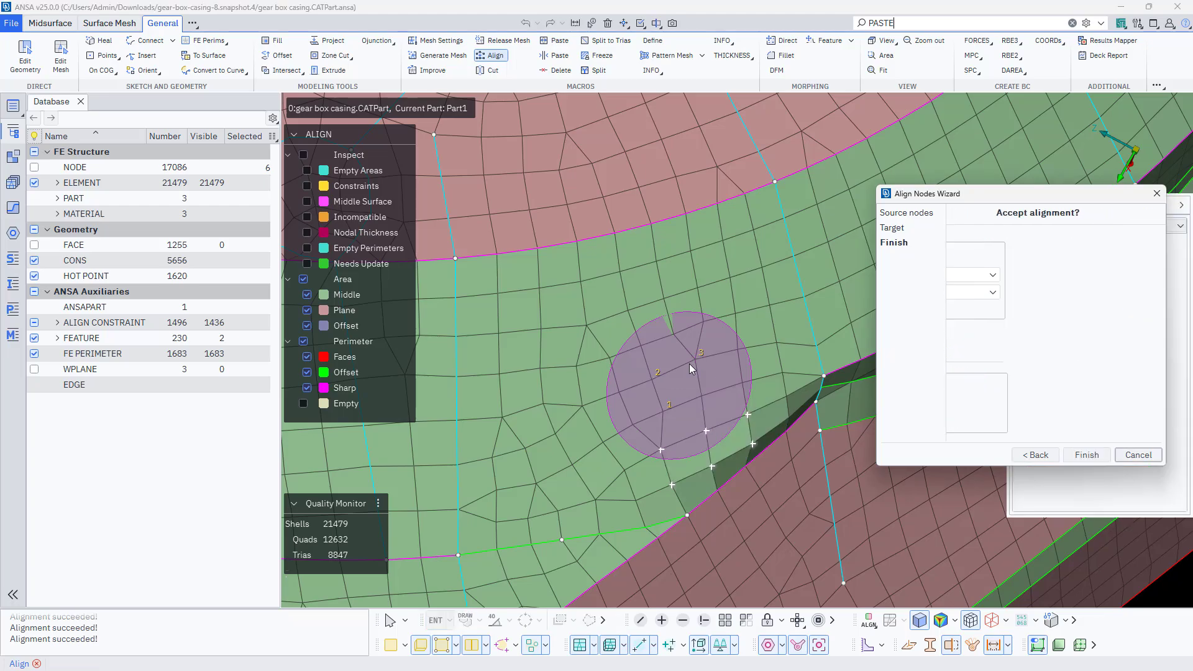
{"action": "middle_click", "coordinate": [689, 369]}
- Join the short perimeters separating the narrow strip areas along the inner rim of the round housing, beside the flat floor area
{"action": "left_click_drag", "start_coordinate": [676, 399], "coordinate": [527, 528], "text": "ctrl"}
{"action": "scroll", "coordinate": [527, 529], "scroll_direction": "down", "scroll_amount": 10}
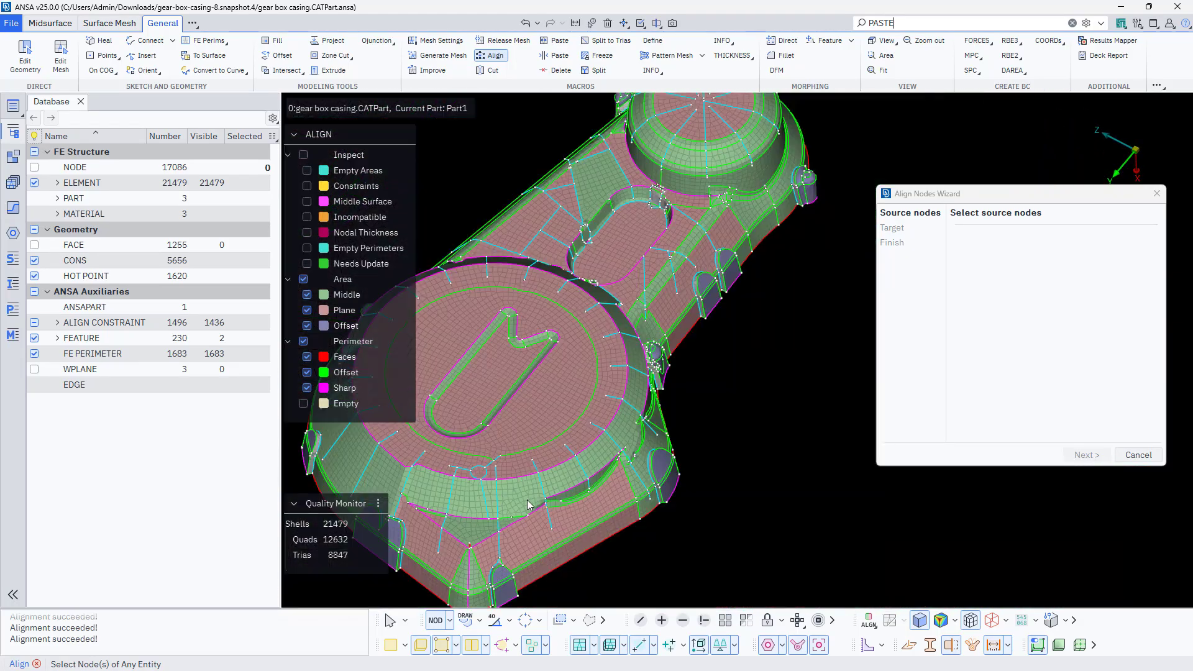
{"action": "middle_click_drag", "start_coordinate": [538, 510], "coordinate": [708, 629], "text": "ctrl"}
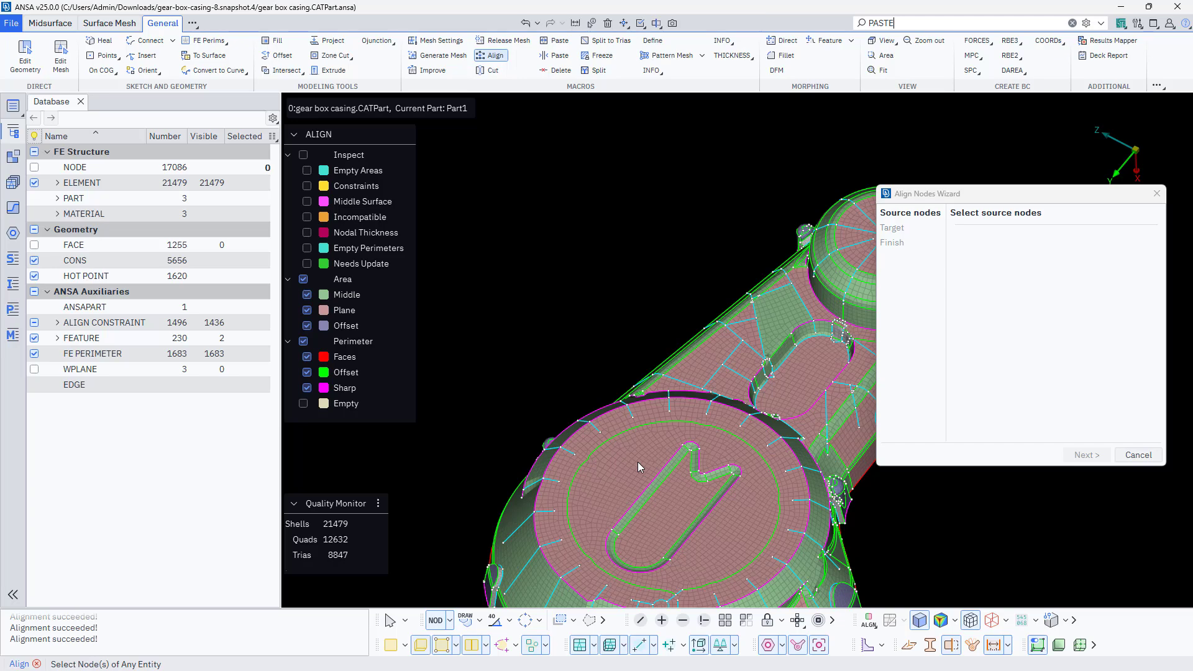
{"action": "scroll", "coordinate": [634, 469], "scroll_direction": "down", "scroll_amount": 5}
{"action": "left_click_drag", "start_coordinate": [632, 470], "coordinate": [770, 646], "text": "ctrl"}
{"action": "middle_click_drag", "start_coordinate": [776, 529], "coordinate": [748, 587], "text": "ctrl"}
{"action": "scroll", "coordinate": [673, 504], "scroll_direction": "up", "scroll_amount": 5}
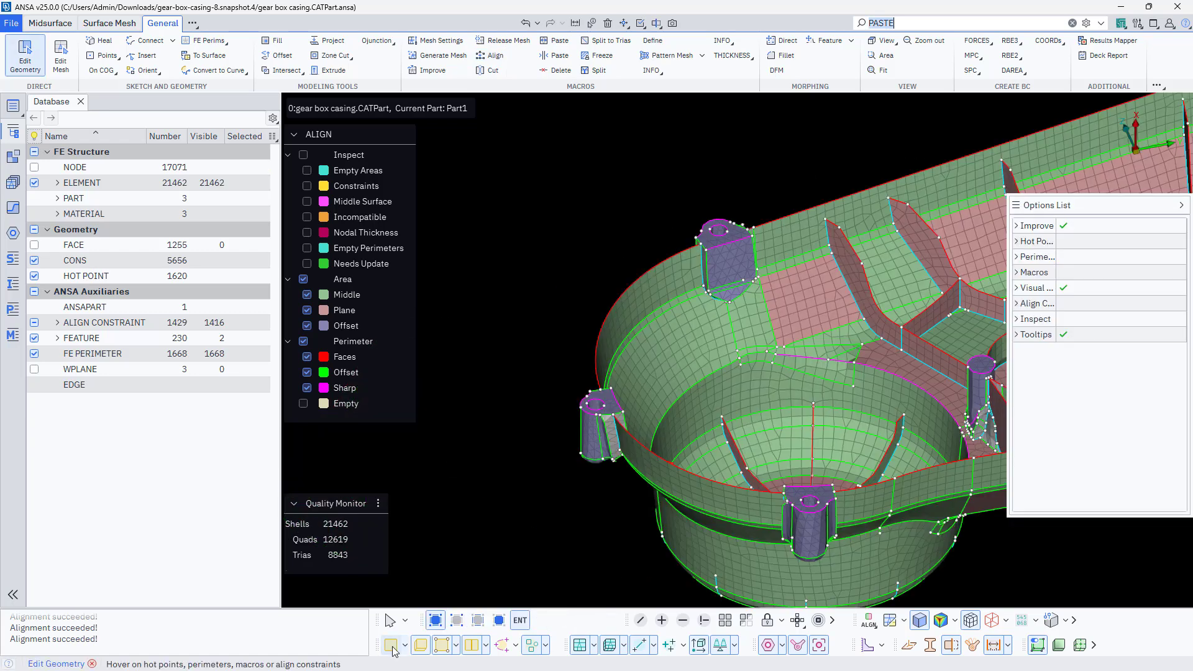
{"action": "left_click", "coordinate": [392, 646]}
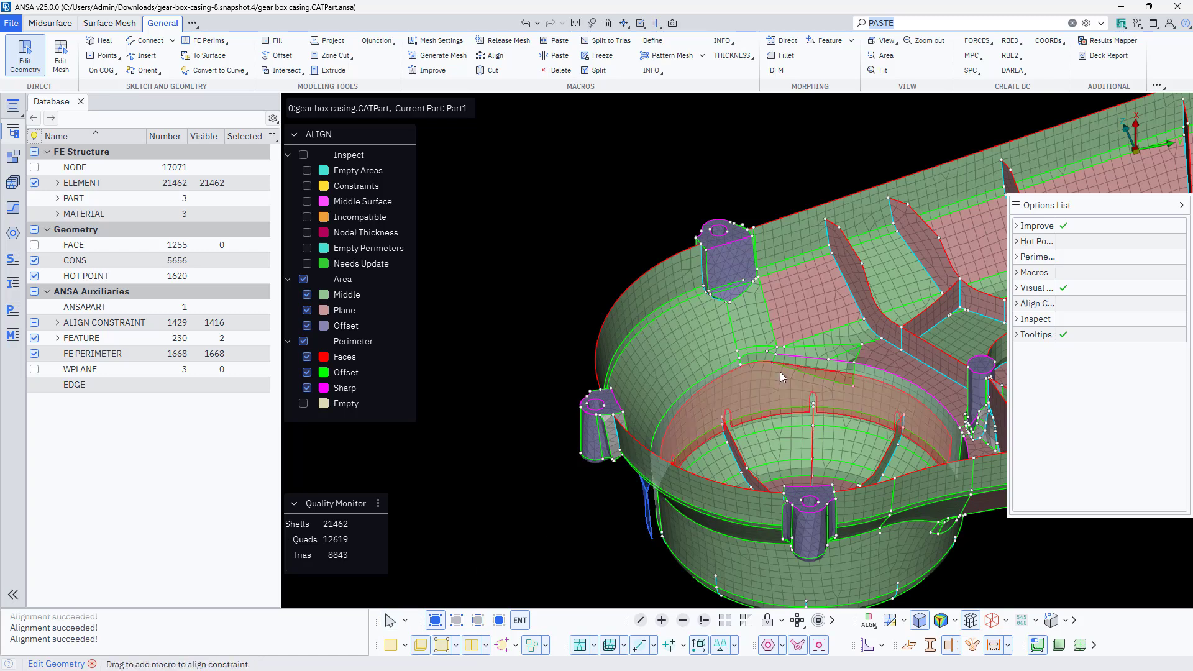
{"action": "scroll", "coordinate": [781, 372], "scroll_direction": "up", "scroll_amount": 5}
{"action": "left_click", "coordinate": [724, 323]}
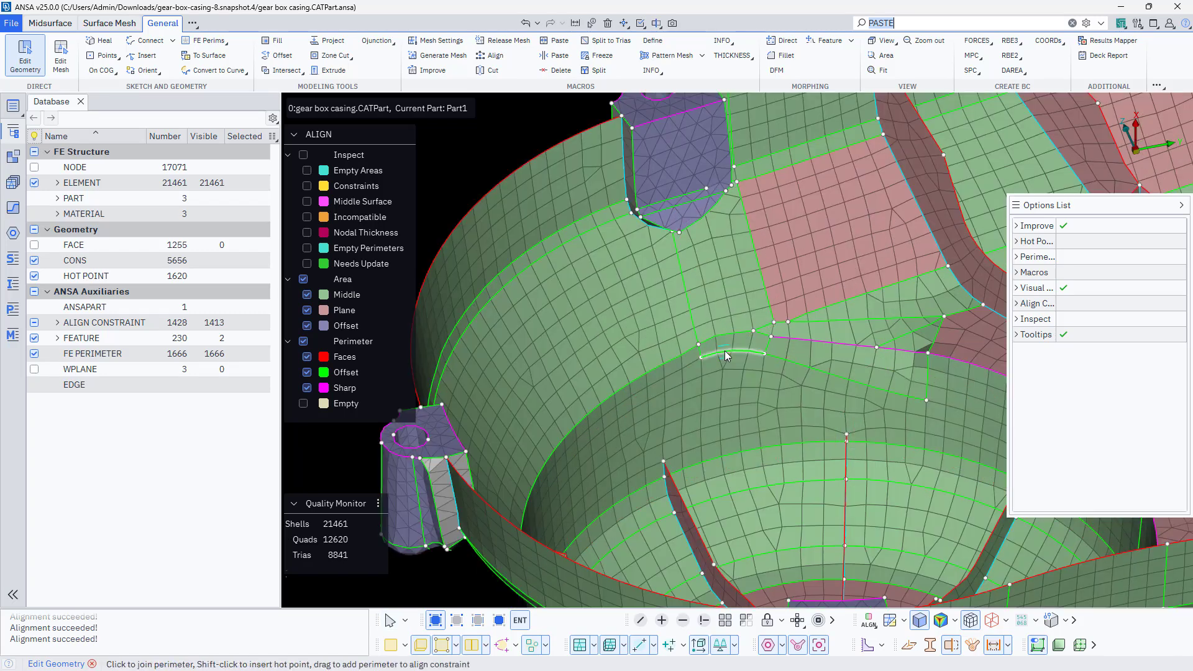
{"action": "left_click", "coordinate": [730, 350]}
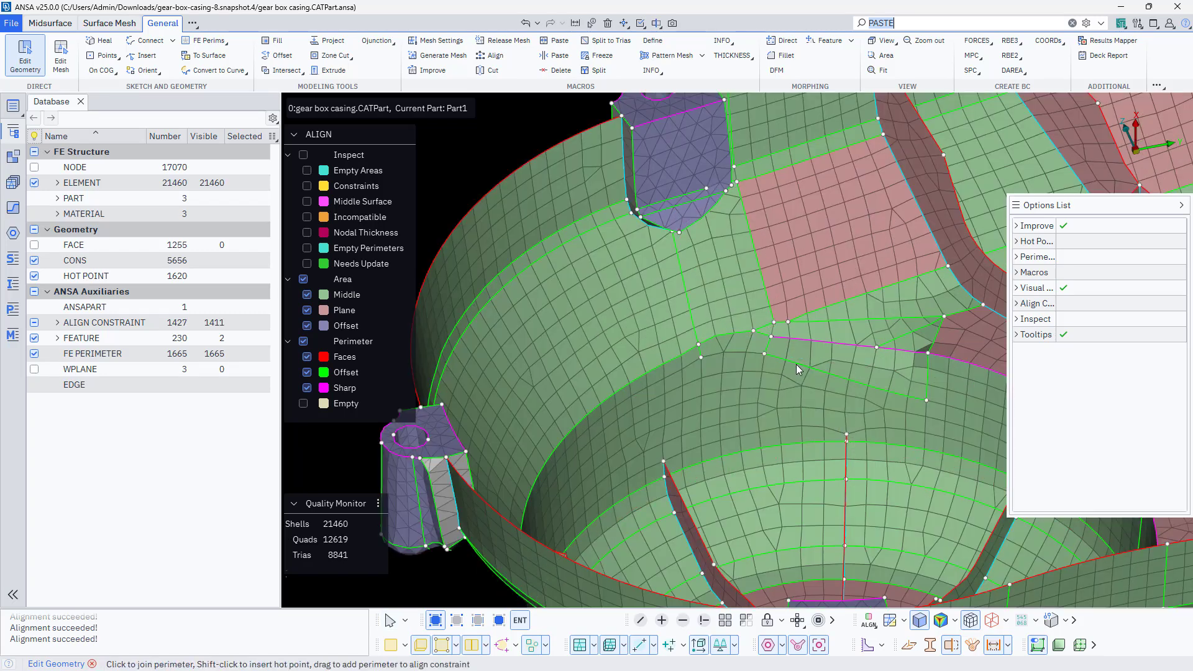
{"action": "left_click", "coordinate": [932, 372]}
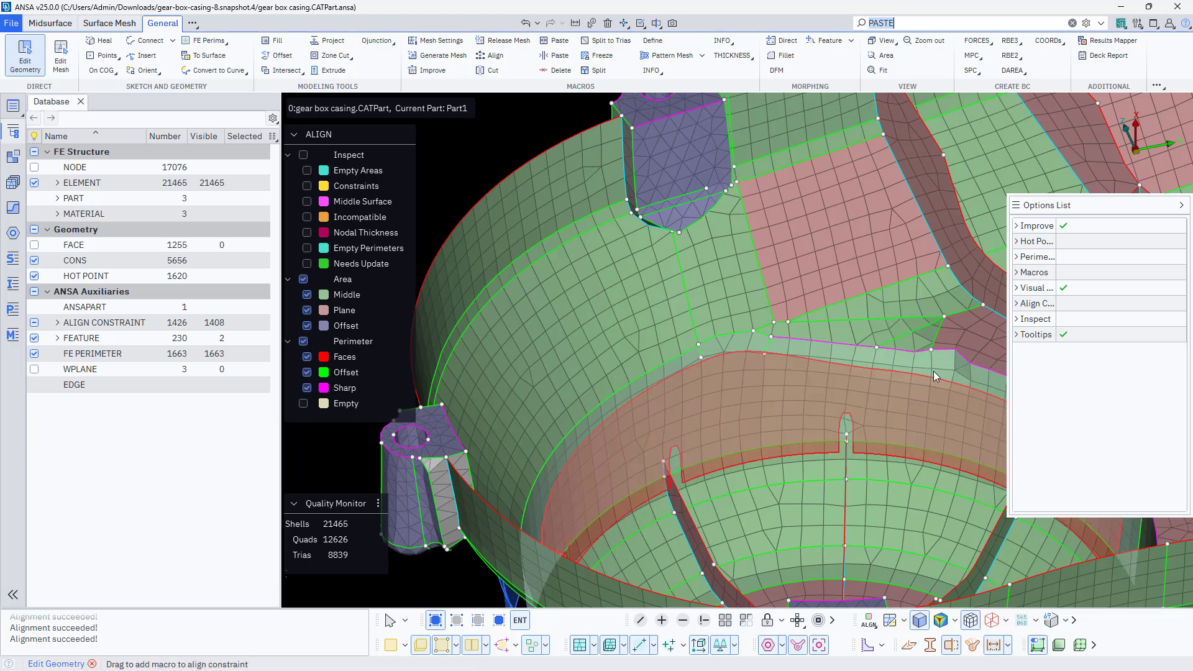
- Compare the mesh with the underlying geometry faces around the round housing's upper rim
{"action": "left_click_drag", "start_coordinate": [911, 389], "coordinate": [746, 498], "text": "ctrl"}
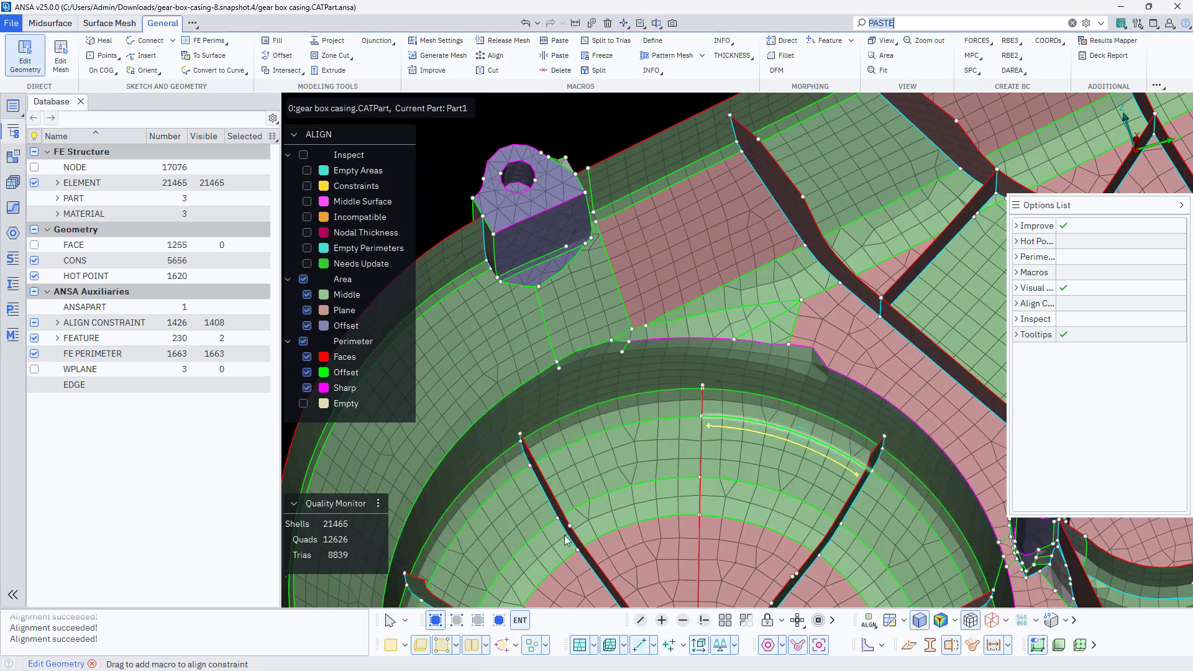
{"action": "left_click", "coordinate": [391, 648]}
{"action": "left_click", "coordinate": [391, 648]}
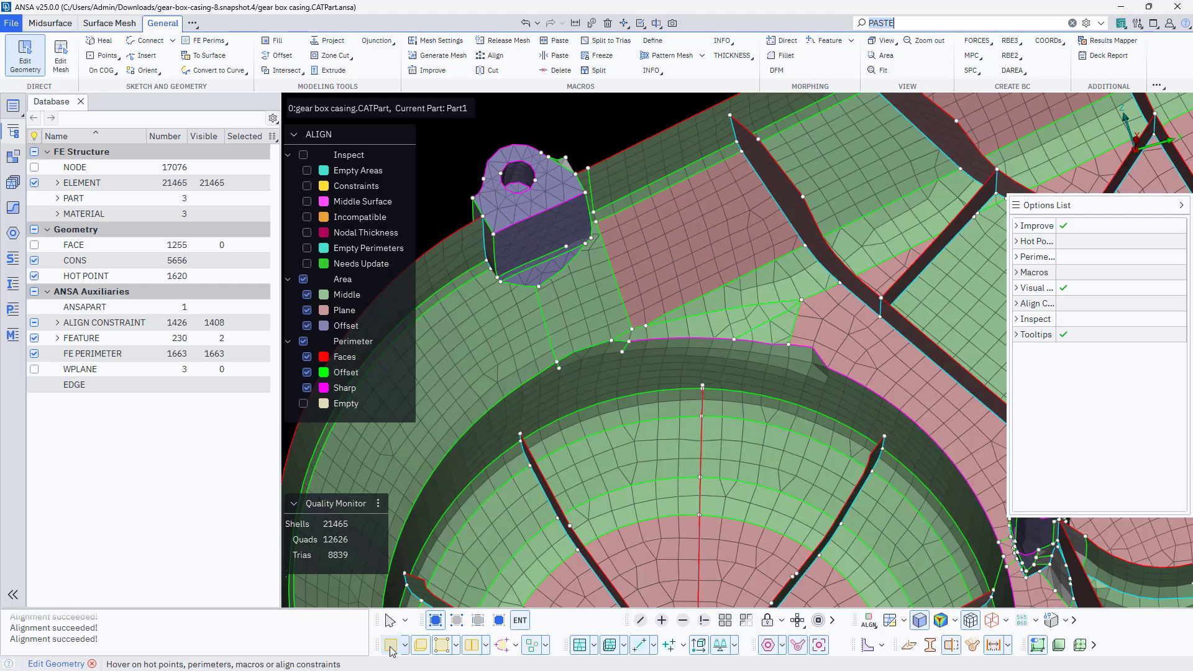
{"action": "left_click", "coordinate": [391, 648]}
{"action": "left_click", "coordinate": [391, 648]}
{"action": "left_click", "coordinate": [391, 647]}
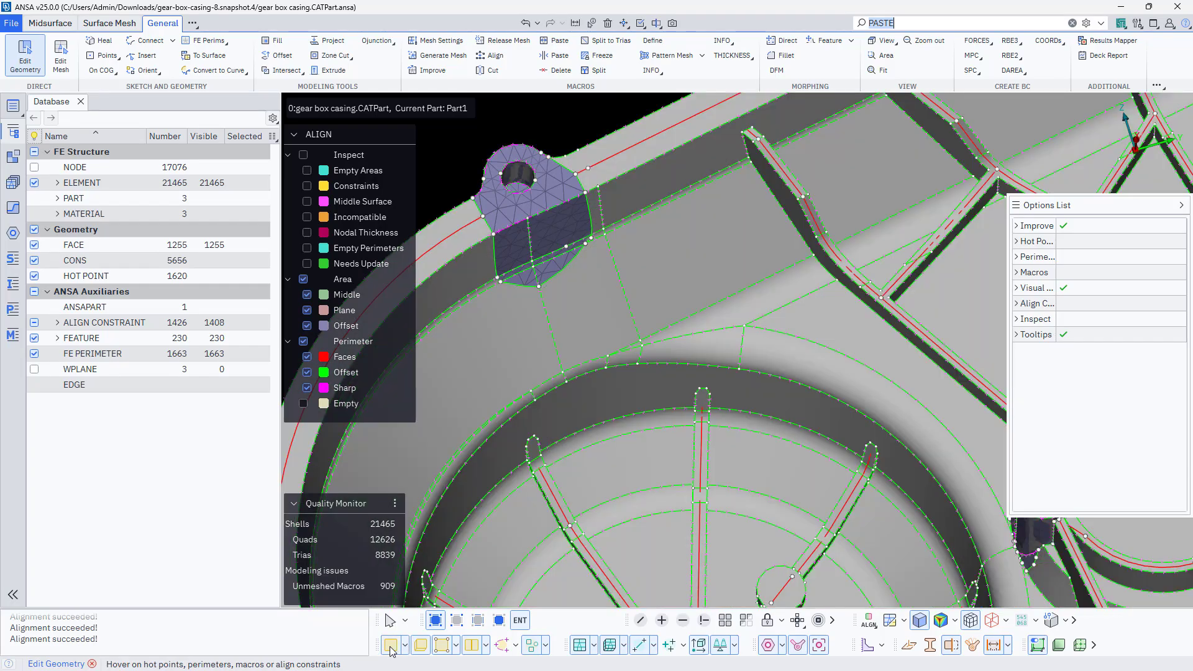
{"action": "left_click", "coordinate": [391, 648]}
- Assign a new Middle align constraint to the round housing's inner wall, using its inner face and the opposite outer face as the two groups
{"action": "left_click_drag", "start_coordinate": [788, 386], "coordinate": [816, 367], "text": "ctrl"}
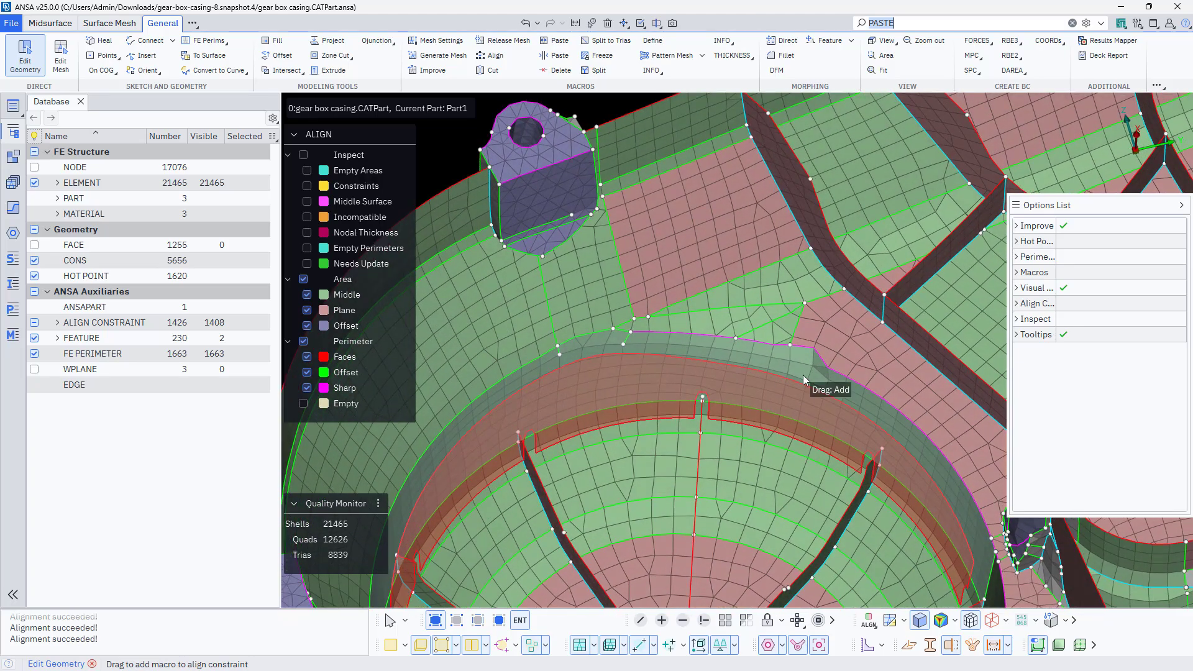
{"action": "right_click", "coordinate": [804, 377]}
{"action": "mouse_move", "coordinate": [882, 386]}
{"action": "left_click", "coordinate": [1008, 412]}
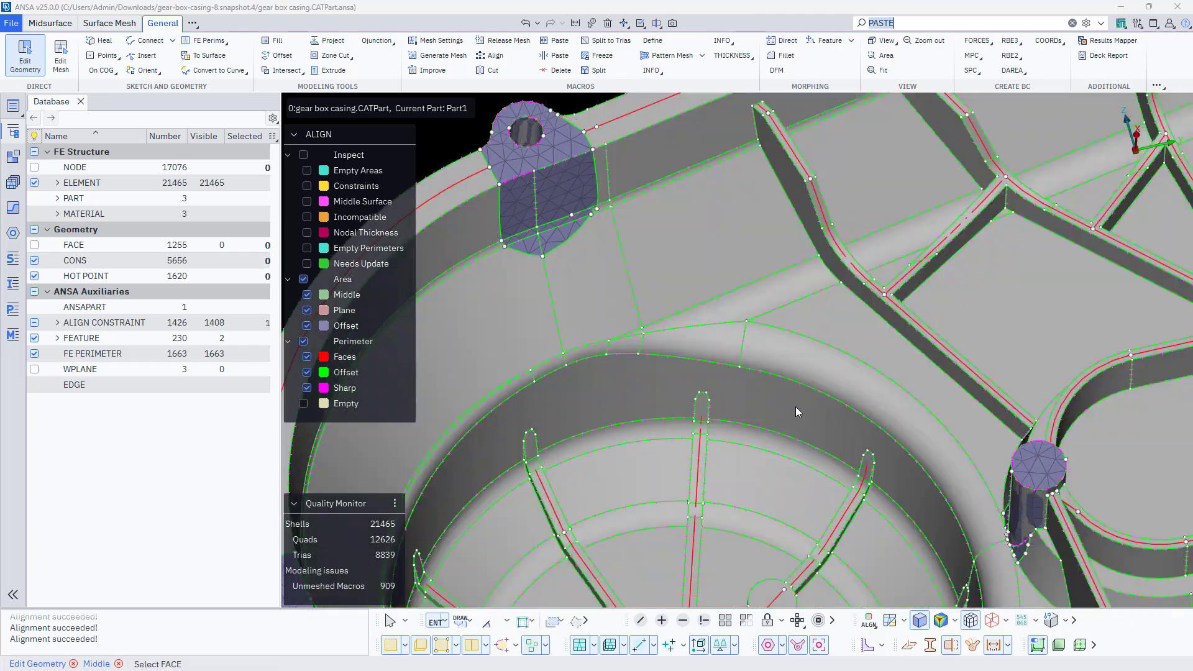
{"action": "scroll", "coordinate": [799, 524], "scroll_direction": "up", "scroll_amount": 3}
{"action": "left_click_drag", "start_coordinate": [800, 524], "coordinate": [777, 467], "text": "ctrl"}
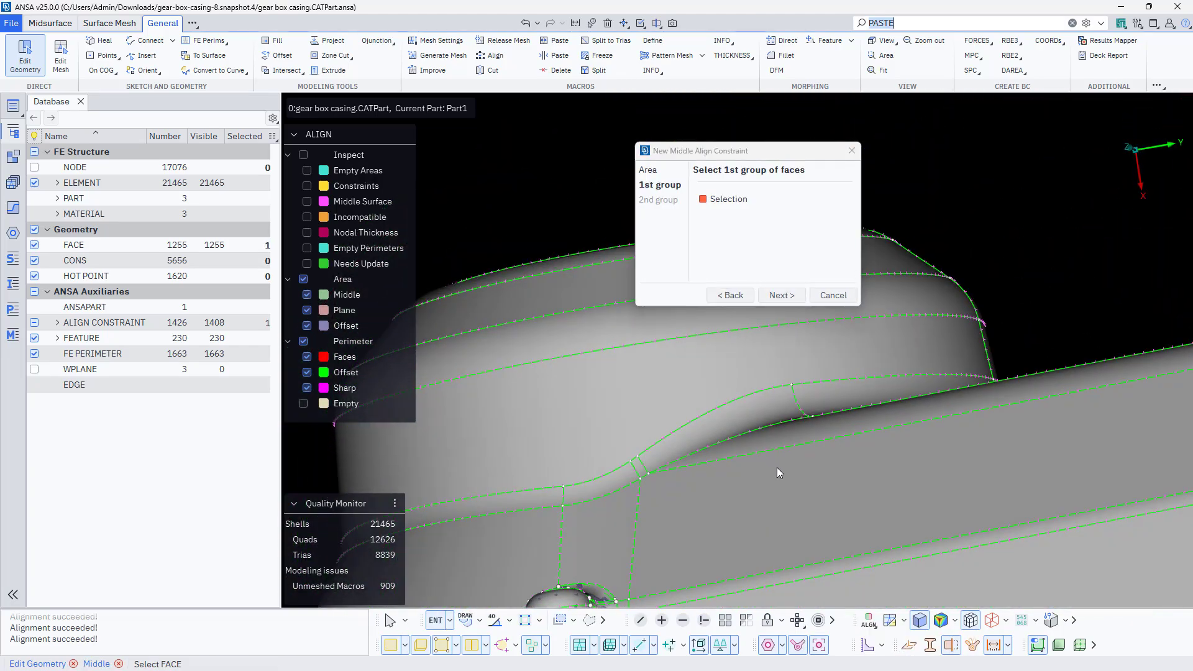
{"action": "middle_click", "coordinate": [755, 361]}
{"action": "left_click", "coordinate": [781, 355]}
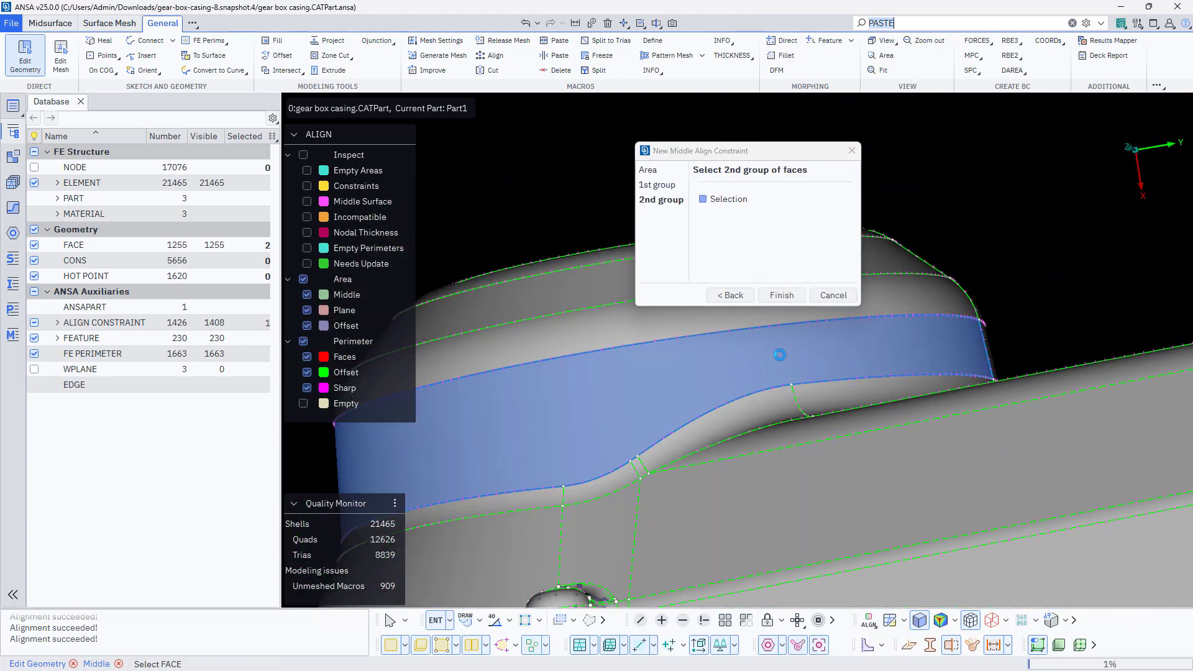
{"action": "middle_click", "coordinate": [781, 356]}
- Join the perimeter splitting the small wedge-shaped fillet area above the sharp upper edge of the round housing's wall
{"action": "left_click_drag", "start_coordinate": [777, 362], "coordinate": [766, 198], "text": "ctrl"}
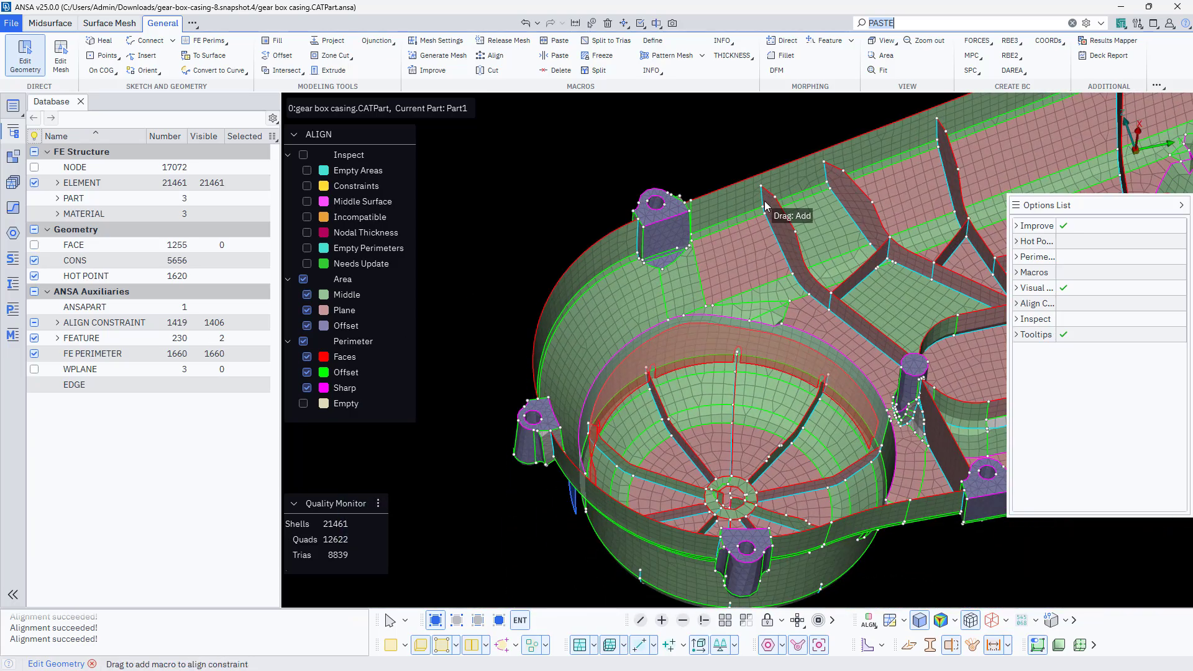
{"action": "scroll", "coordinate": [773, 410], "scroll_direction": "up", "scroll_amount": 3}
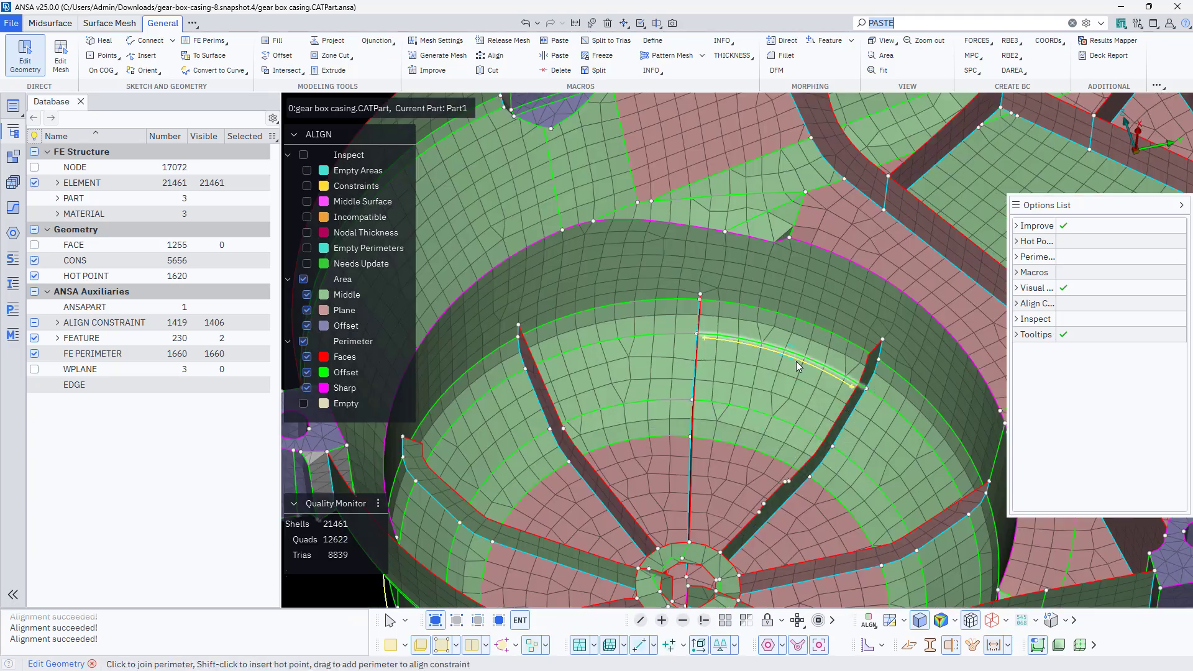
{"action": "mouse_move", "coordinate": [798, 367]}
{"action": "left_mouse_down", "text": "ctrl"}
{"action": "mouse_move", "coordinate": [801, 390]}
{"action": "mouse_move", "coordinate": [804, 322]}
{"action": "mouse_move", "coordinate": [797, 384]}
{"action": "left_mouse_up", "text": "ctrl"}
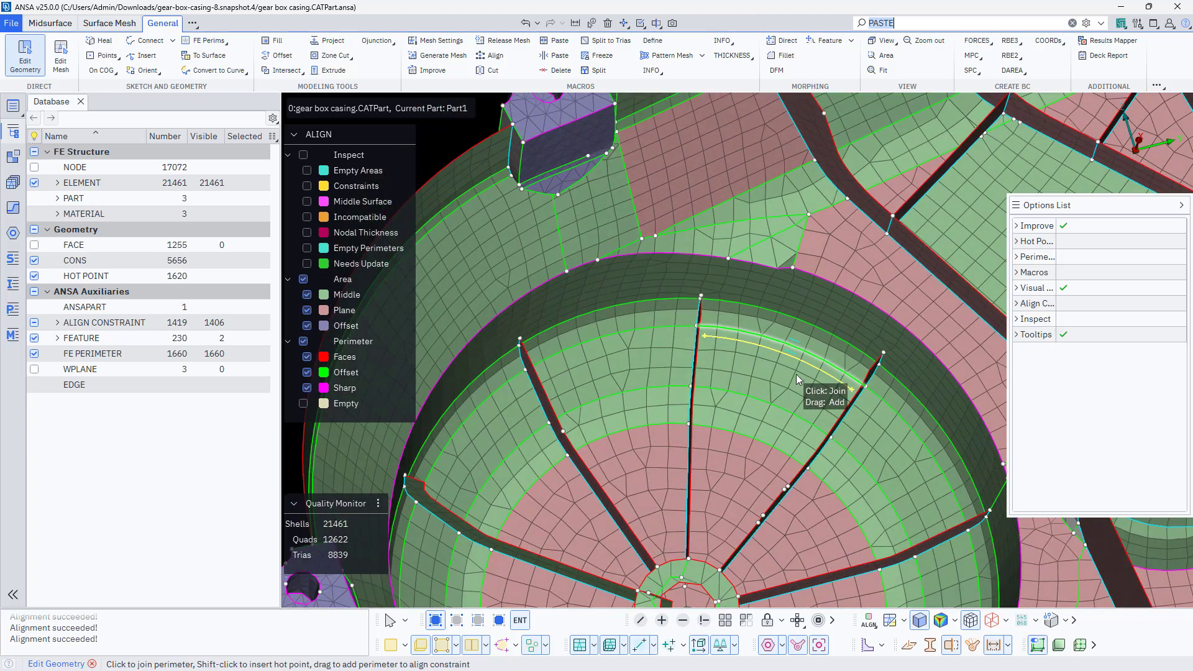
{"action": "left_click_drag", "start_coordinate": [789, 222], "coordinate": [785, 164], "text": "ctrl"}
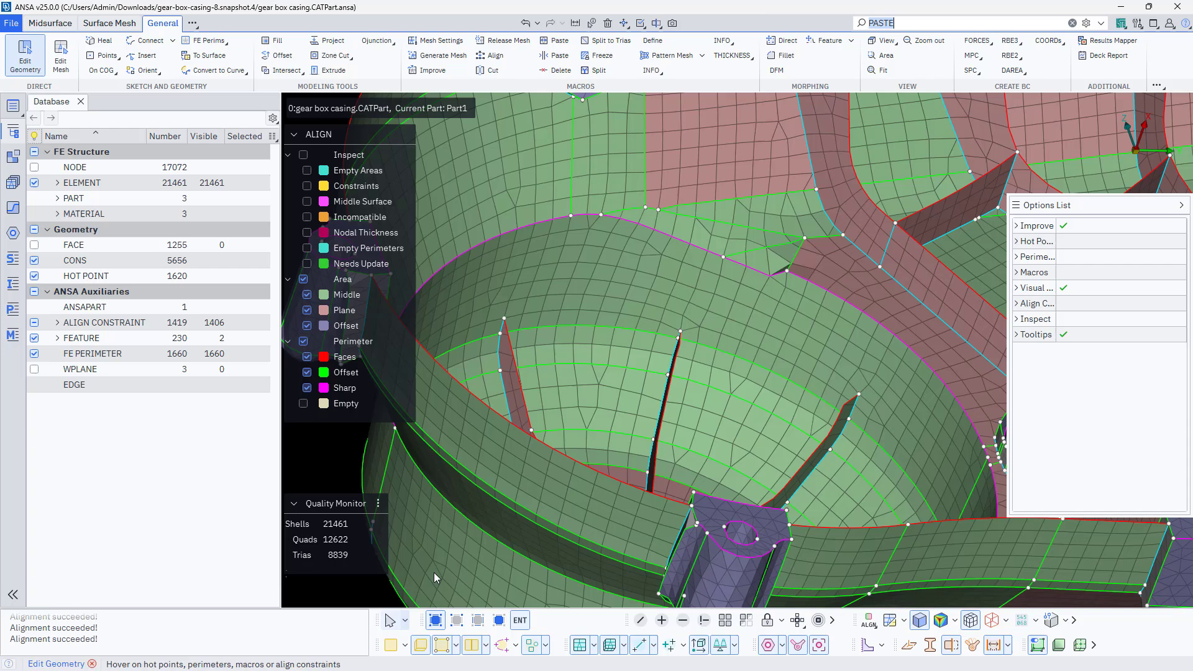
{"action": "scroll", "coordinate": [743, 254], "scroll_direction": "up", "scroll_amount": 5}
{"action": "left_click", "coordinate": [752, 248]}
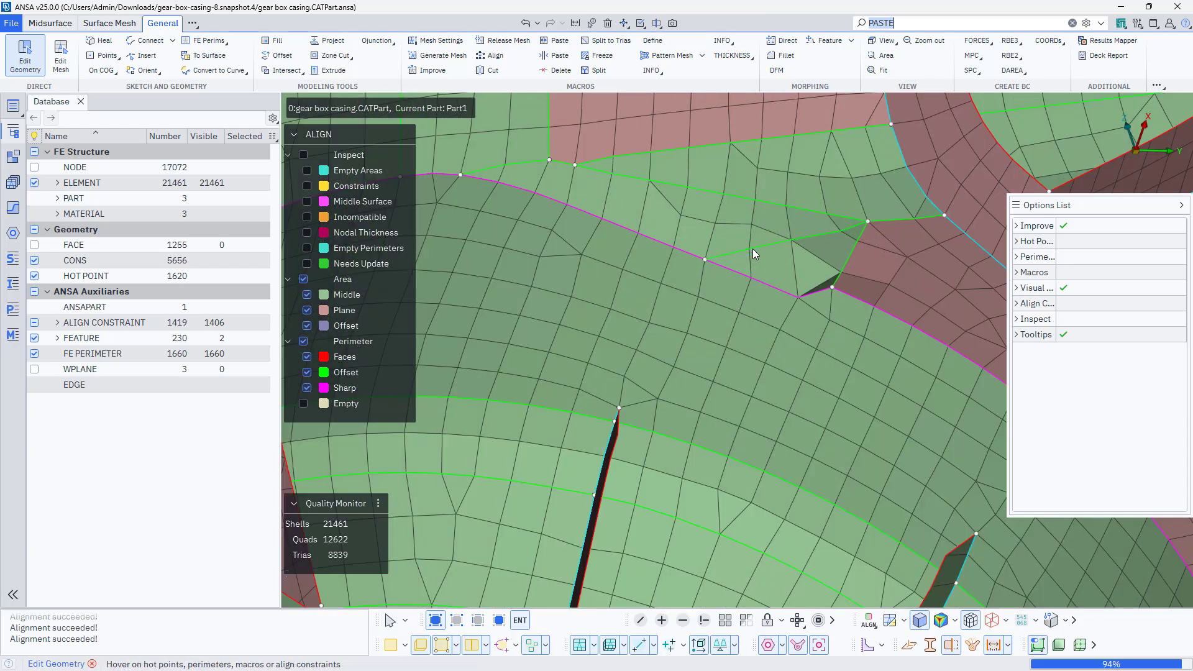
{"action": "left_click_drag", "start_coordinate": [782, 255], "coordinate": [832, 285], "text": "ctrl"}
{"action": "scroll", "coordinate": [662, 275], "scroll_direction": "down", "scroll_amount": 10}
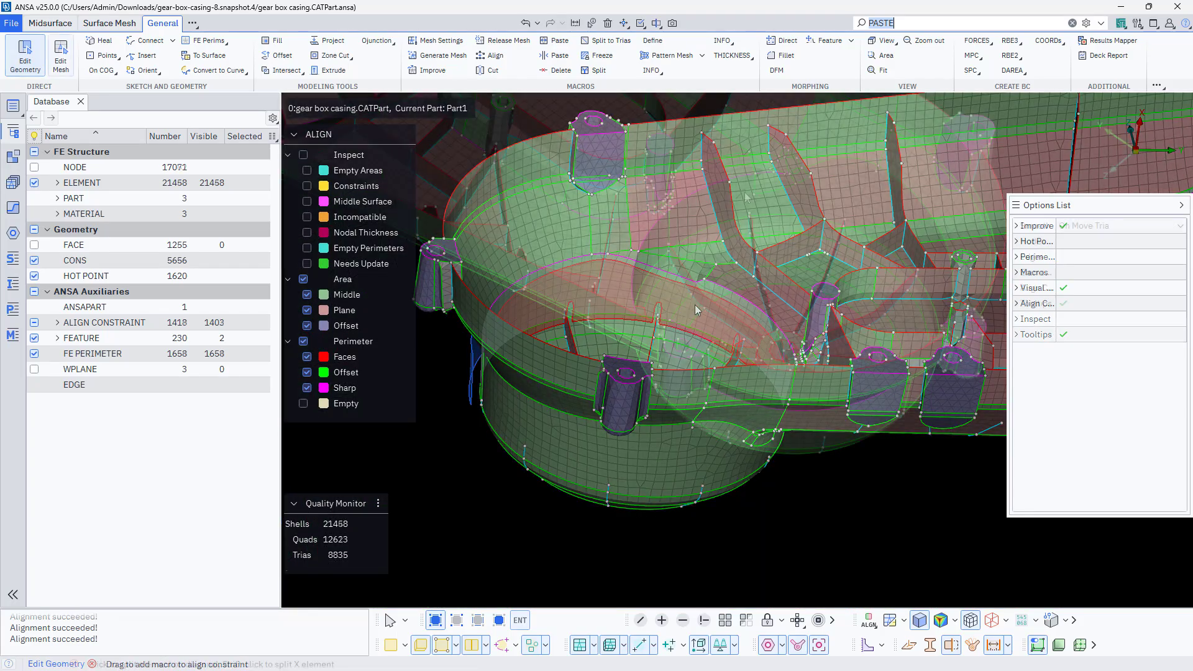
- Select the short perimeters around the small ledge areas at the end of the wall's sharp edge and join them together
{"action": "scroll", "coordinate": [730, 376], "scroll_direction": "up", "scroll_amount": 6}
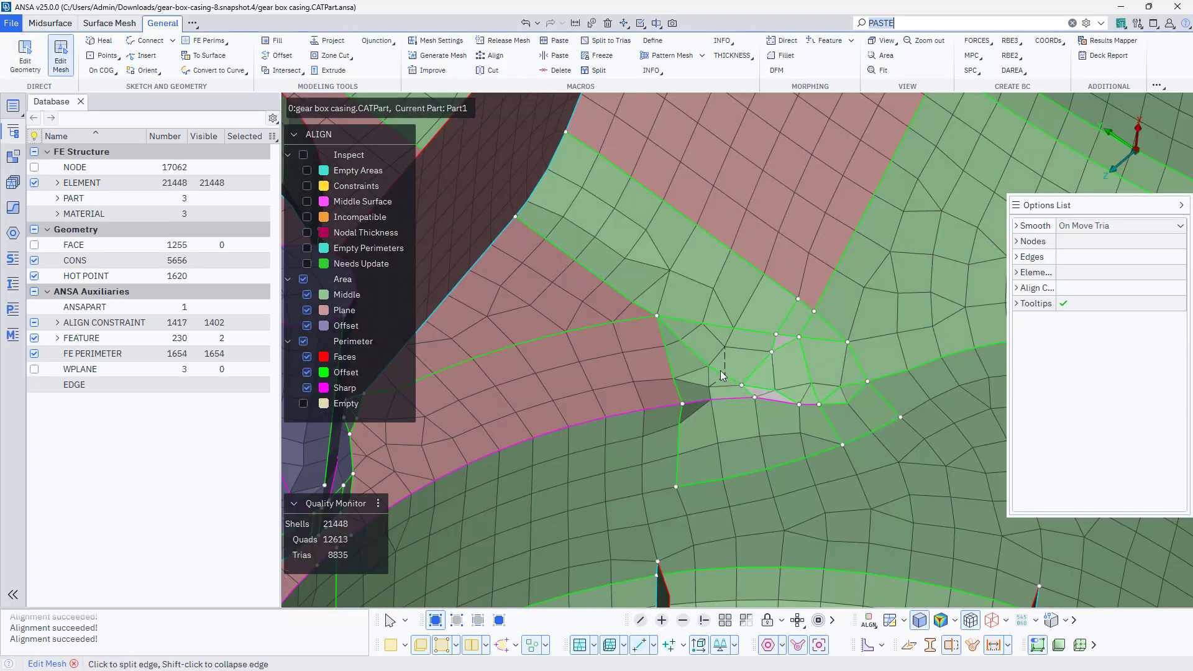
{"action": "left_click", "coordinate": [26, 52]}
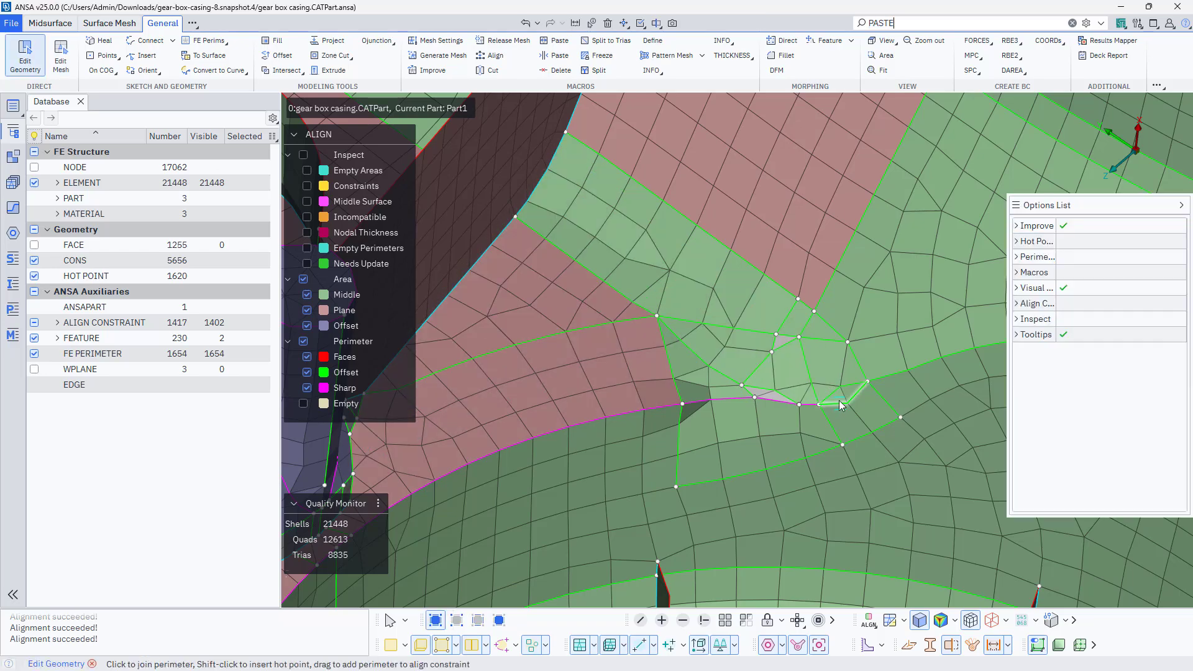
{"action": "scroll", "coordinate": [750, 354], "scroll_direction": "down", "scroll_amount": 6}
{"action": "left_click_drag", "start_coordinate": [750, 354], "coordinate": [785, 384], "text": "ctrl"}
{"action": "scroll", "coordinate": [789, 383], "scroll_direction": "up", "scroll_amount": 6}
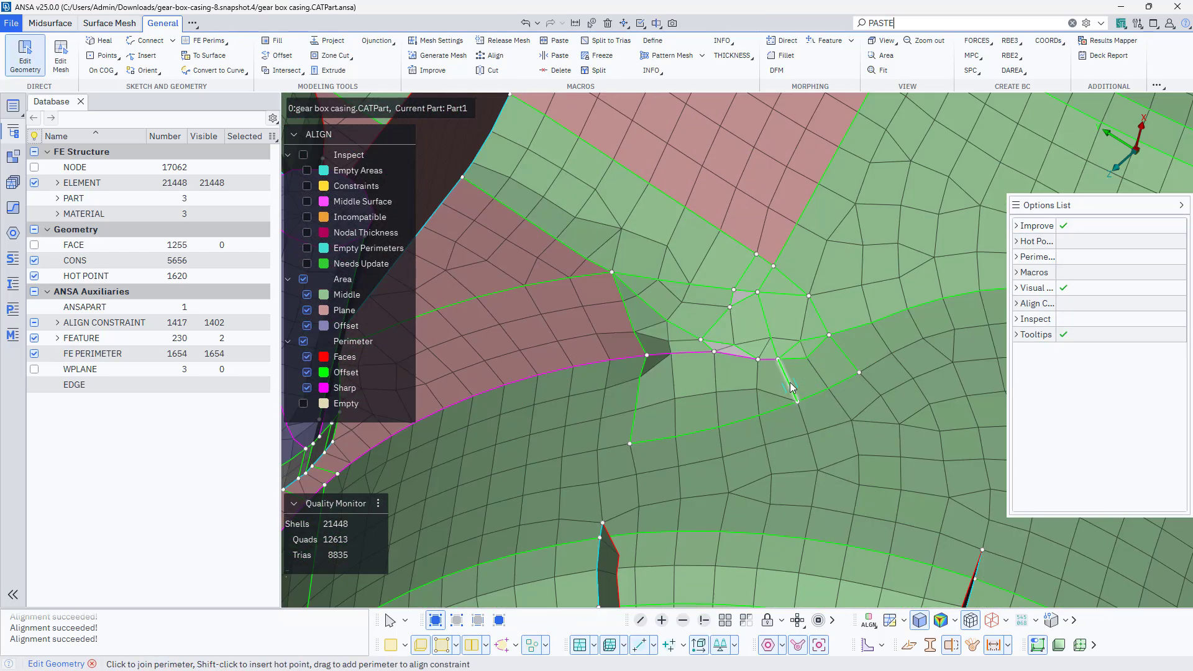
{"action": "left_click", "coordinate": [789, 381]}
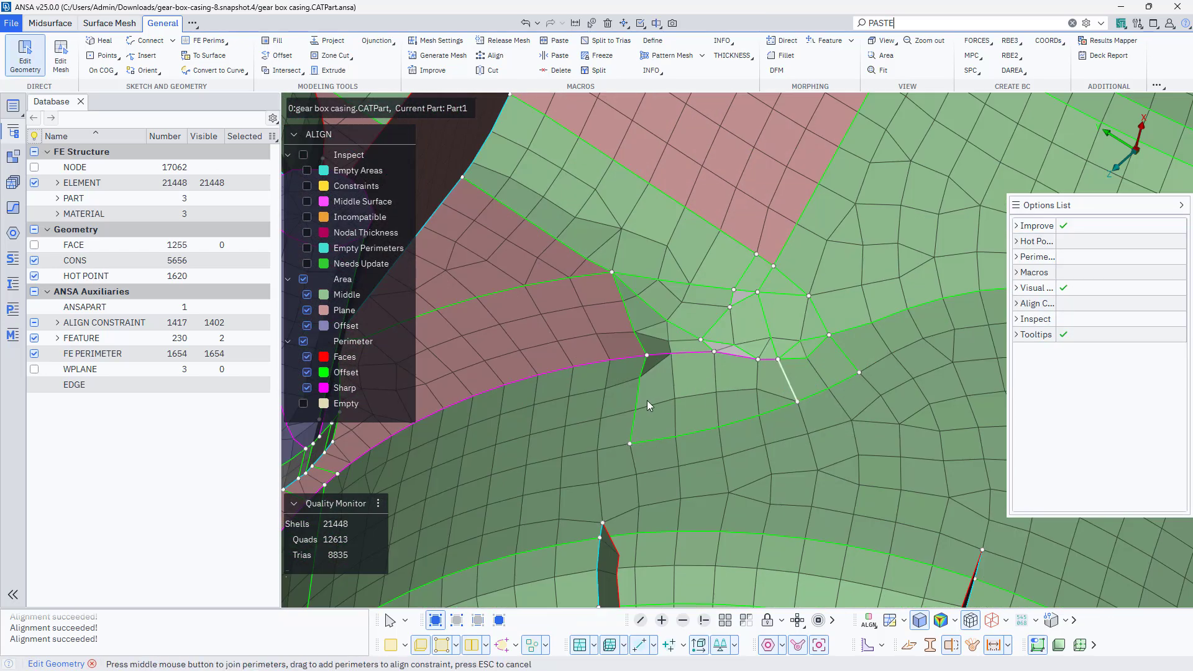
{"action": "left_click", "coordinate": [676, 322]}
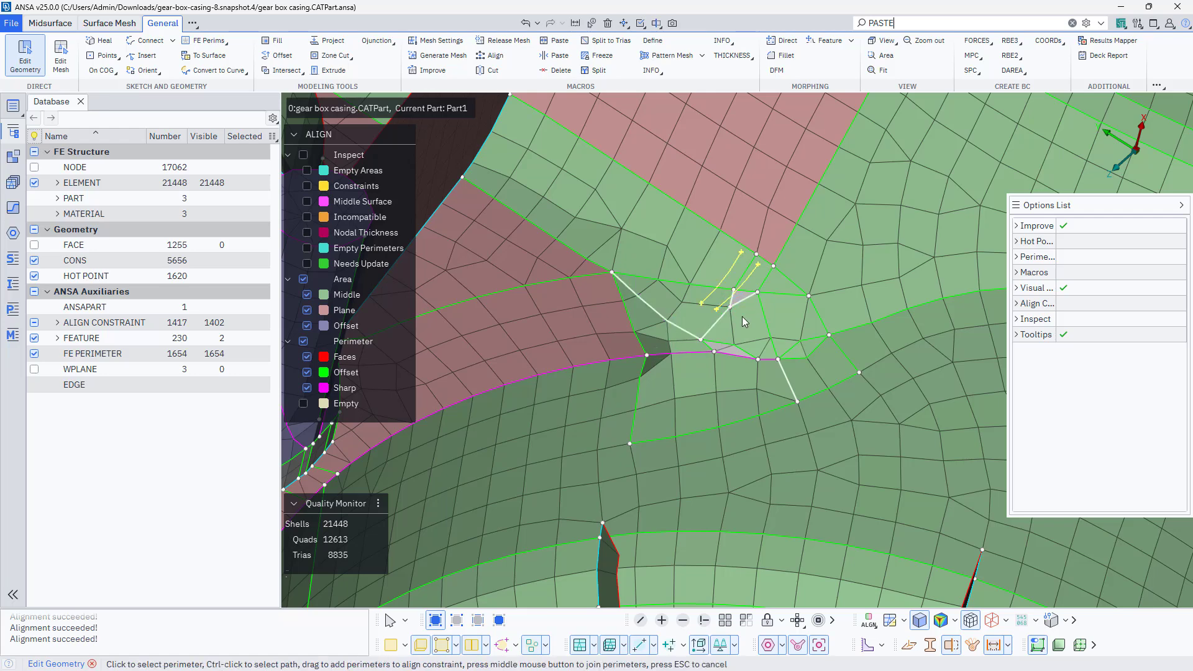
{"action": "left_click", "coordinate": [764, 346]}
{"action": "middle_click", "coordinate": [719, 339]}
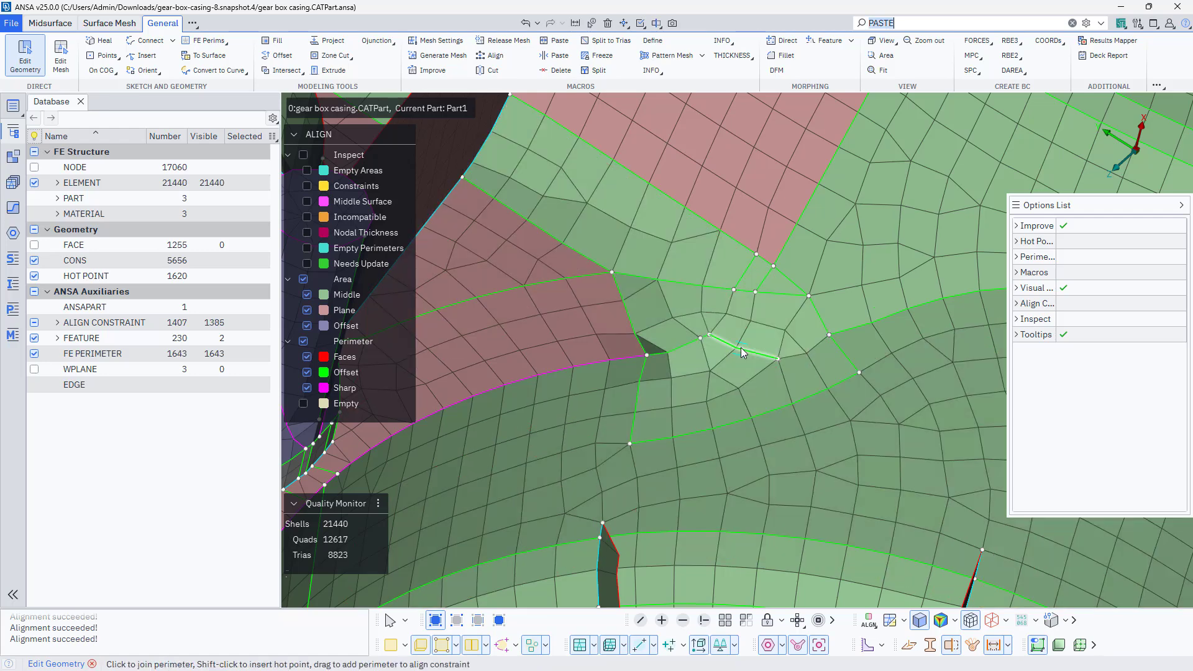
- Join the remaining short perimeters inside the merged ledge area and remove the leftover hot point there
{"action": "left_click", "coordinate": [741, 349]}
{"action": "left_click", "coordinate": [687, 346]}
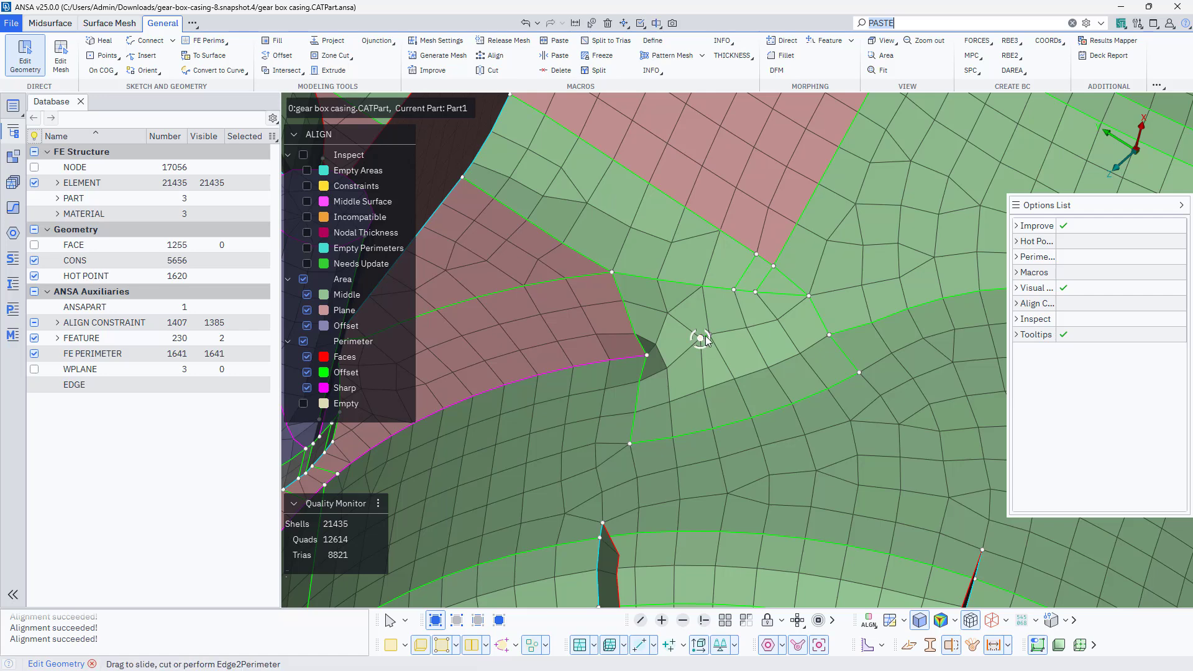
{"action": "scroll", "coordinate": [706, 336], "scroll_direction": "up", "scroll_amount": 5}
{"action": "left_click", "coordinate": [696, 337]}
{"action": "scroll", "coordinate": [699, 334], "scroll_direction": "down", "scroll_amount": 5}
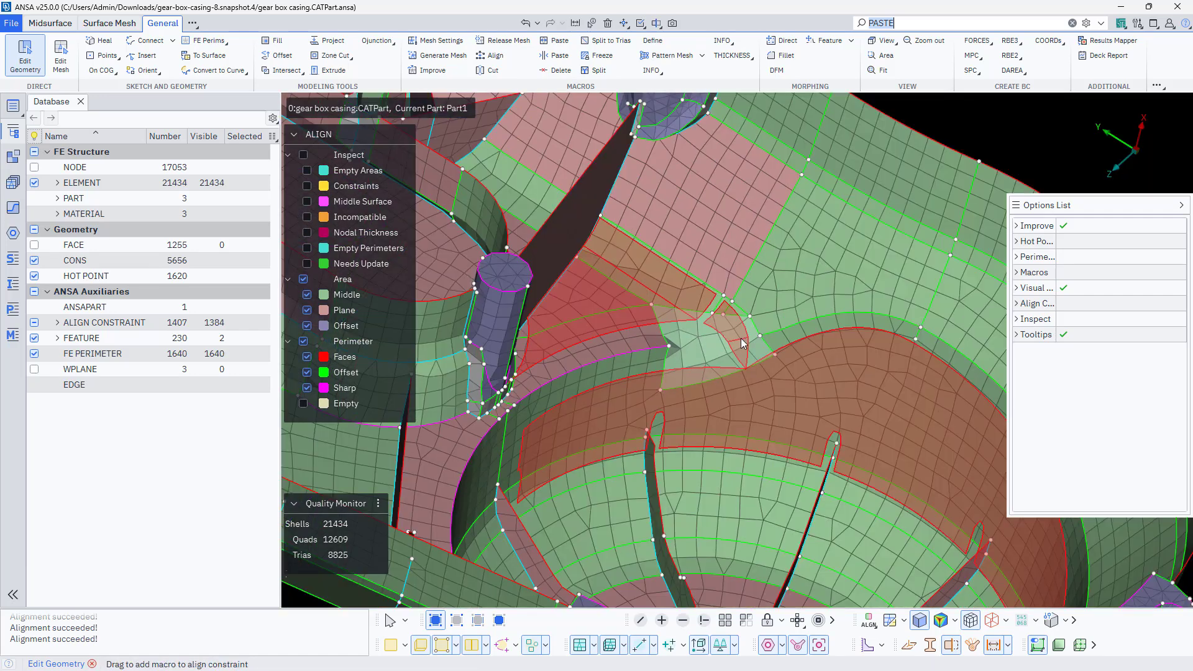
- Cut the ledge area between the hot points on its two sides and join the perimeters below the cut to merge that part into the wall
{"action": "scroll", "coordinate": [711, 341], "scroll_direction": "up", "scroll_amount": 5}
{"action": "left_click_drag", "start_coordinate": [595, 354], "coordinate": [779, 333]}
{"action": "left_click_drag", "start_coordinate": [634, 391], "coordinate": [614, 194], "text": "ctrl"}
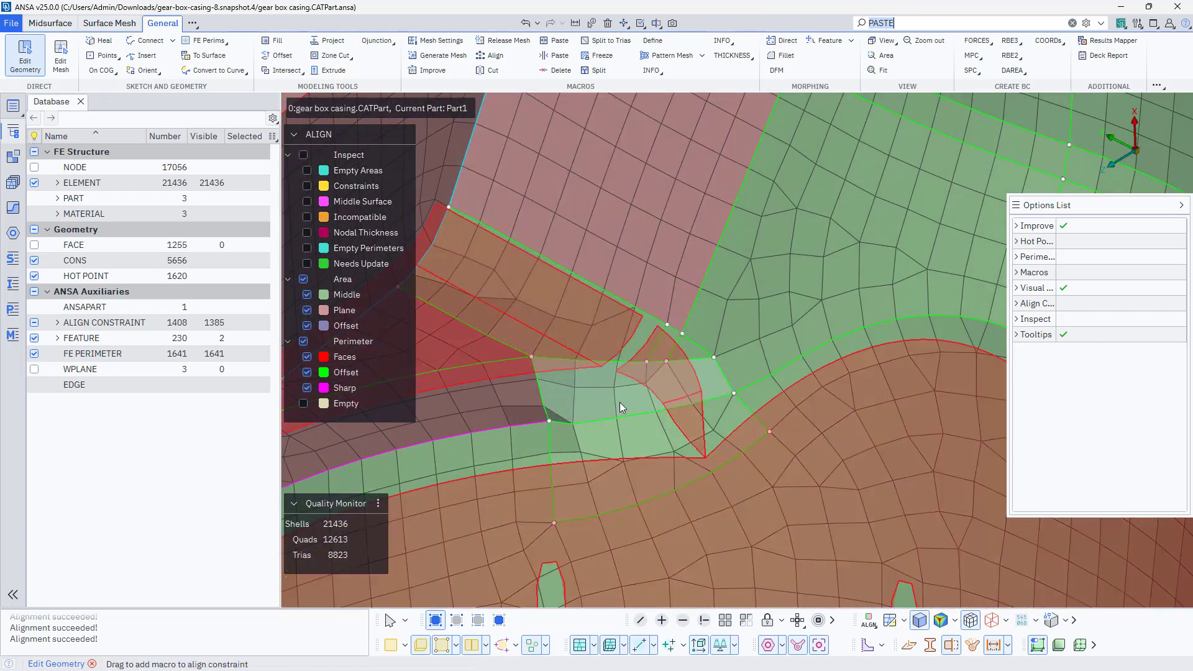
{"action": "left_click", "coordinate": [677, 489]}
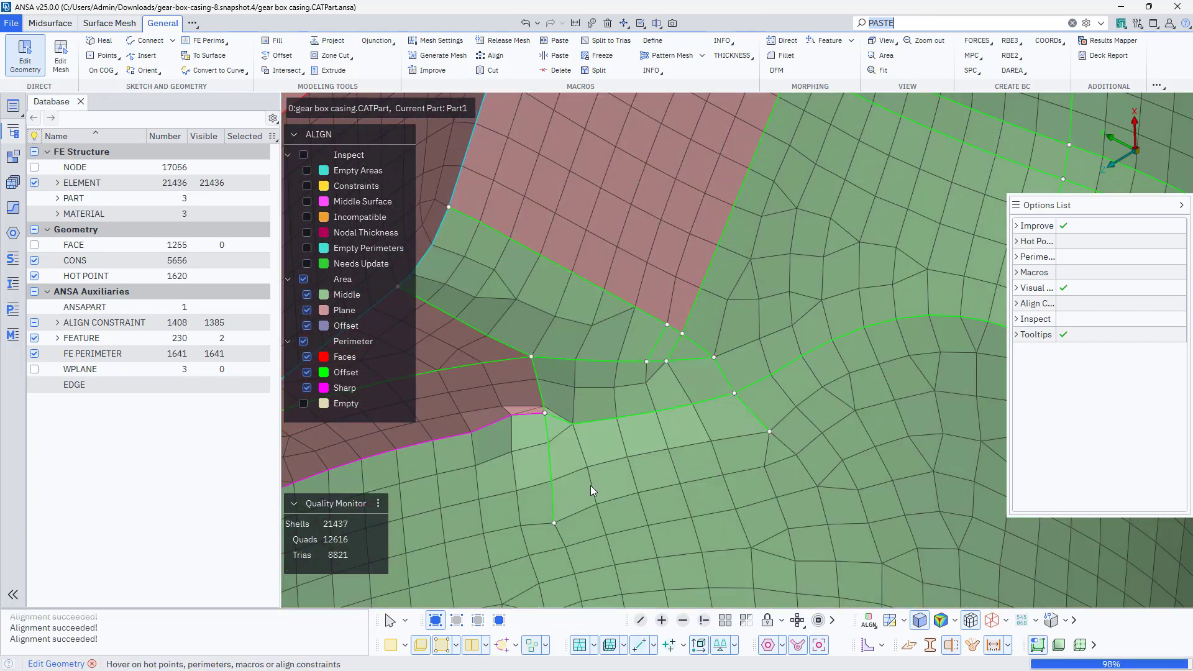
{"action": "left_click", "coordinate": [553, 479]}
{"action": "left_click", "coordinate": [755, 415]}
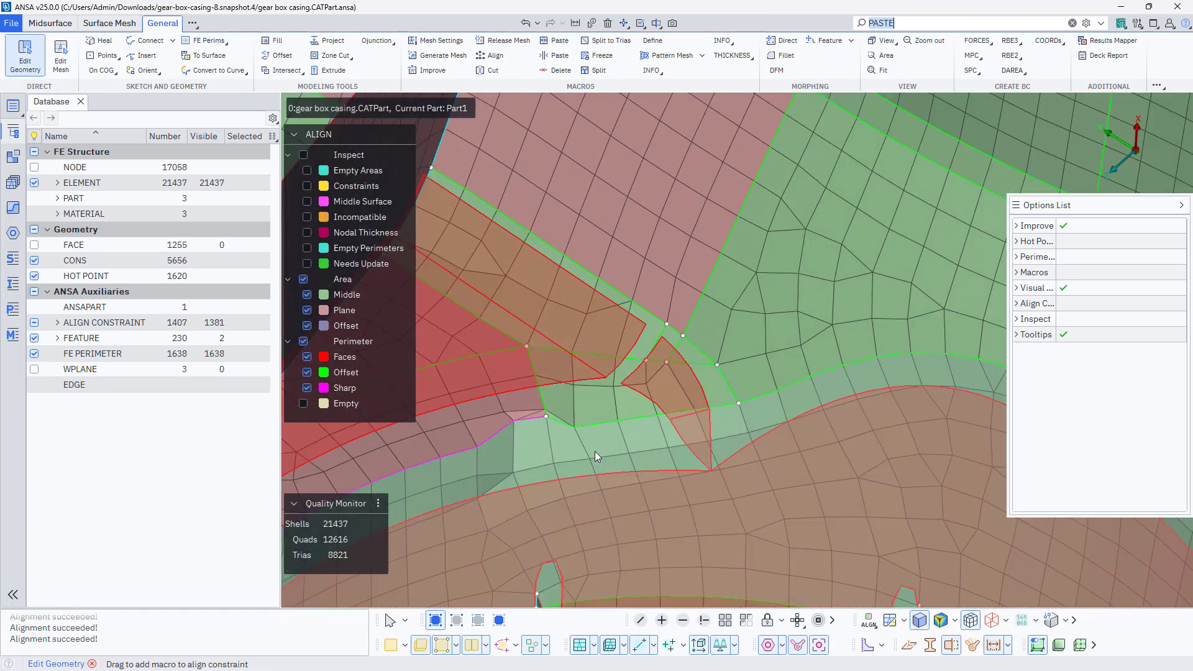
- Assign a new Middle align constraint to the enlarged wall area, using its inner face and the matching outer face as the two groups
{"action": "right_click", "coordinate": [594, 452]}
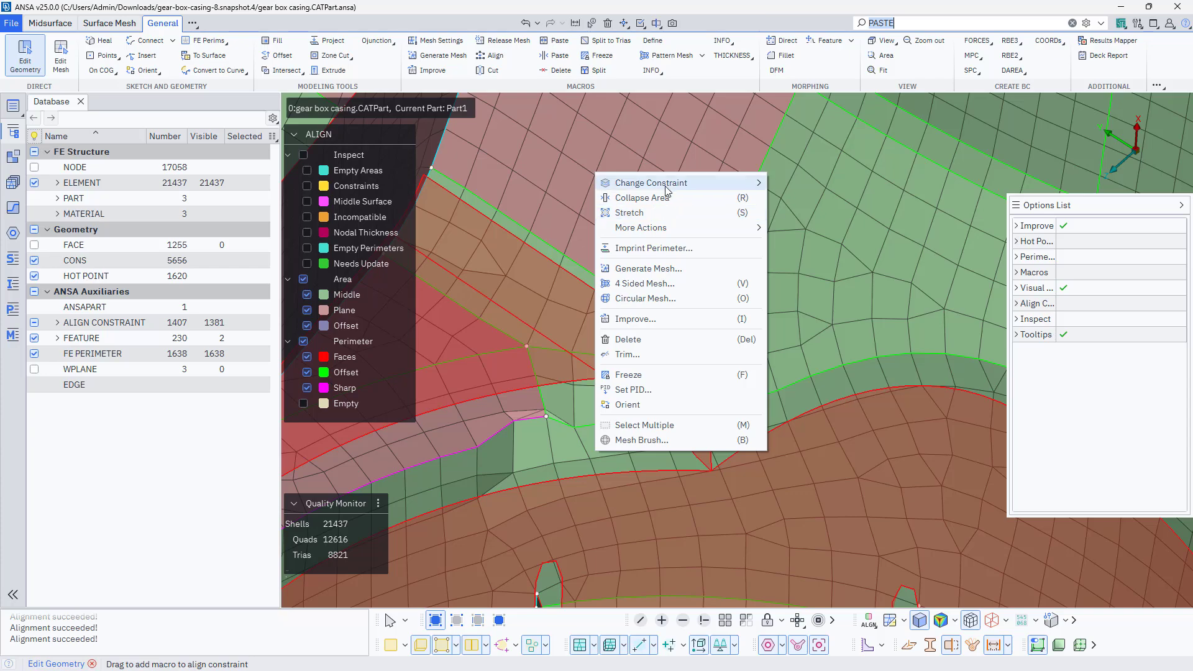
{"action": "mouse_move", "coordinate": [704, 183]}
{"action": "left_click", "coordinate": [782, 204]}
{"action": "left_click", "coordinate": [716, 506]}
{"action": "scroll", "coordinate": [721, 491], "scroll_direction": "down", "scroll_amount": 4}
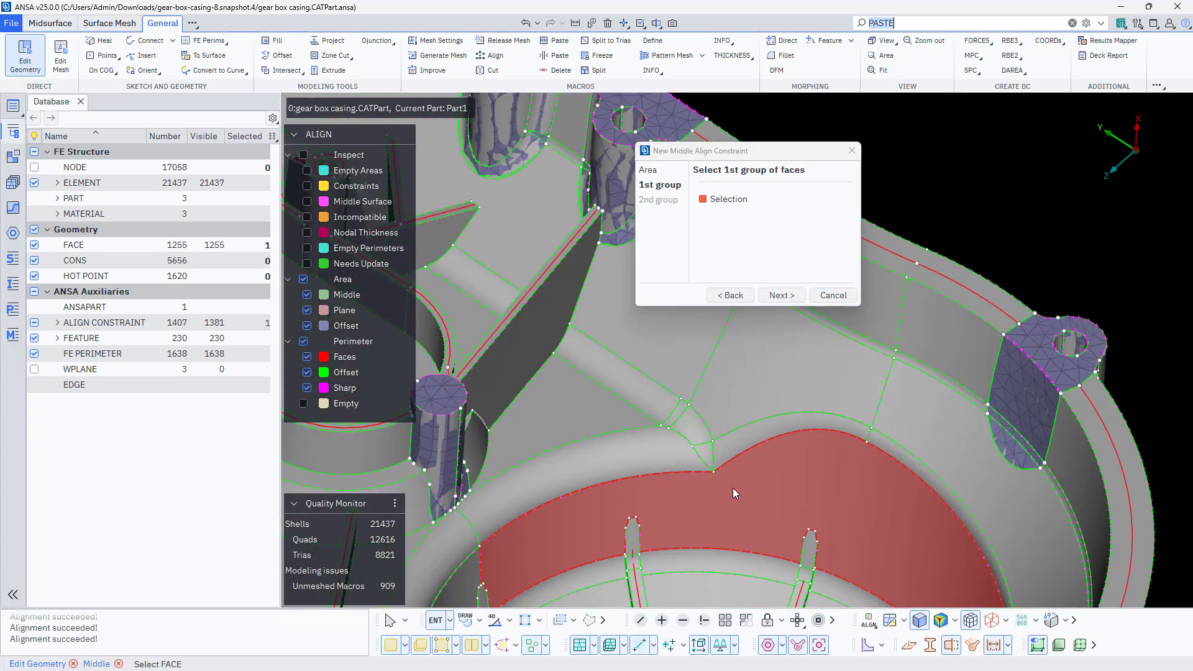
{"action": "left_click_drag", "start_coordinate": [732, 487], "coordinate": [777, 324], "text": "ctrl"}
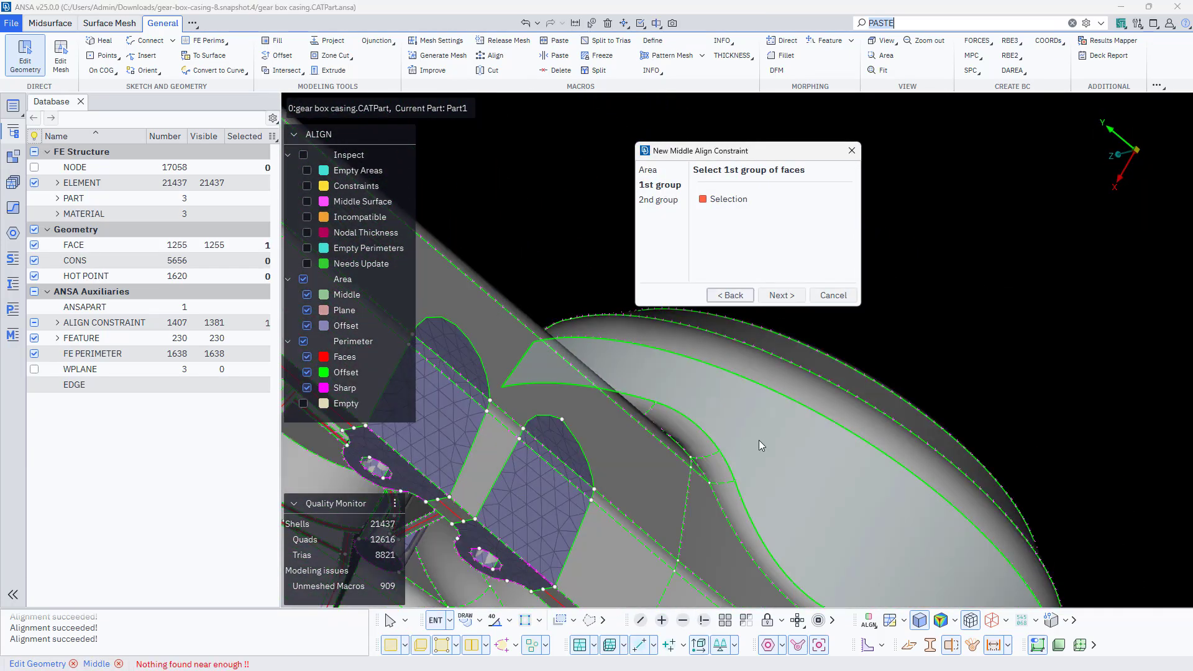
{"action": "left_click", "coordinate": [781, 296]}
{"action": "left_click", "coordinate": [749, 428]}
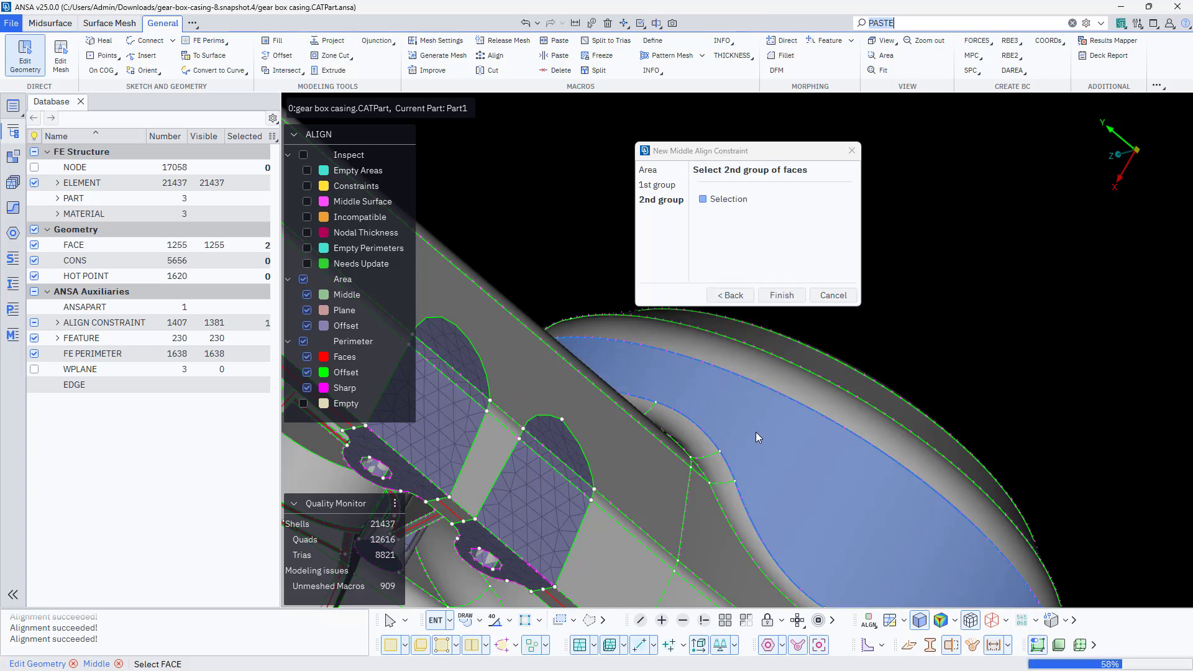
{"action": "middle_click", "coordinate": [755, 432]}
- Join the perimeter separating the small ledge area from the adjoining fillet strip
{"action": "left_click_drag", "start_coordinate": [803, 468], "coordinate": [744, 376], "text": "ctrl"}
{"action": "scroll", "coordinate": [717, 374], "scroll_direction": "up", "scroll_amount": 5}
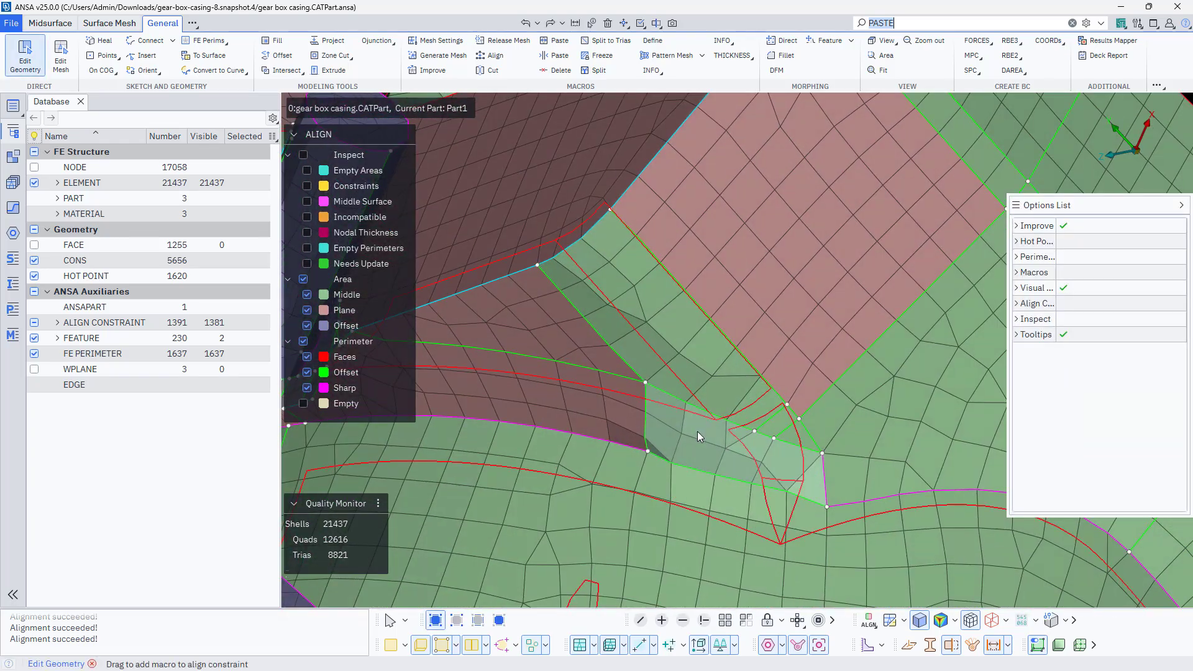
{"action": "left_click", "coordinate": [711, 423]}
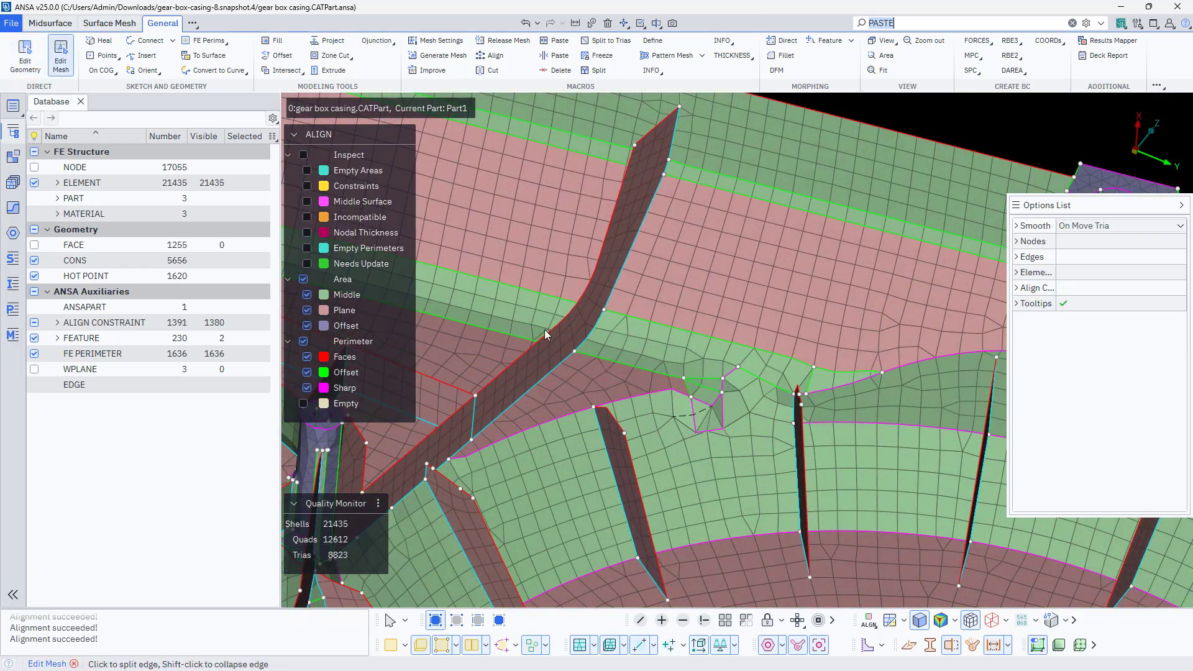
- Join the short perimeters around the narrow leftover areas between the flat floor and the wall's sharp edge, near the ribs
{"action": "left_click", "coordinate": [22, 68]}
{"action": "scroll", "coordinate": [612, 377], "scroll_direction": "up", "scroll_amount": 5}
{"action": "scroll", "coordinate": [865, 505], "scroll_direction": "down", "scroll_amount": 3}
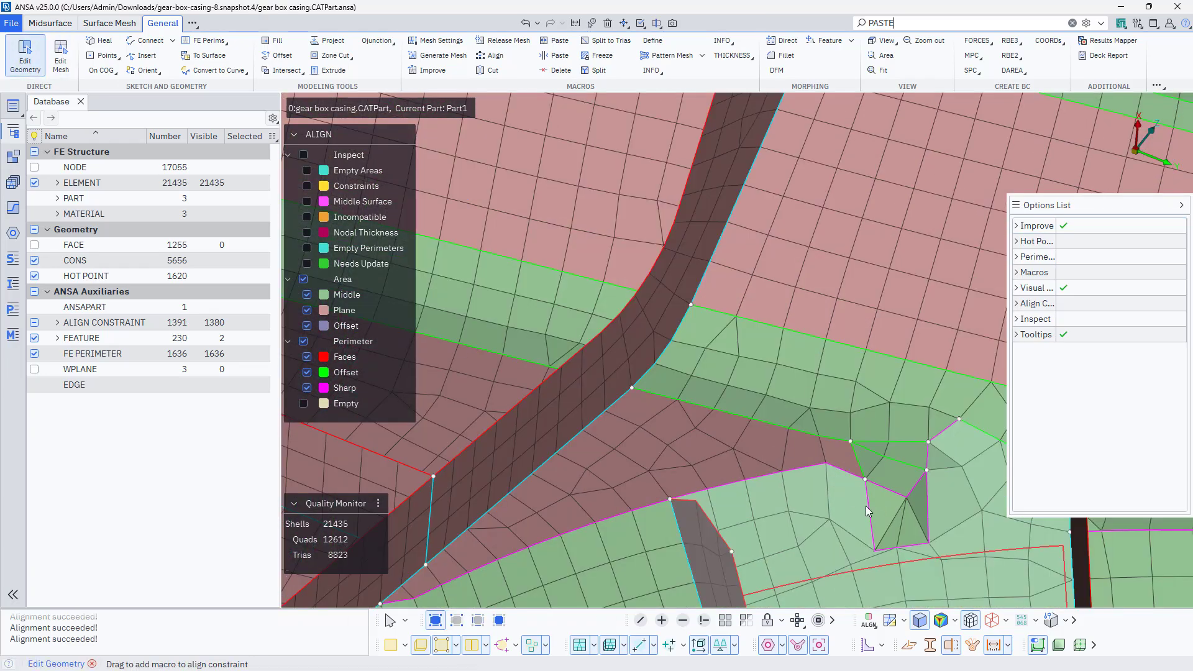
{"action": "middle_click_drag", "start_coordinate": [867, 506], "coordinate": [792, 423], "text": "ctrl"}
{"action": "left_click", "coordinate": [790, 420]}
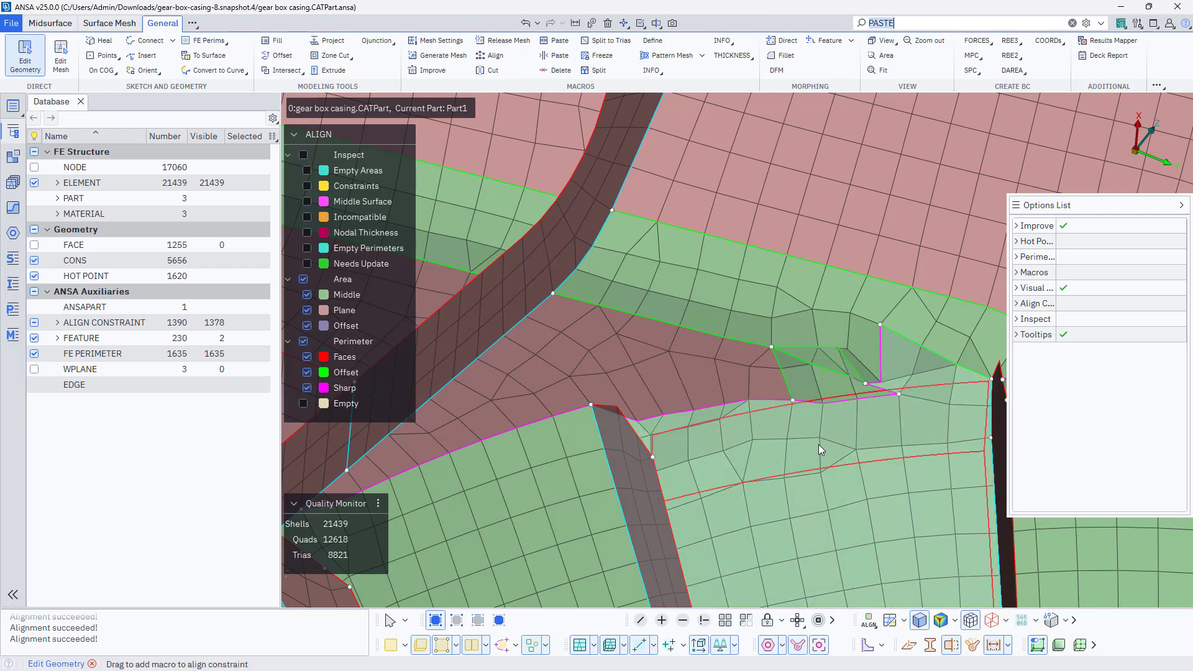
{"action": "left_click_drag", "start_coordinate": [698, 444], "coordinate": [689, 487], "text": "ctrl"}
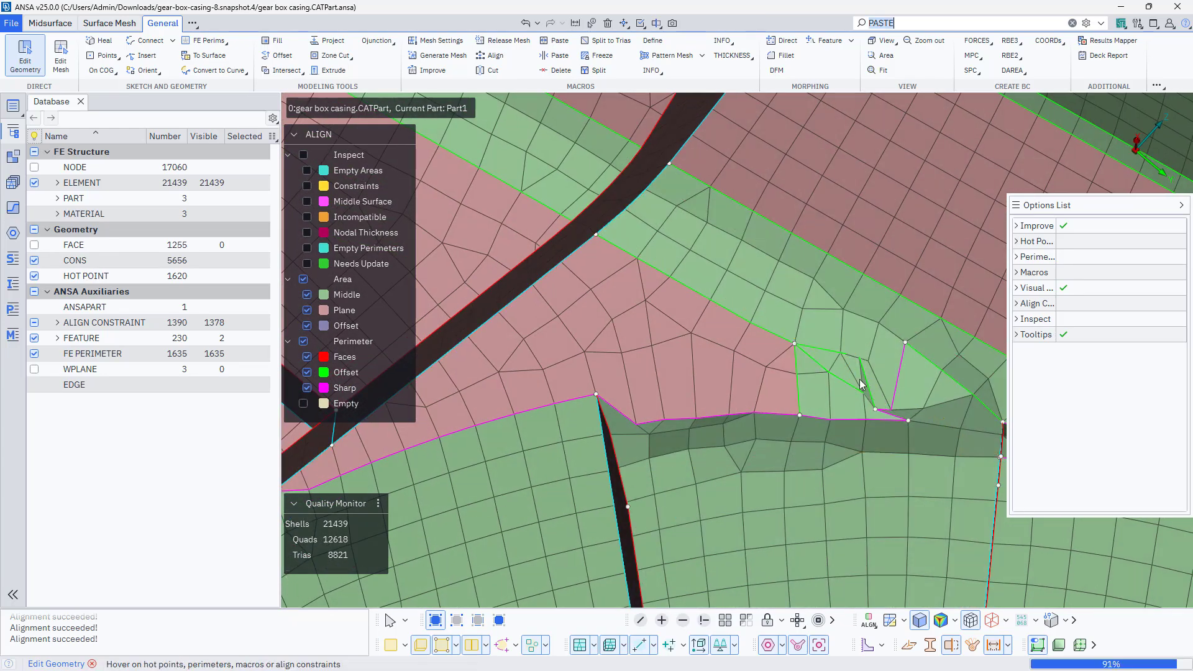
{"action": "left_click", "coordinate": [865, 377]}
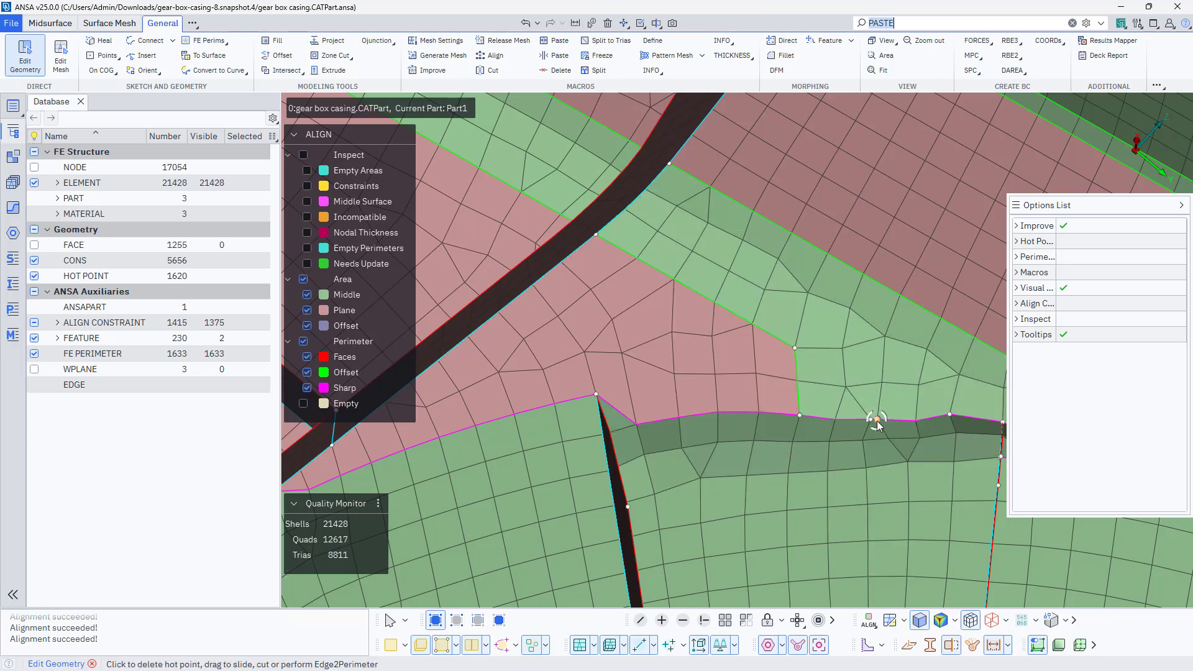
{"action": "mouse_move", "coordinate": [839, 461]}
{"action": "left_mouse_down", "text": "ctrl"}
{"action": "mouse_move", "coordinate": [860, 415]}
{"action": "mouse_move", "coordinate": [845, 438]}
{"action": "left_mouse_up", "text": "ctrl"}
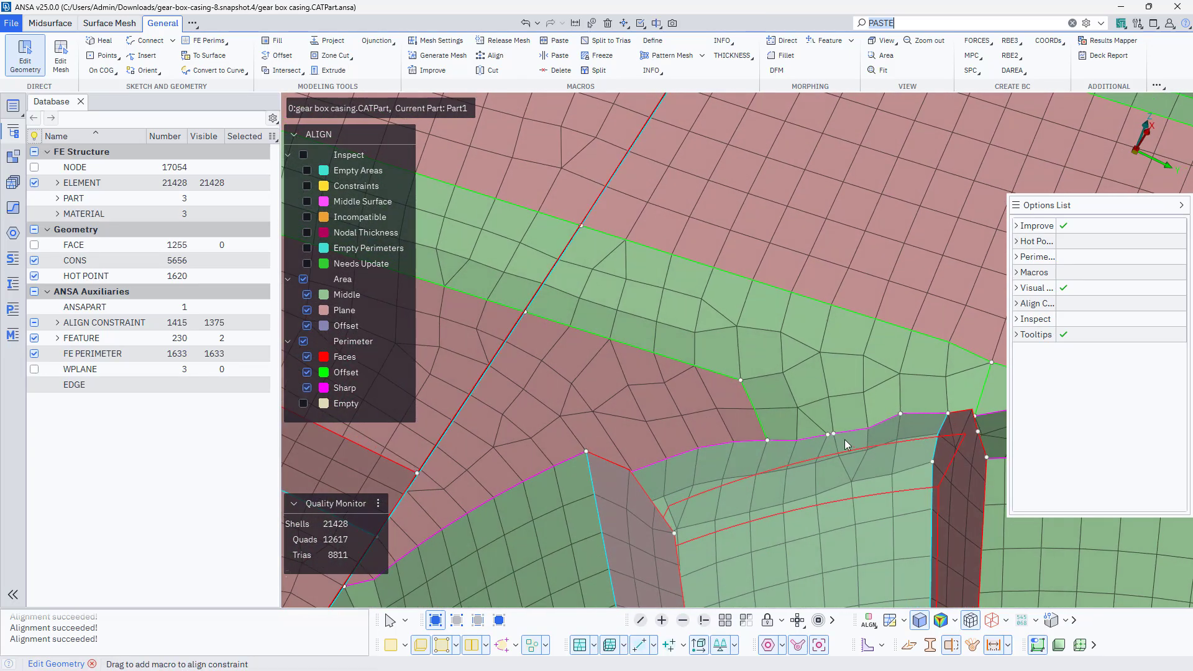
- Join the short perimeters around the narrow strips along the wall's sharp edge beside the rib
{"action": "left_click", "coordinate": [844, 439]}
{"action": "left_click", "coordinate": [899, 414]}
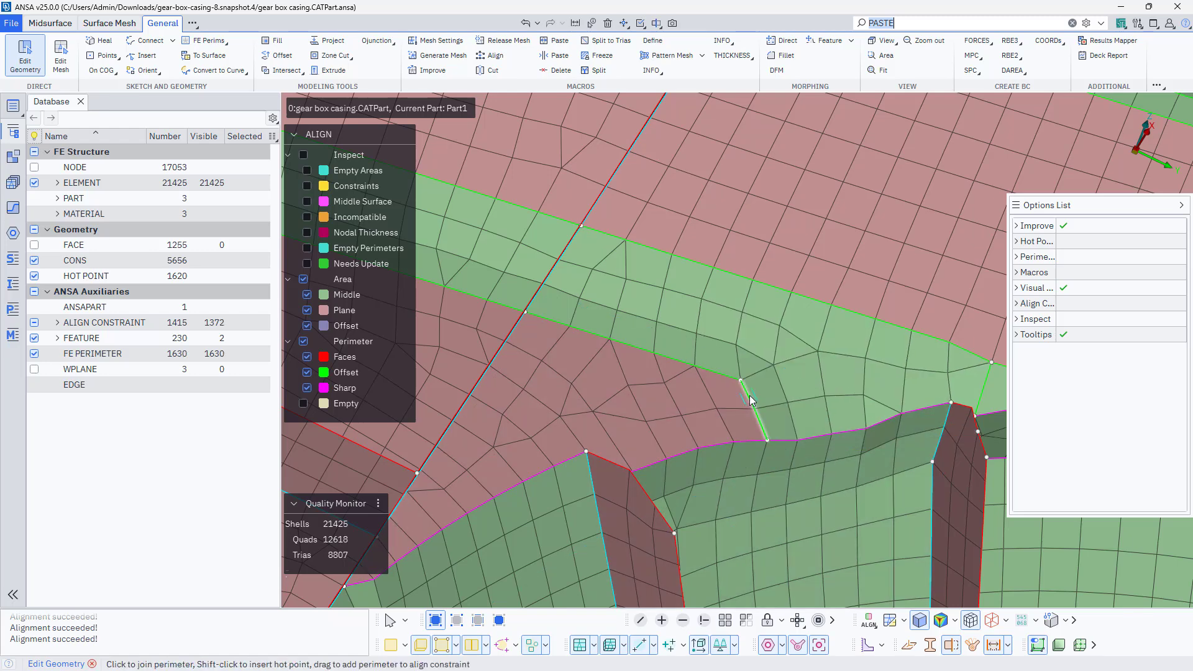
{"action": "scroll", "coordinate": [751, 394], "scroll_direction": "down", "scroll_amount": 5}
{"action": "left_click_drag", "start_coordinate": [751, 395], "coordinate": [822, 490], "text": "ctrl"}
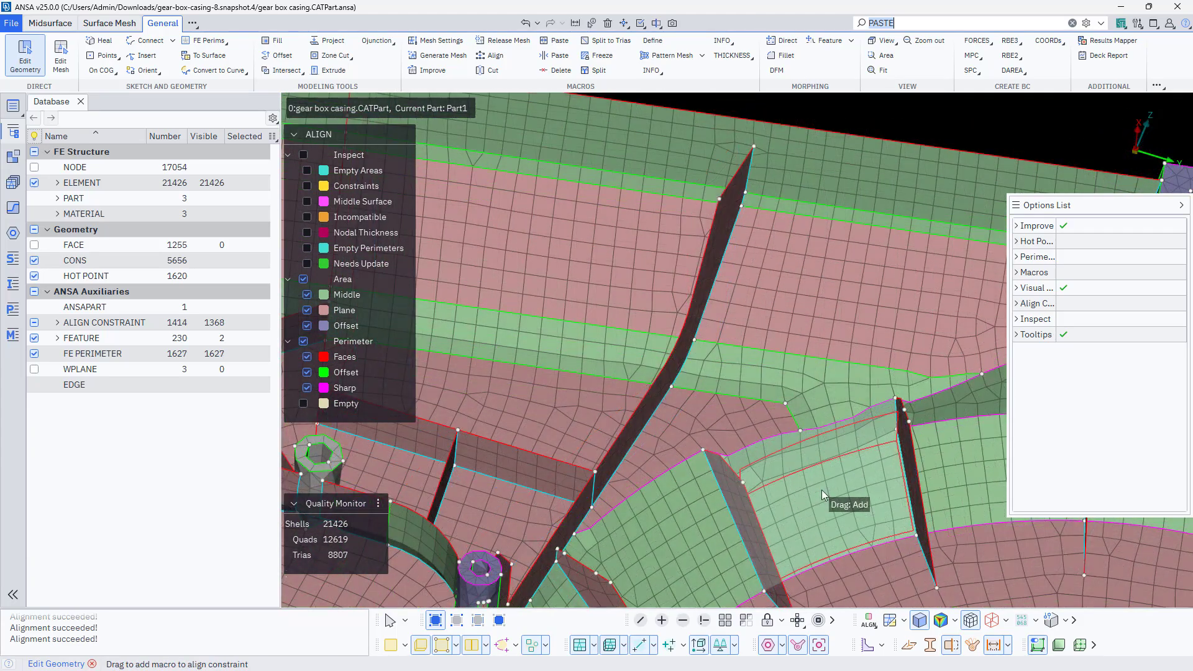
- Assign a new Middle align constraint to the wall area between the two ribs, using its inner face and the matching outer face
{"action": "right_click", "coordinate": [821, 490]}
{"action": "mouse_move", "coordinate": [880, 228]}
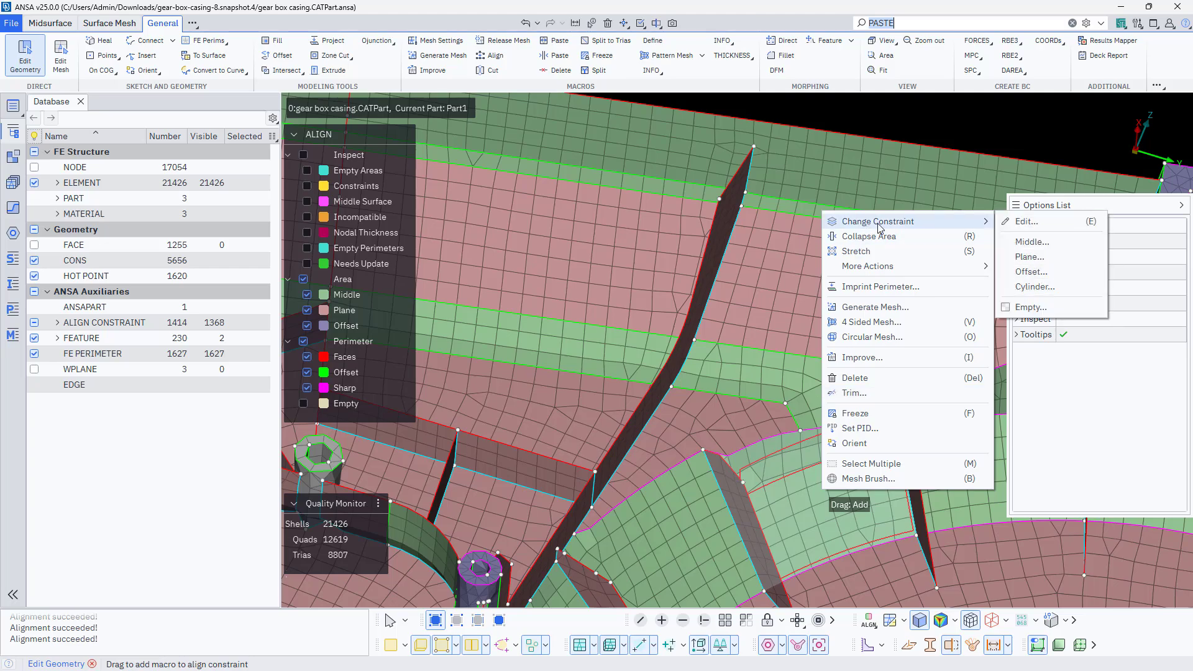
{"action": "left_click", "coordinate": [1030, 242]}
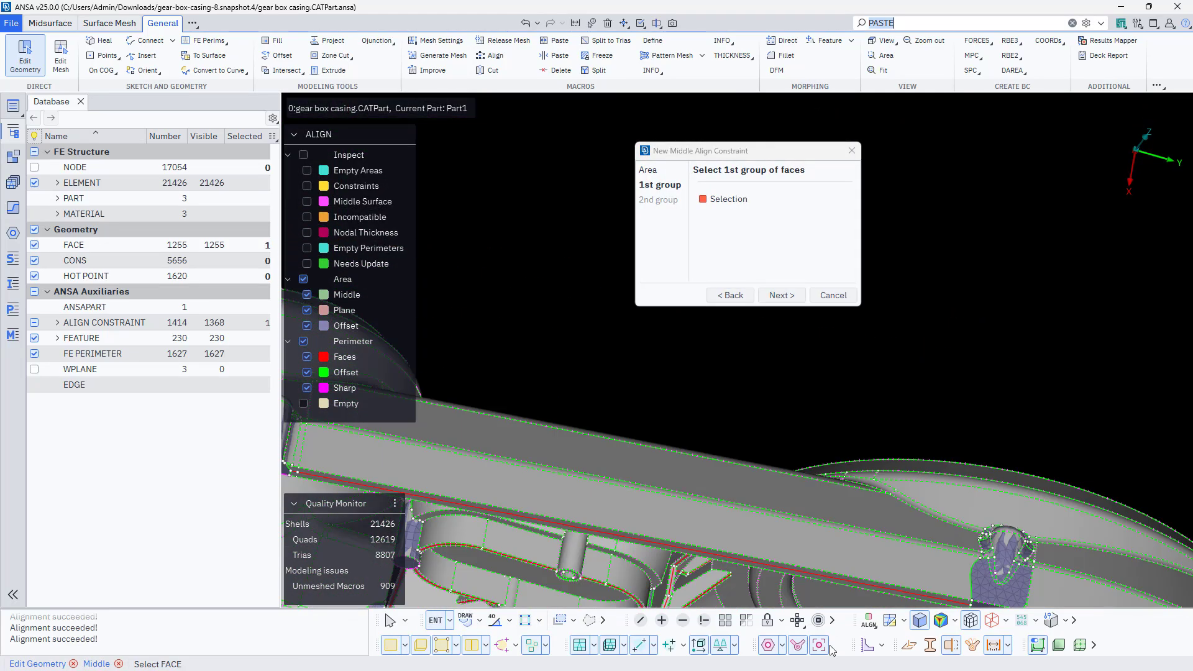
{"action": "left_click_drag", "start_coordinate": [831, 646], "coordinate": [827, 568], "text": "ctrl"}
{"action": "middle_click", "coordinate": [834, 479]}
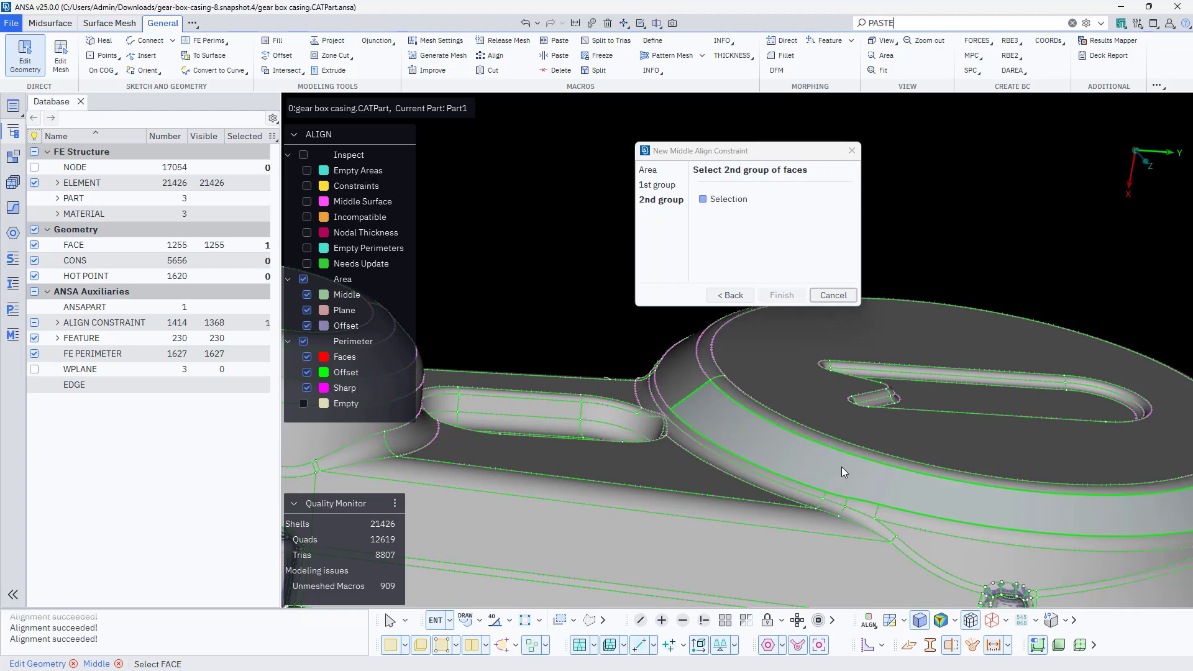
{"action": "left_click", "coordinate": [841, 468]}
{"action": "middle_click", "coordinate": [842, 468]}
{"action": "middle_click", "coordinate": [841, 467]}
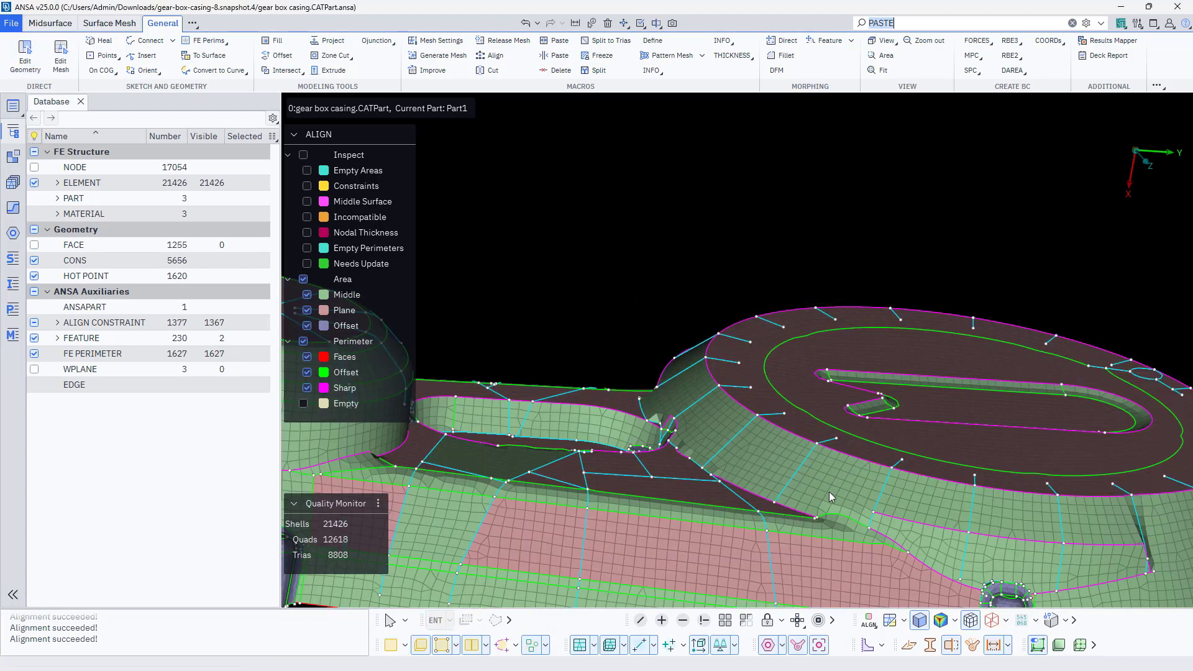
- Add the ledge areas between the ribs on the rounded end to the upper wall's align constraint and join their dividing perimeter
{"action": "left_click_drag", "start_coordinate": [829, 491], "coordinate": [858, 300], "text": "ctrl"}
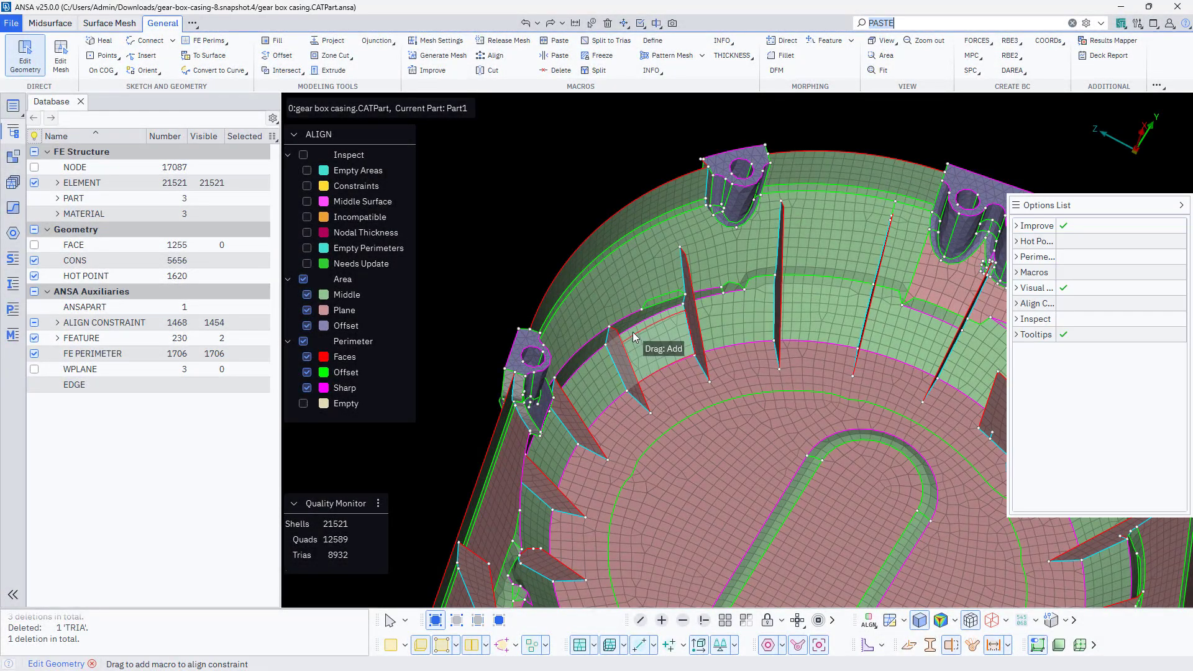
{"action": "left_click_drag", "start_coordinate": [723, 315], "coordinate": [719, 278]}
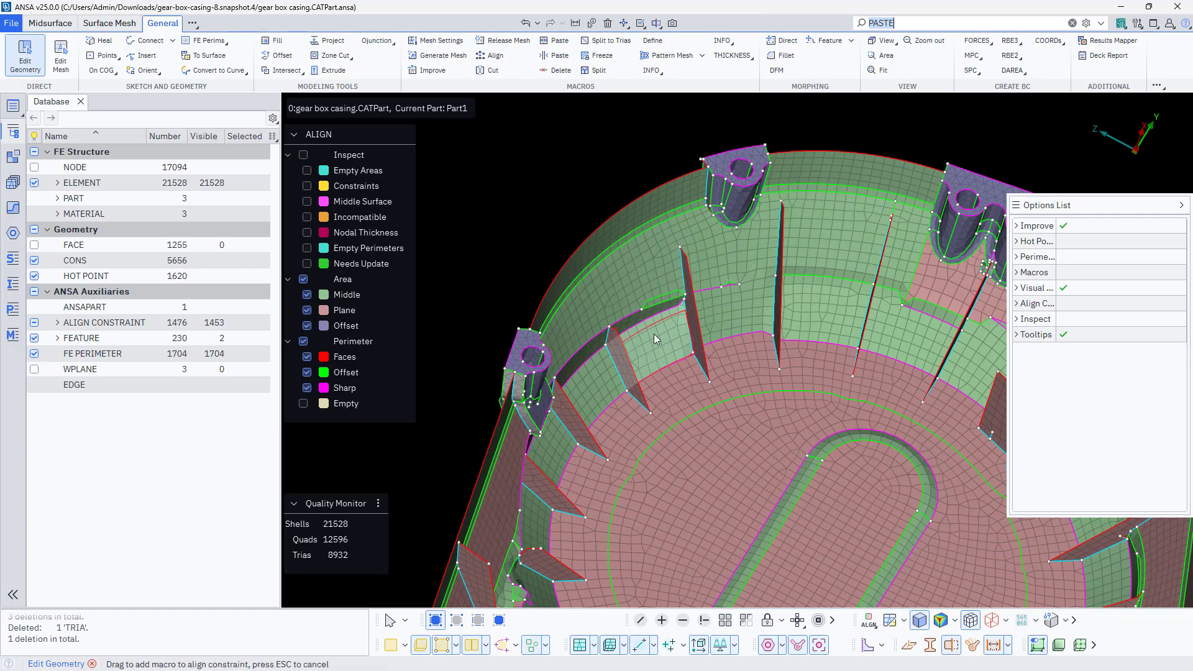
{"action": "left_click_drag", "start_coordinate": [656, 338], "coordinate": [645, 305]}
{"action": "left_click_drag", "start_coordinate": [604, 391], "coordinate": [674, 367], "text": "ctrl"}
{"action": "scroll", "coordinate": [694, 341], "scroll_direction": "up", "scroll_amount": 4}
{"action": "left_click", "coordinate": [650, 284]}
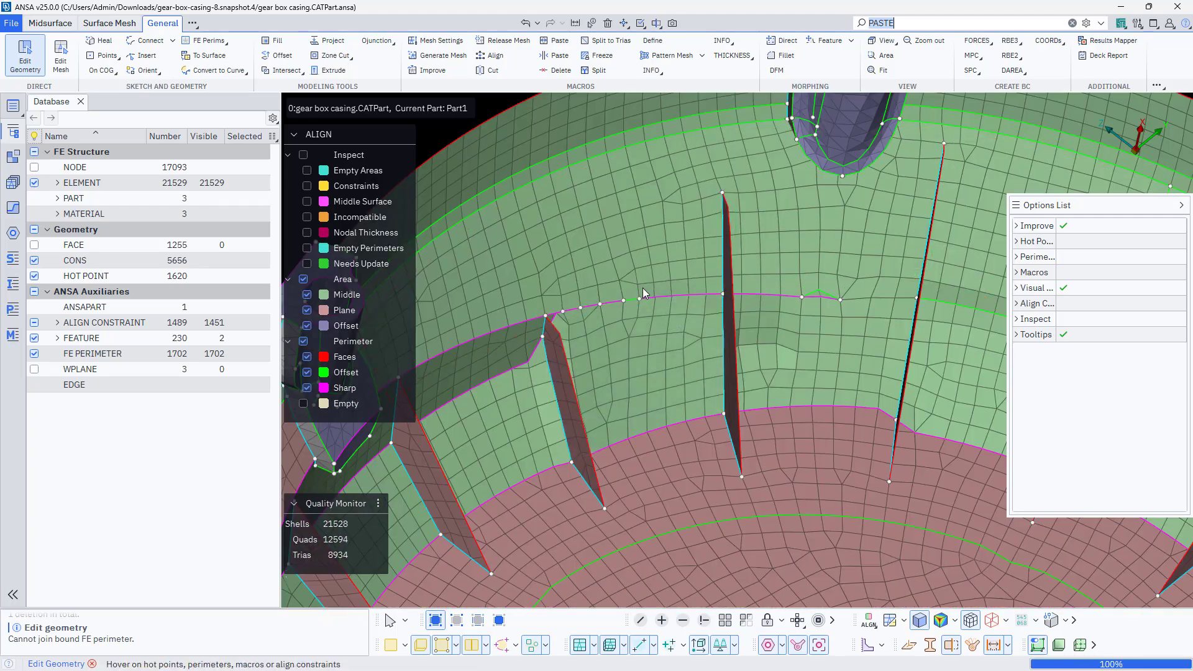
- Join the short arc perimeter below the boss and add the ledge area beneath it to the upper wall's align constraint
{"action": "left_click", "coordinate": [830, 293]}
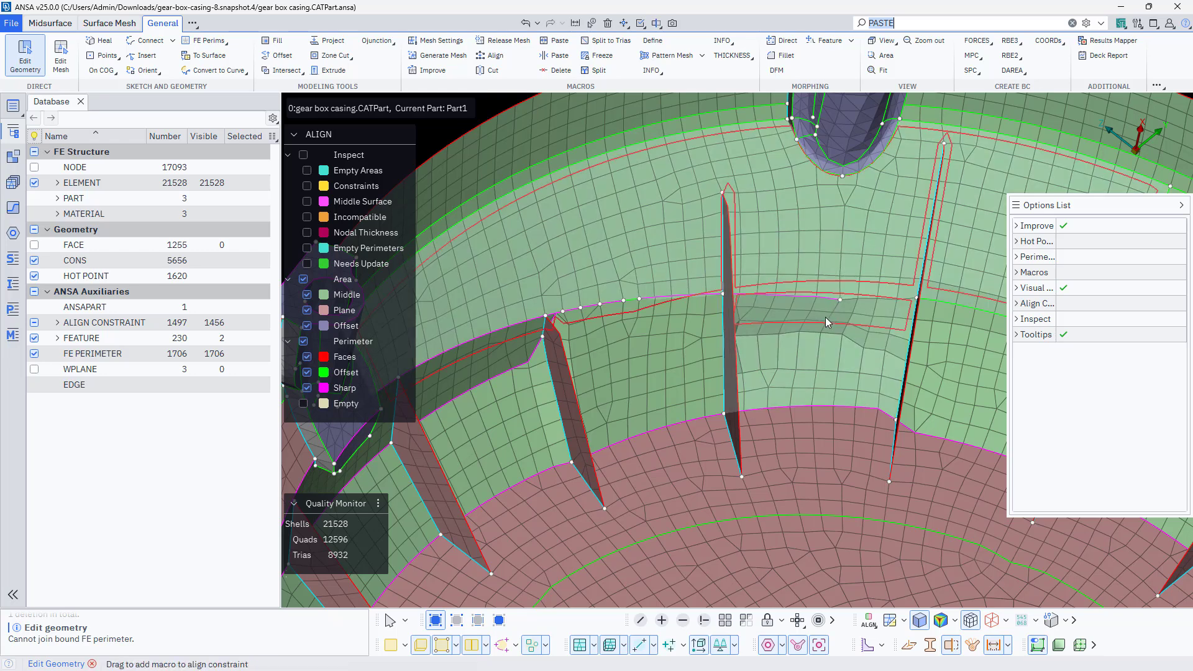
{"action": "left_click_drag", "start_coordinate": [805, 346], "coordinate": [814, 266]}
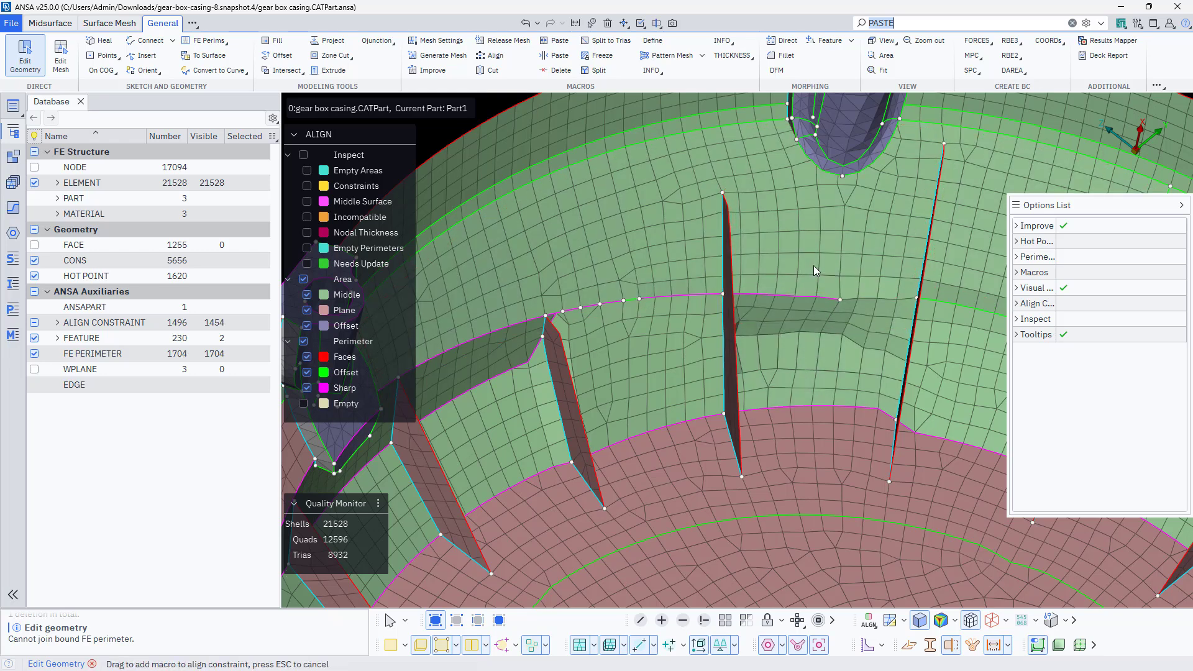
{"action": "left_click_drag", "start_coordinate": [829, 308], "coordinate": [831, 250]}
{"action": "left_click_drag", "start_coordinate": [801, 378], "coordinate": [872, 357], "text": "ctrl"}
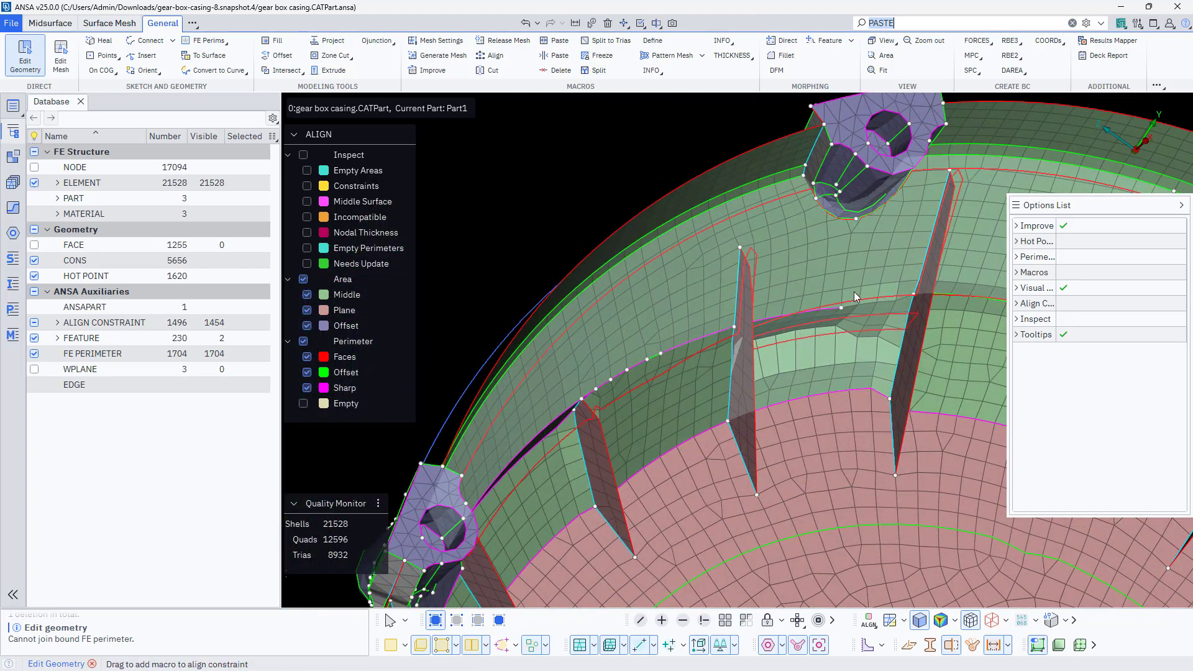
{"action": "left_click_drag", "start_coordinate": [711, 402], "coordinate": [781, 381]}
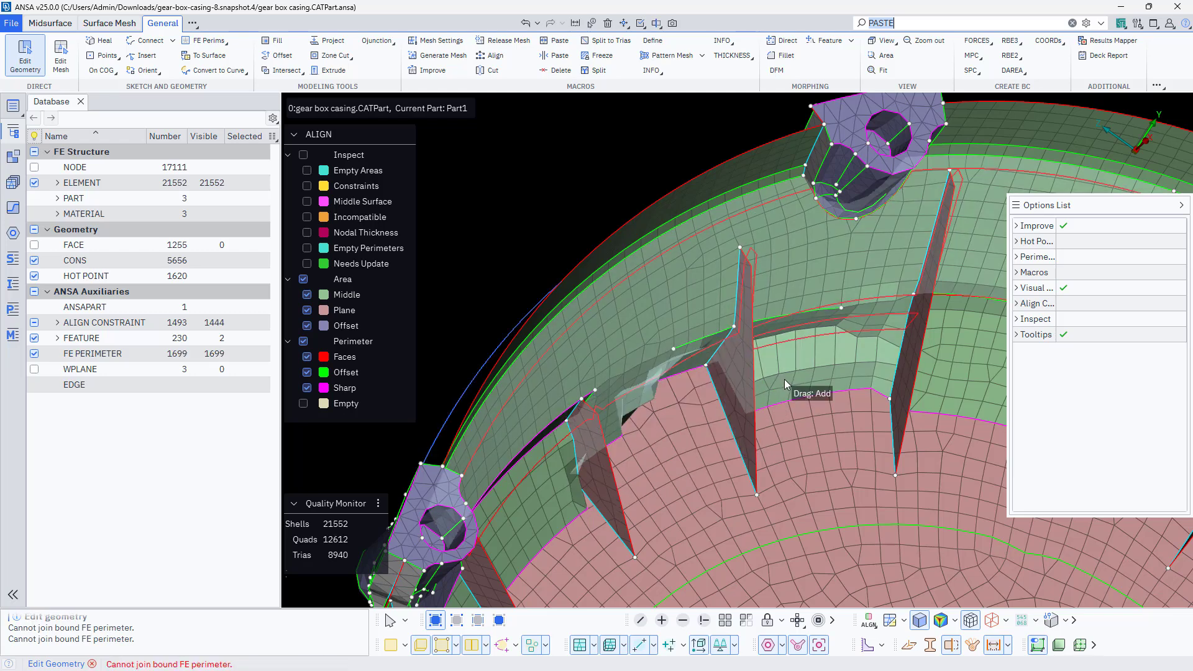
{"action": "key", "text": "ctrl+z"}
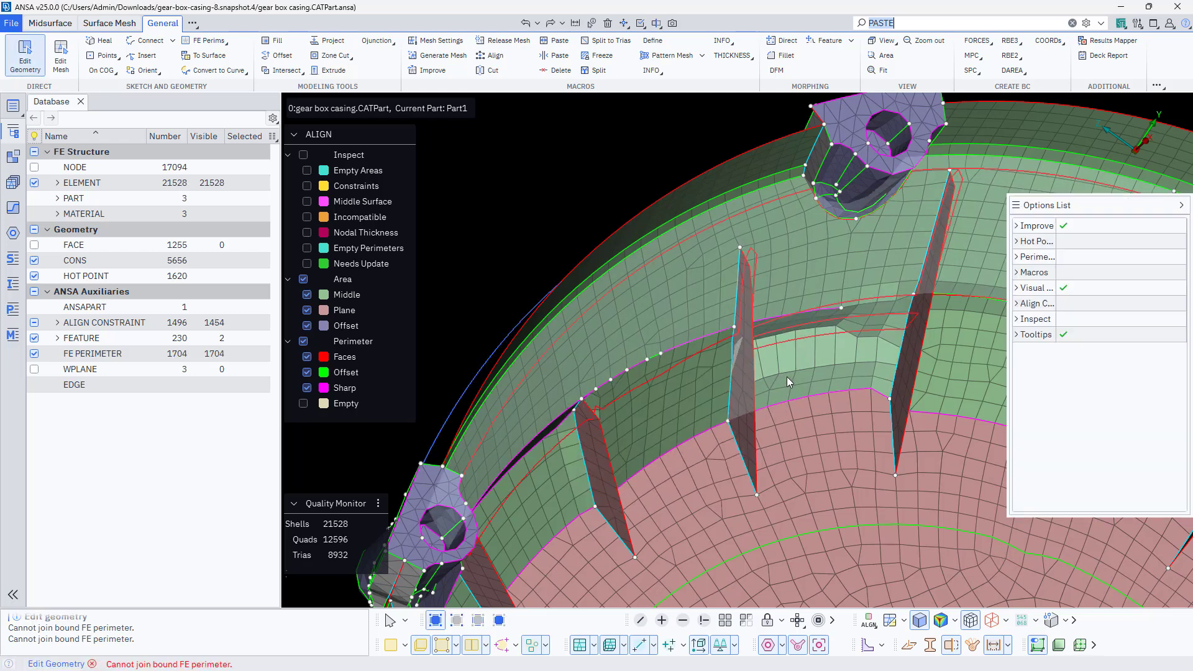
- Join the remaining perimeters between the ribs to merge the lower wall band into the upper wall
{"action": "left_click", "coordinate": [704, 395]}
{"action": "scroll", "coordinate": [656, 406], "scroll_direction": "down", "scroll_amount": 4}
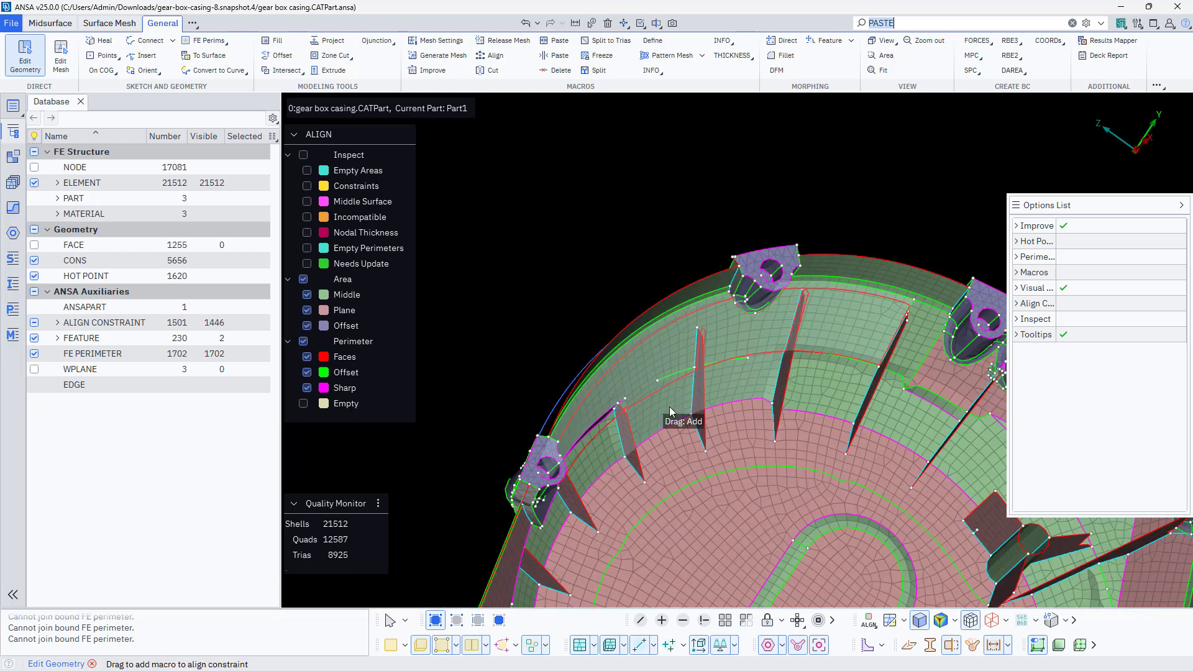
{"action": "scroll", "coordinate": [727, 364], "scroll_direction": "up", "scroll_amount": 3}
{"action": "left_click", "coordinate": [726, 363]}
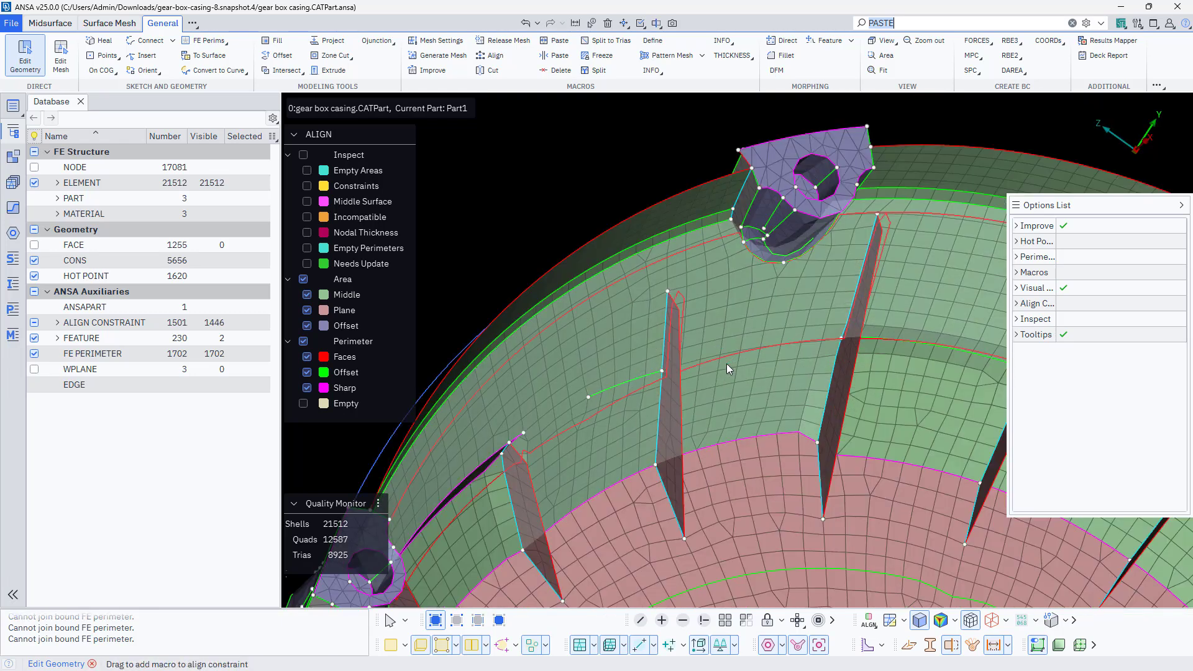
{"action": "scroll", "coordinate": [596, 401], "scroll_direction": "down", "scroll_amount": 3}
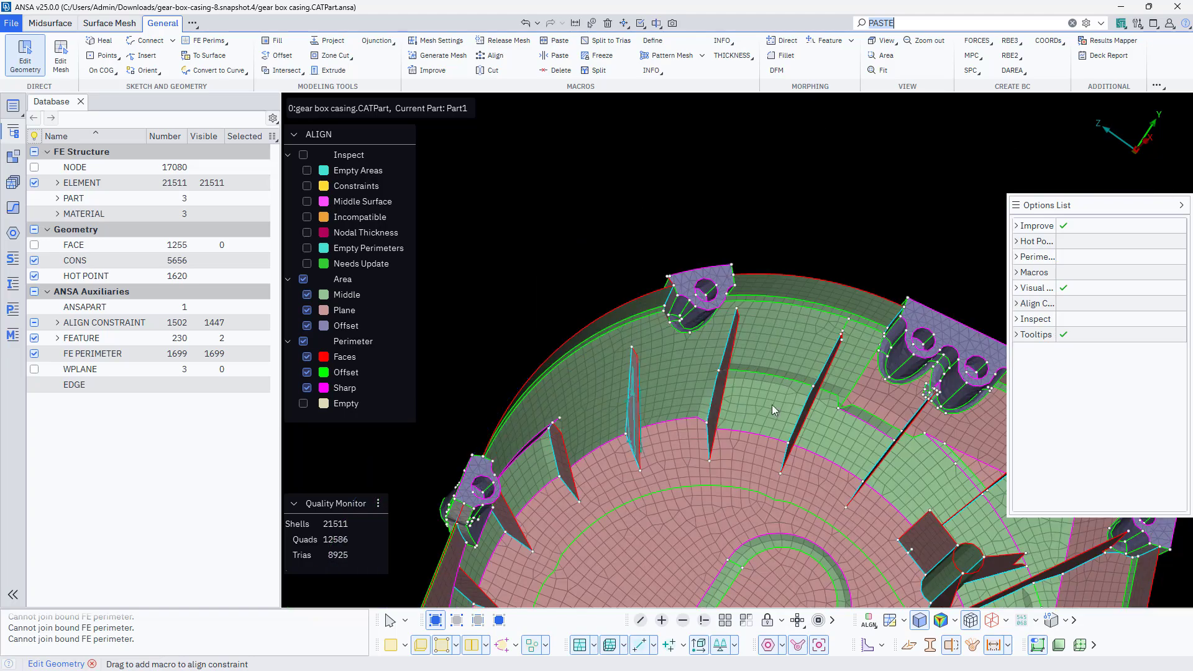
{"action": "left_click_drag", "start_coordinate": [756, 413], "coordinate": [695, 406], "text": "ctrl"}
{"action": "key", "text": "Escape"}
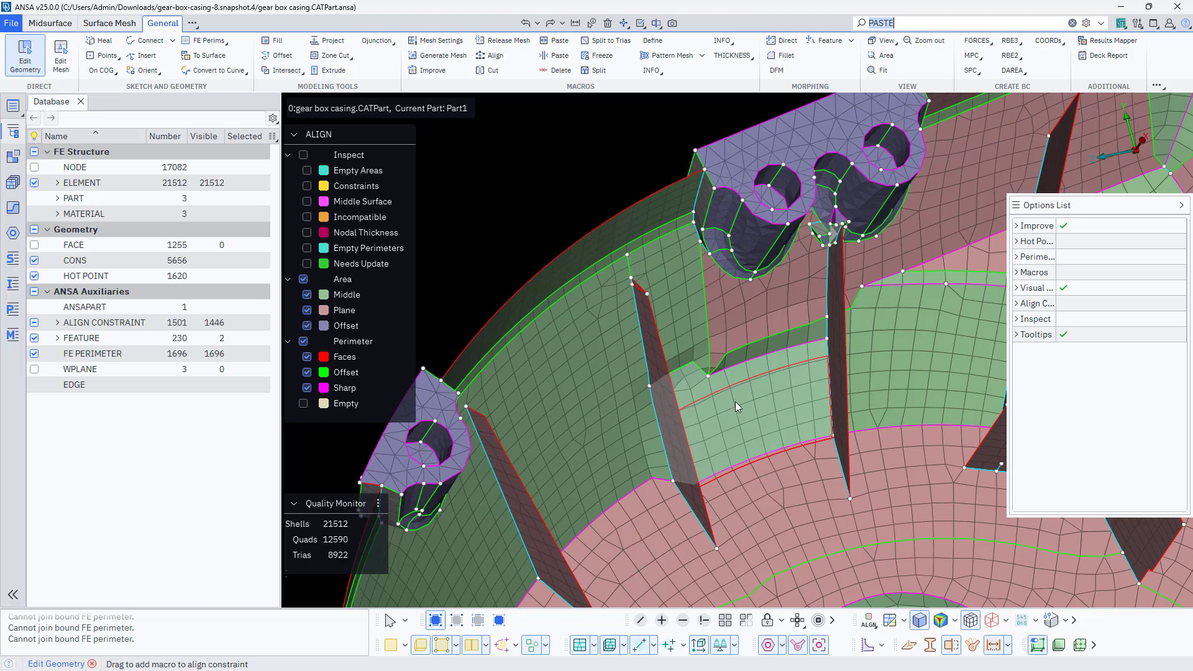
- Merge the wall areas below the double boss by joining their perimeters, and add them to the adjacent curved wall's align constraint
{"action": "left_click_drag", "start_coordinate": [736, 401], "coordinate": [759, 338], "text": "ctrl"}
{"action": "left_click", "coordinate": [676, 360]}
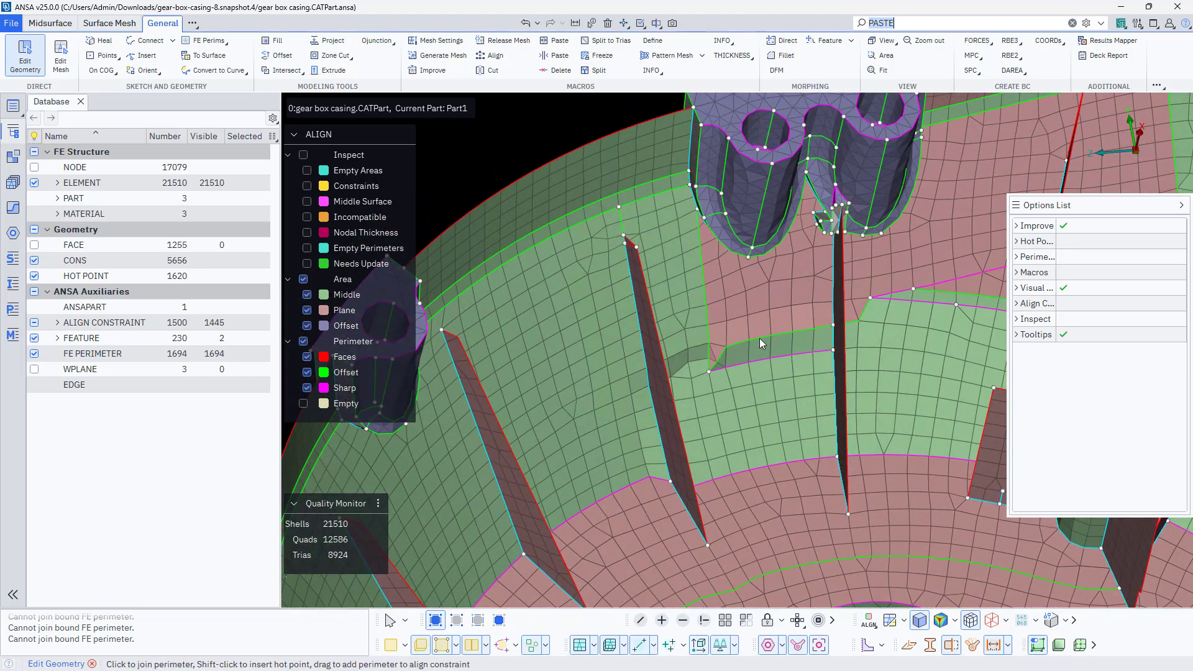
{"action": "left_click", "coordinate": [760, 338]}
{"action": "left_click", "coordinate": [710, 338]}
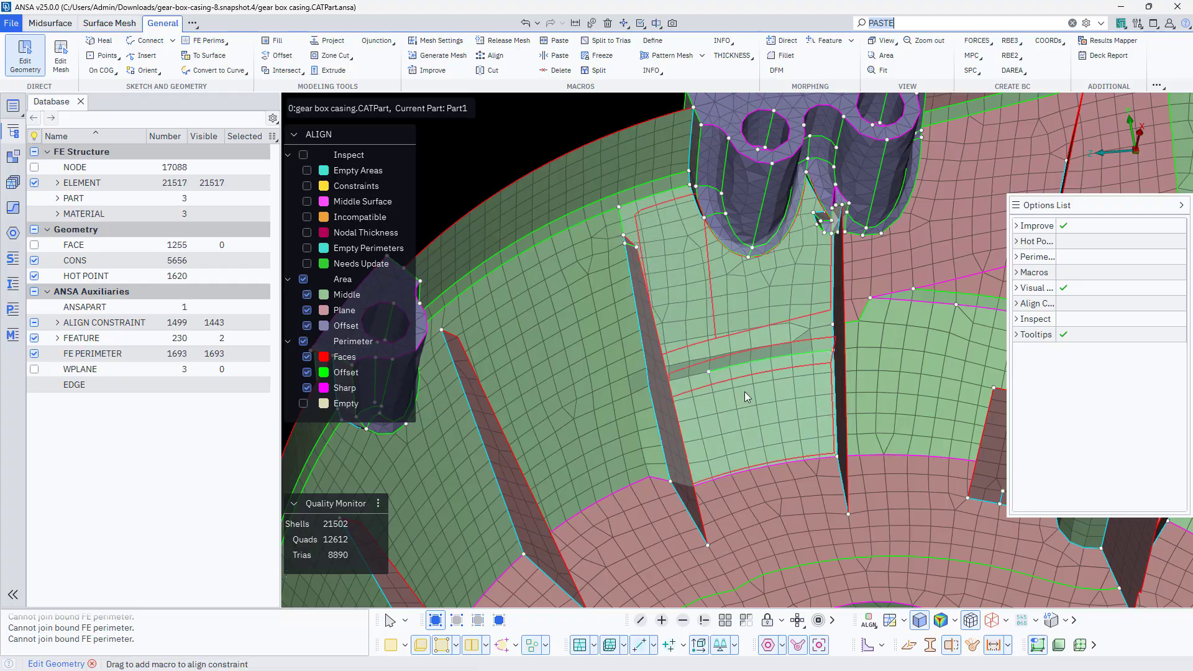
{"action": "left_click_drag", "start_coordinate": [745, 392], "coordinate": [763, 422], "text": "ctrl"}
{"action": "left_click", "coordinate": [726, 369]}
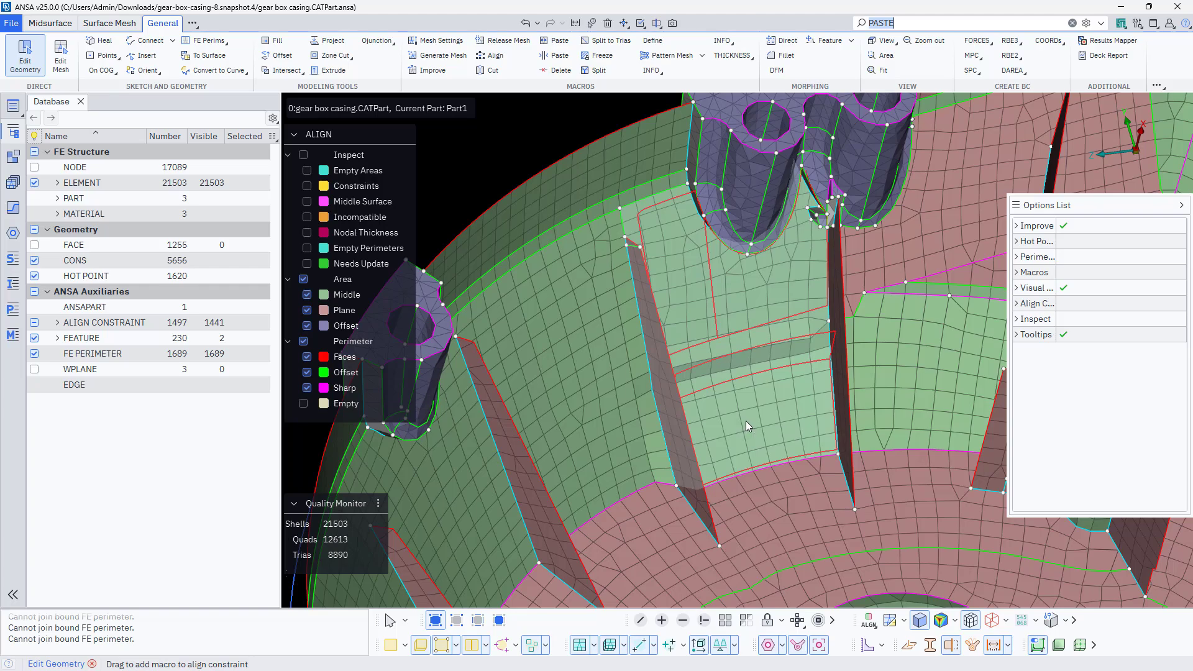
{"action": "left_click_drag", "start_coordinate": [745, 420], "coordinate": [629, 416]}
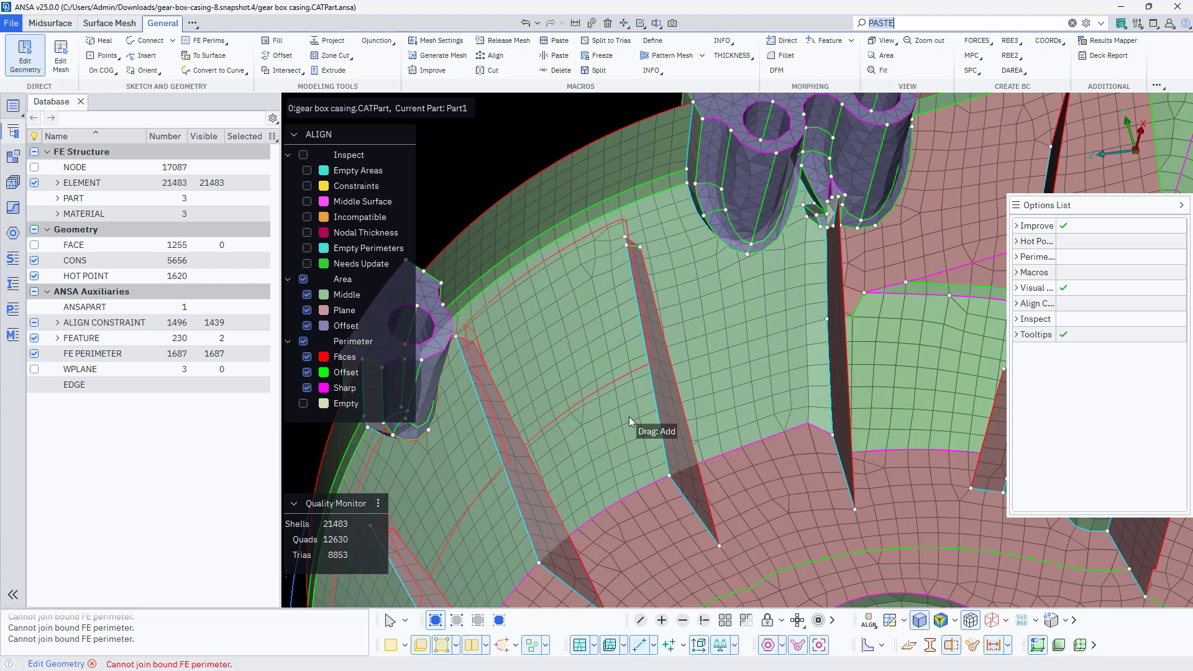
- Examine the small bosses along the pocket wall and how they meet the ribs and floor
{"action": "left_click_drag", "start_coordinate": [770, 344], "coordinate": [633, 363], "text": "ctrl"}
{"action": "scroll", "coordinate": [538, 468], "scroll_direction": "up", "scroll_amount": 10}
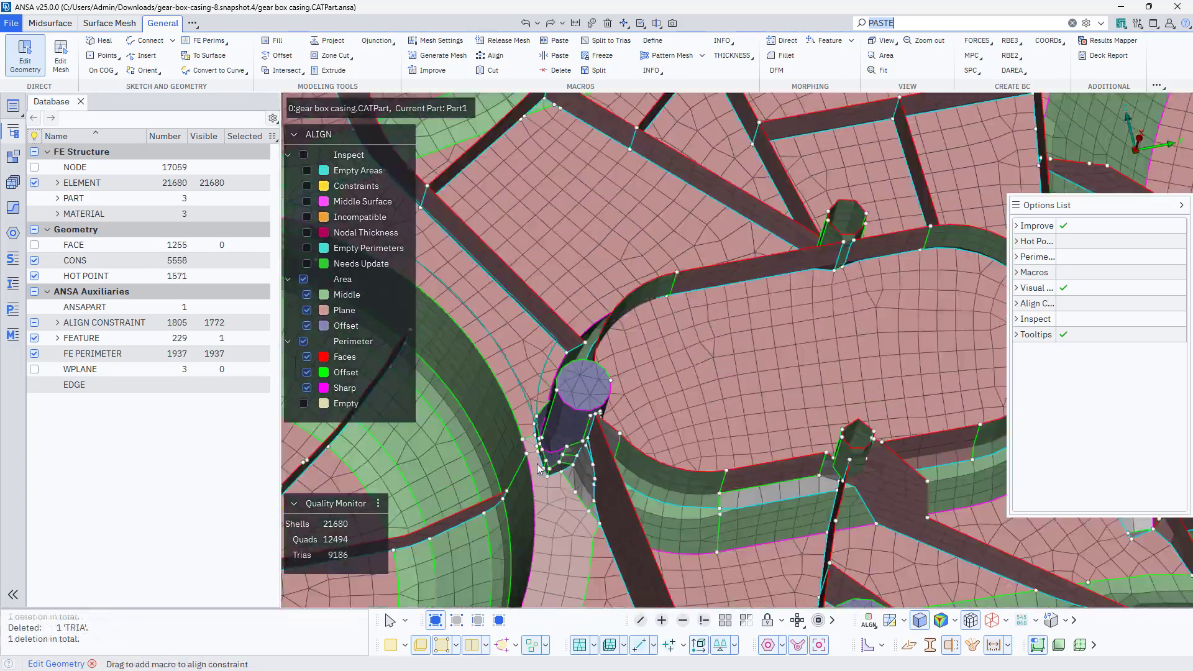
{"action": "scroll", "coordinate": [538, 468], "scroll_direction": "down", "scroll_amount": 5}
{"action": "left_click_drag", "start_coordinate": [538, 468], "coordinate": [627, 460], "text": "ctrl"}
{"action": "scroll", "coordinate": [737, 410], "scroll_direction": "up", "scroll_amount": 5}
{"action": "left_click_drag", "start_coordinate": [737, 410], "coordinate": [570, 522], "text": "ctrl"}
{"action": "scroll", "coordinate": [570, 522], "scroll_direction": "up", "scroll_amount": 8}
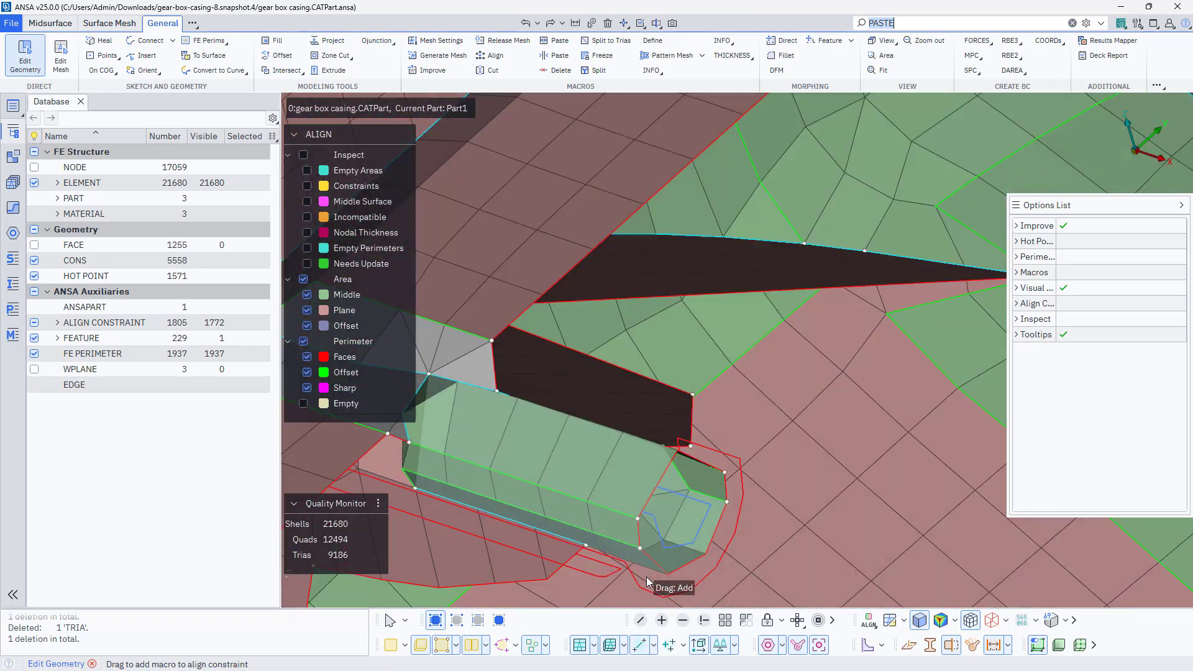
{"action": "scroll", "coordinate": [565, 537], "scroll_direction": "down", "scroll_amount": 8}
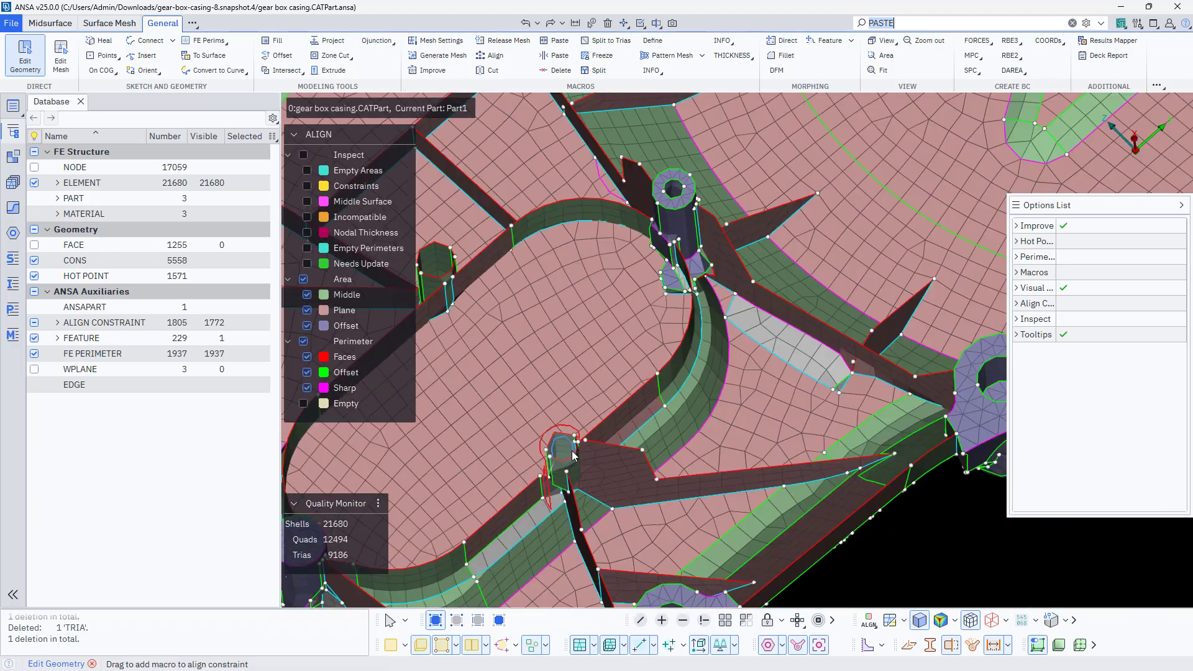
{"action": "left_click_drag", "start_coordinate": [550, 433], "coordinate": [630, 78], "text": "ctrl"}
{"action": "scroll", "coordinate": [655, 494], "scroll_direction": "up", "scroll_amount": 6}
{"action": "scroll", "coordinate": [655, 493], "scroll_direction": "down", "scroll_amount": 5}
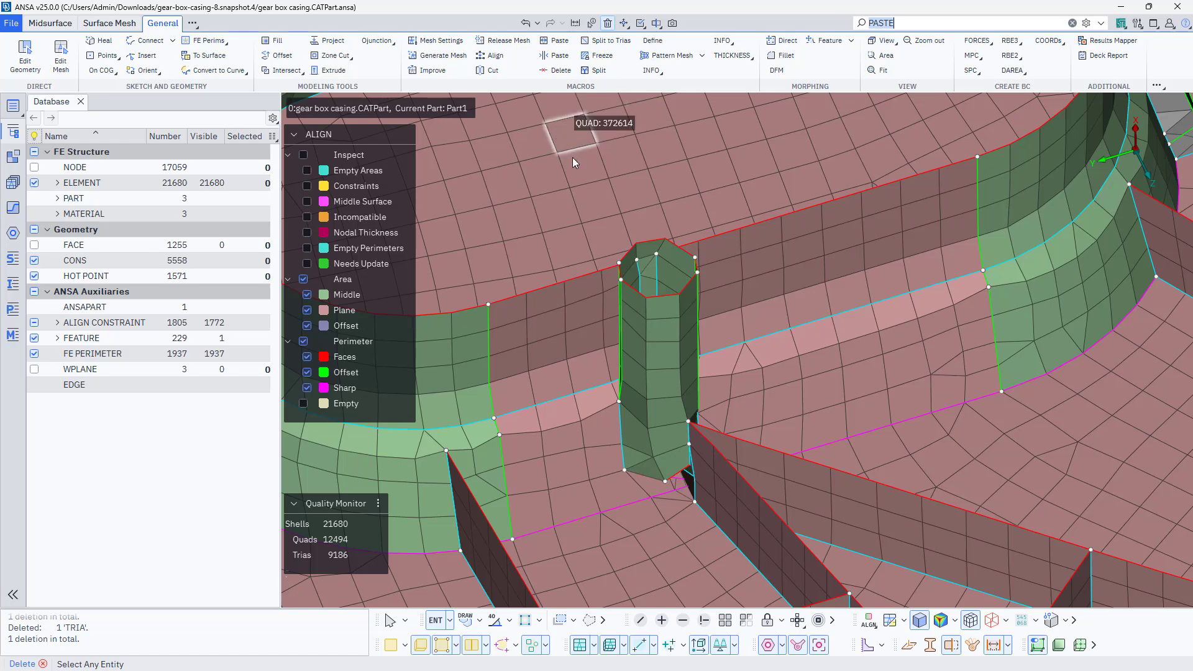
- Delete the shell elements of the small hollow boss on the straight pocket wall
{"action": "left_click", "coordinate": [649, 408]}
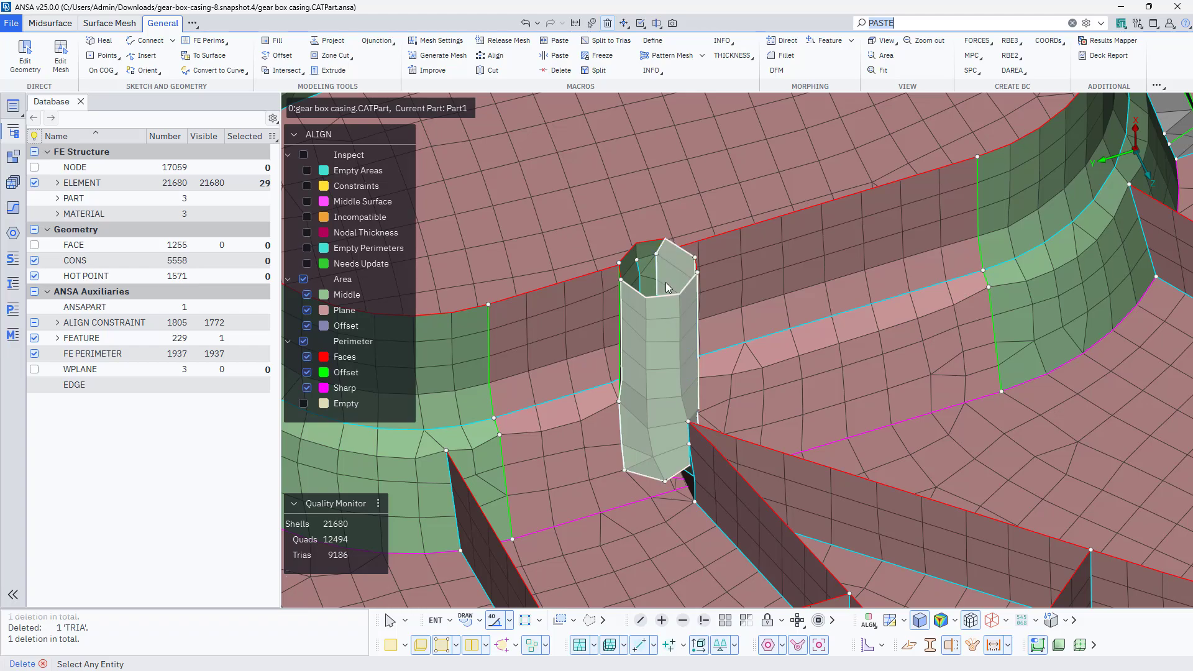
{"action": "left_click_drag", "start_coordinate": [671, 285], "coordinate": [643, 339], "text": "ctrl"}
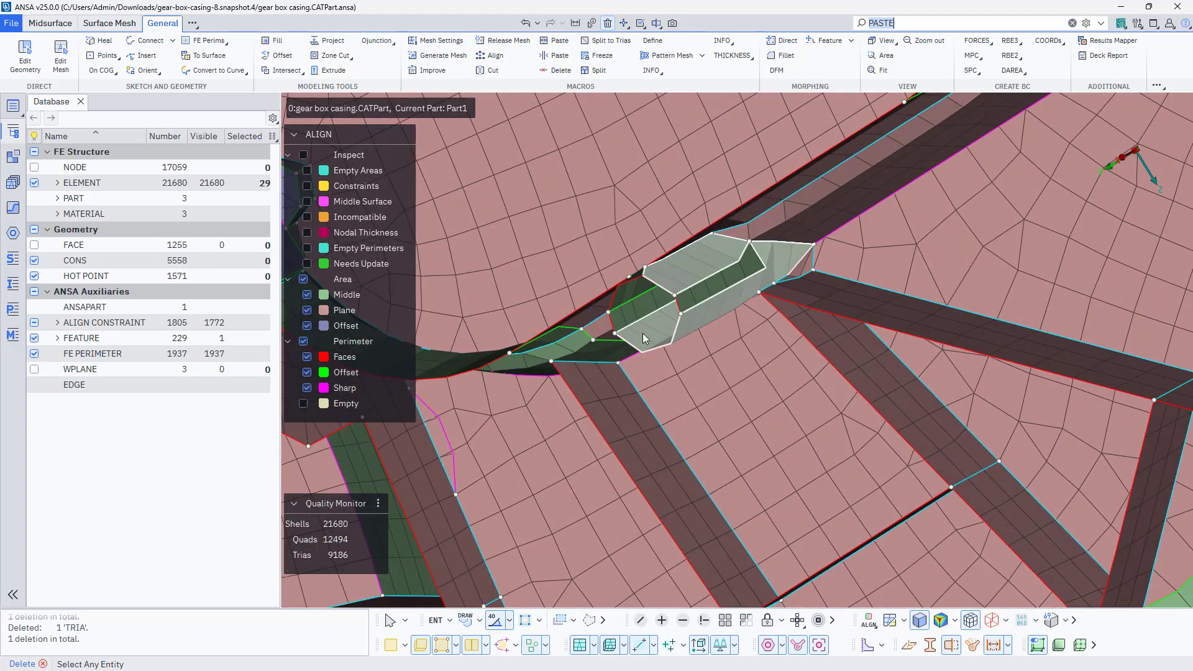
{"action": "left_click_drag", "start_coordinate": [693, 301], "coordinate": [632, 429], "text": "ctrl"}
{"action": "left_click", "coordinate": [596, 339]}
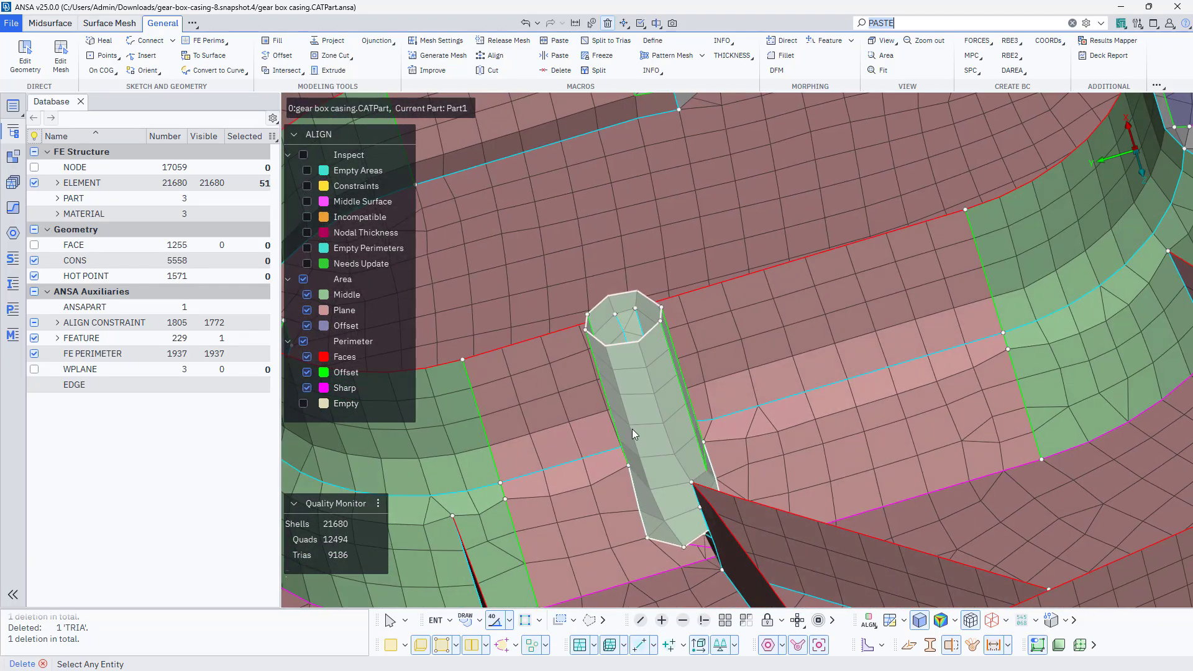
{"action": "middle_click", "coordinate": [632, 429]}
- Delete the leftover faceted elements at the base of the removed boss
{"action": "left_click", "coordinate": [261, 333]}
{"action": "scroll", "coordinate": [715, 472], "scroll_direction": "up", "scroll_amount": 5}
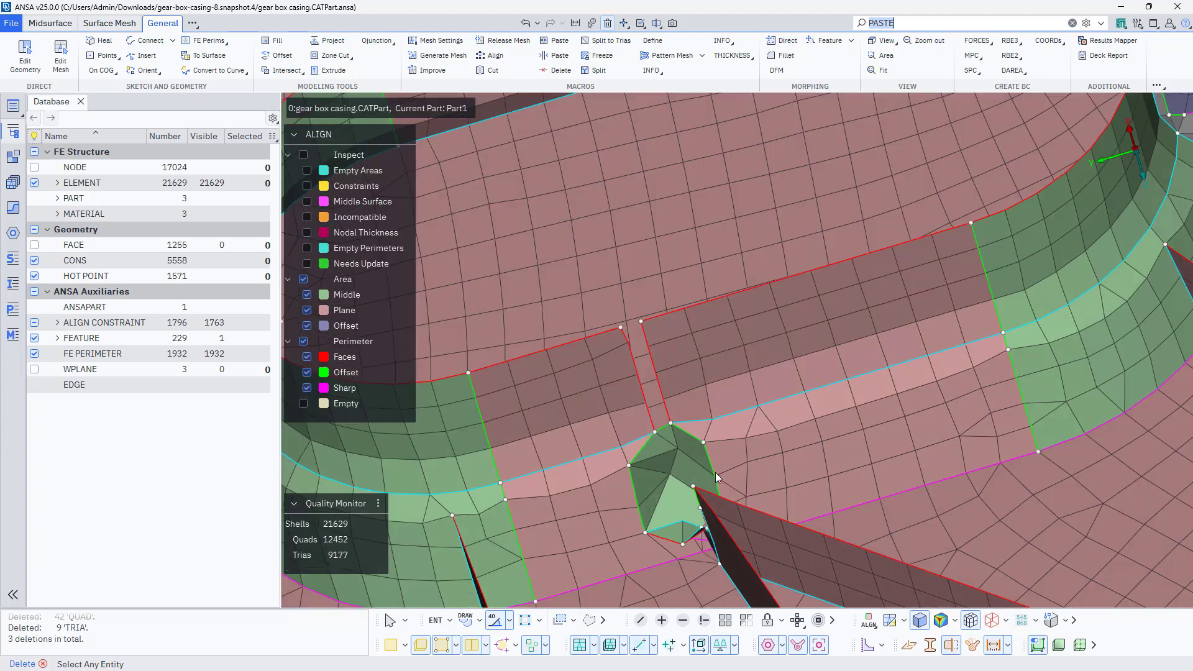
{"action": "left_click_drag", "start_coordinate": [730, 521], "coordinate": [723, 400], "text": "ctrl"}
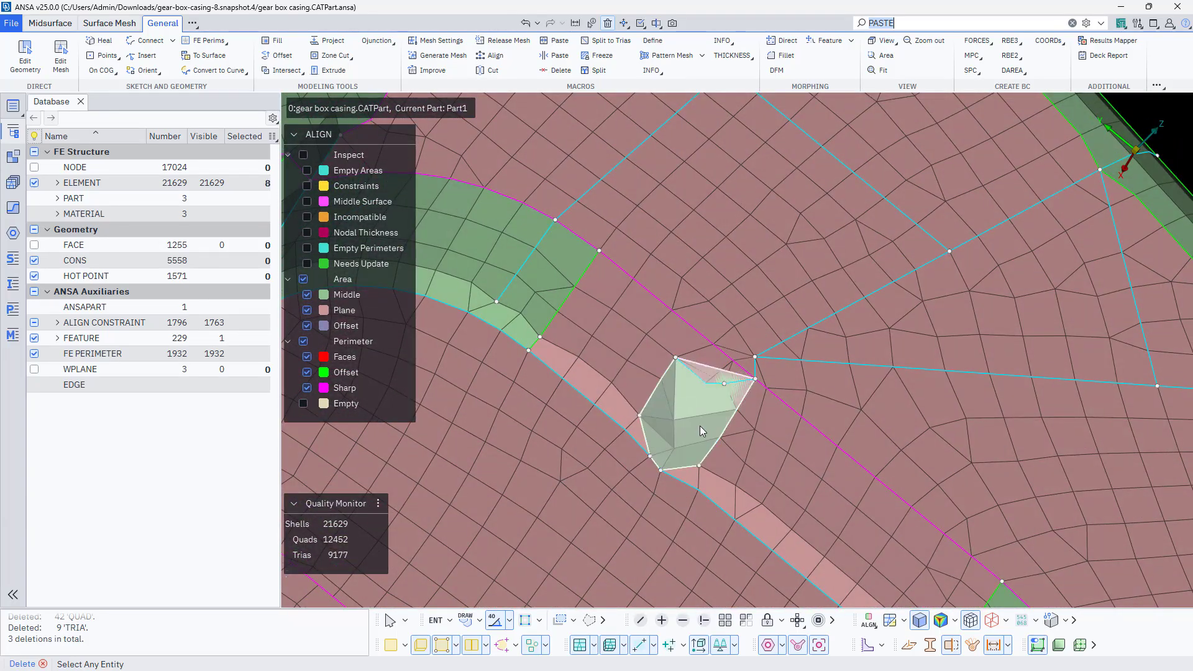
- Delete the distorted shells of the old boss in the rib wall and the adjoining shells at the wall's upper edge, including released nodes
{"action": "middle_click", "coordinate": [608, 412]}
{"action": "left_click", "coordinate": [260, 333]}
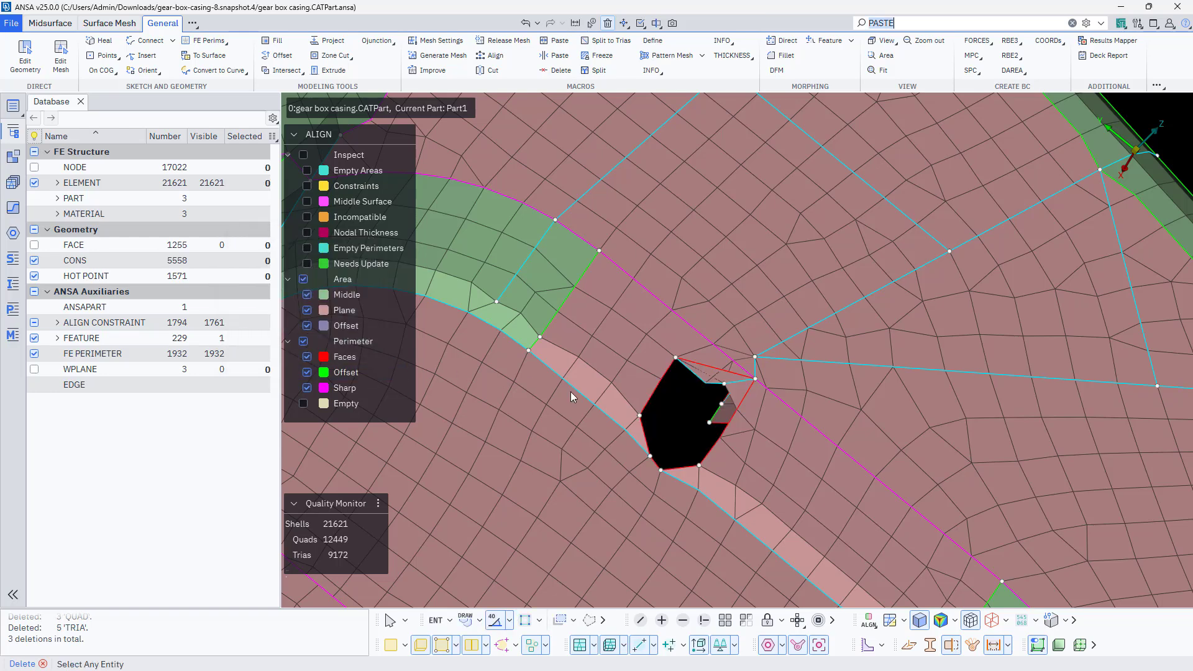
{"action": "scroll", "coordinate": [685, 408], "scroll_direction": "up", "scroll_amount": 5}
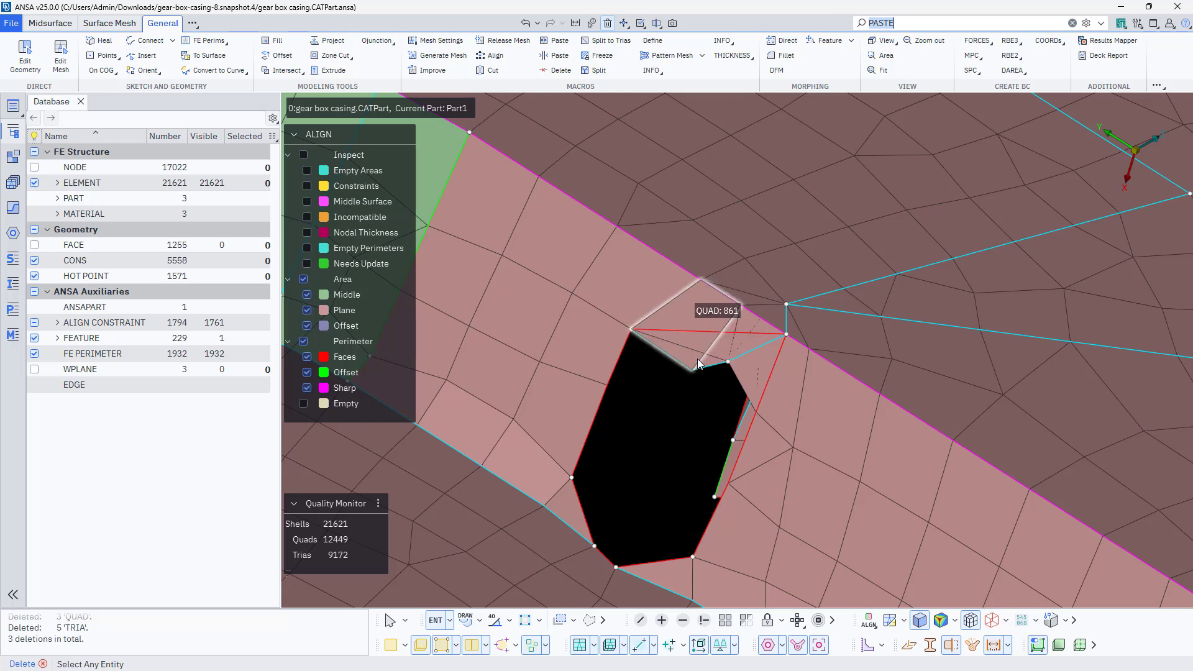
{"action": "left_click", "coordinate": [740, 343]}
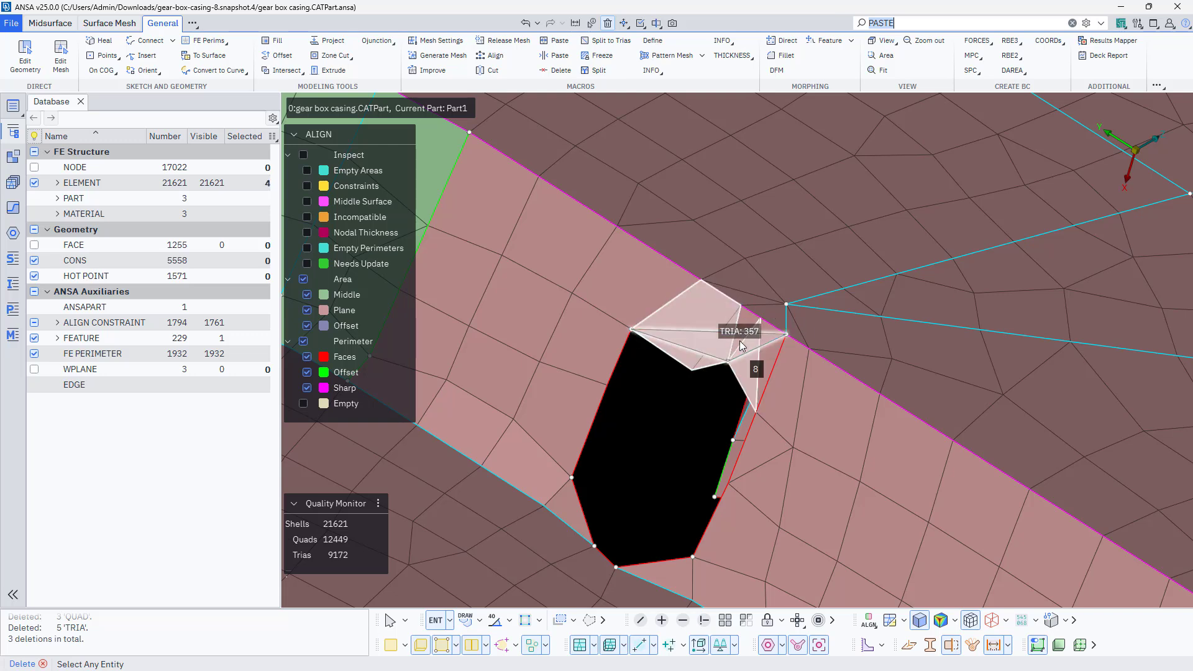
{"action": "middle_click", "coordinate": [647, 424]}
{"action": "left_click", "coordinate": [251, 337]}
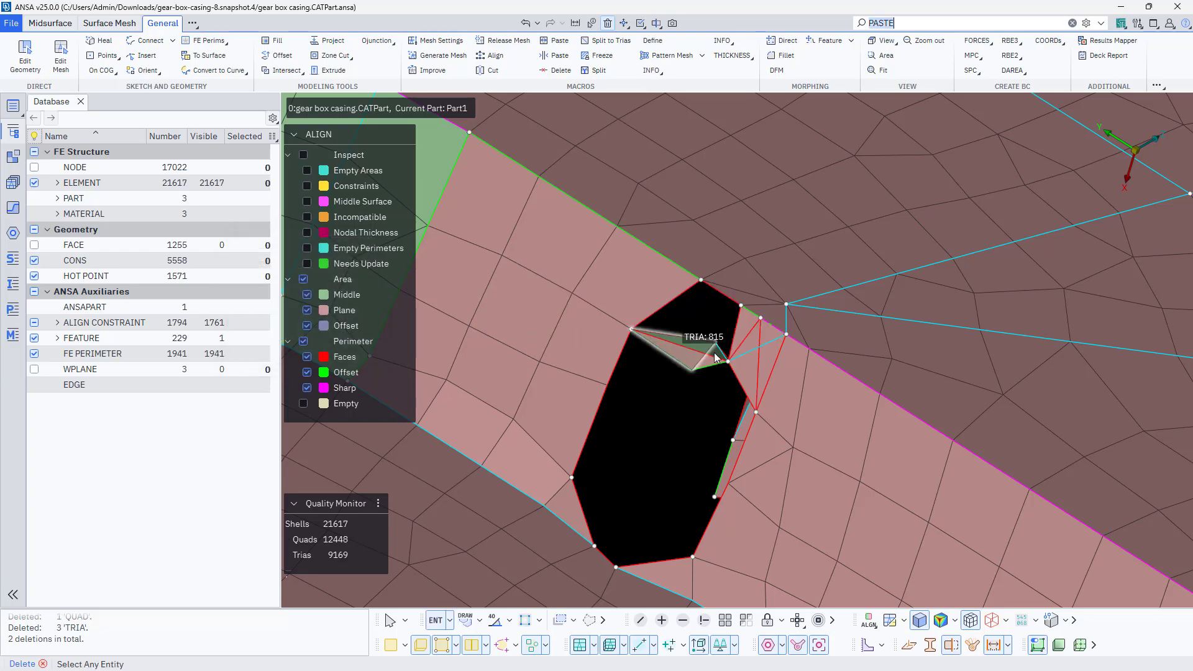
- Delete the leftover triangular shells inside the opening in the rib wall, including their released nodes and properties
{"action": "mouse_move", "coordinate": [686, 371]}
{"action": "left_mouse_down", "text": "ctrl"}
{"action": "mouse_move", "coordinate": [705, 364]}
{"action": "mouse_move", "coordinate": [689, 379]}
{"action": "left_mouse_up", "text": "ctrl"}
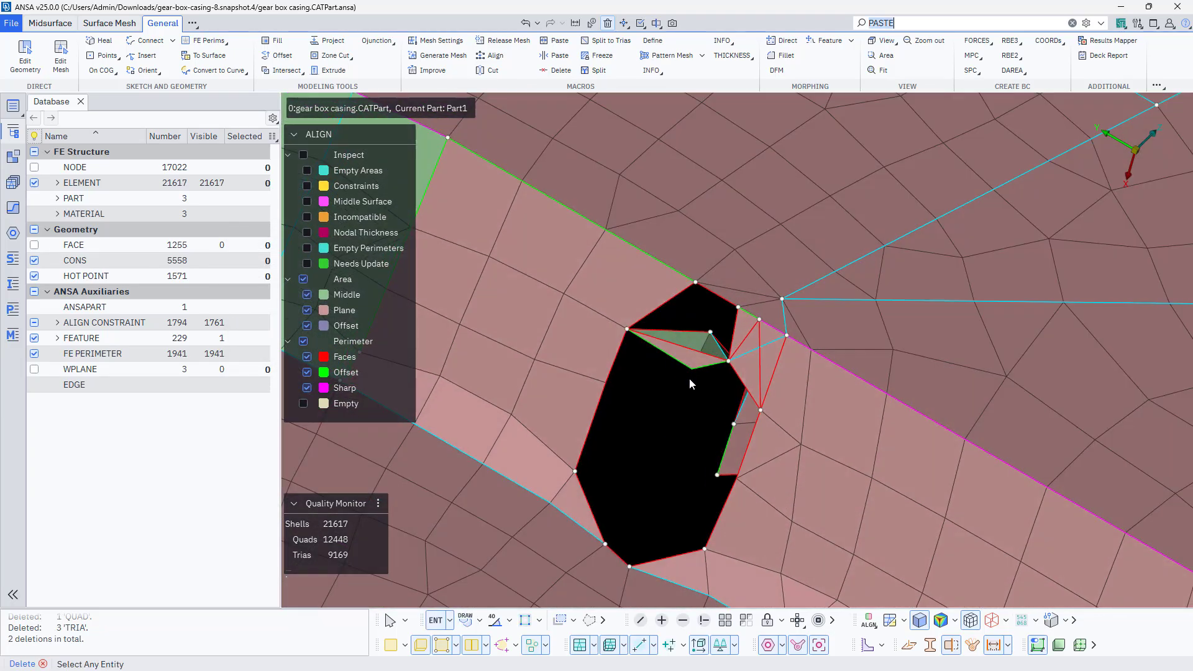
{"action": "middle_click", "coordinate": [680, 381]}
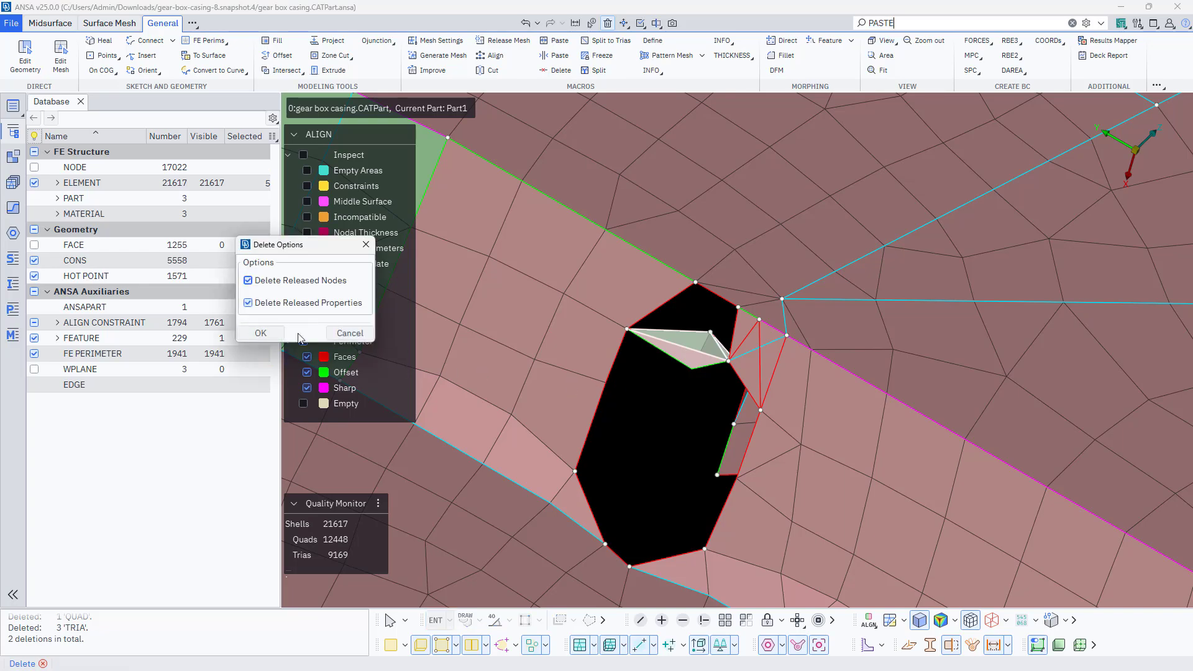
{"action": "left_click", "coordinate": [261, 333]}
- Delete the overlapping shells beside the opening where the rib meets the wall, including their released nodes
{"action": "left_click_drag", "start_coordinate": [696, 377], "coordinate": [751, 368], "text": "ctrl"}
{"action": "left_click", "coordinate": [789, 372]}
{"action": "left_click", "coordinate": [768, 337]}
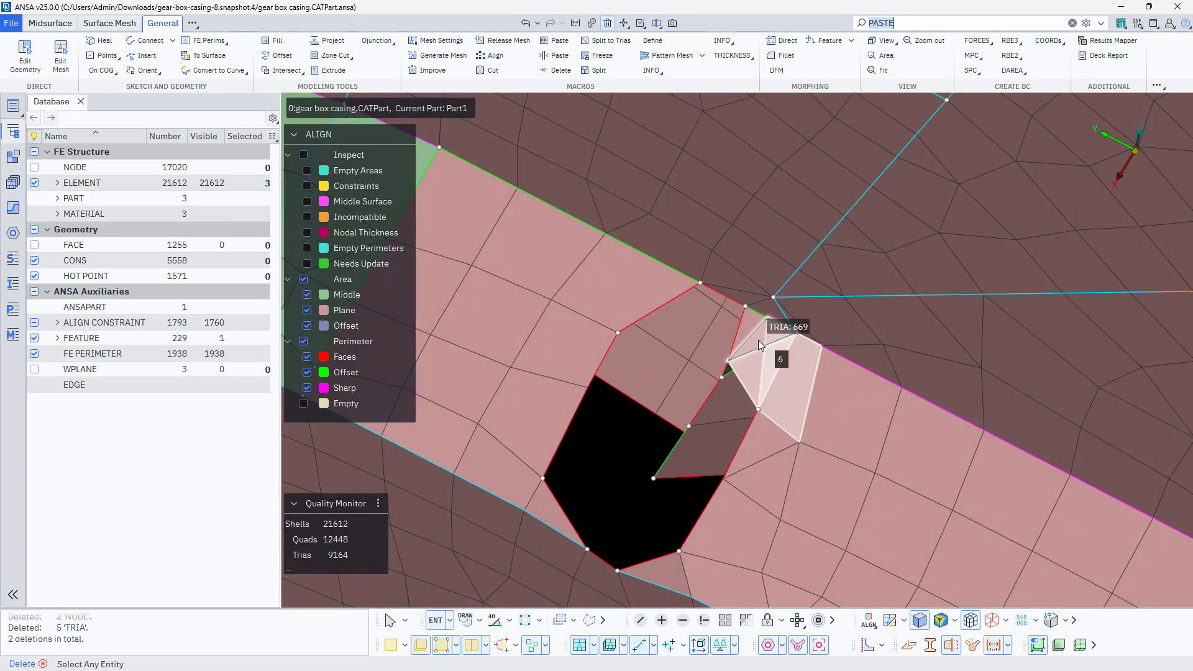
{"action": "left_click", "coordinate": [748, 331]}
{"action": "left_click", "coordinate": [769, 348]}
{"action": "left_click", "coordinate": [750, 370]}
{"action": "middle_click", "coordinate": [518, 416]}
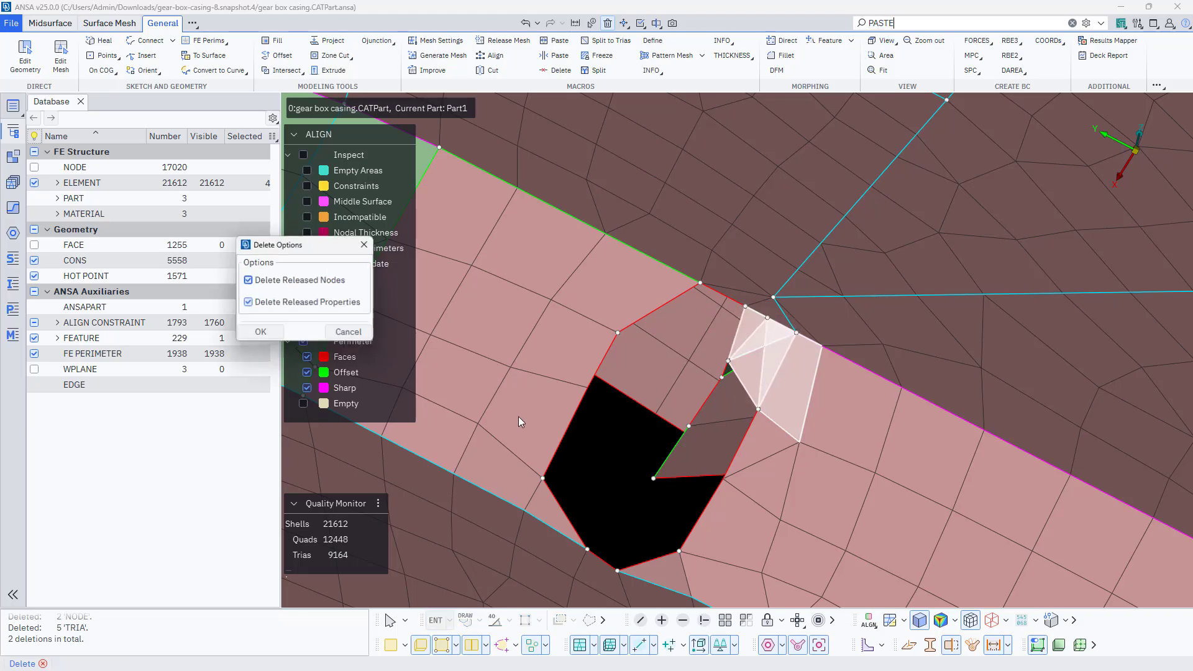
{"action": "left_click", "coordinate": [255, 334]}
- Fill the openings left in the wall from their boundary edges, with Result set to Auto and common surfaces merged
{"action": "left_click_drag", "start_coordinate": [782, 401], "coordinate": [701, 385], "text": "ctrl"}
{"action": "left_click_drag", "start_coordinate": [701, 385], "coordinate": [702, 373], "text": "ctrl"}
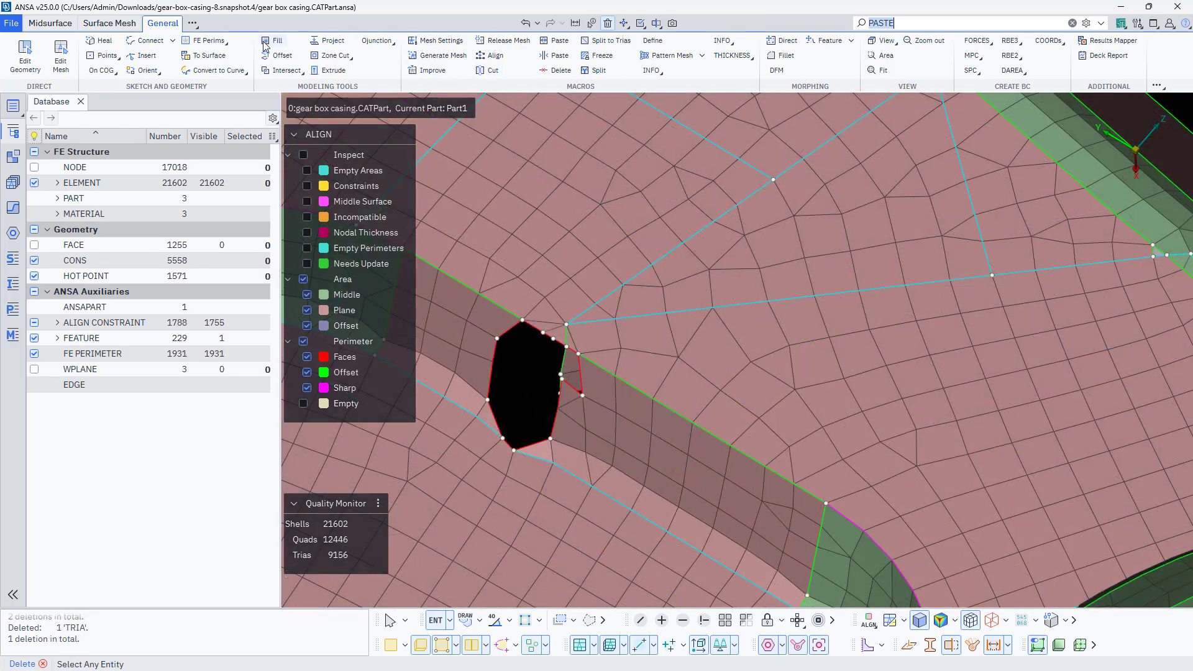
{"action": "left_click", "coordinate": [267, 42]}
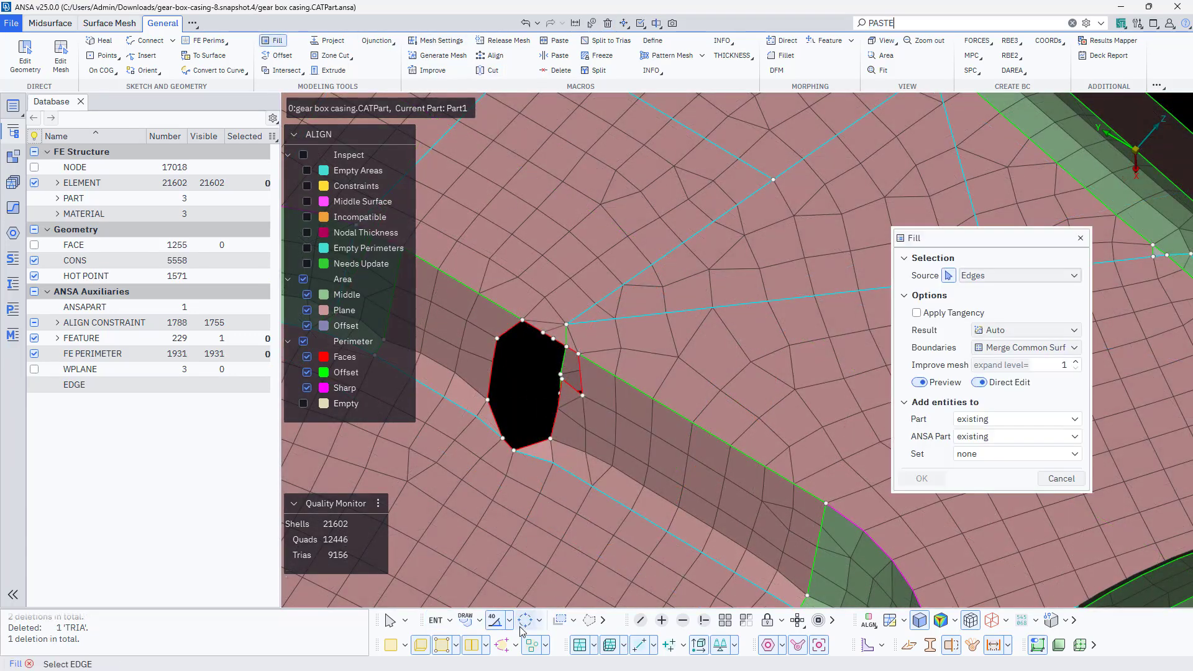
{"action": "middle_click", "coordinate": [529, 417]}
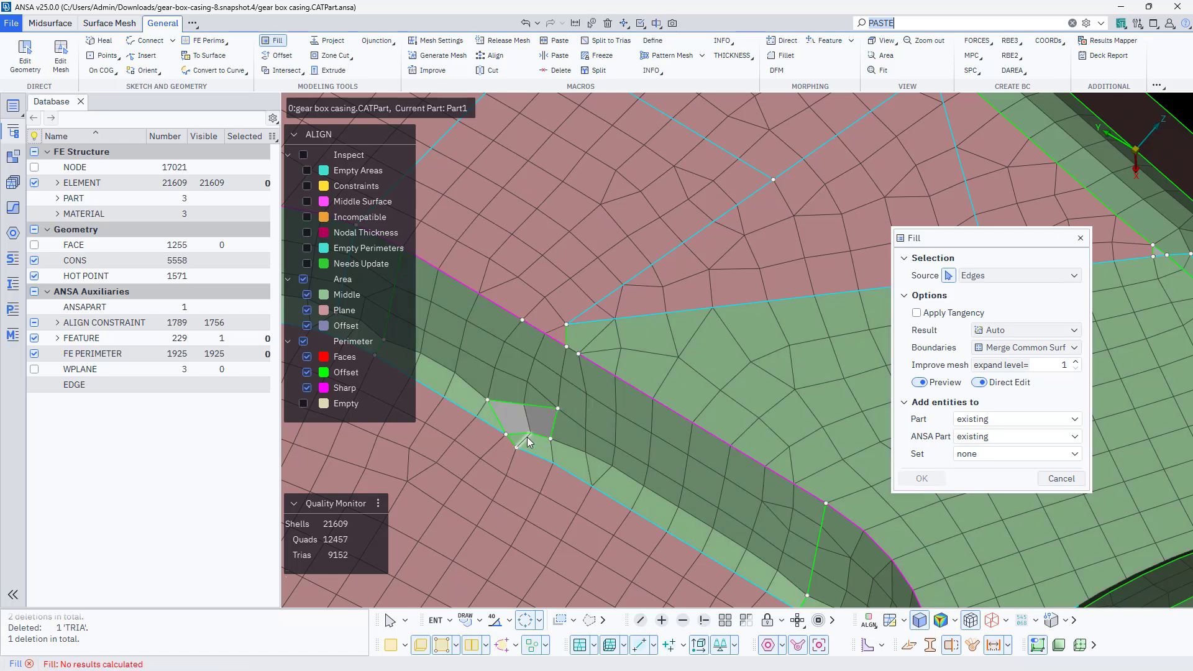
- Join the perimeters around the filled patch so it merges with the surrounding wall mesh
{"action": "left_click", "coordinate": [26, 59]}
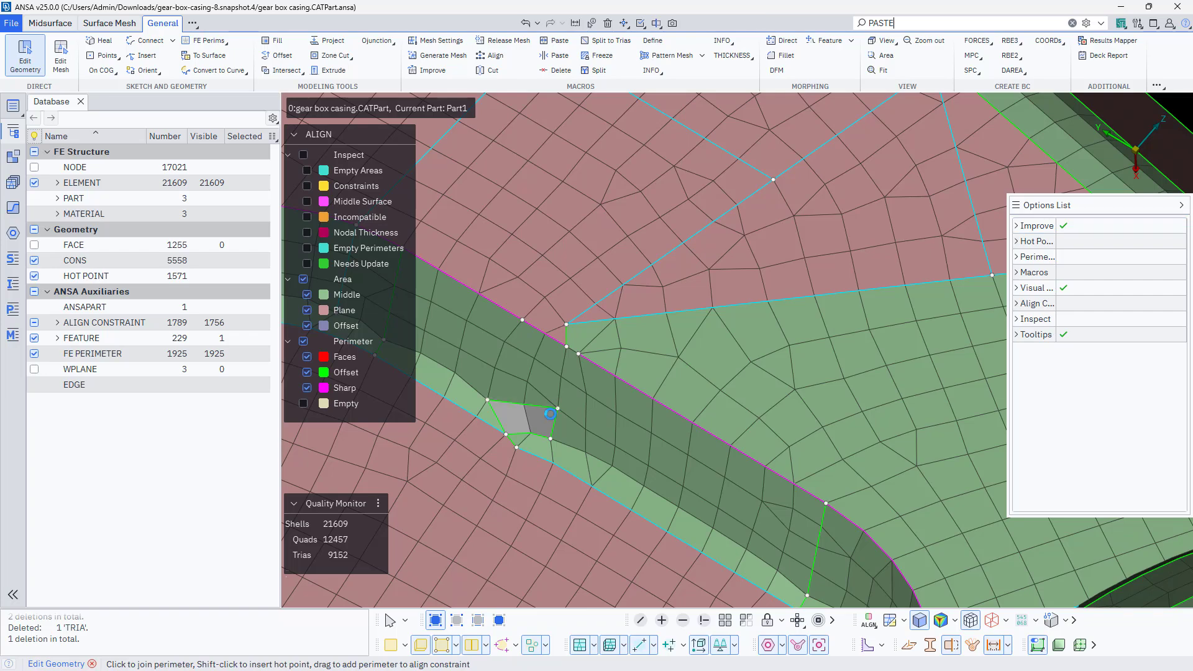
{"action": "left_click", "coordinate": [554, 424]}
{"action": "left_click", "coordinate": [529, 435]}
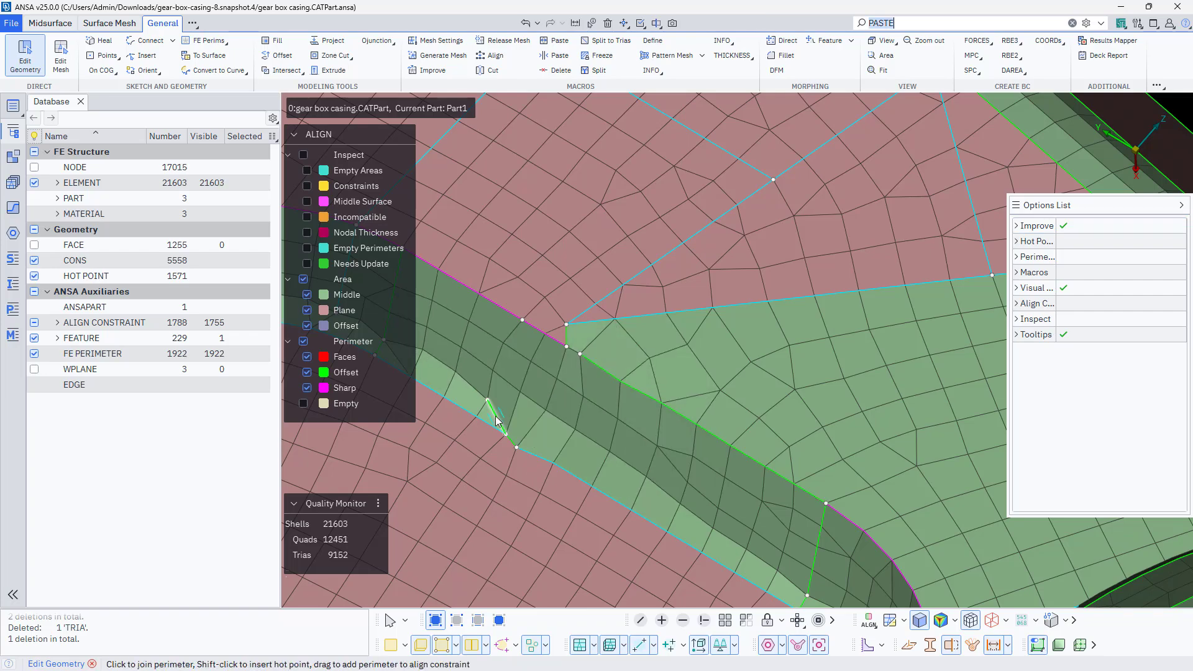
{"action": "left_click", "coordinate": [496, 417]}
{"action": "left_click_drag", "start_coordinate": [496, 417], "coordinate": [553, 395], "text": "ctrl"}
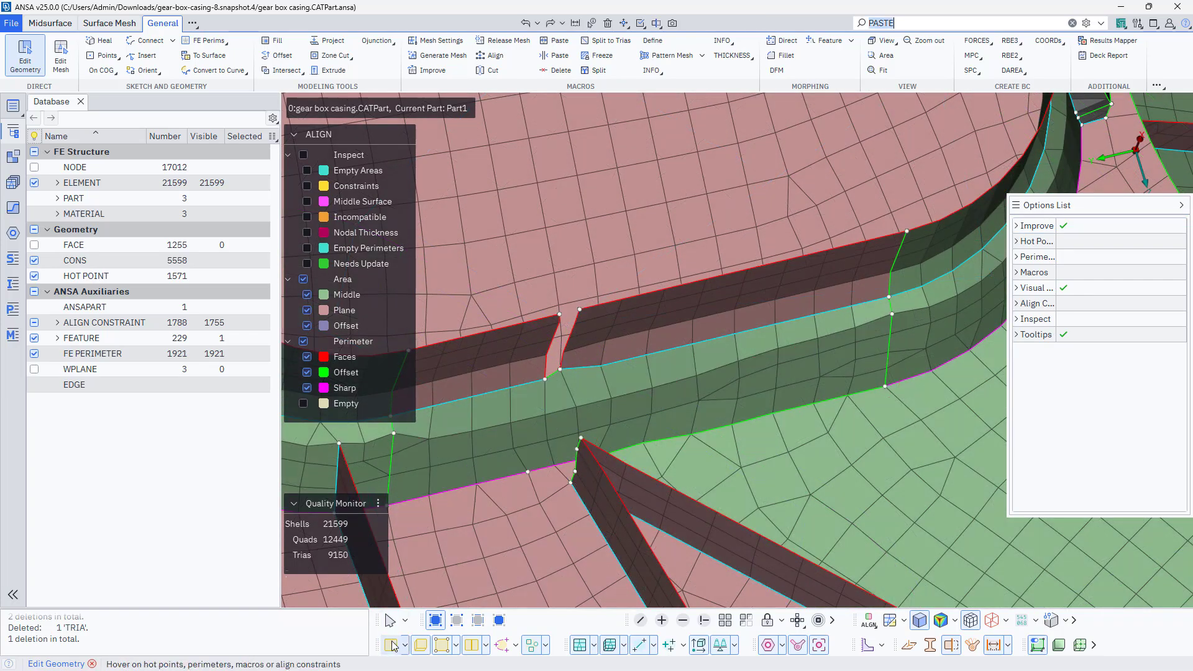
- Show the solid geometry and generate a general mixed mesh with target length 1 on the faces of the hollow boss
{"action": "left_click", "coordinate": [393, 646]}
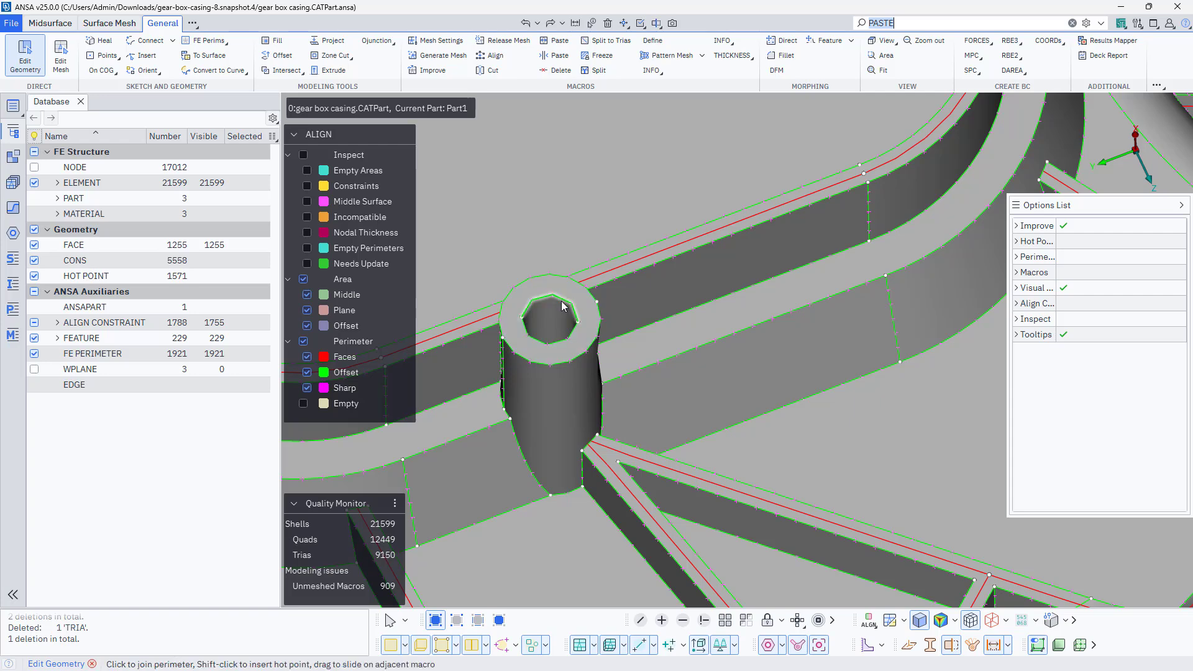
{"action": "mouse_move", "coordinate": [554, 325]}
{"action": "left_mouse_down", "text": "ctrl"}
{"action": "mouse_move", "coordinate": [547, 358]}
{"action": "mouse_move", "coordinate": [552, 333]}
{"action": "left_mouse_up", "text": "ctrl"}
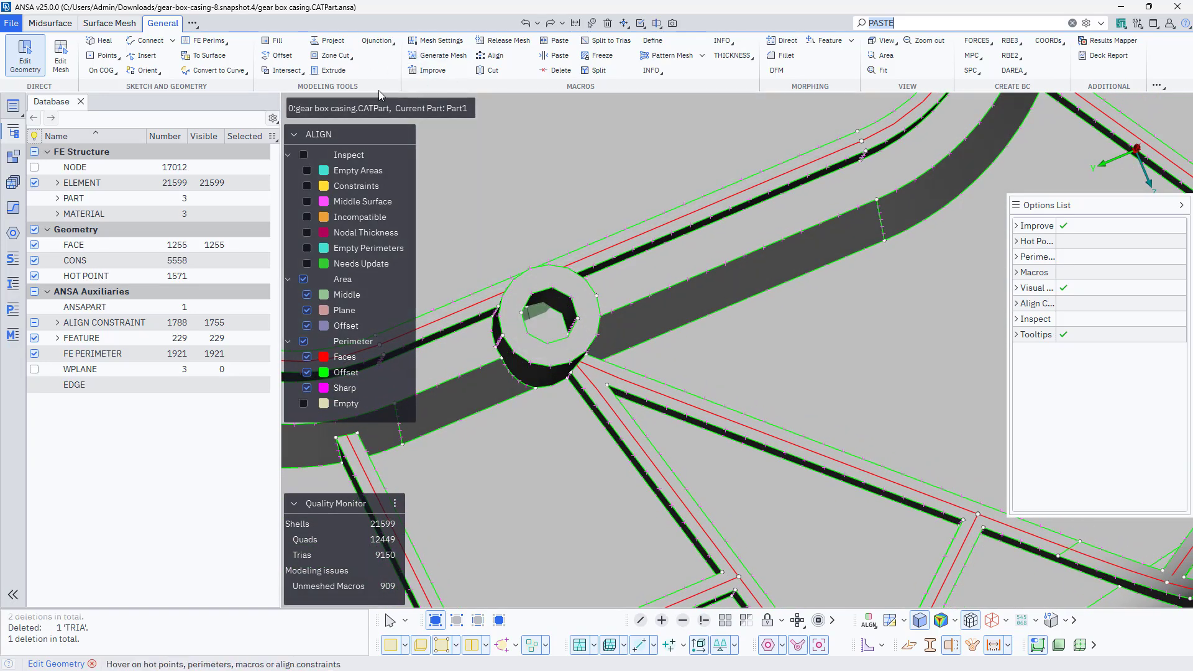
{"action": "left_click", "coordinate": [443, 55]}
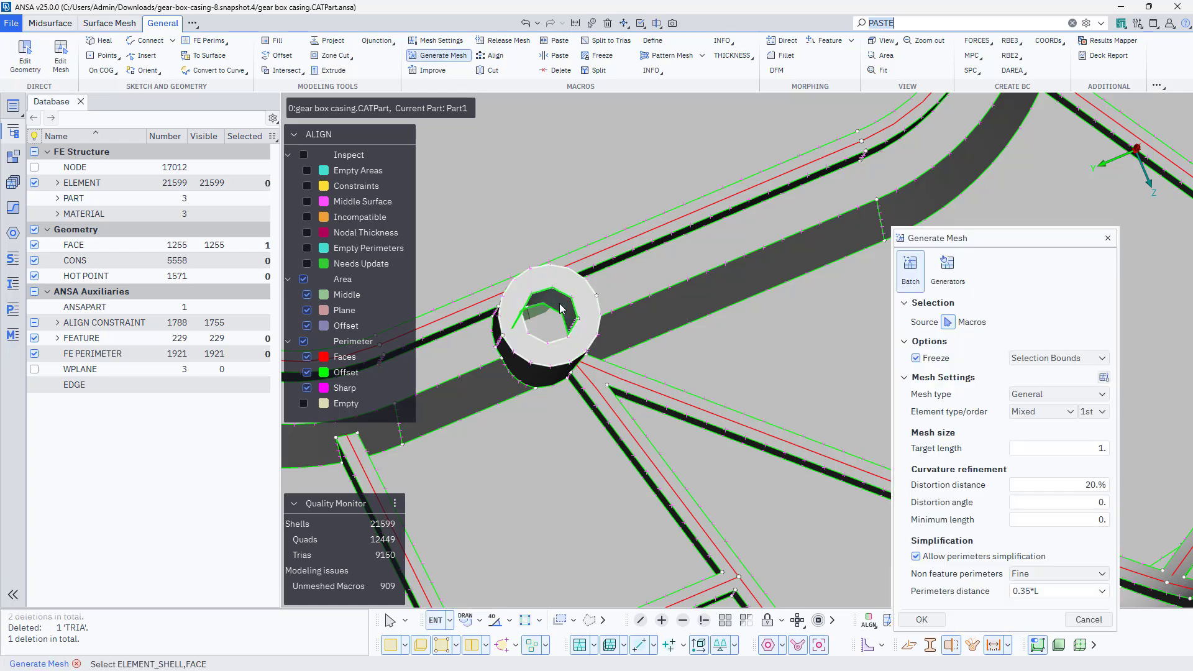
{"action": "left_click_drag", "start_coordinate": [559, 333], "coordinate": [598, 332], "text": "ctrl"}
{"action": "left_click", "coordinate": [604, 303]}
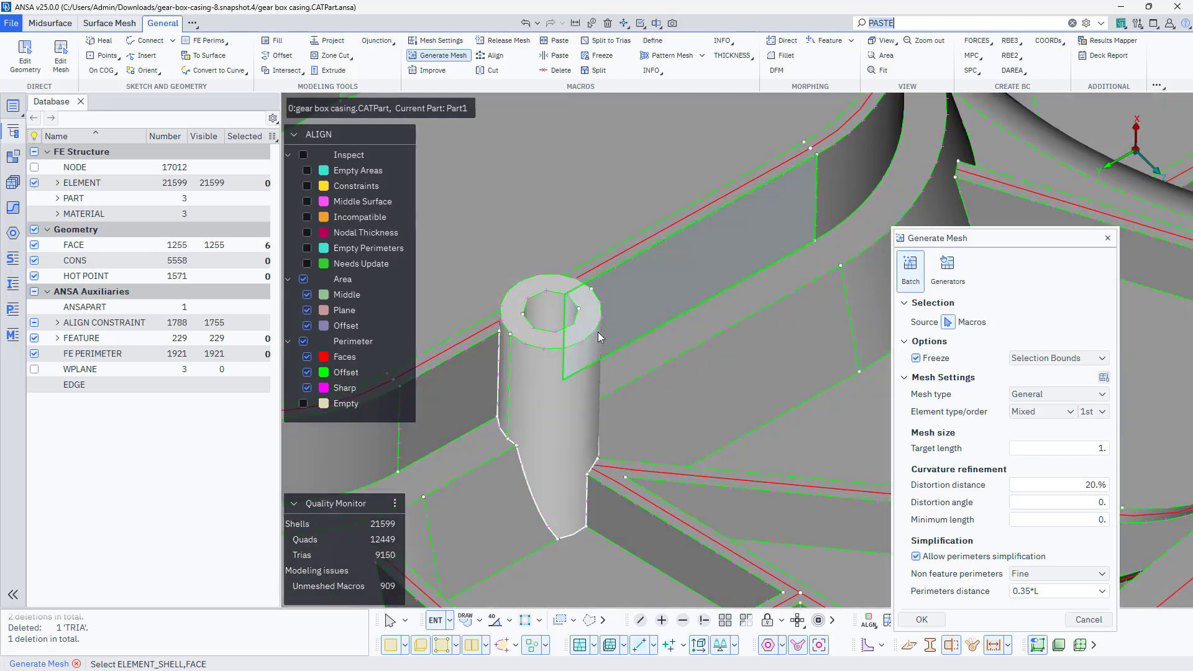
{"action": "middle_click", "coordinate": [541, 400]}
- Release the new mesh from the boss's geometry faces
{"action": "left_click", "coordinate": [508, 41]}
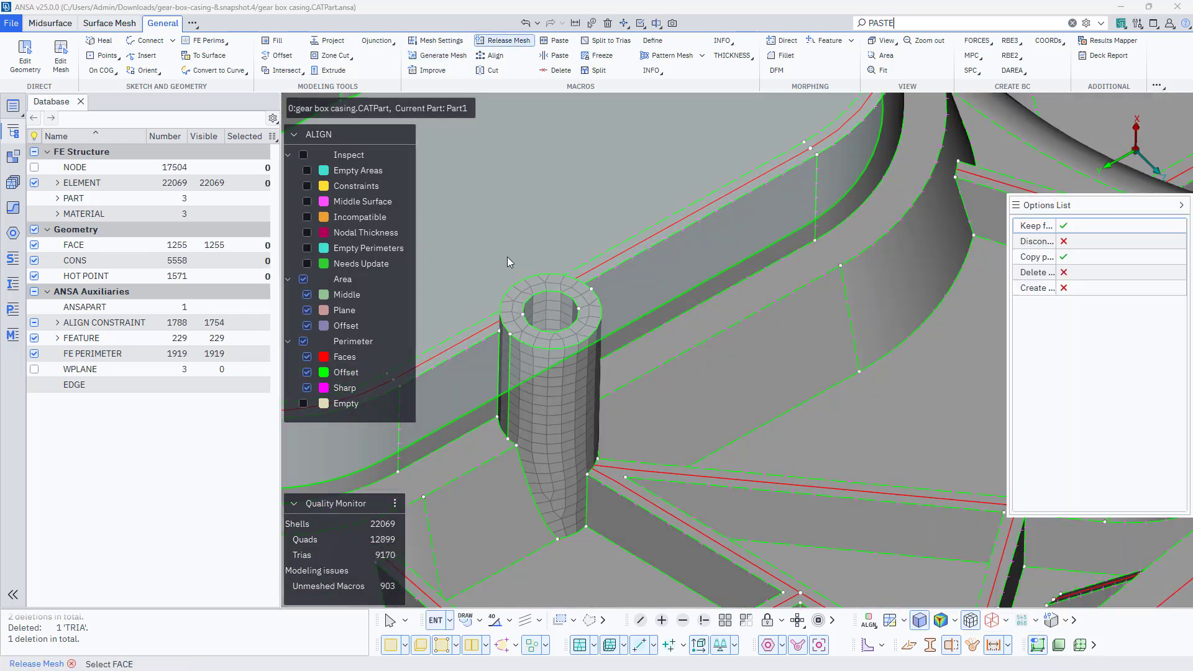
{"action": "left_click_drag", "start_coordinate": [656, 592], "coordinate": [656, 592]}
{"action": "middle_click", "coordinate": [544, 466]}
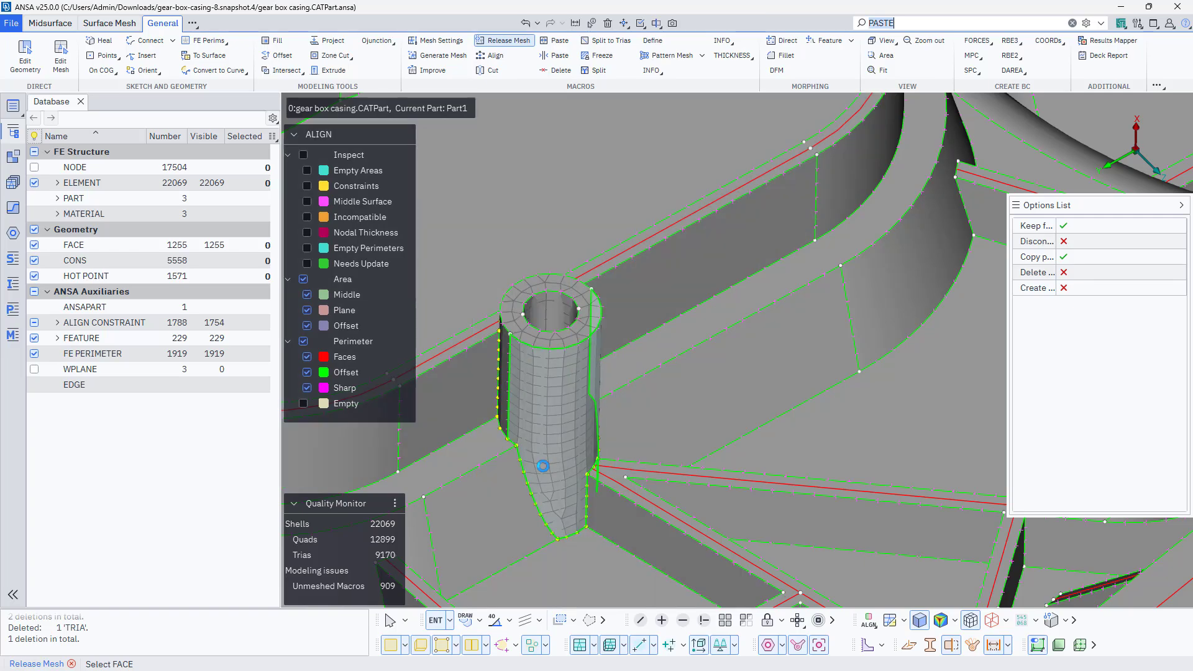
- Hide the geometry faces and delete the shells of the boss's outer cylindrical wall, including released nodes and properties
{"action": "left_click", "coordinate": [394, 649]}
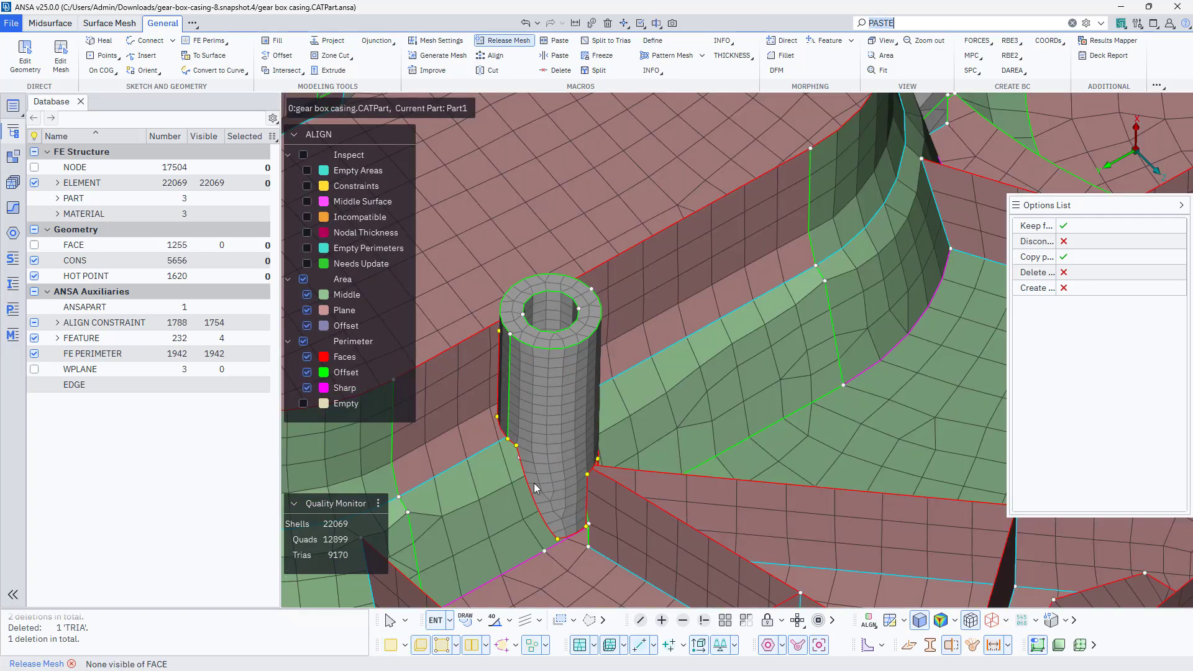
{"action": "scroll", "coordinate": [535, 483], "scroll_direction": "up", "scroll_amount": 3}
{"action": "left_click_drag", "start_coordinate": [531, 504], "coordinate": [560, 482], "text": "ctrl"}
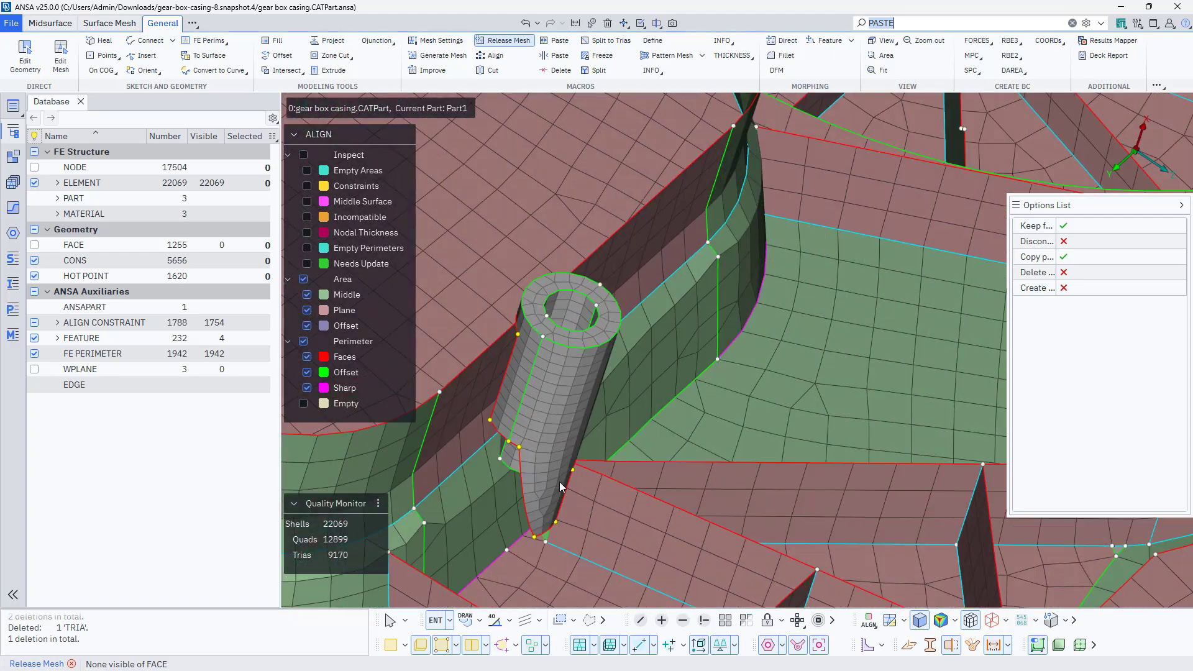
{"action": "left_click", "coordinate": [608, 24]}
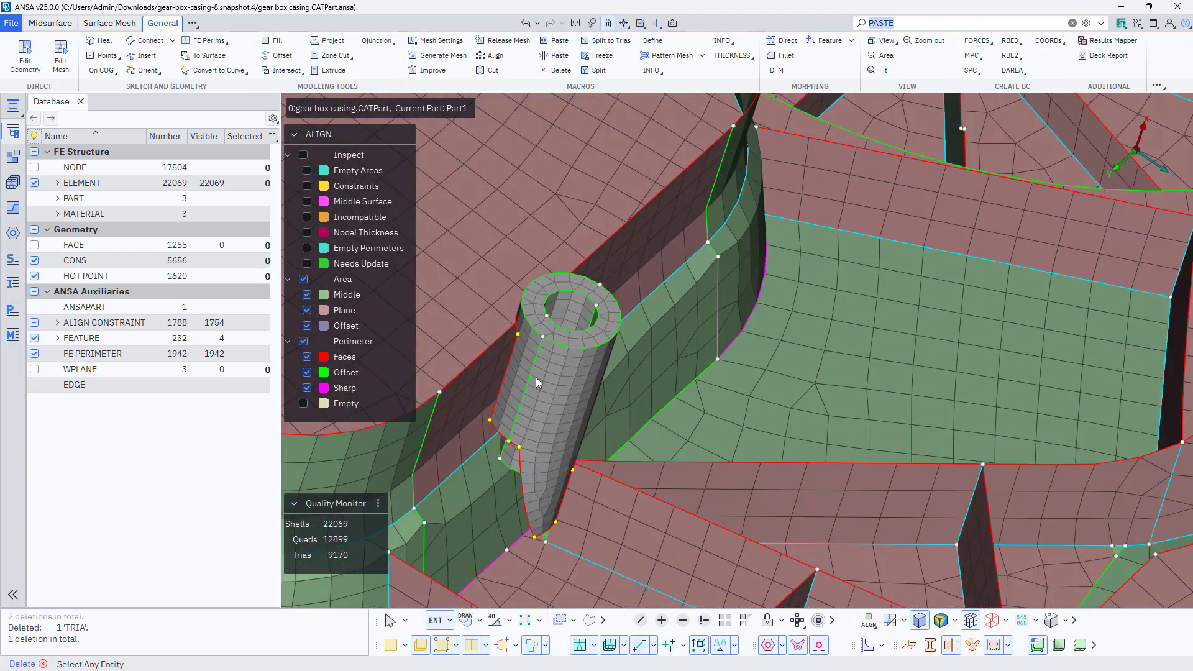
{"action": "left_click", "coordinate": [548, 359]}
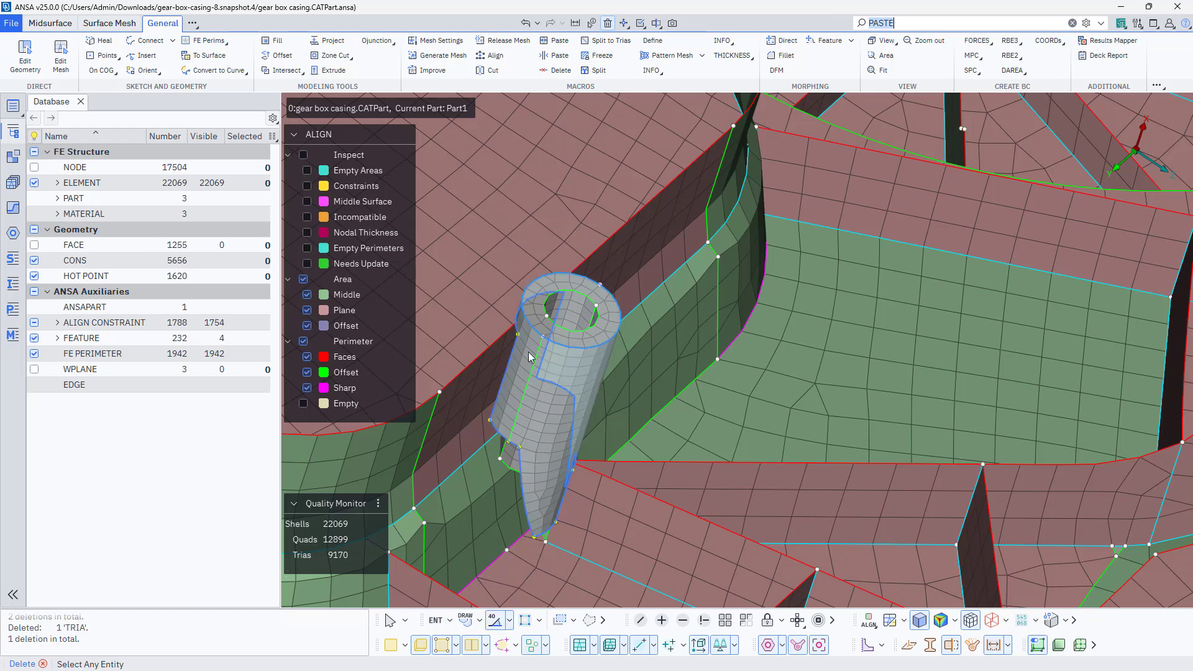
{"action": "middle_click", "coordinate": [574, 390]}
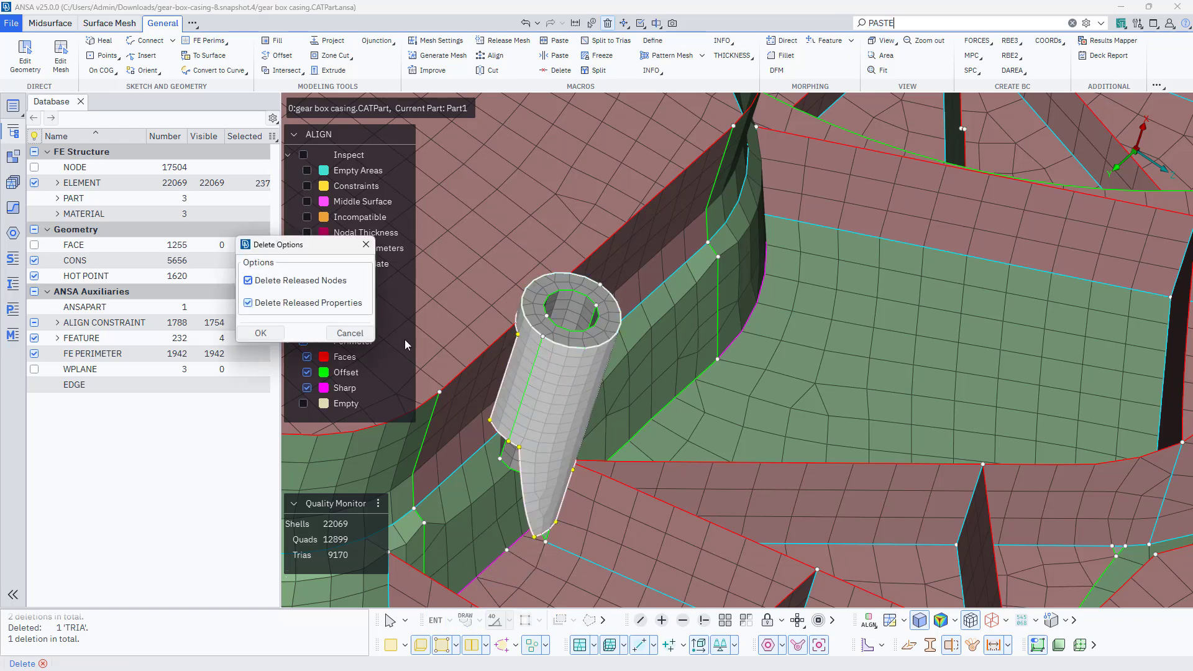
{"action": "left_click", "coordinate": [261, 334]}
- Extrude the outer edge of the boss's top ring normal to the source by a distance of -50
{"action": "mouse_move", "coordinate": [581, 409]}
{"action": "left_mouse_down", "text": "ctrl"}
{"action": "mouse_move", "coordinate": [512, 439]}
{"action": "mouse_move", "coordinate": [509, 475]}
{"action": "mouse_move", "coordinate": [527, 499]}
{"action": "mouse_move", "coordinate": [528, 453]}
{"action": "mouse_move", "coordinate": [560, 413]}
{"action": "left_mouse_up", "text": "ctrl"}
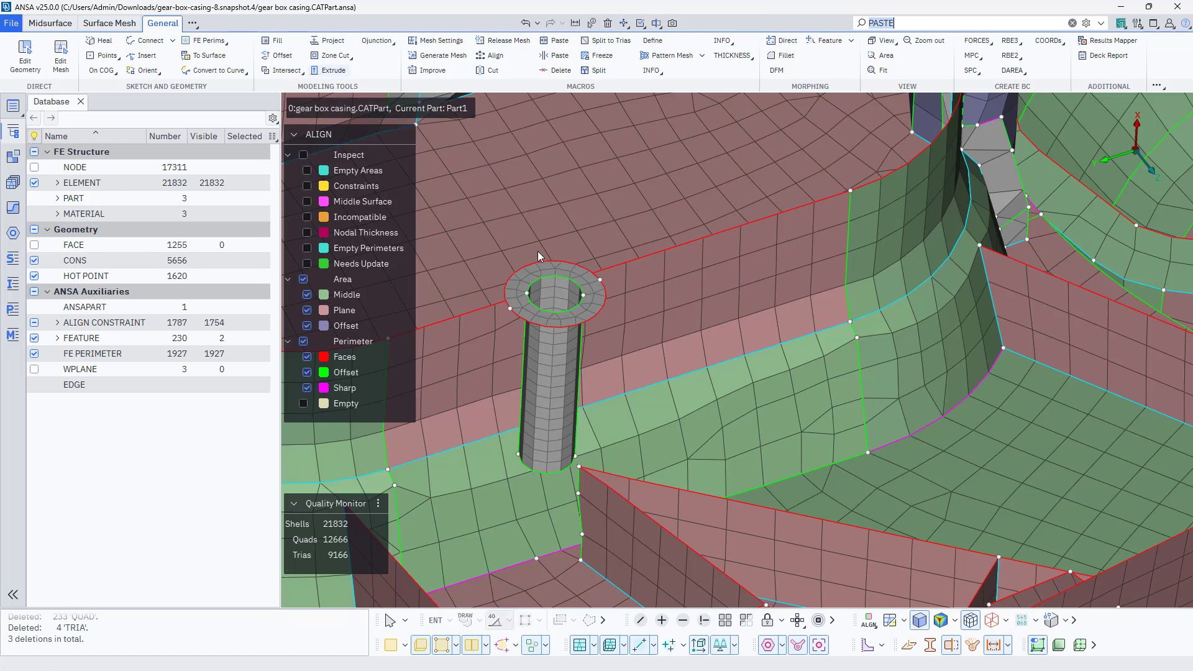
{"action": "left_click", "coordinate": [557, 327]}
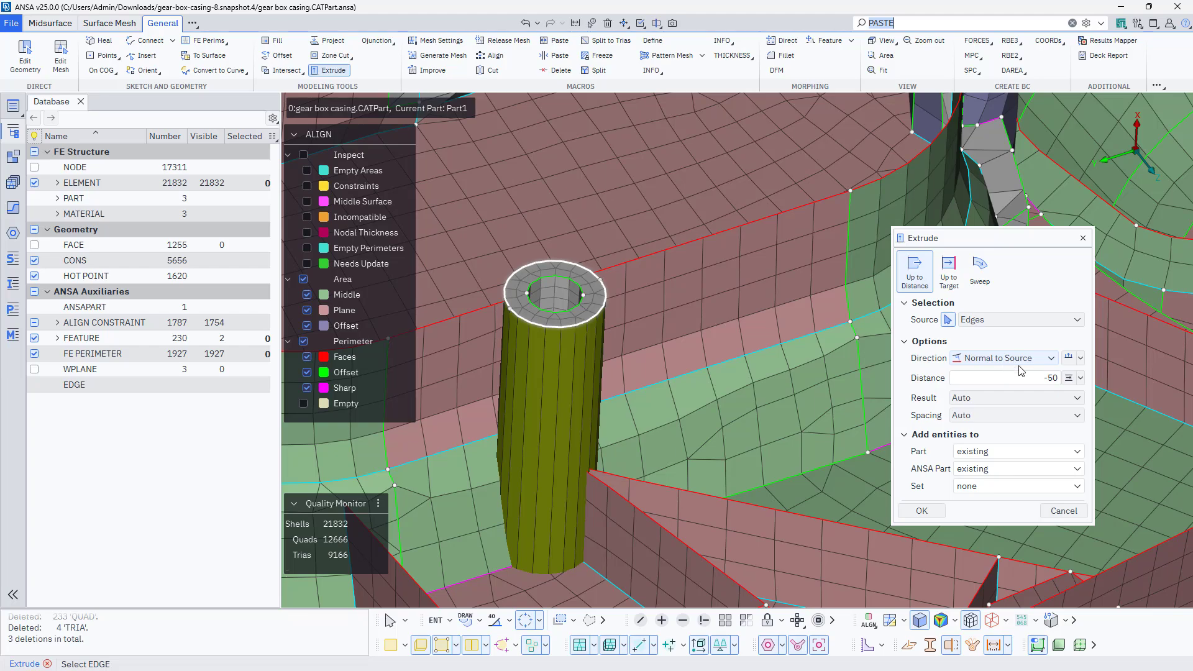
{"action": "scroll", "coordinate": [524, 426], "scroll_direction": "down", "scroll_amount": 3}
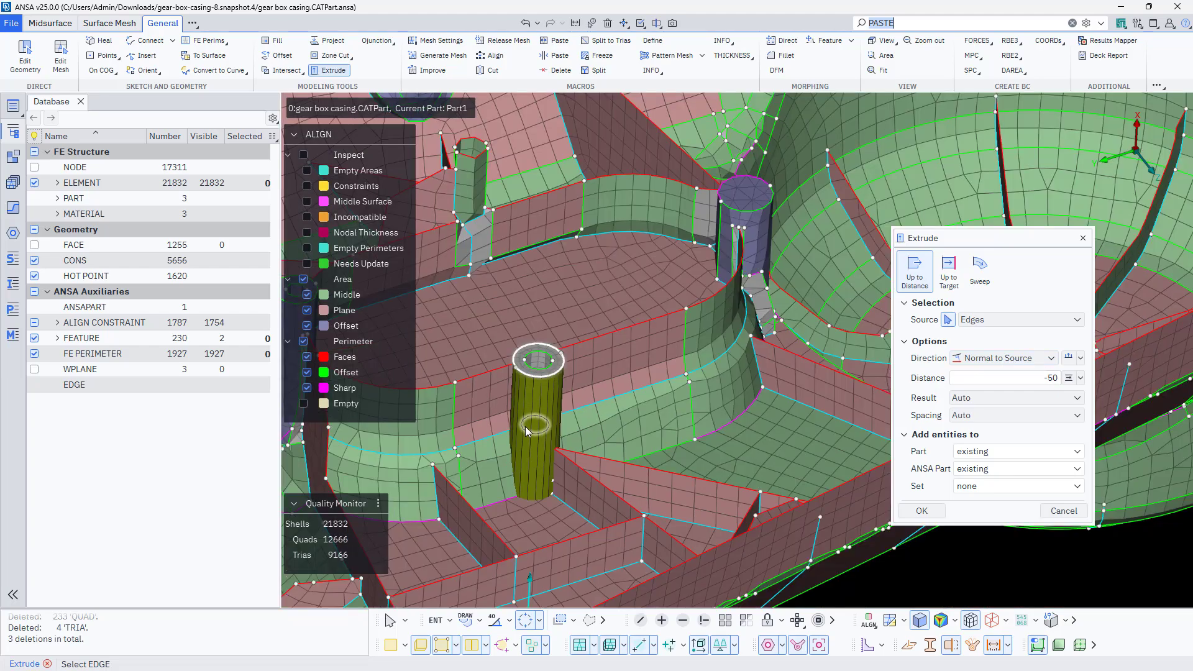
{"action": "mouse_move", "coordinate": [546, 419]}
{"action": "left_mouse_down", "text": "ctrl"}
{"action": "mouse_move", "coordinate": [550, 260]}
{"action": "mouse_move", "coordinate": [562, 245]}
{"action": "mouse_move", "coordinate": [538, 429]}
{"action": "left_mouse_up", "text": "ctrl"}
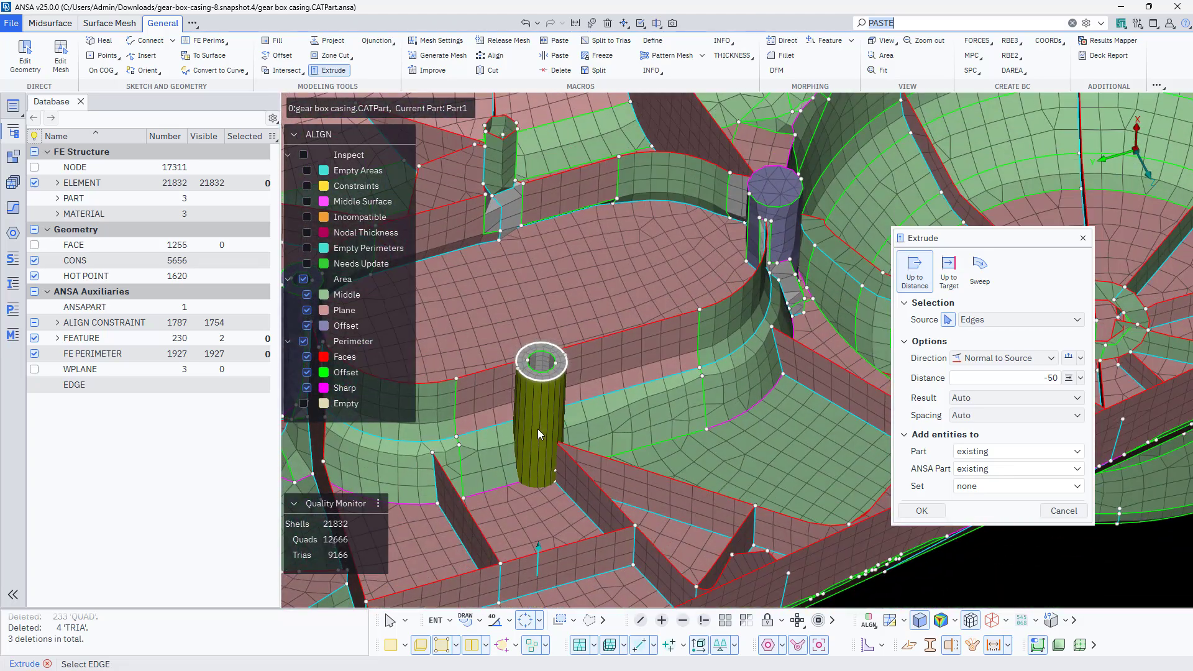
{"action": "left_click", "coordinate": [923, 508]}
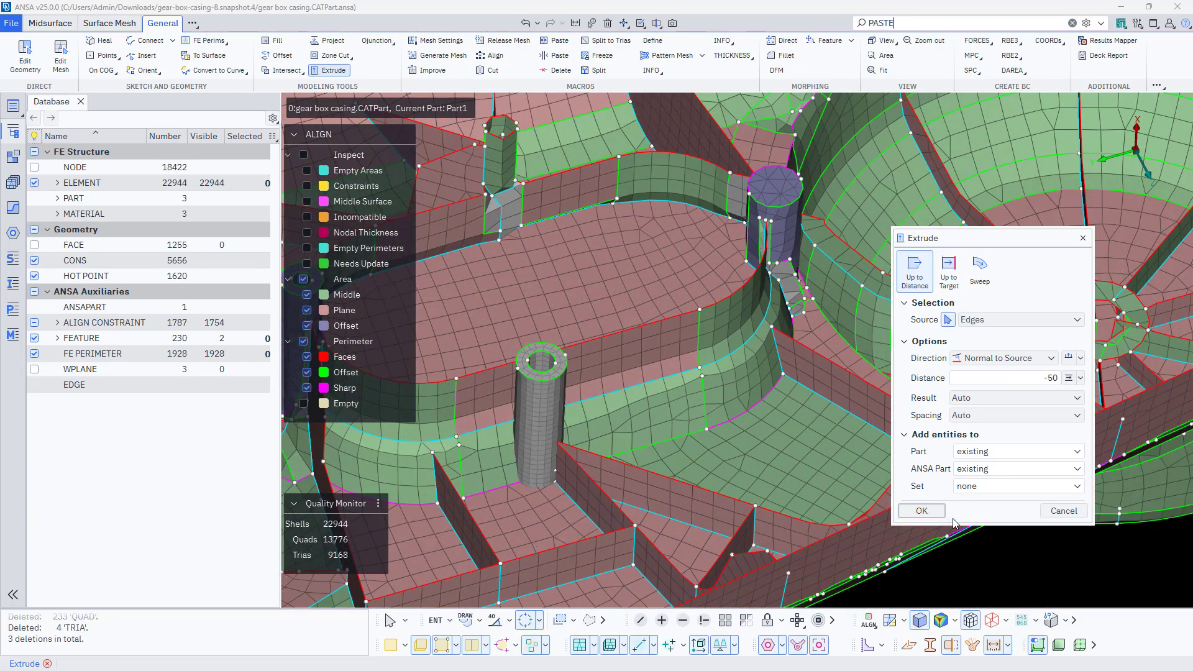
{"action": "left_click", "coordinate": [923, 512]}
- Smooth the shells of the boss's outer wall, top ring and bore with the Improve function
{"action": "scroll", "coordinate": [523, 417], "scroll_direction": "up", "scroll_amount": 4}
{"action": "mouse_move", "coordinate": [523, 389]}
{"action": "left_mouse_down", "text": "ctrl"}
{"action": "mouse_move", "coordinate": [536, 452]}
{"action": "mouse_move", "coordinate": [506, 359]}
{"action": "mouse_move", "coordinate": [533, 373]}
{"action": "left_mouse_up", "text": "ctrl"}
{"action": "scroll", "coordinate": [542, 369], "scroll_direction": "down", "scroll_amount": 3}
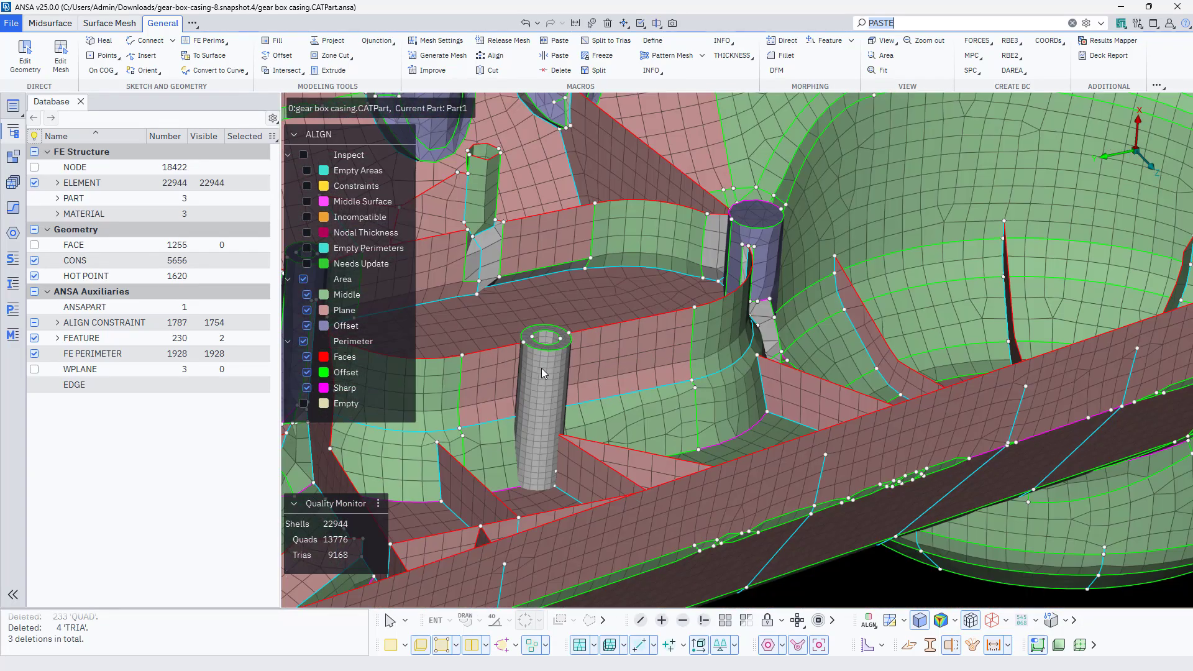
{"action": "left_click", "coordinate": [435, 71]}
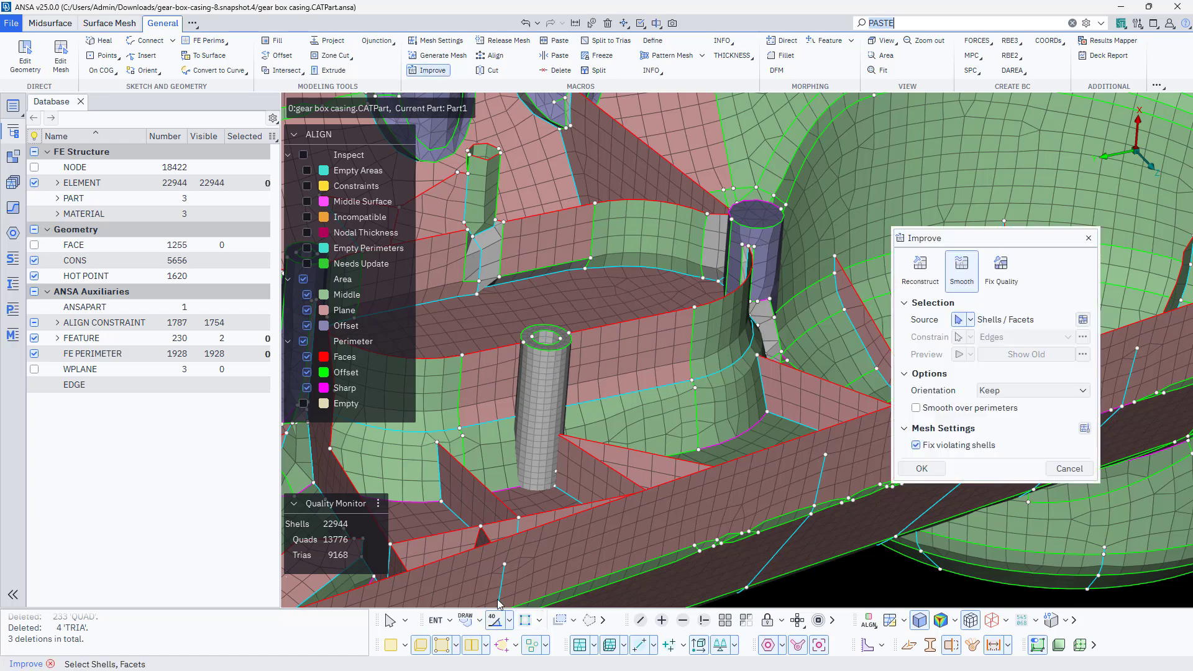
{"action": "left_click", "coordinate": [536, 449]}
{"action": "scroll", "coordinate": [542, 368], "scroll_direction": "up", "scroll_amount": 3}
{"action": "left_click", "coordinate": [539, 366]}
{"action": "left_click", "coordinate": [561, 342]}
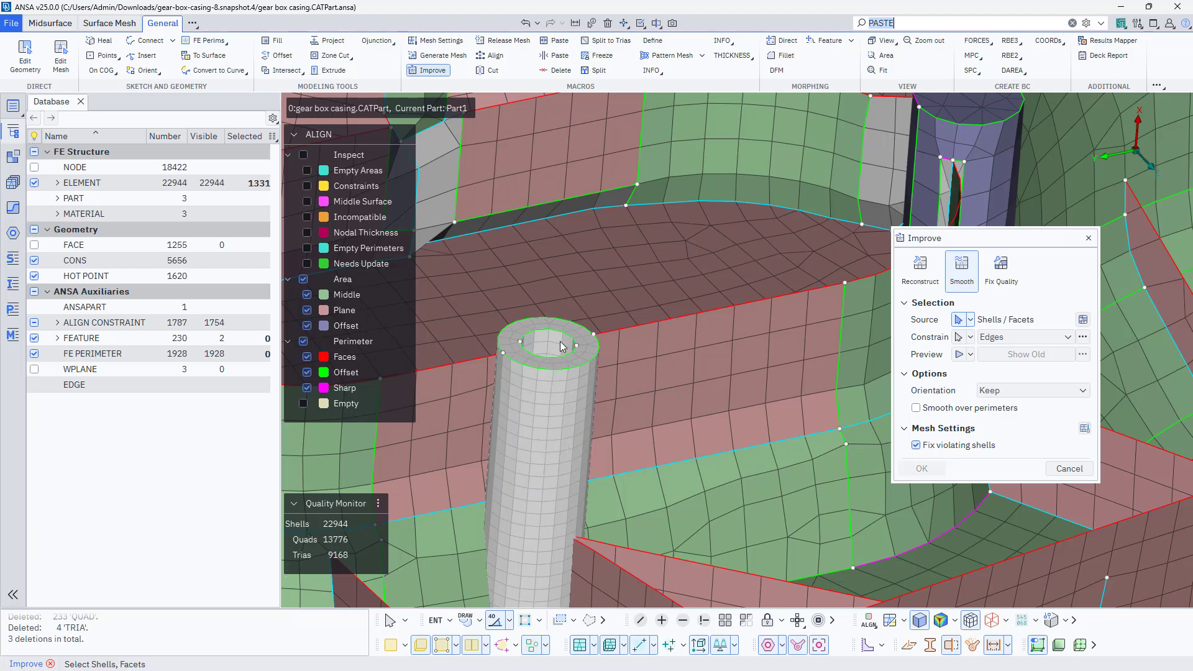
{"action": "left_click_drag", "start_coordinate": [561, 342], "coordinate": [555, 393], "text": "ctrl"}
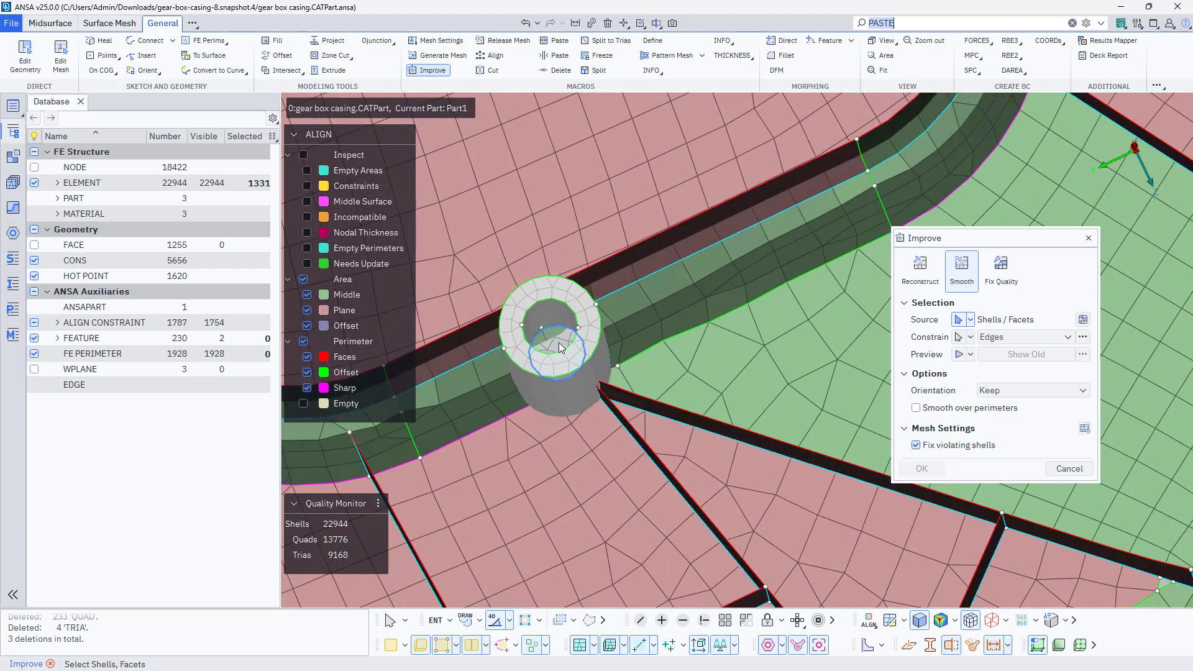
{"action": "middle_click", "coordinate": [565, 388]}
{"action": "middle_click", "coordinate": [565, 386]}
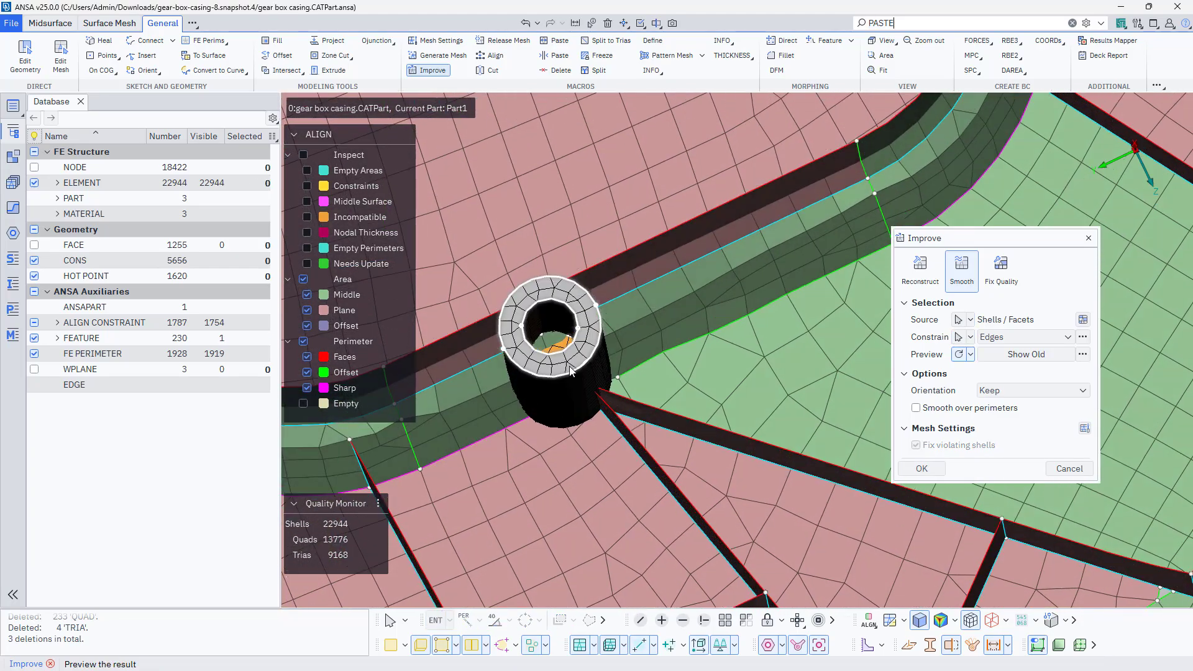
{"action": "left_click_drag", "start_coordinate": [571, 370], "coordinate": [566, 420], "text": "ctrl"}
{"action": "middle_click", "coordinate": [564, 419]}
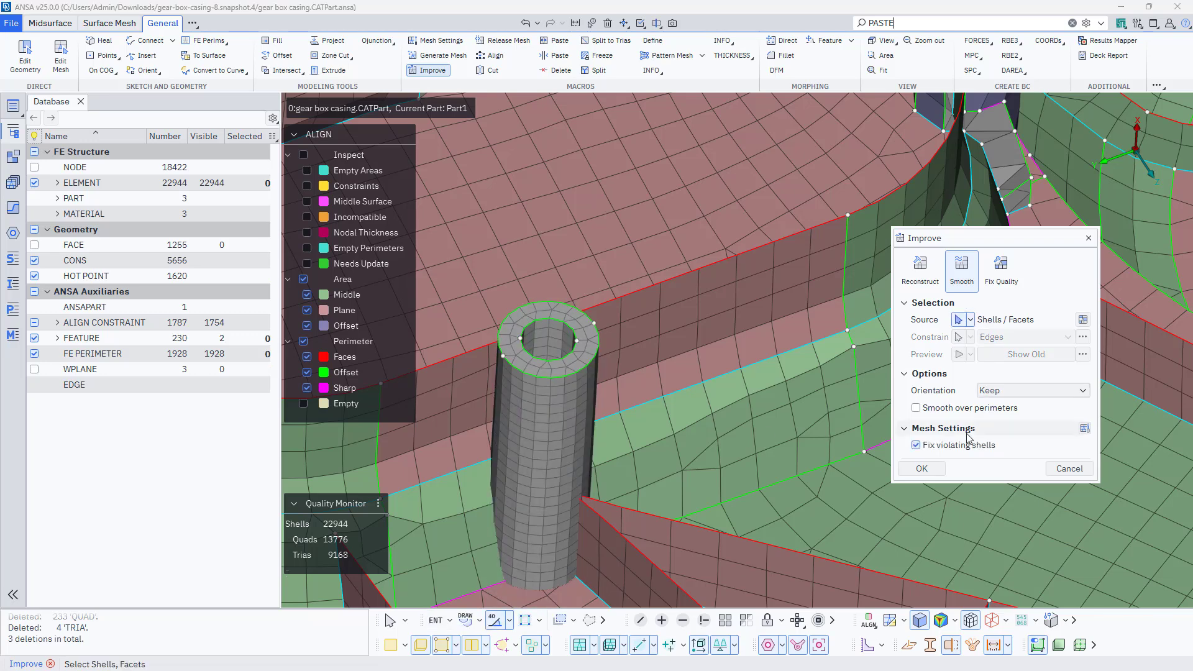
{"action": "left_click", "coordinate": [930, 469]}
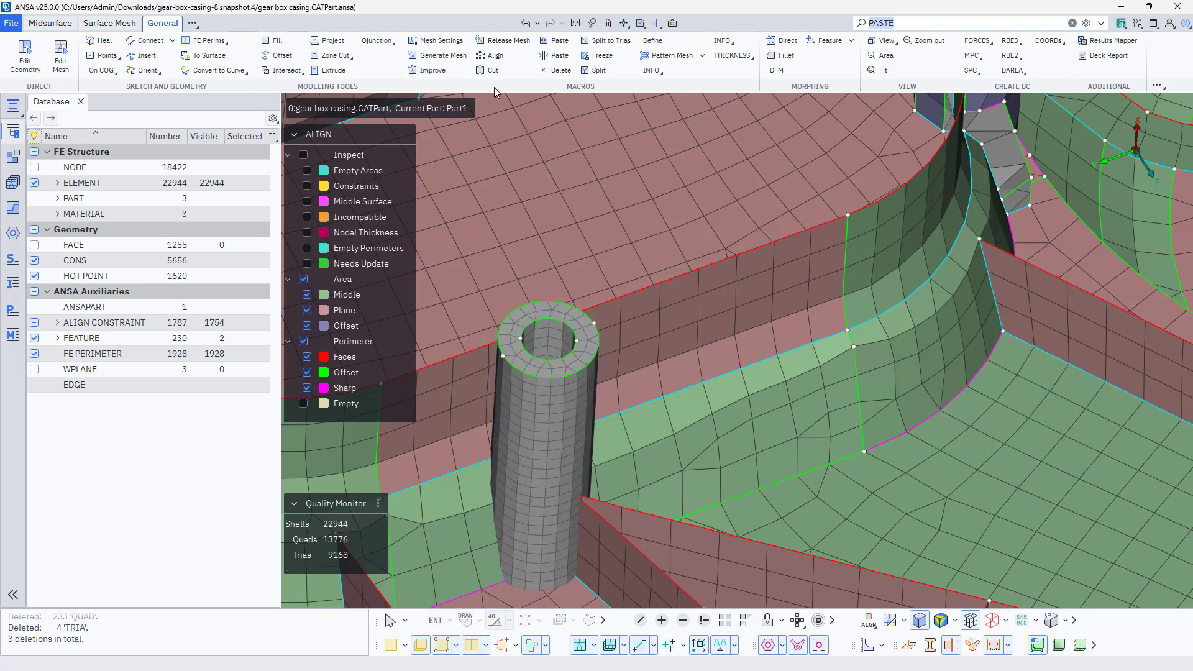
- Measure a shell edge on the surrounding mesh and set the surface mesh target length to 3
{"action": "left_click", "coordinate": [575, 24]}
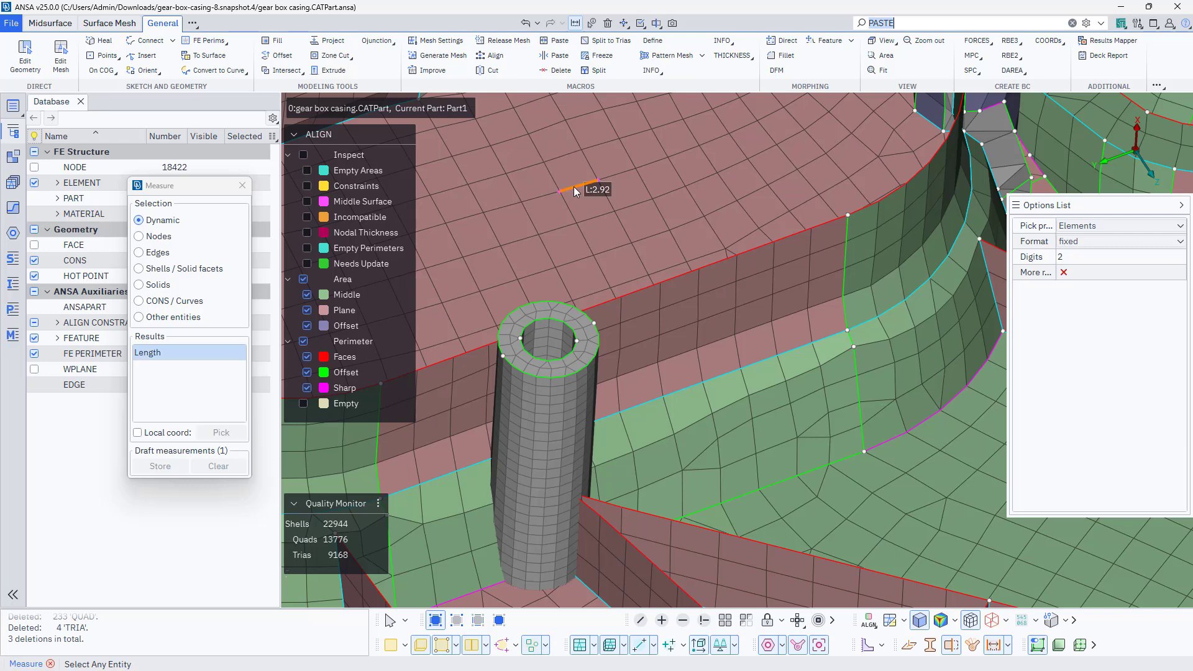
{"action": "left_click", "coordinate": [441, 42]}
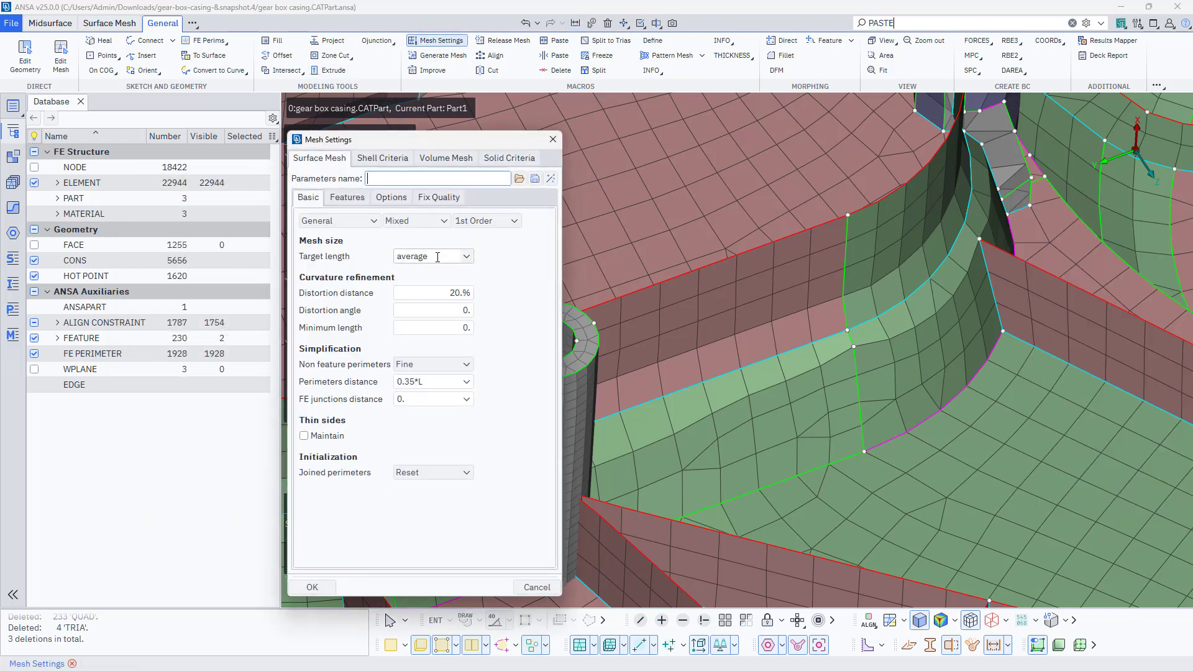
{"action": "left_click_drag", "start_coordinate": [435, 257], "coordinate": [355, 248]}
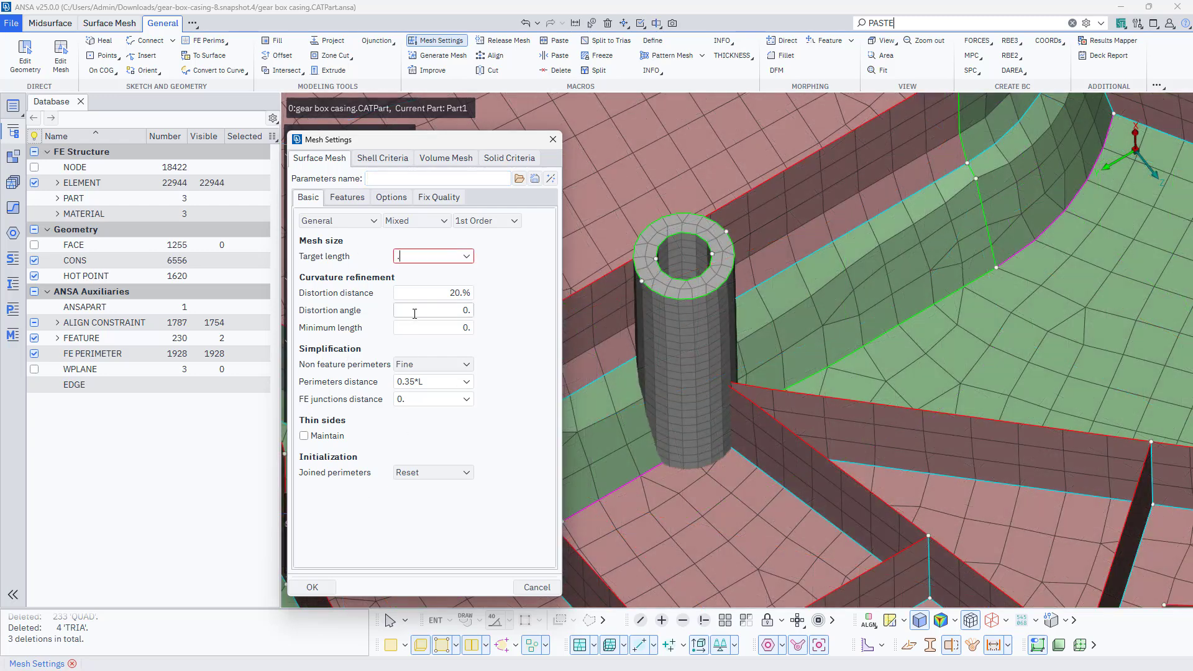
{"action": "left_click", "coordinate": [311, 588]}
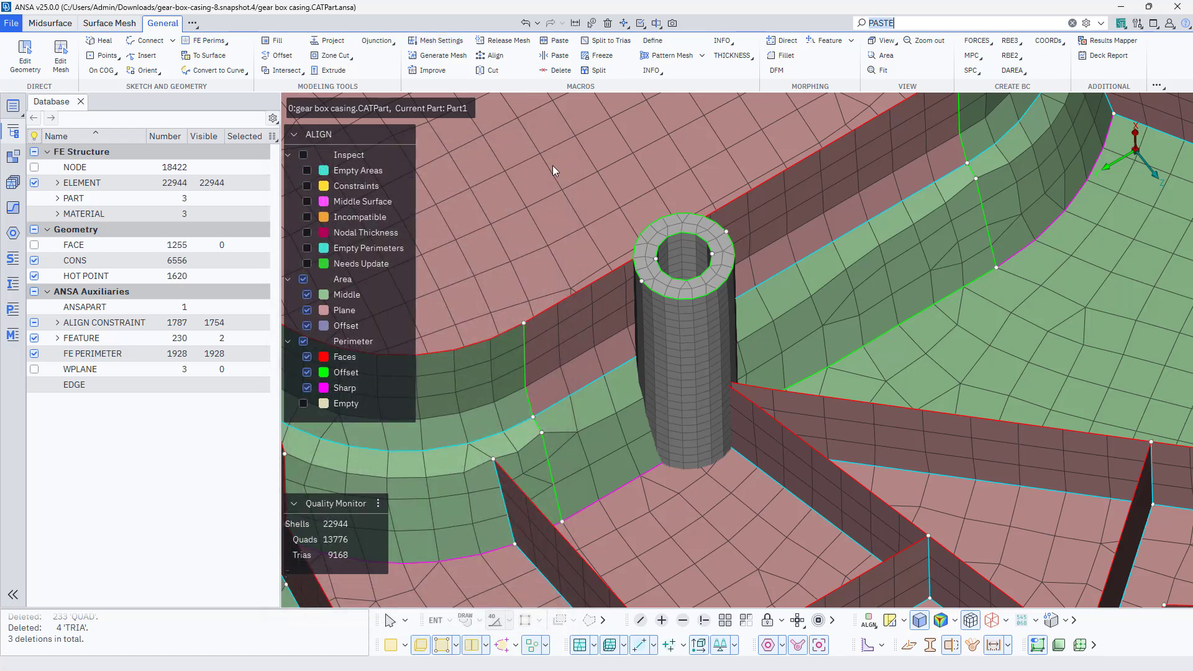
- Reconstruct the boss's shells with target length 3, using its edges as perimeter constraints
{"action": "left_click", "coordinate": [434, 71]}
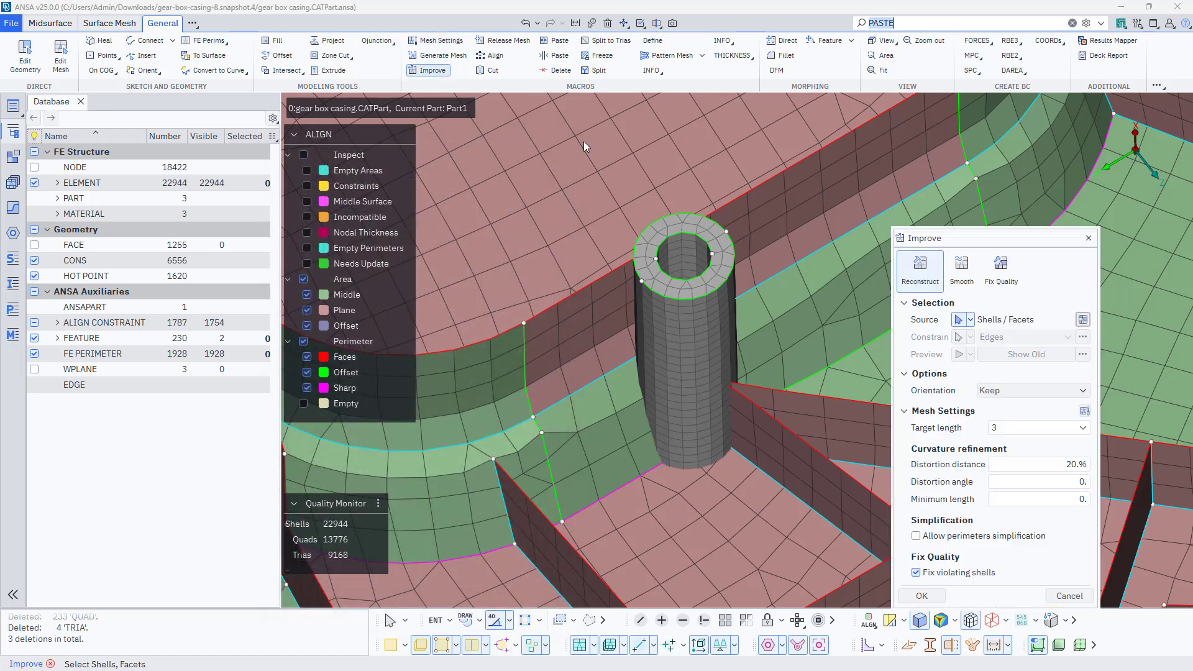
{"action": "left_click", "coordinate": [715, 318]}
{"action": "left_click_drag", "start_coordinate": [693, 288], "coordinate": [694, 364], "text": "ctrl"}
{"action": "middle_click", "coordinate": [692, 371]}
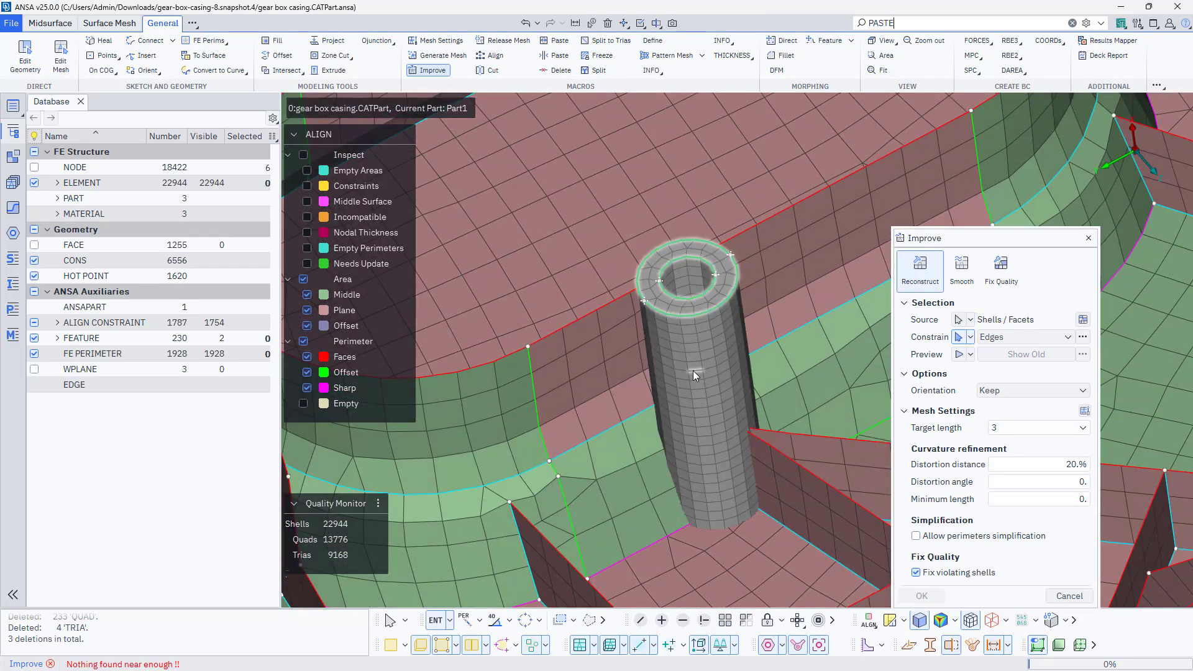
{"action": "middle_click", "coordinate": [744, 446]}
{"action": "mouse_move", "coordinate": [694, 450]}
{"action": "left_mouse_down", "text": "ctrl"}
{"action": "mouse_move", "coordinate": [670, 474]}
{"action": "mouse_move", "coordinate": [713, 524]}
{"action": "mouse_move", "coordinate": [673, 461]}
{"action": "mouse_move", "coordinate": [680, 469]}
{"action": "left_mouse_up", "text": "ctrl"}
{"action": "left_click", "coordinate": [921, 596]}
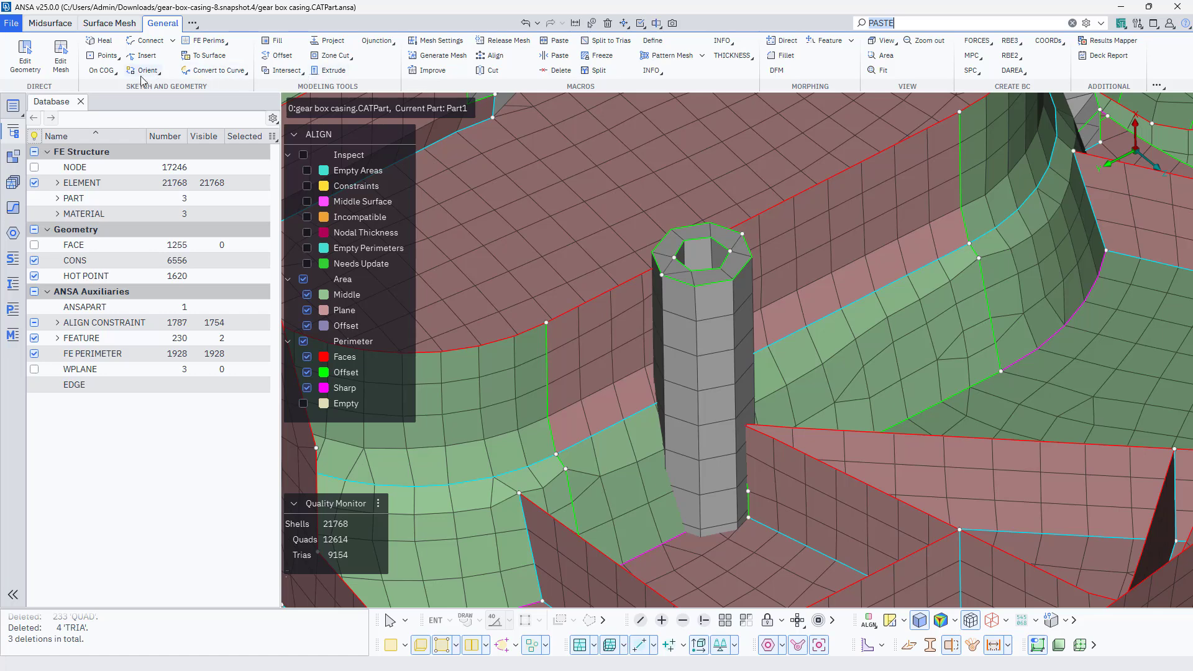
- Start a face/shell intersection and select all of the boss's outer wall, top ring and bore shells as Group A
{"action": "left_click", "coordinate": [294, 75]}
{"action": "left_click", "coordinate": [686, 368]}
{"action": "left_click", "coordinate": [685, 364]}
{"action": "left_click", "coordinate": [660, 333]}
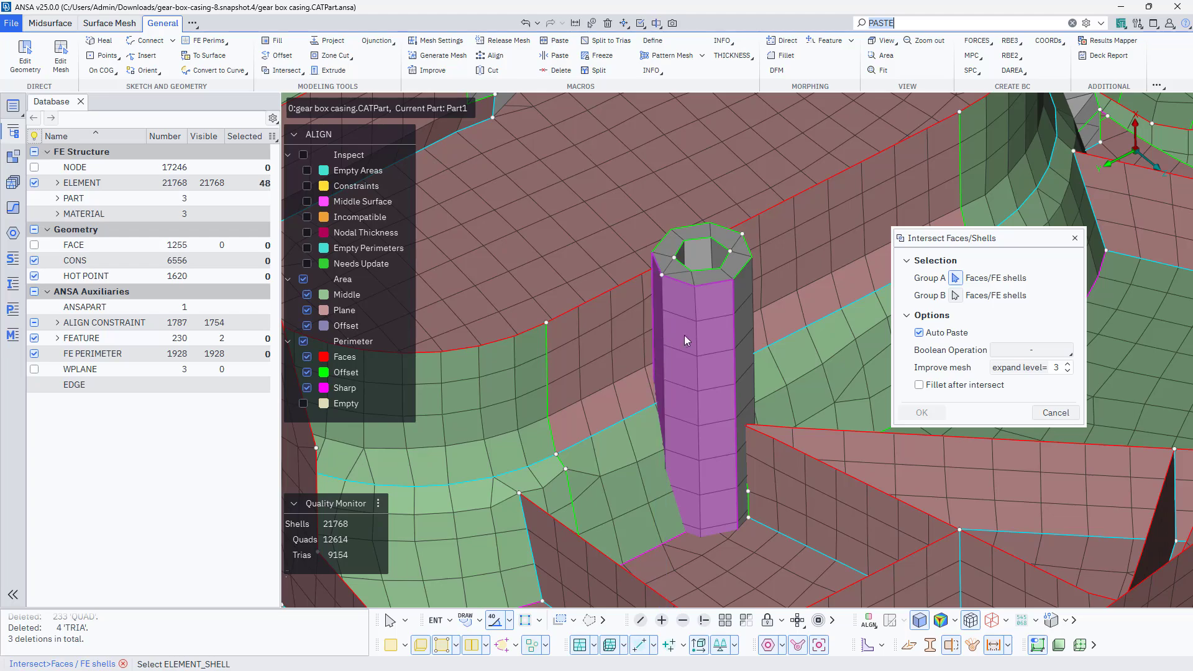
{"action": "left_click_drag", "start_coordinate": [684, 336], "coordinate": [728, 374], "text": "ctrl"}
{"action": "left_click", "coordinate": [686, 285]}
{"action": "left_click_drag", "start_coordinate": [686, 285], "coordinate": [815, 222], "text": "ctrl"}
{"action": "left_click", "coordinate": [769, 195]}
{"action": "left_click", "coordinate": [784, 217]}
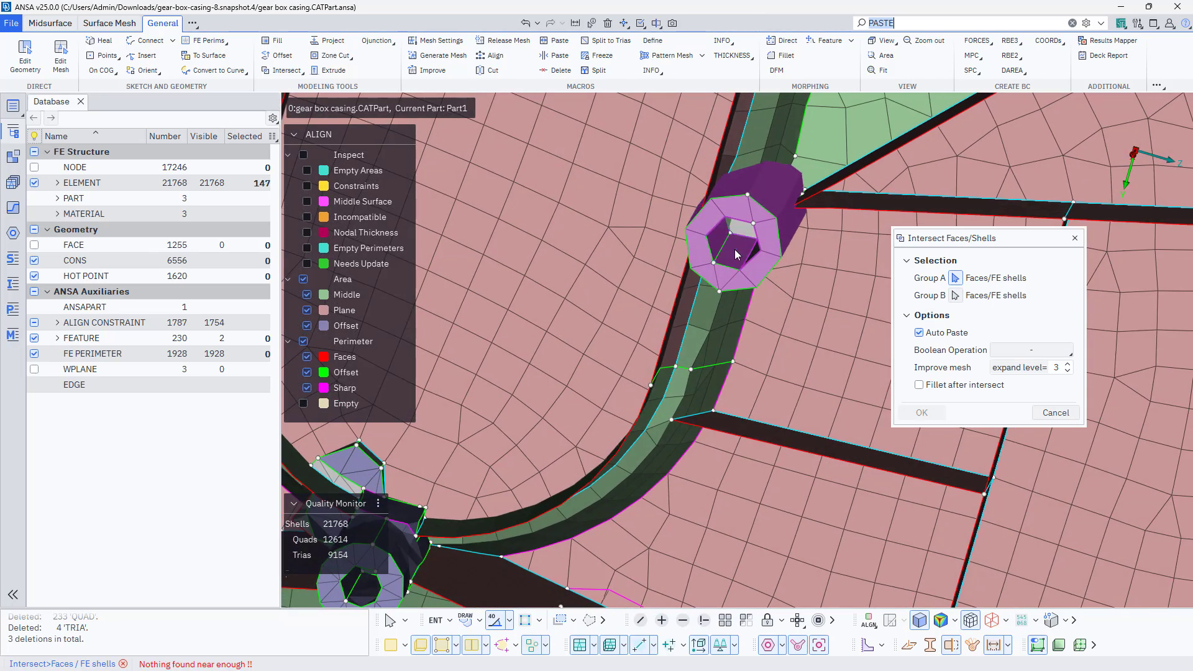
{"action": "mouse_move", "coordinate": [734, 249]}
{"action": "left_mouse_down", "text": "ctrl"}
{"action": "mouse_move", "coordinate": [736, 218]}
{"action": "mouse_move", "coordinate": [737, 234]}
{"action": "mouse_move", "coordinate": [697, 241]}
{"action": "mouse_move", "coordinate": [729, 254]}
{"action": "mouse_move", "coordinate": [740, 286]}
{"action": "mouse_move", "coordinate": [732, 240]}
{"action": "left_mouse_up", "text": "ctrl"}
{"action": "left_click", "coordinate": [739, 241]}
{"action": "left_click", "coordinate": [673, 234]}
{"action": "middle_click", "coordinate": [734, 275]}
- Intersect the boss with the surrounding rib, floor and wall shells as Group B, keeping all the resulting element groups
{"action": "left_click", "coordinate": [773, 373]}
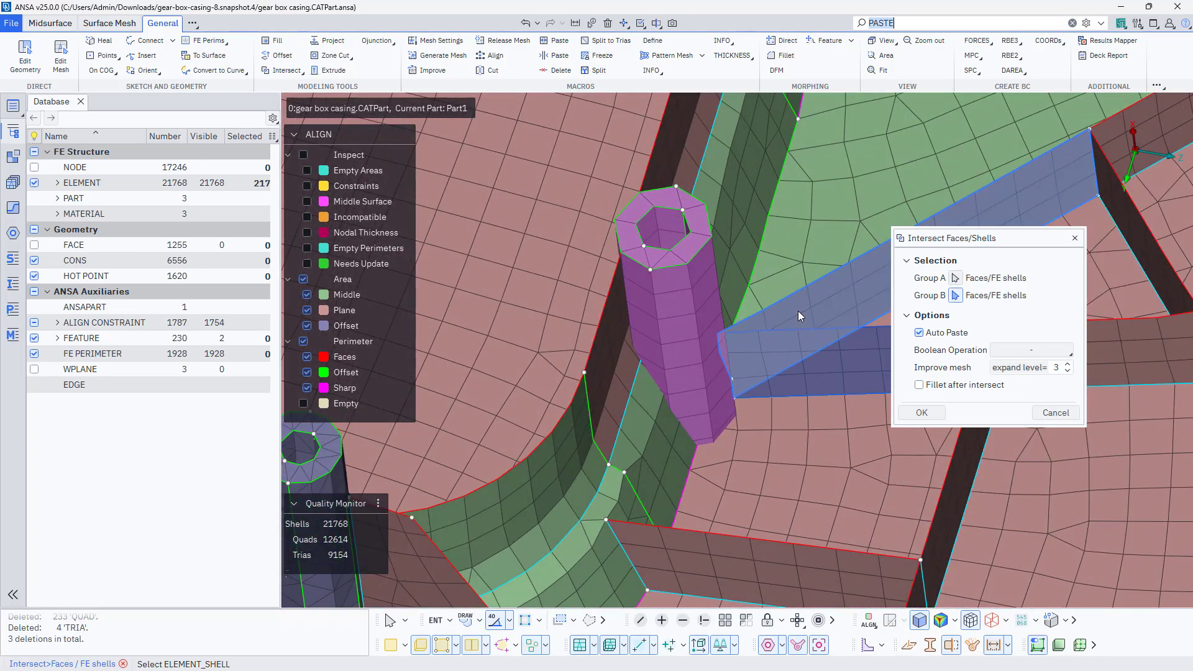
{"action": "left_click", "coordinate": [799, 311]}
{"action": "left_click", "coordinate": [883, 324]}
{"action": "left_click", "coordinate": [797, 438]}
{"action": "left_click", "coordinate": [745, 263]}
{"action": "left_click", "coordinate": [767, 264]}
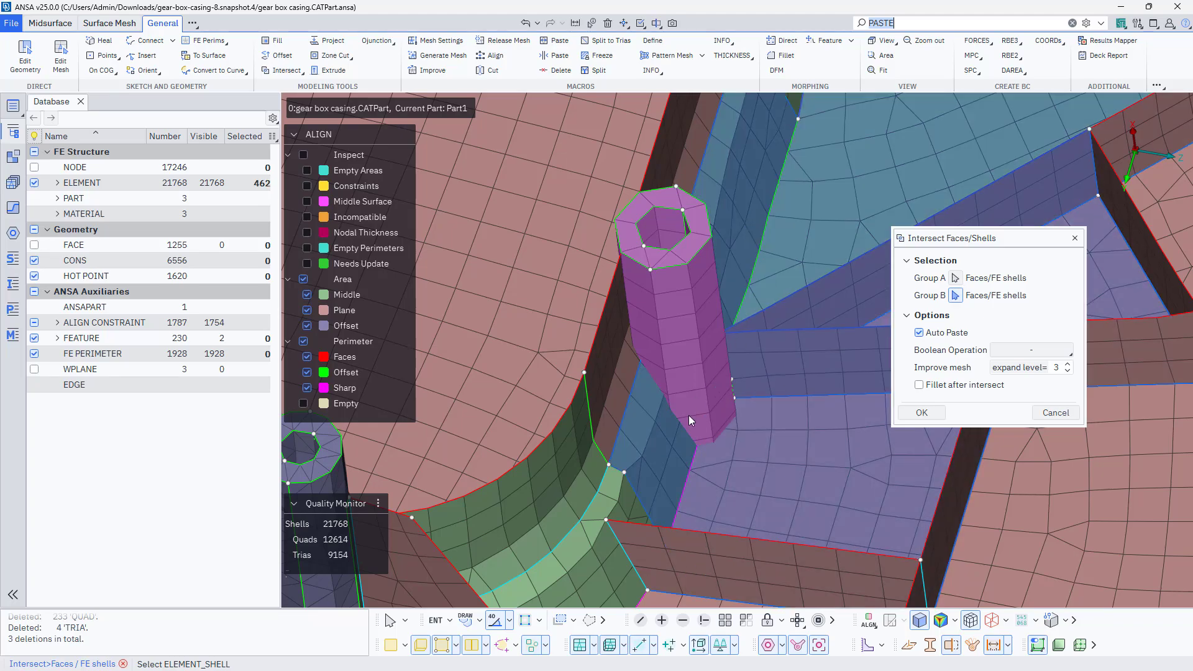
{"action": "left_click", "coordinate": [597, 363]}
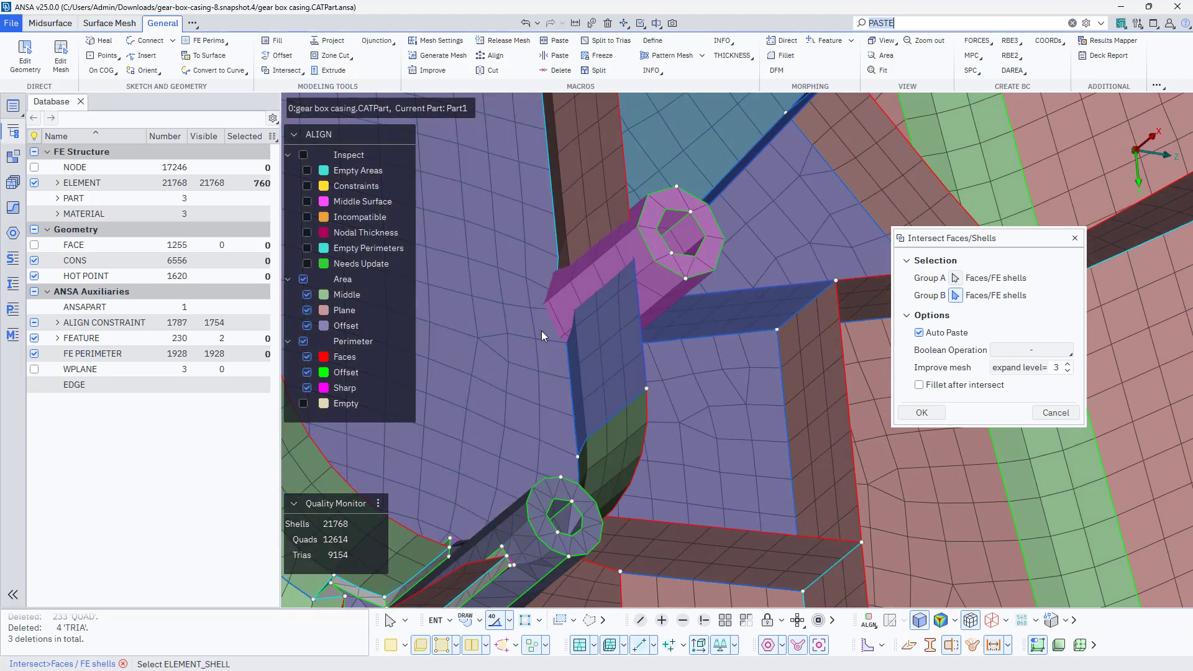
{"action": "left_click_drag", "start_coordinate": [542, 330], "coordinate": [620, 420], "text": "ctrl"}
{"action": "middle_click", "coordinate": [660, 443]}
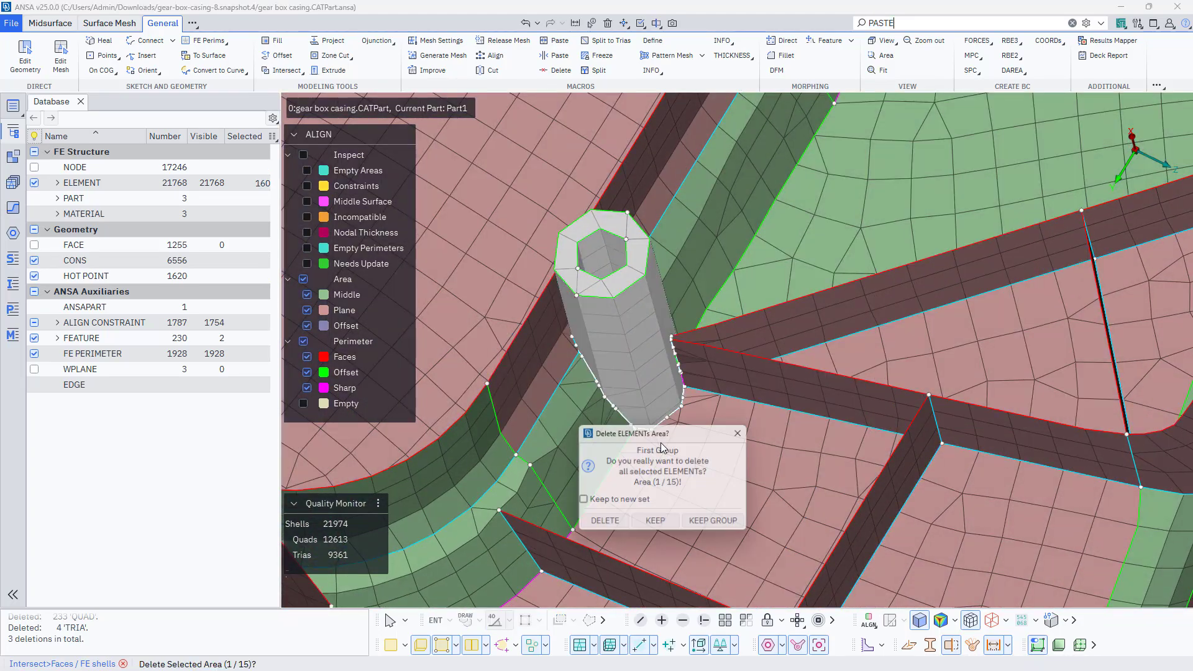
{"action": "left_click", "coordinate": [725, 524]}
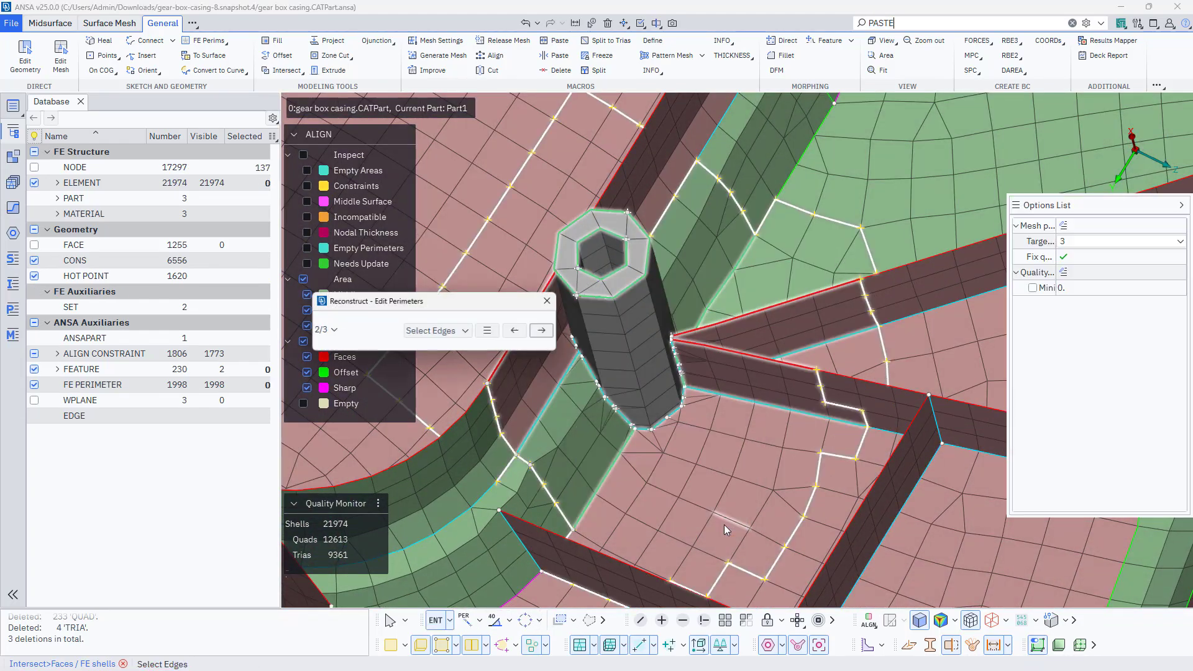
- Back out of the previewed mesh reconstruction around the boss and close the intersection without remeshing
{"action": "middle_click", "coordinate": [519, 354]}
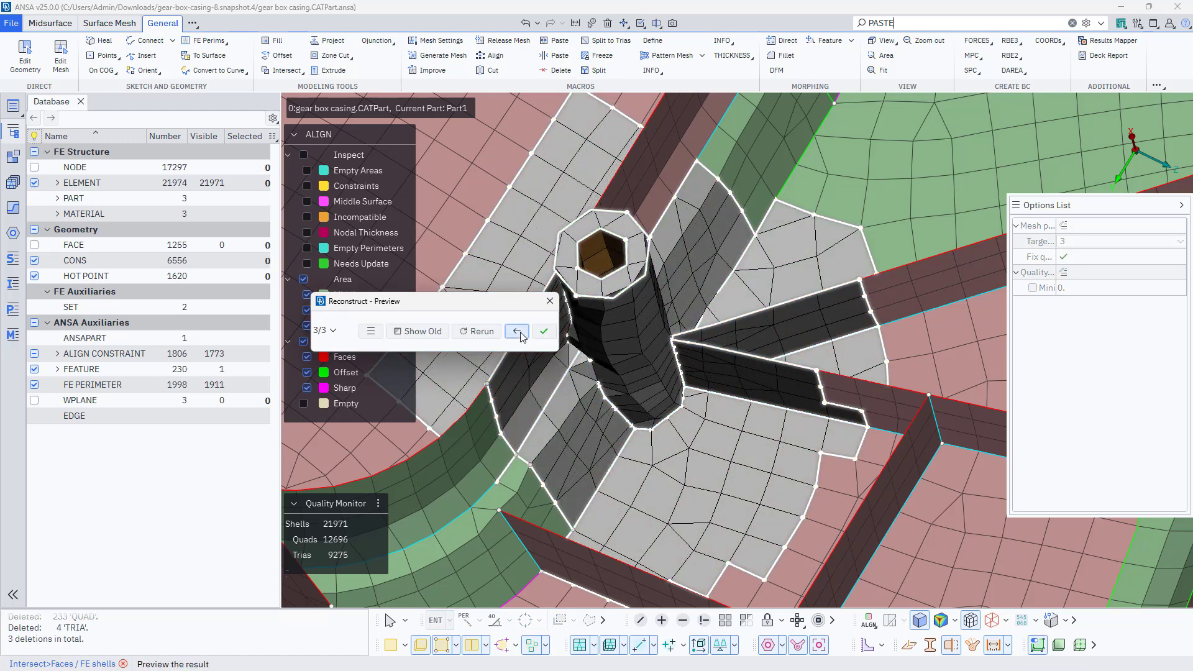
{"action": "left_click", "coordinate": [517, 331]}
{"action": "left_click", "coordinate": [521, 333]}
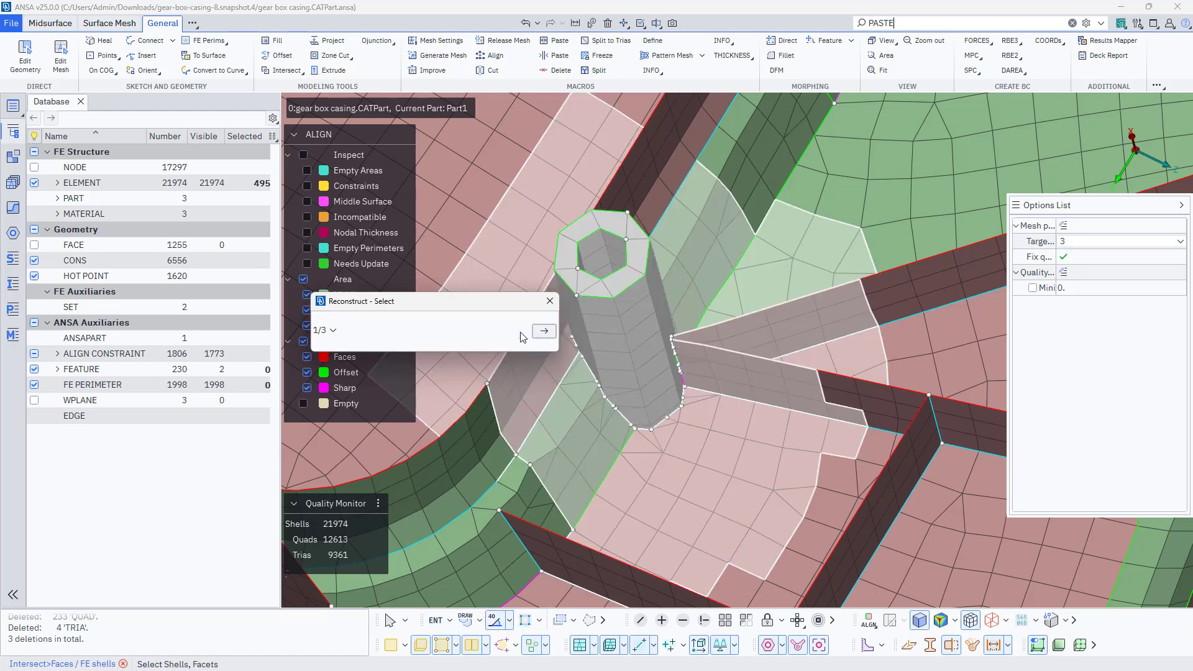
{"action": "left_click", "coordinate": [550, 301]}
{"action": "left_click", "coordinate": [1057, 410]}
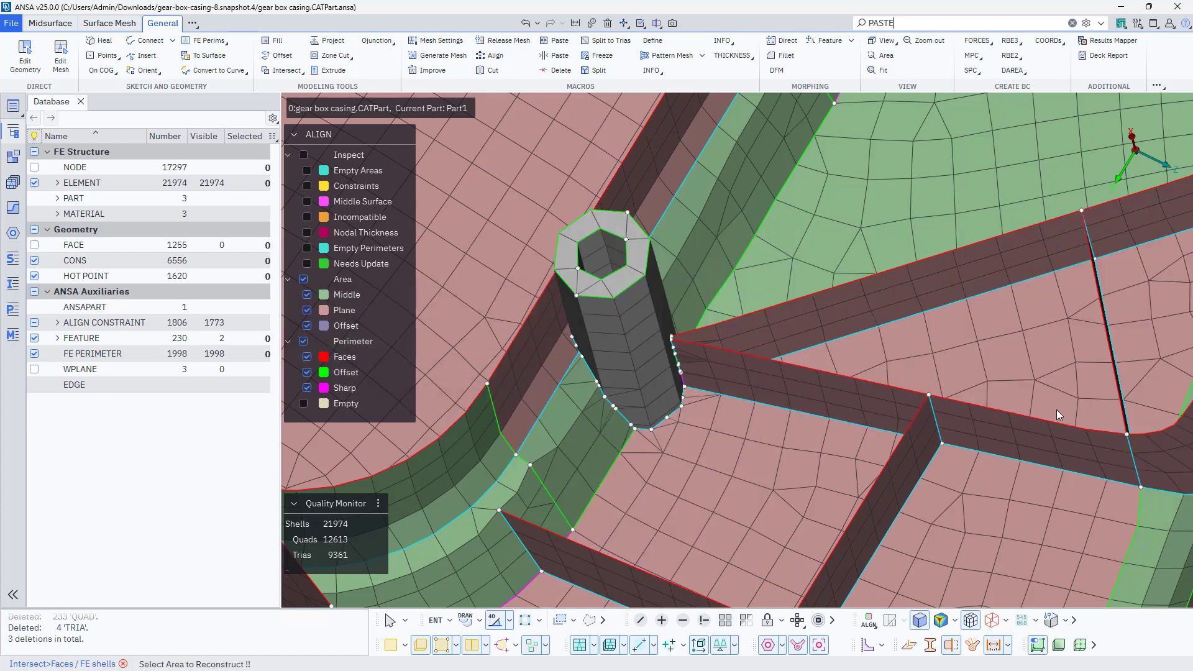
- Delete the surplus shells left where the boss intersects the surrounding walls and ribs
{"action": "left_click", "coordinate": [556, 70]}
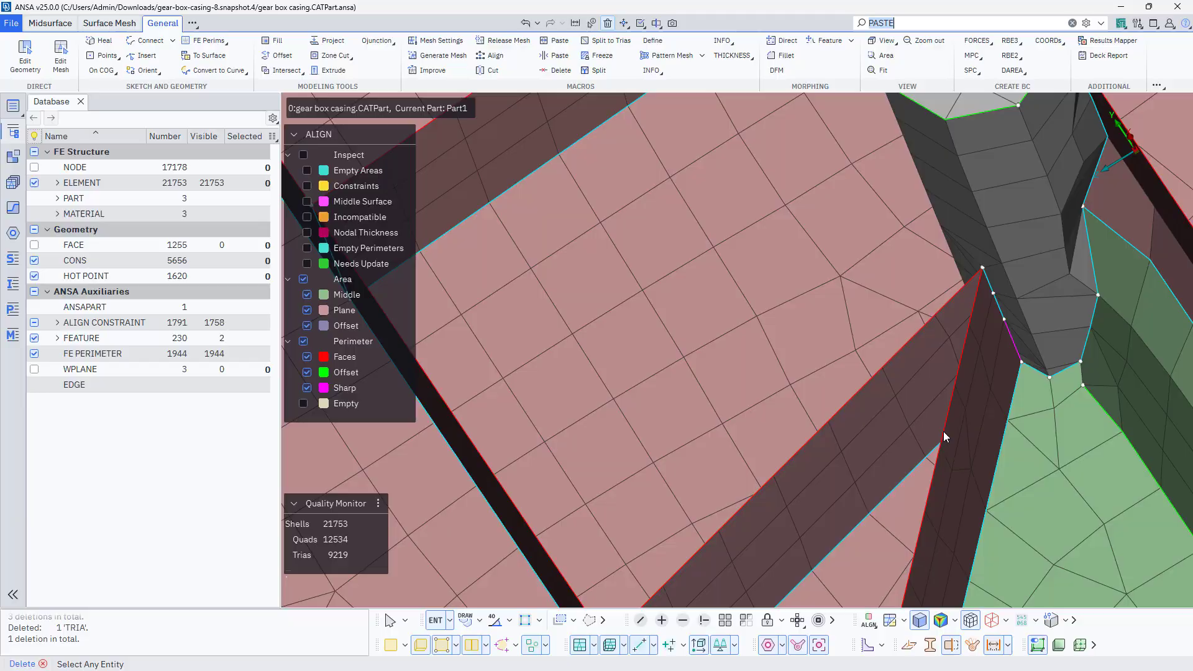
{"action": "scroll", "coordinate": [944, 431], "scroll_direction": "down", "scroll_amount": 6}
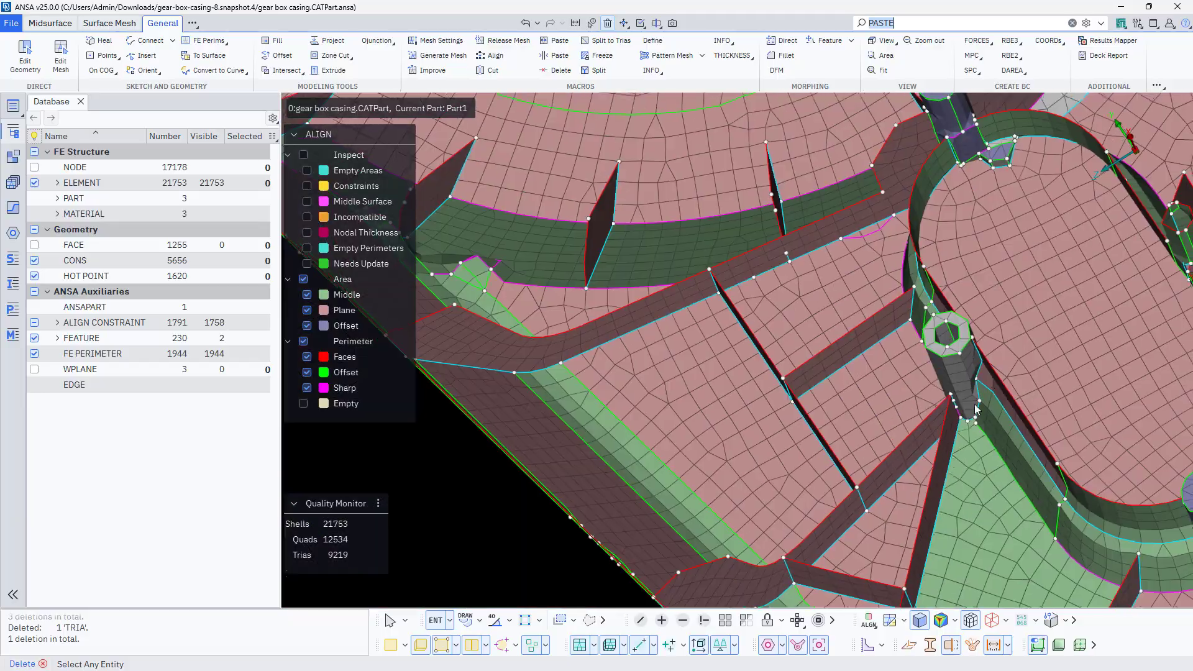
{"action": "middle_click_drag", "start_coordinate": [975, 404], "coordinate": [736, 530], "text": "ctrl"}
{"action": "left_click_drag", "start_coordinate": [736, 529], "coordinate": [606, 532], "text": "ctrl"}
{"action": "scroll", "coordinate": [754, 443], "scroll_direction": "up", "scroll_amount": 3}
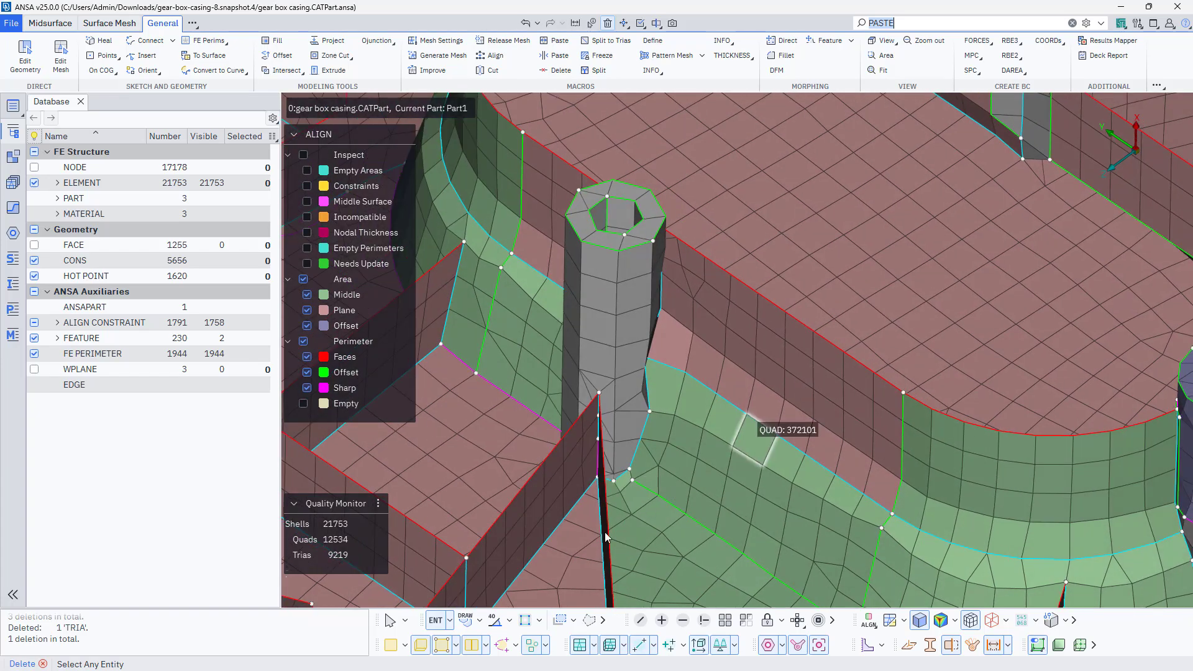
- Show the geometry faces to compare the rebuilt boss with the solid, and hide them again
{"action": "left_click", "coordinate": [398, 647]}
{"action": "left_click", "coordinate": [399, 646]}
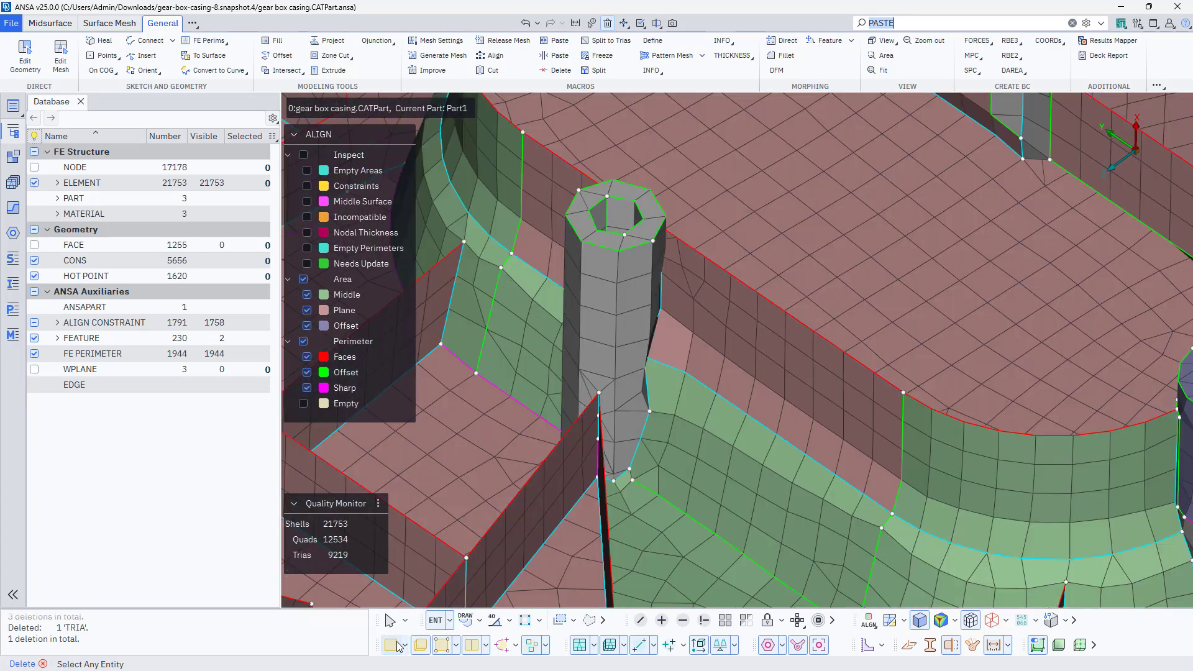
{"action": "left_click", "coordinate": [398, 646]}
{"action": "left_click", "coordinate": [398, 647]}
{"action": "left_click", "coordinate": [398, 647]}
{"action": "left_click_drag", "start_coordinate": [665, 471], "coordinate": [614, 486], "text": "ctrl"}
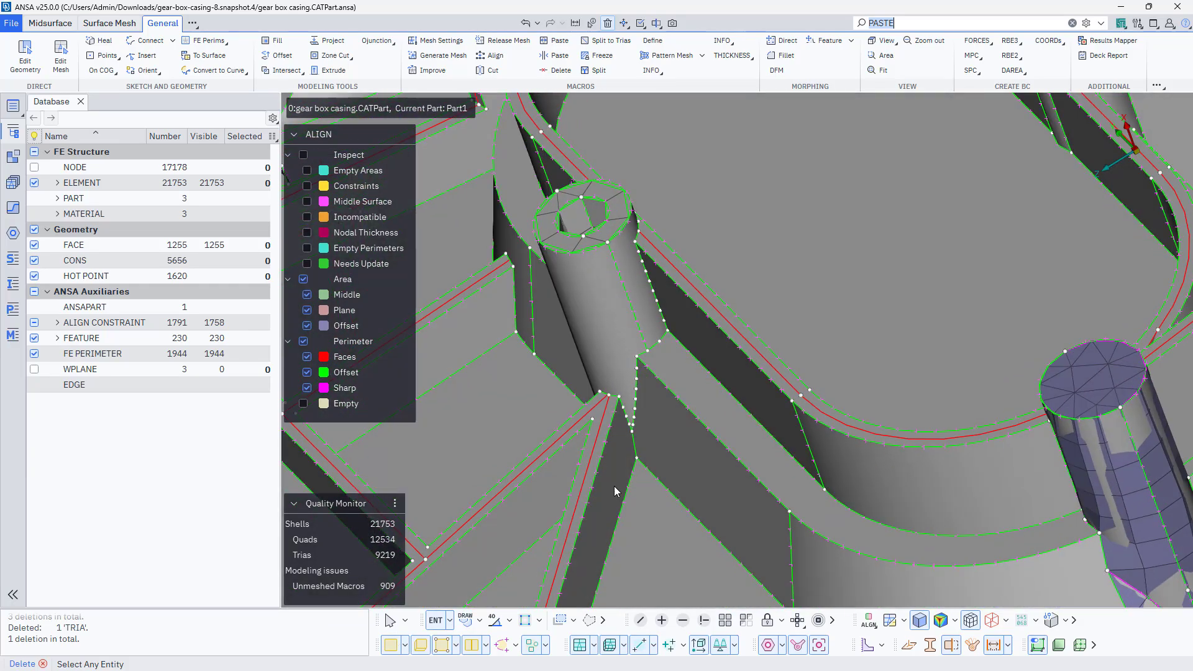
{"action": "left_click", "coordinate": [391, 646]}
- Inspect the casing's mesh from the rebuilt boss across the other bosses and ribs to the large round recess
{"action": "mouse_move", "coordinate": [714, 423]}
{"action": "left_mouse_down", "text": "ctrl"}
{"action": "mouse_move", "coordinate": [725, 490]}
{"action": "mouse_move", "coordinate": [685, 505]}
{"action": "mouse_move", "coordinate": [729, 495]}
{"action": "mouse_move", "coordinate": [789, 434]}
{"action": "mouse_move", "coordinate": [830, 450]}
{"action": "mouse_move", "coordinate": [763, 413]}
{"action": "mouse_move", "coordinate": [807, 406]}
{"action": "mouse_move", "coordinate": [769, 541]}
{"action": "mouse_move", "coordinate": [780, 495]}
{"action": "mouse_move", "coordinate": [851, 399]}
{"action": "left_mouse_up", "text": "ctrl"}
{"action": "scroll", "coordinate": [817, 424], "scroll_direction": "down", "scroll_amount": 5}
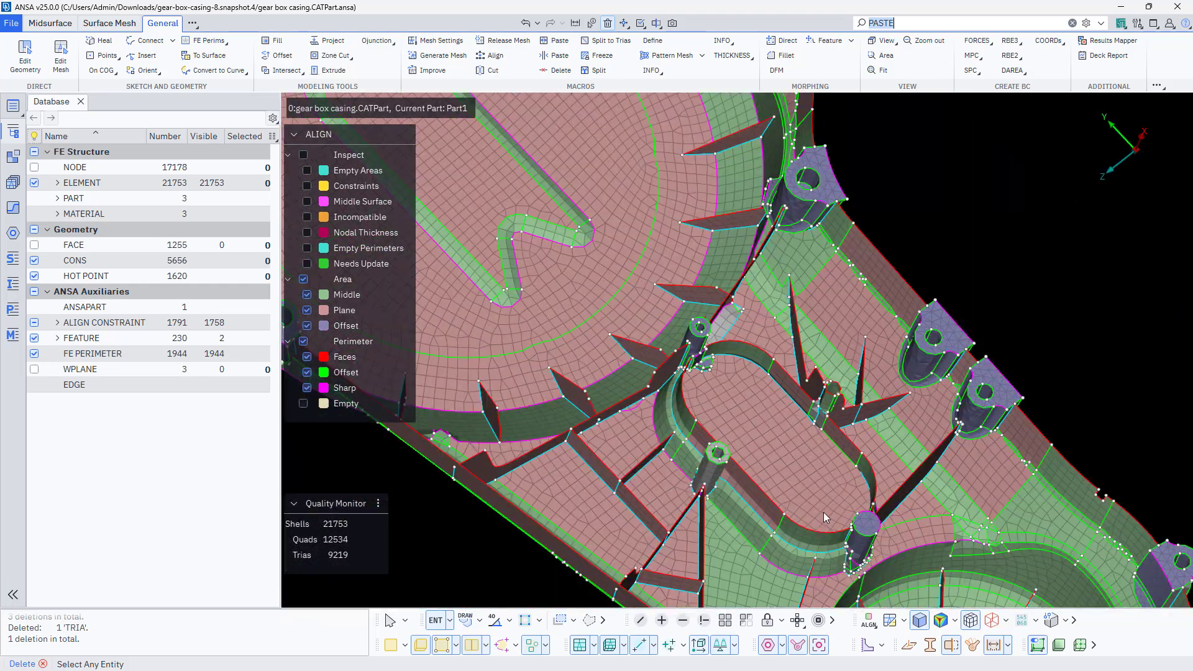
{"action": "left_click_drag", "start_coordinate": [826, 516], "coordinate": [762, 428], "text": "ctrl"}
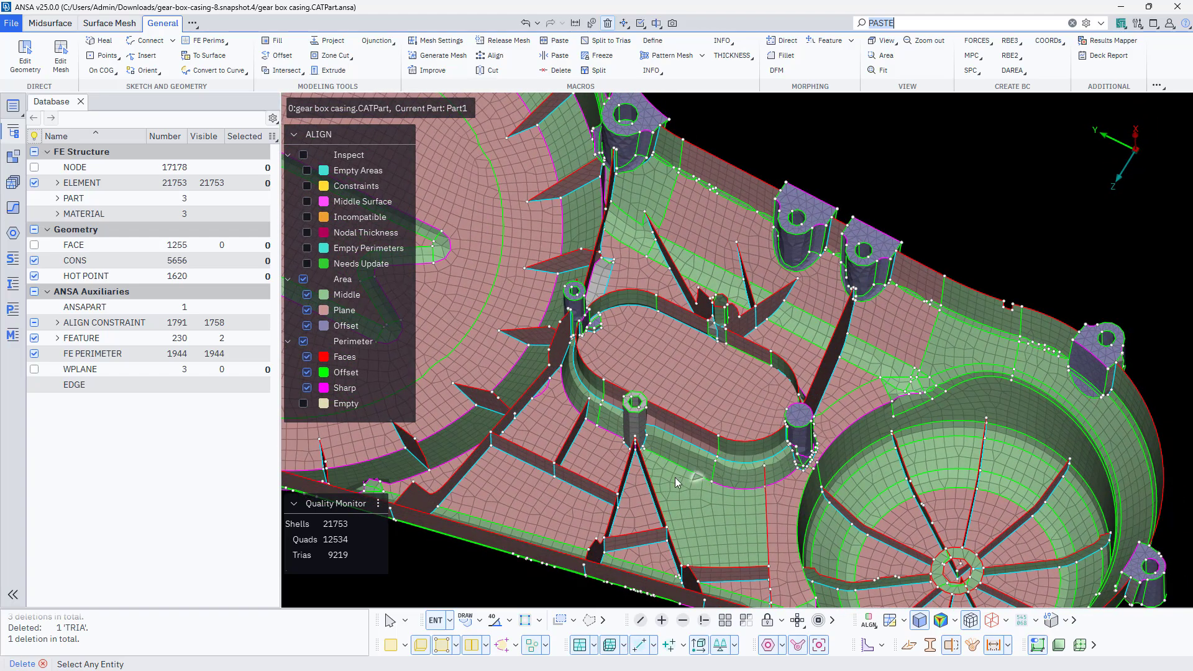
{"action": "middle_click_drag", "start_coordinate": [667, 479], "coordinate": [726, 488], "text": "ctrl"}
{"action": "middle_click_drag", "start_coordinate": [574, 455], "coordinate": [955, 553], "text": "ctrl"}
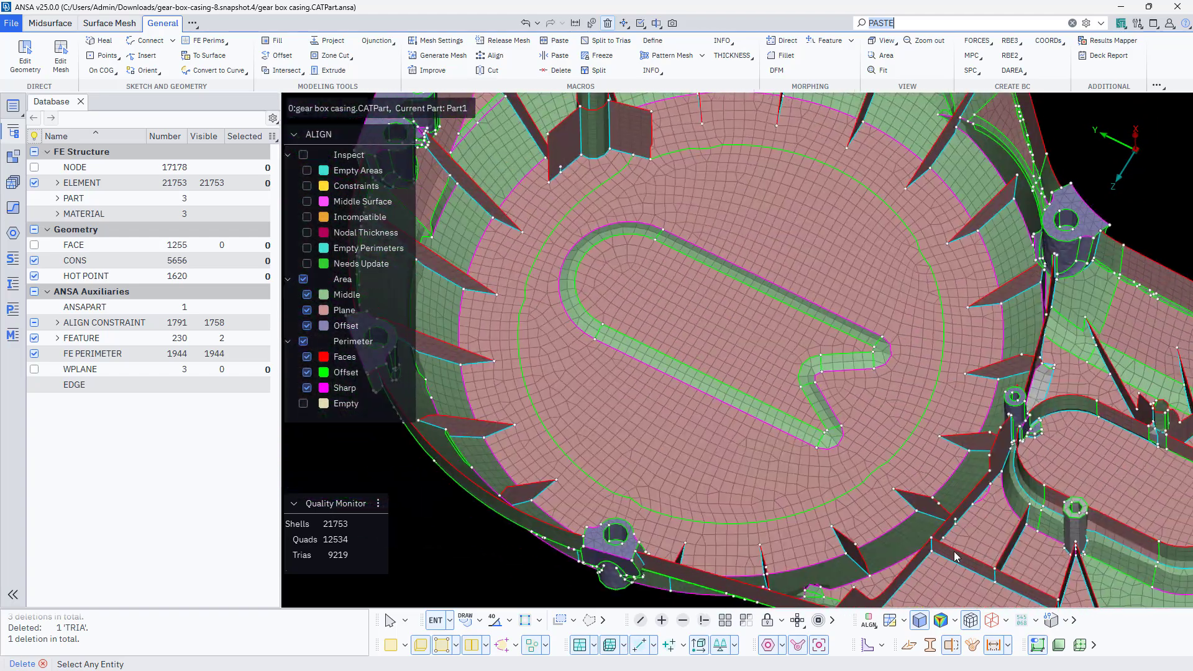
{"action": "scroll", "coordinate": [802, 449], "scroll_direction": "down", "scroll_amount": 5}
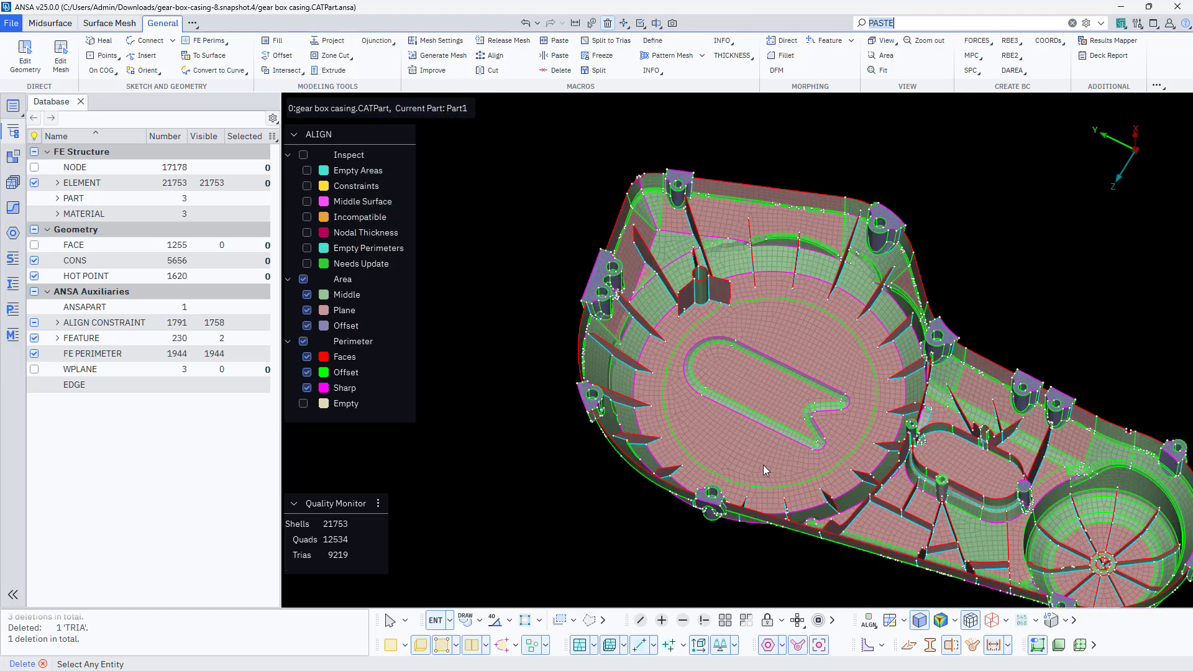
{"action": "left_click_drag", "start_coordinate": [764, 465], "coordinate": [763, 435], "text": "ctrl"}
{"action": "middle_click_drag", "start_coordinate": [825, 449], "coordinate": [656, 437], "text": "ctrl"}
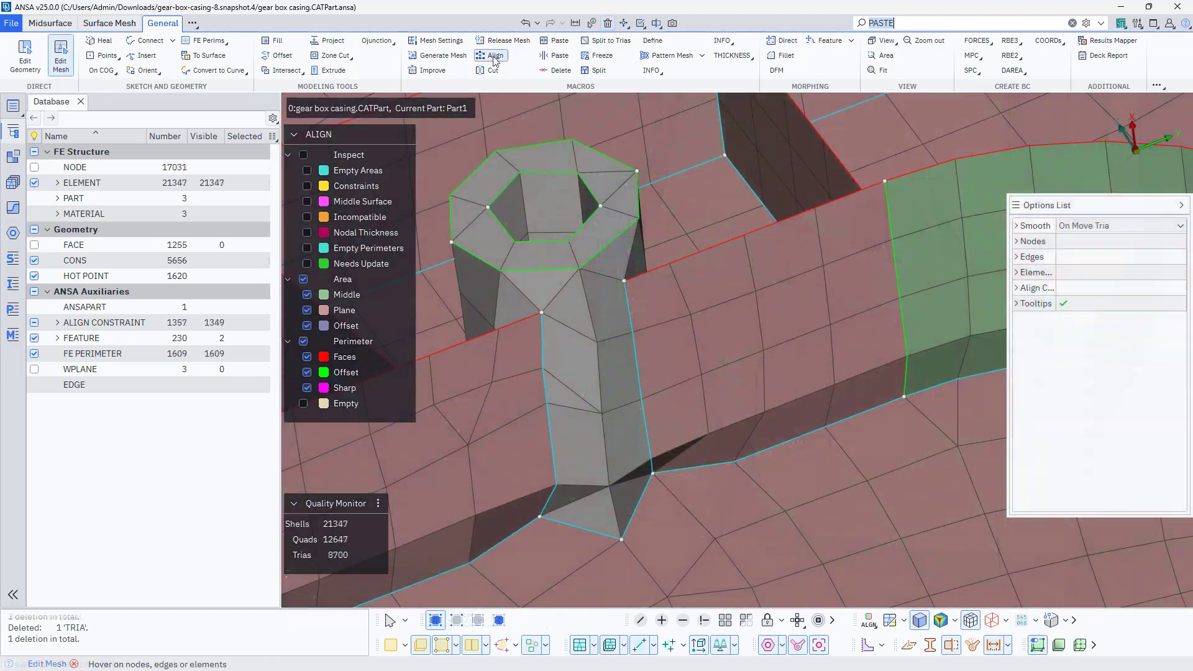
- Align the column of nodes where the wall meets one side of the rebuilt boss
{"action": "left_click", "coordinate": [492, 57]}
{"action": "left_click", "coordinate": [647, 360]}
{"action": "left_click_drag", "start_coordinate": [647, 359], "coordinate": [640, 343], "text": "ctrl"}
{"action": "left_click", "coordinate": [631, 292]}
{"action": "left_click", "coordinate": [635, 342]}
{"action": "left_click", "coordinate": [639, 403]}
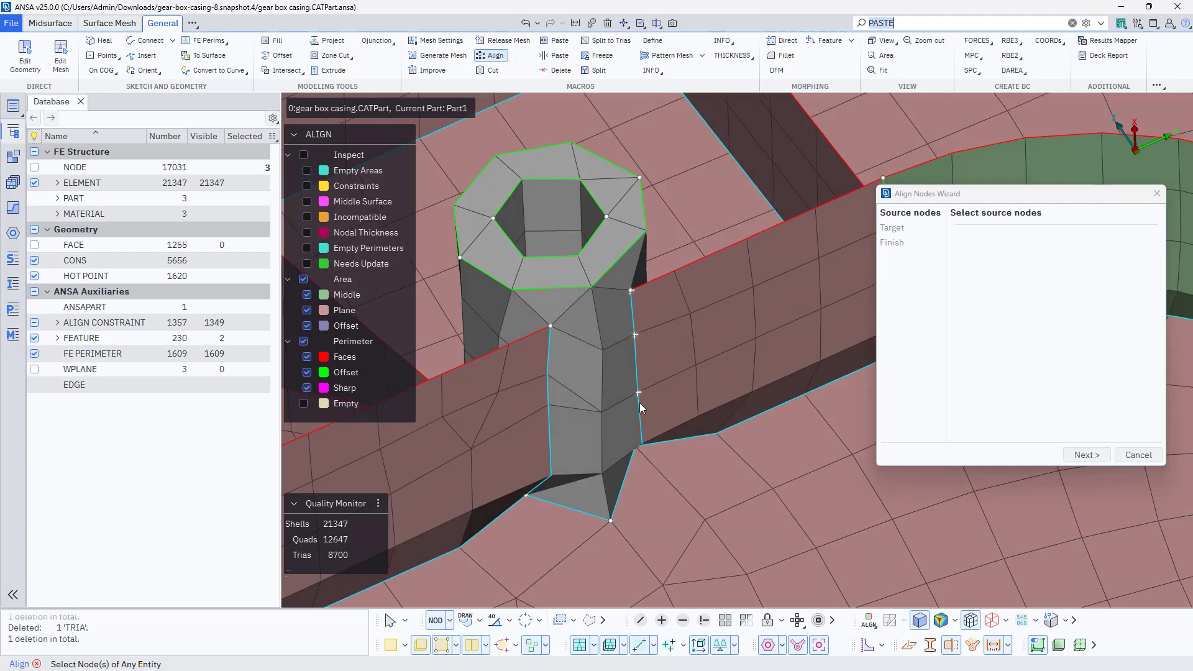
{"action": "left_click", "coordinate": [651, 459]}
{"action": "left_click_drag", "start_coordinate": [640, 403], "coordinate": [586, 311], "text": "ctrl"}
{"action": "left_click", "coordinate": [667, 478]}
{"action": "middle_click", "coordinate": [665, 477]}
{"action": "middle_click", "coordinate": [636, 399]}
- Align the boss's next vertical node column between its top and bottom nodes
{"action": "left_click", "coordinate": [602, 482]}
{"action": "left_click_drag", "start_coordinate": [603, 482], "coordinate": [610, 529], "text": "ctrl"}
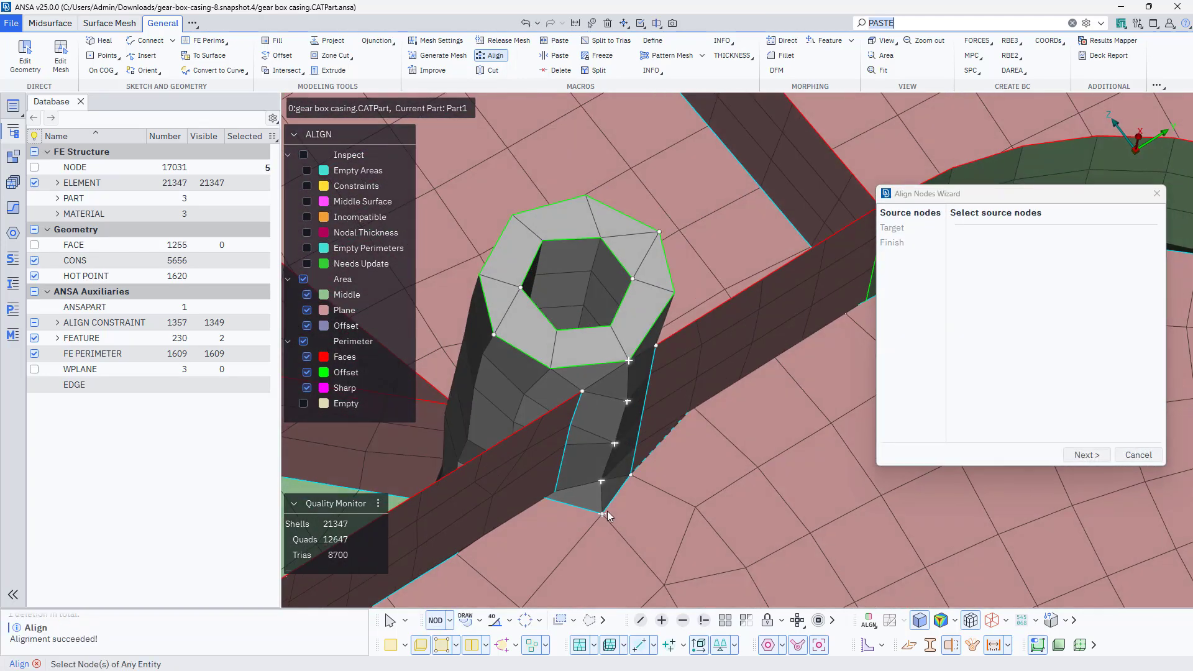
{"action": "left_click", "coordinate": [604, 512]}
{"action": "middle_click", "coordinate": [606, 510]}
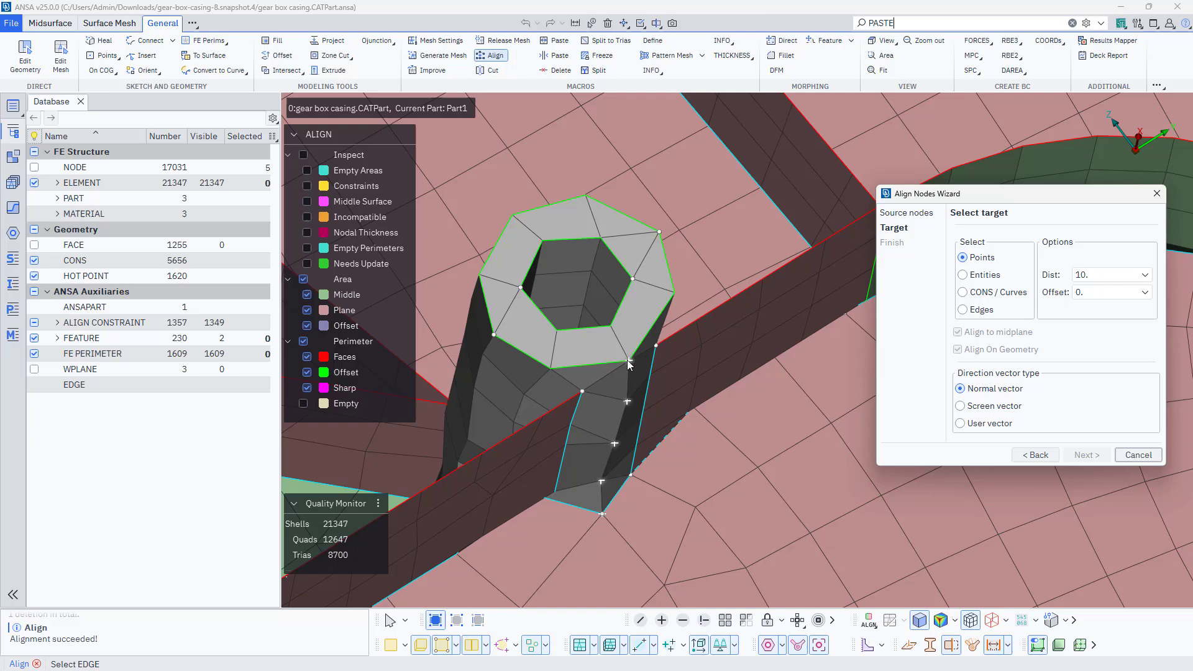
{"action": "middle_click", "coordinate": [608, 478]}
- Align the nodes along the boss's opposite junction with the wall, from the wall's upper edge down to the lower target point
{"action": "left_click_drag", "start_coordinate": [556, 412], "coordinate": [567, 447], "text": "ctrl"}
{"action": "left_click", "coordinate": [567, 446]}
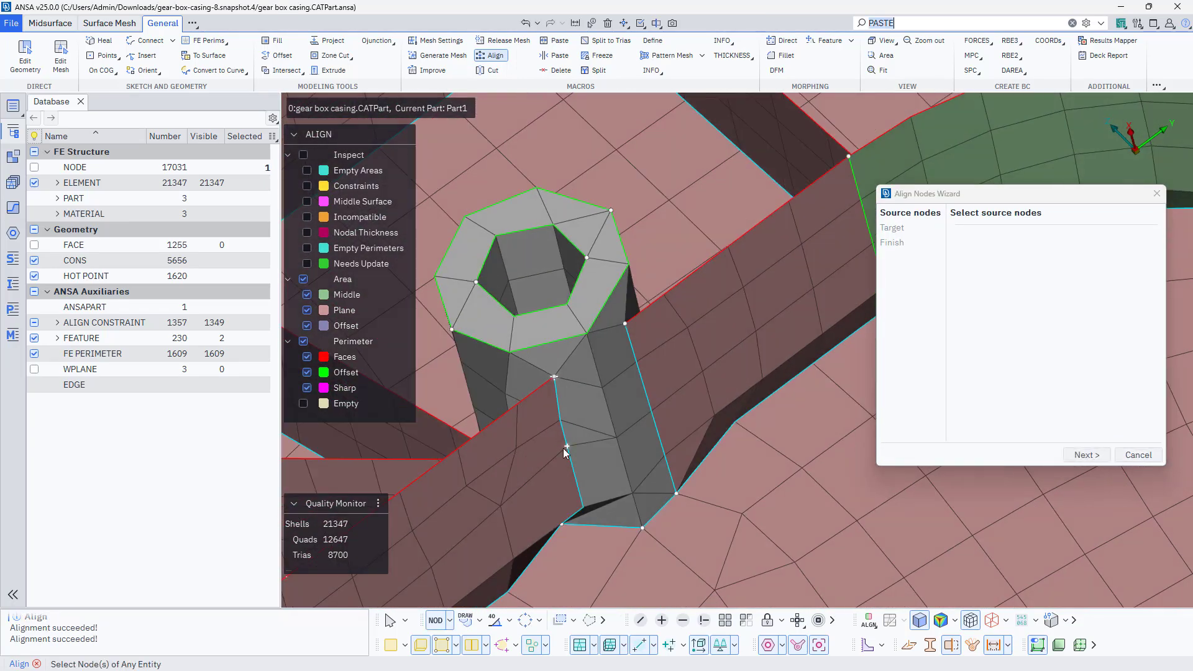
{"action": "left_click", "coordinate": [583, 506]}
{"action": "left_click_drag", "start_coordinate": [583, 506], "coordinate": [606, 480], "text": "ctrl"}
{"action": "middle_click", "coordinate": [606, 480]}
{"action": "left_click", "coordinate": [608, 474]}
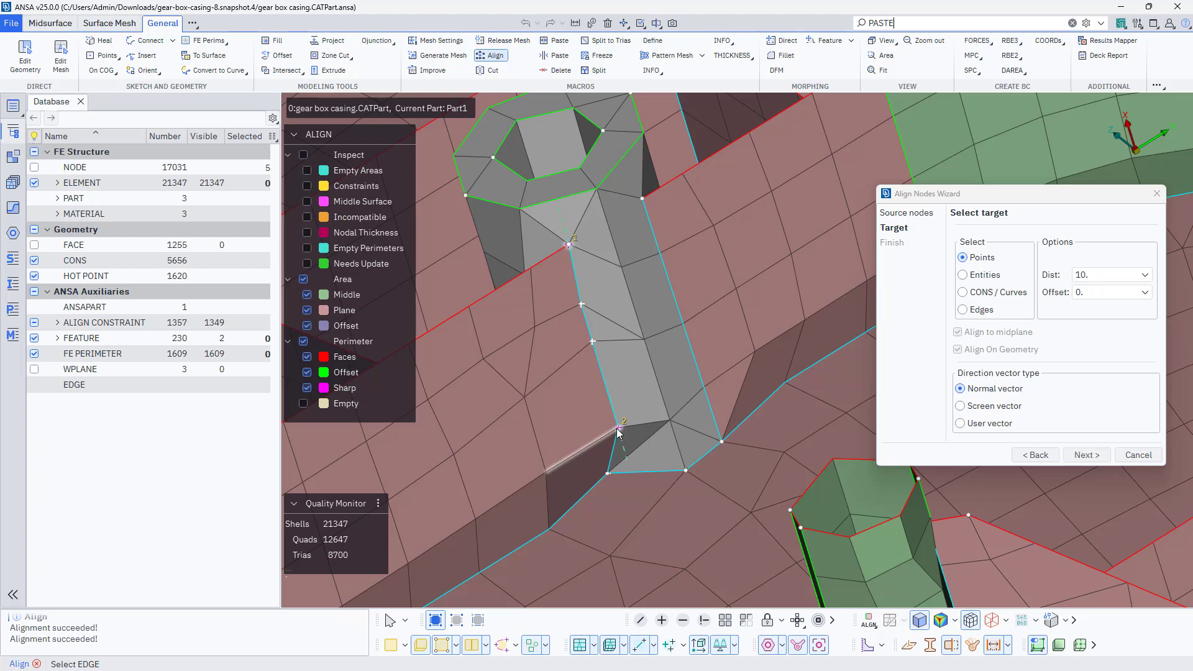
{"action": "middle_click", "coordinate": [607, 473]}
- Align another vertical row of nodes on the boss's side, using two points on that row as target
{"action": "left_click_drag", "start_coordinate": [591, 470], "coordinate": [708, 491], "text": "ctrl"}
{"action": "left_click_drag", "start_coordinate": [795, 363], "coordinate": [781, 293], "text": "ctrl"}
{"action": "left_click", "coordinate": [727, 386]}
{"action": "left_click", "coordinate": [684, 399]}
{"action": "left_click", "coordinate": [632, 423]}
{"action": "middle_click", "coordinate": [633, 424]}
{"action": "left_click", "coordinate": [788, 368]}
{"action": "left_click", "coordinate": [677, 393]}
{"action": "middle_click", "coordinate": [678, 392]}
- Align the node row running from the boss's rim to its base, using the two end nodes as target
{"action": "left_click", "coordinate": [599, 376]}
{"action": "left_click", "coordinate": [572, 399]}
{"action": "left_click", "coordinate": [542, 432]}
{"action": "middle_click", "coordinate": [542, 431]}
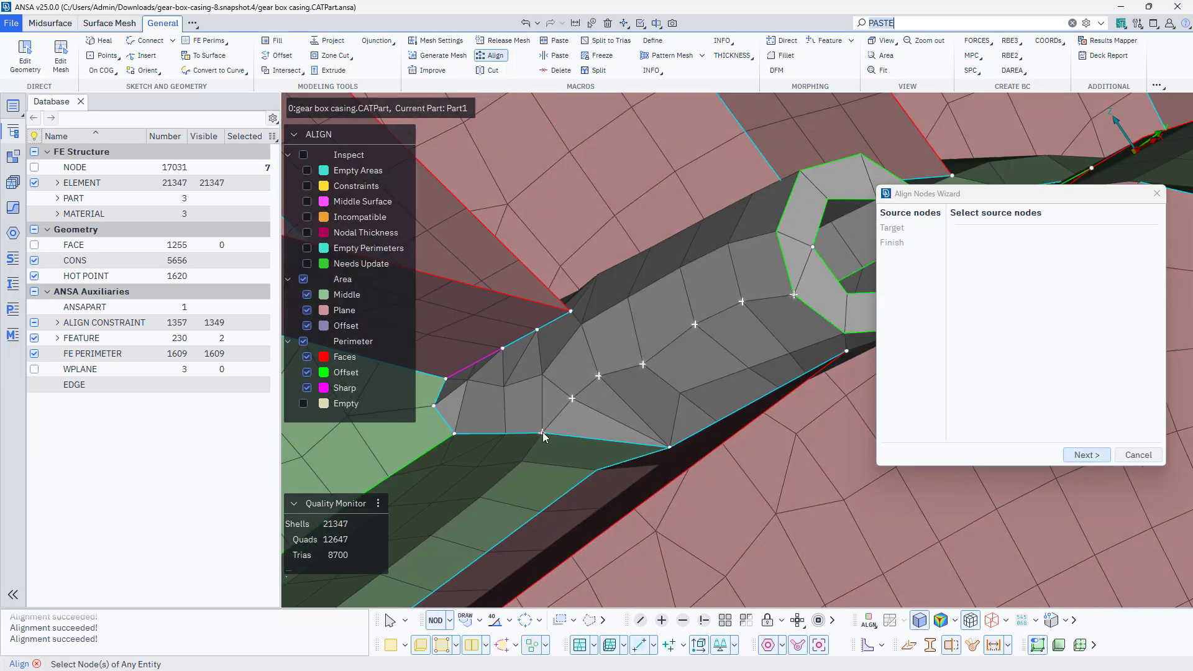
{"action": "left_click", "coordinate": [542, 431]}
{"action": "left_click", "coordinate": [793, 295]}
{"action": "middle_click", "coordinate": [792, 295]}
{"action": "key", "text": "Escape"}
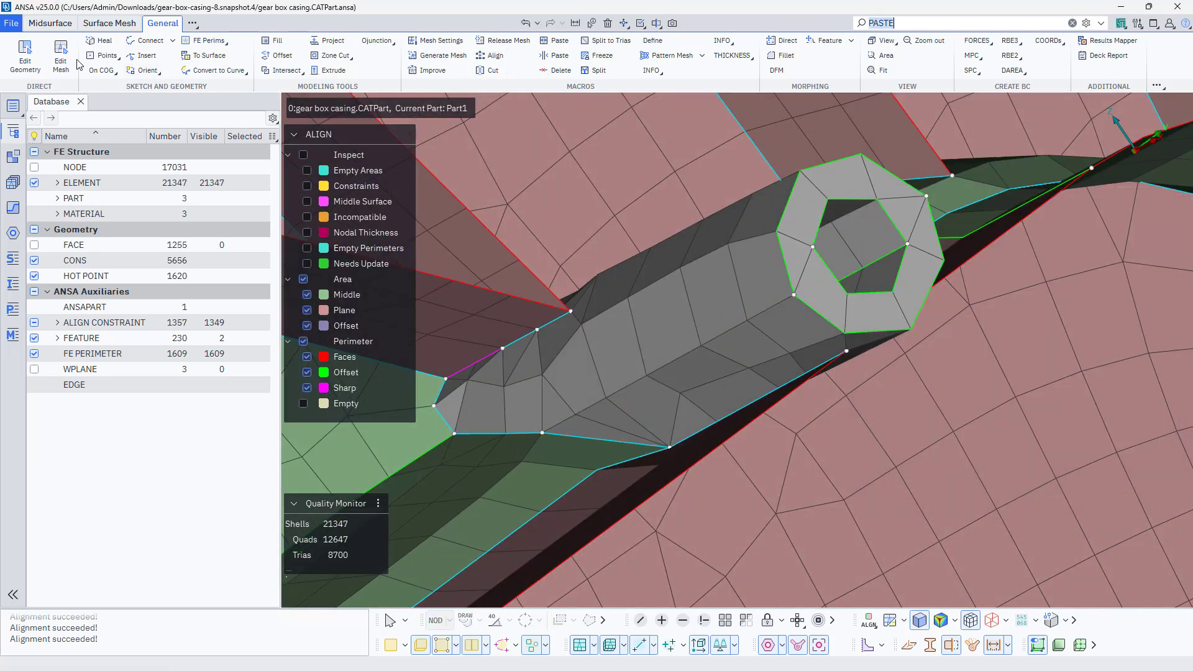
- Split and tidy the elements where the lower part of the boss meets the adjoining wall
{"action": "middle_click", "coordinate": [603, 441]}
{"action": "scroll", "coordinate": [609, 451], "scroll_direction": "up", "scroll_amount": 3}
{"action": "left_click_drag", "start_coordinate": [601, 430], "coordinate": [571, 426], "text": "ctrl"}
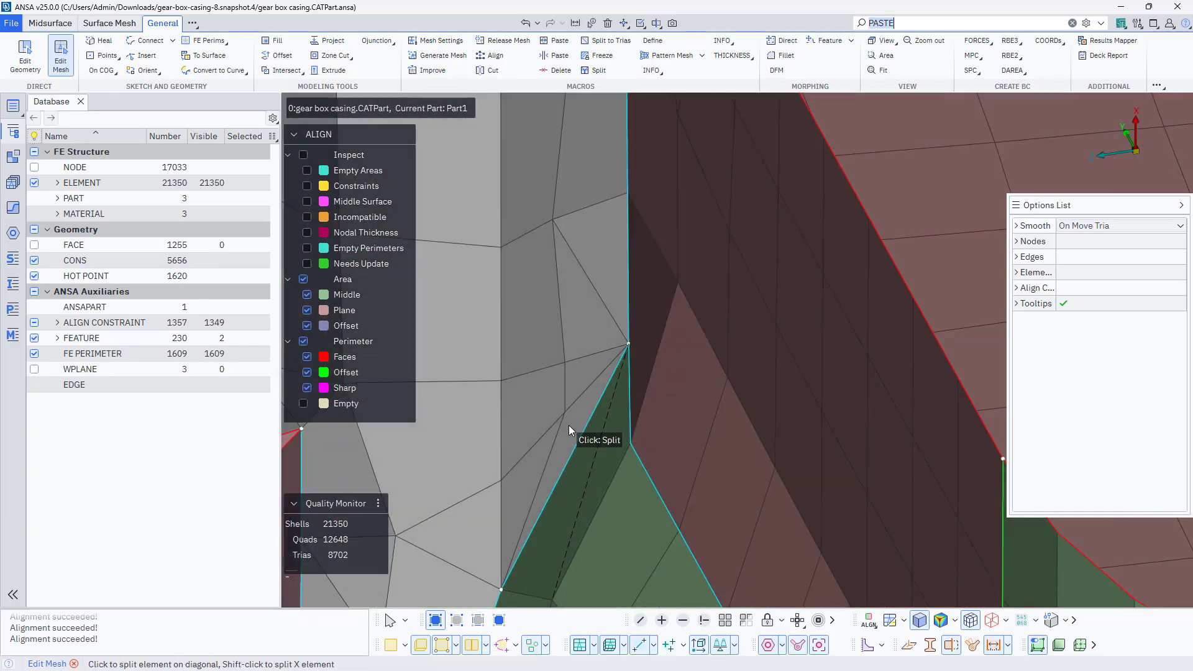
{"action": "left_click", "coordinate": [581, 411]}
{"action": "scroll", "coordinate": [578, 401], "scroll_direction": "down", "scroll_amount": 5}
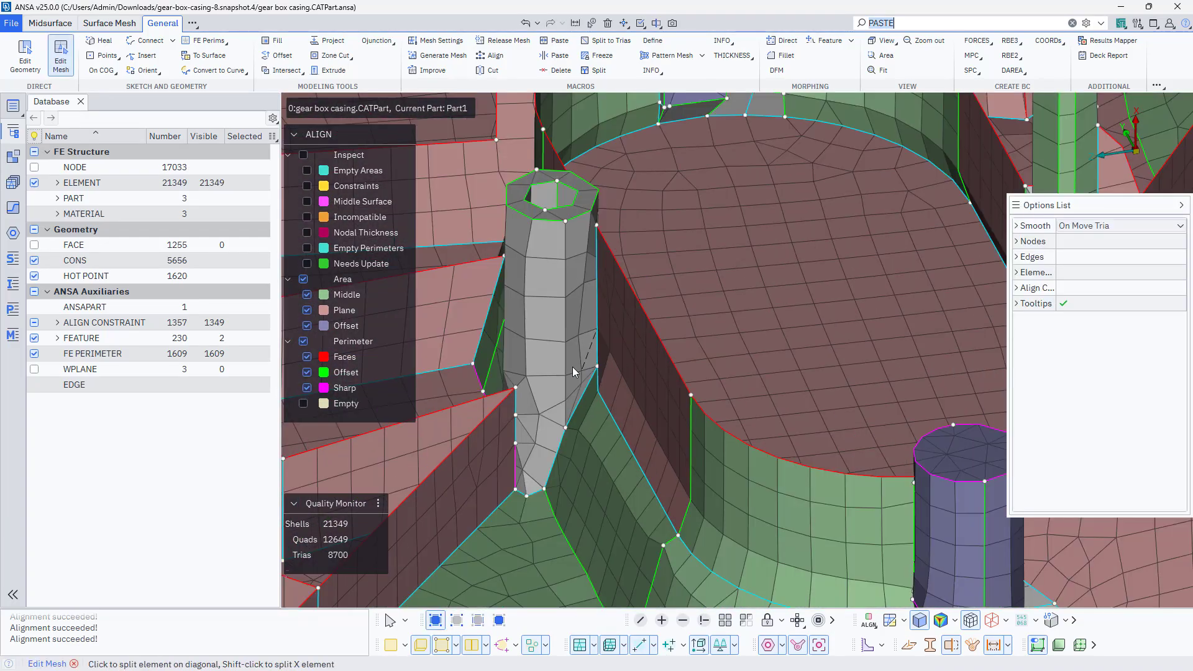
{"action": "left_click_drag", "start_coordinate": [572, 366], "coordinate": [547, 407], "text": "ctrl"}
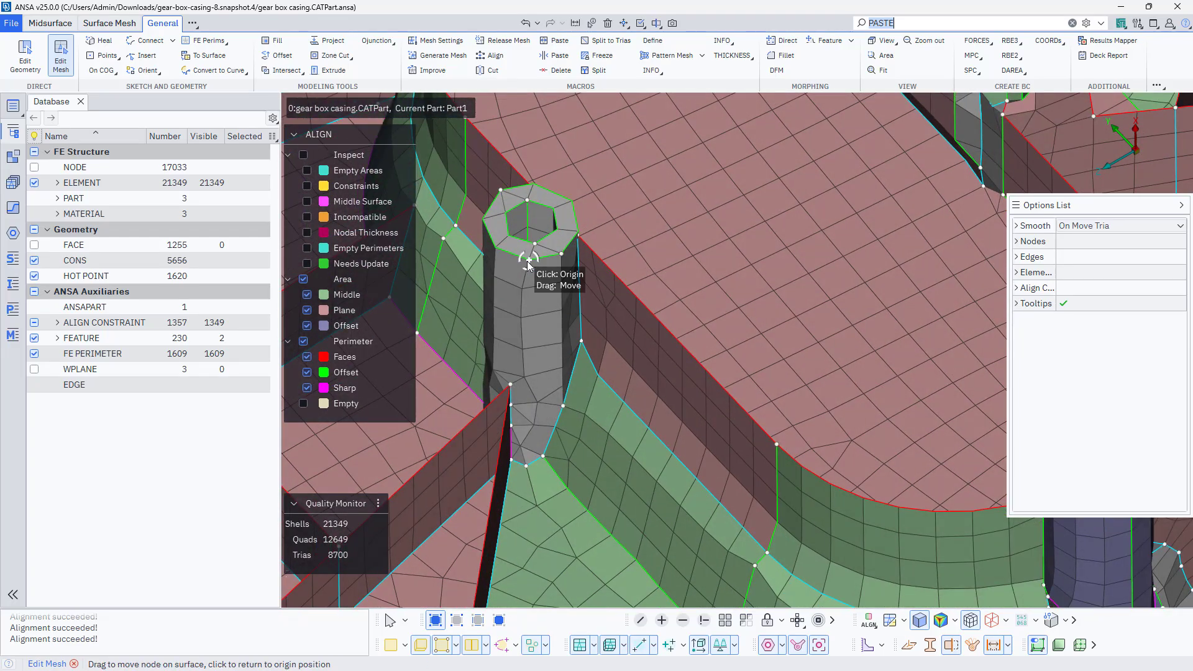
- Align the full-height node column on the boss's far side to the line through two of its upper nodes
{"action": "key", "text": "a"}
{"action": "left_click_drag", "start_coordinate": [527, 258], "coordinate": [522, 445]}
{"action": "left_click", "coordinate": [526, 466]}
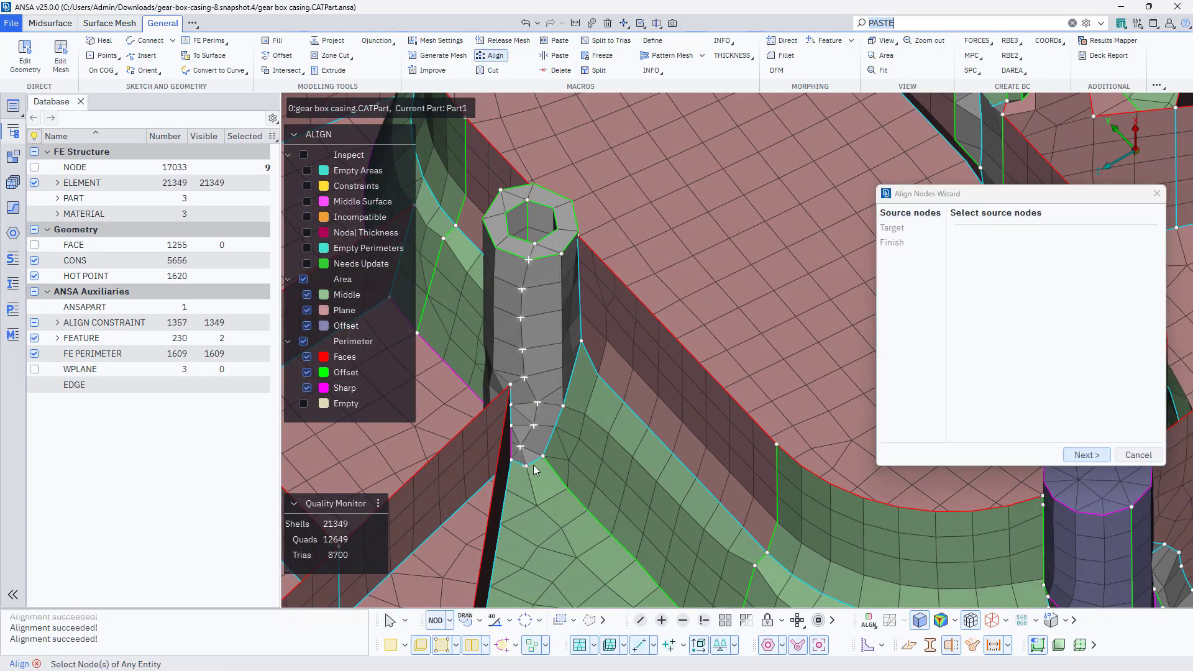
{"action": "middle_click", "coordinate": [527, 465]}
{"action": "left_click", "coordinate": [522, 292]}
{"action": "left_click", "coordinate": [521, 319]}
{"action": "middle_click", "coordinate": [521, 319]}
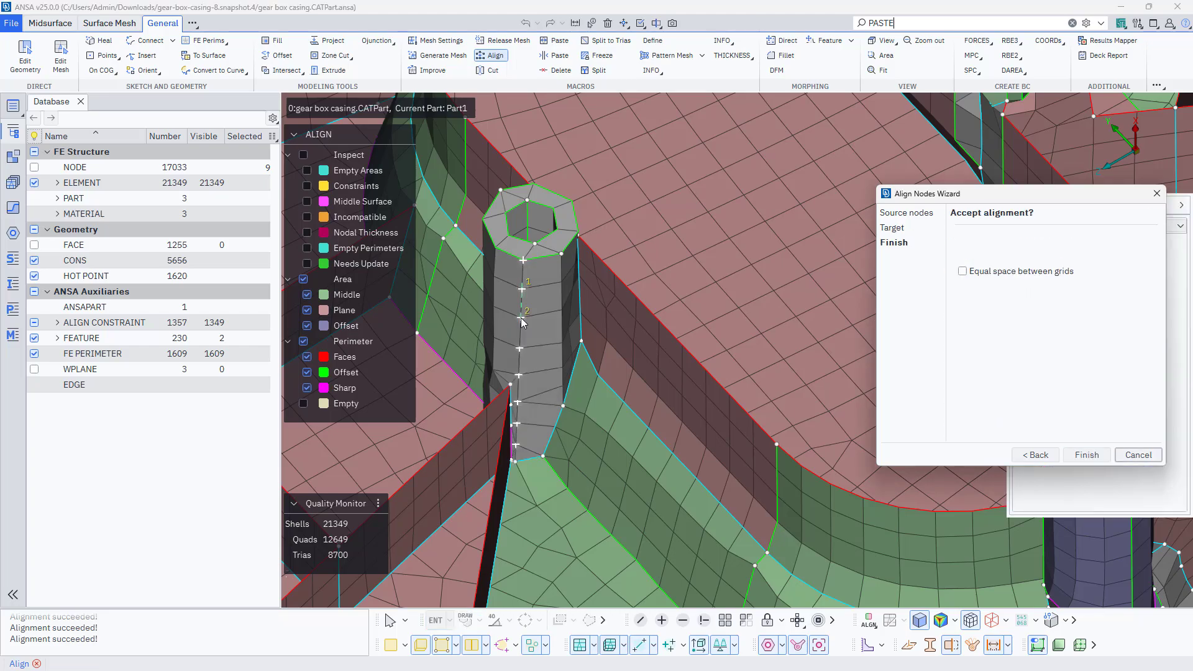
{"action": "middle_click", "coordinate": [521, 320]}
- Align the neighbouring full-height node column on the boss to the line through its two uppermost nodes
{"action": "mouse_move", "coordinate": [521, 320]}
{"action": "left_mouse_down", "text": "ctrl"}
{"action": "mouse_move", "coordinate": [519, 363]}
{"action": "mouse_move", "coordinate": [565, 335]}
{"action": "mouse_move", "coordinate": [531, 320]}
{"action": "left_mouse_up", "text": "ctrl"}
{"action": "left_click_drag", "start_coordinate": [491, 278], "coordinate": [485, 458]}
{"action": "middle_click", "coordinate": [486, 459]}
{"action": "left_click", "coordinate": [491, 279]}
{"action": "left_click", "coordinate": [489, 304]}
{"action": "middle_click", "coordinate": [489, 305]}
{"action": "middle_click", "coordinate": [489, 305]}
- Align the boss's next node column between its rim node and its base node
{"action": "left_click_drag", "start_coordinate": [490, 306], "coordinate": [553, 457], "text": "ctrl"}
{"action": "middle_click", "coordinate": [553, 458]}
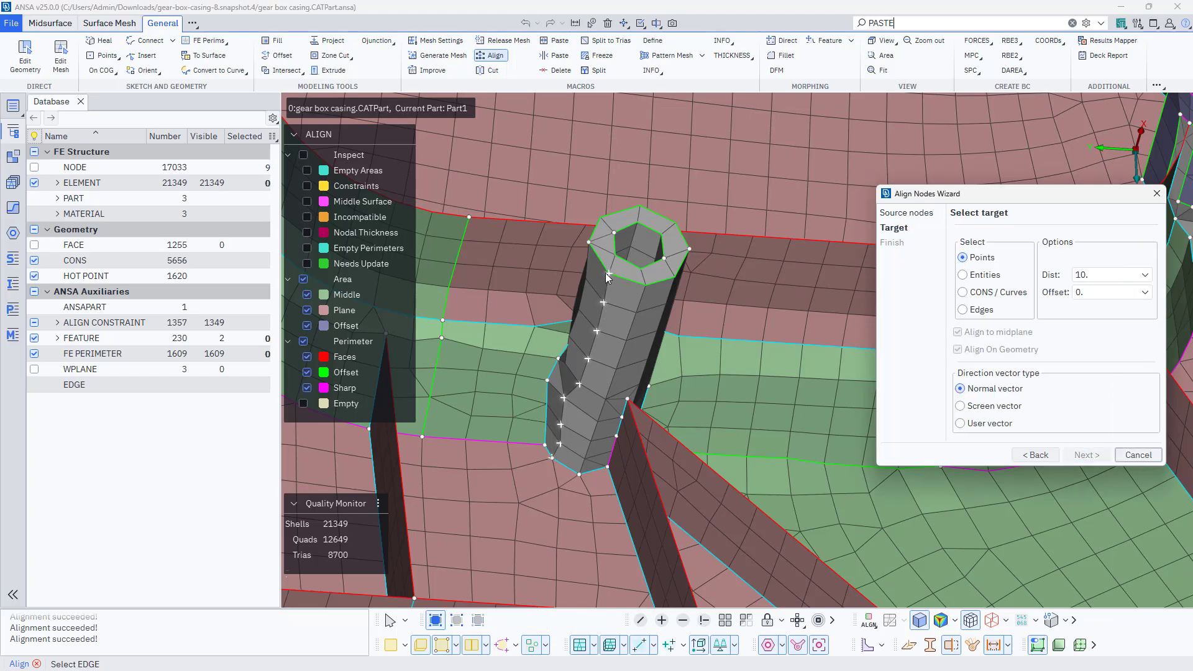
{"action": "left_click", "coordinate": [608, 274]}
{"action": "left_click_drag", "start_coordinate": [606, 274], "coordinate": [615, 457], "text": "ctrl"}
{"action": "scroll", "coordinate": [572, 440], "scroll_direction": "up", "scroll_amount": 5}
{"action": "left_click", "coordinate": [588, 463]}
{"action": "middle_click", "coordinate": [588, 463]}
{"action": "middle_click", "coordinate": [588, 463]}
- Align the remaining uneven node column on the boss, ending the target line at its rim node
{"action": "scroll", "coordinate": [588, 462], "scroll_direction": "down", "scroll_amount": 3}
{"action": "mouse_move", "coordinate": [609, 192]}
{"action": "left_mouse_down"}
{"action": "mouse_move", "coordinate": [593, 337]}
{"action": "mouse_move", "coordinate": [570, 317]}
{"action": "mouse_move", "coordinate": [603, 422]}
{"action": "mouse_move", "coordinate": [588, 404]}
{"action": "left_mouse_up"}
{"action": "left_click", "coordinate": [592, 378]}
{"action": "middle_click", "coordinate": [560, 322]}
{"action": "left_click", "coordinate": [561, 320]}
{"action": "left_click", "coordinate": [609, 192]}
{"action": "middle_click", "coordinate": [609, 192]}
{"action": "middle_click", "coordinate": [609, 193]}
- Move nodes and clean up the small triangles where the boss's side meets the wall
{"action": "left_click", "coordinate": [68, 51]}
{"action": "left_click_drag", "start_coordinate": [614, 305], "coordinate": [636, 321]}
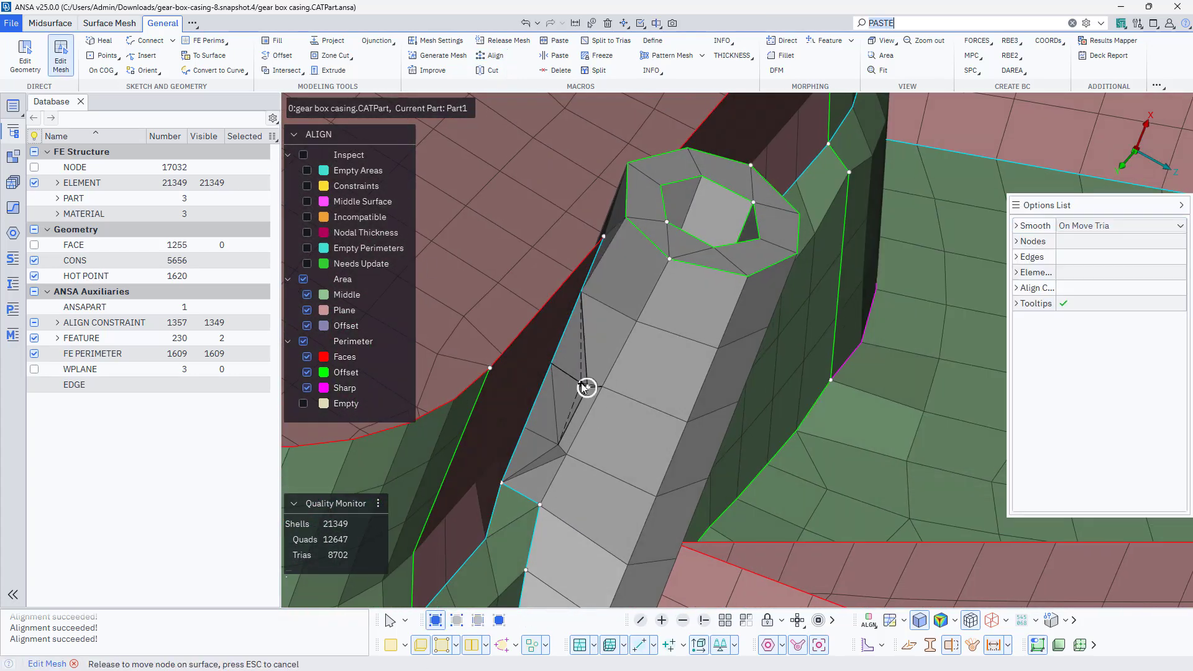
{"action": "left_click_drag", "start_coordinate": [588, 388], "coordinate": [603, 387]}
{"action": "left_click", "coordinate": [559, 410]}
{"action": "left_click_drag", "start_coordinate": [559, 445], "coordinate": [592, 367]}
{"action": "left_click", "coordinate": [537, 468]}
- Fill the small gap between the boss's upper side and the wall edge
{"action": "key", "text": "f"}
{"action": "left_click", "coordinate": [585, 361]}
{"action": "left_click", "coordinate": [558, 378]}
{"action": "middle_click", "coordinate": [558, 378]}
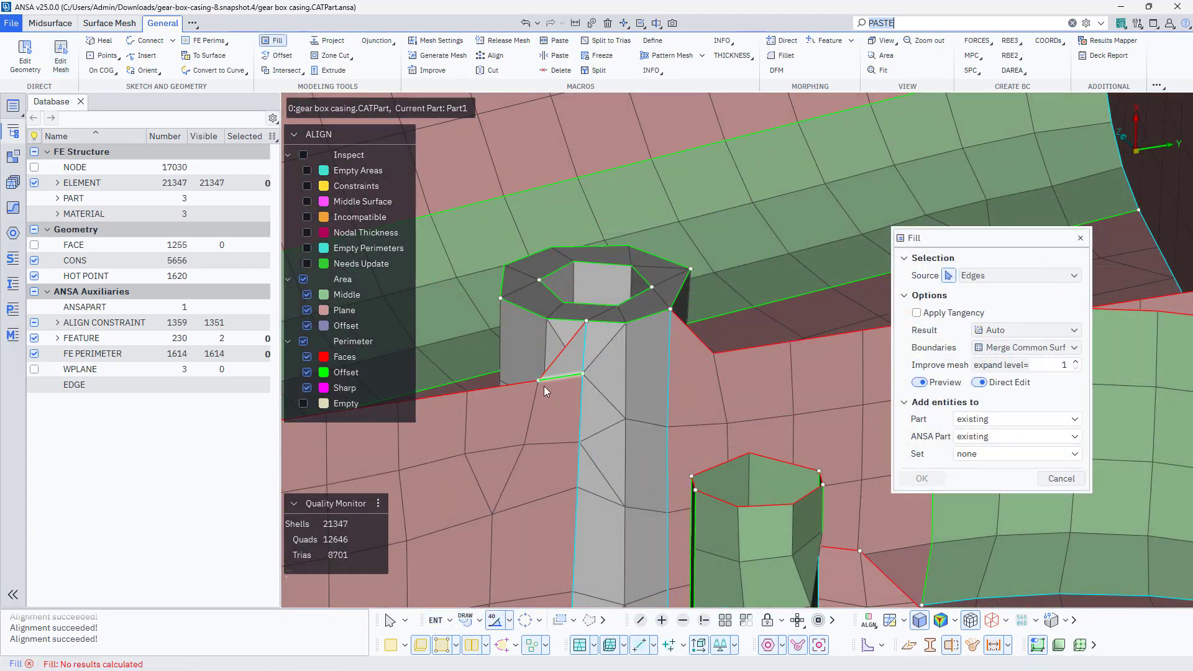
- Inspect the finished boss and the next hollow boss across the recess, comparing its mesh with the solid geometry
{"action": "scroll", "coordinate": [598, 419], "scroll_direction": "down", "scroll_amount": 4}
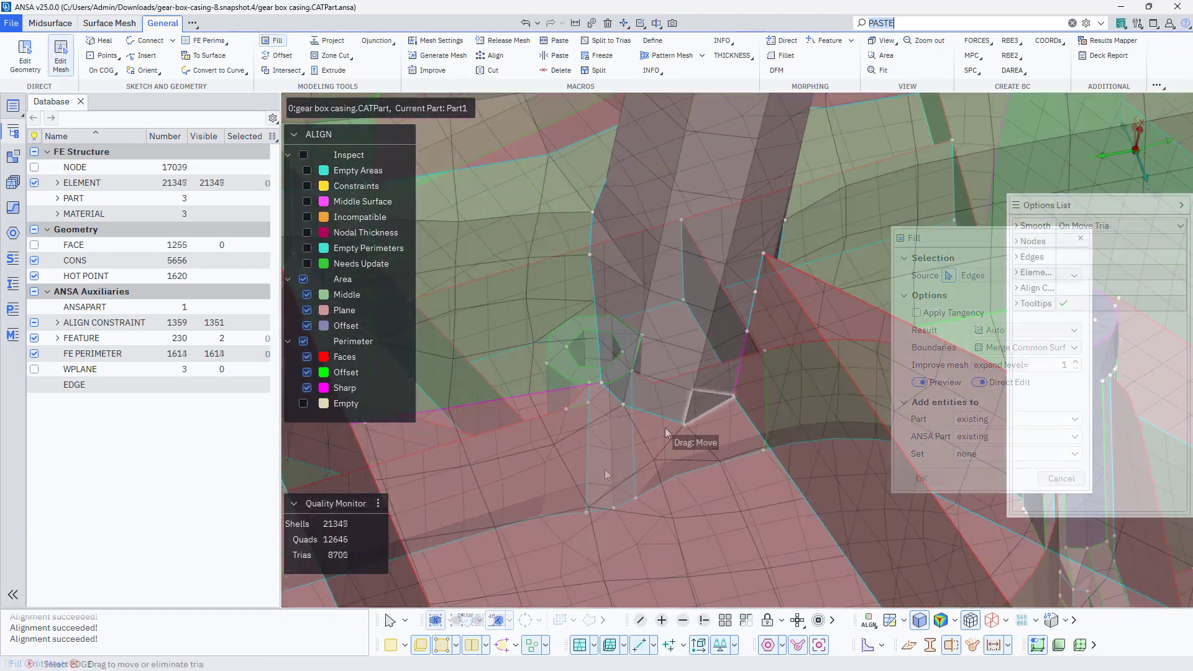
{"action": "scroll", "coordinate": [646, 396], "scroll_direction": "down", "scroll_amount": 5}
{"action": "scroll", "coordinate": [654, 382], "scroll_direction": "down", "scroll_amount": 4}
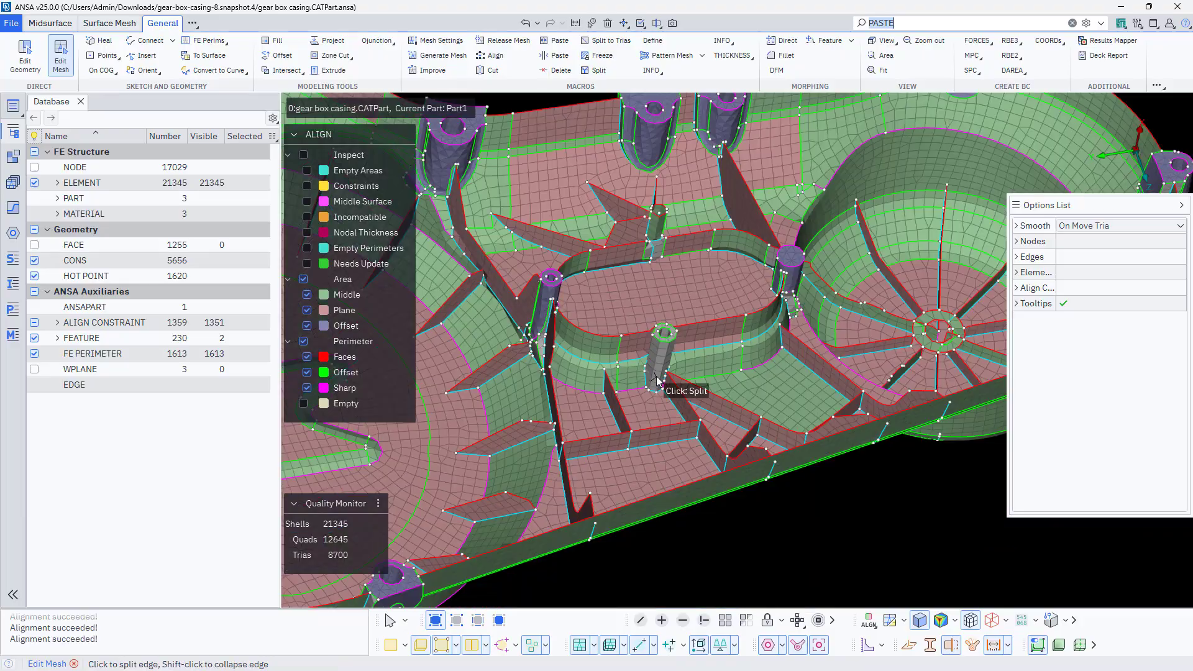
{"action": "scroll", "coordinate": [547, 316], "scroll_direction": "up", "scroll_amount": 6}
{"action": "left_click_drag", "start_coordinate": [542, 321], "coordinate": [588, 333], "text": "ctrl"}
{"action": "scroll", "coordinate": [597, 328], "scroll_direction": "down", "scroll_amount": 5}
{"action": "scroll", "coordinate": [759, 367], "scroll_direction": "up", "scroll_amount": 5}
{"action": "left_click_drag", "start_coordinate": [752, 367], "coordinate": [723, 345], "text": "ctrl"}
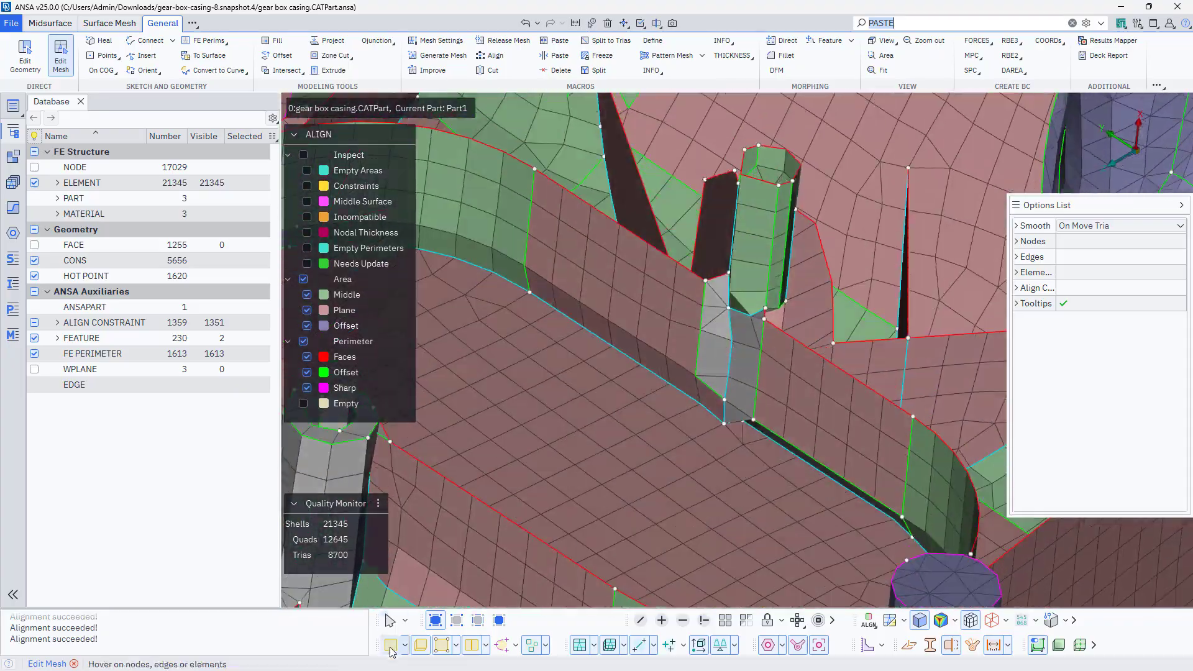
{"action": "left_click", "coordinate": [390, 650]}
{"action": "left_click", "coordinate": [390, 650]}
{"action": "left_click", "coordinate": [390, 650]}
{"action": "left_click", "coordinate": [390, 650]}
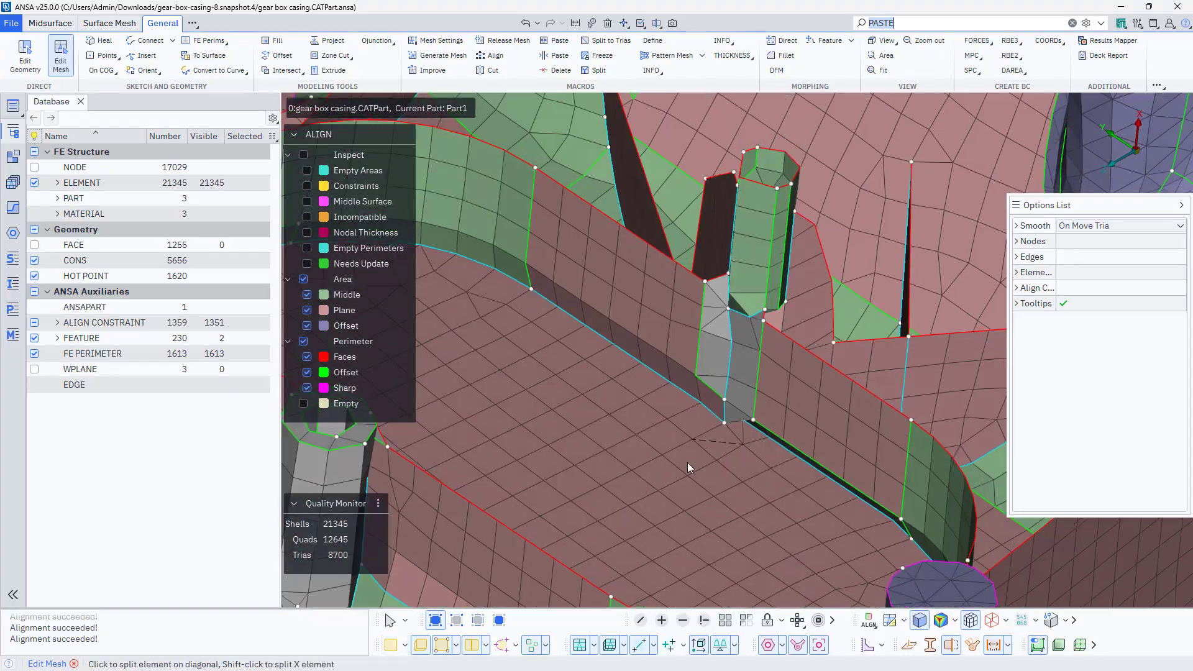
- Delete the old tube shells of the next boss and the adjoining shells around it
{"action": "left_click_drag", "start_coordinate": [688, 462], "coordinate": [702, 435], "text": "ctrl"}
{"action": "left_click", "coordinate": [608, 26]}
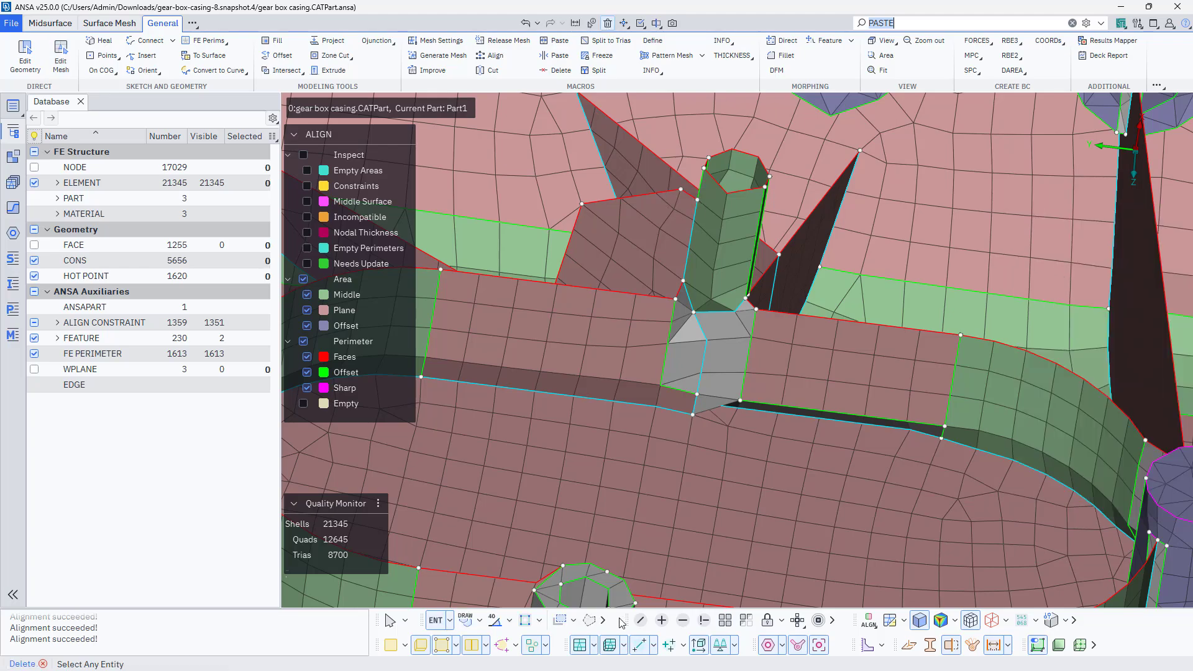
{"action": "left_click", "coordinate": [712, 246]}
{"action": "left_click_drag", "start_coordinate": [680, 338], "coordinate": [703, 366], "text": "ctrl"}
{"action": "left_click", "coordinate": [629, 305]}
{"action": "middle_click", "coordinate": [565, 413]}
{"action": "middle_click", "coordinate": [565, 413]}
- Delete the leftover wall, rib and base shells where the old boss crossed the recess wall
{"action": "left_click", "coordinate": [436, 621]}
{"action": "left_click", "coordinate": [602, 279]}
{"action": "left_click", "coordinate": [661, 291]}
{"action": "left_click", "coordinate": [744, 416]}
{"action": "left_click_drag", "start_coordinate": [745, 417], "coordinate": [721, 227], "text": "ctrl"}
{"action": "left_click", "coordinate": [745, 450]}
{"action": "left_click", "coordinate": [683, 460]}
{"action": "left_click", "coordinate": [693, 426]}
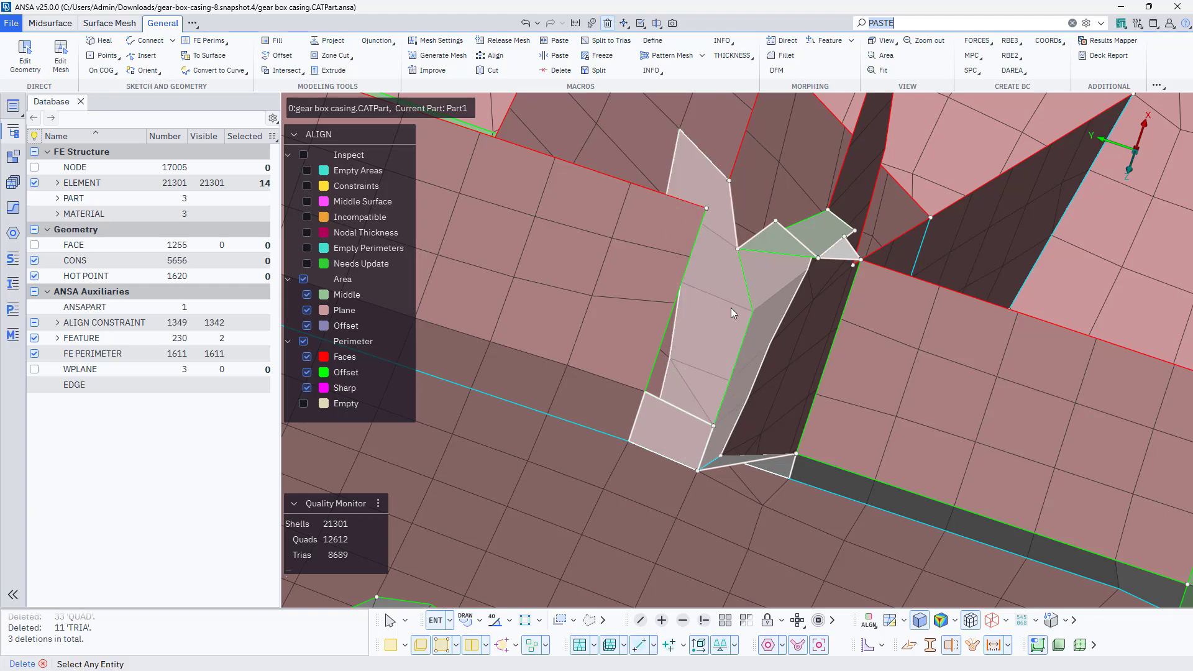
{"action": "left_click_drag", "start_coordinate": [731, 307], "coordinate": [627, 442], "text": "ctrl"}
{"action": "middle_click", "coordinate": [714, 332]}
{"action": "middle_click", "coordinate": [714, 332]}
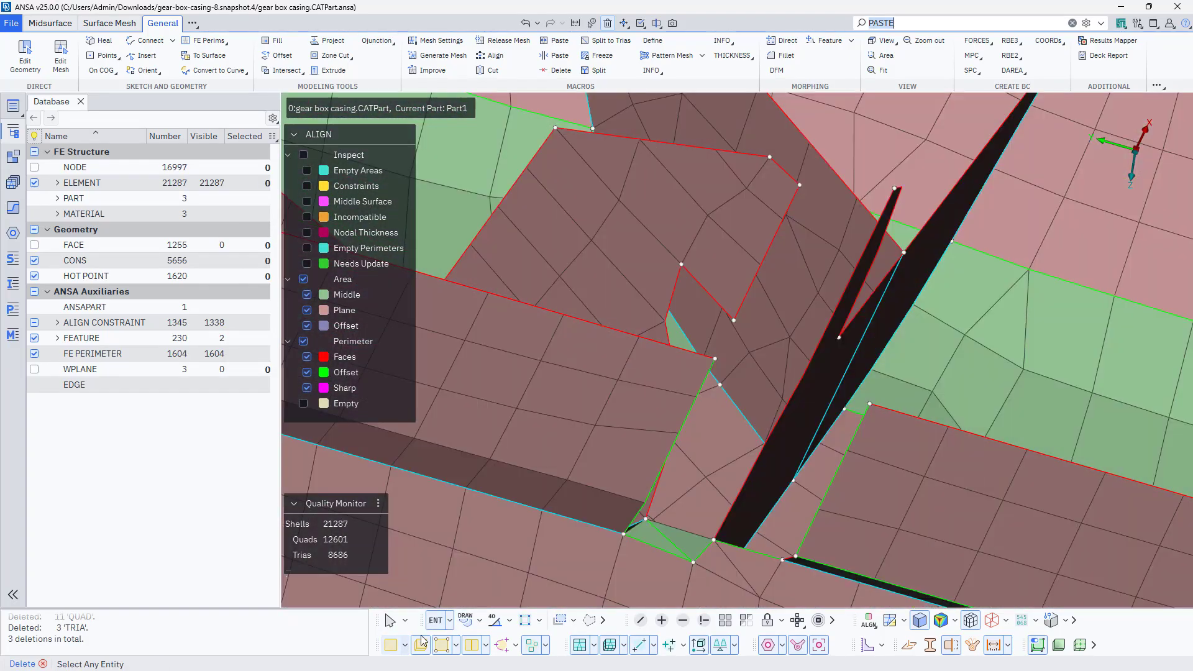
- Show the geometry faces and mesh the boss's top ring and inner hole with target length 3
{"action": "left_click", "coordinate": [390, 647]}
{"action": "left_click", "coordinate": [442, 55]}
{"action": "left_click", "coordinate": [859, 167]}
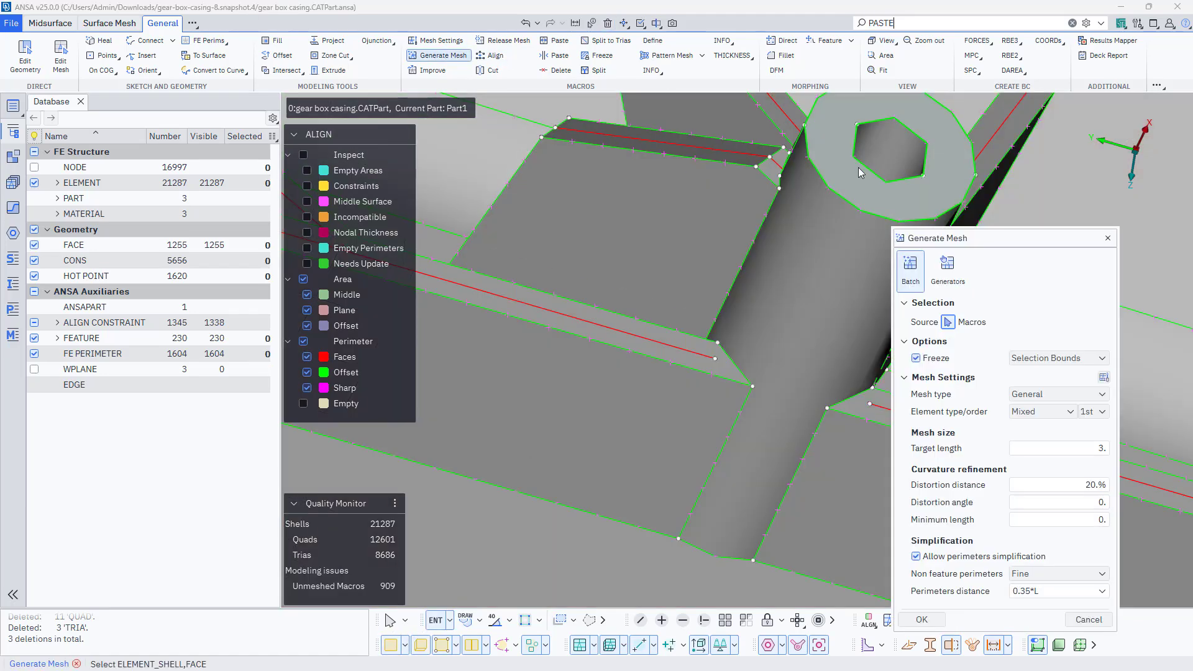
{"action": "left_click", "coordinate": [889, 155]}
{"action": "left_click_drag", "start_coordinate": [889, 155], "coordinate": [888, 182], "text": "ctrl"}
{"action": "middle_click", "coordinate": [889, 181]}
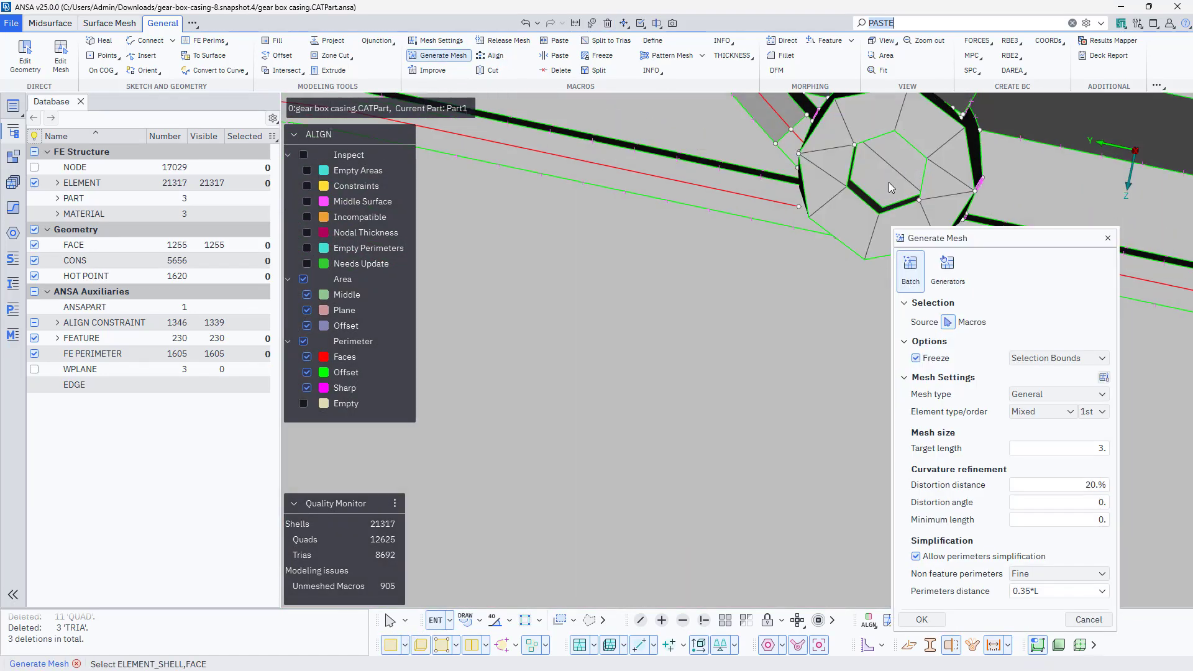
{"action": "left_click", "coordinate": [919, 615]}
- Release the new boss mesh from its geometry and hide the faces
{"action": "left_click_drag", "start_coordinate": [702, 584], "coordinate": [653, 553], "text": "ctrl"}
{"action": "left_click", "coordinate": [510, 43]}
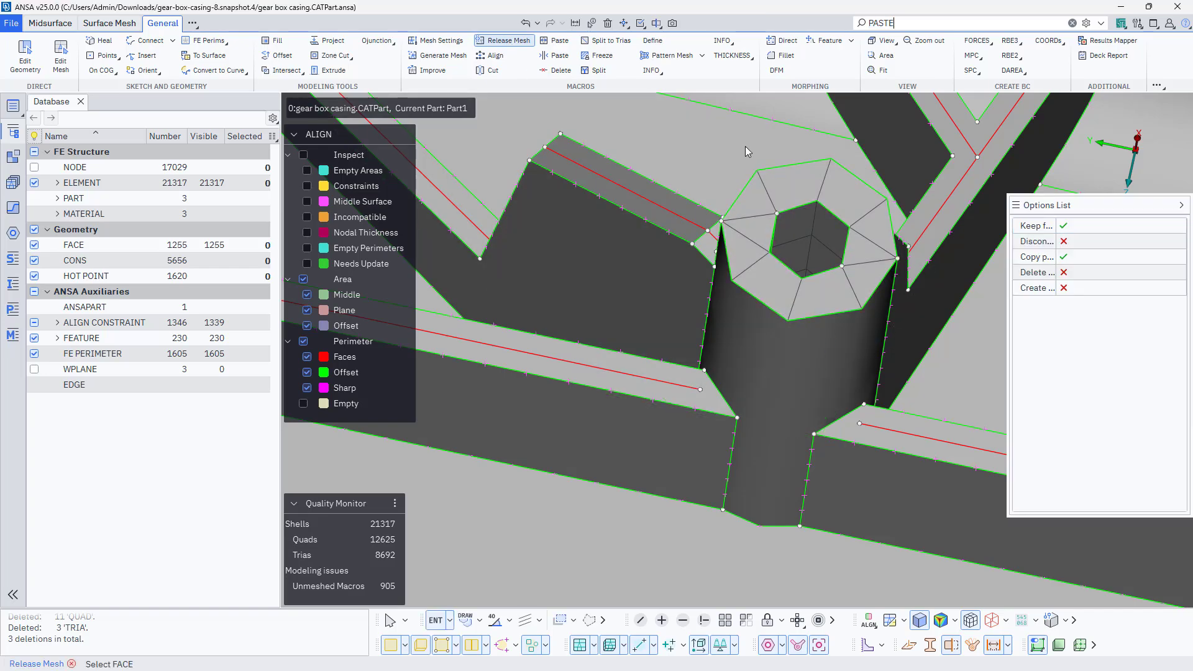
{"action": "left_click", "coordinate": [778, 353]}
{"action": "middle_click", "coordinate": [778, 352]}
{"action": "left_click", "coordinate": [390, 647]}
- Find the node release function with the search "RELEA" and release two opposite outer nodes of the boss's top ring
{"action": "scroll", "coordinate": [709, 442], "scroll_direction": "down", "scroll_amount": 4}
{"action": "scroll", "coordinate": [773, 381], "scroll_direction": "up", "scroll_amount": 4}
{"action": "left_click_drag", "start_coordinate": [772, 381], "coordinate": [728, 373], "text": "ctrl"}
{"action": "left_click", "coordinate": [1072, 23]}
{"action": "left_click", "coordinate": [918, 23]}
{"action": "type", "text": "RELEA"}
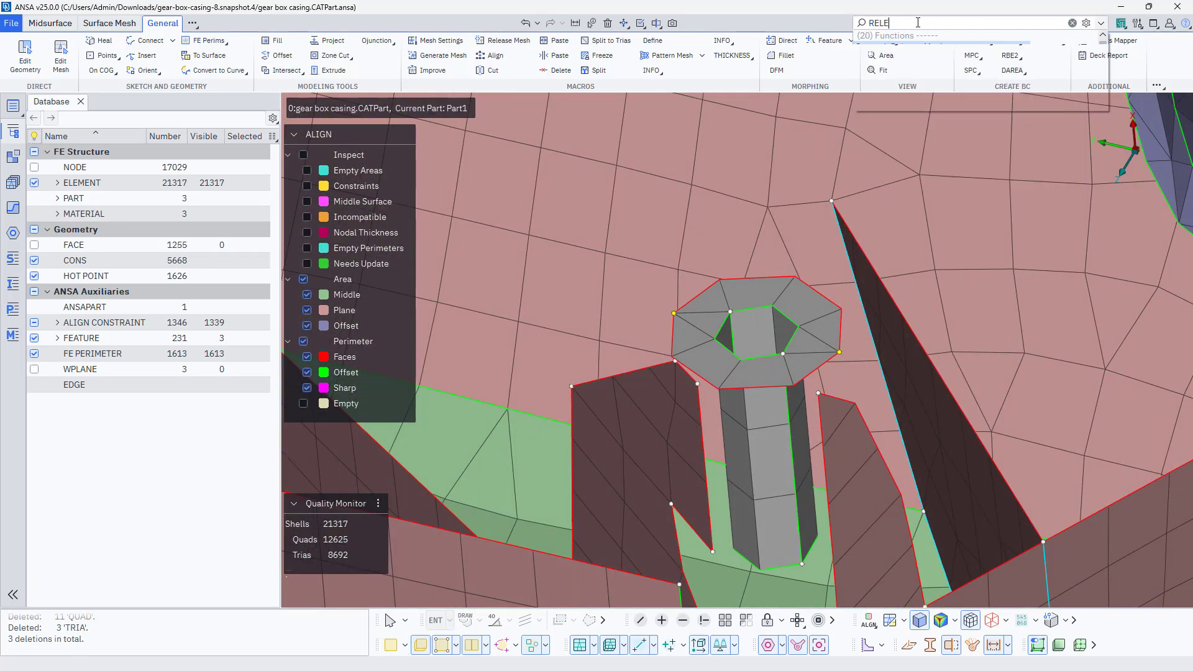
{"action": "left_click", "coordinate": [919, 57]}
{"action": "left_click", "coordinate": [674, 314]}
{"action": "left_click", "coordinate": [838, 353]}
{"action": "left_click_drag", "start_coordinate": [838, 351], "coordinate": [793, 393], "text": "ctrl"}
{"action": "middle_click", "coordinate": [806, 367]}
{"action": "middle_click", "coordinate": [806, 366]}
- Split the boss's top ring mesh at two opposite spots near its outer edge
{"action": "left_click", "coordinate": [24, 56]}
{"action": "left_click", "coordinate": [692, 319]}
{"action": "left_click", "coordinate": [803, 360]}
- Extrude the outer edges of the boss's top ring normal to source by a distance of -50
{"action": "scroll", "coordinate": [781, 366], "scroll_direction": "down", "scroll_amount": 4}
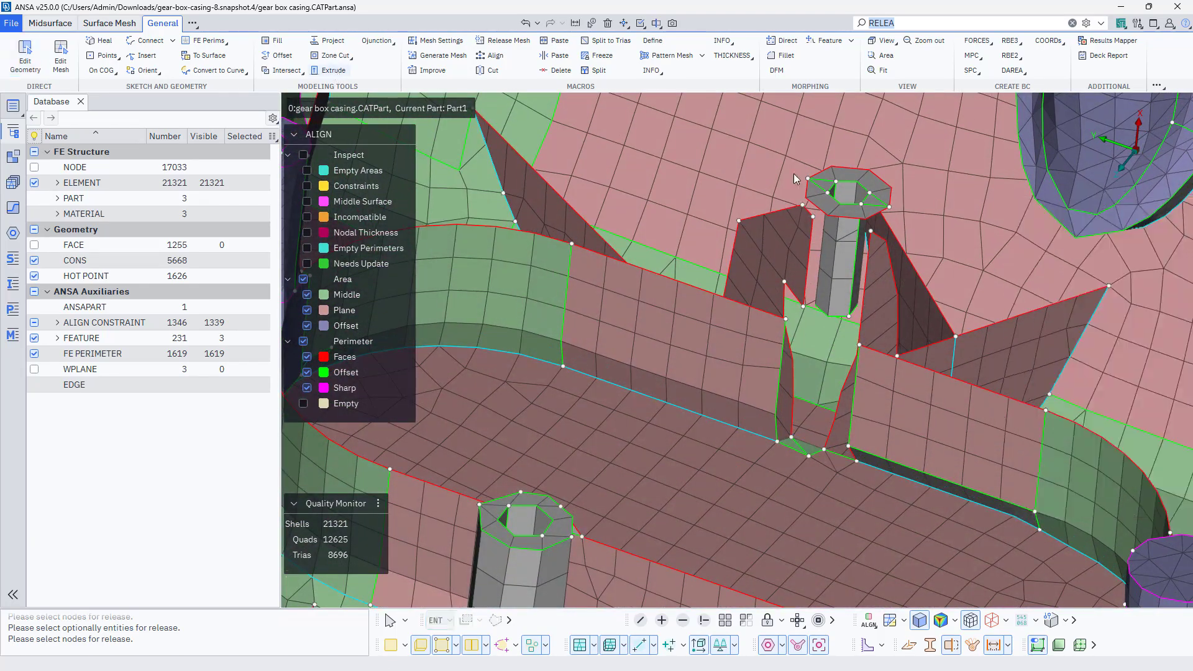
{"action": "left_click", "coordinate": [836, 219]}
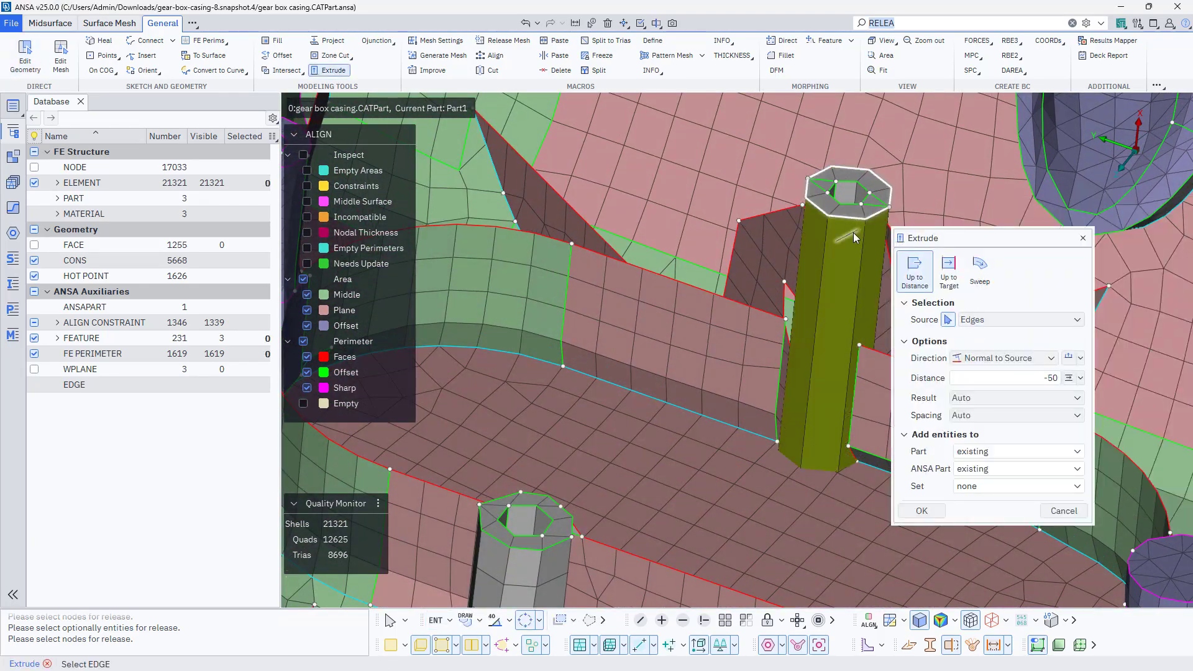
{"action": "left_click", "coordinate": [930, 516]}
- Fill the open notch in the rib beside the extruded boss and close the Fill tool
{"action": "left_click_drag", "start_coordinate": [931, 516], "coordinate": [829, 373], "text": "ctrl"}
{"action": "left_click", "coordinate": [271, 41]}
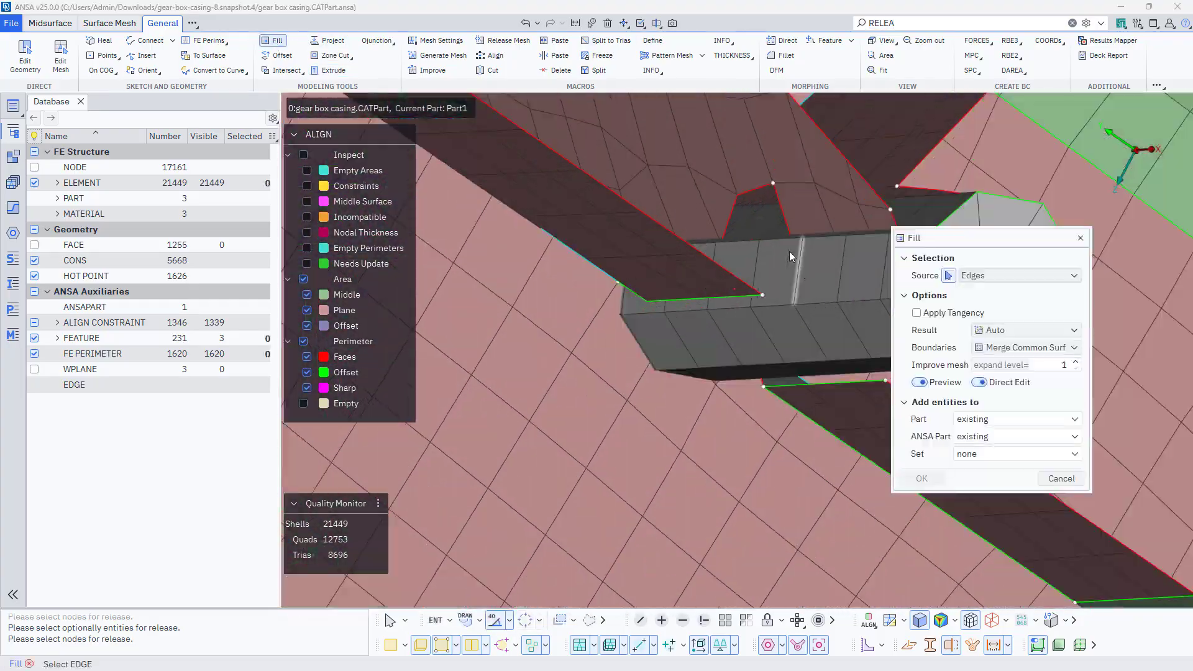
{"action": "left_click", "coordinate": [733, 221]}
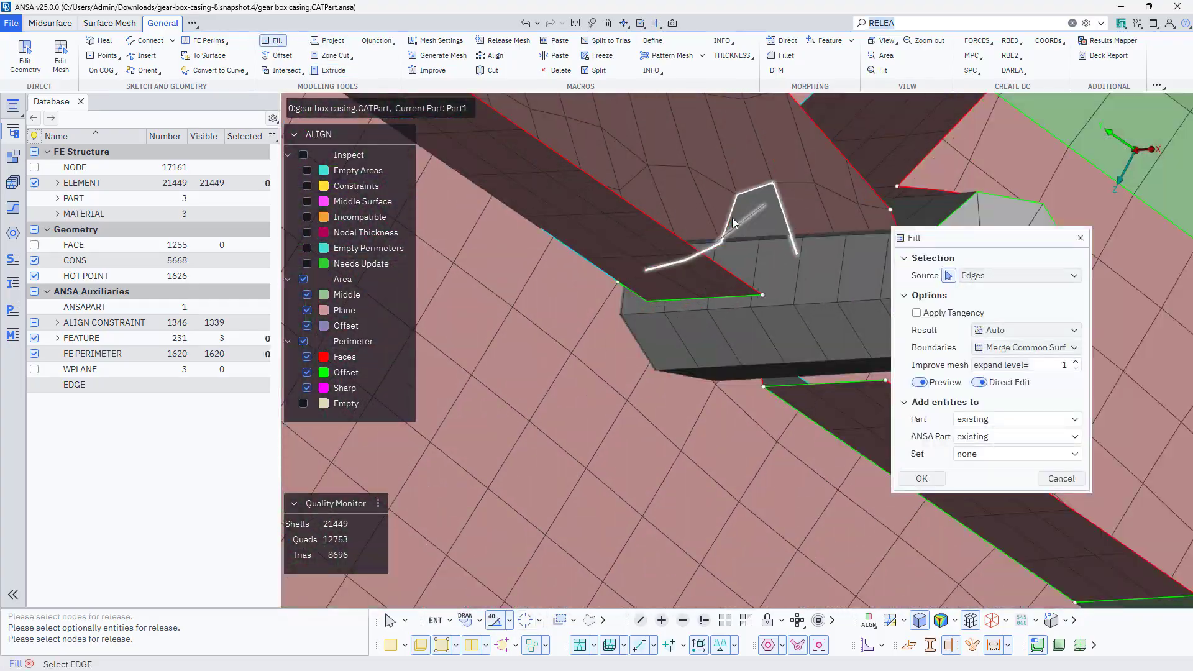
{"action": "middle_click", "coordinate": [733, 225]}
{"action": "scroll", "coordinate": [737, 326], "scroll_direction": "down", "scroll_amount": 5}
{"action": "mouse_move", "coordinate": [736, 326]}
{"action": "left_mouse_down", "text": "ctrl"}
{"action": "mouse_move", "coordinate": [722, 299]}
{"action": "mouse_move", "coordinate": [756, 316]}
{"action": "left_mouse_up", "text": "ctrl"}
{"action": "left_click", "coordinate": [1054, 480]}
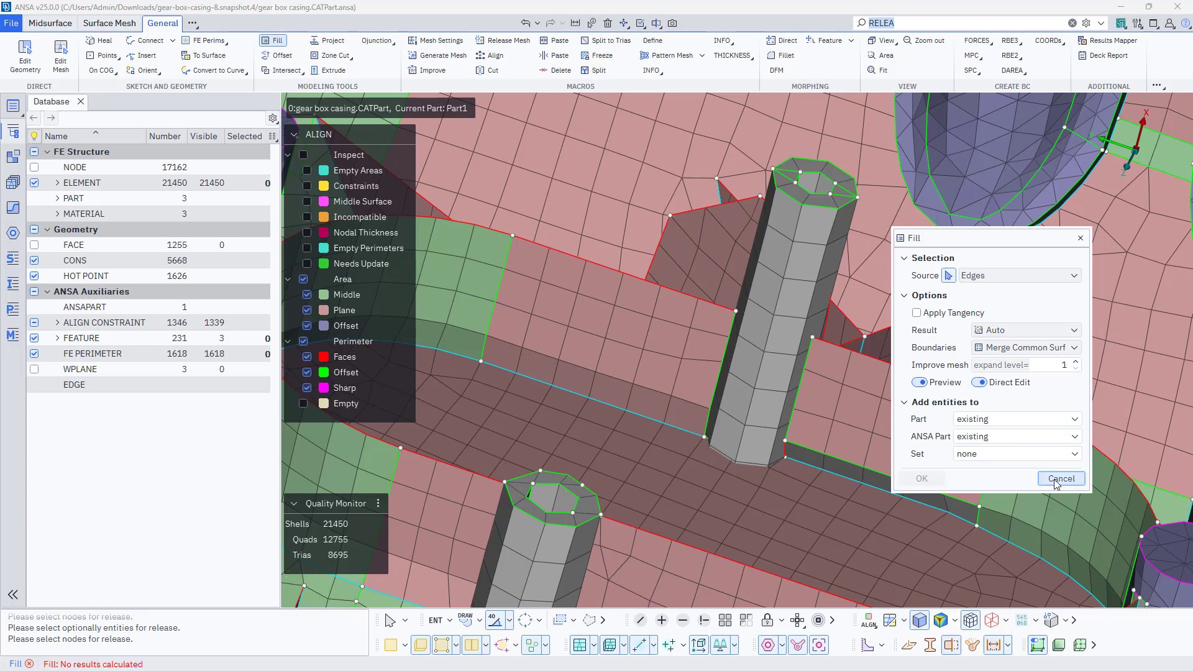
- Start a Fill from the wall edges beside the extruded boss and hide the boss shells to expose the gap
{"action": "left_click_drag", "start_coordinate": [957, 454], "coordinate": [756, 441], "text": "ctrl"}
{"action": "scroll", "coordinate": [716, 425], "scroll_direction": "up", "scroll_amount": 5}
{"action": "scroll", "coordinate": [890, 431], "scroll_direction": "down", "scroll_amount": 4}
{"action": "left_click", "coordinate": [275, 42]}
{"action": "scroll", "coordinate": [843, 421], "scroll_direction": "down", "scroll_amount": 3}
{"action": "left_click", "coordinate": [849, 398]}
{"action": "scroll", "coordinate": [789, 404], "scroll_direction": "up", "scroll_amount": 4}
{"action": "left_click_drag", "start_coordinate": [762, 516], "coordinate": [753, 561], "text": "ctrl"}
{"action": "left_click", "coordinate": [650, 382]}
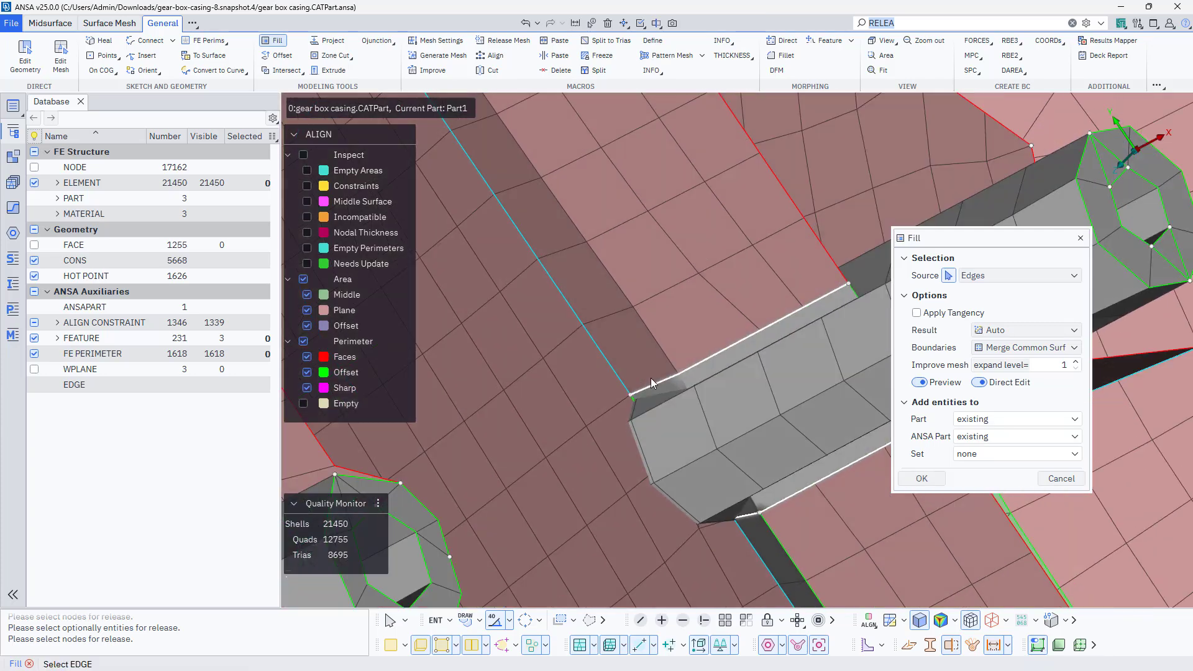
{"action": "left_click", "coordinate": [683, 621]}
{"action": "left_click", "coordinate": [718, 495]}
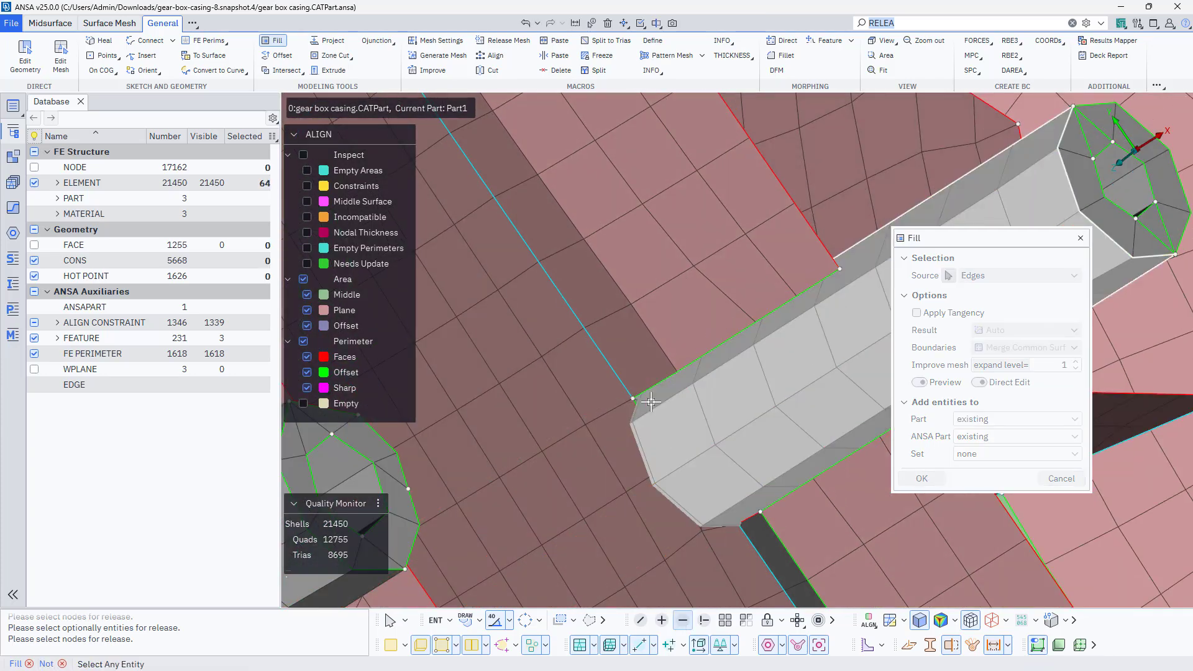
{"action": "left_click", "coordinate": [707, 484]}
{"action": "left_click_drag", "start_coordinate": [676, 495], "coordinate": [648, 446], "text": "ctrl"}
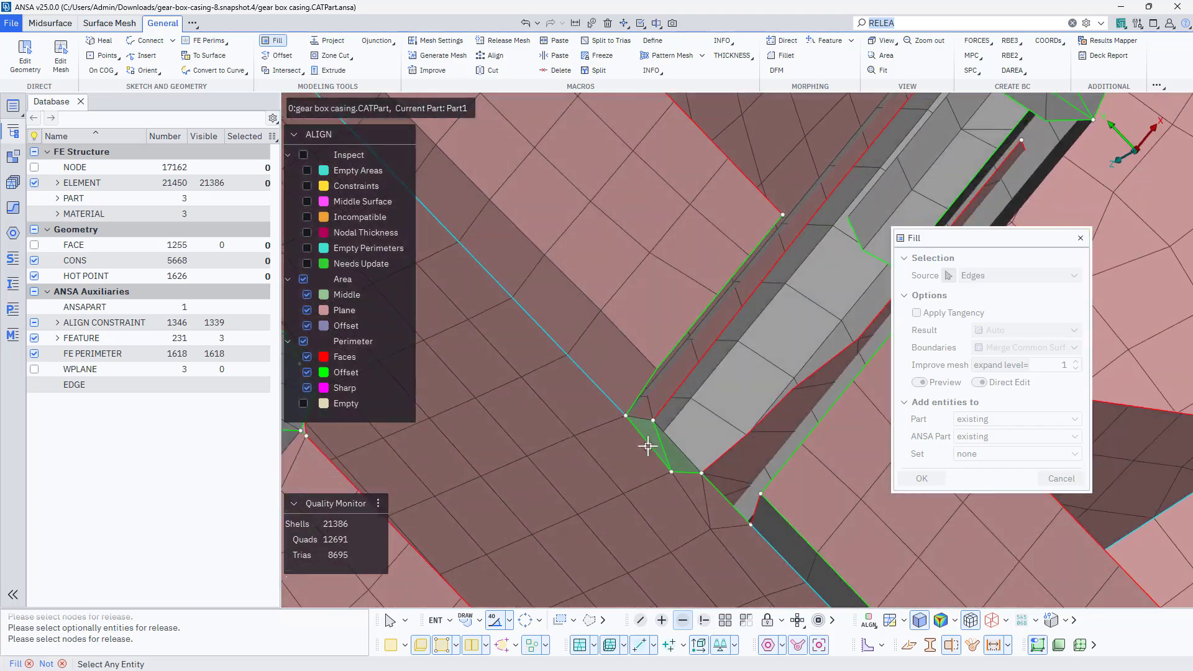
- Fill the wall gap behind the hidden boss by adding its remaining boundary edges, and close the Fill tool
{"action": "left_click", "coordinate": [63, 663]}
{"action": "left_click", "coordinate": [640, 418]}
{"action": "left_click", "coordinate": [677, 448]}
{"action": "left_click", "coordinate": [723, 496]}
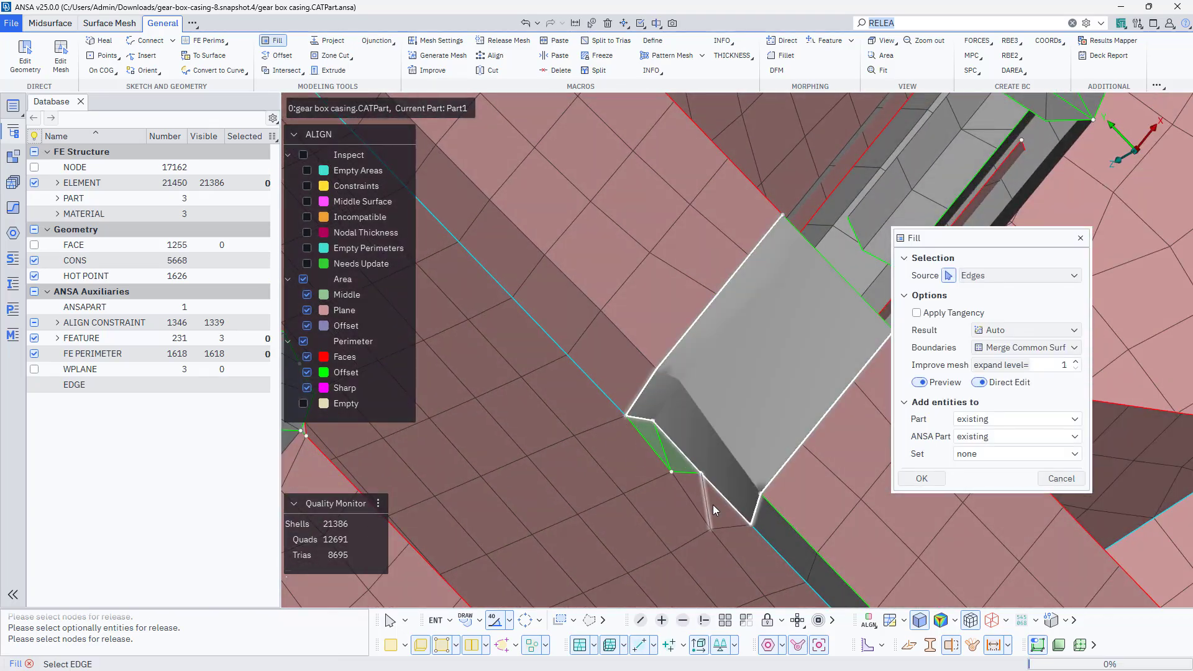
{"action": "middle_click", "coordinate": [712, 504]}
{"action": "scroll", "coordinate": [655, 491], "scroll_direction": "down", "scroll_amount": 4}
{"action": "left_click", "coordinate": [29, 664]}
- Intersect the boss shells as Group A with the surrounding wall, floor and rib shells as Group B
{"action": "scroll", "coordinate": [677, 478], "scroll_direction": "up", "scroll_amount": 5}
{"action": "left_click_drag", "start_coordinate": [687, 478], "coordinate": [292, 76], "text": "ctrl"}
{"action": "scroll", "coordinate": [699, 456], "scroll_direction": "down", "scroll_amount": 5}
{"action": "left_click", "coordinate": [286, 70]}
{"action": "left_click_drag", "start_coordinate": [702, 348], "coordinate": [796, 431], "text": "ctrl"}
{"action": "middle_click", "coordinate": [704, 322]}
{"action": "left_click", "coordinate": [796, 431]}
{"action": "left_click_drag", "start_coordinate": [820, 320], "coordinate": [576, 468], "text": "ctrl"}
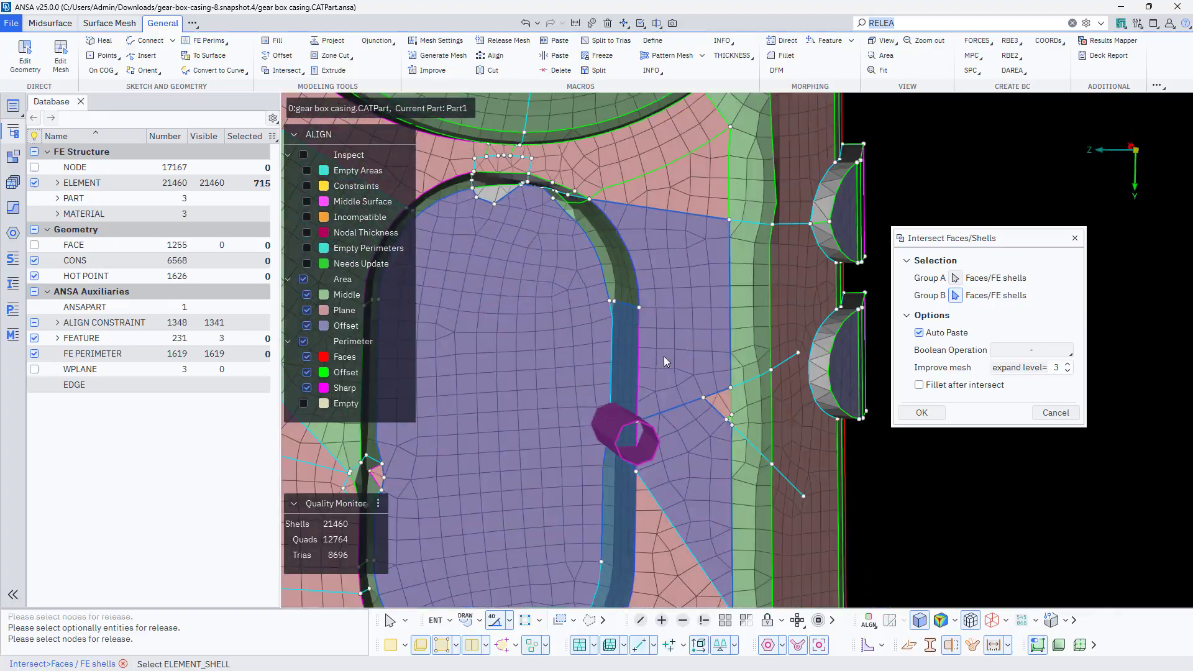
{"action": "middle_click", "coordinate": [576, 467]}
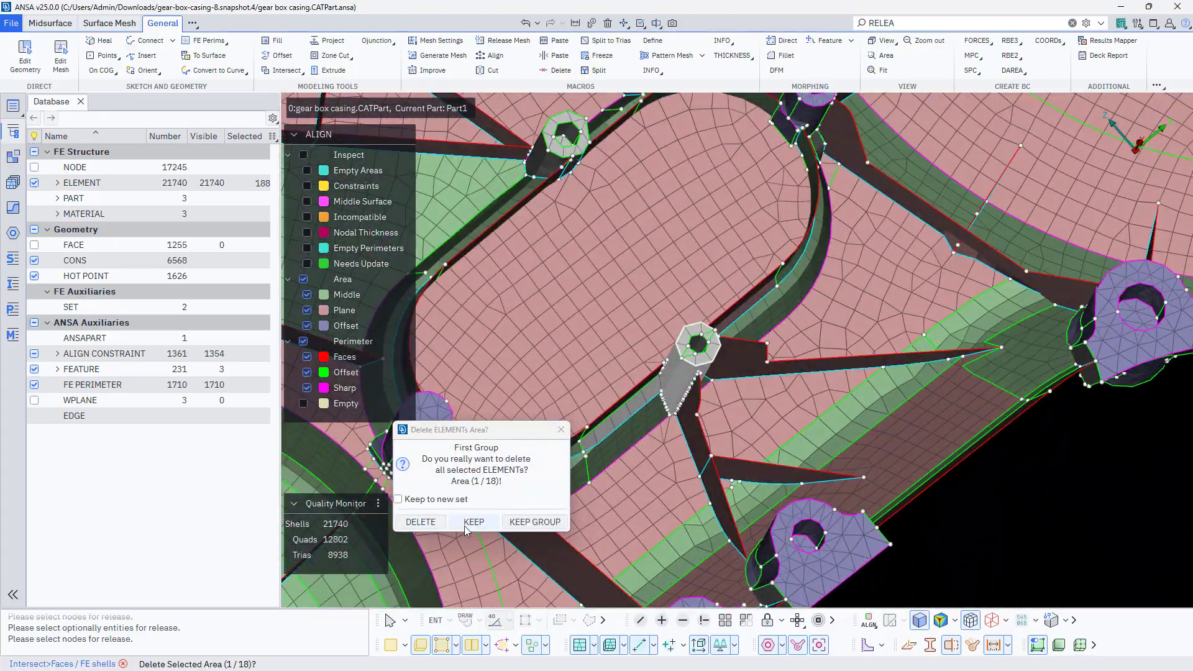
- In the first intersection group, keep the main boss area and delete the surplus boss pieces
{"action": "left_click", "coordinate": [472, 522]}
{"action": "left_click", "coordinate": [420, 522]}
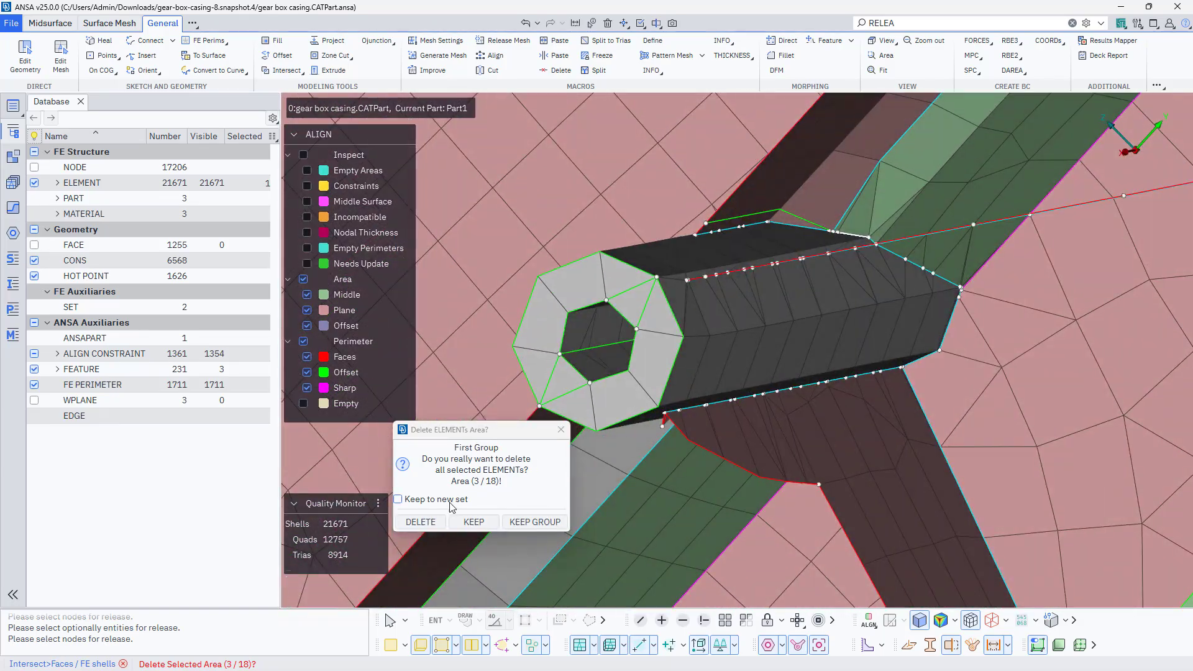
{"action": "left_click", "coordinate": [423, 523]}
{"action": "left_click", "coordinate": [422, 523]}
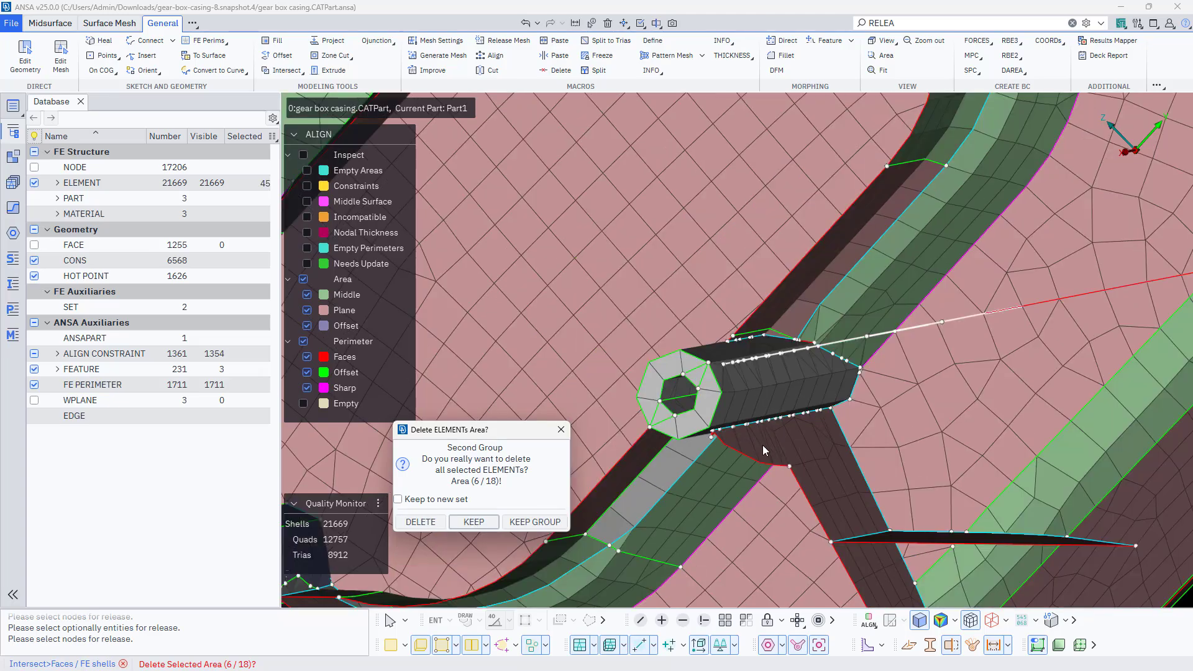
- Keep areas 6 to 12 of the second intersection group
{"action": "left_click", "coordinate": [483, 523]}
{"action": "left_click", "coordinate": [482, 524]}
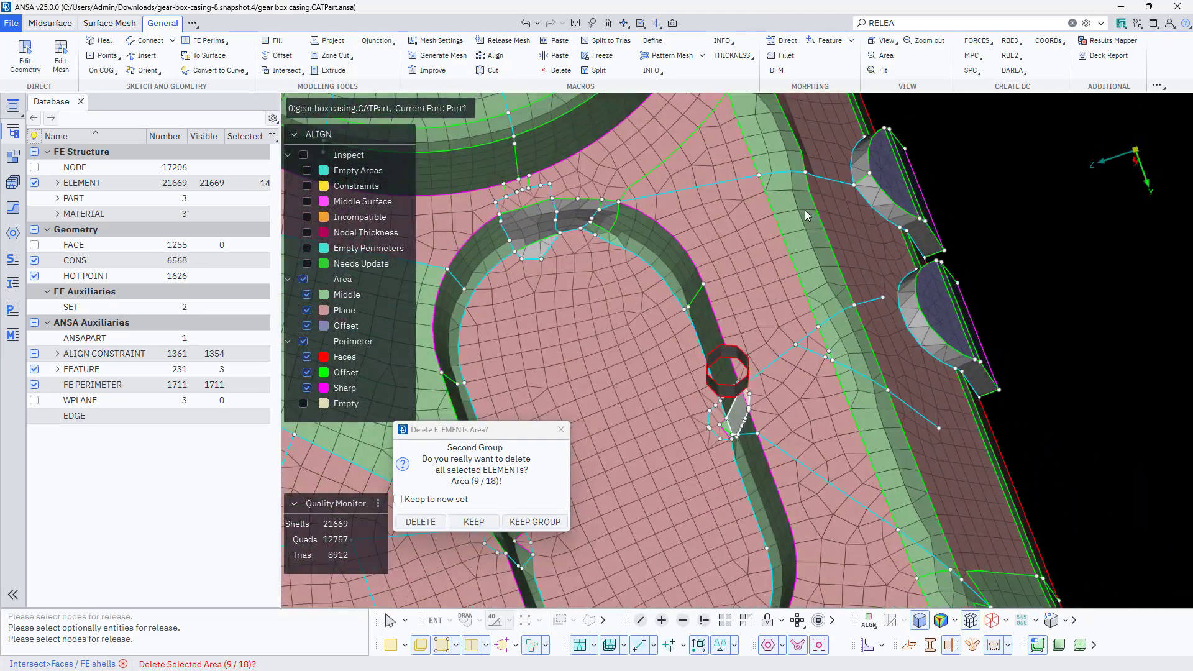
{"action": "left_click", "coordinate": [480, 526]}
{"action": "left_click", "coordinate": [478, 523]}
{"action": "left_click", "coordinate": [477, 523]}
{"action": "left_click", "coordinate": [477, 524]}
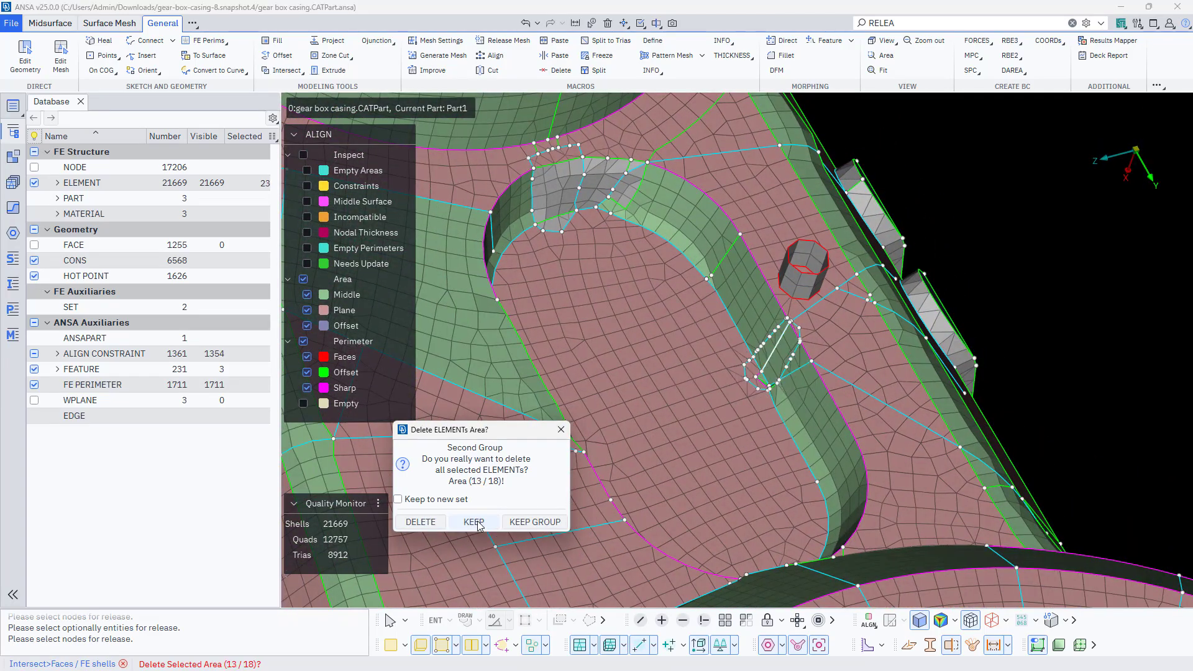
{"action": "left_click", "coordinate": [477, 523]}
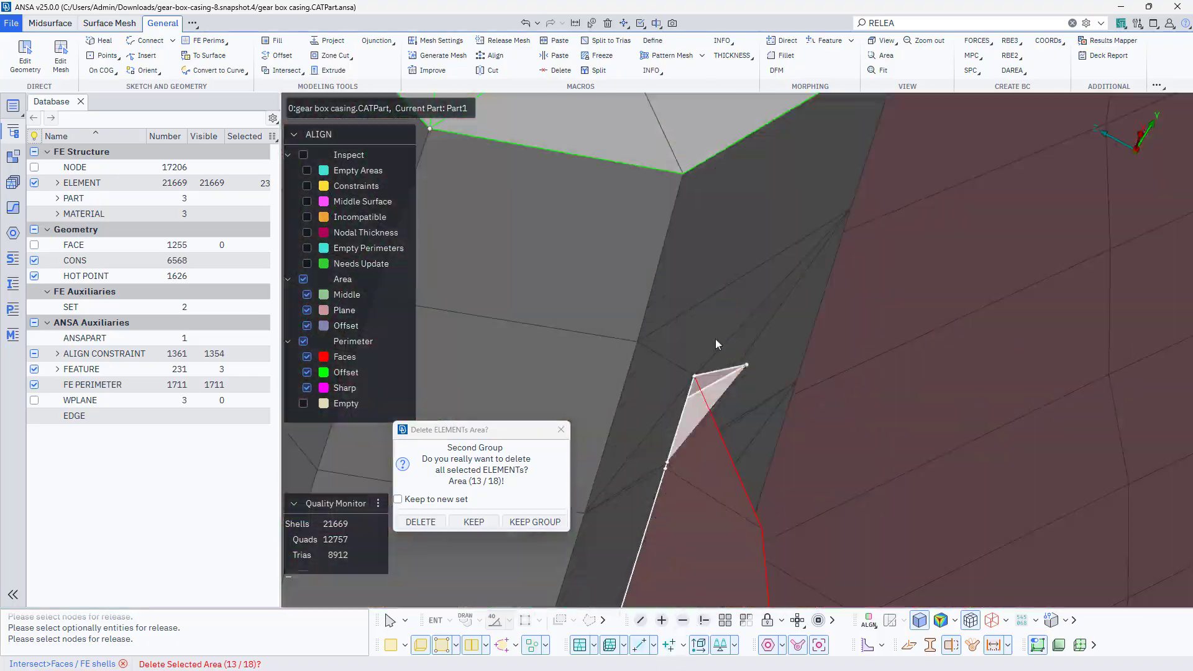
- Delete areas 13 and 16 of the second intersection group and keep areas 14, 15, 17 and 18
{"action": "left_click", "coordinate": [426, 523]}
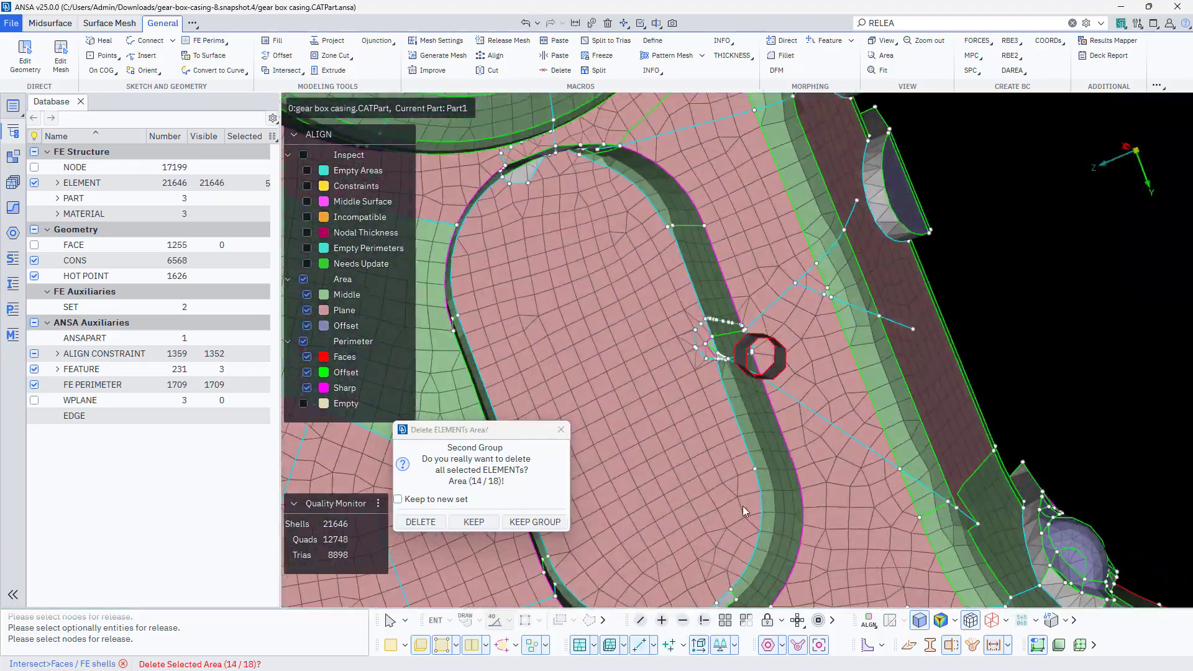
{"action": "left_click_drag", "start_coordinate": [744, 511], "coordinate": [734, 404], "text": "ctrl"}
{"action": "left_click", "coordinate": [475, 524]}
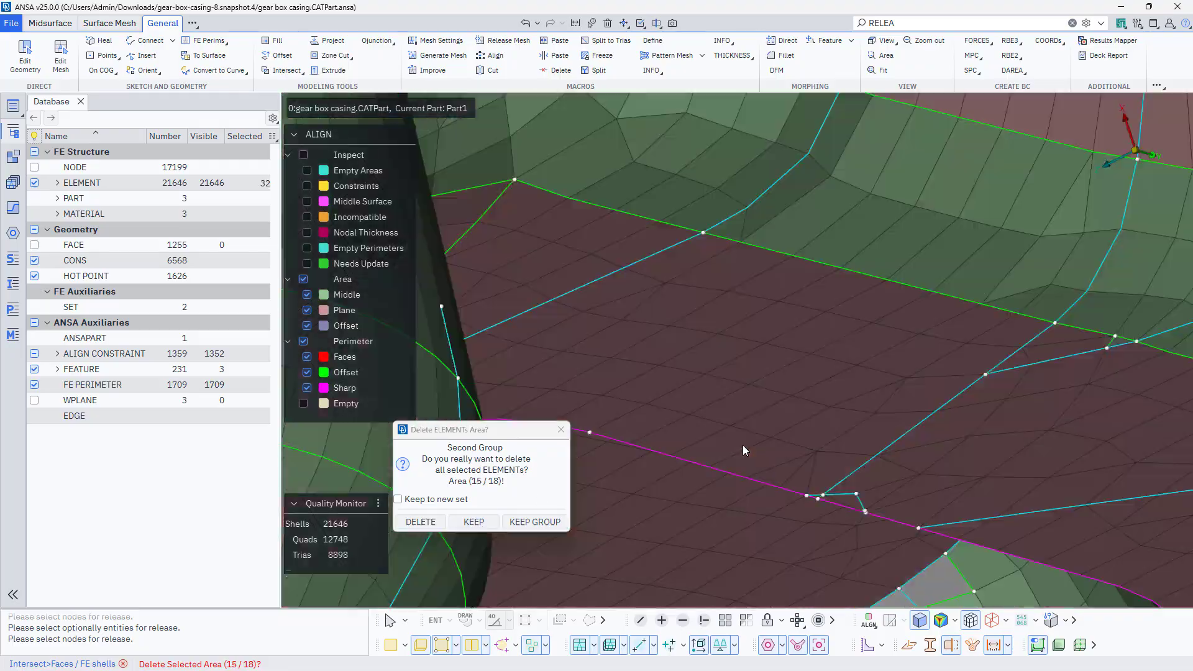
{"action": "left_click_drag", "start_coordinate": [744, 445], "coordinate": [781, 564], "text": "ctrl"}
{"action": "left_click", "coordinate": [474, 522]}
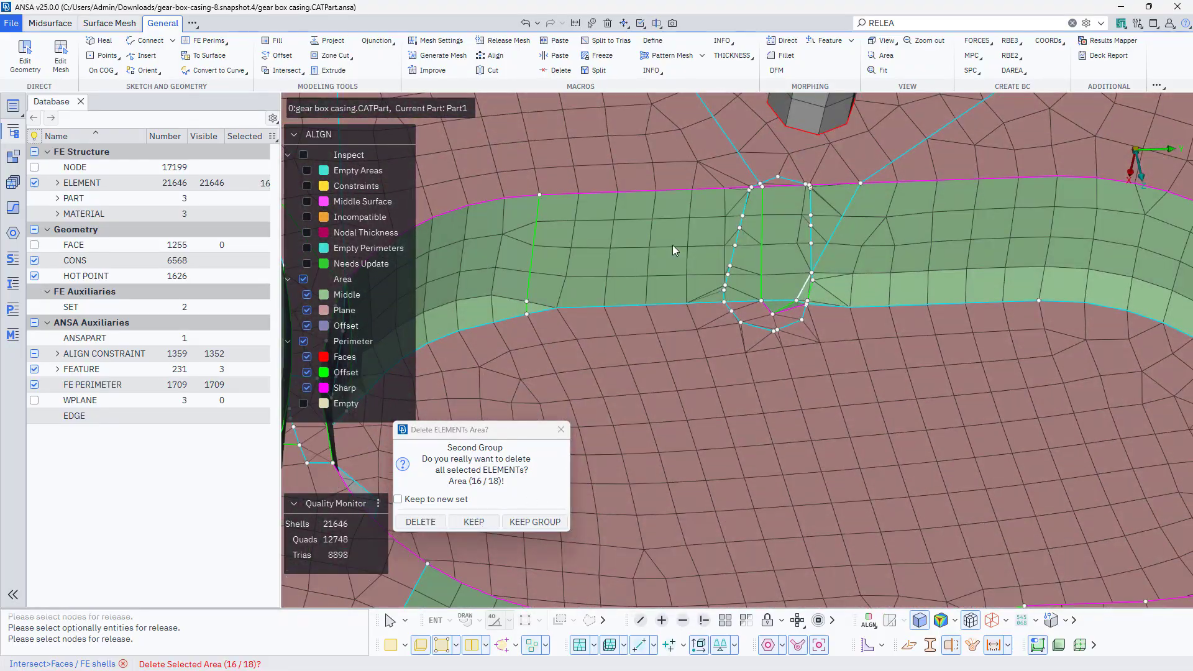
{"action": "left_click_drag", "start_coordinate": [673, 245], "coordinate": [611, 297], "text": "ctrl"}
{"action": "left_click", "coordinate": [421, 522]}
{"action": "left_click", "coordinate": [474, 522]}
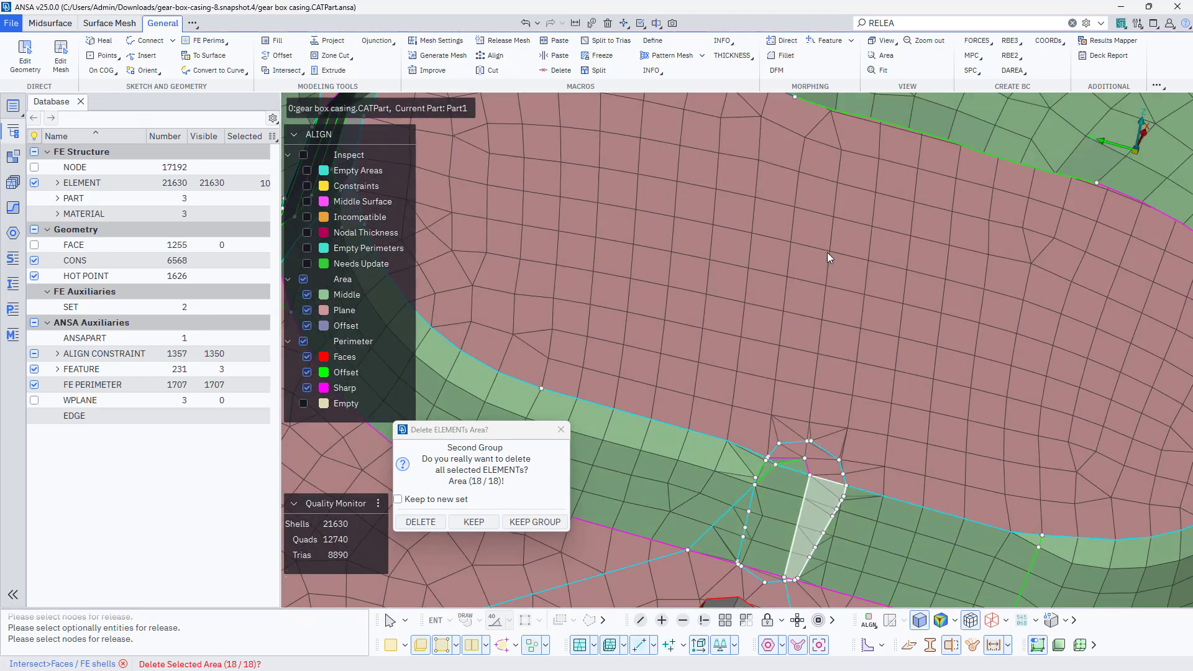
{"action": "left_click", "coordinate": [473, 522]}
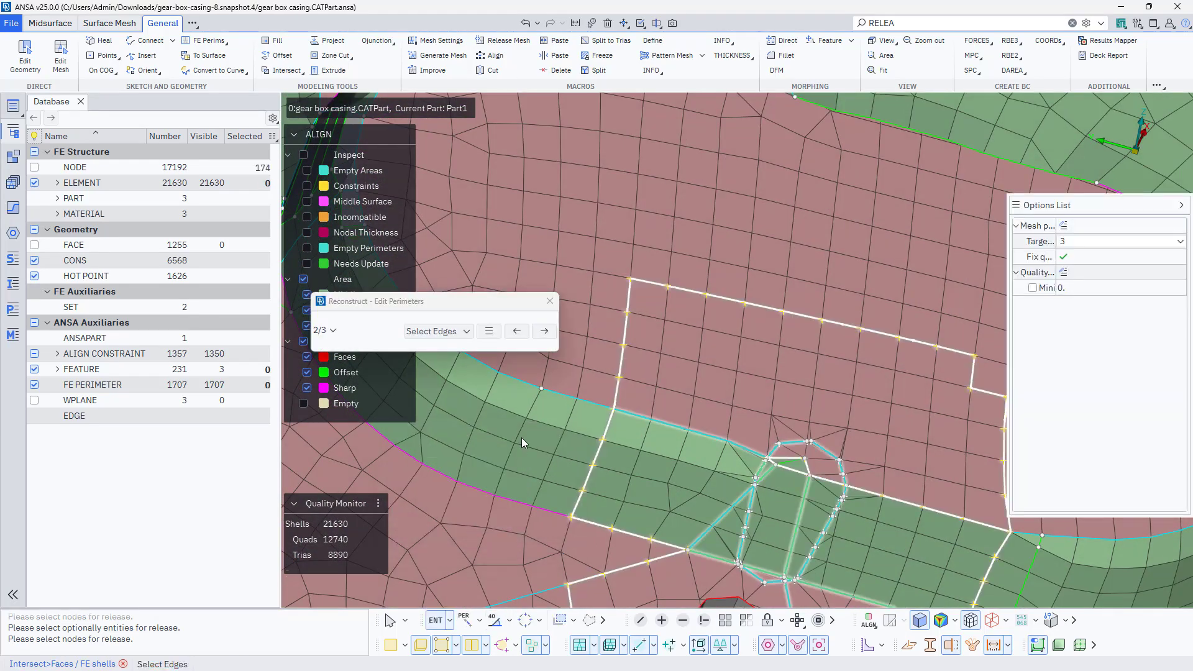
- Accept the mesh reconstruction around the intersection and smooth the shells around the boss with Improve
{"action": "left_click", "coordinate": [545, 332]}
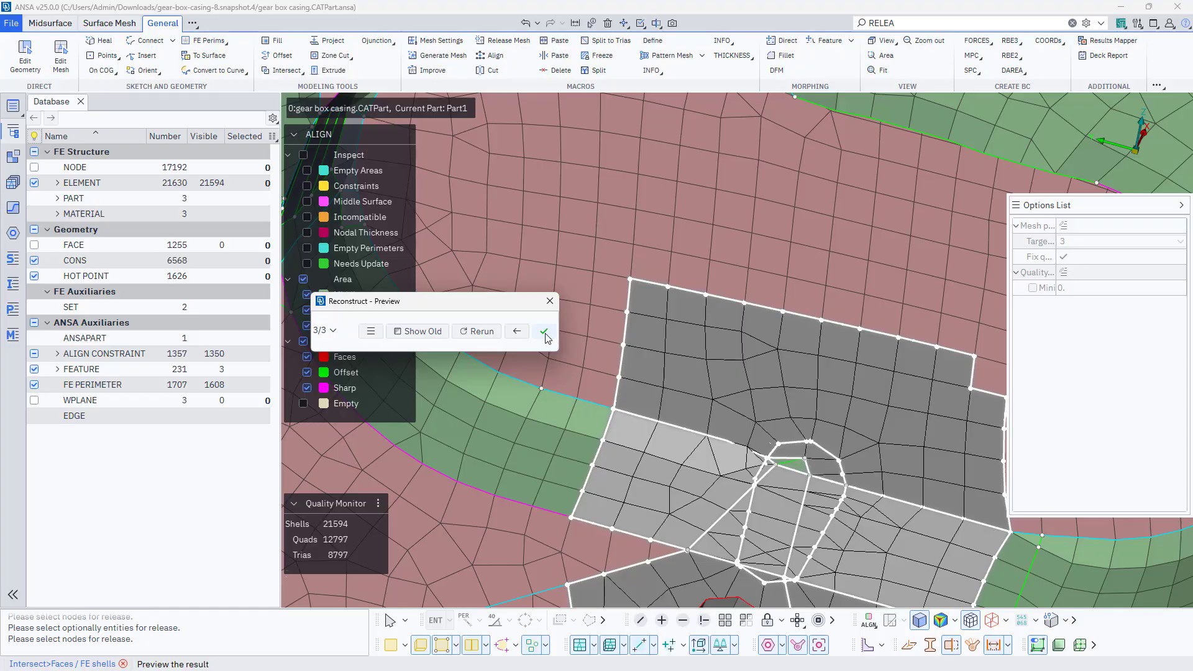
{"action": "left_click", "coordinate": [545, 333]}
{"action": "scroll", "coordinate": [654, 414], "scroll_direction": "down", "scroll_amount": 3}
{"action": "left_click_drag", "start_coordinate": [654, 414], "coordinate": [755, 454], "text": "ctrl"}
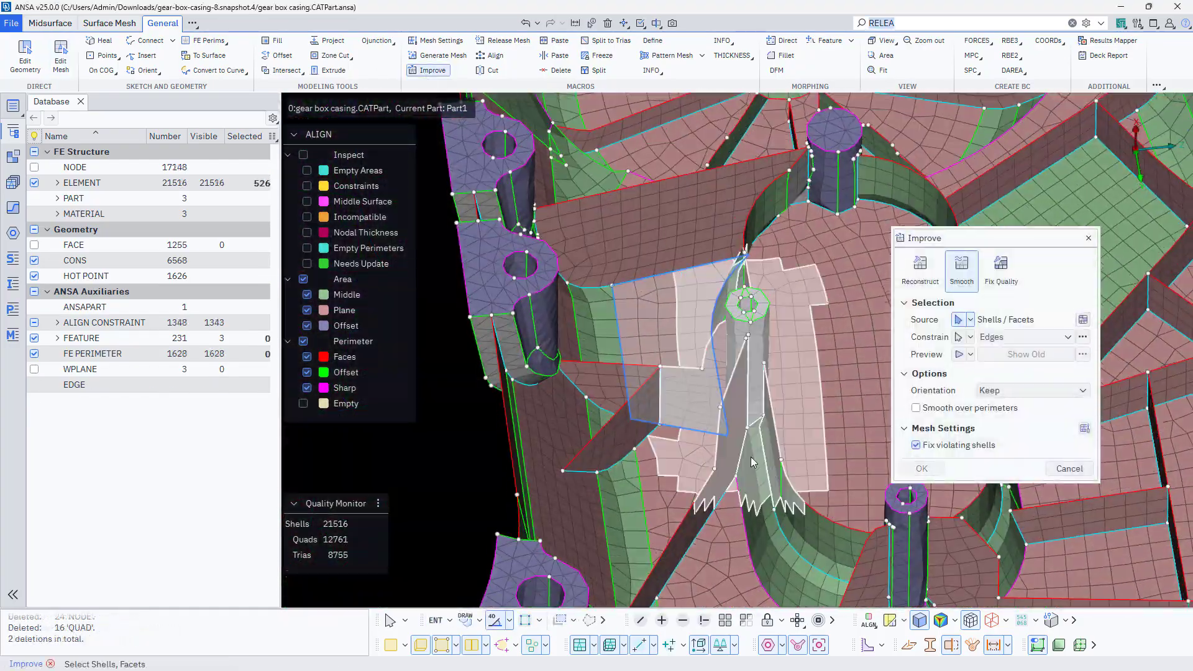
{"action": "left_click", "coordinate": [729, 454]}
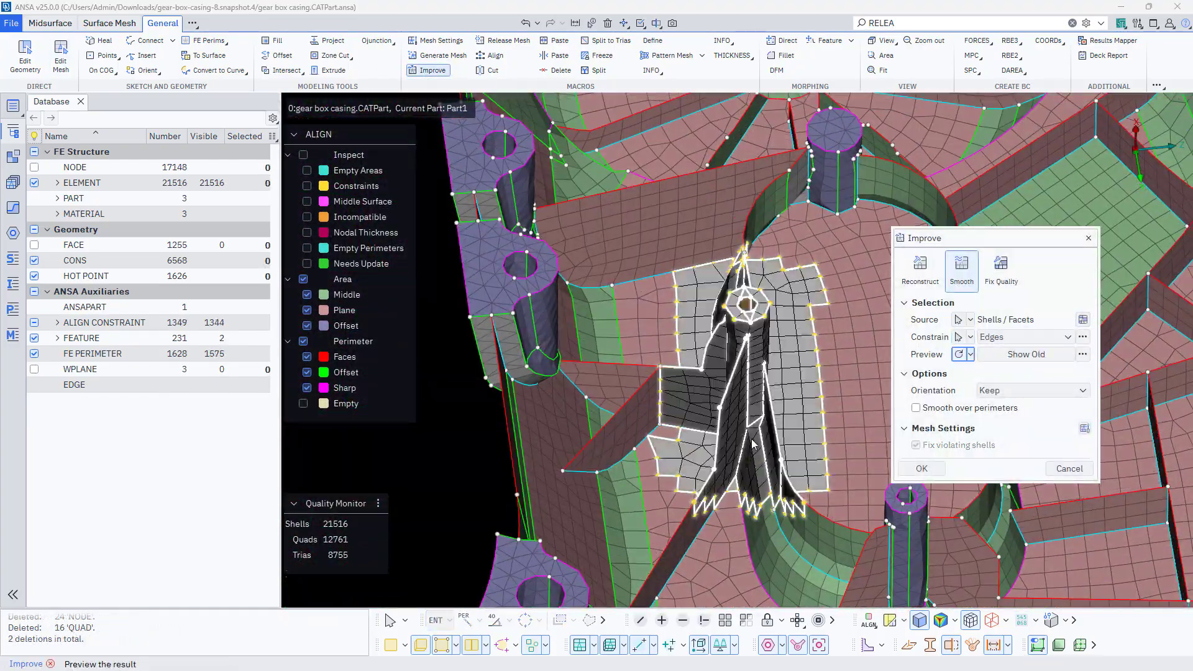
{"action": "scroll", "coordinate": [729, 454], "scroll_direction": "up", "scroll_amount": 3}
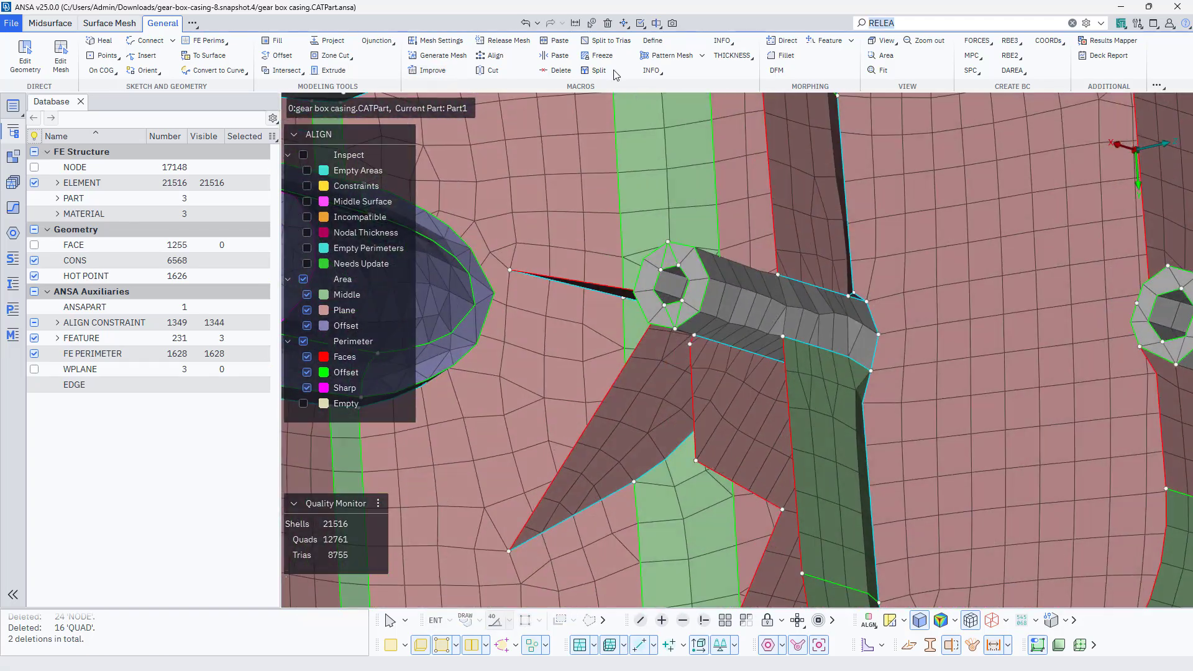
- Align the node column where the boss meets the curved wall to the line through its top two nodes
{"action": "left_click", "coordinate": [491, 56]}
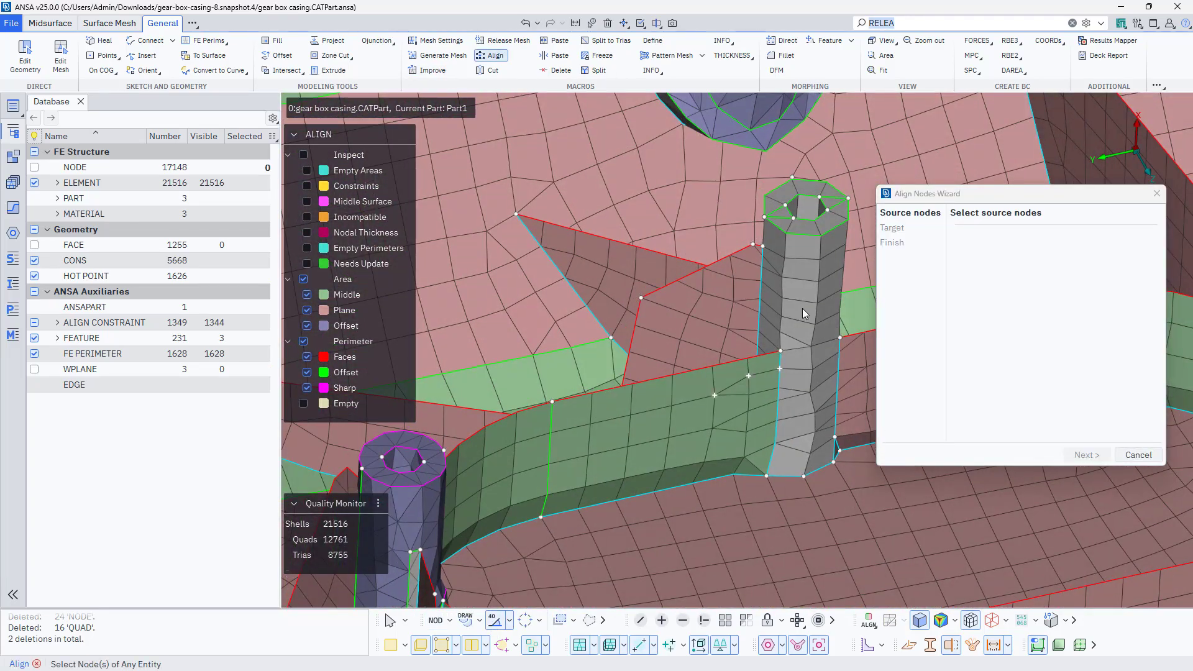
{"action": "left_click", "coordinate": [779, 389]}
{"action": "left_click", "coordinate": [778, 402]}
{"action": "left_click", "coordinate": [777, 422]}
{"action": "left_click", "coordinate": [776, 445]}
{"action": "left_click", "coordinate": [767, 476]}
{"action": "middle_click", "coordinate": [776, 430]}
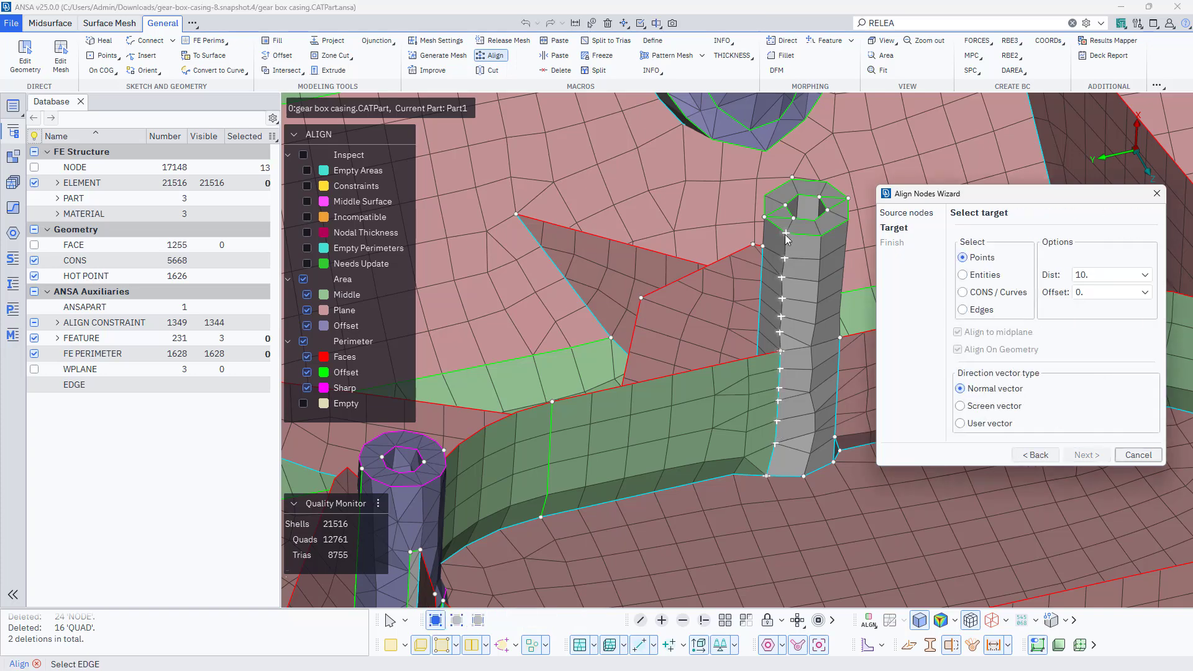
{"action": "left_click", "coordinate": [786, 234]}
{"action": "left_click", "coordinate": [785, 259]}
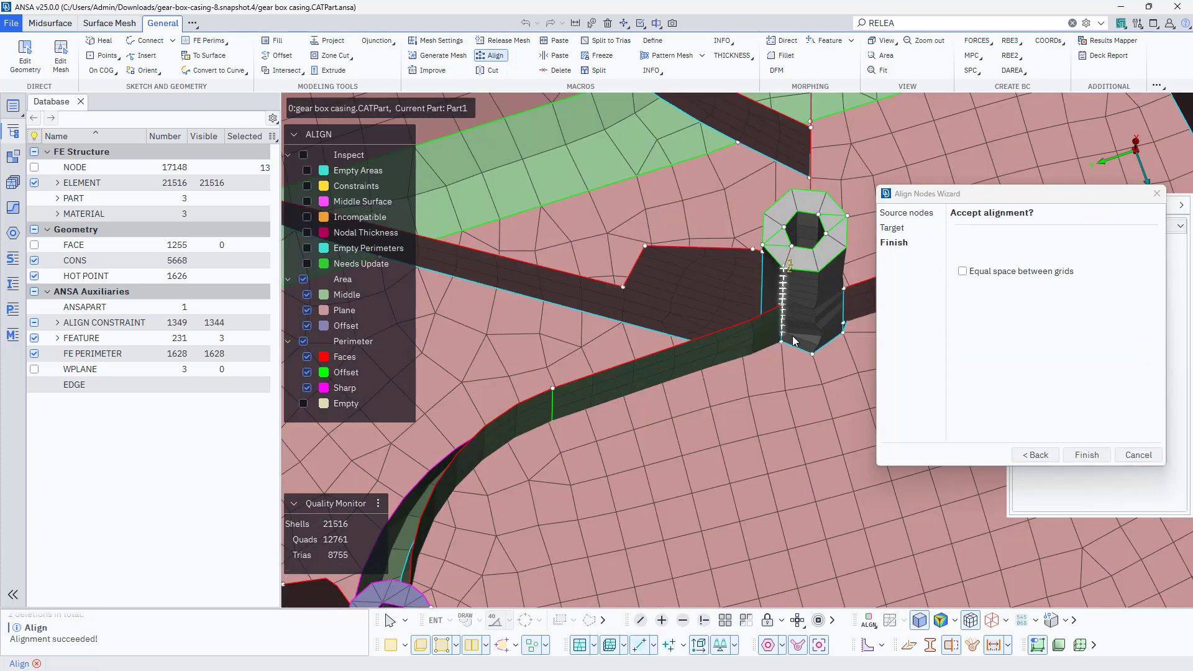
{"action": "middle_click", "coordinate": [816, 270]}
- Align the neighbouring node column on the boss's outer face into a straight line
{"action": "left_click", "coordinate": [786, 292]}
{"action": "left_click", "coordinate": [789, 317]}
{"action": "left_click", "coordinate": [793, 342]}
{"action": "left_click", "coordinate": [797, 366]}
{"action": "middle_click", "coordinate": [807, 349]}
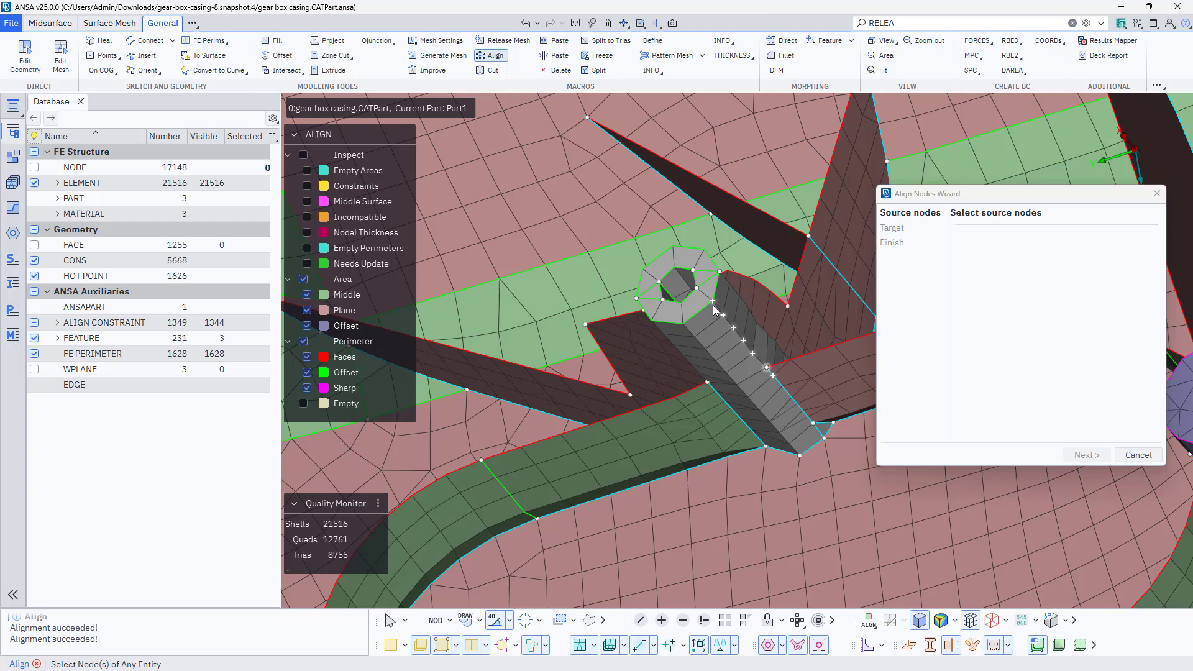
- Align the node column along the boss's rib-side edge, down to its foot, with its top two nodes
{"action": "left_click", "coordinate": [712, 306]}
{"action": "scroll", "coordinate": [810, 416], "scroll_direction": "up", "scroll_amount": 3}
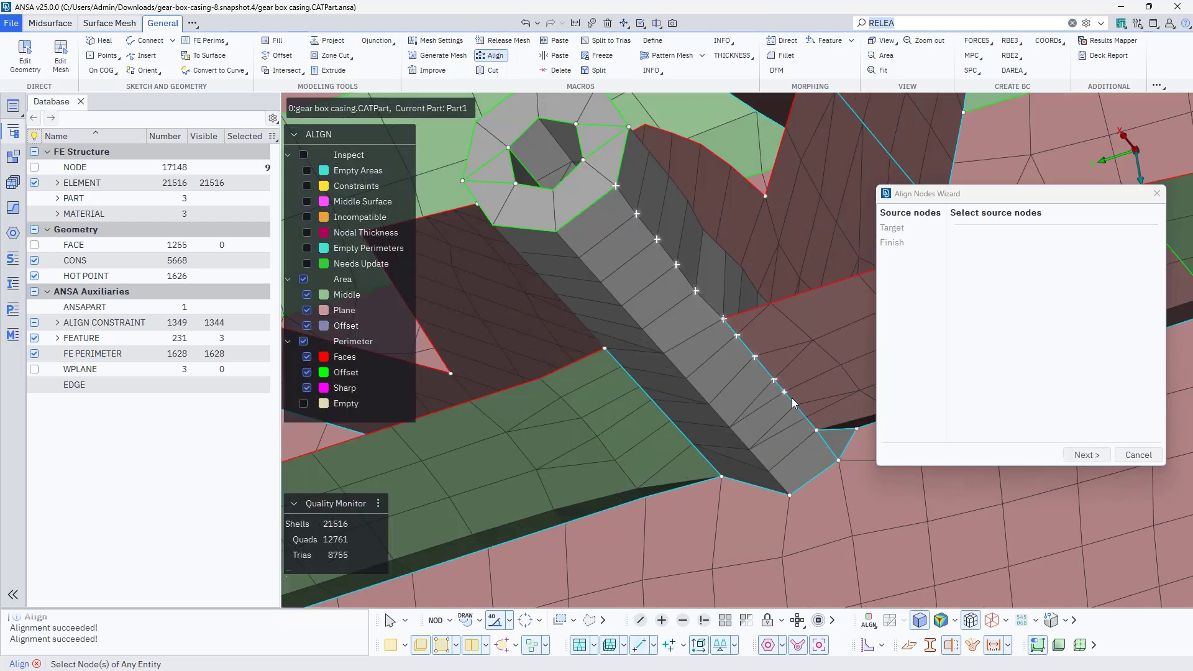
{"action": "left_click", "coordinate": [810, 426]}
{"action": "left_click", "coordinate": [831, 458]}
{"action": "middle_click", "coordinate": [834, 461]}
{"action": "left_click", "coordinate": [615, 186]}
{"action": "left_click", "coordinate": [637, 214]}
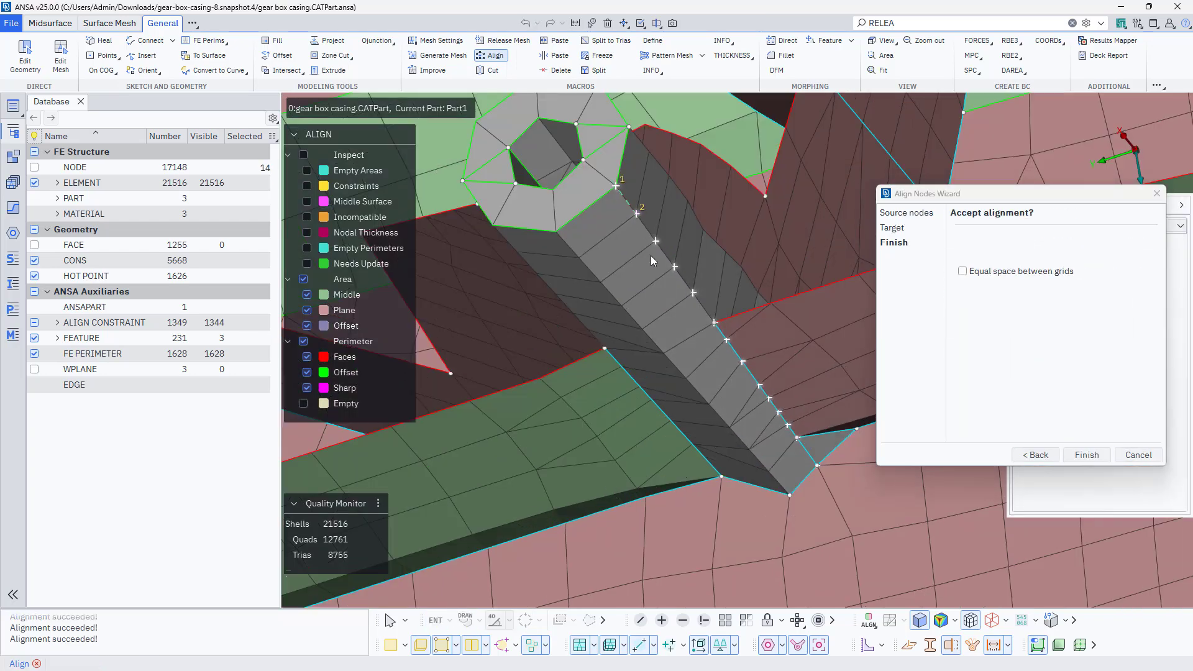
{"action": "left_click_drag", "start_coordinate": [755, 408], "coordinate": [724, 429], "text": "ctrl"}
{"action": "middle_click", "coordinate": [698, 517]}
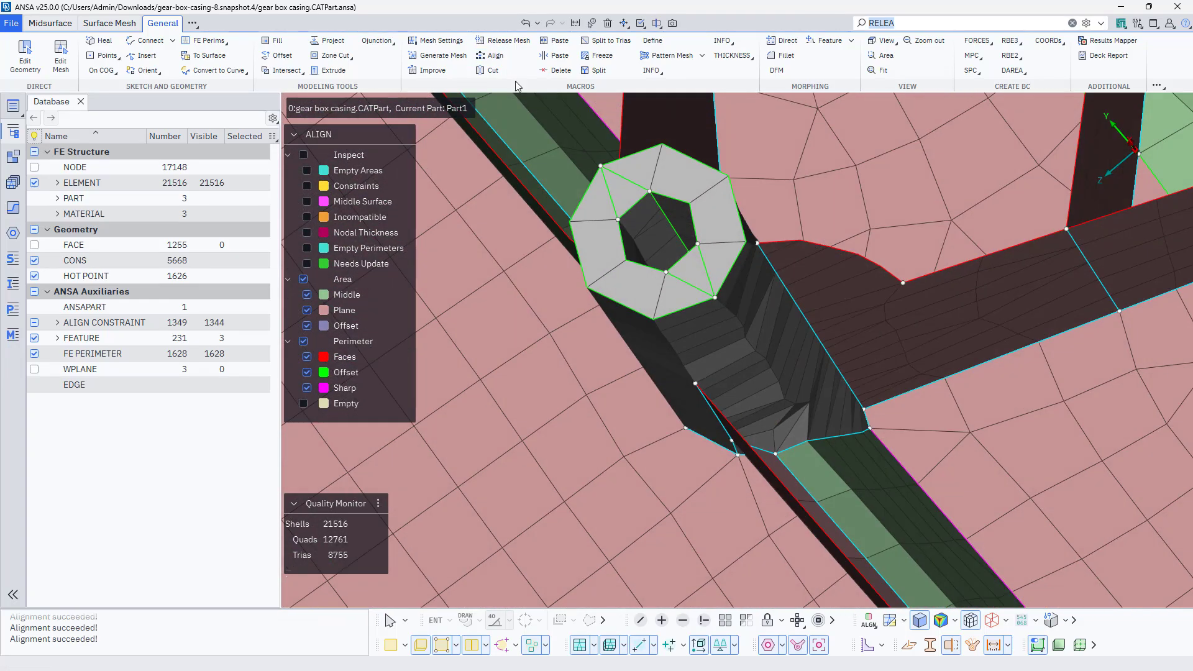
- Align the first uneven node column on the opposite side of the boss
{"action": "left_click", "coordinate": [495, 56]}
{"action": "left_click", "coordinate": [718, 303]}
{"action": "middle_click", "coordinate": [718, 304]}
{"action": "left_click_drag", "start_coordinate": [718, 303], "coordinate": [632, 369], "text": "ctrl"}
{"action": "middle_click", "coordinate": [524, 320]}
{"action": "middle_click", "coordinate": [523, 321]}
- Align the next curved node column between the boss's top ring corner and its foot node
{"action": "left_click", "coordinate": [654, 375]}
{"action": "middle_click", "coordinate": [632, 369]}
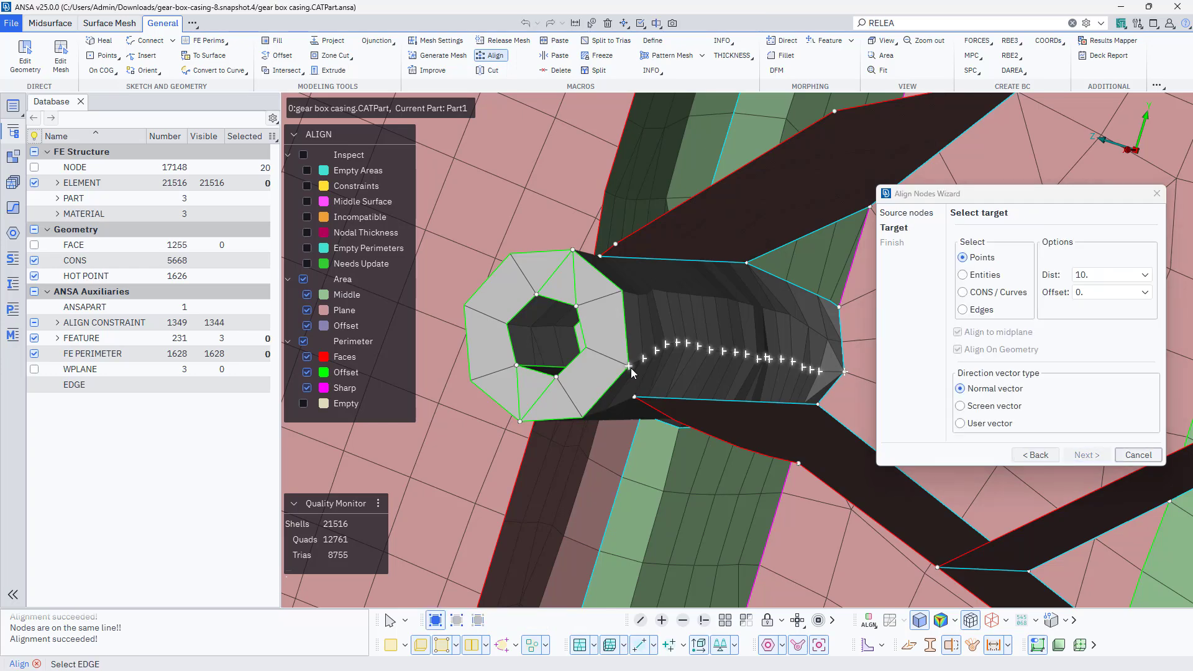
{"action": "left_click", "coordinate": [631, 369]}
{"action": "left_click", "coordinate": [845, 373]}
{"action": "middle_click", "coordinate": [845, 373]}
{"action": "middle_click", "coordinate": [845, 373]}
{"action": "left_click_drag", "start_coordinate": [844, 373], "coordinate": [782, 340], "text": "ctrl"}
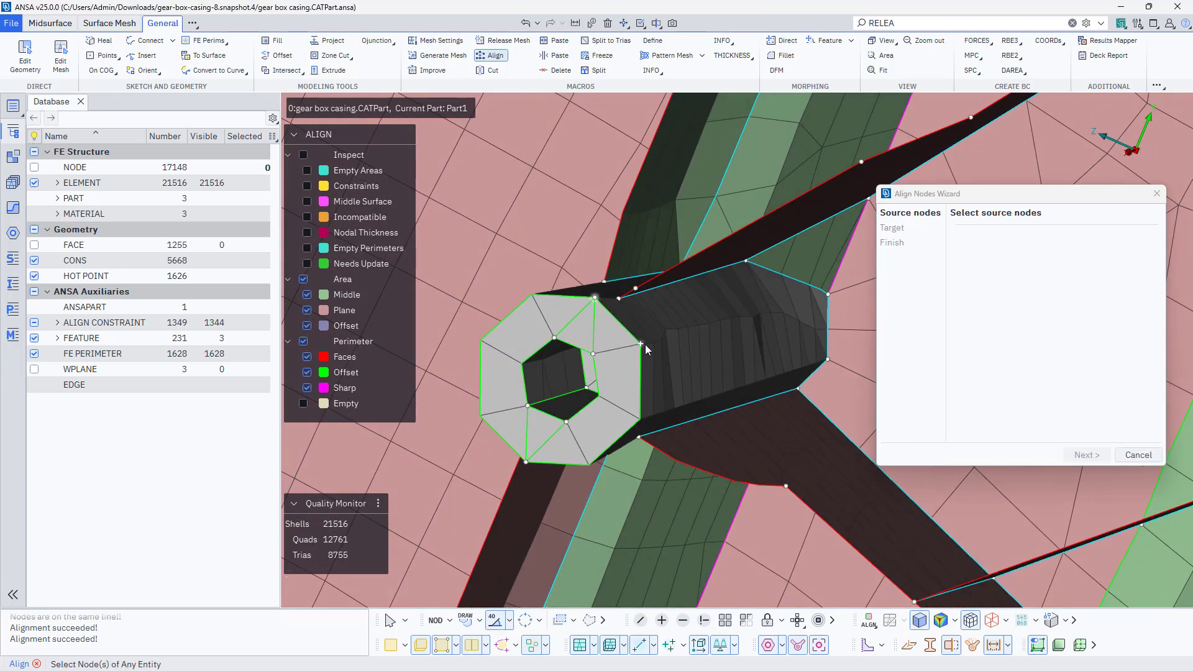
- Straighten the remaining uneven node columns on the boss's far side and close the Align wizard
{"action": "left_click", "coordinate": [647, 349]}
{"action": "middle_click", "coordinate": [647, 349]}
{"action": "left_click_drag", "start_coordinate": [647, 349], "coordinate": [805, 436], "text": "ctrl"}
{"action": "left_click", "coordinate": [732, 371]}
{"action": "middle_click", "coordinate": [733, 371]}
{"action": "left_click_drag", "start_coordinate": [732, 371], "coordinate": [814, 423], "text": "ctrl"}
{"action": "middle_click", "coordinate": [594, 434]}
- With Edit Mesh, move the tria at the boss's foot and split a wall edge beside the boss connection
{"action": "scroll", "coordinate": [815, 423], "scroll_direction": "down", "scroll_amount": 5}
{"action": "left_click", "coordinate": [60, 55]}
{"action": "scroll", "coordinate": [571, 504], "scroll_direction": "up", "scroll_amount": 5}
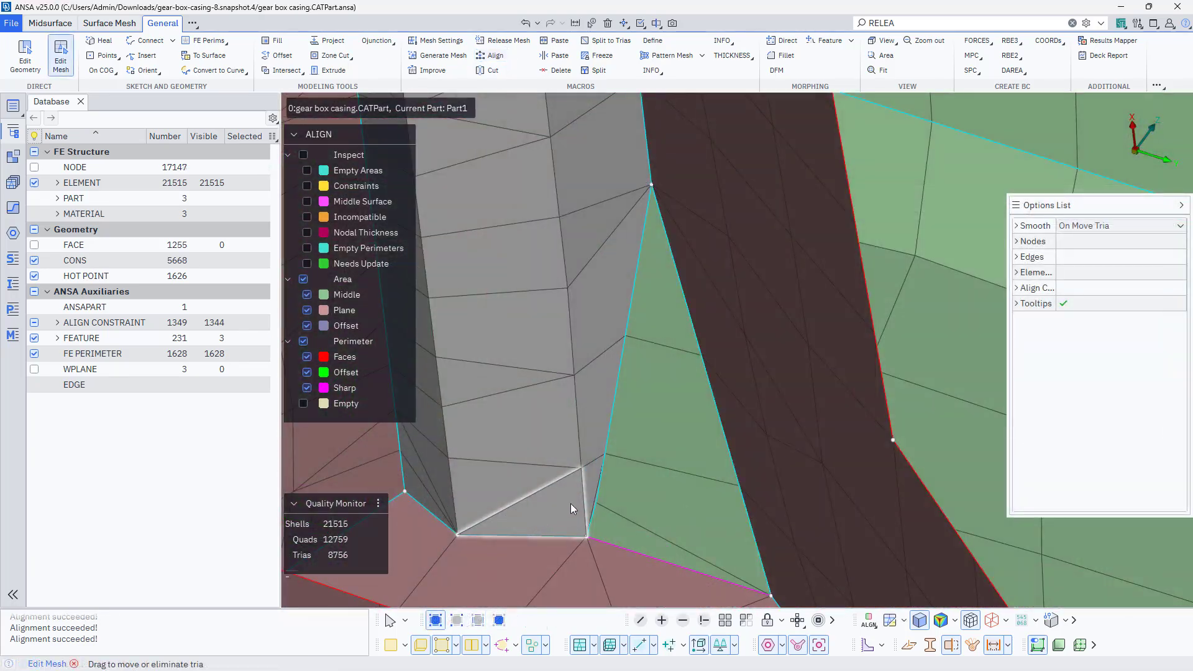
{"action": "scroll", "coordinate": [571, 503], "scroll_direction": "up", "scroll_amount": 2}
{"action": "left_click_drag", "start_coordinate": [616, 502], "coordinate": [634, 424]}
{"action": "scroll", "coordinate": [656, 454], "scroll_direction": "down", "scroll_amount": 5}
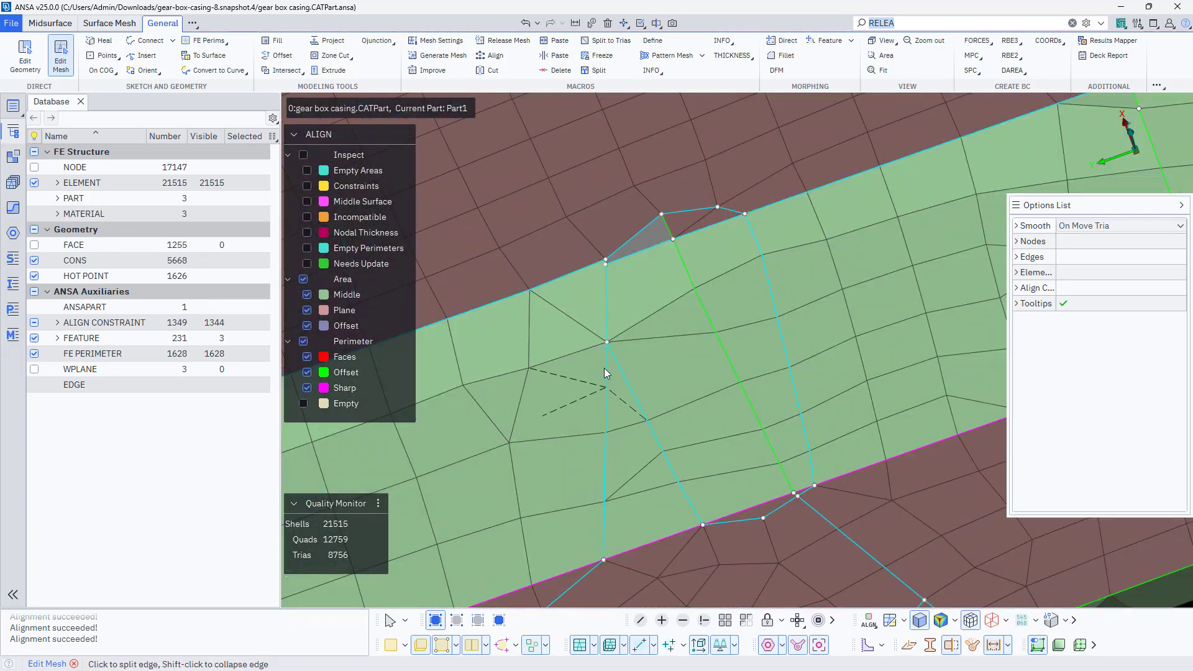
{"action": "left_click", "coordinate": [626, 380]}
- Examine the rebuilt boss from behind and within the whole casing
{"action": "left_click_drag", "start_coordinate": [671, 377], "coordinate": [918, 335], "text": "ctrl"}
{"action": "scroll", "coordinate": [640, 528], "scroll_direction": "down", "scroll_amount": 5}
{"action": "mouse_move", "coordinate": [640, 529]}
{"action": "left_mouse_down", "text": "ctrl"}
{"action": "mouse_move", "coordinate": [591, 562]}
{"action": "mouse_move", "coordinate": [636, 533]}
{"action": "left_mouse_up", "text": "ctrl"}
{"action": "scroll", "coordinate": [636, 532], "scroll_direction": "down", "scroll_amount": 4}
{"action": "scroll", "coordinate": [680, 496], "scroll_direction": "up", "scroll_amount": 3}
{"action": "left_click_drag", "start_coordinate": [682, 500], "coordinate": [727, 437], "text": "ctrl"}
{"action": "scroll", "coordinate": [728, 436], "scroll_direction": "down", "scroll_amount": 5}
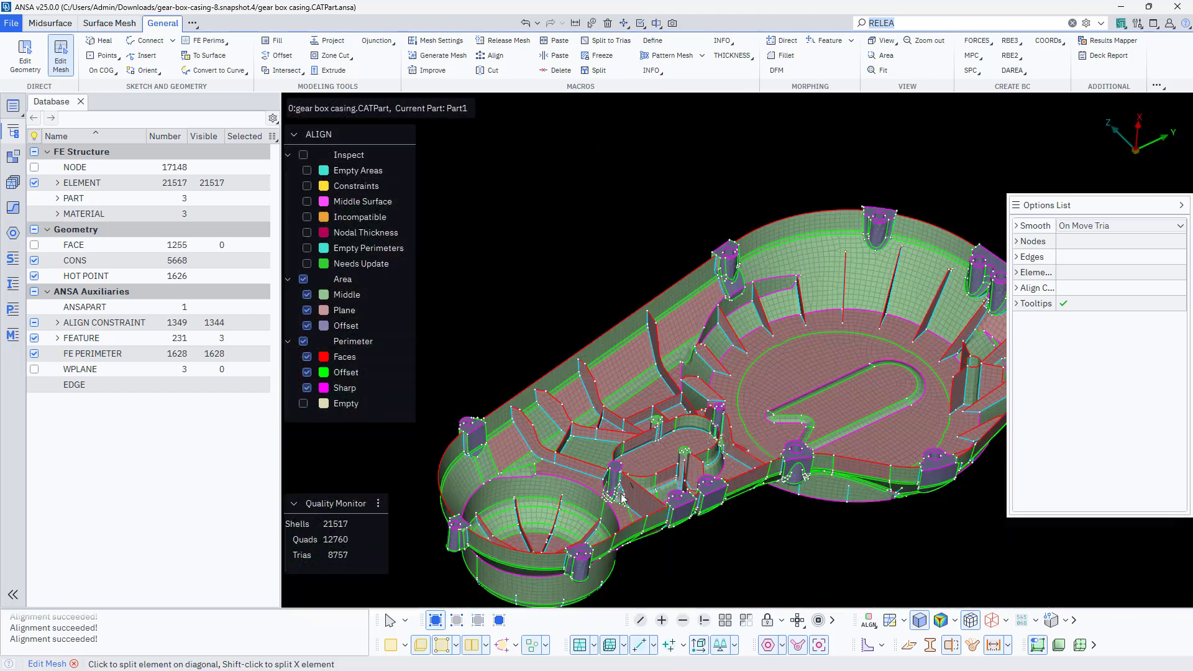
{"action": "scroll", "coordinate": [617, 493], "scroll_direction": "up", "scroll_amount": 5}
{"action": "left_click_drag", "start_coordinate": [675, 498], "coordinate": [625, 494], "text": "ctrl"}
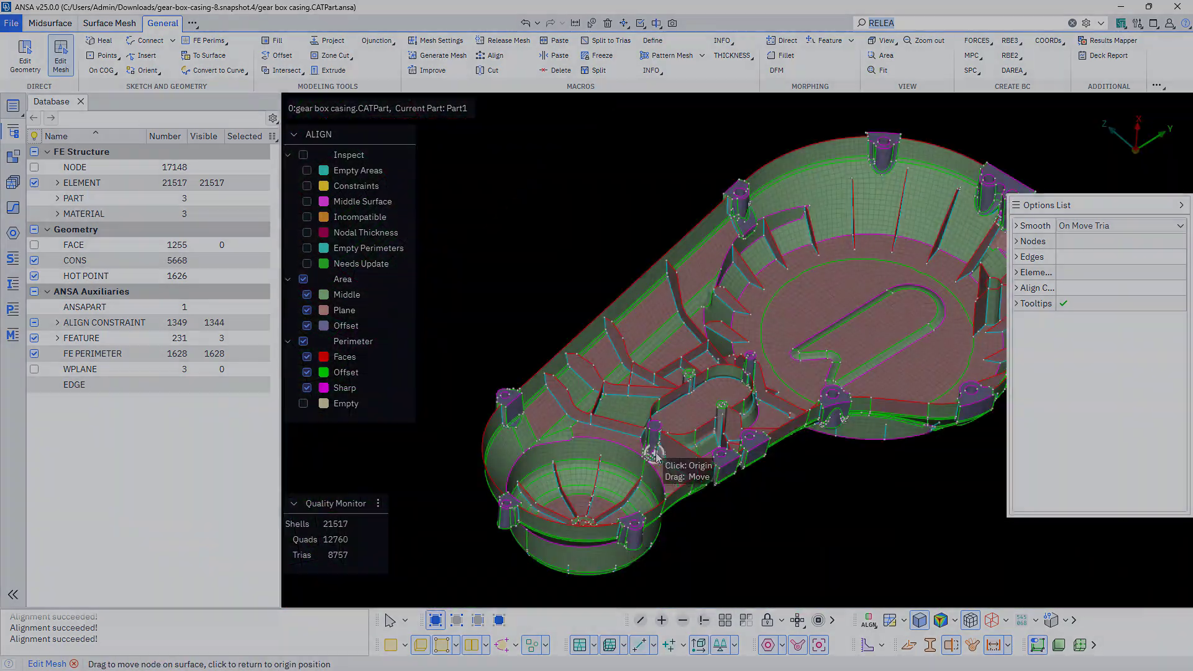
- Delete the stray trias sticking out of the boss beside the end of the adjoining wall
{"action": "scroll", "coordinate": [652, 435], "scroll_direction": "up", "scroll_amount": 5}
{"action": "left_click_drag", "start_coordinate": [652, 435], "coordinate": [779, 514], "text": "ctrl"}
{"action": "scroll", "coordinate": [640, 413], "scroll_direction": "up", "scroll_amount": 5}
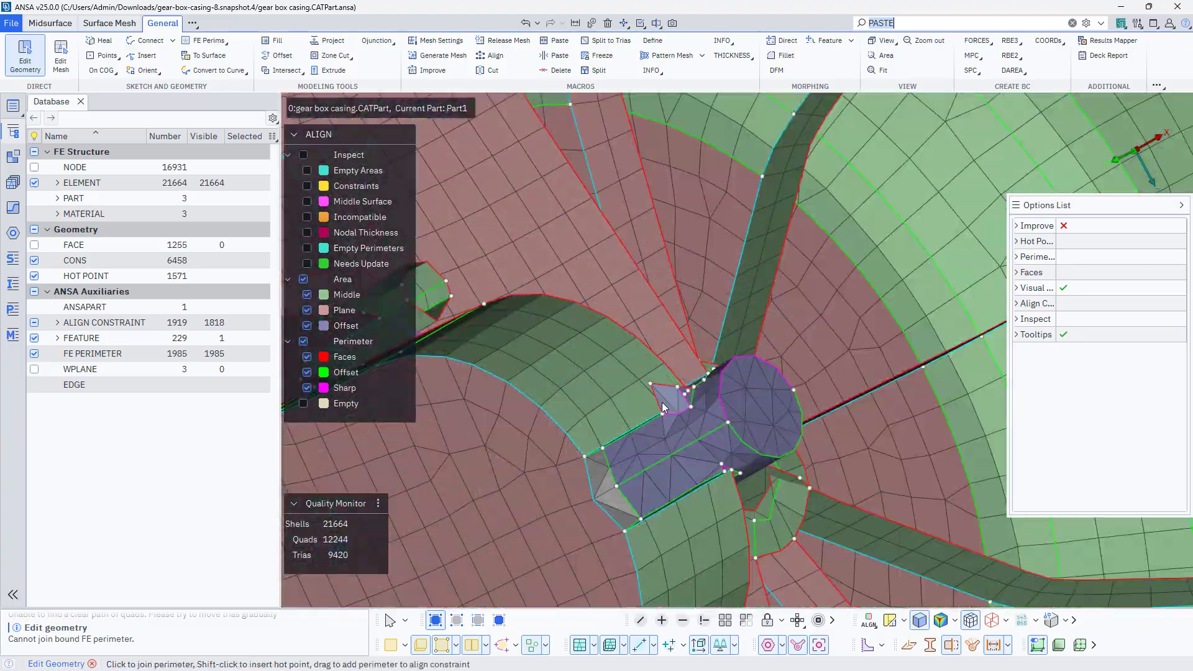
{"action": "left_click_drag", "start_coordinate": [673, 403], "coordinate": [662, 506], "text": "ctrl"}
{"action": "scroll", "coordinate": [660, 474], "scroll_direction": "up", "scroll_amount": 5}
{"action": "middle_click_drag", "start_coordinate": [662, 506], "coordinate": [601, 383], "text": "ctrl"}
{"action": "left_click_drag", "start_coordinate": [600, 383], "coordinate": [644, 368], "text": "ctrl"}
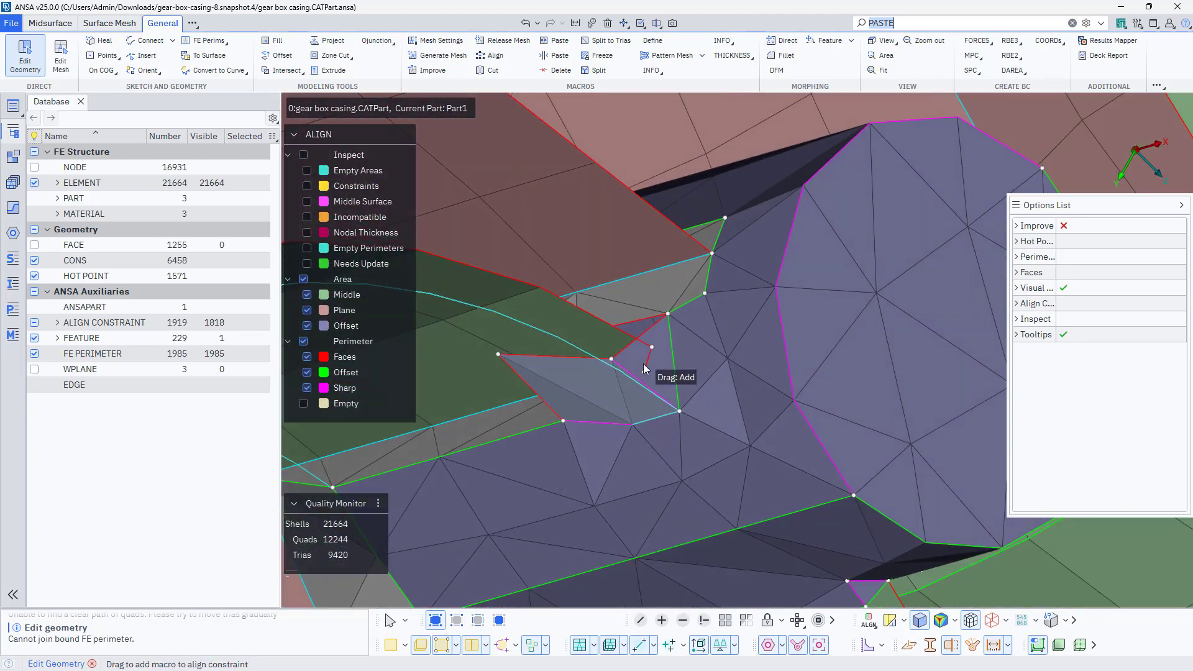
{"action": "left_click", "coordinate": [604, 25]}
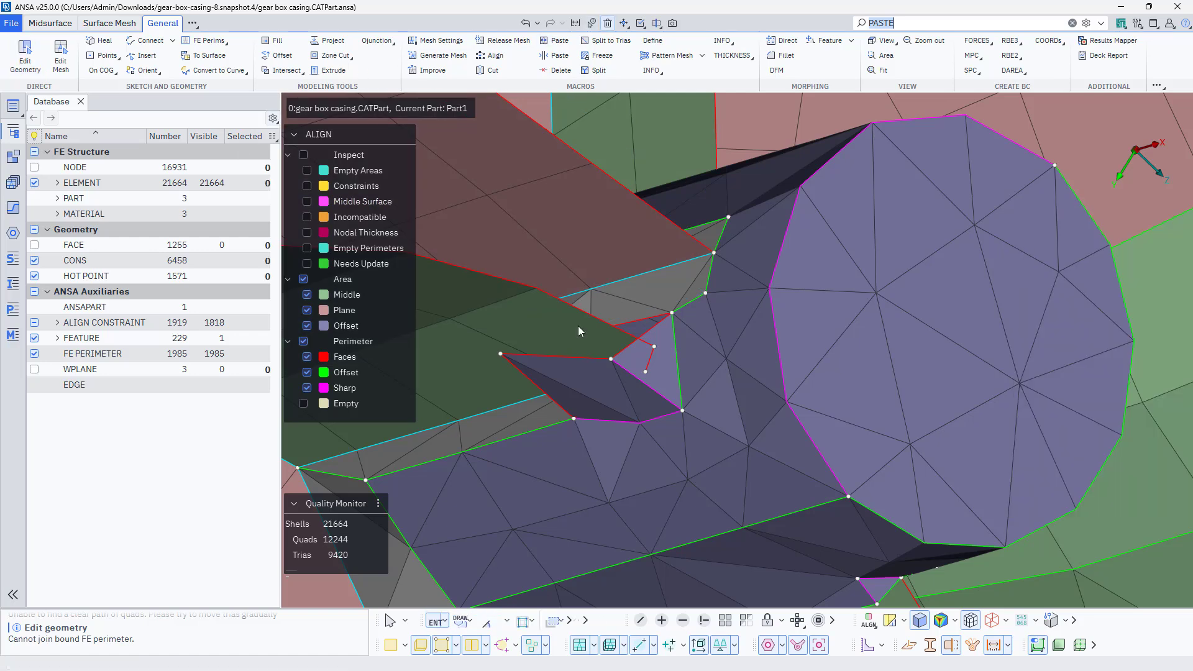
{"action": "left_click", "coordinate": [645, 401]}
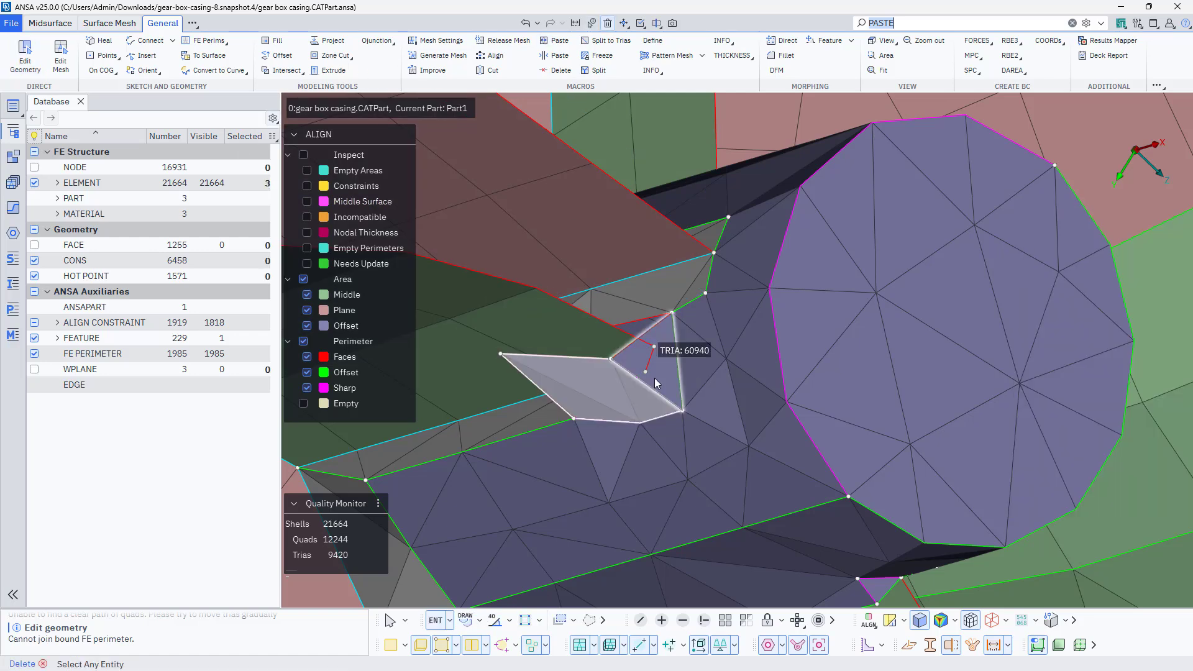
{"action": "left_click", "coordinate": [655, 378]}
{"action": "middle_click", "coordinate": [654, 377]}
{"action": "left_click", "coordinate": [261, 336]}
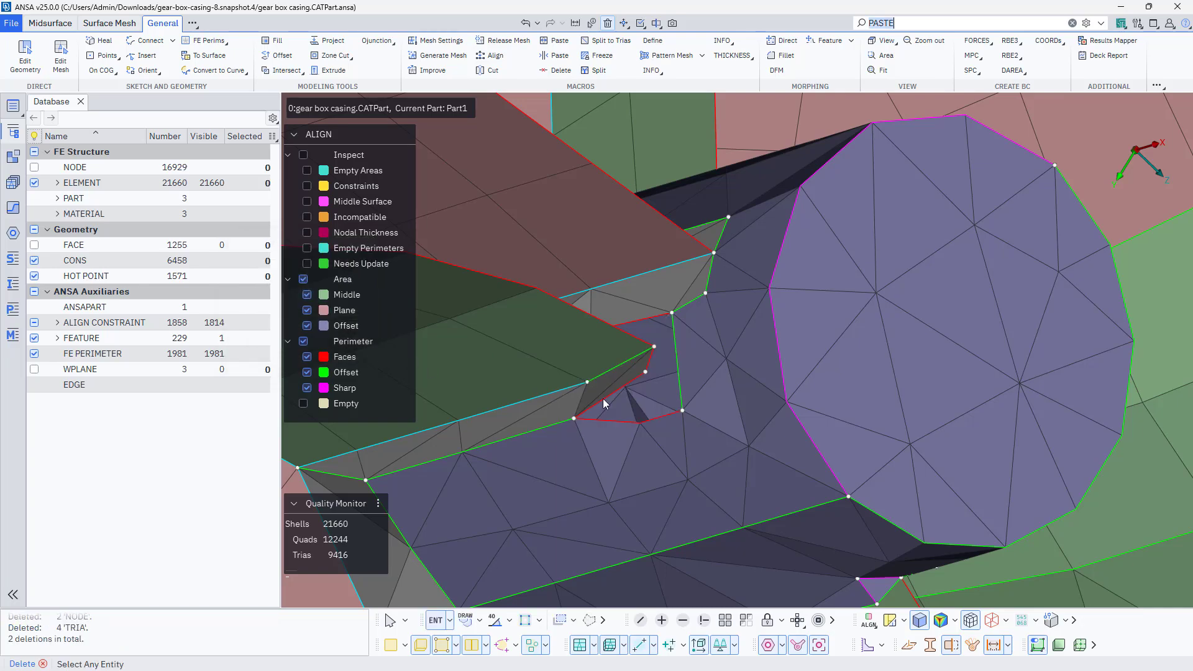
- Delete the two leftover trias at the wall's end corner and clean up the short edge beside the gap with Edit Mesh
{"action": "mouse_move", "coordinate": [602, 401]}
{"action": "left_mouse_down", "text": "ctrl"}
{"action": "mouse_move", "coordinate": [596, 435]}
{"action": "mouse_move", "coordinate": [568, 368]}
{"action": "mouse_move", "coordinate": [598, 383]}
{"action": "left_mouse_up", "text": "ctrl"}
{"action": "middle_click", "coordinate": [619, 375]}
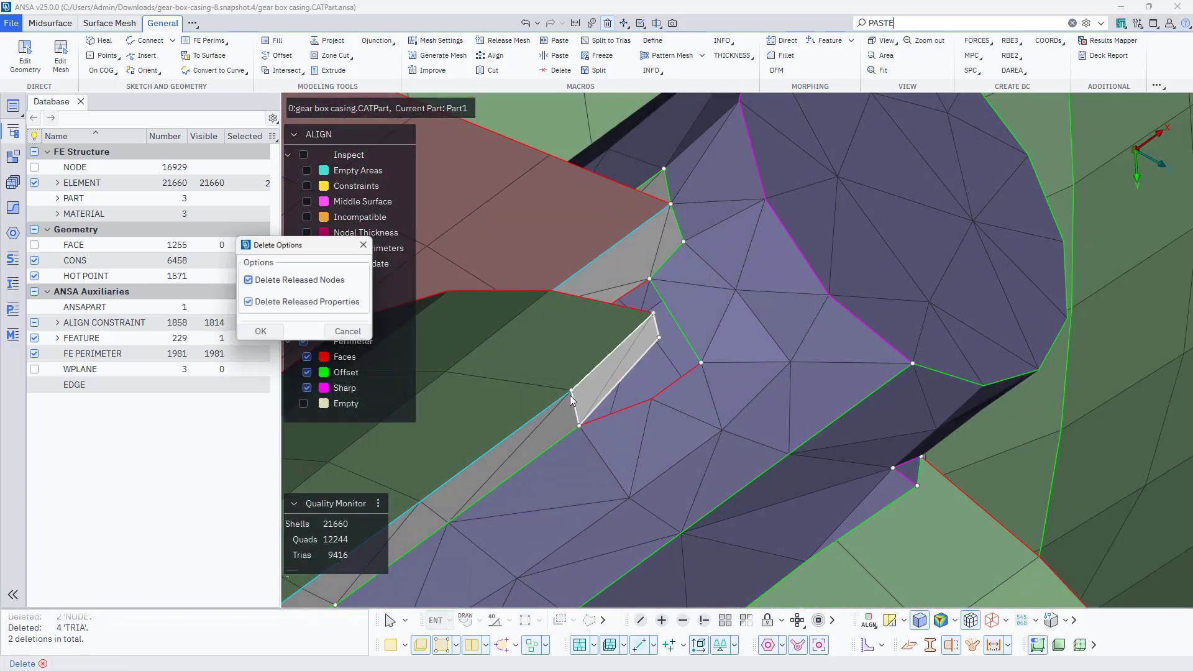
{"action": "left_click", "coordinate": [266, 333]}
{"action": "left_click_drag", "start_coordinate": [567, 427], "coordinate": [528, 347], "text": "ctrl"}
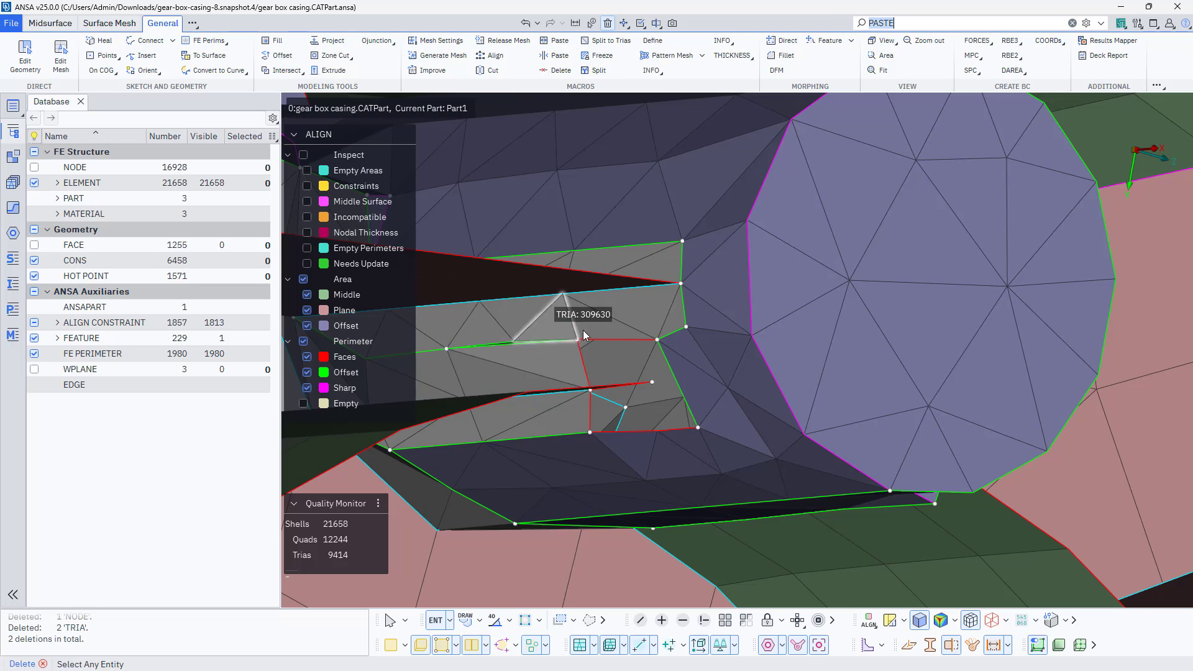
{"action": "left_click", "coordinate": [36, 68]}
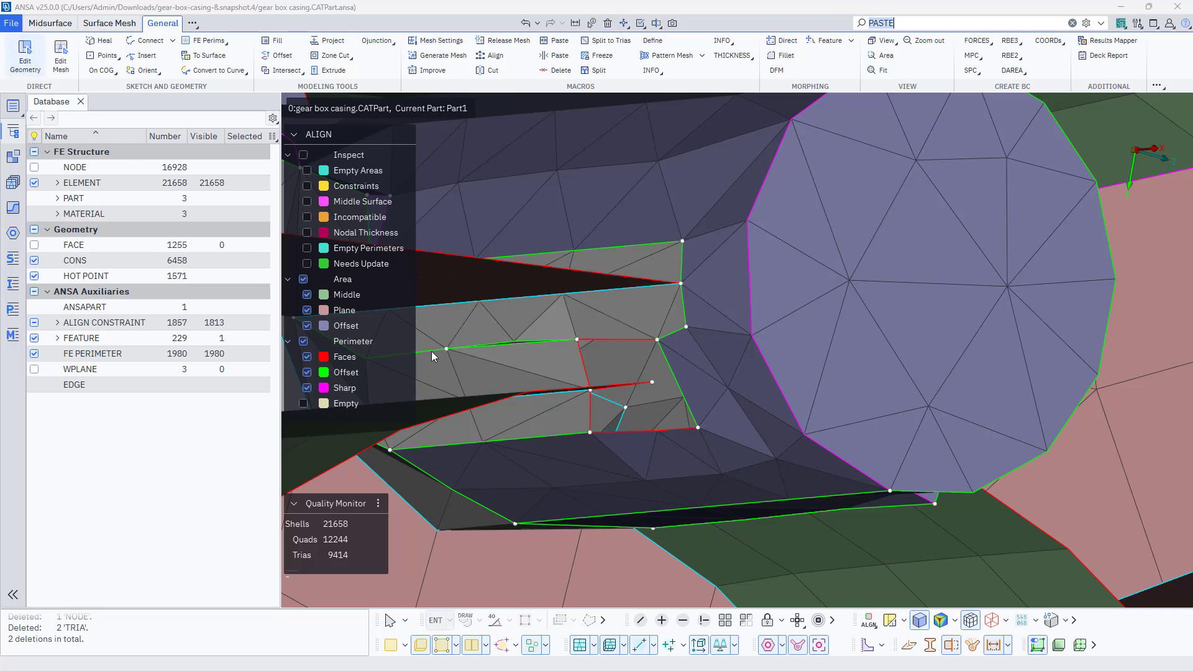
{"action": "key", "text": "Tab"}
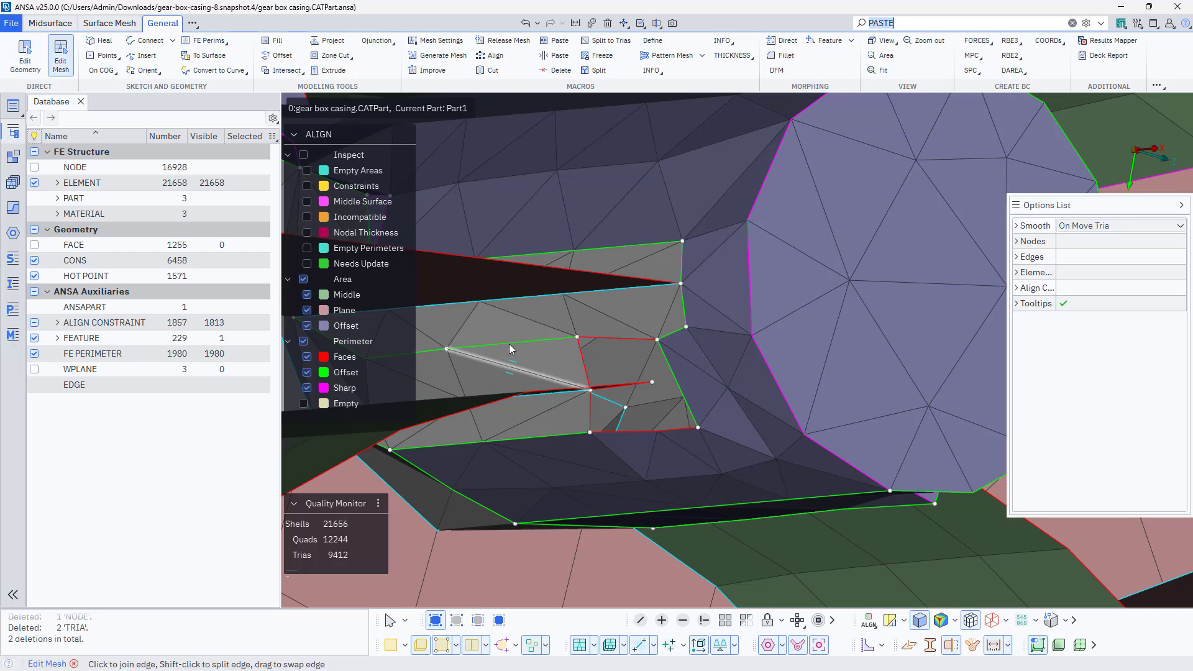
{"action": "left_click_drag", "start_coordinate": [564, 357], "coordinate": [564, 332], "text": "ctrl"}
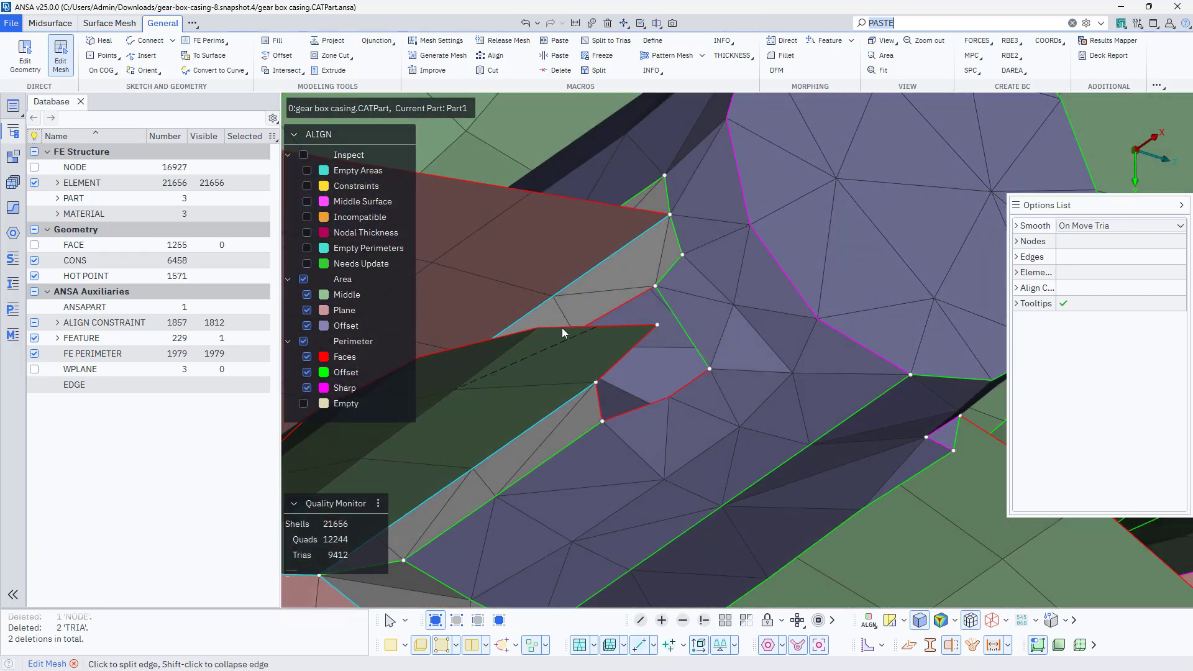
- Fill the open gap between the wall's end and the boss from its boundary edges
{"action": "left_click", "coordinate": [276, 41]}
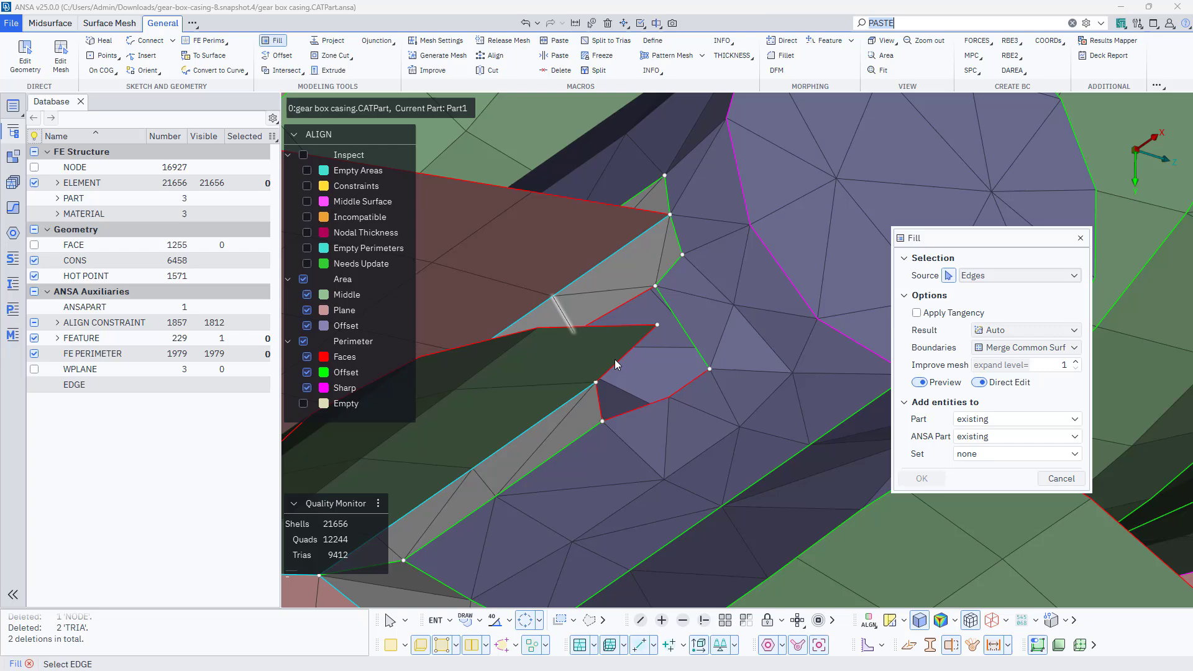
{"action": "left_click", "coordinate": [645, 404]}
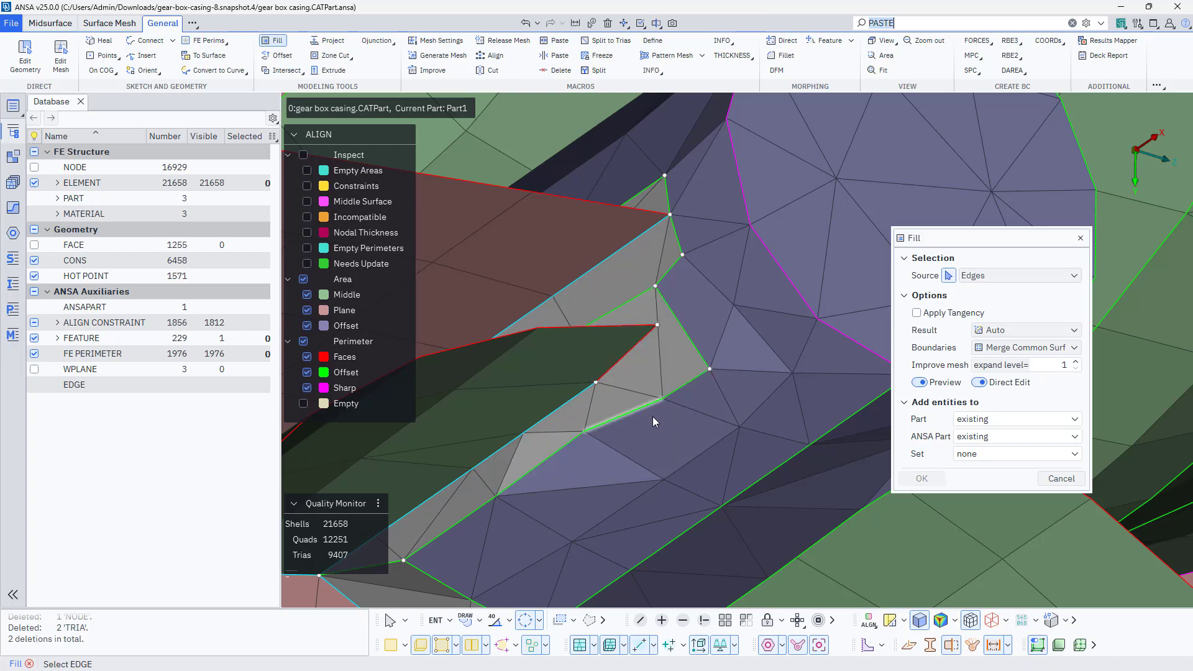
{"action": "left_click_drag", "start_coordinate": [680, 416], "coordinate": [618, 410], "text": "ctrl"}
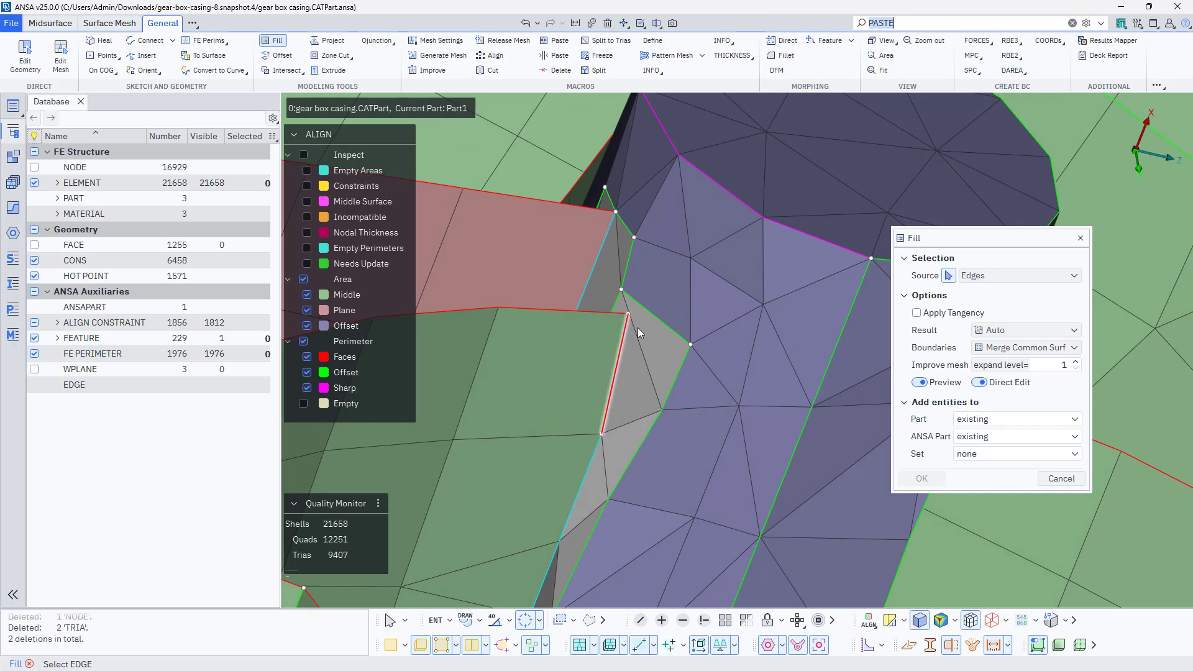
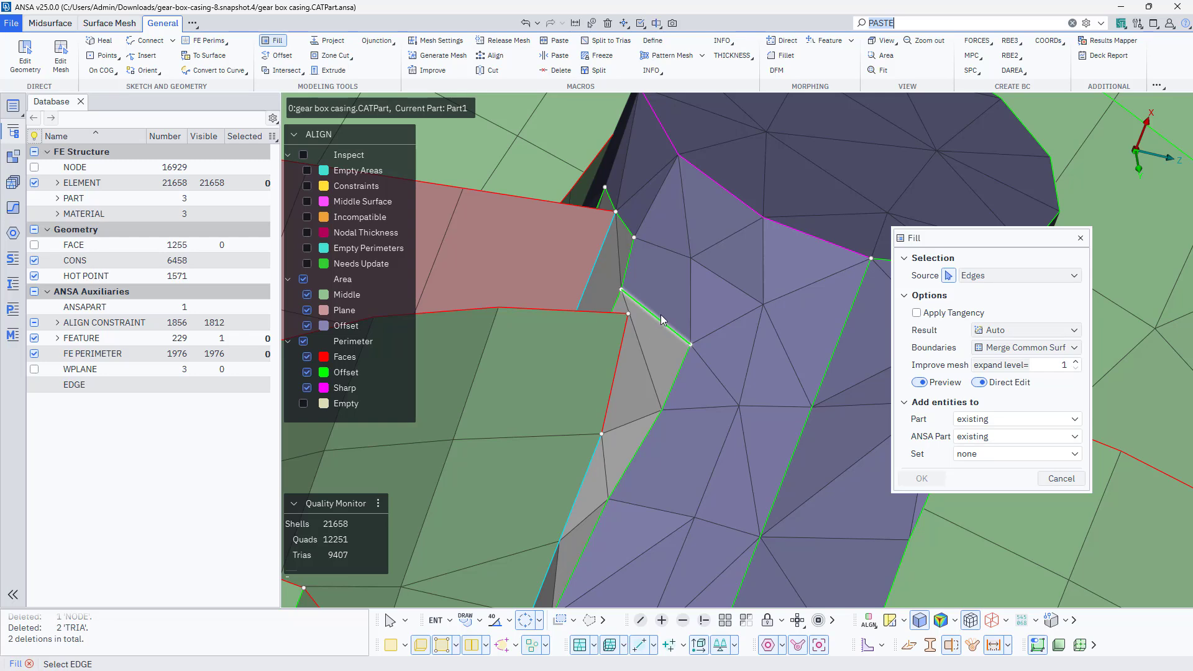
- With Edit Mesh, split the boss edge beside the wall, attach the wall's corner node to it and remove the sliver tria
{"action": "left_click", "coordinate": [36, 69]}
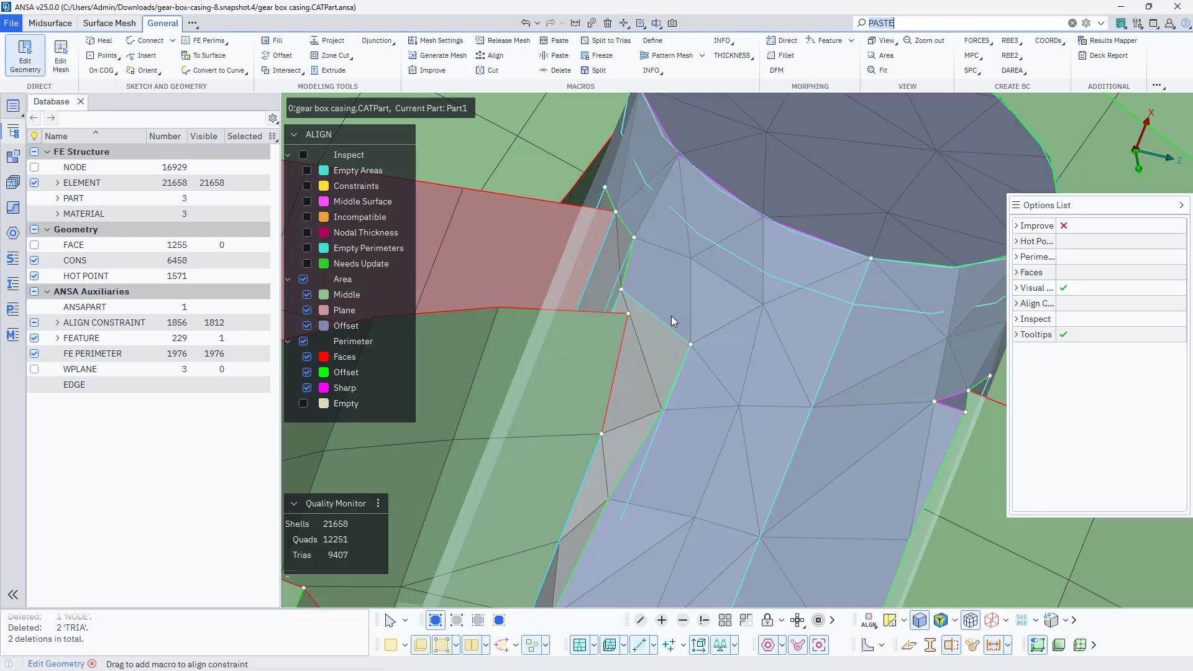
{"action": "key", "text": "Tab"}
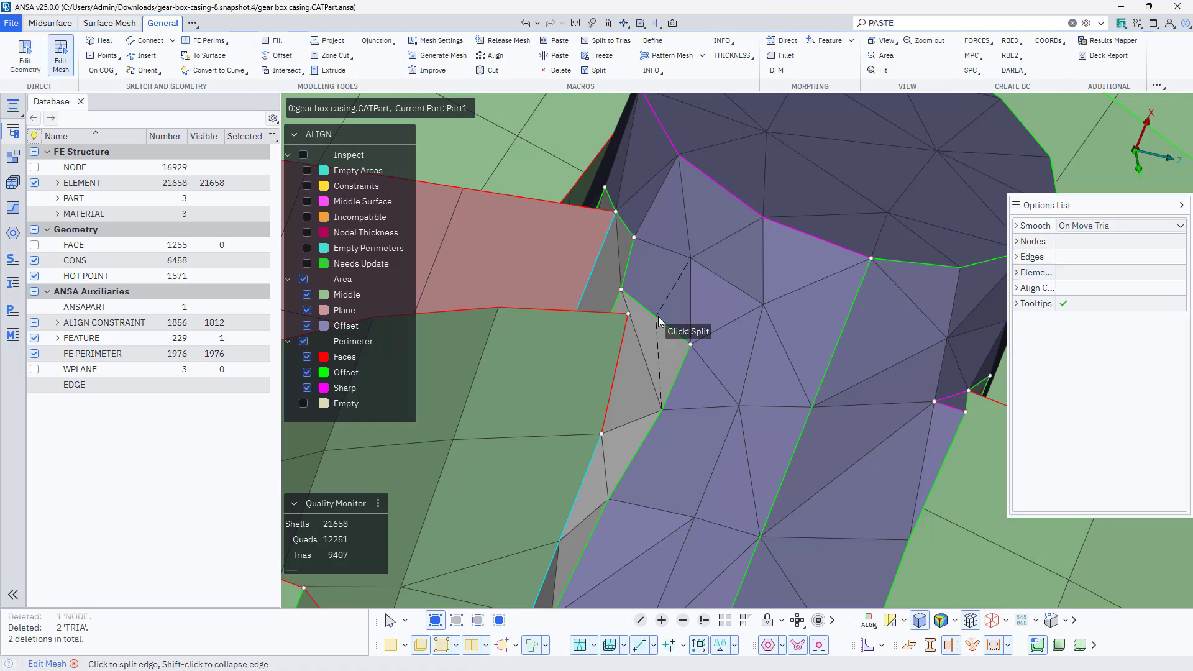
{"action": "middle_click", "coordinate": [636, 356]}
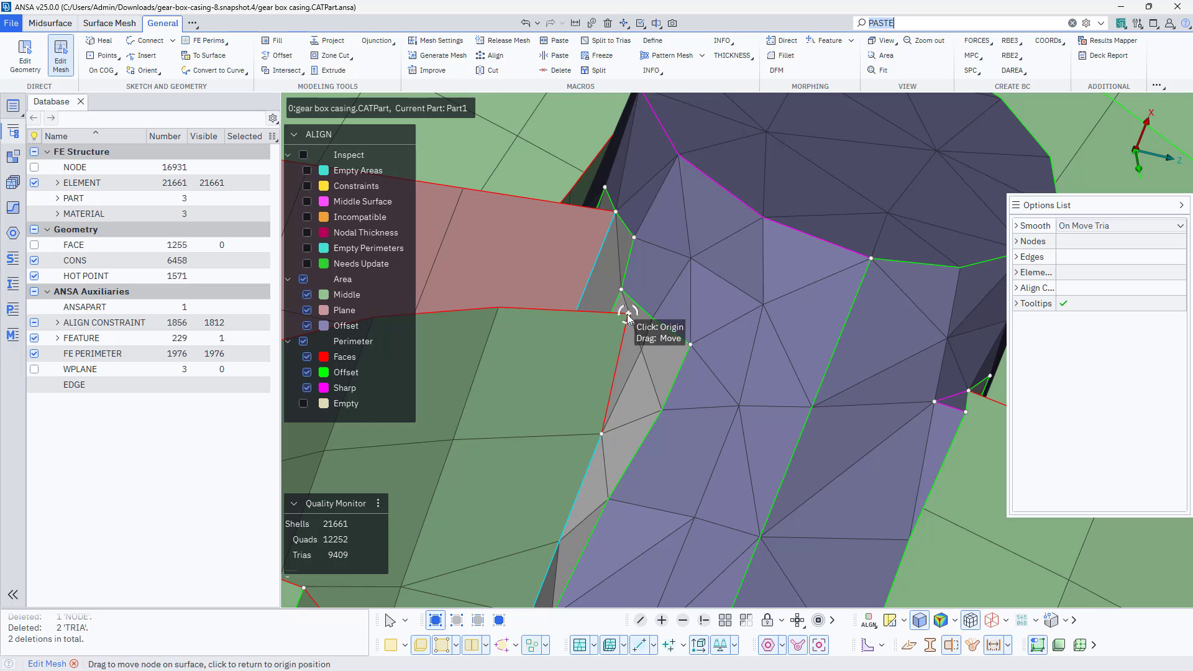
{"action": "left_click_drag", "start_coordinate": [628, 316], "coordinate": [651, 320]}
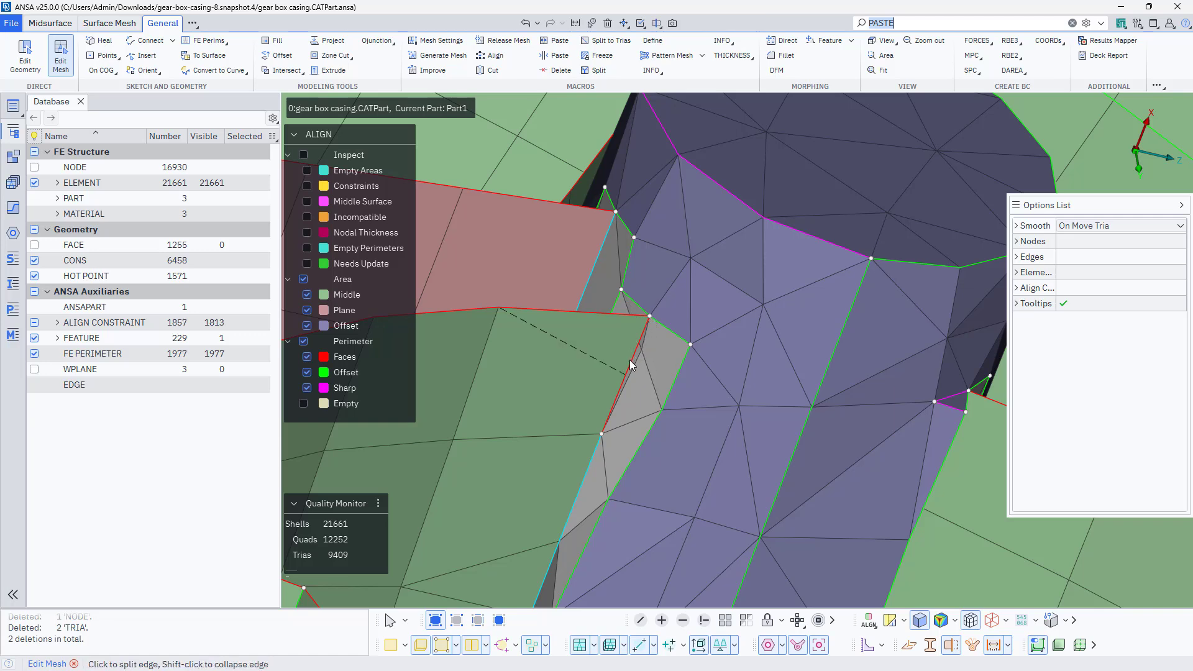
{"action": "left_click_drag", "start_coordinate": [643, 358], "coordinate": [597, 376]}
- Examine the repaired wall connection, the boss's other sides and the tangled shells at its foot
{"action": "scroll", "coordinate": [641, 352], "scroll_direction": "down", "scroll_amount": 4}
{"action": "scroll", "coordinate": [790, 324], "scroll_direction": "up", "scroll_amount": 4}
{"action": "left_click_drag", "start_coordinate": [773, 397], "coordinate": [766, 372], "text": "ctrl"}
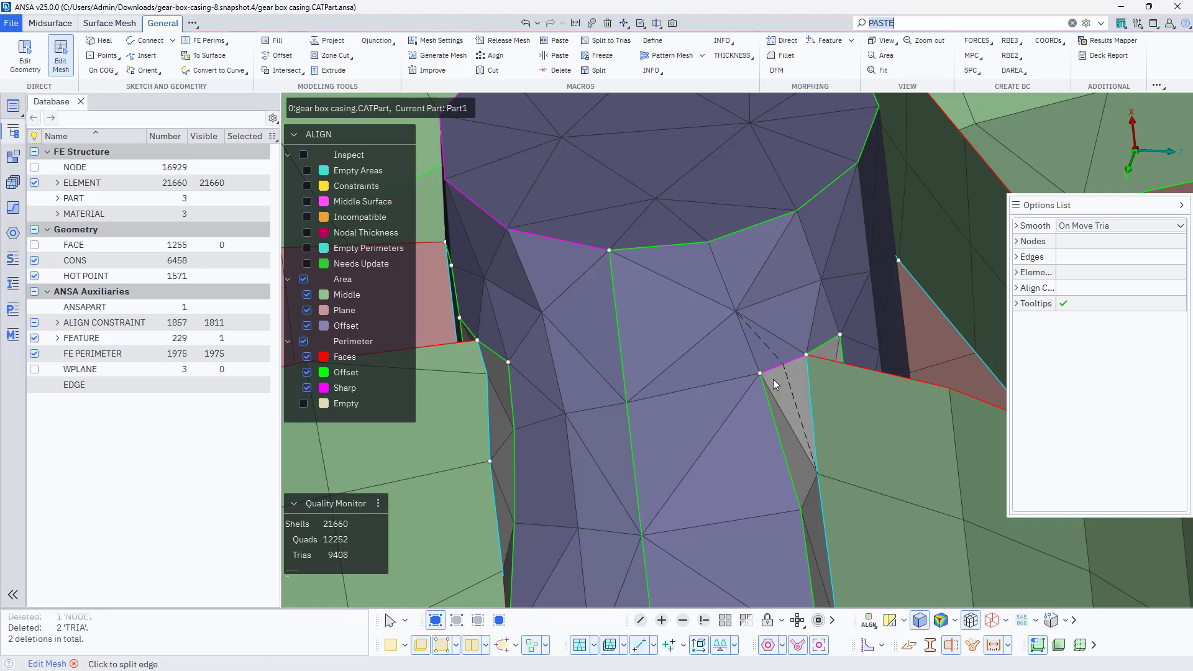
{"action": "scroll", "coordinate": [735, 427], "scroll_direction": "down", "scroll_amount": 6}
{"action": "left_click_drag", "start_coordinate": [735, 427], "coordinate": [815, 406], "text": "ctrl"}
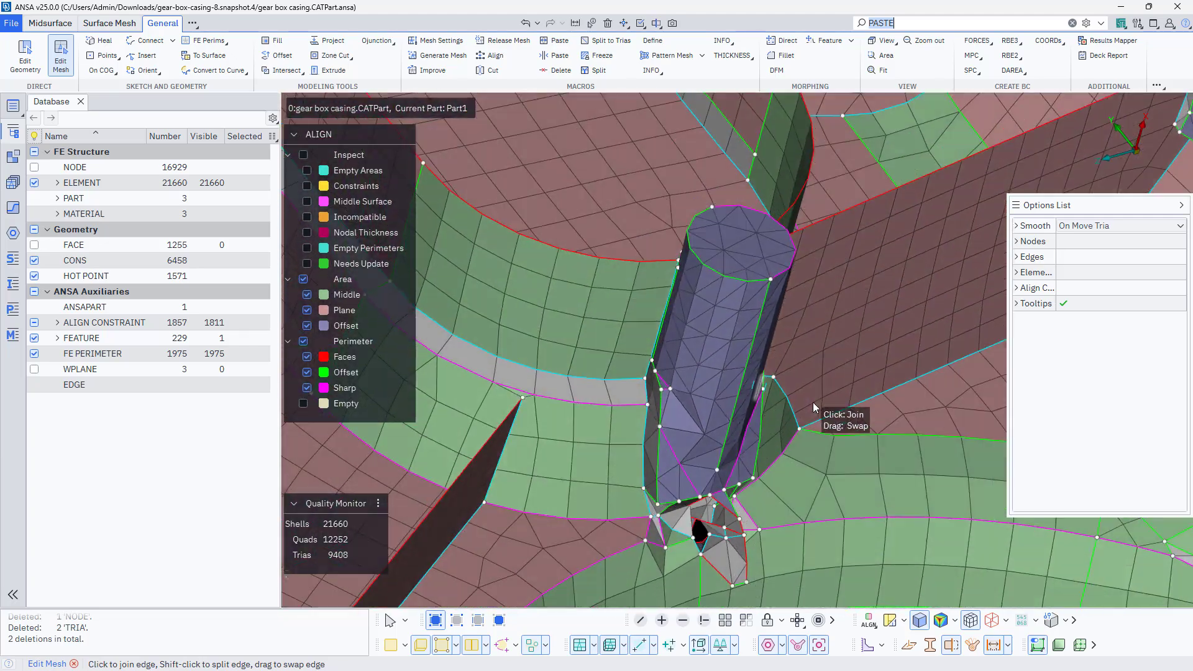
{"action": "scroll", "coordinate": [724, 547], "scroll_direction": "up", "scroll_amount": 3}
{"action": "middle_click_drag", "start_coordinate": [724, 547], "coordinate": [752, 395], "text": "ctrl"}
{"action": "scroll", "coordinate": [752, 396], "scroll_direction": "up", "scroll_amount": 3}
{"action": "mouse_move", "coordinate": [714, 409]}
{"action": "left_mouse_down", "text": "ctrl"}
{"action": "mouse_move", "coordinate": [672, 410]}
{"action": "mouse_move", "coordinate": [752, 394]}
{"action": "mouse_move", "coordinate": [655, 405]}
{"action": "mouse_move", "coordinate": [711, 386]}
{"action": "left_mouse_up", "text": "ctrl"}
{"action": "scroll", "coordinate": [753, 394], "scroll_direction": "down", "scroll_amount": 3}
{"action": "scroll", "coordinate": [711, 387], "scroll_direction": "down", "scroll_amount": 3}
{"action": "scroll", "coordinate": [690, 249], "scroll_direction": "up", "scroll_amount": 3}
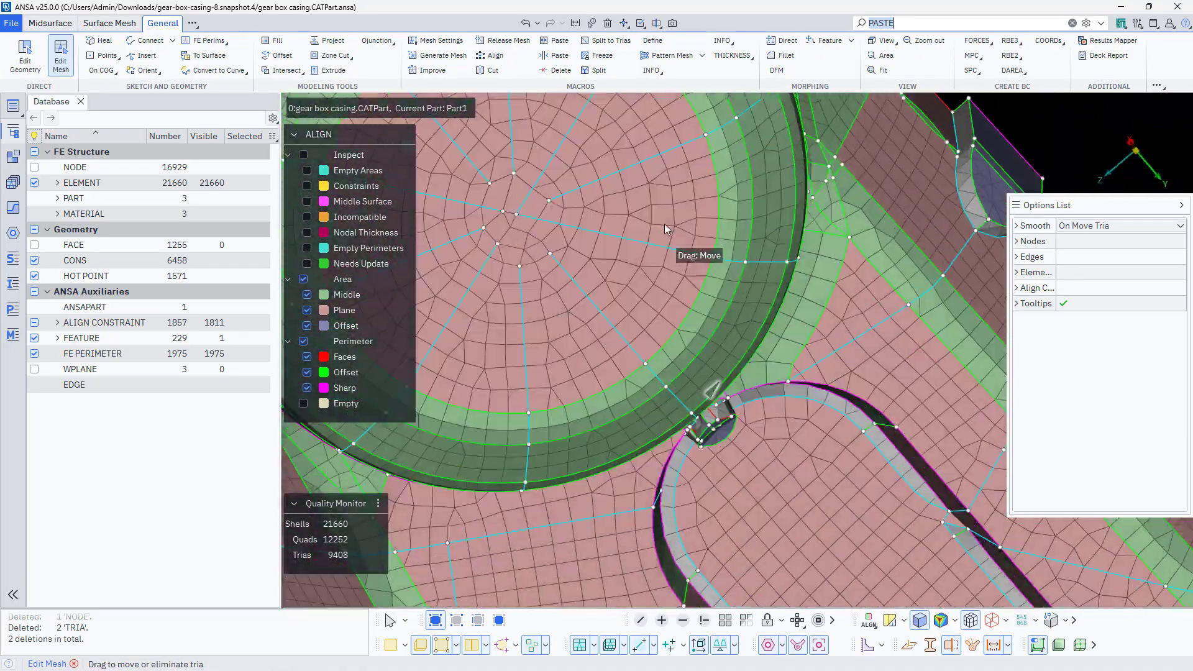
- Delete the distorted, overlapping trias clustered at the boss's foot below the curved wall
{"action": "left_click_drag", "start_coordinate": [690, 248], "coordinate": [665, 236], "text": "ctrl"}
{"action": "scroll", "coordinate": [625, 178], "scroll_direction": "up", "scroll_amount": 2}
{"action": "scroll", "coordinate": [719, 408], "scroll_direction": "up", "scroll_amount": 3}
{"action": "mouse_move", "coordinate": [677, 449]}
{"action": "left_mouse_down", "text": "ctrl"}
{"action": "mouse_move", "coordinate": [721, 439]}
{"action": "mouse_move", "coordinate": [721, 398]}
{"action": "mouse_move", "coordinate": [701, 384]}
{"action": "mouse_move", "coordinate": [701, 452]}
{"action": "mouse_move", "coordinate": [687, 385]}
{"action": "left_mouse_up", "text": "ctrl"}
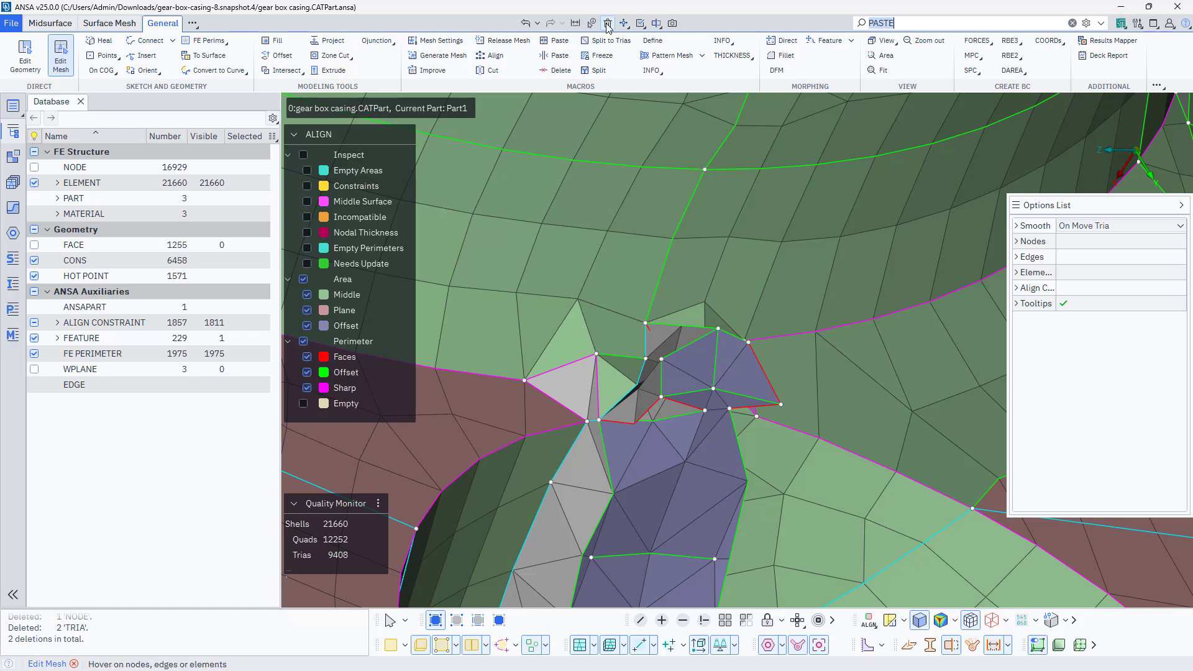
{"action": "left_click", "coordinate": [607, 24]}
{"action": "left_click", "coordinate": [692, 384]}
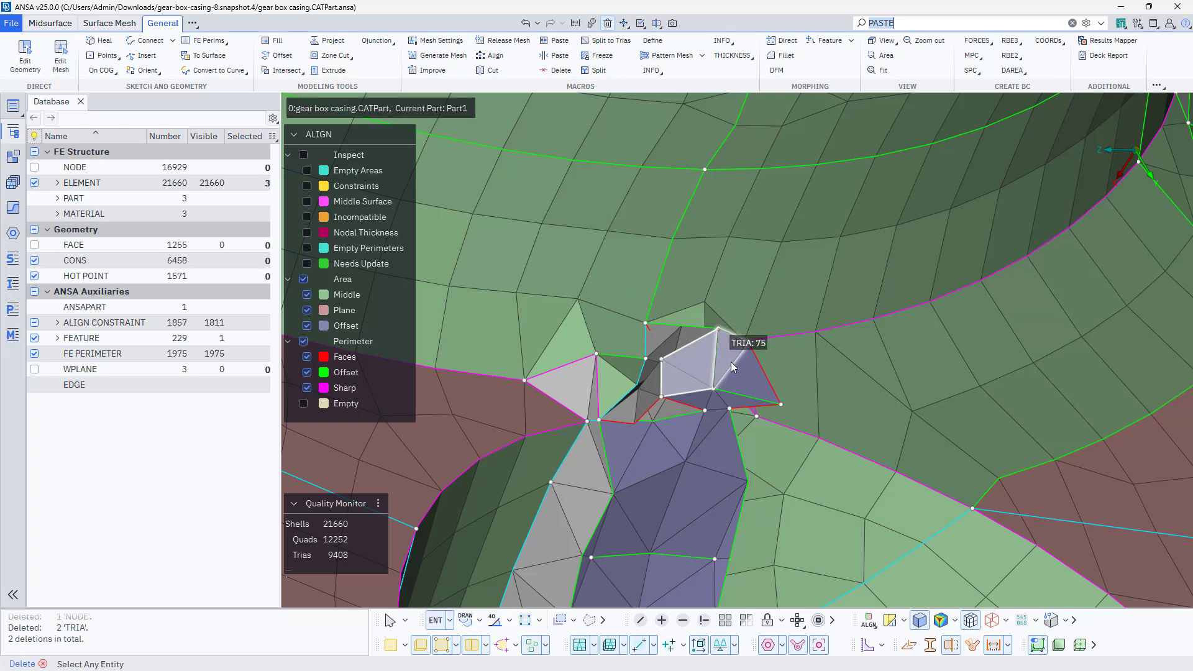
{"action": "left_click", "coordinate": [733, 367]}
{"action": "left_click", "coordinate": [701, 401]}
{"action": "left_click_drag", "start_coordinate": [699, 404], "coordinate": [644, 403], "text": "ctrl"}
{"action": "left_click", "coordinate": [642, 399]}
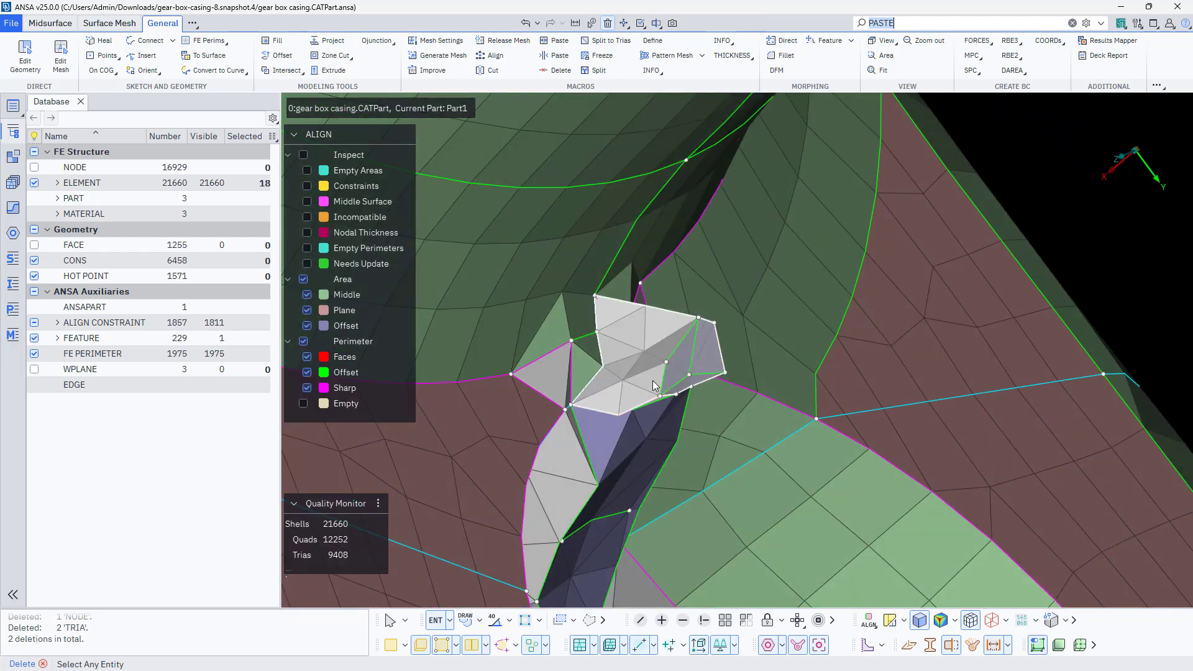
{"action": "left_click_drag", "start_coordinate": [653, 380], "coordinate": [657, 282], "text": "ctrl"}
{"action": "left_click", "coordinate": [694, 318]}
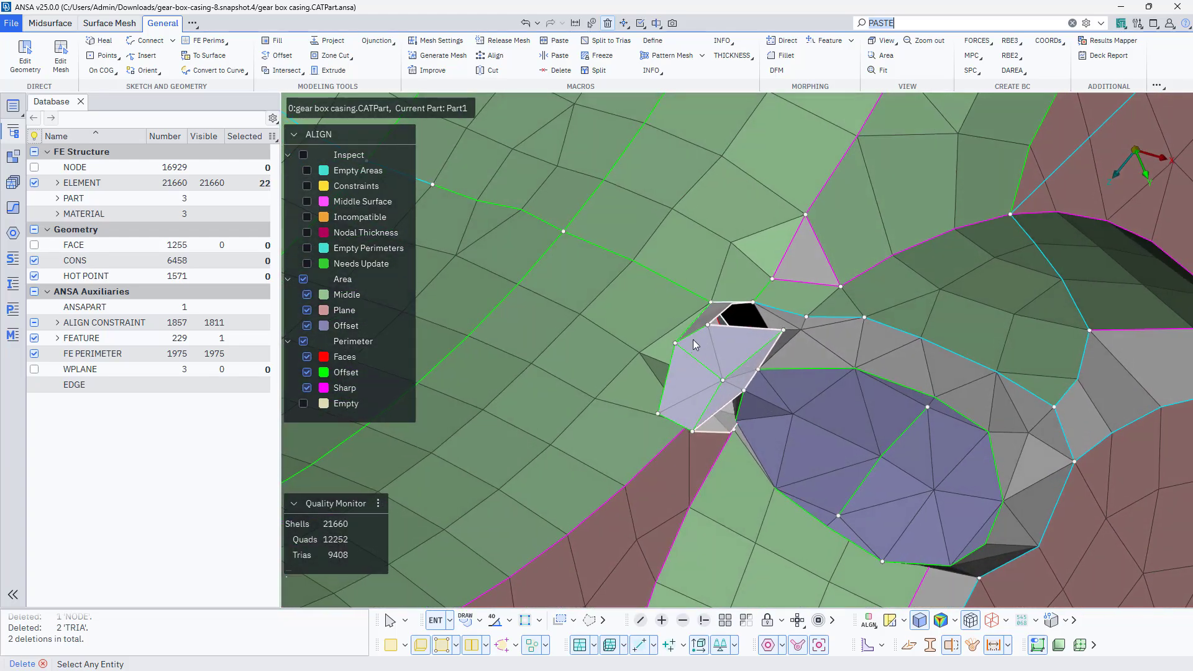
{"action": "left_click_drag", "start_coordinate": [692, 339], "coordinate": [729, 329], "text": "ctrl"}
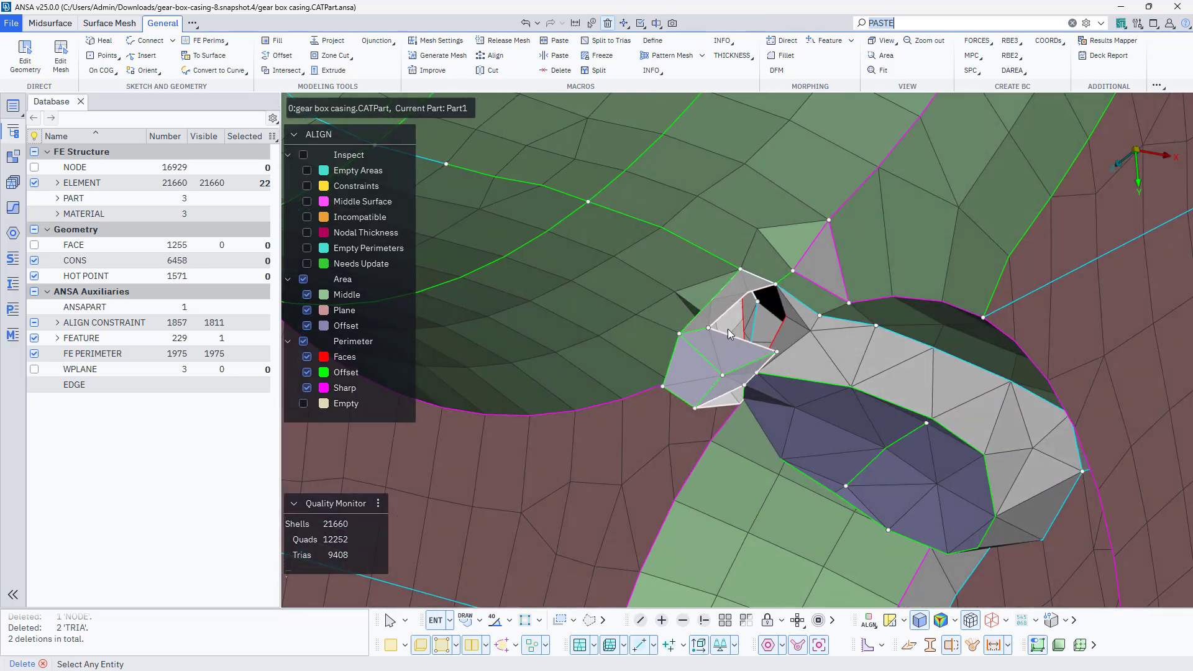
{"action": "left_click", "coordinate": [754, 311]}
{"action": "left_click", "coordinate": [748, 316]}
{"action": "left_click", "coordinate": [748, 321]}
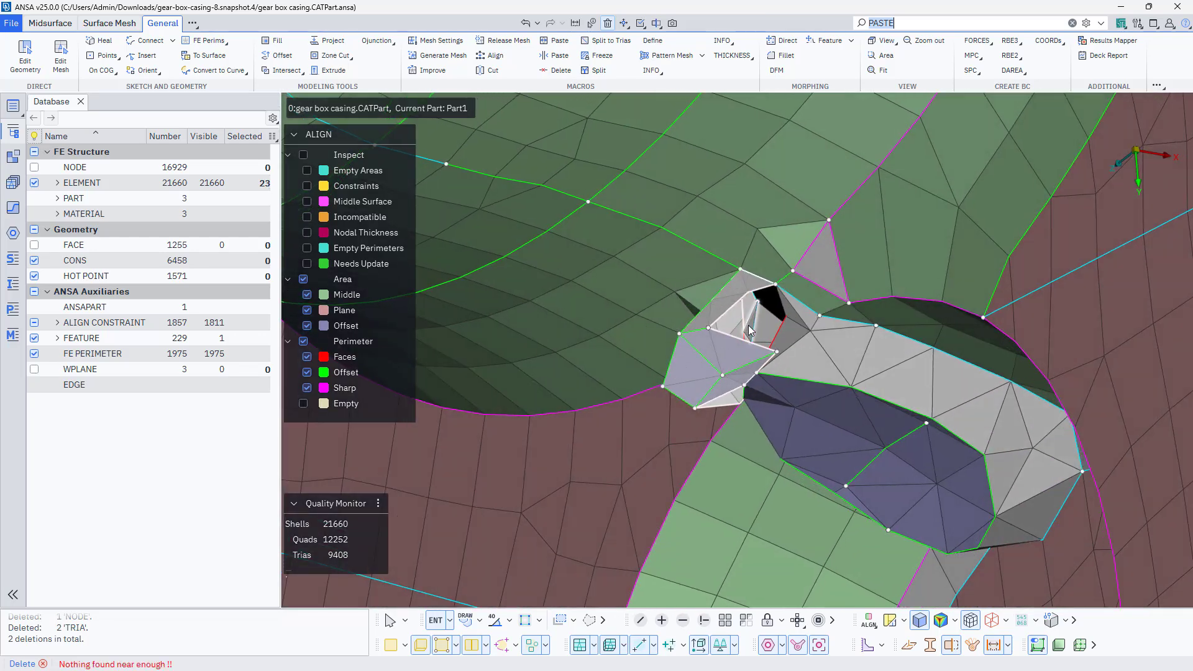
{"action": "left_click_drag", "start_coordinate": [747, 333], "coordinate": [756, 319], "text": "ctrl"}
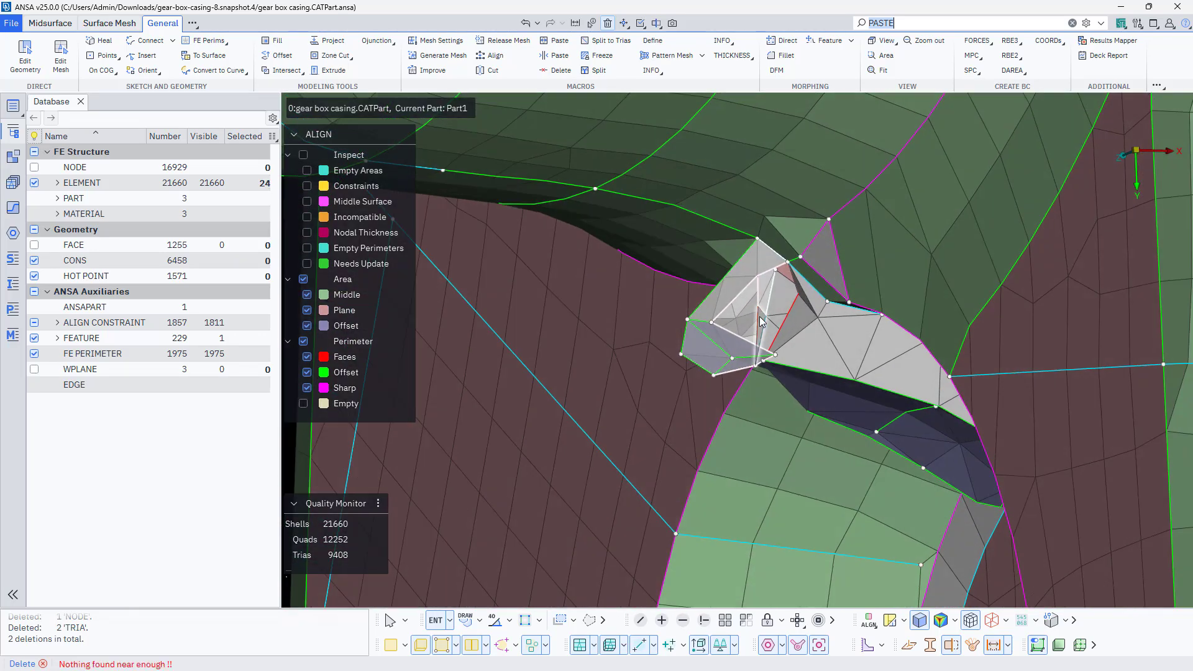
{"action": "left_click", "coordinate": [760, 316]}
{"action": "middle_click", "coordinate": [759, 316]}
{"action": "left_click", "coordinate": [259, 335]}
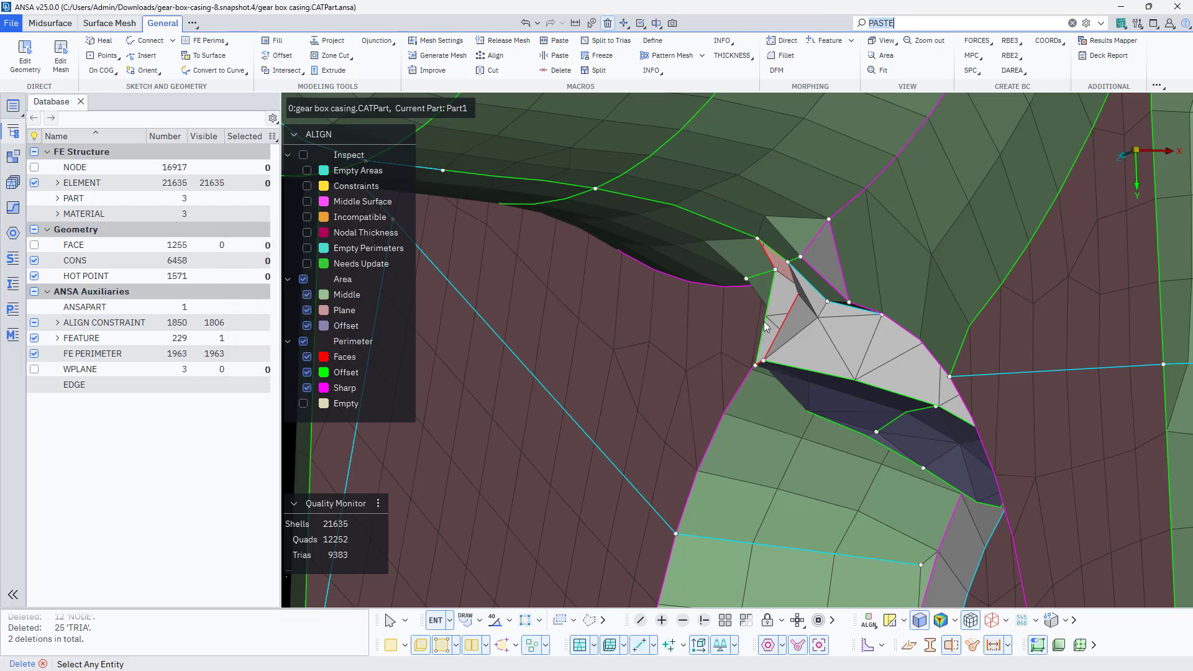
- Fill the hole left between the boss's foot and the curved wall from its boundary edges
{"action": "mouse_move", "coordinate": [764, 322]}
{"action": "left_mouse_down", "text": "ctrl"}
{"action": "mouse_move", "coordinate": [834, 284]}
{"action": "mouse_move", "coordinate": [853, 295]}
{"action": "mouse_move", "coordinate": [838, 264]}
{"action": "mouse_move", "coordinate": [808, 274]}
{"action": "mouse_move", "coordinate": [827, 283]}
{"action": "mouse_move", "coordinate": [797, 269]}
{"action": "mouse_move", "coordinate": [840, 324]}
{"action": "mouse_move", "coordinate": [833, 367]}
{"action": "mouse_move", "coordinate": [750, 338]}
{"action": "left_mouse_up", "text": "ctrl"}
{"action": "left_click", "coordinate": [277, 40]}
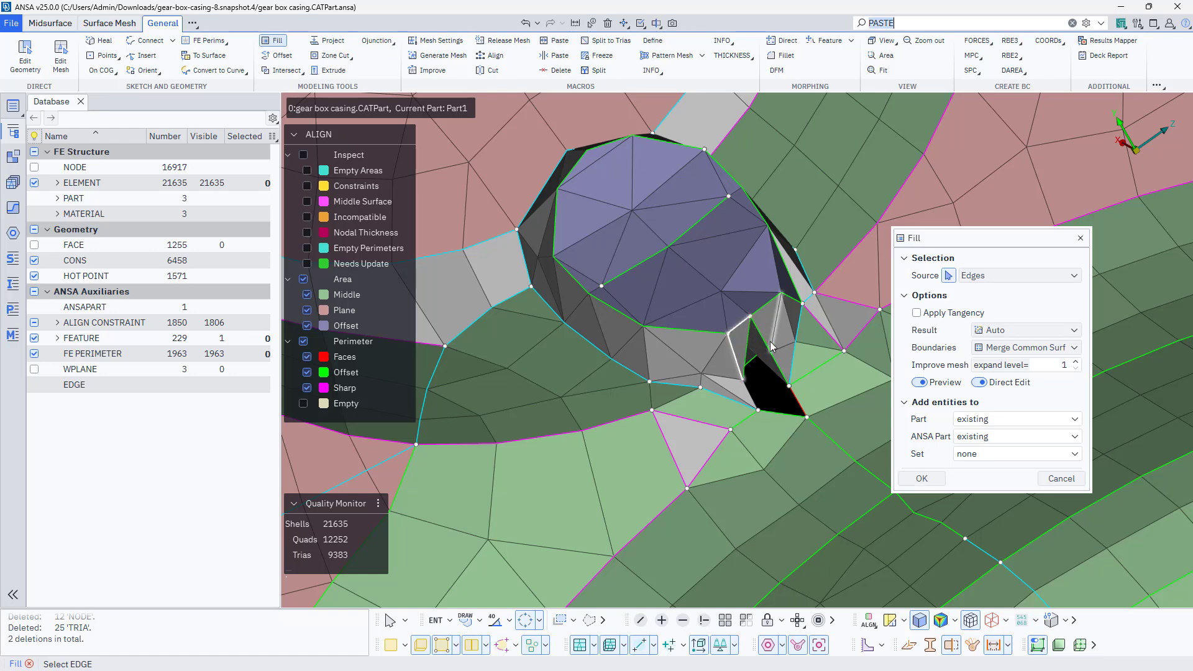
{"action": "left_click", "coordinate": [783, 375]}
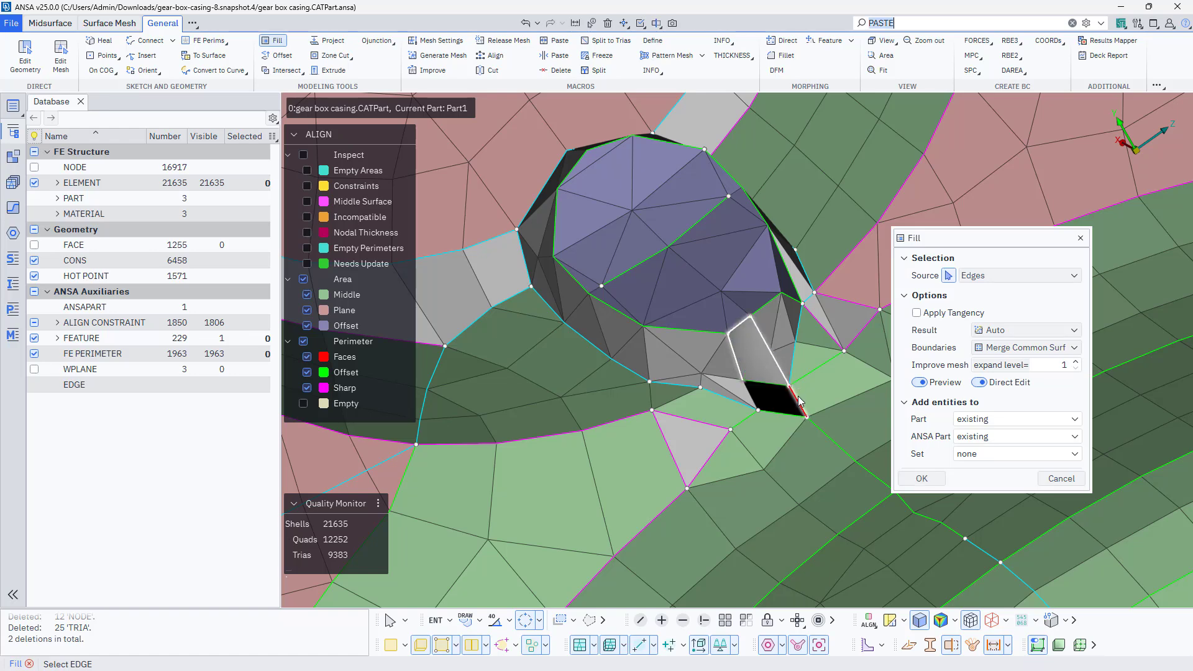
{"action": "middle_click", "coordinate": [763, 409]}
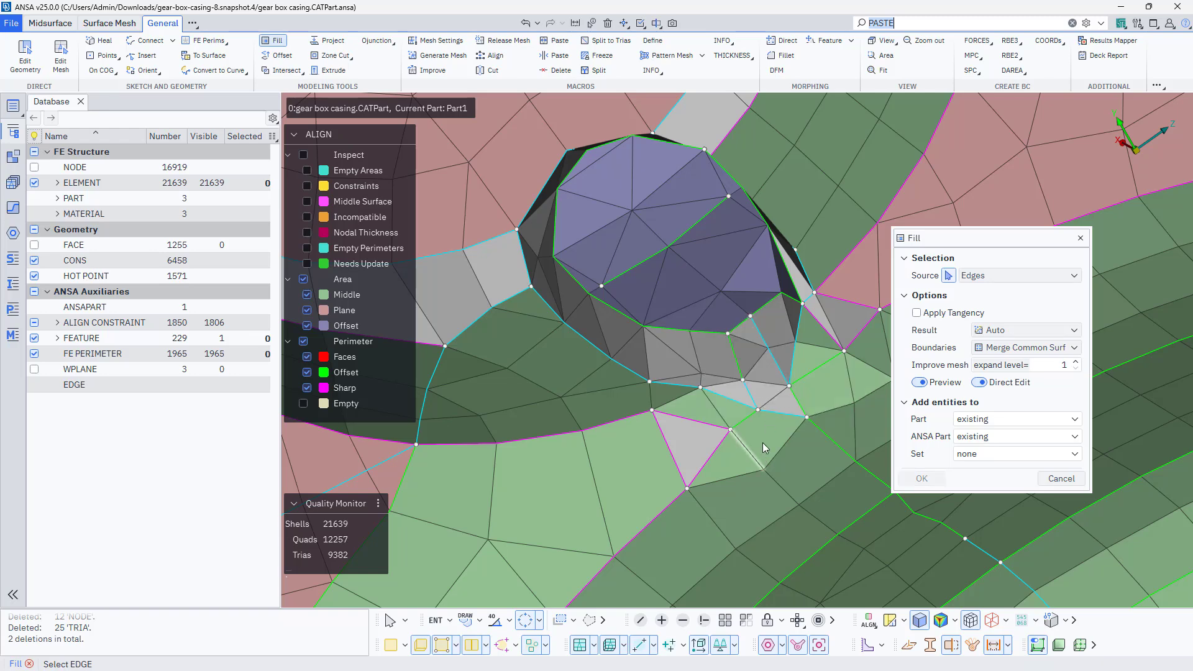
- Delete the distorted quads and trias clustered around the boss's foot beside the curved wall
{"action": "scroll", "coordinate": [764, 402], "scroll_direction": "down", "scroll_amount": 3}
{"action": "left_click_drag", "start_coordinate": [769, 413], "coordinate": [584, 306], "text": "ctrl"}
{"action": "left_click_drag", "start_coordinate": [787, 394], "coordinate": [631, 438], "text": "ctrl"}
{"action": "left_click", "coordinate": [608, 23]}
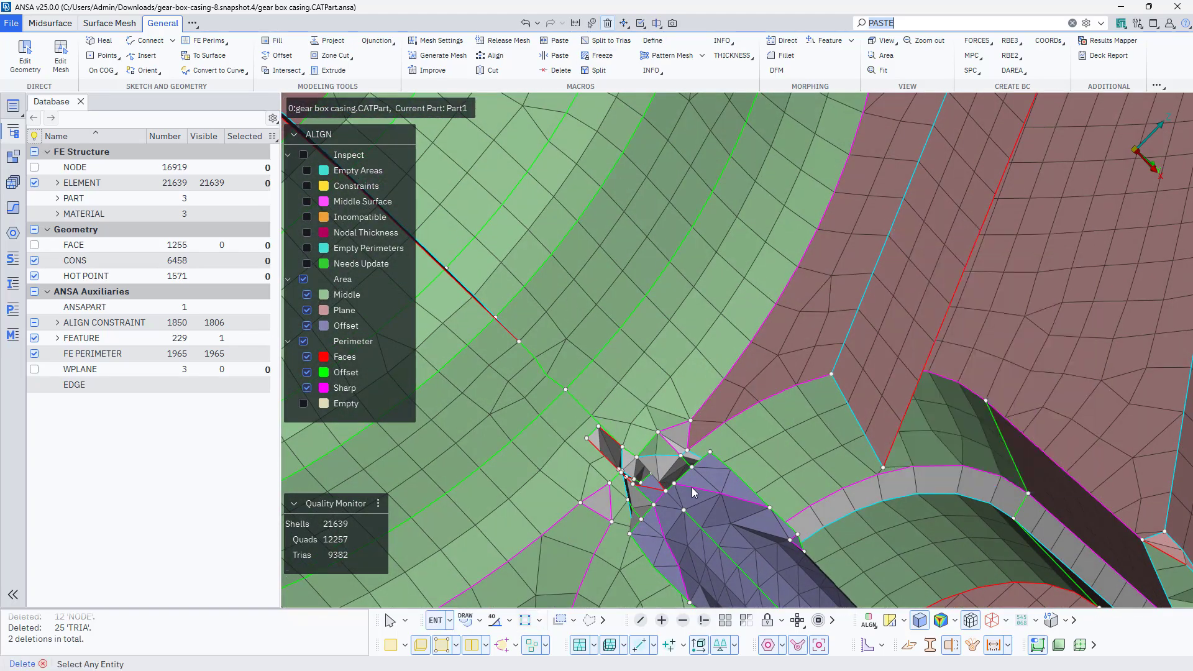
{"action": "left_click_drag", "start_coordinate": [692, 487], "coordinate": [696, 453], "text": "ctrl"}
{"action": "left_click", "coordinate": [681, 446]}
{"action": "left_click", "coordinate": [693, 451]}
{"action": "scroll", "coordinate": [690, 442], "scroll_direction": "up", "scroll_amount": 3}
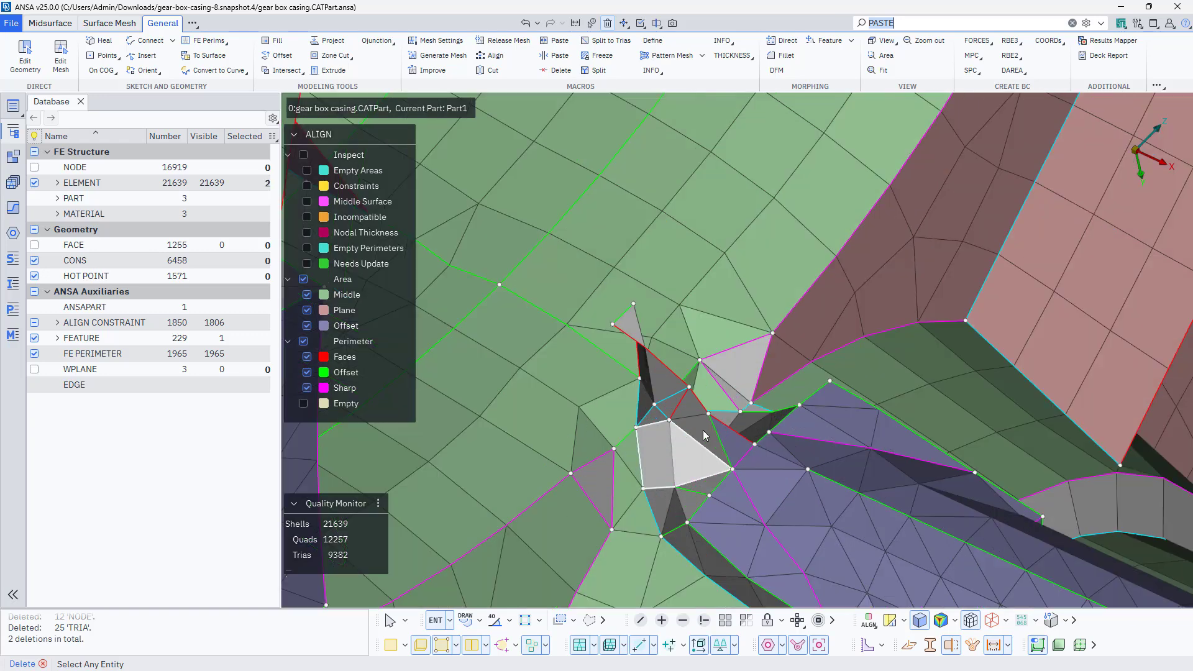
{"action": "left_click", "coordinate": [690, 412]}
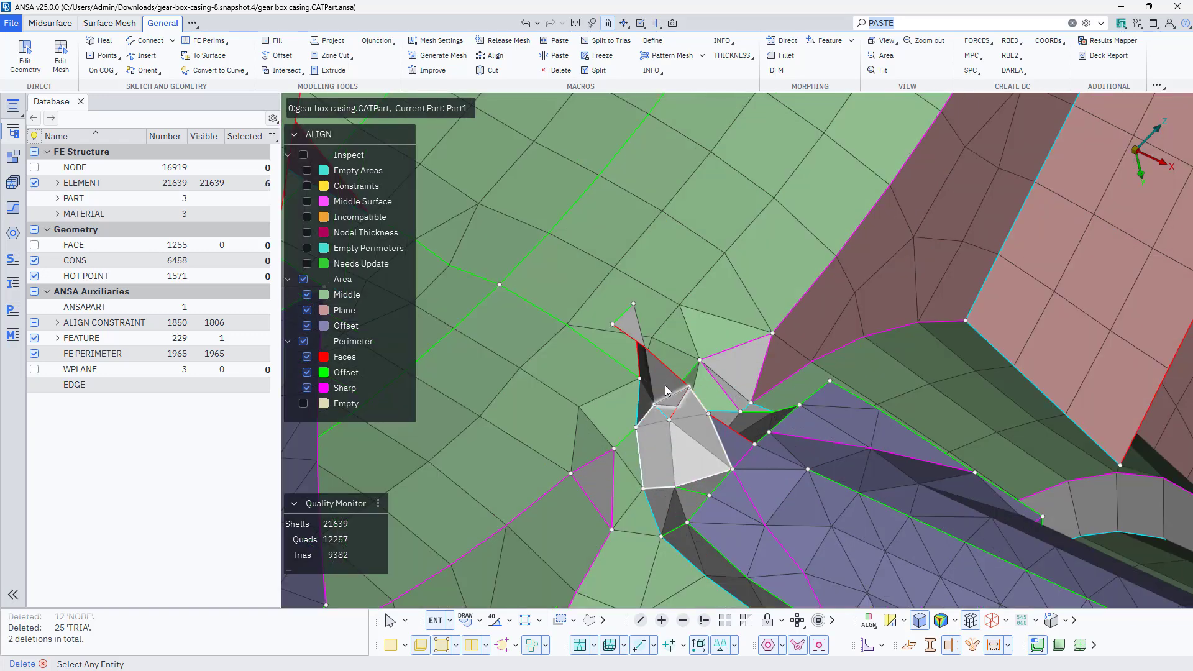
{"action": "left_click", "coordinate": [653, 369]}
{"action": "mouse_move", "coordinate": [645, 379]}
{"action": "left_mouse_down", "text": "ctrl"}
{"action": "mouse_move", "coordinate": [630, 395]}
{"action": "mouse_move", "coordinate": [625, 387]}
{"action": "left_mouse_up", "text": "ctrl"}
{"action": "middle_click", "coordinate": [651, 360]}
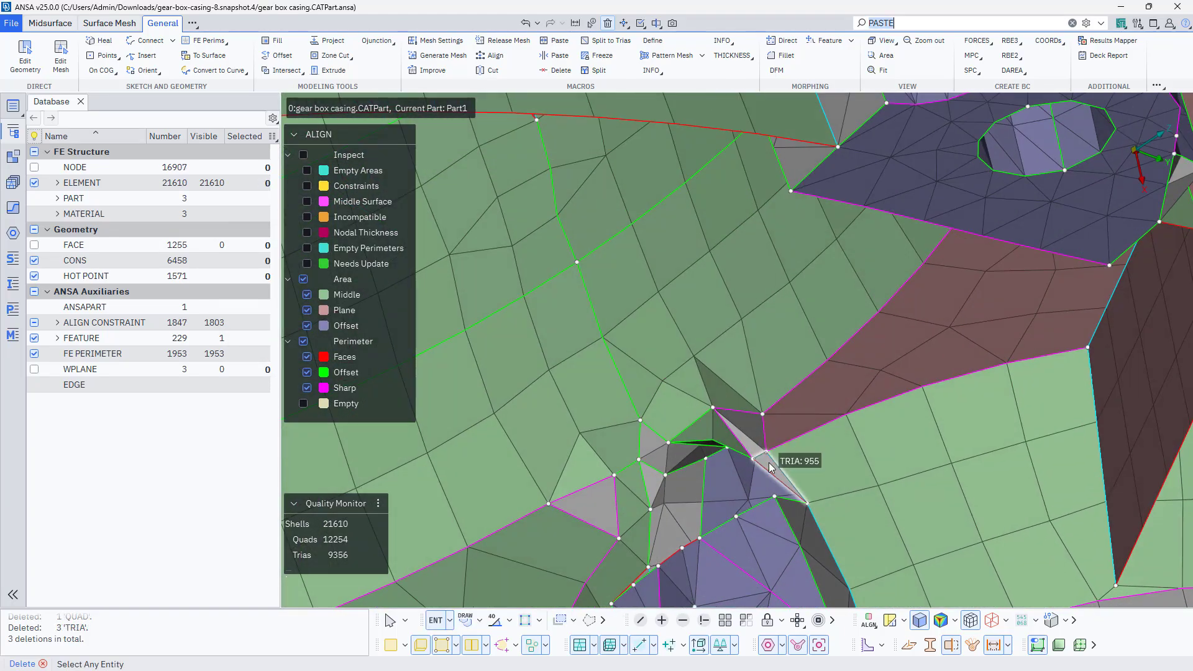
- Delete the four folded trias at the corner between the boss's foot and the wall, and fill the opening
{"action": "left_click", "coordinate": [757, 455]}
{"action": "left_click", "coordinate": [756, 452]}
{"action": "left_click_drag", "start_coordinate": [756, 451], "coordinate": [757, 438], "text": "ctrl"}
{"action": "left_click", "coordinate": [736, 447]}
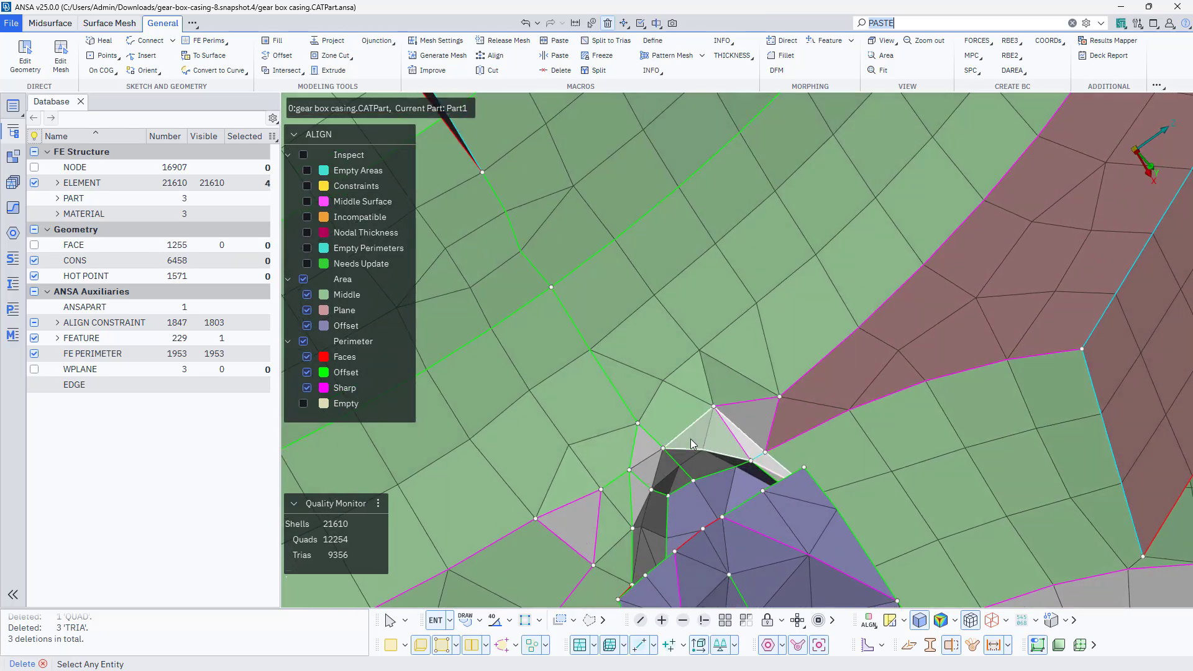
{"action": "middle_click", "coordinate": [691, 439]}
{"action": "left_click", "coordinate": [257, 334]}
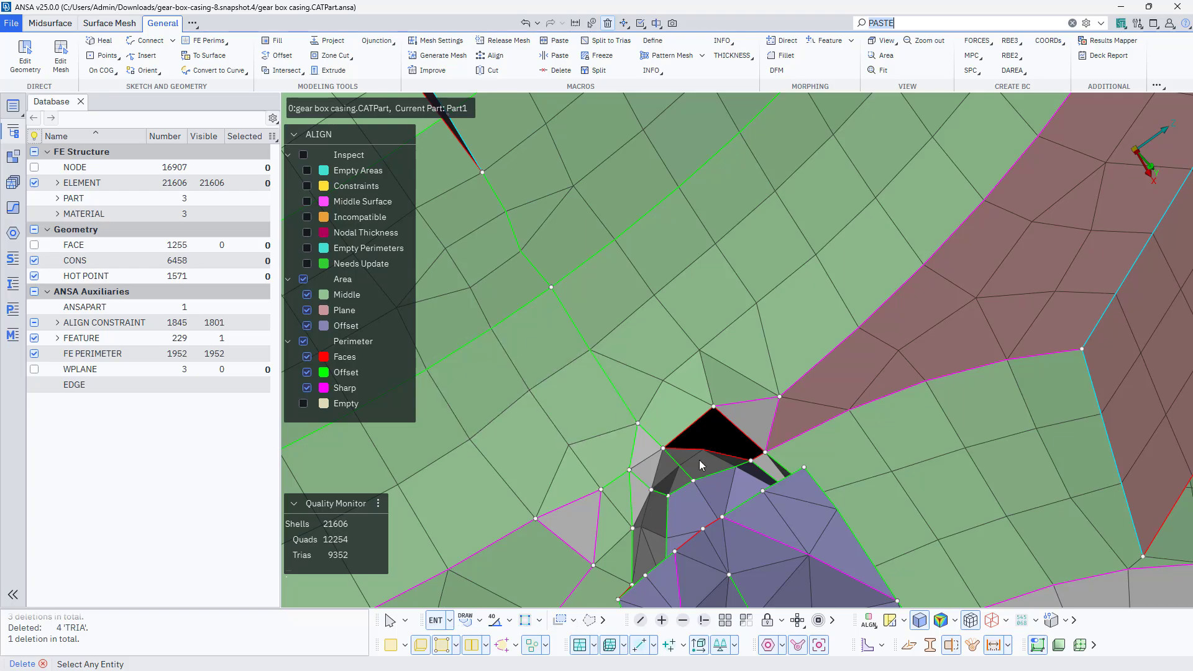
{"action": "mouse_move", "coordinate": [699, 460]}
{"action": "left_mouse_down", "text": "ctrl"}
{"action": "mouse_move", "coordinate": [731, 430]}
{"action": "mouse_move", "coordinate": [688, 457]}
{"action": "mouse_move", "coordinate": [698, 474]}
{"action": "mouse_move", "coordinate": [714, 449]}
{"action": "mouse_move", "coordinate": [662, 455]}
{"action": "mouse_move", "coordinate": [680, 475]}
{"action": "mouse_move", "coordinate": [743, 461]}
{"action": "mouse_move", "coordinate": [713, 457]}
{"action": "left_mouse_up", "text": "ctrl"}
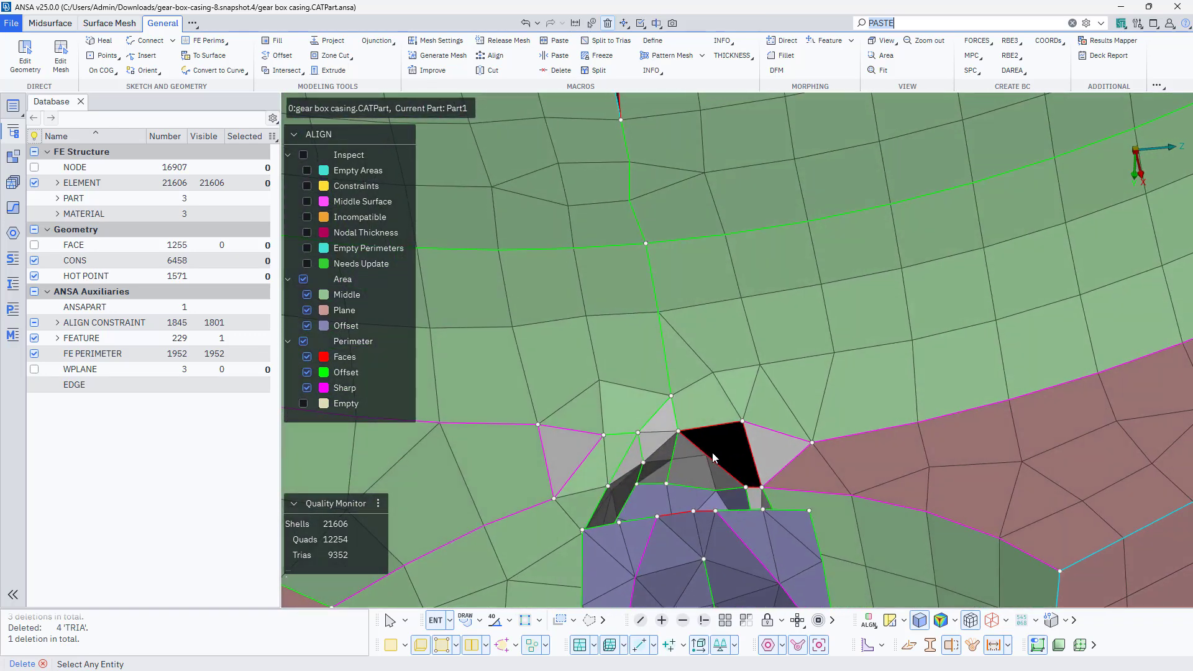
{"action": "left_click", "coordinate": [275, 42]}
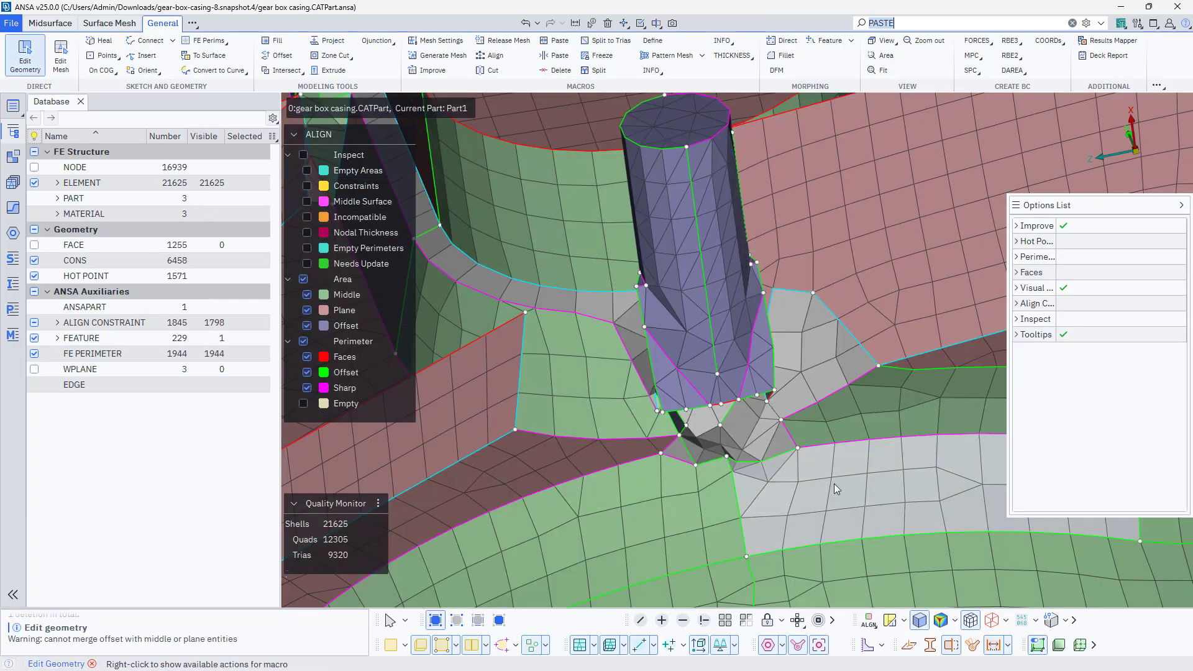
- With Edit Geometry, add the grey shell band below the boss to the curved wall's align constraint
{"action": "scroll", "coordinate": [802, 481], "scroll_direction": "down", "scroll_amount": 5}
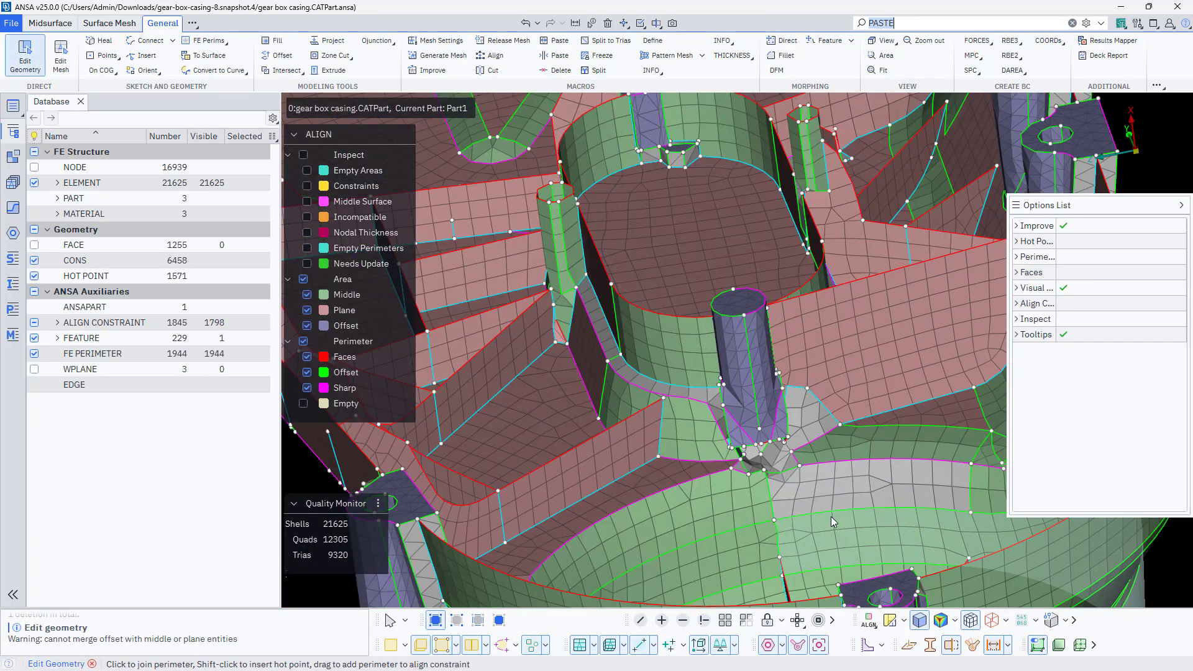
{"action": "left_click_drag", "start_coordinate": [831, 517], "coordinate": [853, 542], "text": "ctrl"}
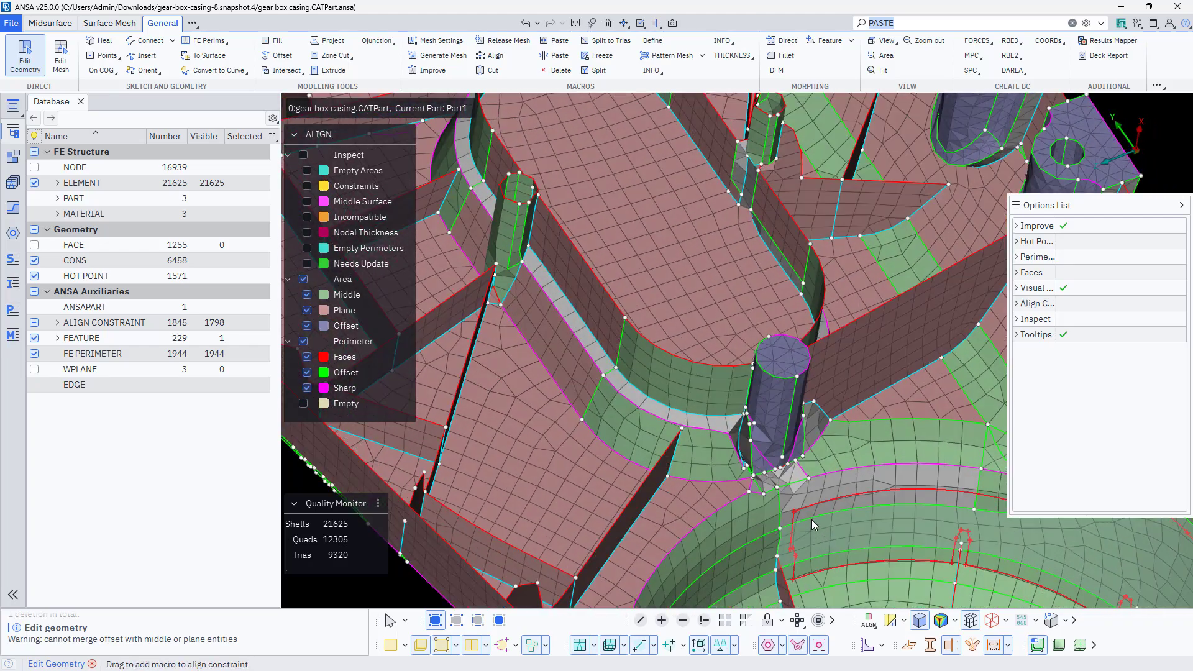
{"action": "left_click_drag", "start_coordinate": [816, 498], "coordinate": [821, 528]}
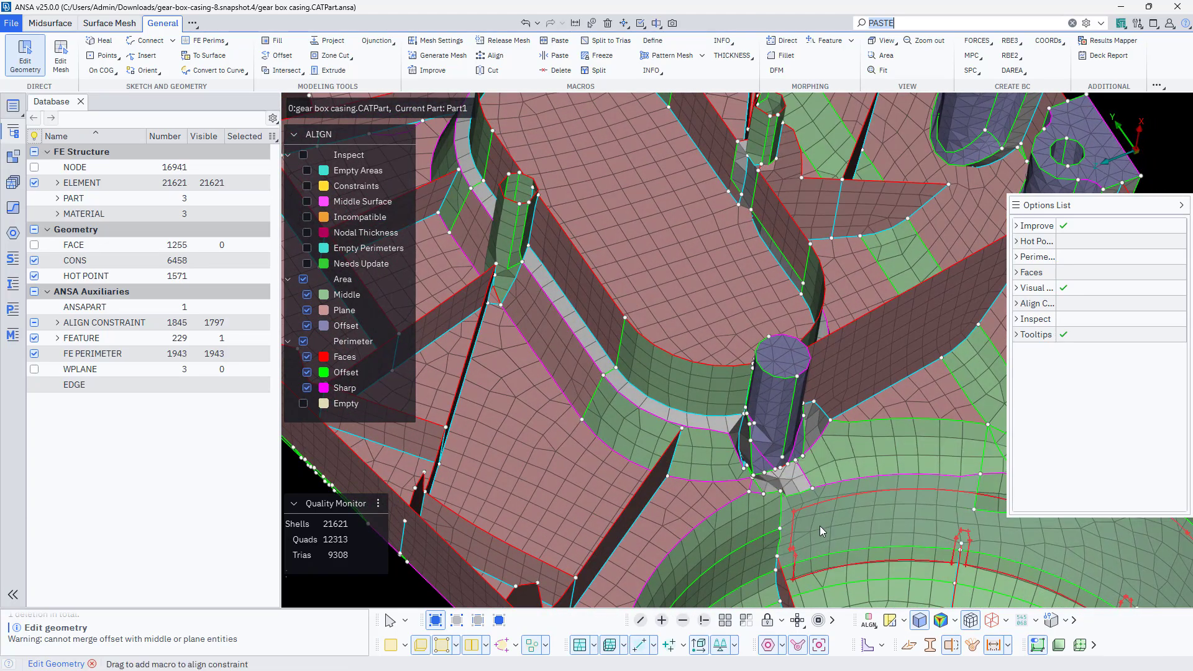
{"action": "scroll", "coordinate": [777, 504], "scroll_direction": "up", "scroll_amount": 3}
{"action": "mouse_move", "coordinate": [745, 536]}
{"action": "left_mouse_down", "text": "ctrl"}
{"action": "mouse_move", "coordinate": [765, 461]}
{"action": "mouse_move", "coordinate": [729, 460]}
{"action": "mouse_move", "coordinate": [716, 483]}
{"action": "mouse_move", "coordinate": [738, 492]}
{"action": "mouse_move", "coordinate": [717, 448]}
{"action": "mouse_move", "coordinate": [741, 521]}
{"action": "left_mouse_up", "text": "ctrl"}
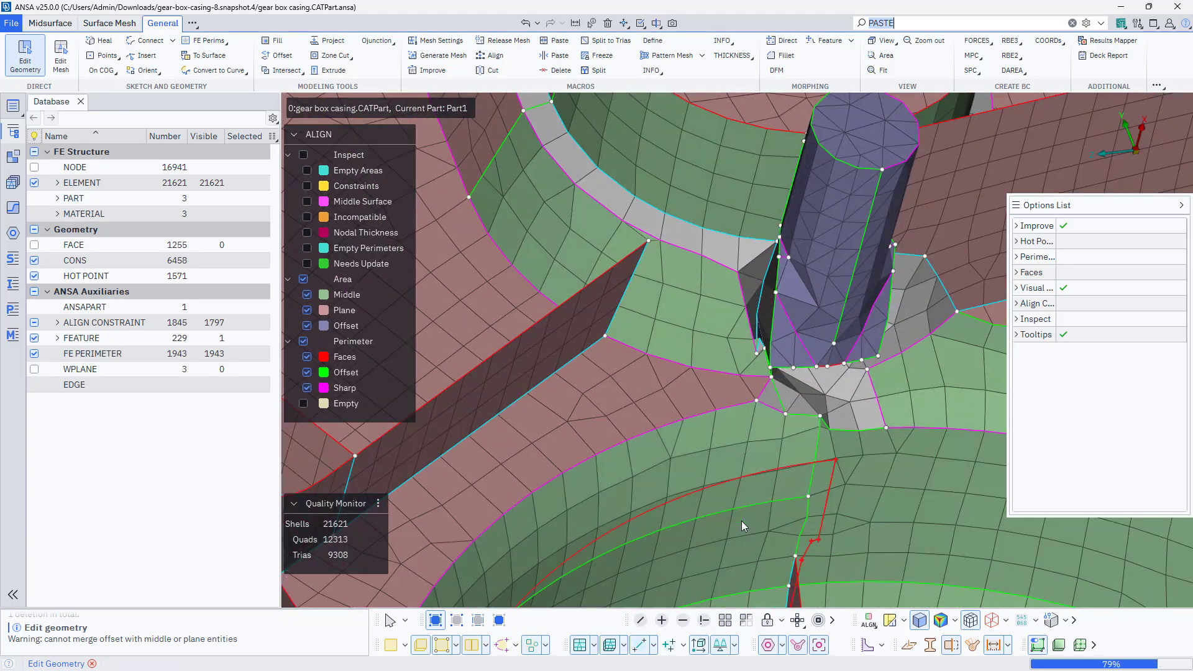
- Align the nodes along the lower edge of the filled patch to a straight line between its two end nodes
{"action": "scroll", "coordinate": [734, 490], "scroll_direction": "down", "scroll_amount": 5}
{"action": "left_click_drag", "start_coordinate": [680, 419], "coordinate": [655, 448], "text": "ctrl"}
{"action": "scroll", "coordinate": [757, 404], "scroll_direction": "up", "scroll_amount": 5}
{"action": "left_click_drag", "start_coordinate": [761, 407], "coordinate": [706, 438], "text": "ctrl"}
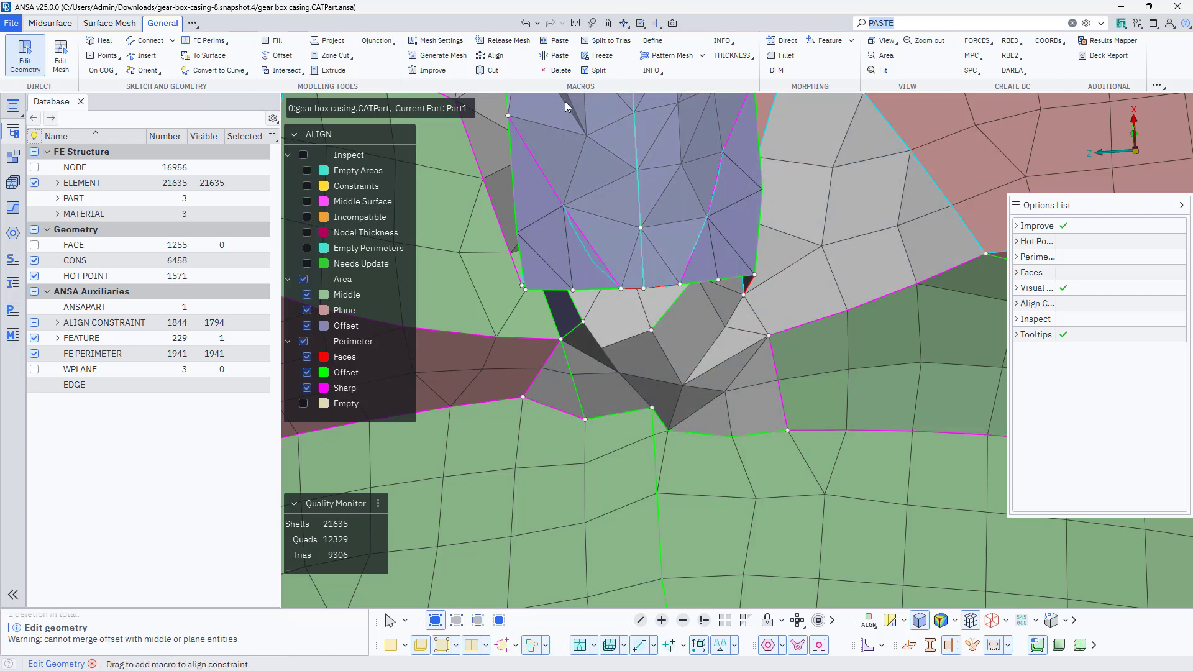
{"action": "left_click", "coordinate": [492, 56]}
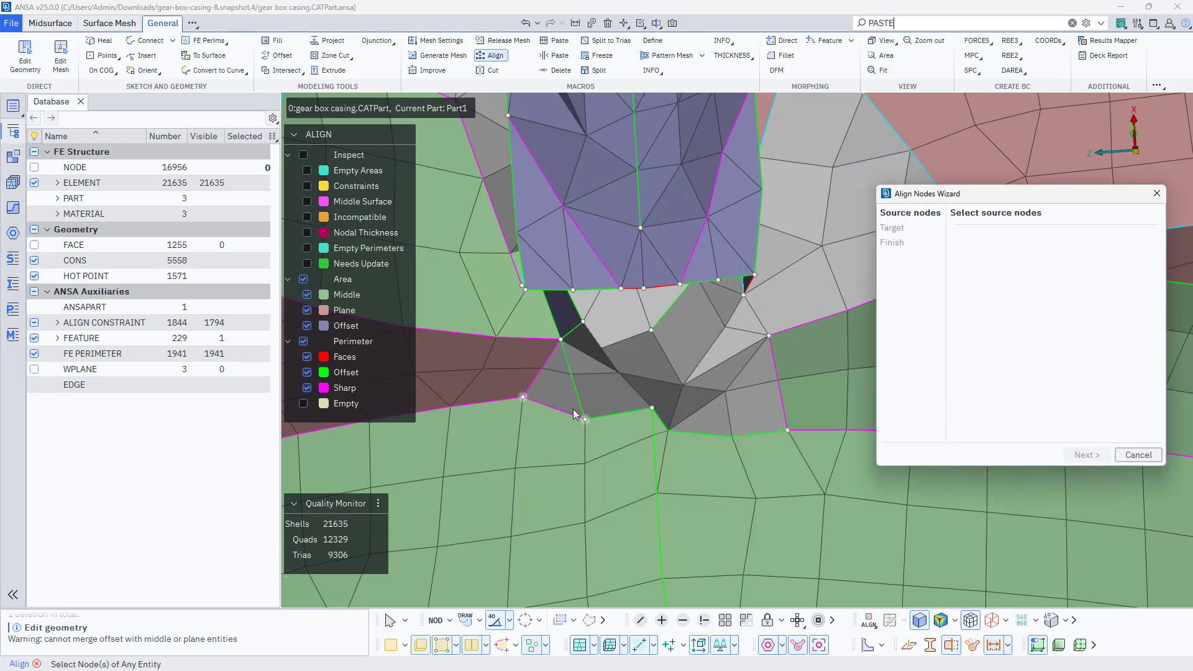
{"action": "left_click", "coordinate": [574, 411]}
{"action": "left_click", "coordinate": [628, 409]}
{"action": "left_click", "coordinate": [691, 432]}
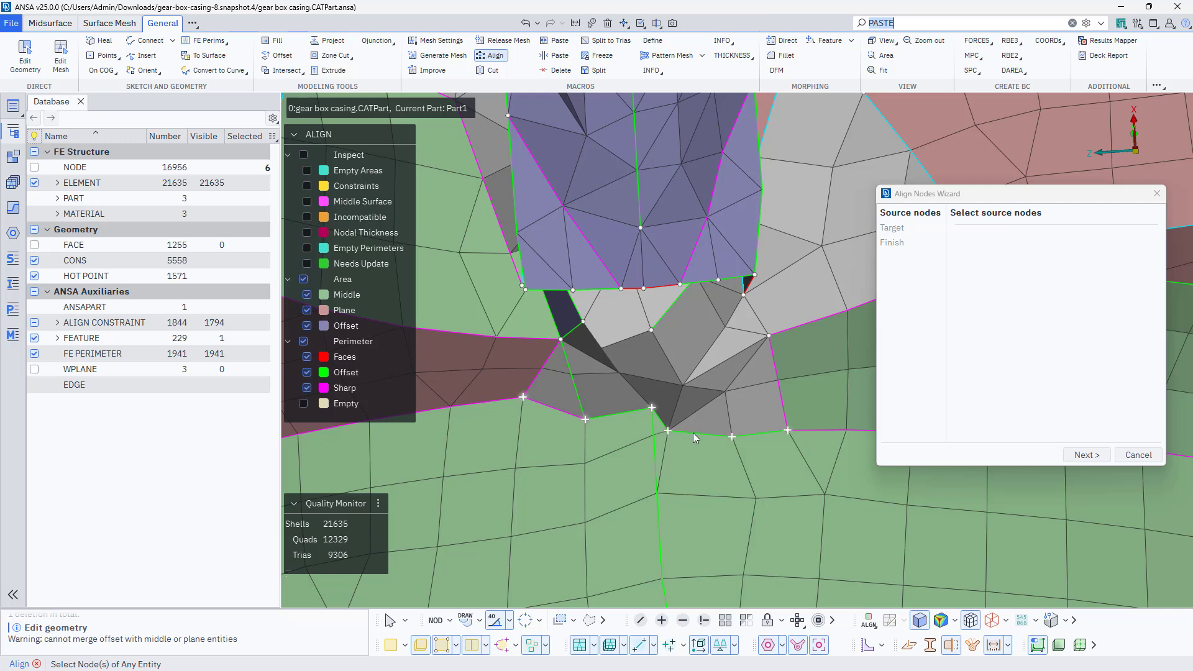
{"action": "middle_click", "coordinate": [707, 434]}
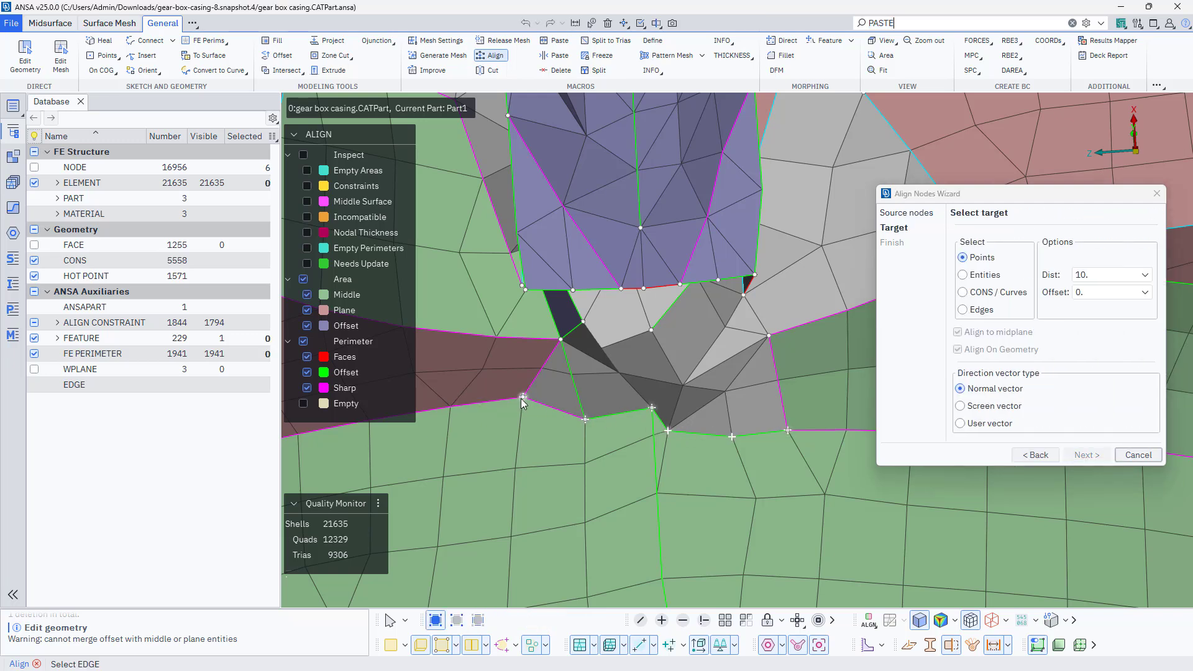
{"action": "left_click", "coordinate": [522, 398]}
{"action": "middle_click", "coordinate": [788, 434]}
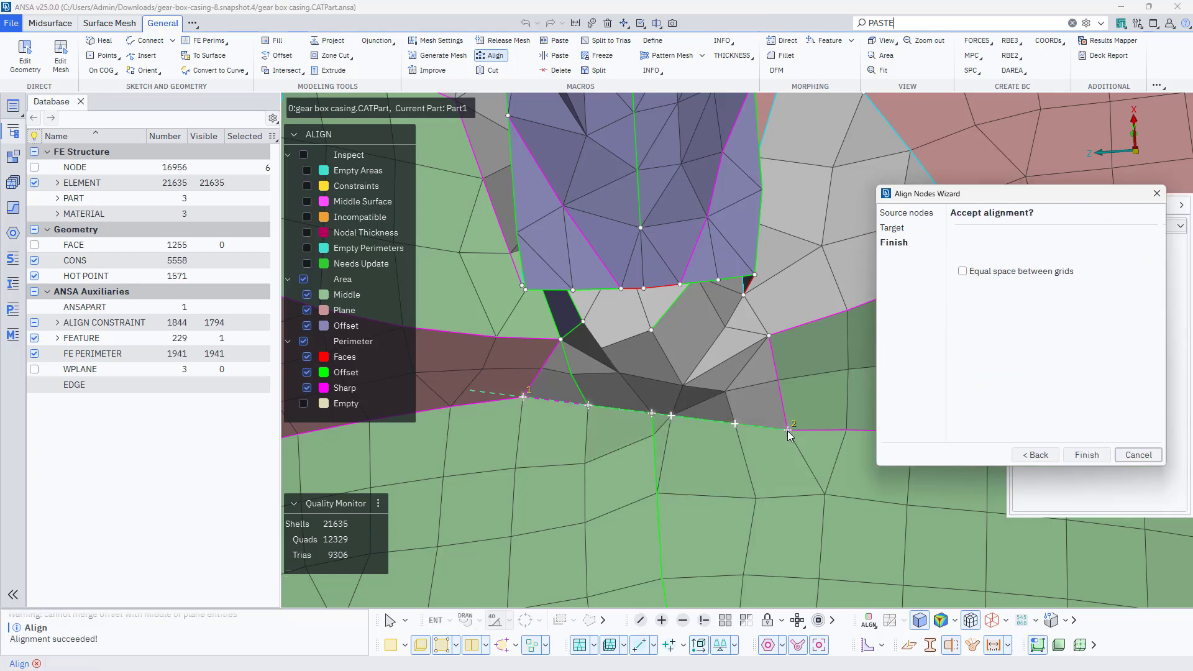
{"action": "middle_click", "coordinate": [788, 433]}
- With Edit Mesh, move the tria beside the vertical perimeter across it to clean up the curved wall's mesh
{"action": "left_click_drag", "start_coordinate": [663, 438], "coordinate": [670, 516], "text": "ctrl"}
{"action": "scroll", "coordinate": [670, 451], "scroll_direction": "down", "scroll_amount": 2}
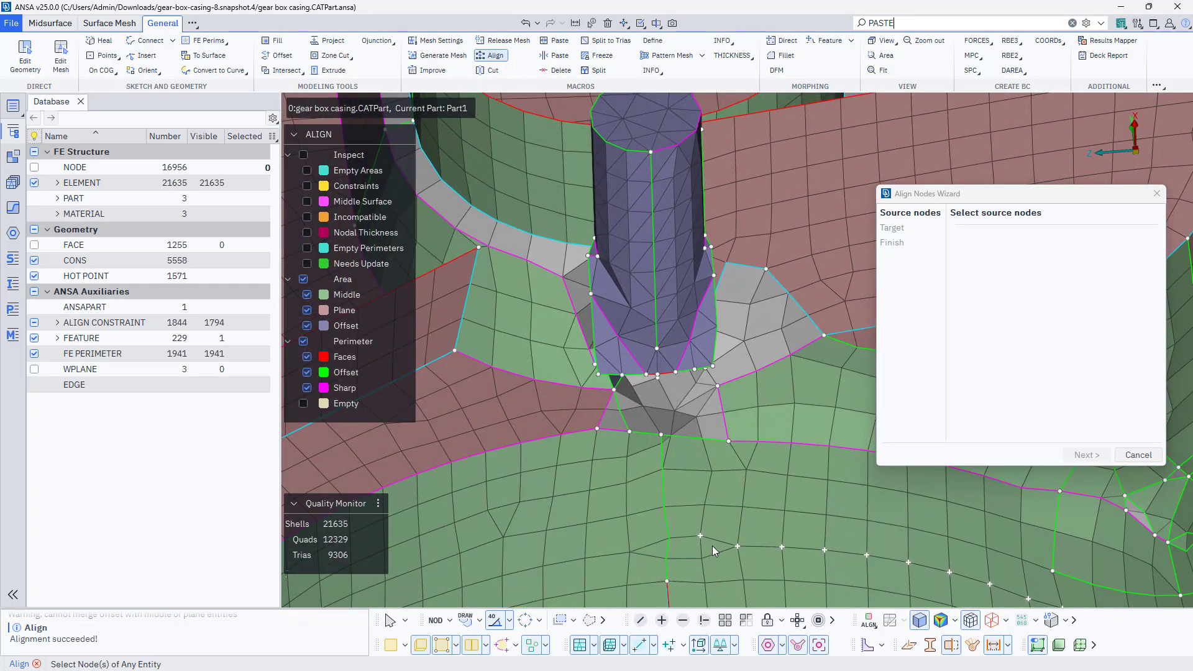
{"action": "left_click", "coordinate": [26, 58]}
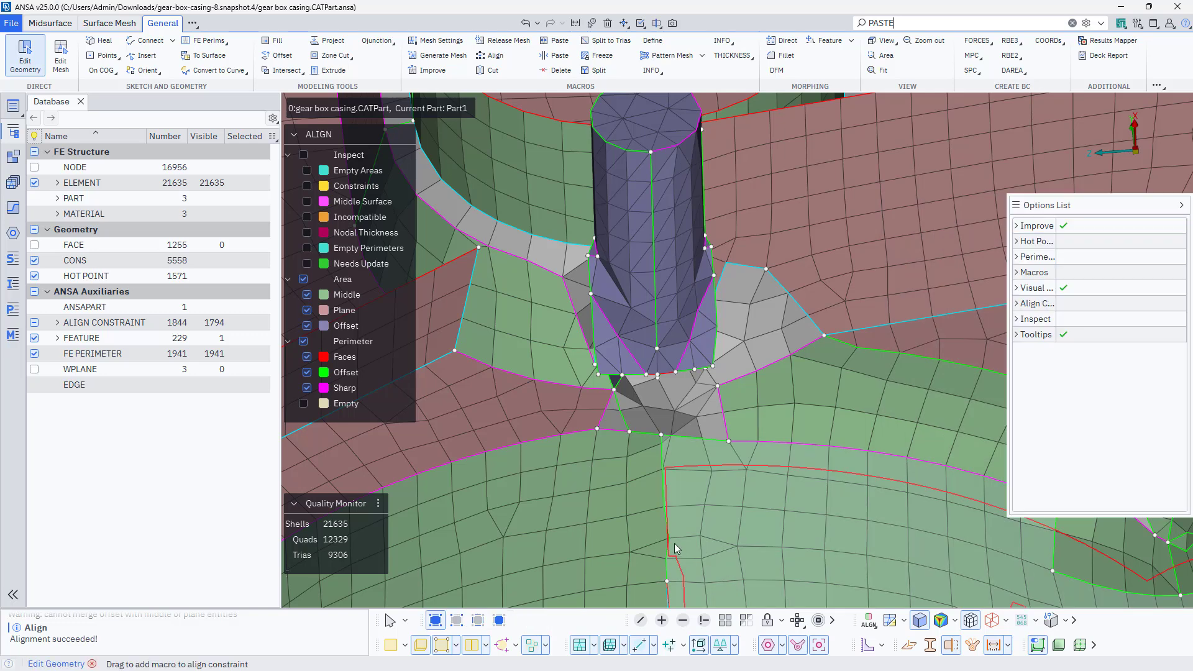
{"action": "key", "text": "Tab"}
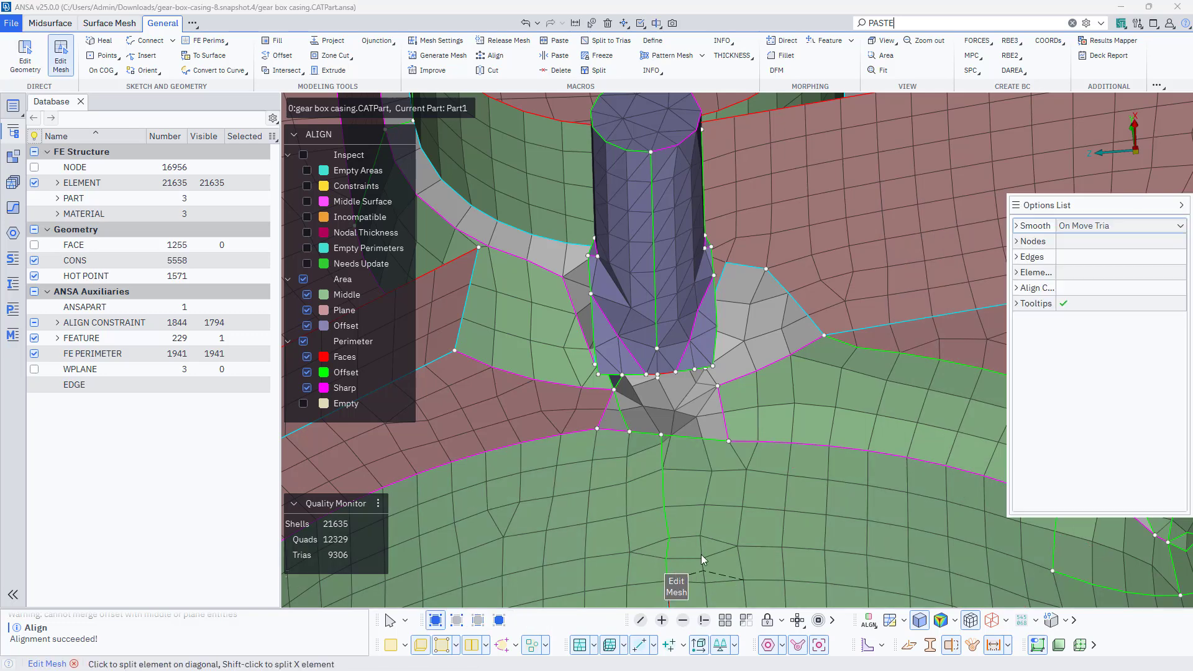
{"action": "left_click_drag", "start_coordinate": [711, 547], "coordinate": [654, 547]}
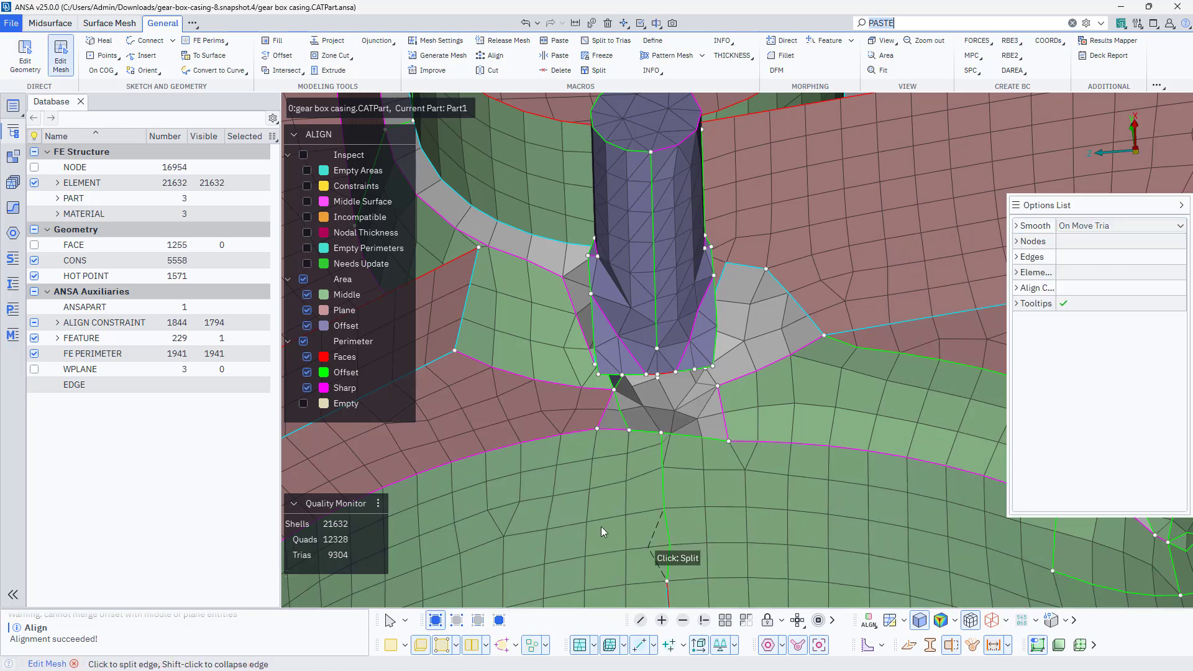
- With Edit Geometry, add the grey filled patch at the boss's foot to the align constraint of the adjacent plane floor
{"action": "scroll", "coordinate": [752, 466], "scroll_direction": "down", "scroll_amount": 5}
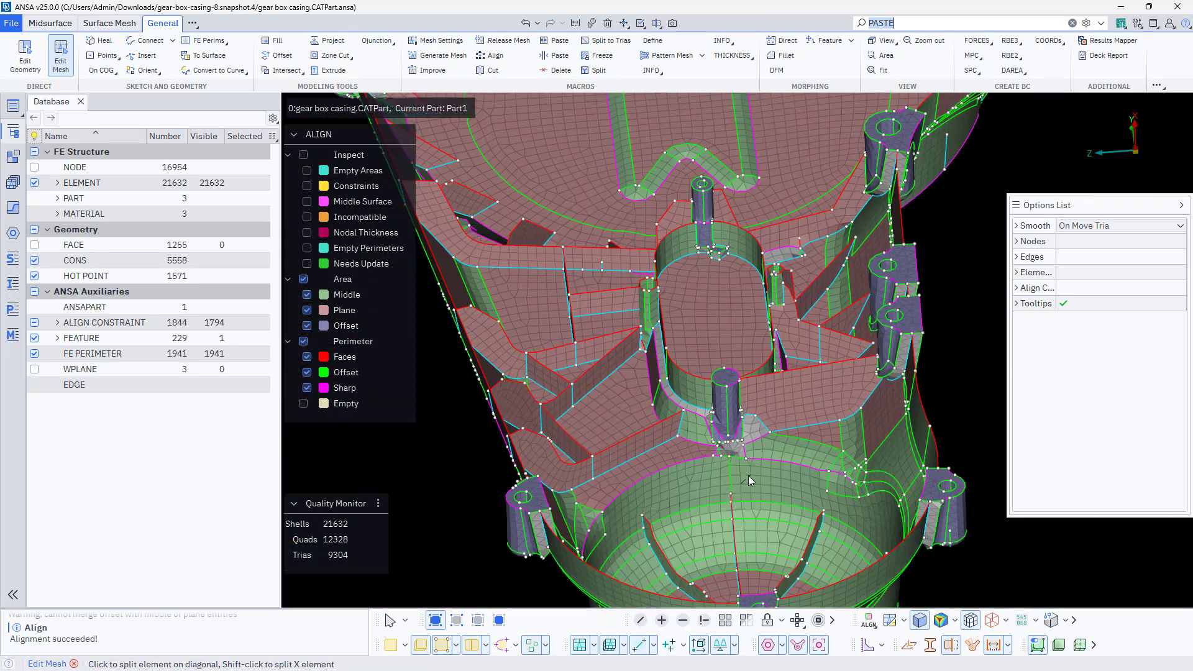
{"action": "scroll", "coordinate": [748, 475], "scroll_direction": "up", "scroll_amount": 5}
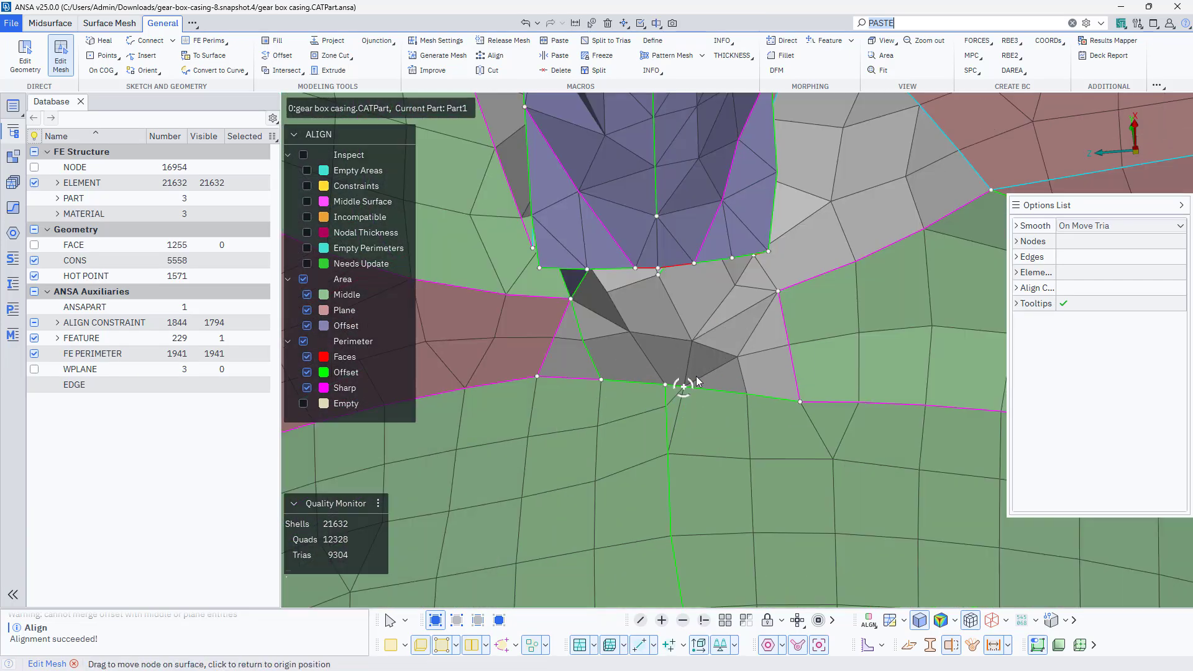
{"action": "mouse_move", "coordinate": [717, 419]}
{"action": "left_mouse_down", "text": "ctrl"}
{"action": "mouse_move", "coordinate": [676, 438]}
{"action": "mouse_move", "coordinate": [728, 430]}
{"action": "mouse_move", "coordinate": [707, 427]}
{"action": "left_mouse_up", "text": "ctrl"}
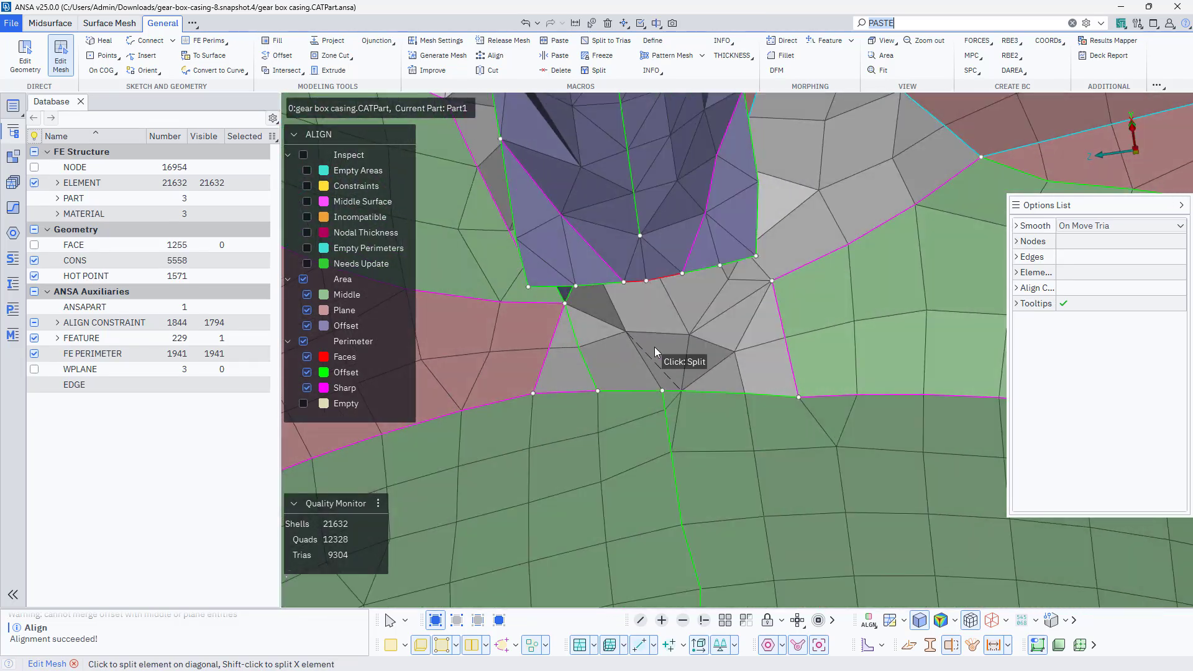
{"action": "key", "text": "Tab"}
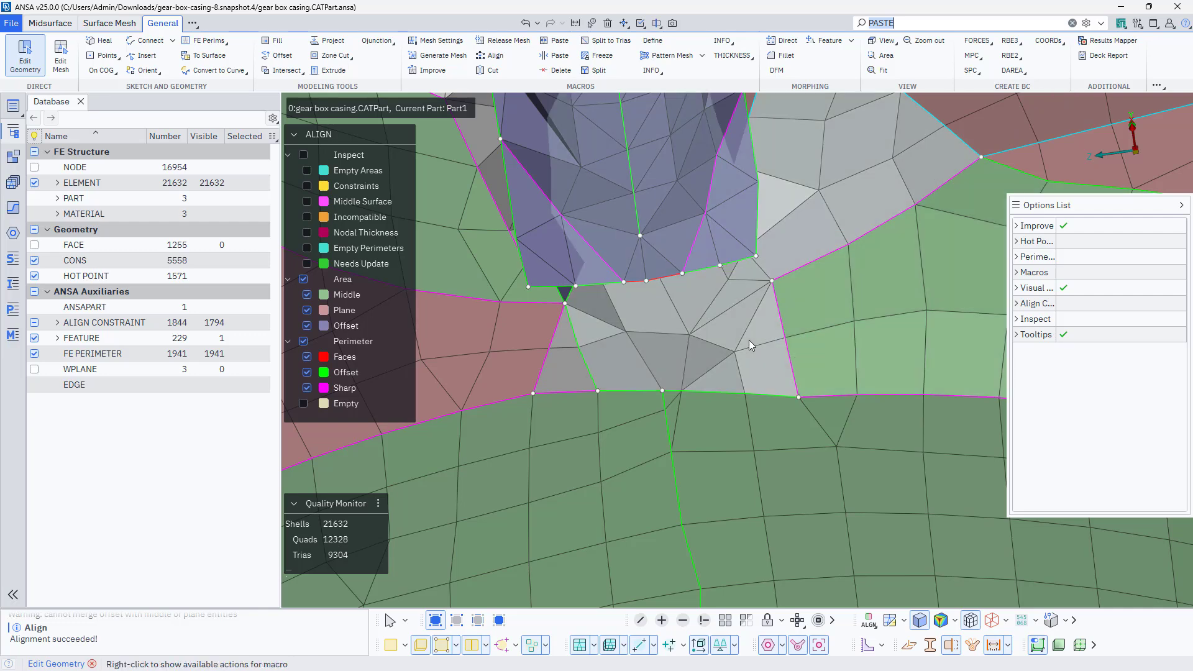
{"action": "left_click_drag", "start_coordinate": [620, 355], "coordinate": [514, 352]}
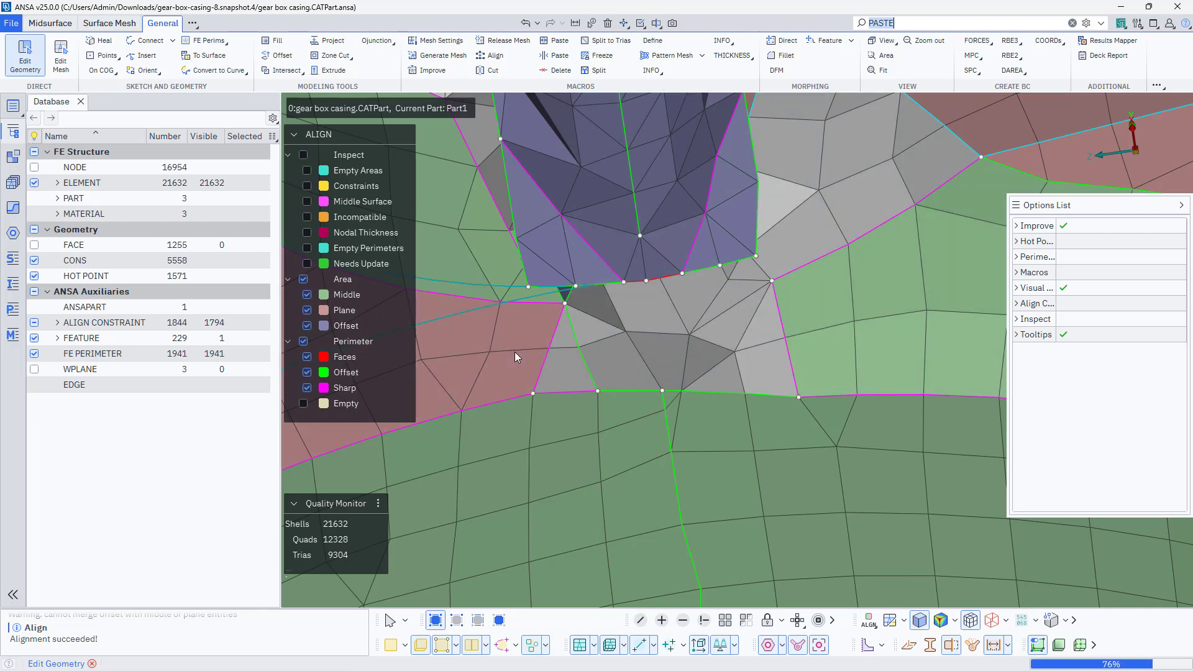
{"action": "scroll", "coordinate": [626, 358], "scroll_direction": "down", "scroll_amount": 6}
{"action": "left_click_drag", "start_coordinate": [654, 375], "coordinate": [718, 344], "text": "ctrl"}
{"action": "scroll", "coordinate": [675, 363], "scroll_direction": "up", "scroll_amount": 5}
{"action": "scroll", "coordinate": [710, 350], "scroll_direction": "down", "scroll_amount": 5}
{"action": "scroll", "coordinate": [640, 348], "scroll_direction": "up", "scroll_amount": 5}
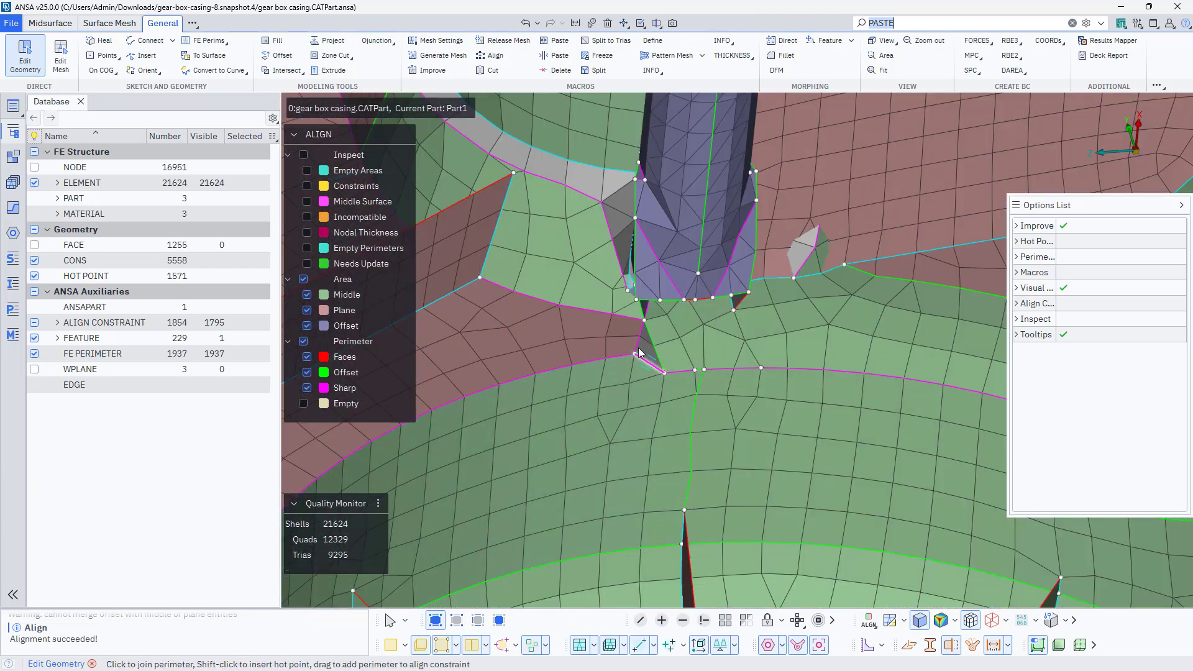
- Try to combine the plane floor beside the boss with the green strip's align constraint, and undo the changes
{"action": "left_click_drag", "start_coordinate": [643, 355], "coordinate": [675, 328], "text": "ctrl"}
{"action": "scroll", "coordinate": [666, 341], "scroll_direction": "down", "scroll_amount": 5}
{"action": "scroll", "coordinate": [622, 411], "scroll_direction": "up", "scroll_amount": 5}
{"action": "scroll", "coordinate": [657, 429], "scroll_direction": "down", "scroll_amount": 3}
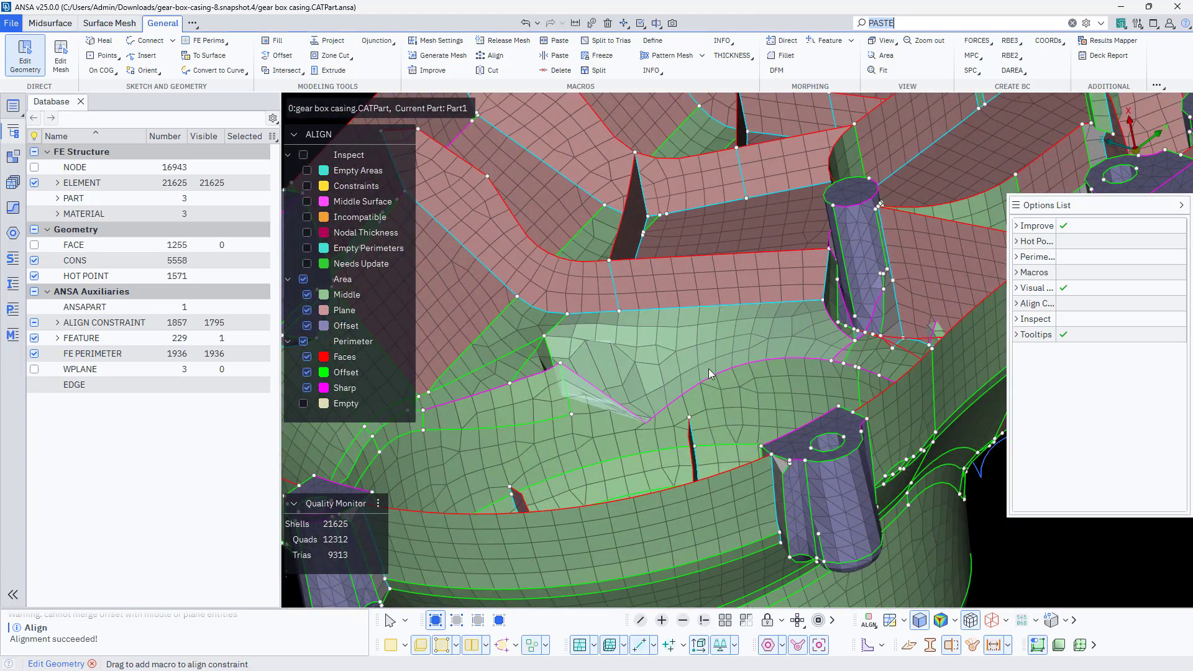
{"action": "left_click_drag", "start_coordinate": [709, 369], "coordinate": [735, 340], "text": "ctrl"}
{"action": "key", "text": "ctrl+z"}
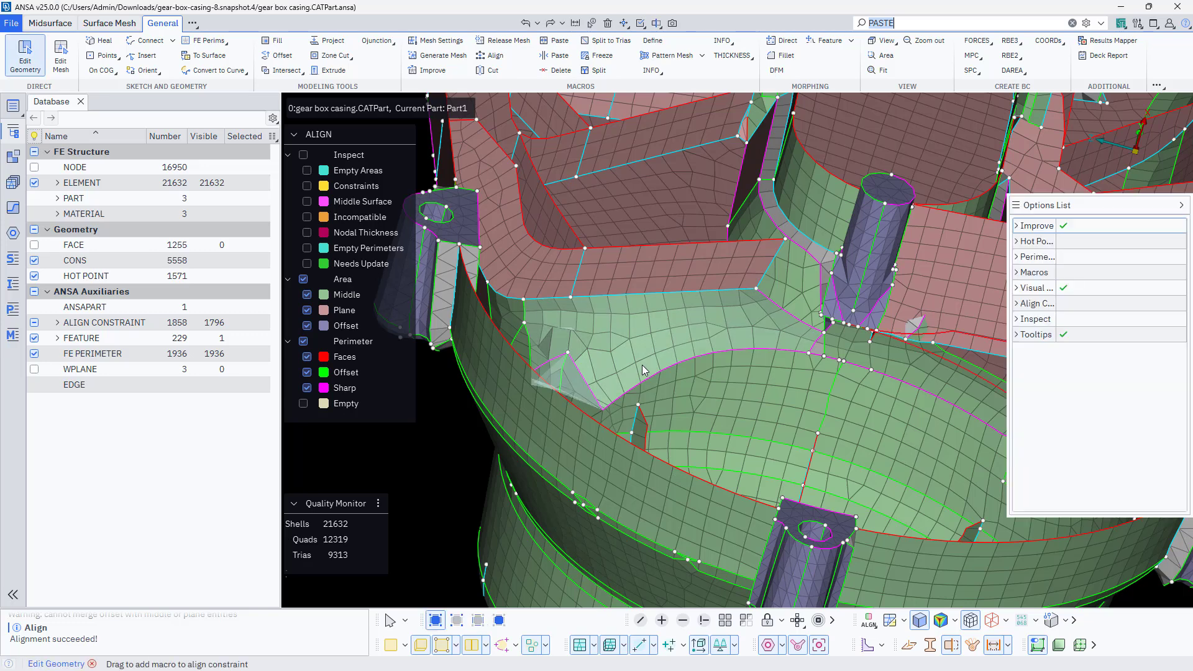
{"action": "key", "text": "Escape"}
{"action": "key", "text": "ctrl+z"}
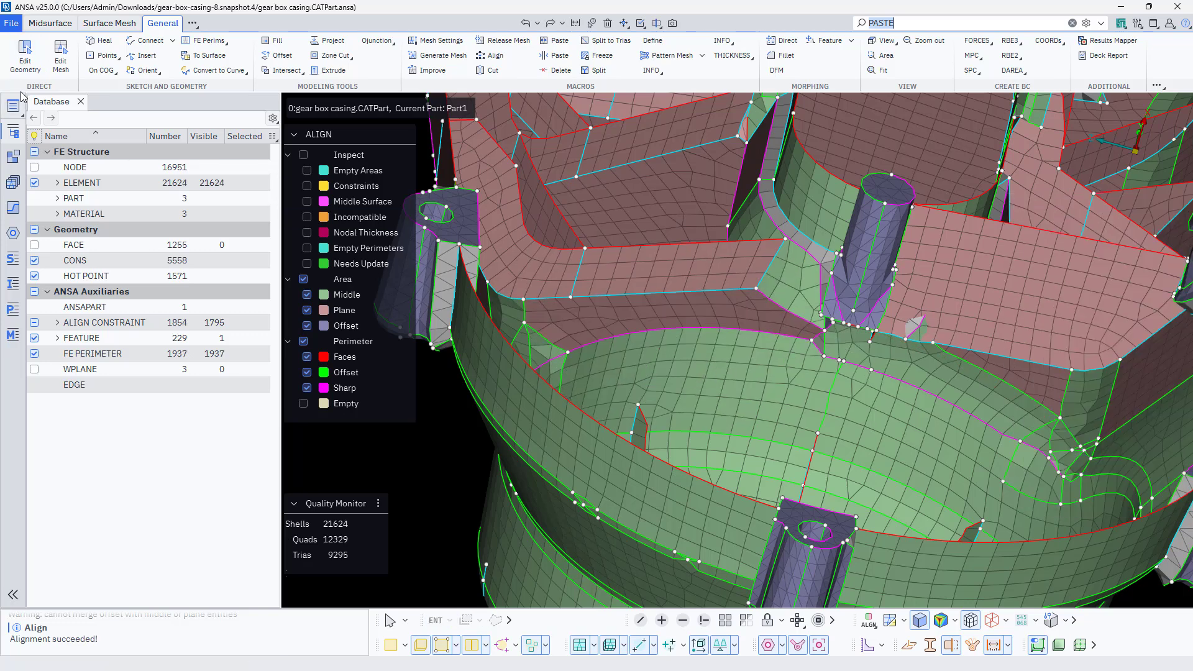
- Retry joining the floor and the strip at the boss's foot in one align constraint, and undo it
{"action": "left_click", "coordinate": [32, 66]}
{"action": "middle_click_drag", "start_coordinate": [777, 336], "coordinate": [557, 337], "text": "ctrl"}
{"action": "mouse_move", "coordinate": [557, 339]}
{"action": "left_mouse_down", "text": "ctrl"}
{"action": "mouse_move", "coordinate": [558, 373]}
{"action": "mouse_move", "coordinate": [535, 336]}
{"action": "left_mouse_up", "text": "ctrl"}
{"action": "left_click", "coordinate": [536, 337]}
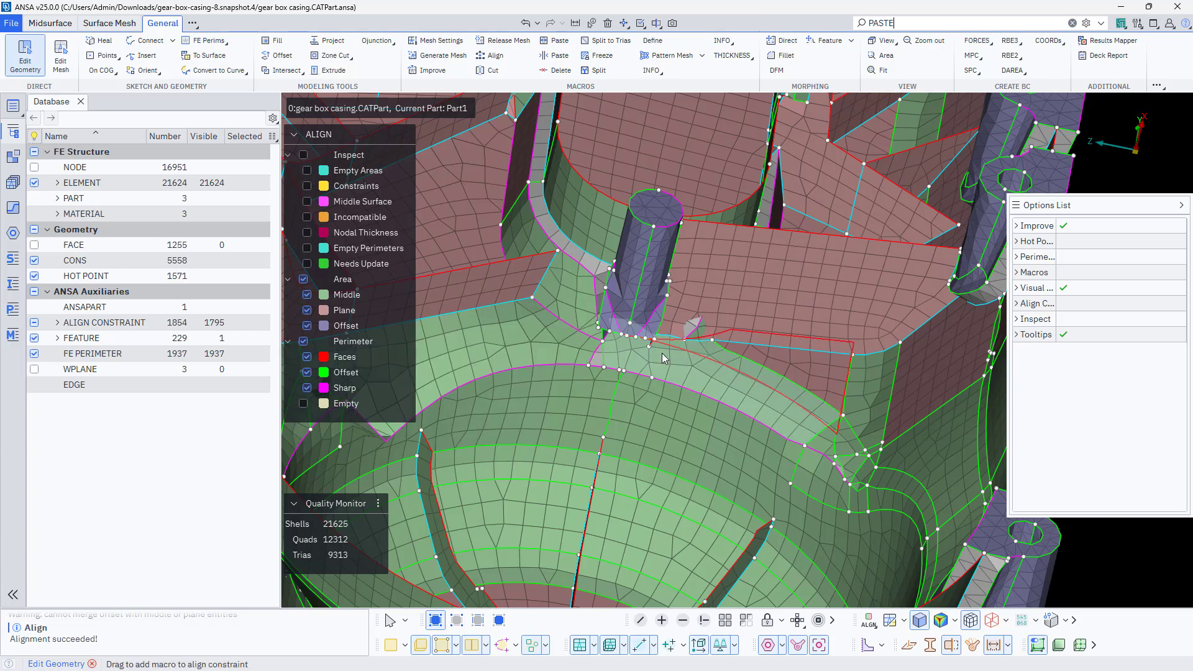
{"action": "scroll", "coordinate": [575, 404], "scroll_direction": "down", "scroll_amount": 5}
{"action": "left_click_drag", "start_coordinate": [574, 399], "coordinate": [512, 421], "text": "ctrl"}
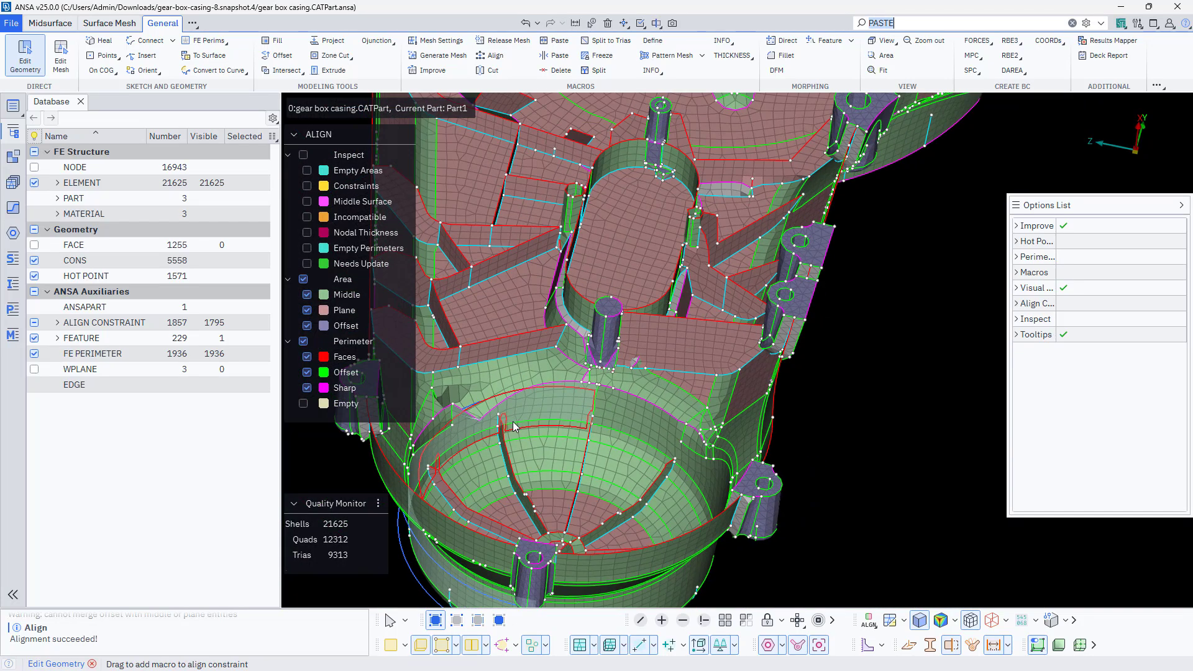
{"action": "key", "text": "ctrl+z"}
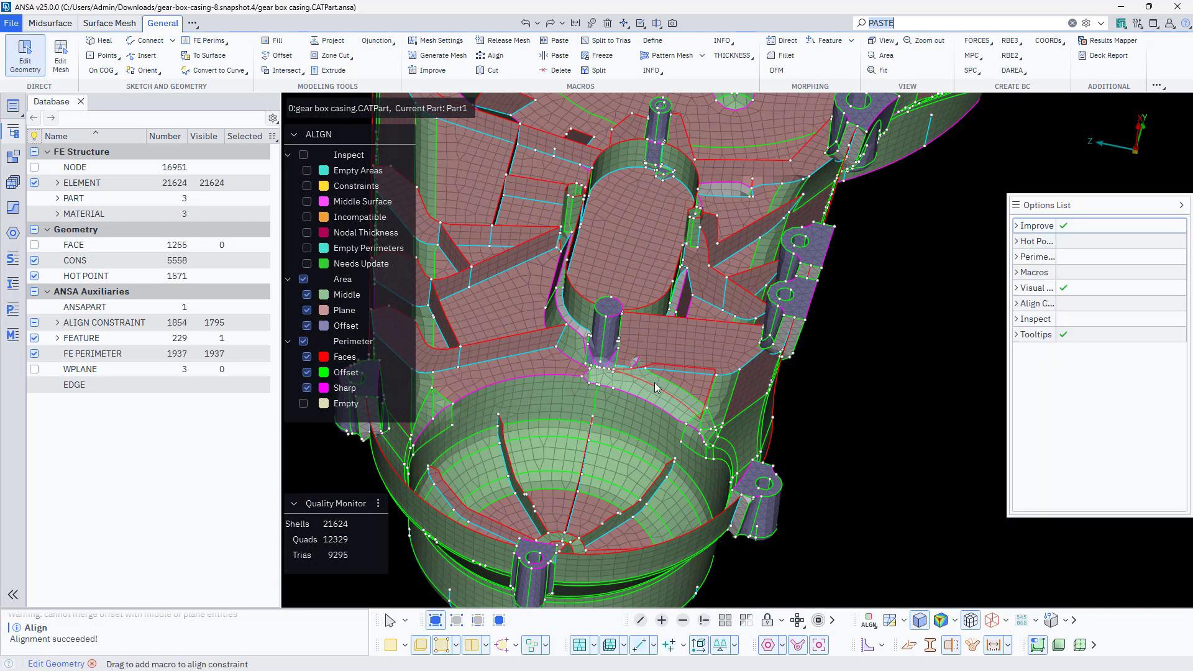
- Add the green strip below the boss to the plane align constraint of the floor on the boss's other side
{"action": "left_click_drag", "start_coordinate": [658, 383], "coordinate": [537, 366]}
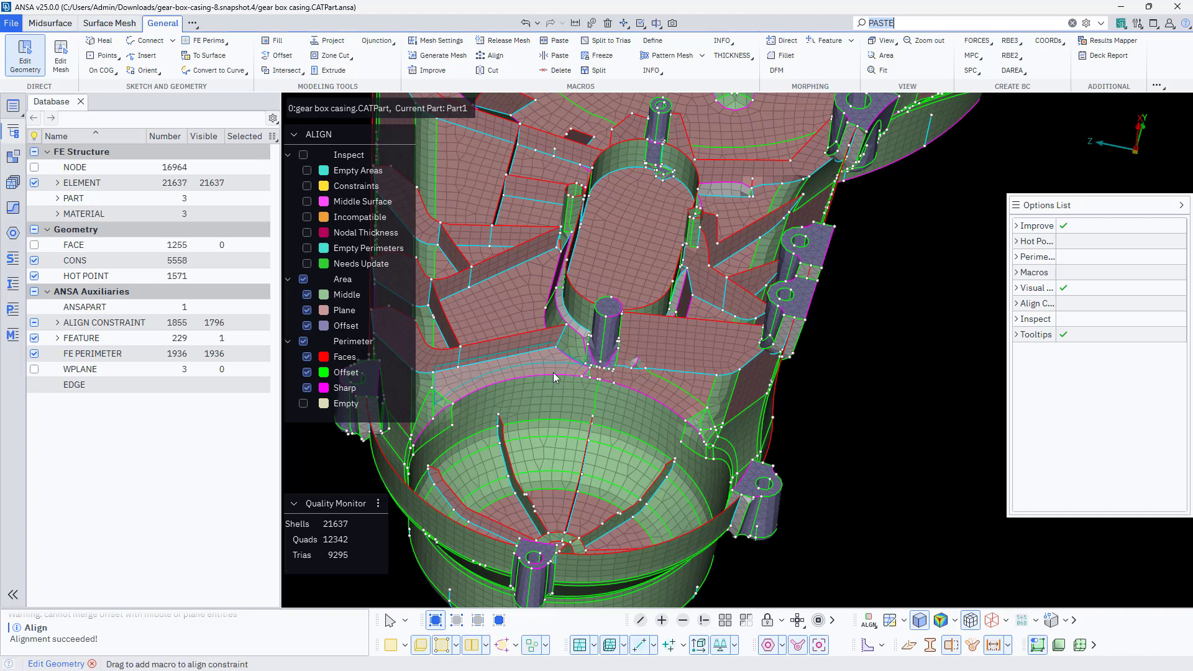
{"action": "scroll", "coordinate": [580, 379], "scroll_direction": "up", "scroll_amount": 5}
{"action": "scroll", "coordinate": [622, 427], "scroll_direction": "up", "scroll_amount": 3}
{"action": "scroll", "coordinate": [612, 404], "scroll_direction": "up", "scroll_amount": 3}
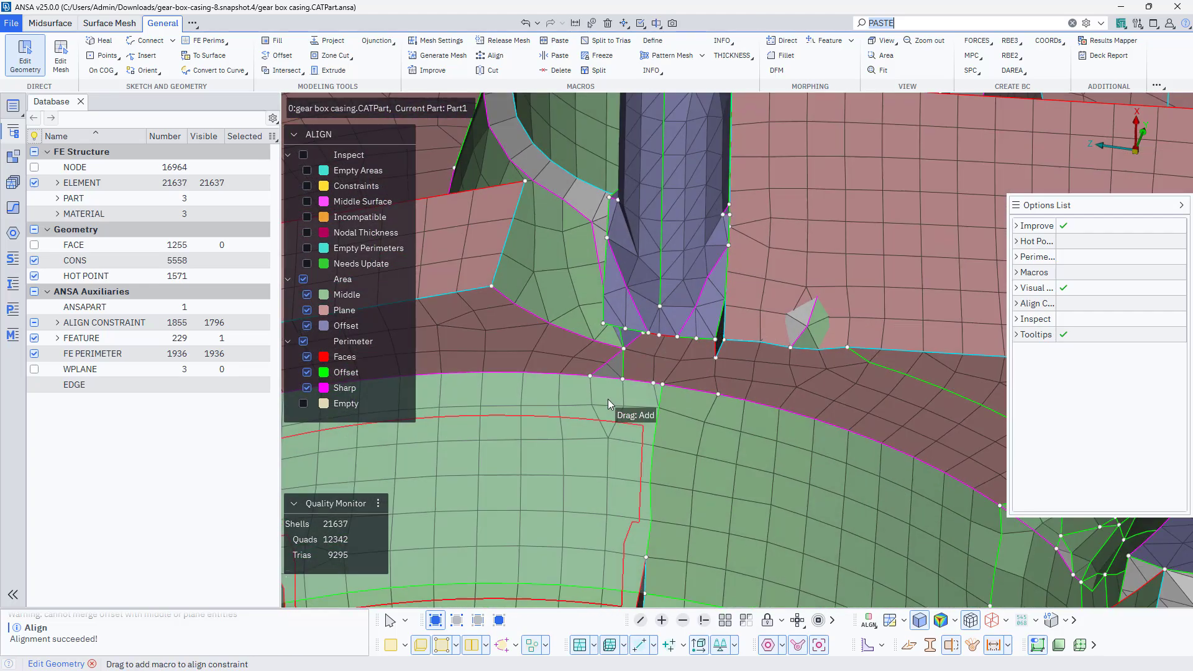
- Add the short floor segment directly beneath the boss to the align constraint of the adjoining plane floor
{"action": "scroll", "coordinate": [665, 373], "scroll_direction": "up", "scroll_amount": 3}
{"action": "mouse_move", "coordinate": [629, 361]}
{"action": "left_mouse_down"}
{"action": "mouse_move", "coordinate": [617, 364]}
{"action": "mouse_move", "coordinate": [648, 361]}
{"action": "left_mouse_up"}
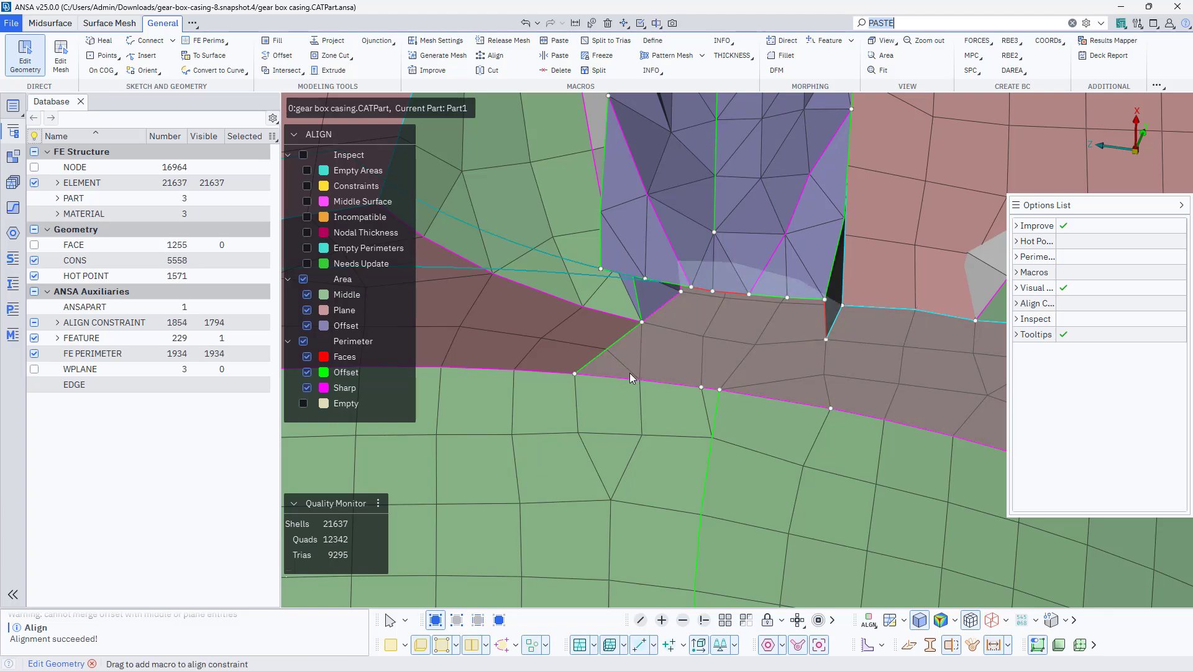
- Give the green wall's perimeter below the boss an Imprint align constraint, direction Normal, using the two CONS running down from the boss
{"action": "scroll", "coordinate": [584, 416], "scroll_direction": "down", "scroll_amount": 5}
{"action": "scroll", "coordinate": [592, 409], "scroll_direction": "down", "scroll_amount": 2}
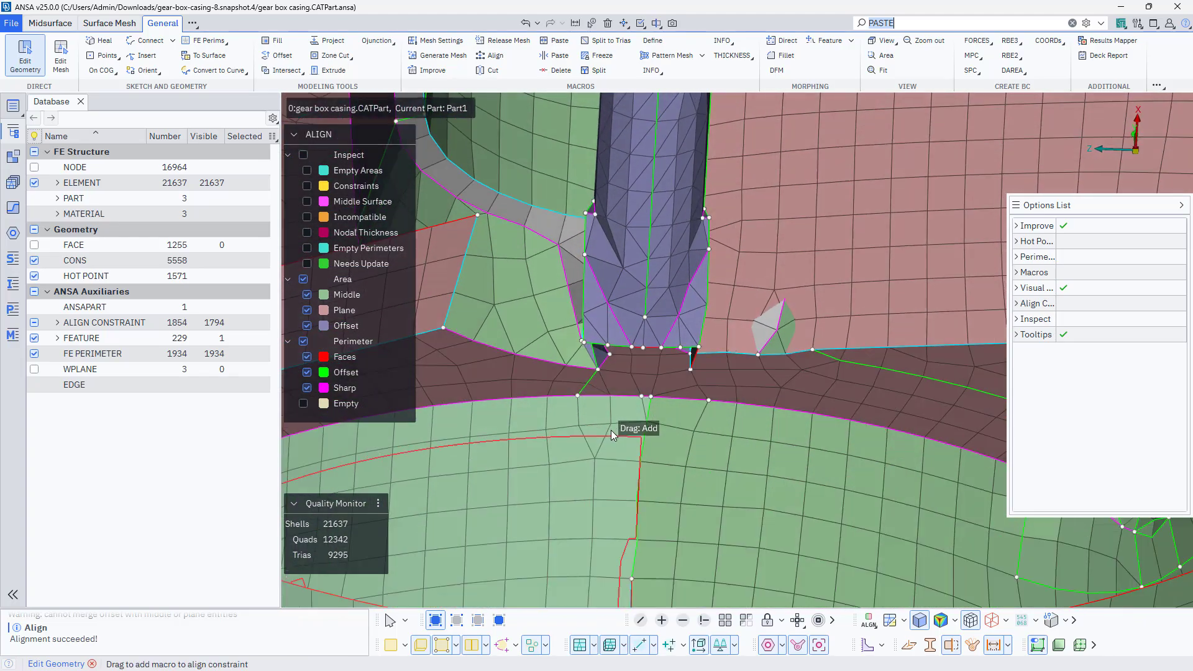
{"action": "left_click_drag", "start_coordinate": [610, 422], "coordinate": [609, 457], "text": "ctrl"}
{"action": "left_click_drag", "start_coordinate": [670, 489], "coordinate": [641, 485], "text": "ctrl"}
{"action": "right_click", "coordinate": [641, 483]}
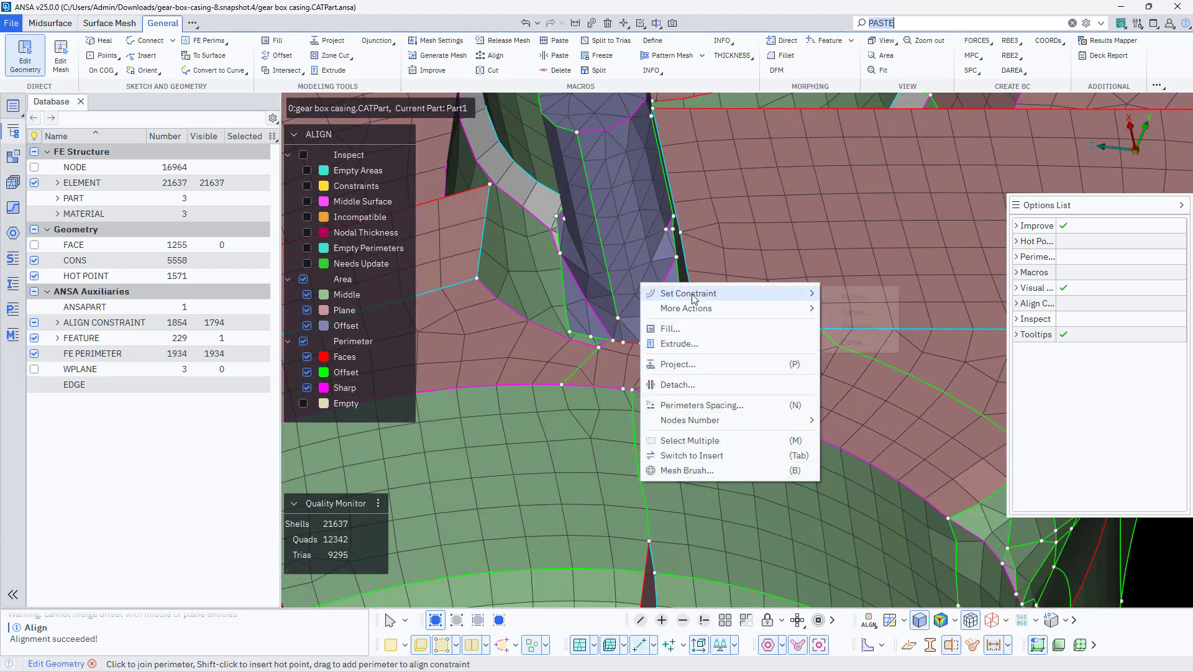
{"action": "mouse_move", "coordinate": [759, 293]}
{"action": "left_click", "coordinate": [844, 323]}
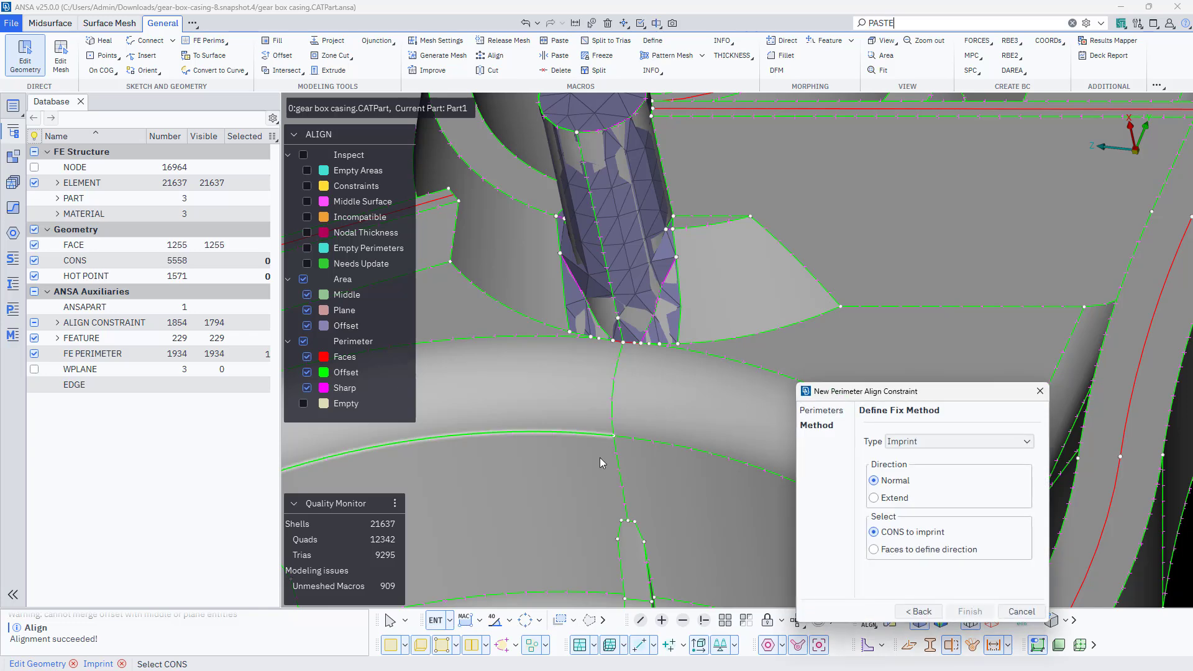
{"action": "left_click", "coordinate": [619, 474]}
{"action": "left_click", "coordinate": [614, 391]}
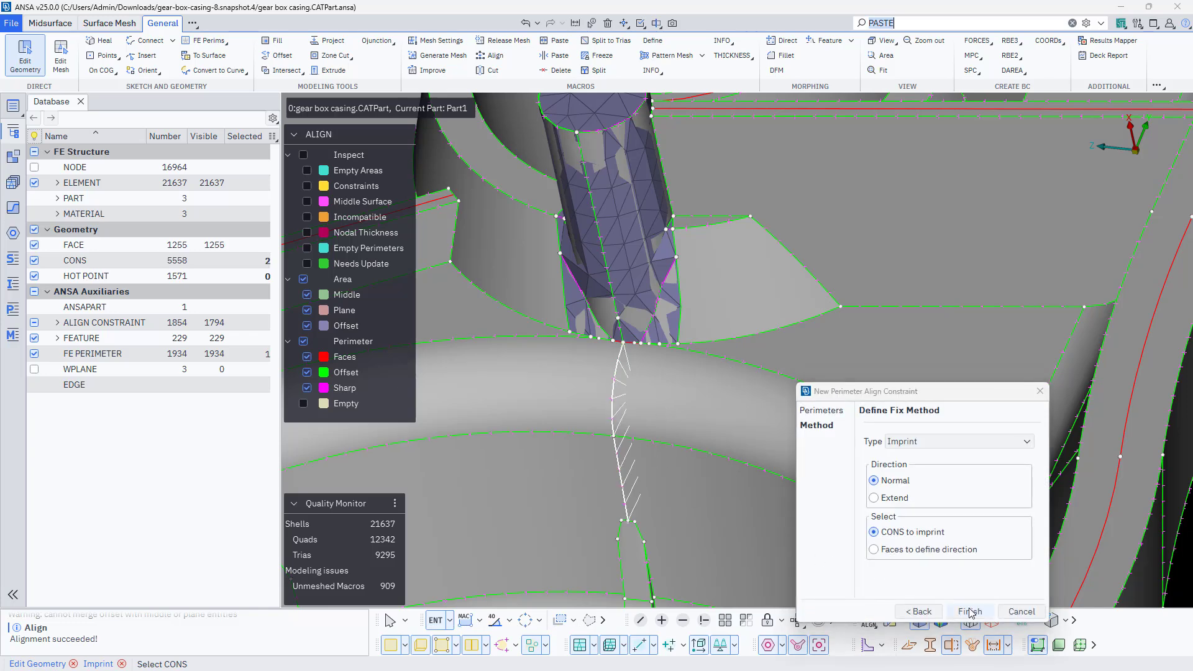
{"action": "left_click", "coordinate": [955, 609]}
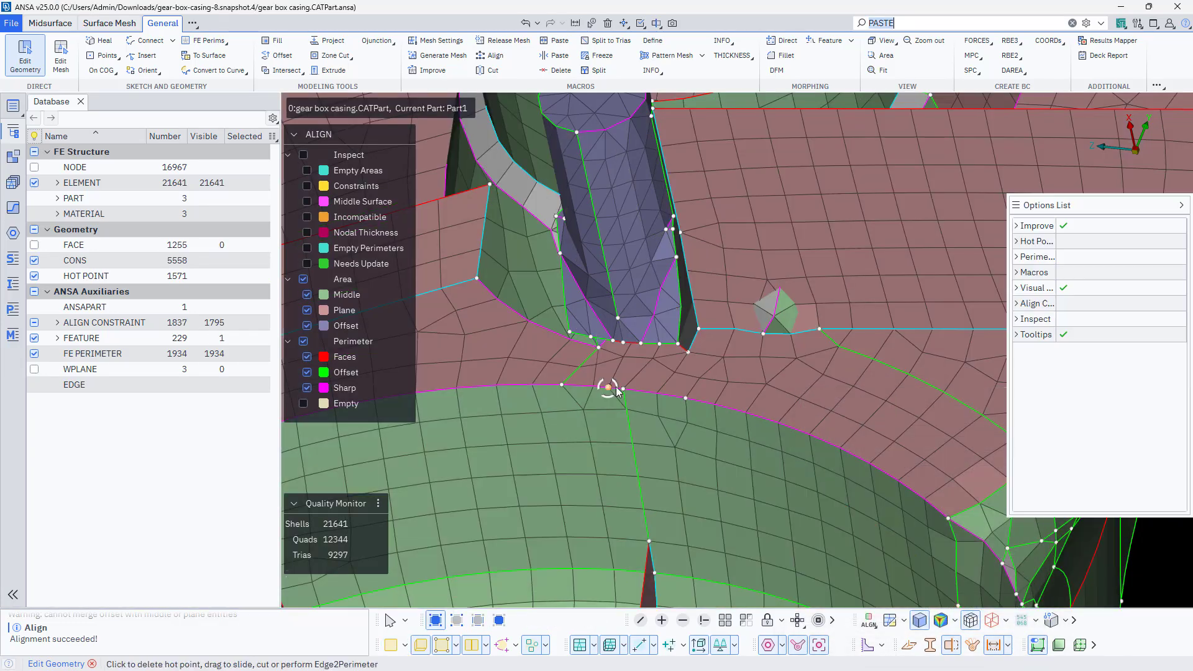
- Delete the two extra hot points along the green wall's upper edge and join the short diagonal perimeter below the boss
{"action": "left_click", "coordinate": [685, 398]}
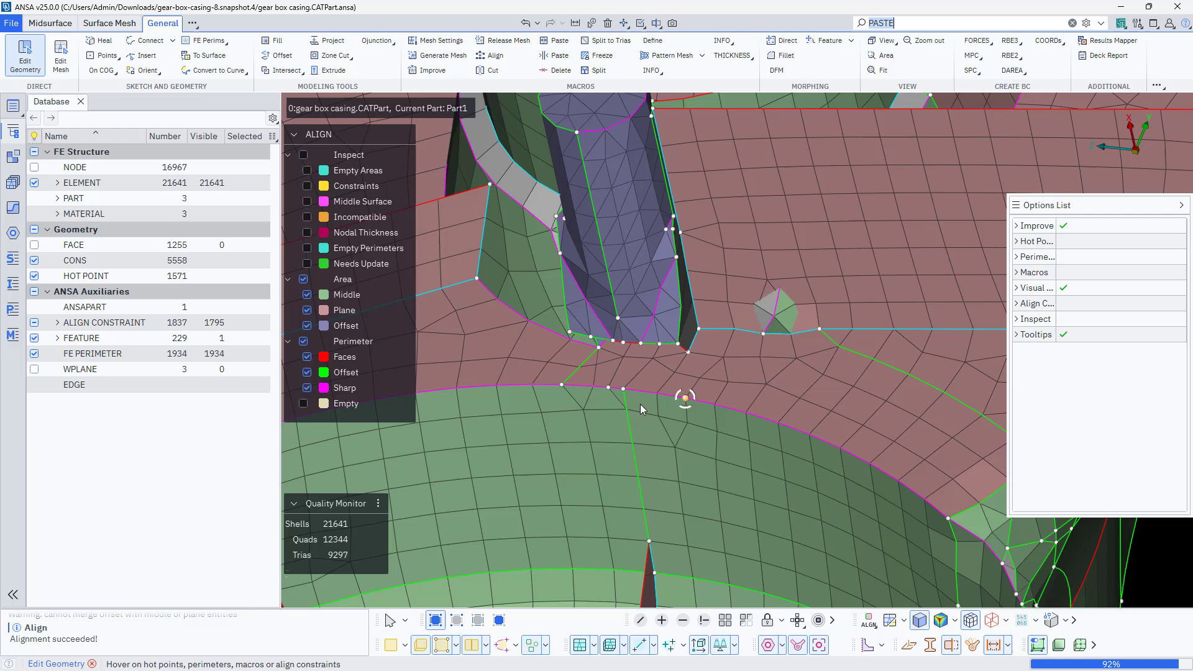
{"action": "left_click", "coordinate": [607, 387]}
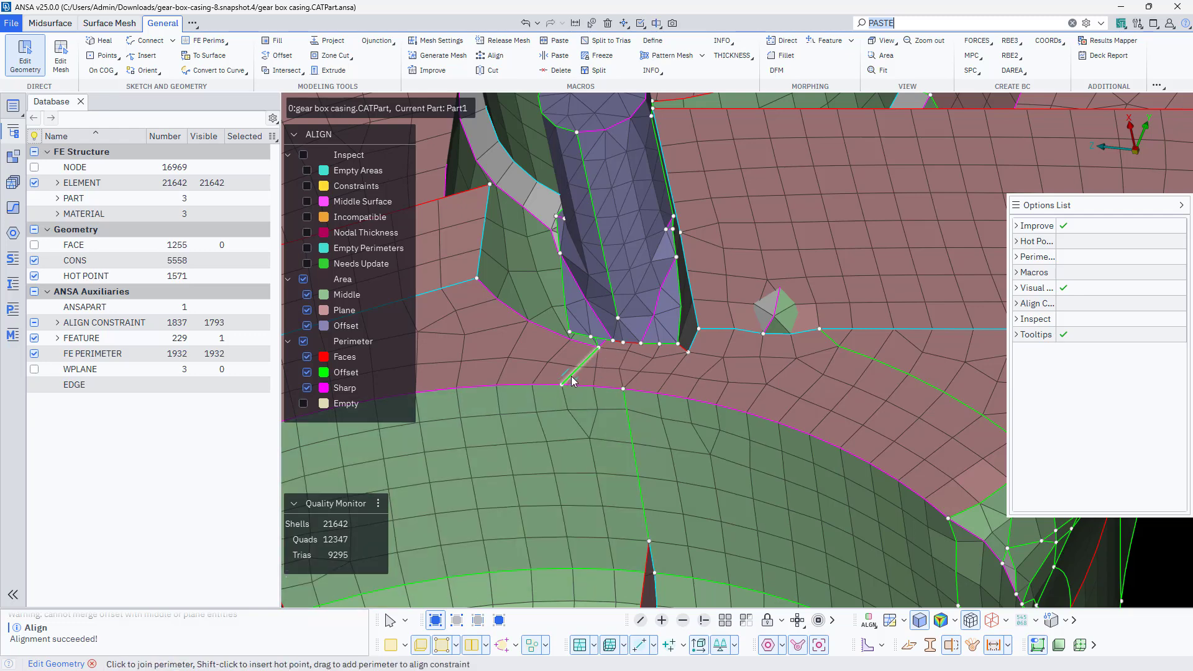
{"action": "left_click", "coordinate": [571, 375]}
- Delete the four distorted shells at the end of the curved green wall facing the boss
{"action": "left_click_drag", "start_coordinate": [577, 447], "coordinate": [806, 421], "text": "ctrl"}
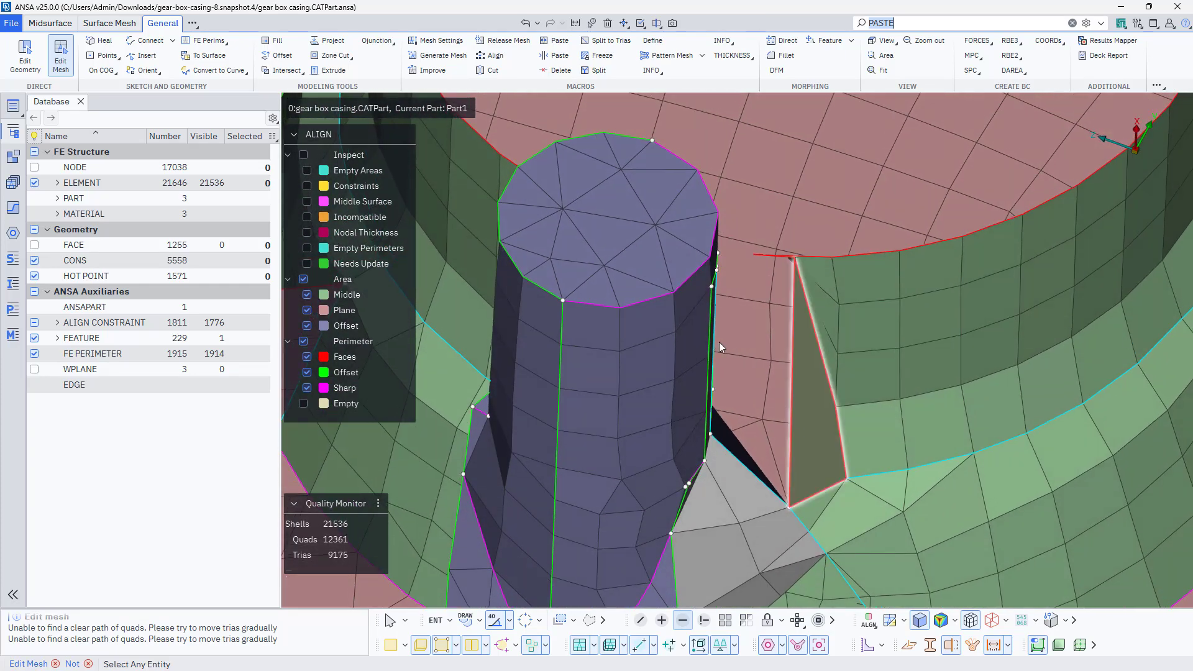
{"action": "key", "text": "Delete"}
{"action": "left_click", "coordinate": [824, 384]}
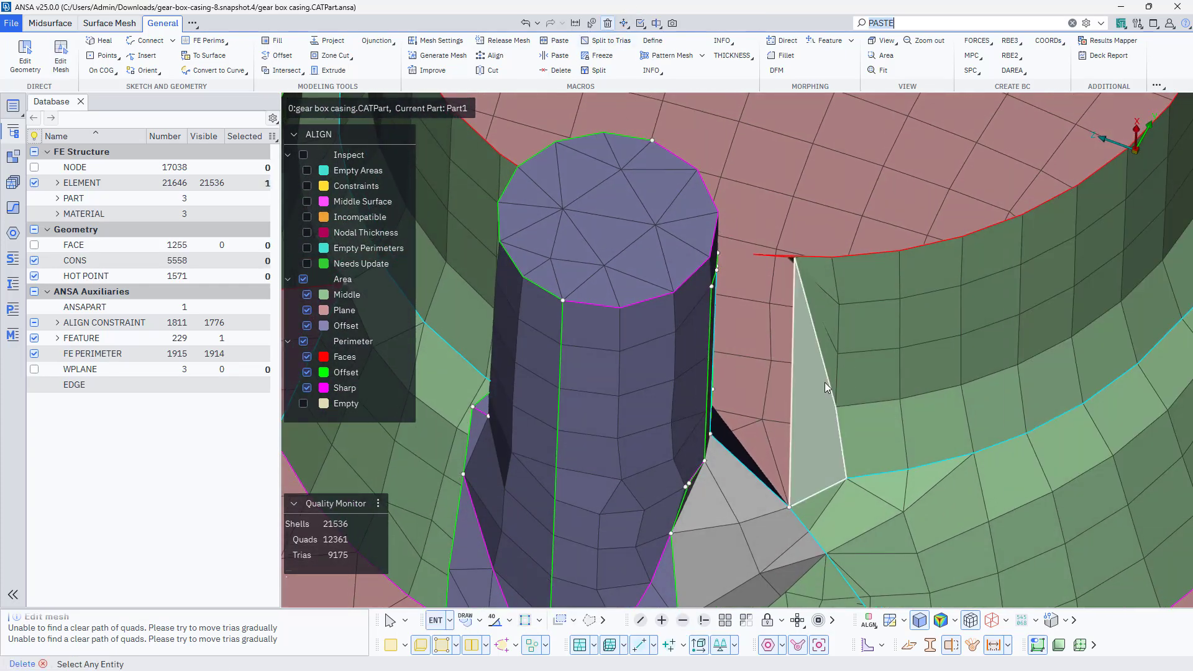
{"action": "left_click", "coordinate": [827, 332]}
{"action": "left_click", "coordinate": [827, 312]}
{"action": "left_click", "coordinate": [810, 267]}
{"action": "middle_click", "coordinate": [817, 286]}
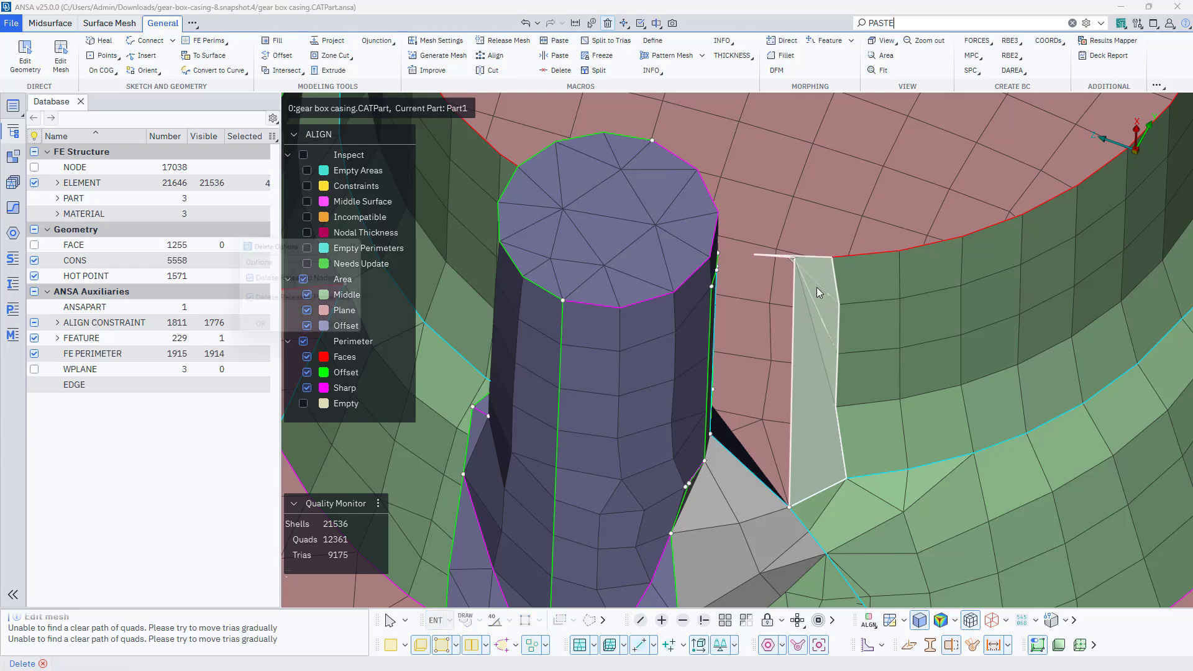
{"action": "left_click", "coordinate": [261, 333]}
- Fill the opening between the boss and the curved wall from its boundary edges, and start editing the mesh there
{"action": "mouse_move", "coordinate": [741, 486]}
{"action": "left_mouse_down", "text": "ctrl"}
{"action": "mouse_move", "coordinate": [720, 522]}
{"action": "mouse_move", "coordinate": [730, 499]}
{"action": "left_mouse_up", "text": "ctrl"}
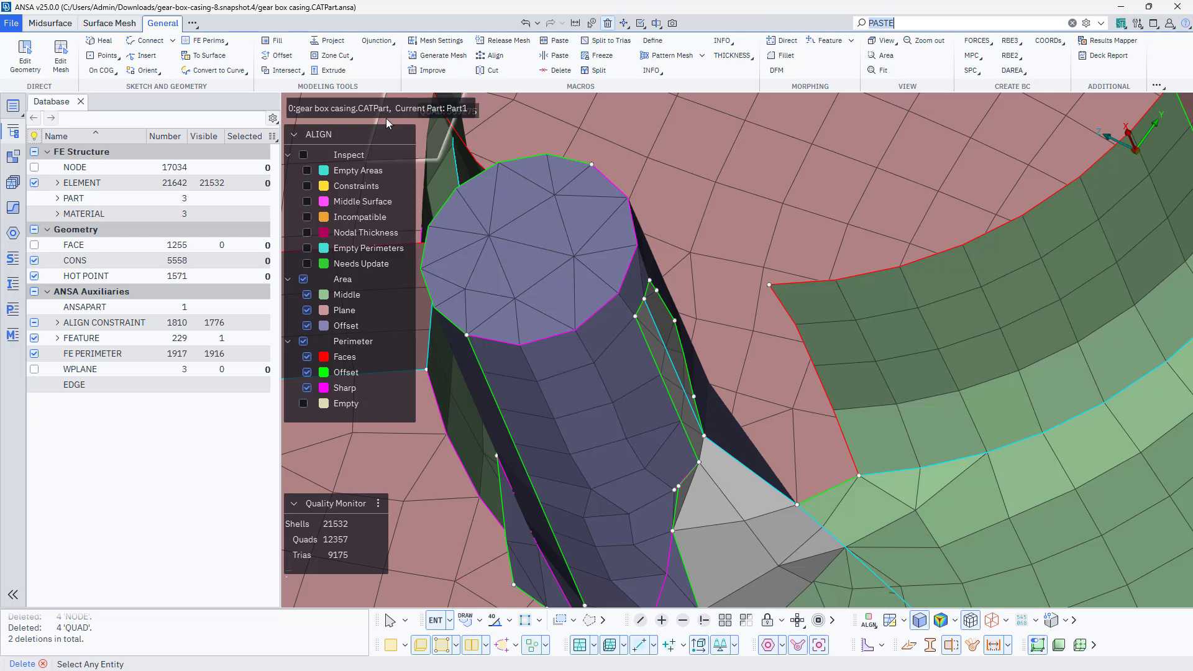
{"action": "left_click", "coordinate": [273, 41]}
{"action": "left_click", "coordinate": [822, 488]}
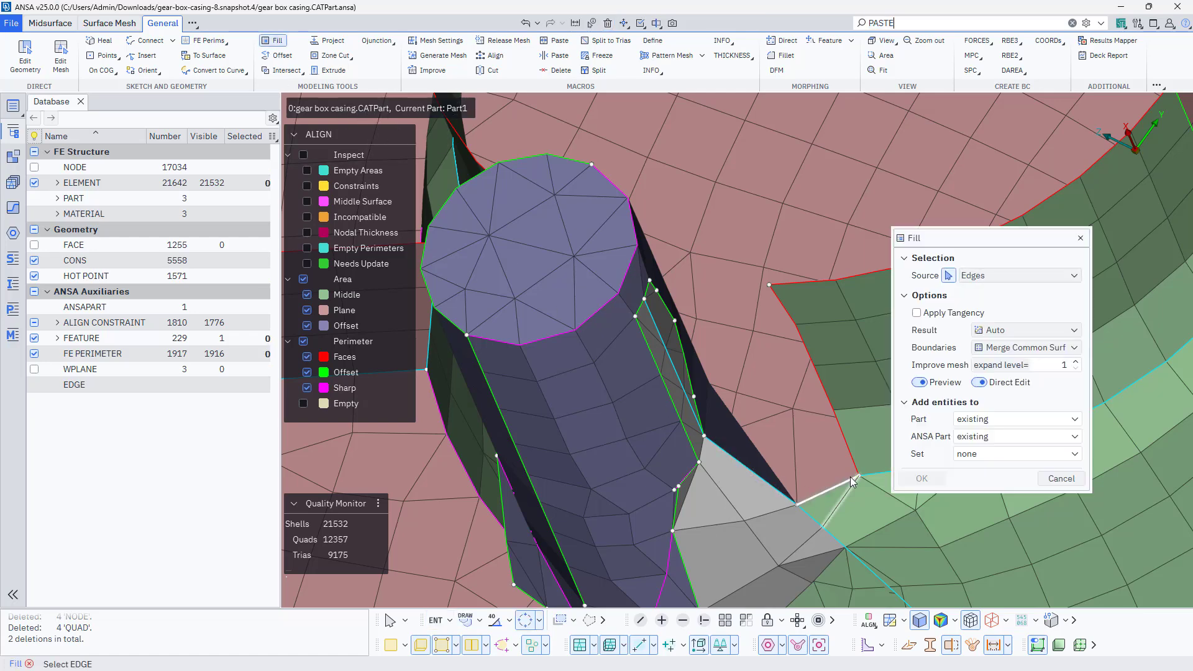
{"action": "left_click", "coordinate": [803, 358]}
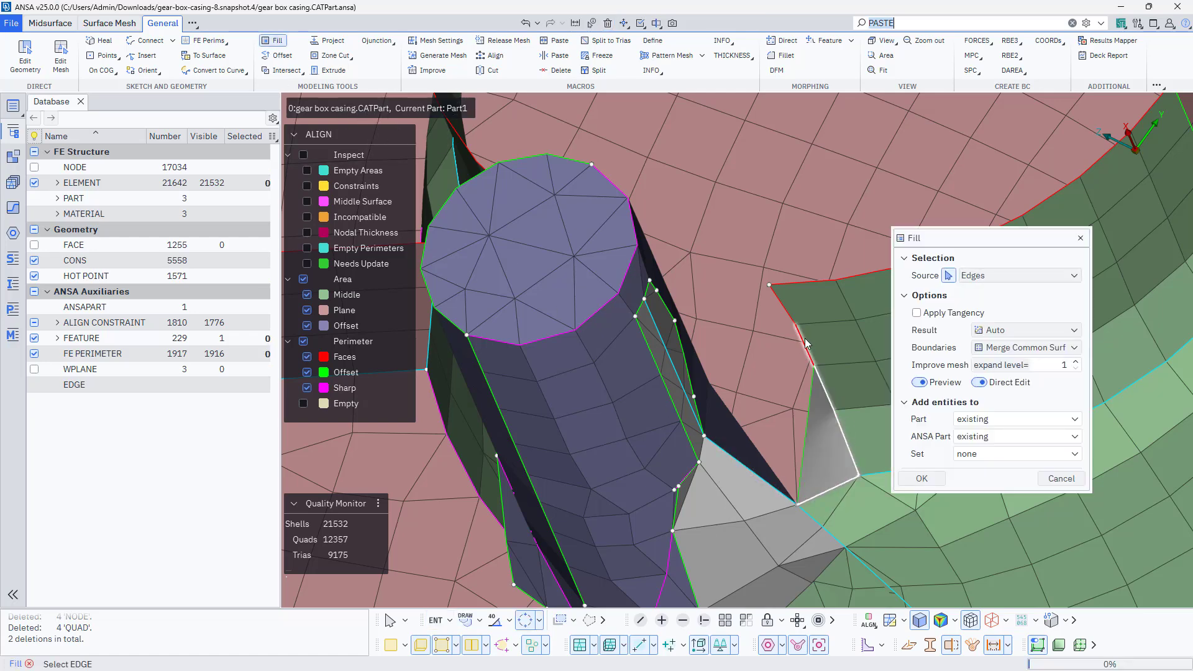
{"action": "left_click", "coordinate": [654, 317]}
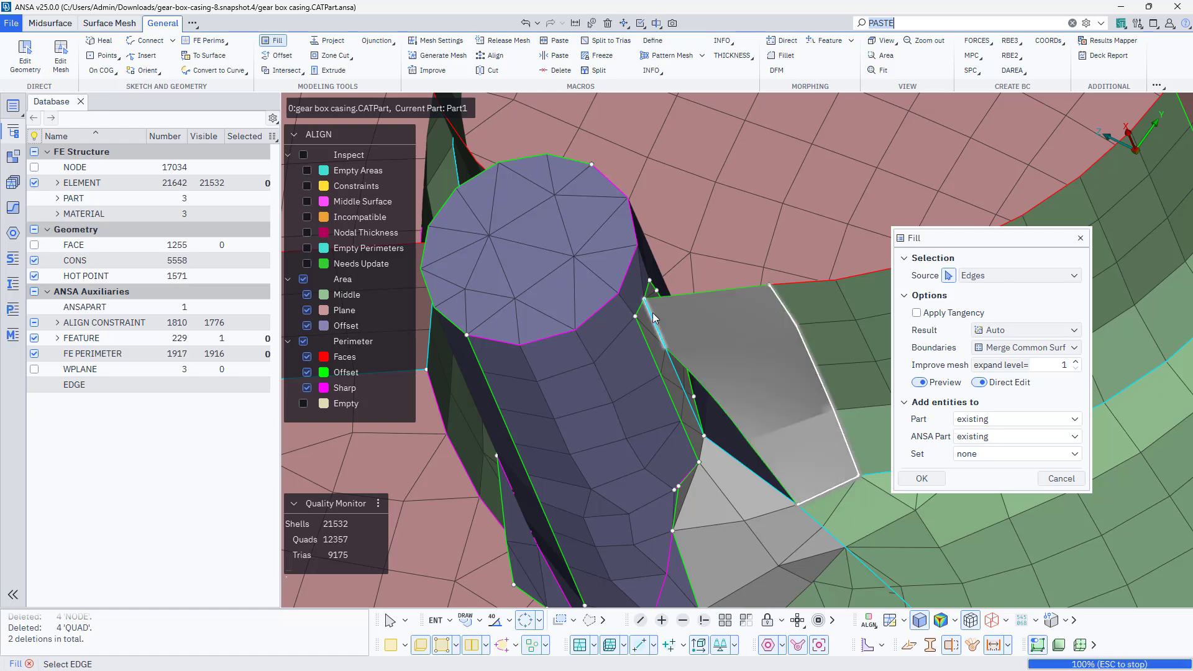
{"action": "left_click", "coordinate": [677, 367]}
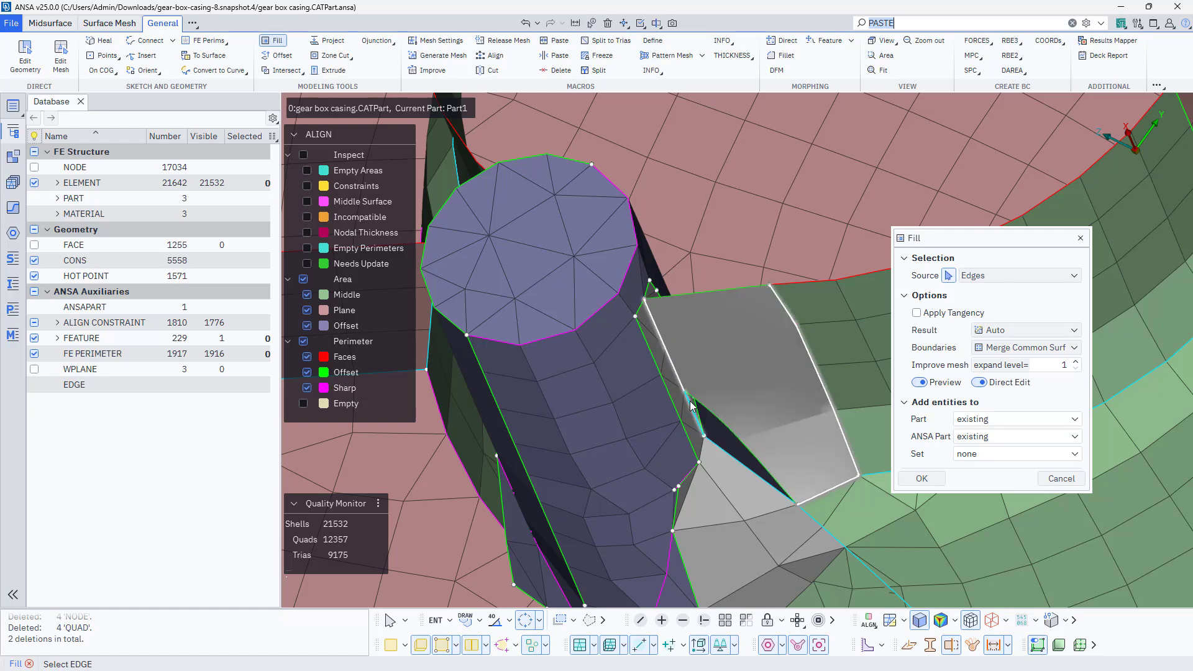
{"action": "middle_click", "coordinate": [733, 457]}
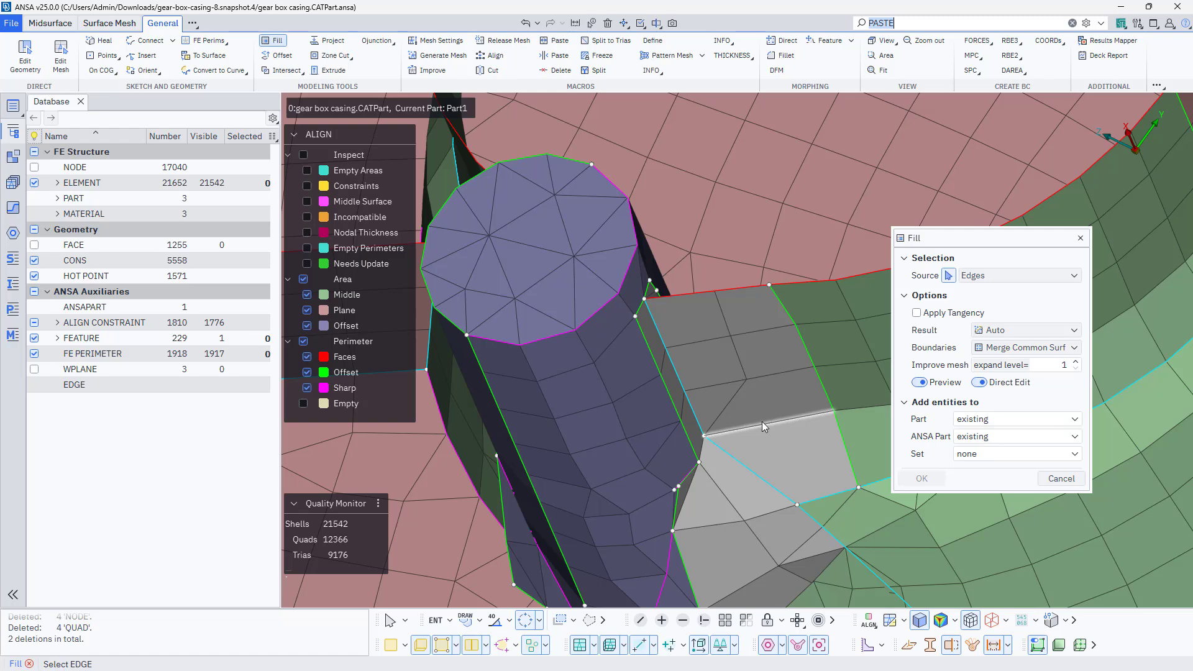
{"action": "left_click", "coordinate": [56, 69]}
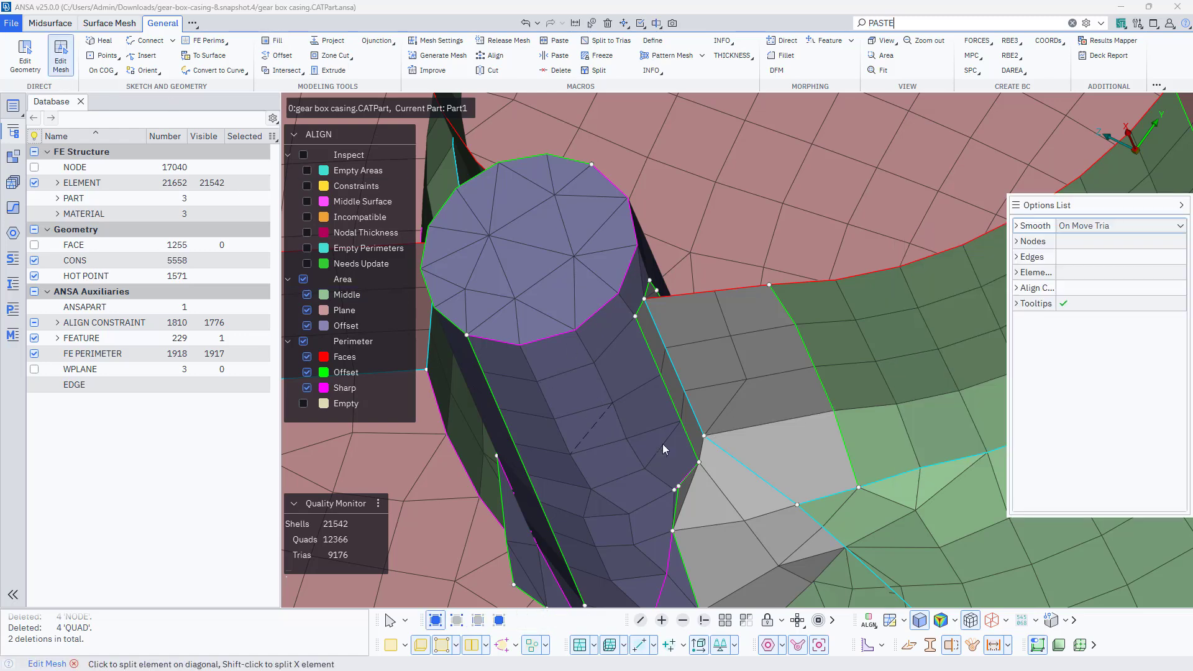
{"action": "left_click", "coordinate": [756, 424]}
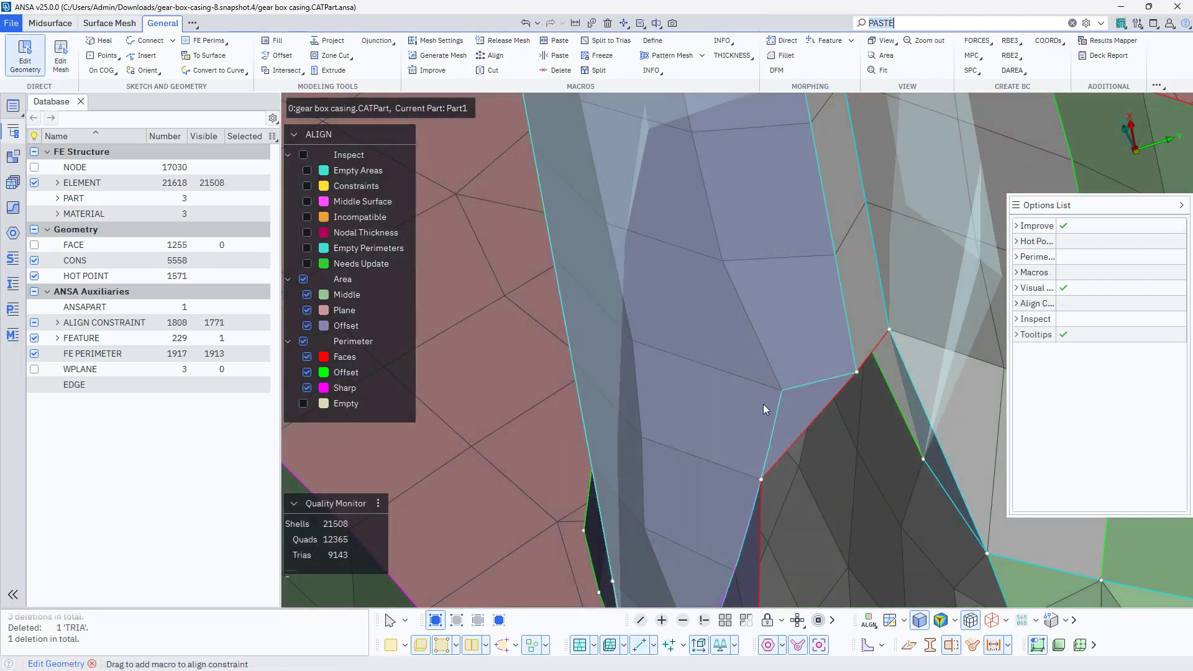
- Fill the lowest gap between the boss's foot and the grey patch from its two facing edges, leaving out the other picked edges
{"action": "left_click_drag", "start_coordinate": [714, 447], "coordinate": [704, 363], "text": "ctrl"}
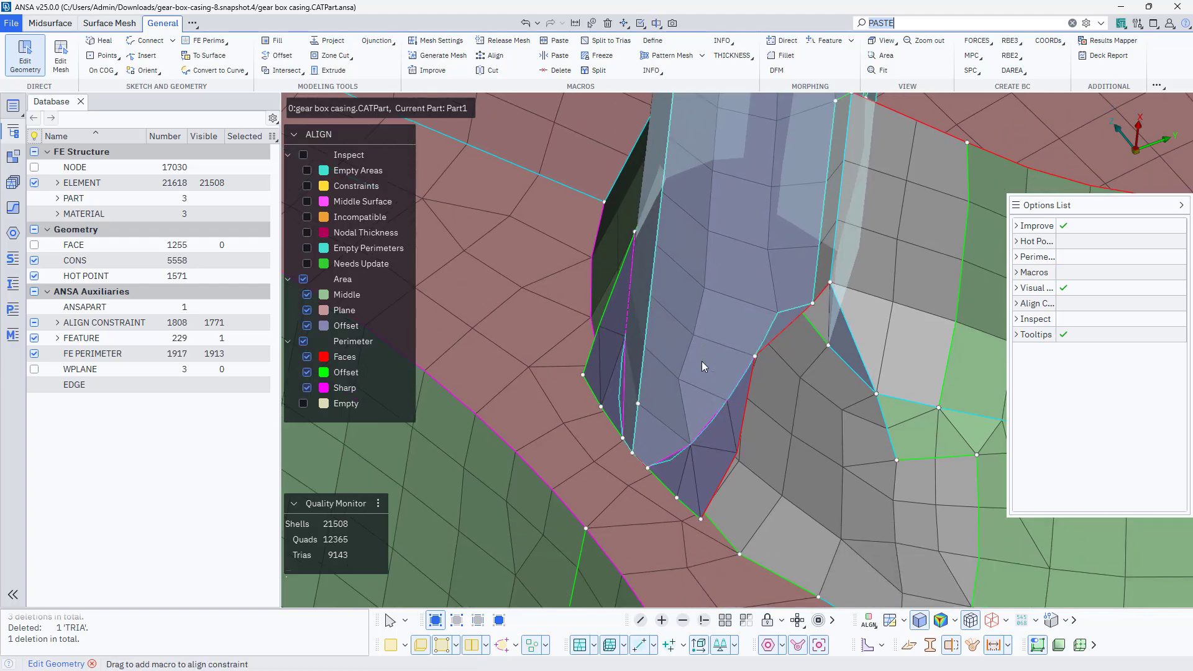
{"action": "left_click_drag", "start_coordinate": [721, 422], "coordinate": [696, 442], "text": "ctrl"}
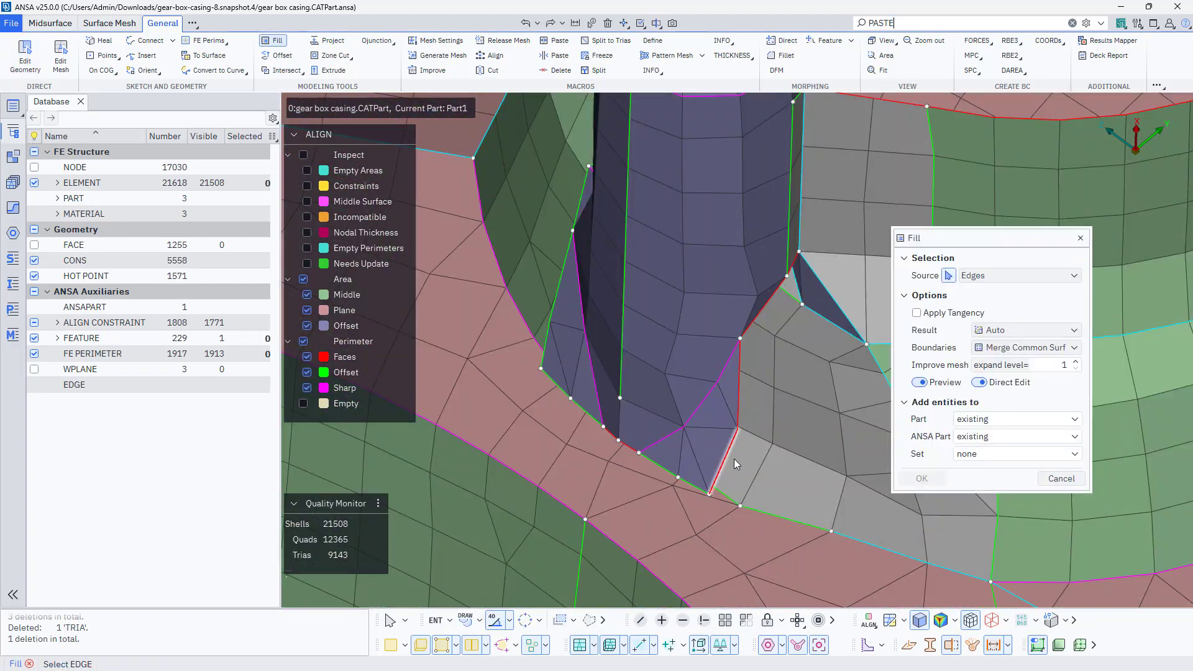
{"action": "left_click", "coordinate": [734, 461]}
{"action": "left_click", "coordinate": [752, 477]}
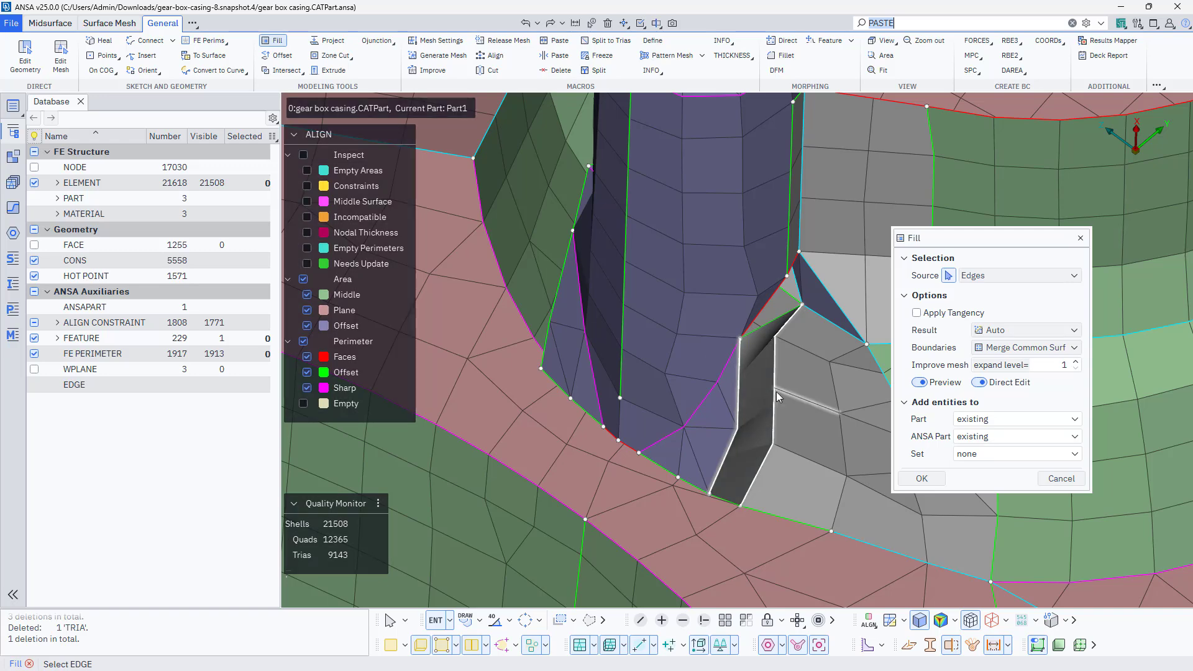
{"action": "right_click", "coordinate": [776, 357]}
{"action": "right_click", "coordinate": [789, 323]}
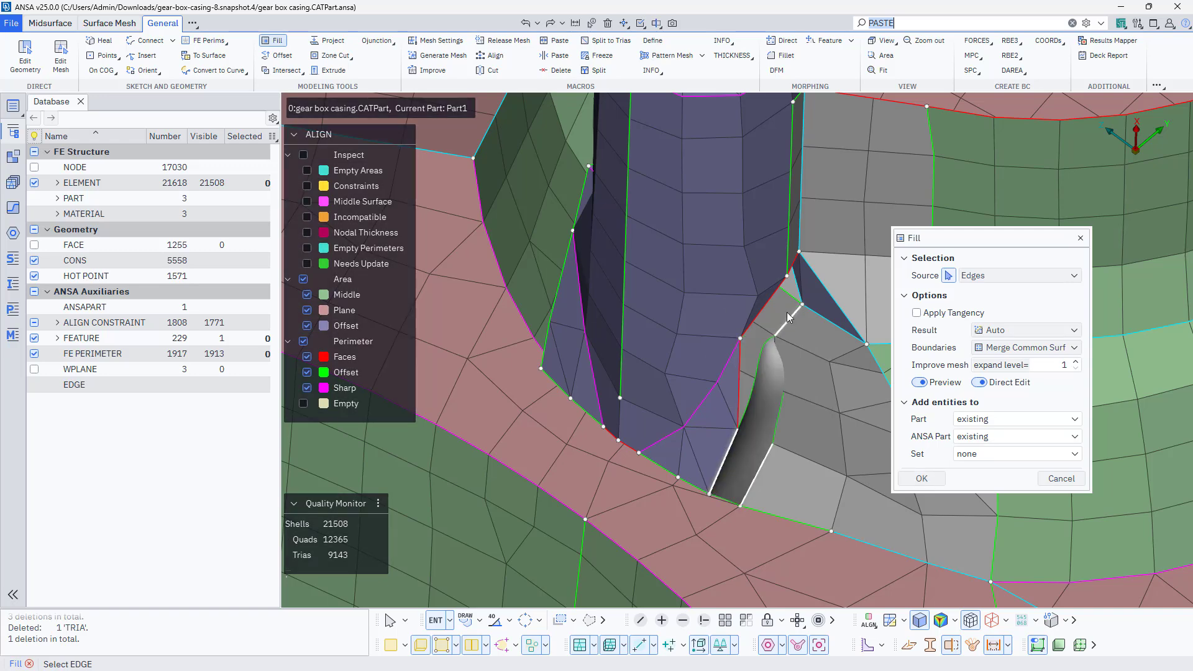
{"action": "right_click", "coordinate": [742, 386]}
{"action": "middle_click", "coordinate": [731, 467]}
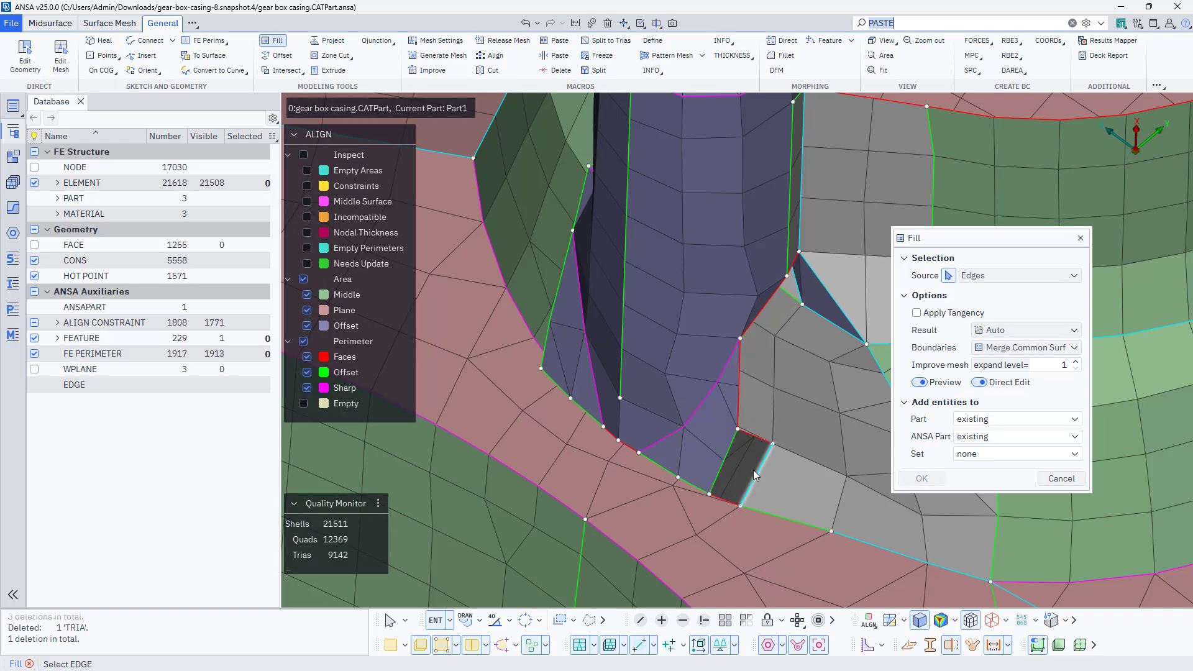
- Fill the remaining gap segments up along the boss's foot and join the perimeter separating the new patches
{"action": "left_click", "coordinate": [737, 403]}
{"action": "left_click", "coordinate": [771, 412]}
{"action": "middle_click", "coordinate": [771, 412]}
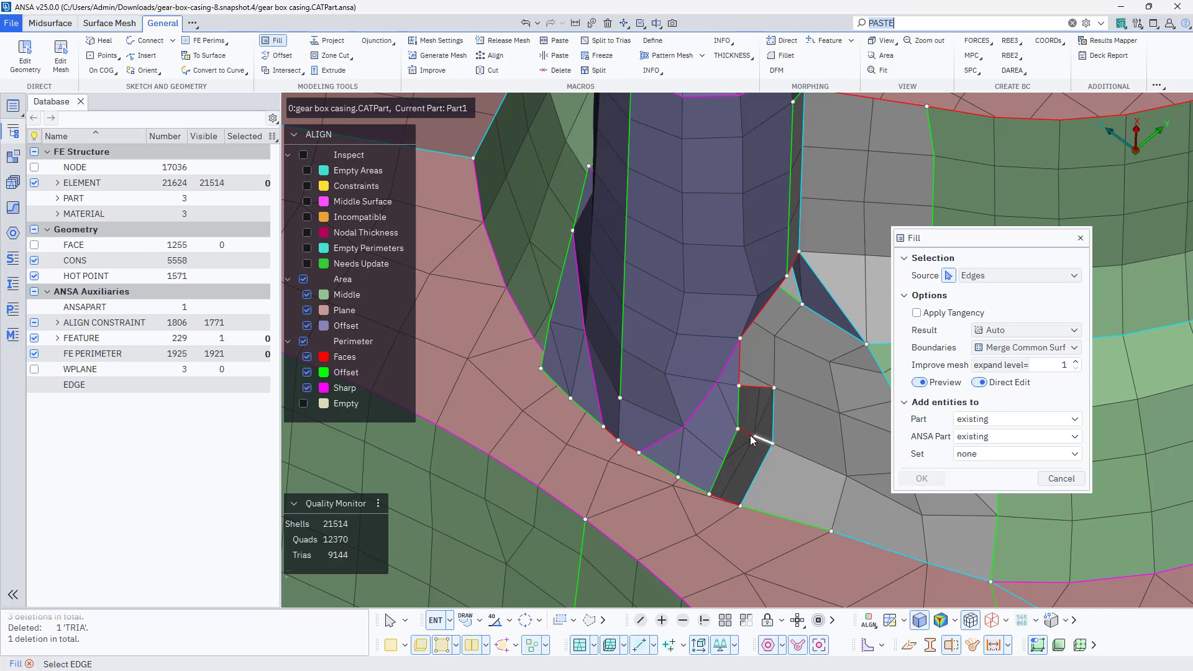
{"action": "left_click", "coordinate": [770, 362]}
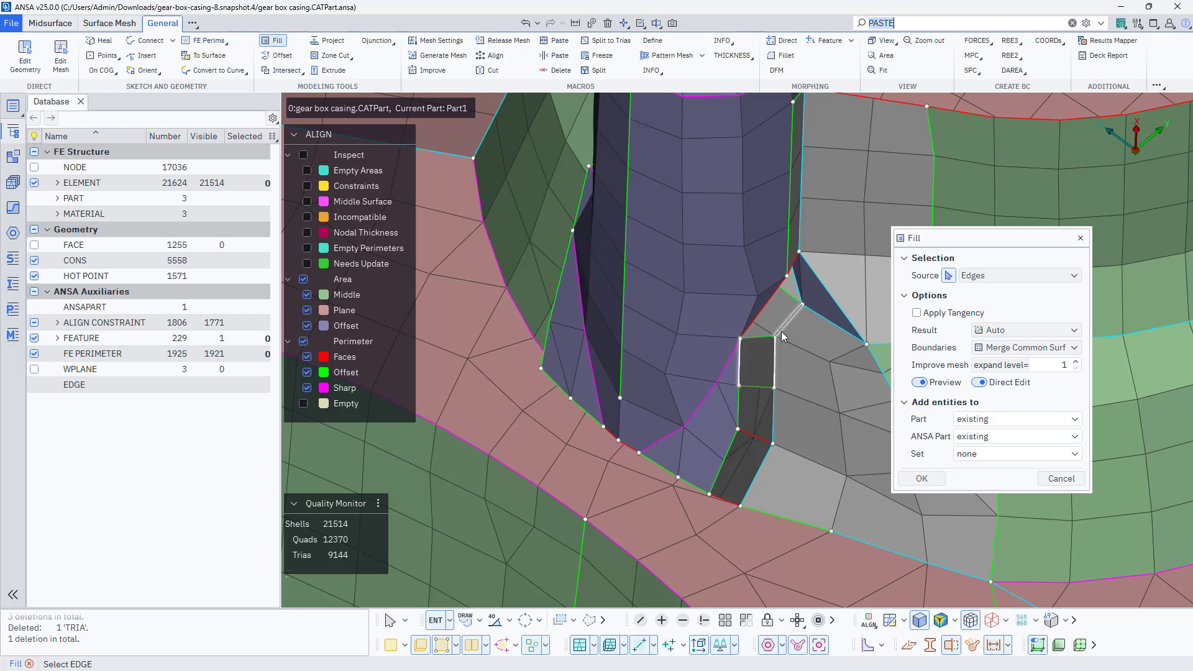
{"action": "left_click_drag", "start_coordinate": [761, 338], "coordinate": [677, 444], "text": "ctrl"}
{"action": "left_click", "coordinate": [803, 289]}
{"action": "left_click", "coordinate": [782, 271]}
{"action": "middle_click", "coordinate": [778, 295]}
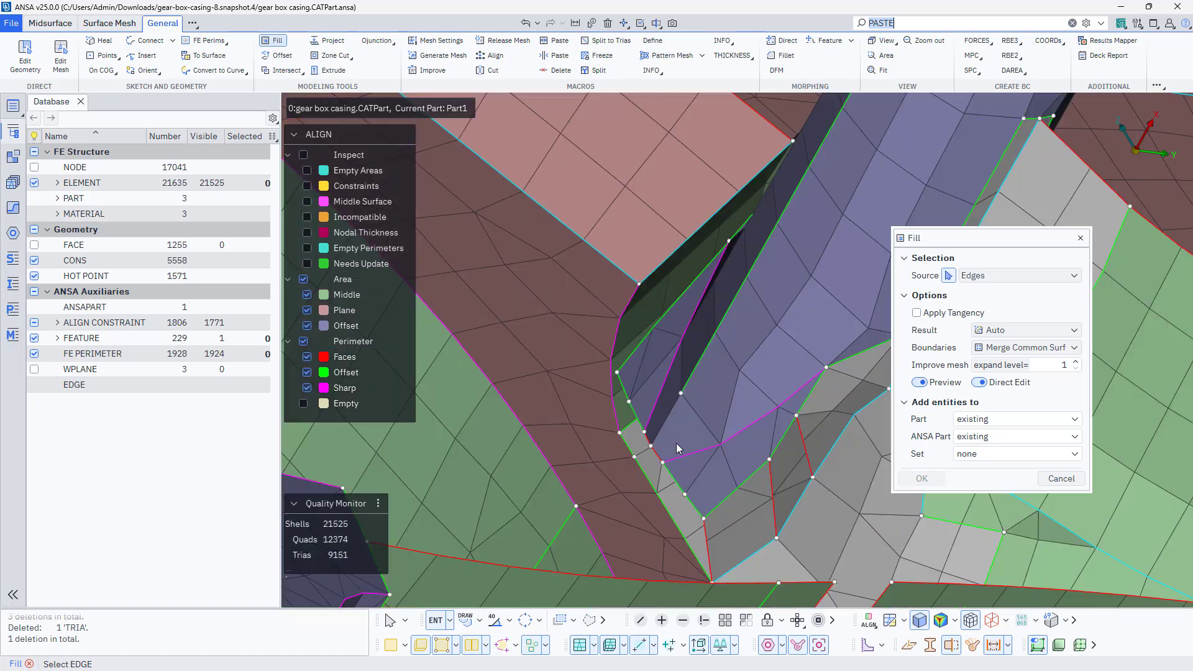
{"action": "left_click", "coordinate": [29, 53]}
{"action": "left_click", "coordinate": [772, 488]}
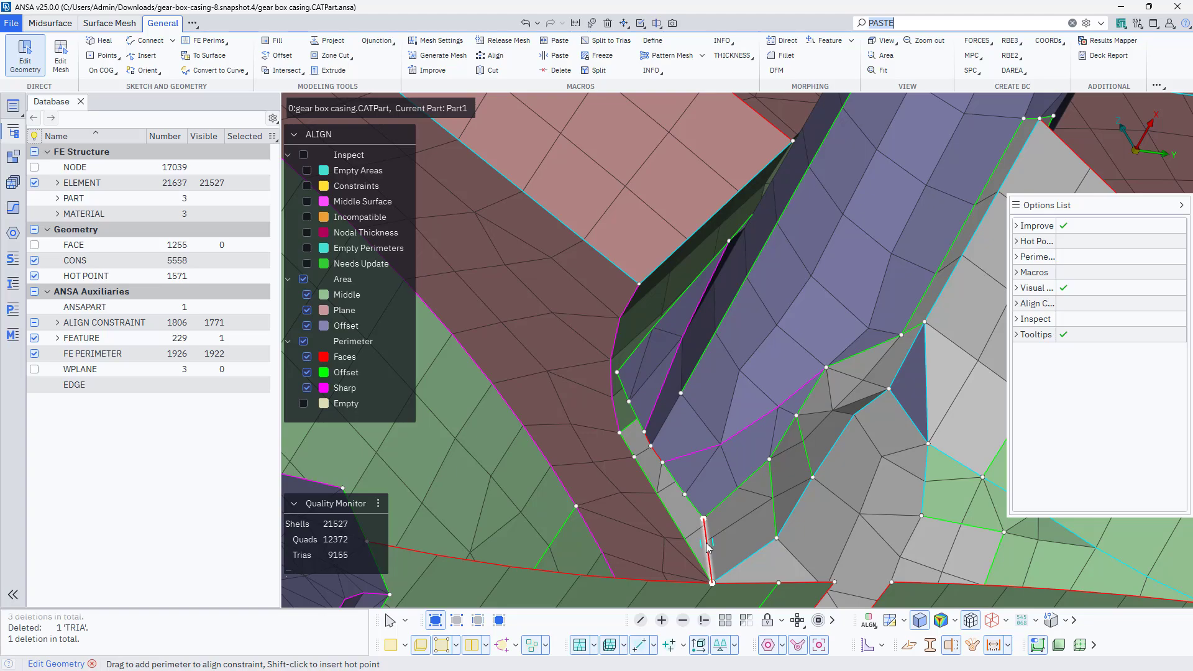
- Choose the chain of perimeters along the boss's foot, up to the curved green wall, as the source of a projection
{"action": "left_click_drag", "start_coordinate": [625, 477], "coordinate": [670, 543], "text": "ctrl"}
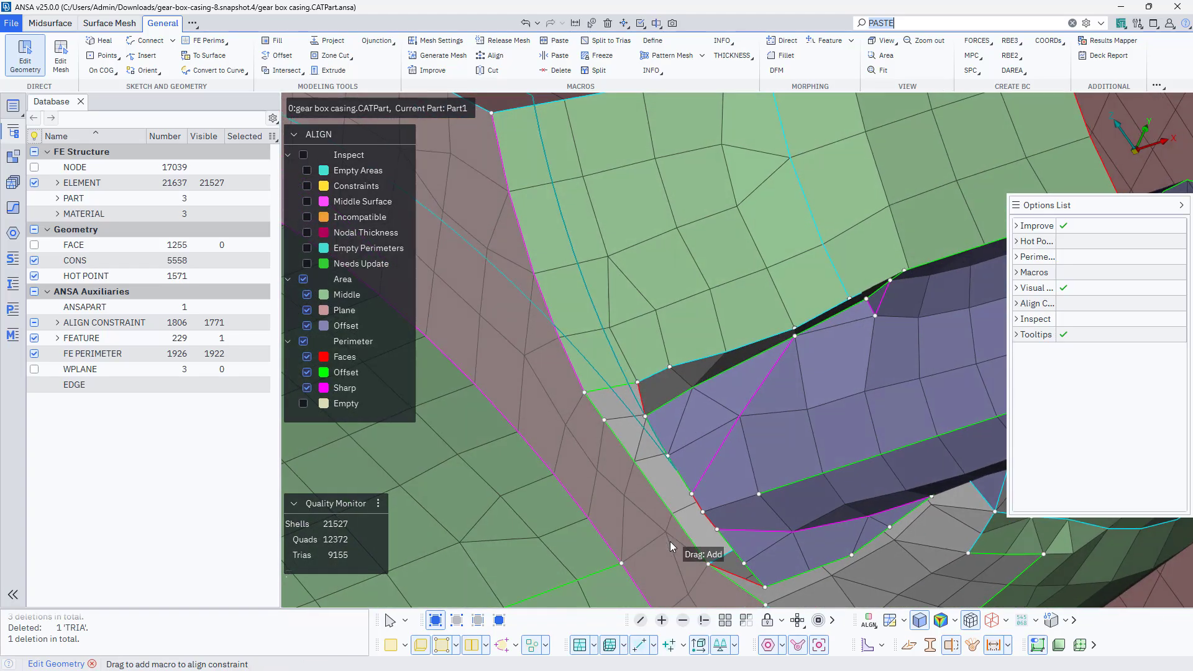
{"action": "middle_click_drag", "start_coordinate": [670, 543], "coordinate": [623, 479], "text": "ctrl"}
{"action": "scroll", "coordinate": [609, 466], "scroll_direction": "down", "scroll_amount": 4}
{"action": "left_click_drag", "start_coordinate": [601, 449], "coordinate": [629, 475], "text": "ctrl"}
{"action": "scroll", "coordinate": [663, 514], "scroll_direction": "up", "scroll_amount": 4}
{"action": "left_click_drag", "start_coordinate": [663, 514], "coordinate": [636, 496], "text": "ctrl"}
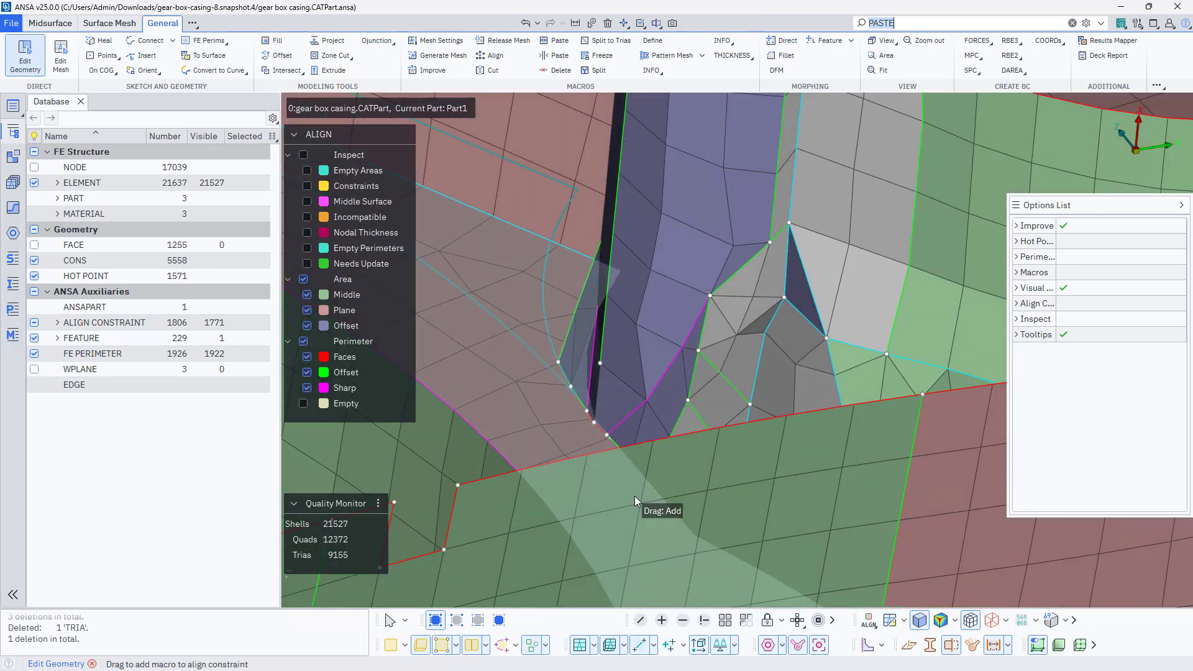
{"action": "left_click_drag", "start_coordinate": [528, 411], "coordinate": [539, 428], "text": "ctrl"}
{"action": "middle_click_drag", "start_coordinate": [543, 440], "coordinate": [562, 375], "text": "ctrl"}
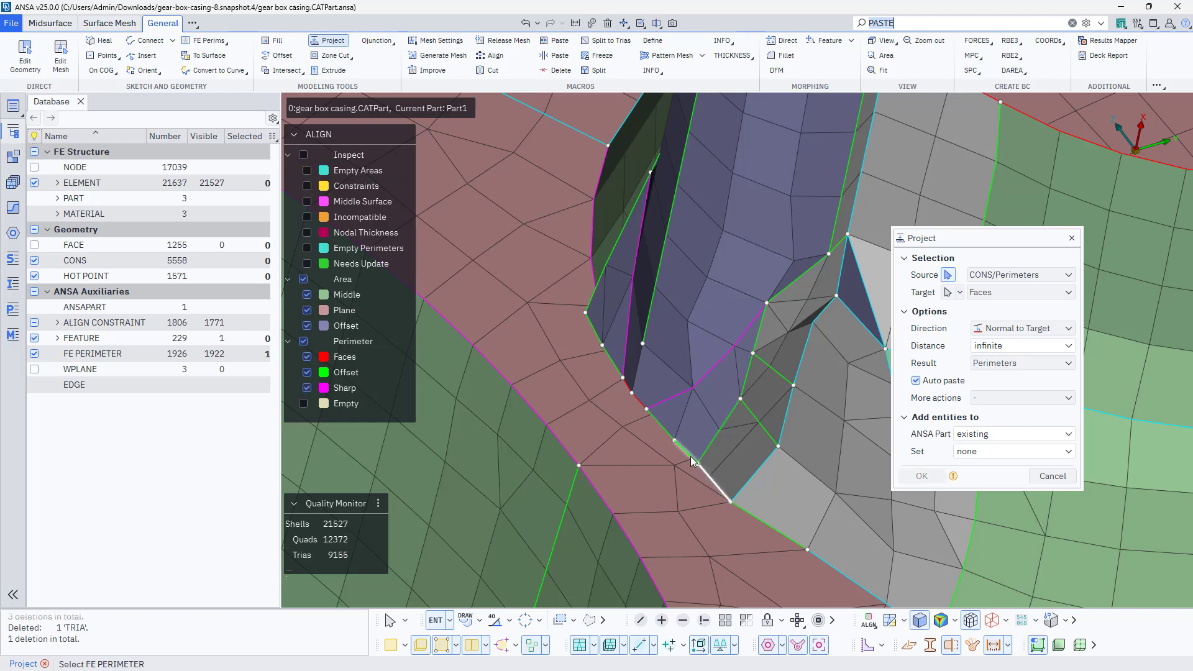
{"action": "left_click", "coordinate": [667, 435]}
{"action": "left_click_drag", "start_coordinate": [669, 426], "coordinate": [707, 410], "text": "ctrl"}
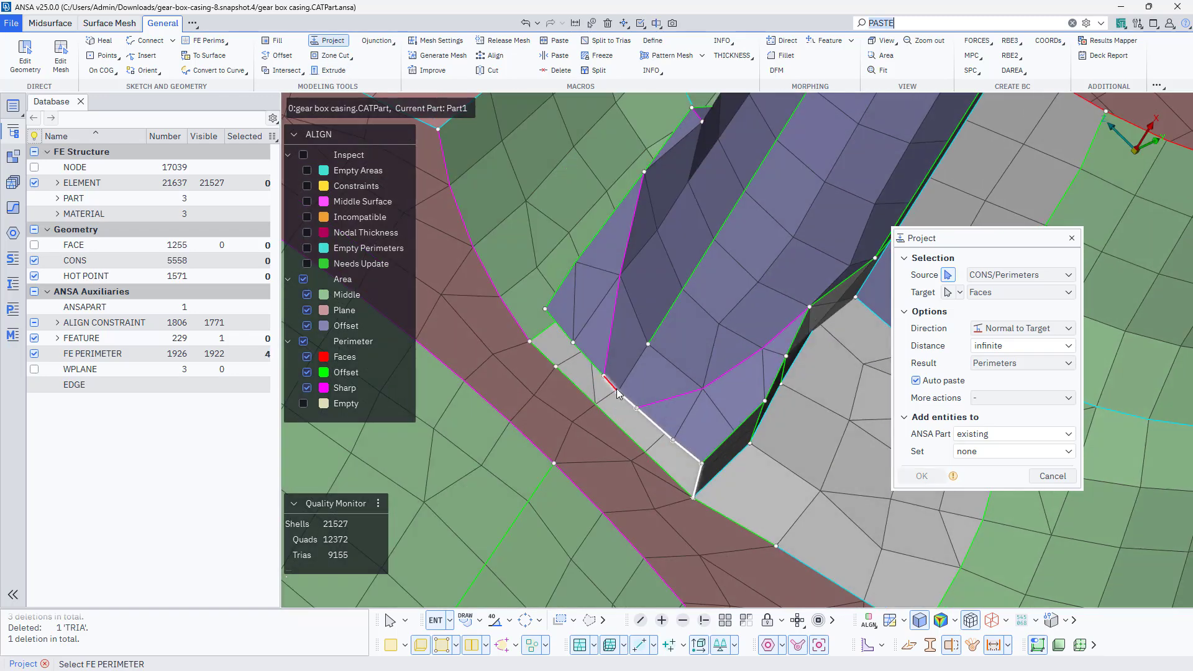
{"action": "left_click", "coordinate": [569, 332]}
{"action": "left_click_drag", "start_coordinate": [569, 332], "coordinate": [537, 363], "text": "ctrl"}
{"action": "left_click", "coordinate": [531, 294]}
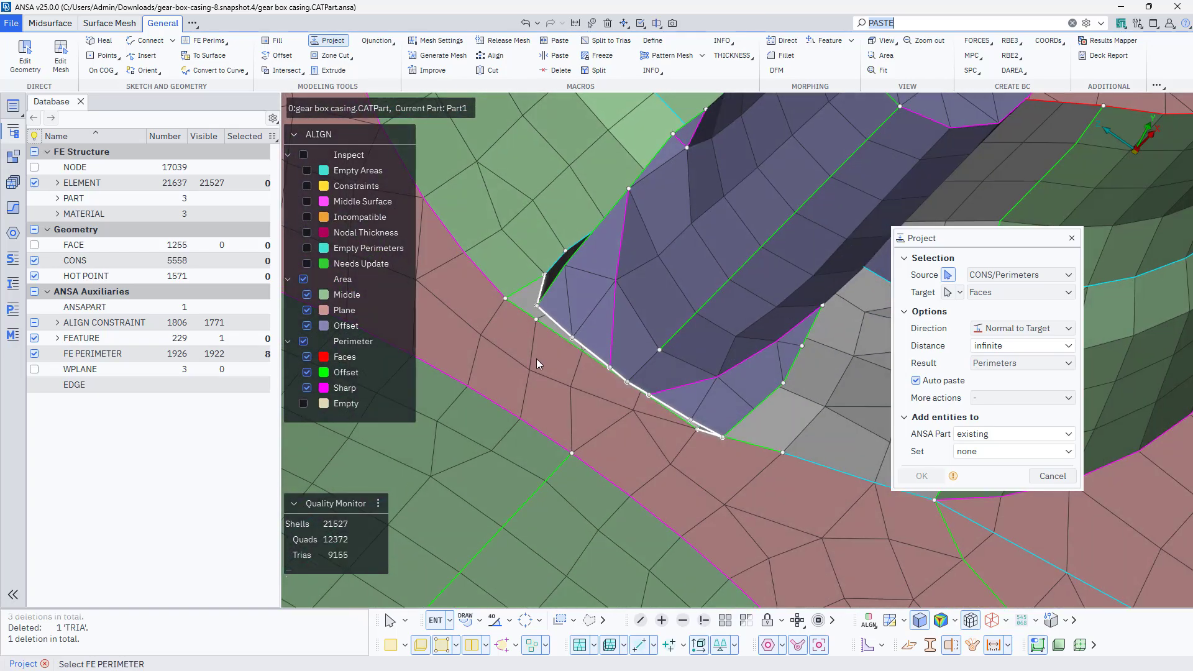
{"action": "middle_click", "coordinate": [537, 364]}
- Project the chosen perimeters onto the pink shells beside the boss's foot, with Shells as target, creating perimeters there
{"action": "left_click", "coordinate": [991, 326]}
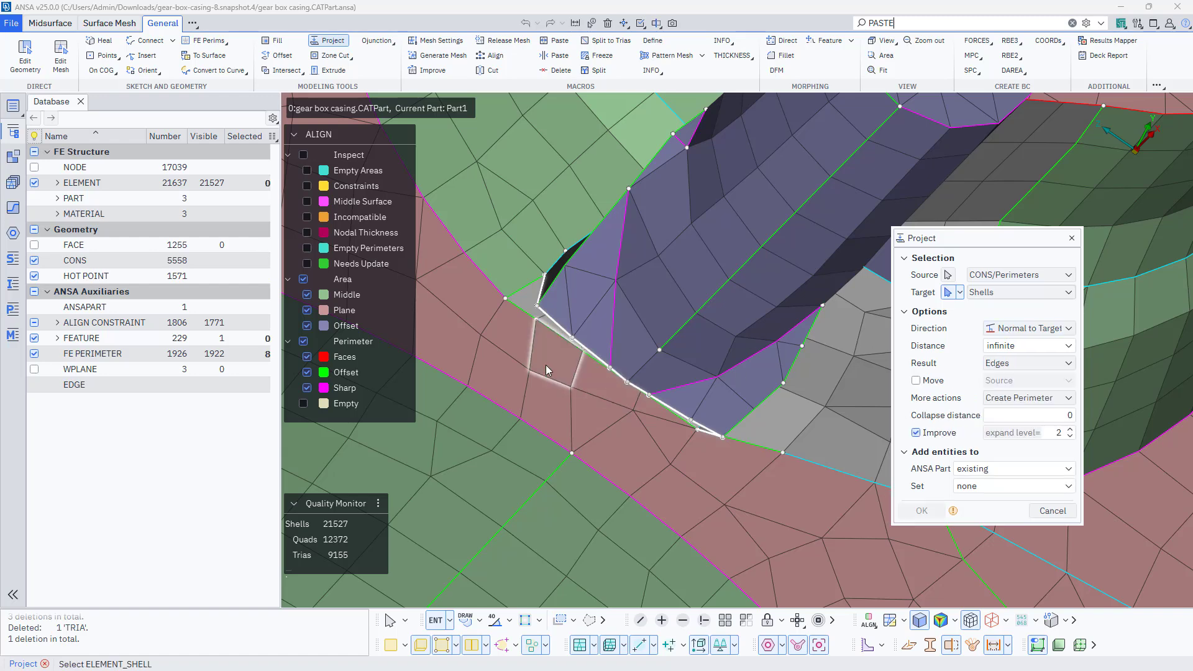
{"action": "left_click", "coordinate": [520, 343]}
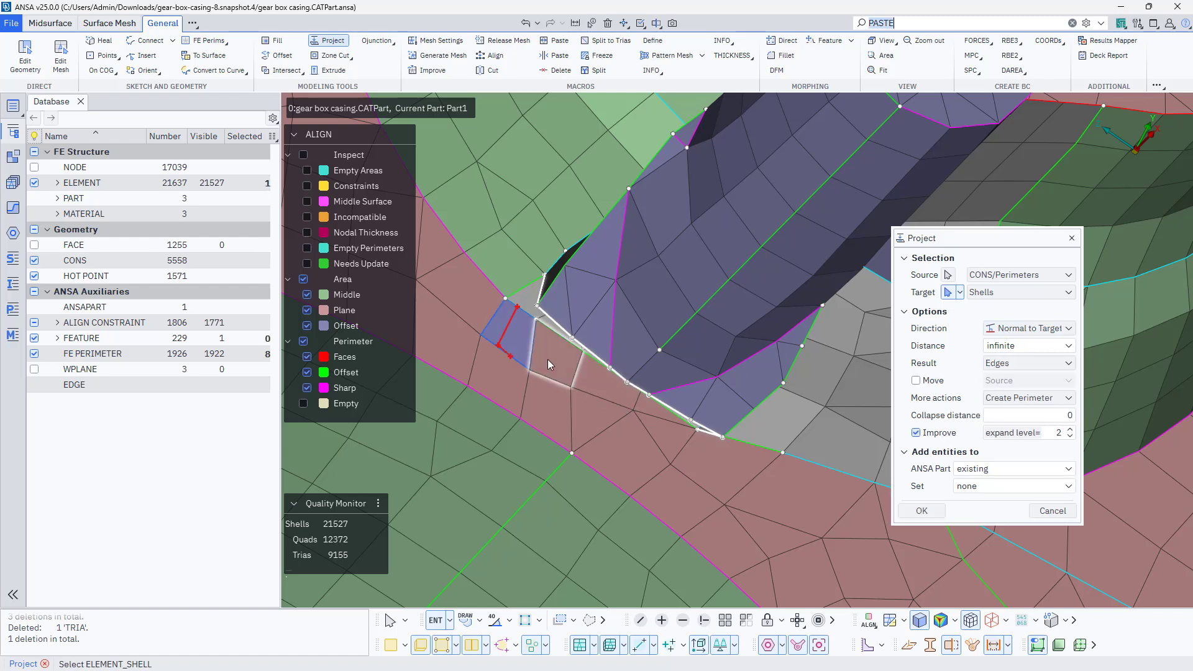
{"action": "left_click", "coordinate": [700, 449]}
{"action": "left_click", "coordinate": [673, 476]}
{"action": "left_click", "coordinate": [628, 454]}
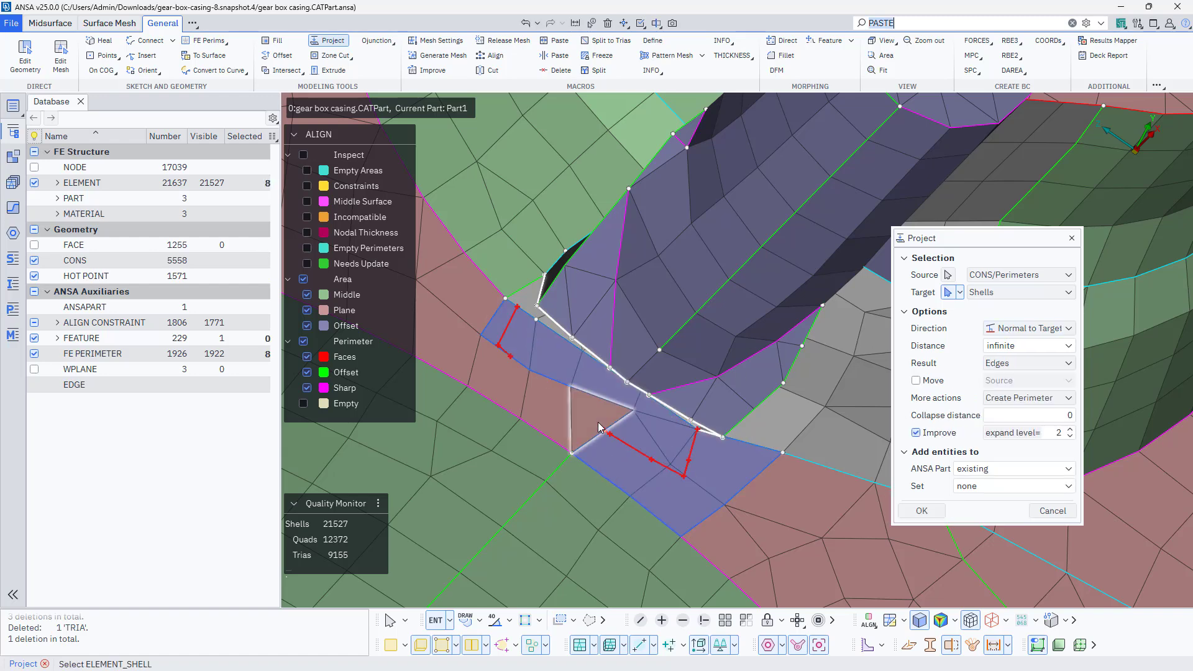
{"action": "middle_click", "coordinate": [527, 404]}
{"action": "mouse_move", "coordinate": [544, 409]}
{"action": "left_mouse_down", "text": "ctrl"}
{"action": "mouse_move", "coordinate": [513, 390]}
{"action": "mouse_move", "coordinate": [542, 401]}
{"action": "left_mouse_up", "text": "ctrl"}
- Fill the small side gap at the grey patch's end of the boss's foot from its two neighbouring edges
{"action": "left_click", "coordinate": [279, 42]}
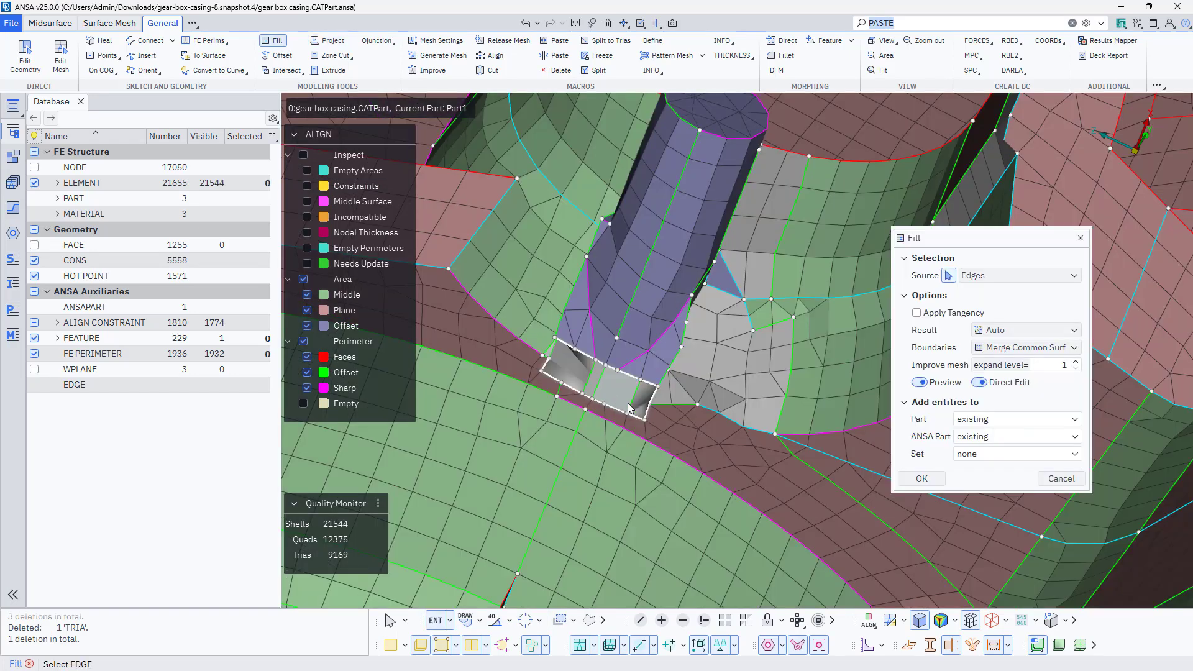
{"action": "left_click", "coordinate": [1063, 481]}
{"action": "left_click_drag", "start_coordinate": [690, 402], "coordinate": [628, 384], "text": "ctrl"}
{"action": "scroll", "coordinate": [620, 366], "scroll_direction": "up", "scroll_amount": 3}
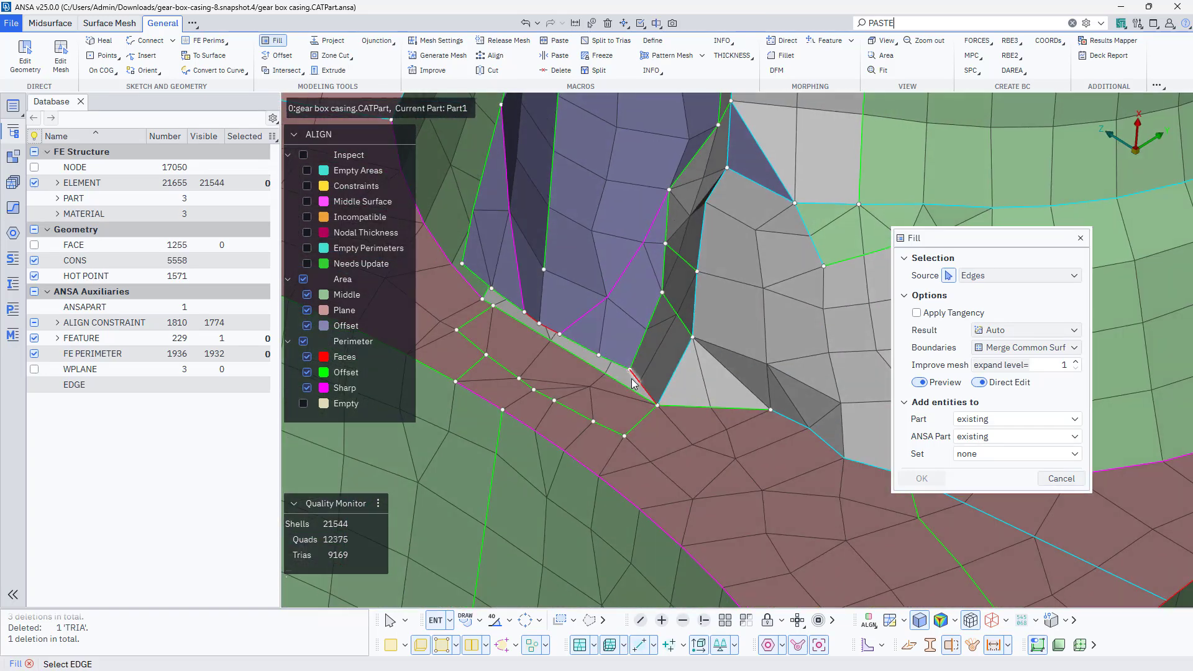
{"action": "left_click", "coordinate": [632, 379]}
{"action": "left_click", "coordinate": [647, 416]}
{"action": "middle_click", "coordinate": [648, 417]}
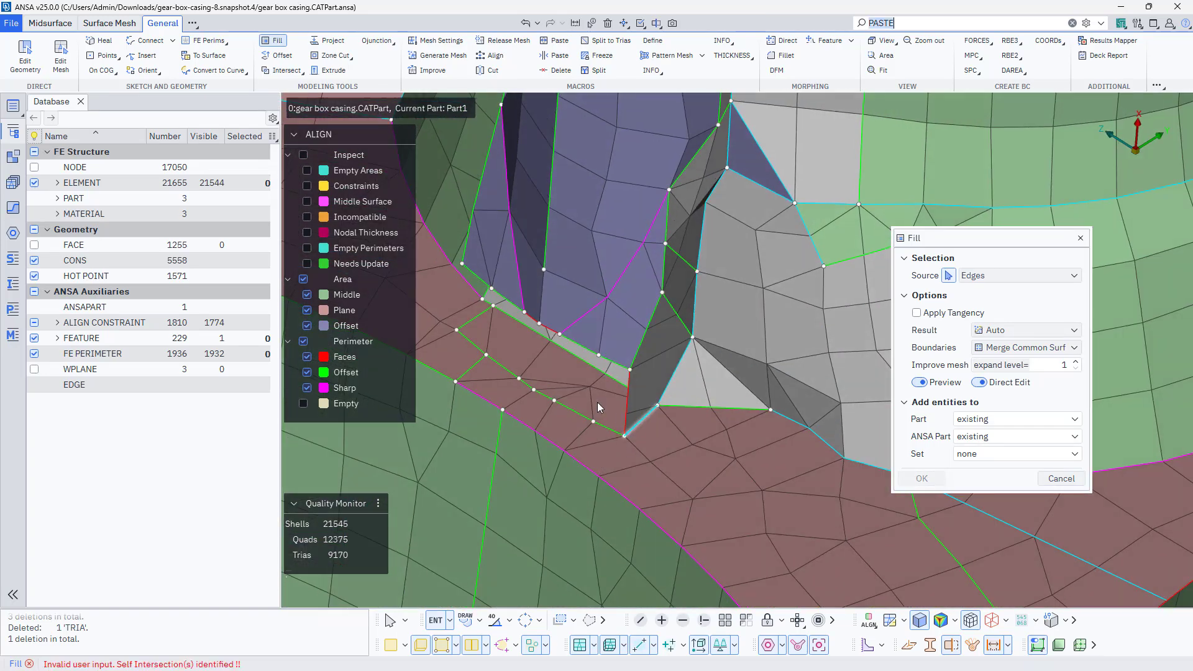
{"action": "left_click_drag", "start_coordinate": [598, 401], "coordinate": [468, 300], "text": "ctrl"}
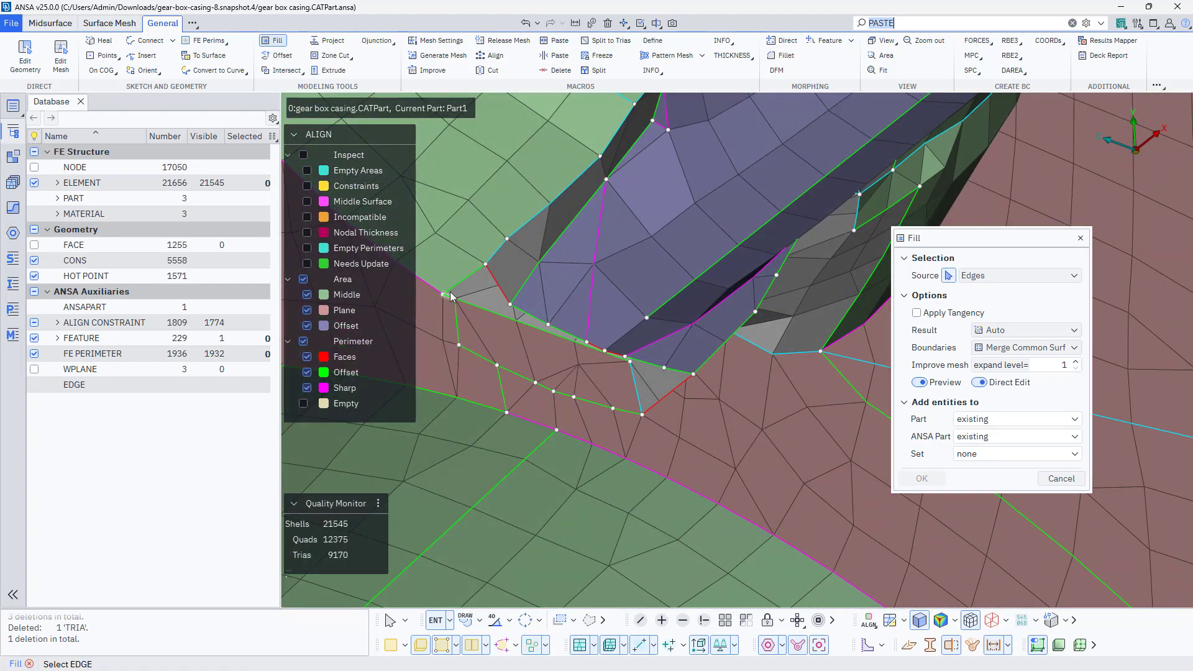
{"action": "scroll", "coordinate": [452, 297], "scroll_direction": "up", "scroll_amount": 3}
{"action": "left_click", "coordinate": [489, 261]}
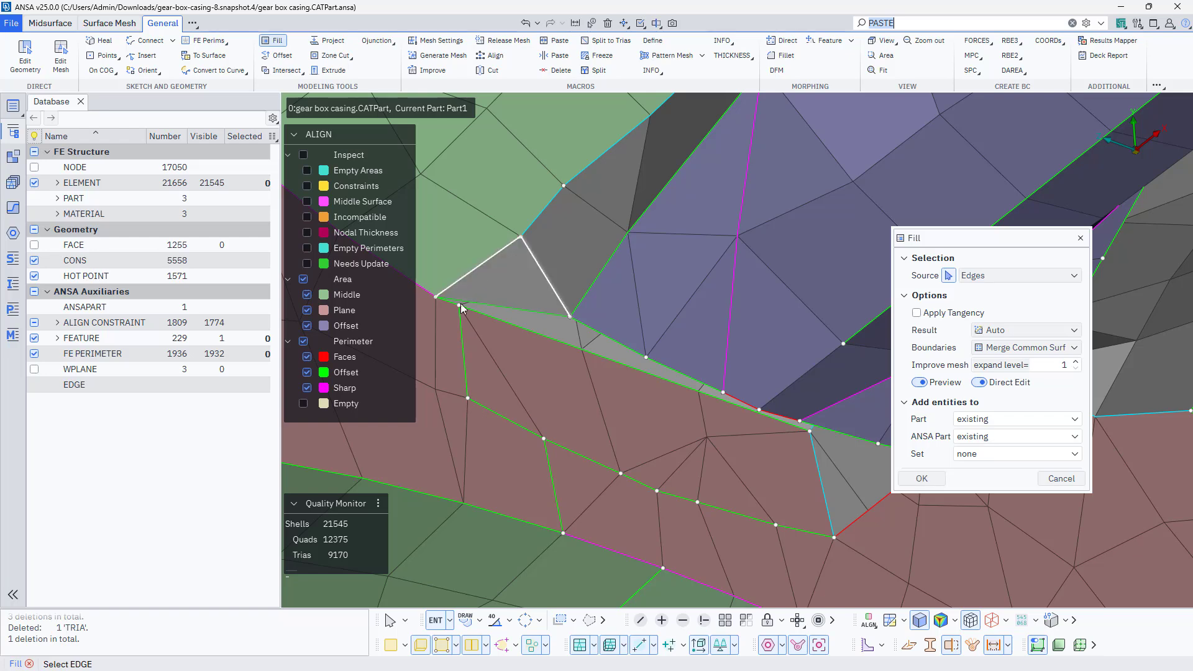
{"action": "key", "text": "Escape"}
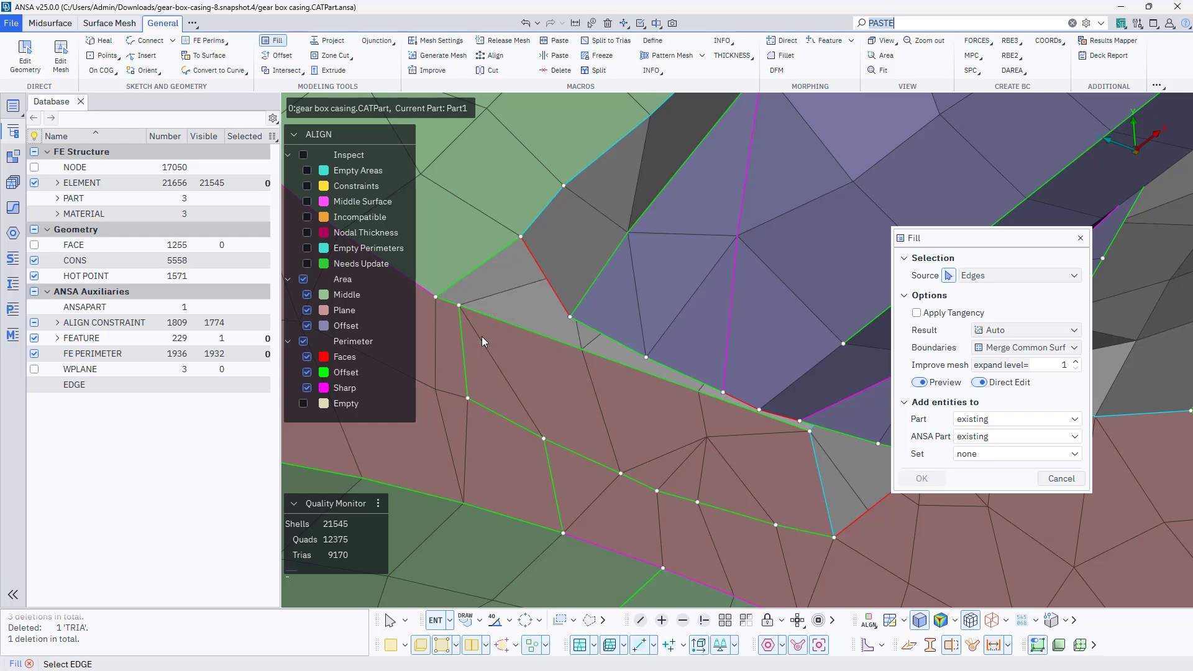
- Paste the corner node of the green wall onto the adjacent node at the end of the projected perimeter
{"action": "scroll", "coordinate": [471, 365], "scroll_direction": "down", "scroll_amount": 3}
{"action": "left_click_drag", "start_coordinate": [479, 362], "coordinate": [457, 333], "text": "ctrl"}
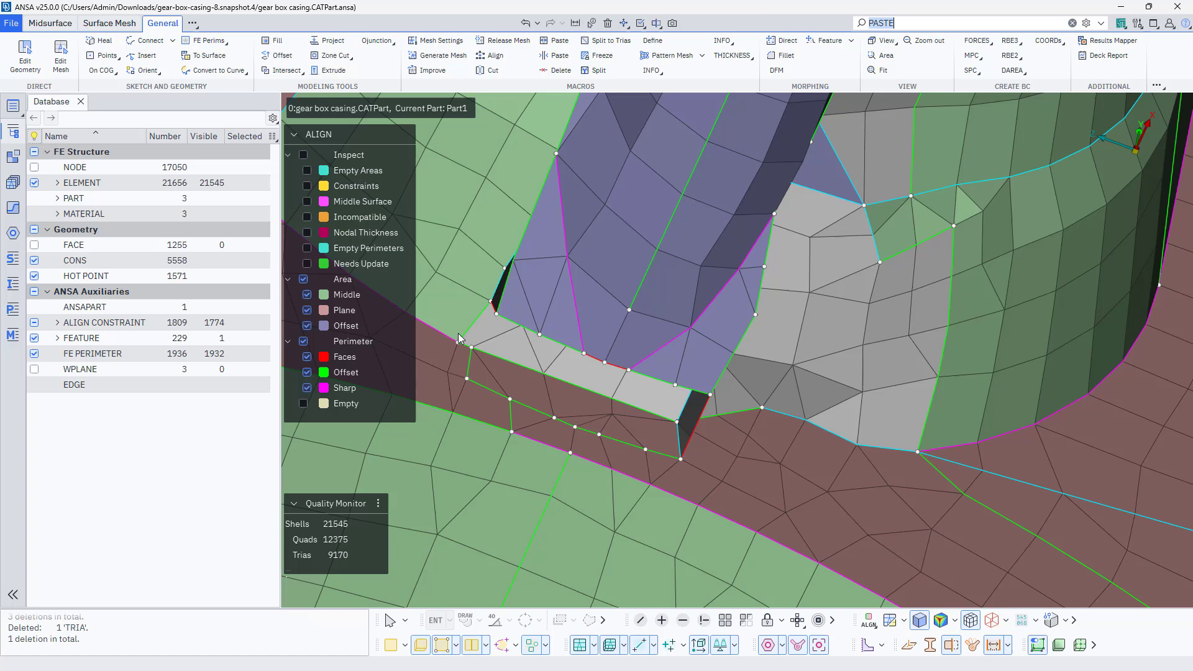
{"action": "left_click", "coordinate": [66, 59]}
{"action": "scroll", "coordinate": [469, 348], "scroll_direction": "up", "scroll_amount": 3}
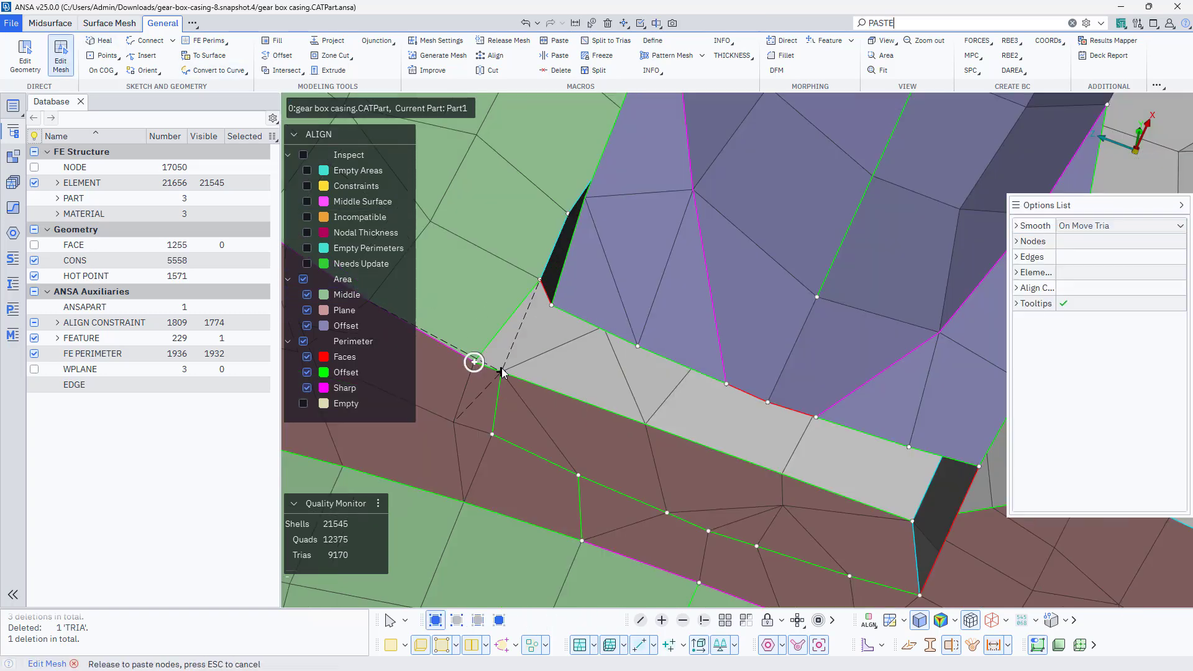
{"action": "left_click_drag", "start_coordinate": [502, 370], "coordinate": [501, 373]}
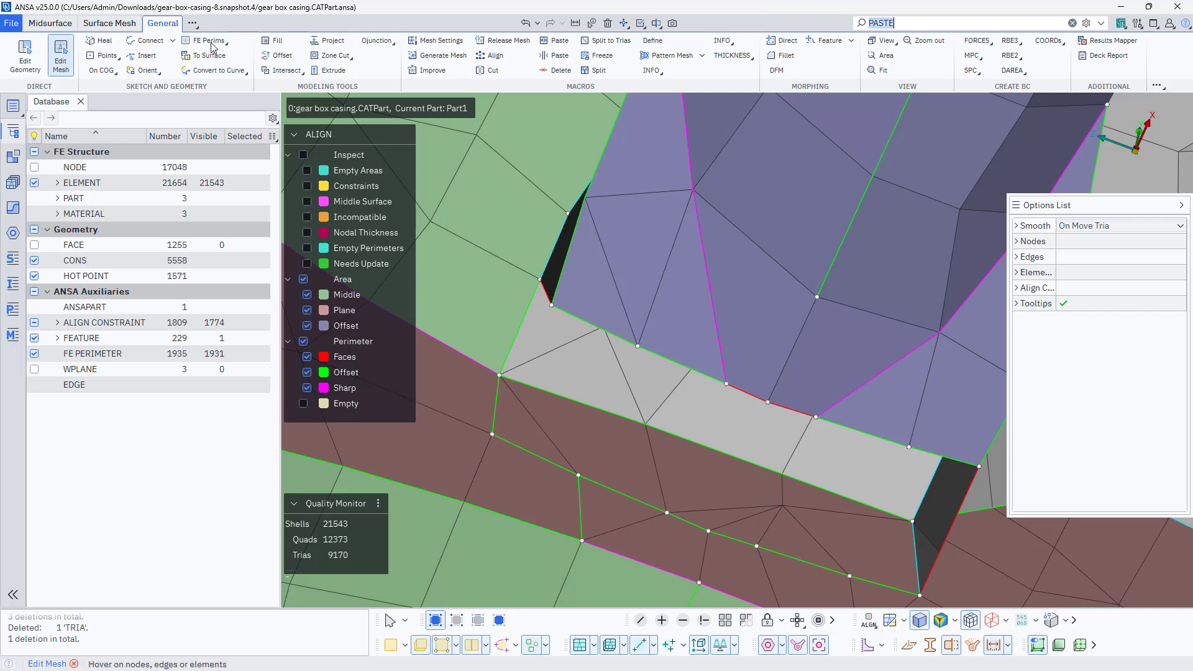
- Fill the side gap between the green wall's corner and the boss's foot from its two edges
{"action": "left_click", "coordinate": [267, 42]}
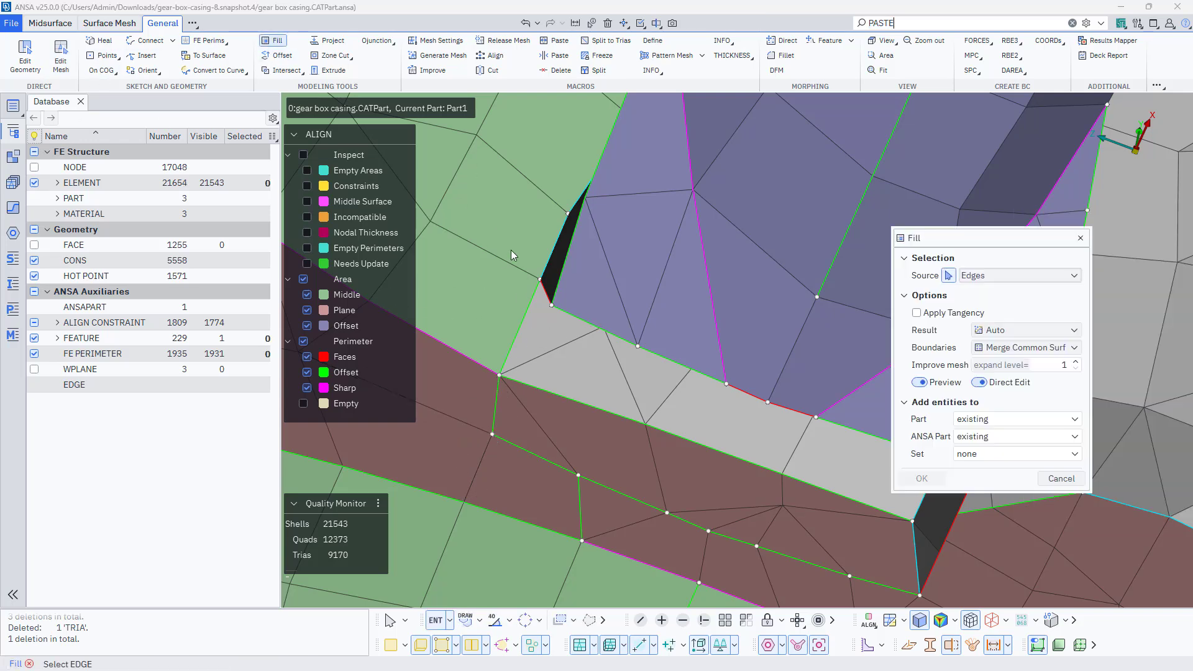
{"action": "left_click", "coordinate": [548, 295]}
{"action": "left_click", "coordinate": [497, 403]}
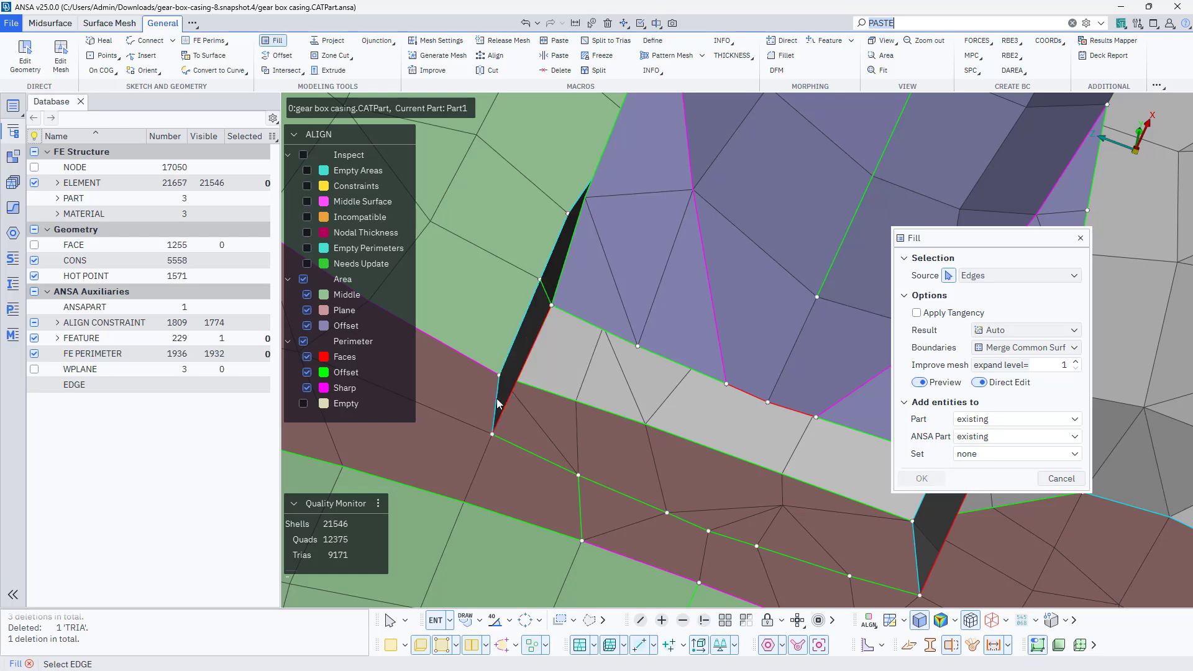
- Fill the opening between the boss's foot and the projected perimeter from its complete loop of boundary edges
{"action": "mouse_move", "coordinate": [497, 402]}
{"action": "left_mouse_down", "text": "ctrl"}
{"action": "mouse_move", "coordinate": [541, 422]}
{"action": "mouse_move", "coordinate": [516, 413]}
{"action": "left_mouse_up", "text": "ctrl"}
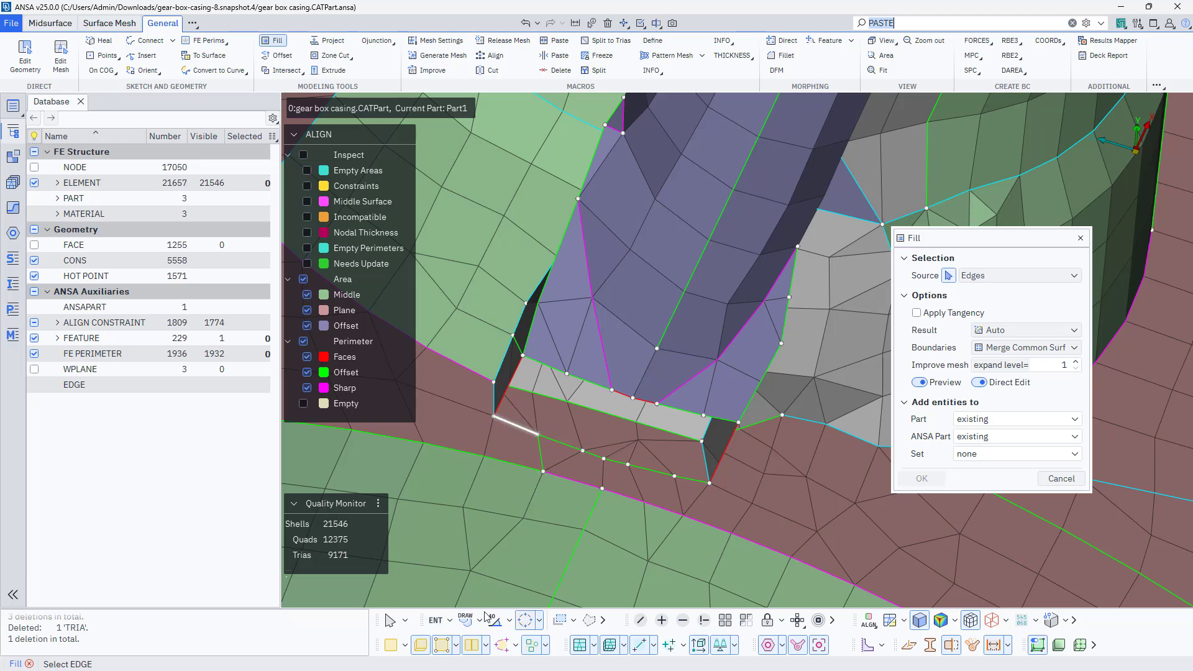
{"action": "left_click", "coordinate": [554, 443]}
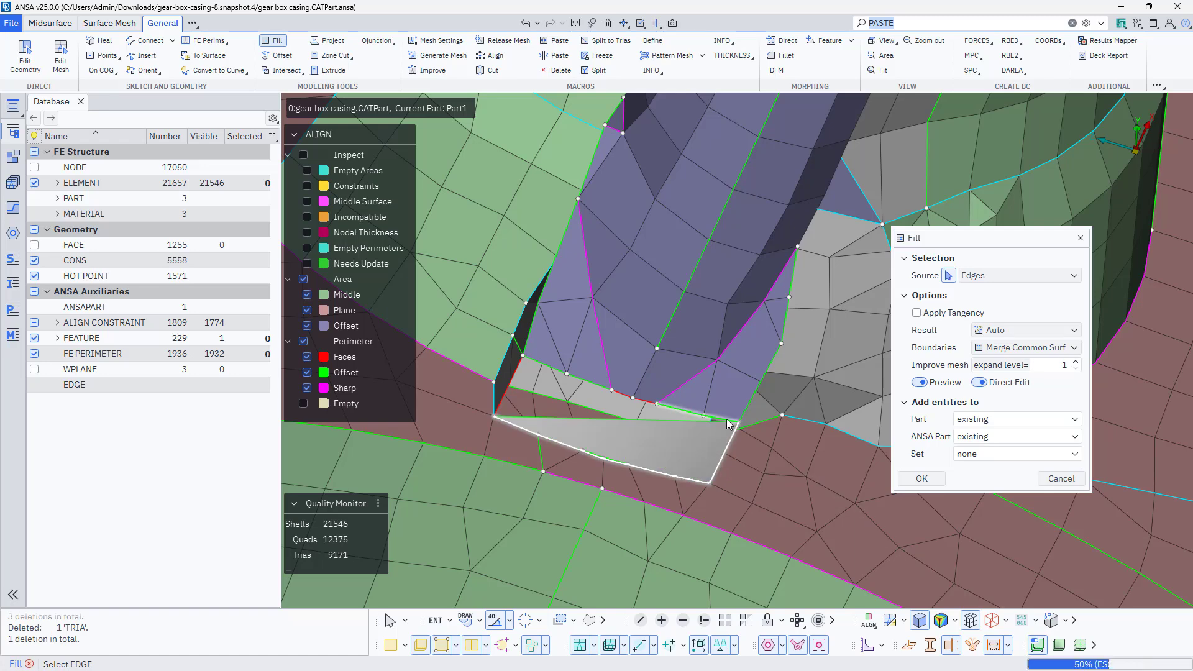
{"action": "left_click", "coordinate": [670, 408]}
{"action": "left_click", "coordinate": [649, 403]}
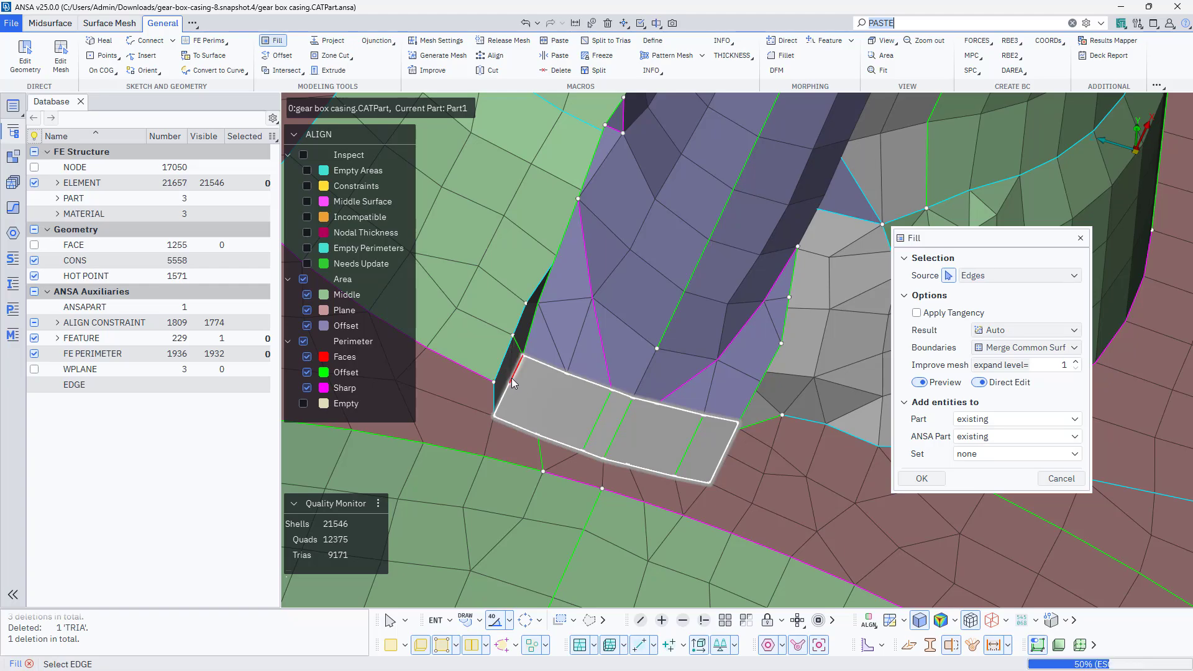
{"action": "middle_click", "coordinate": [562, 427]}
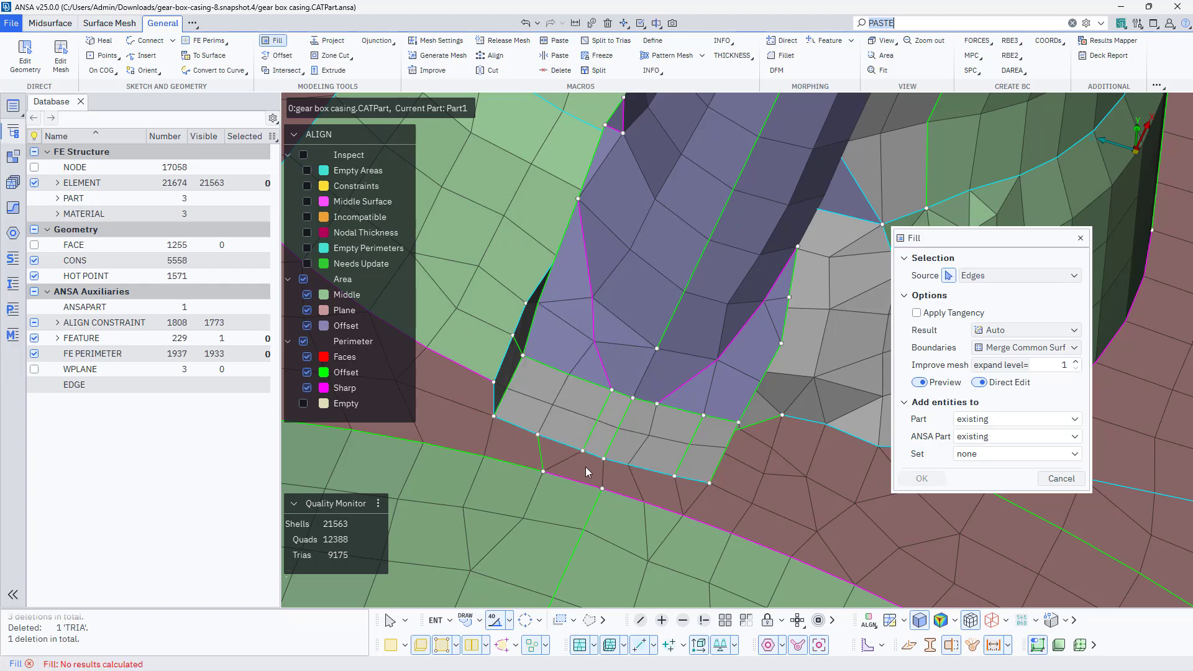
- Show all hidden shells of the casing again
{"action": "scroll", "coordinate": [588, 472], "scroll_direction": "down", "scroll_amount": 4}
{"action": "left_click_drag", "start_coordinate": [625, 468], "coordinate": [576, 495], "text": "ctrl"}
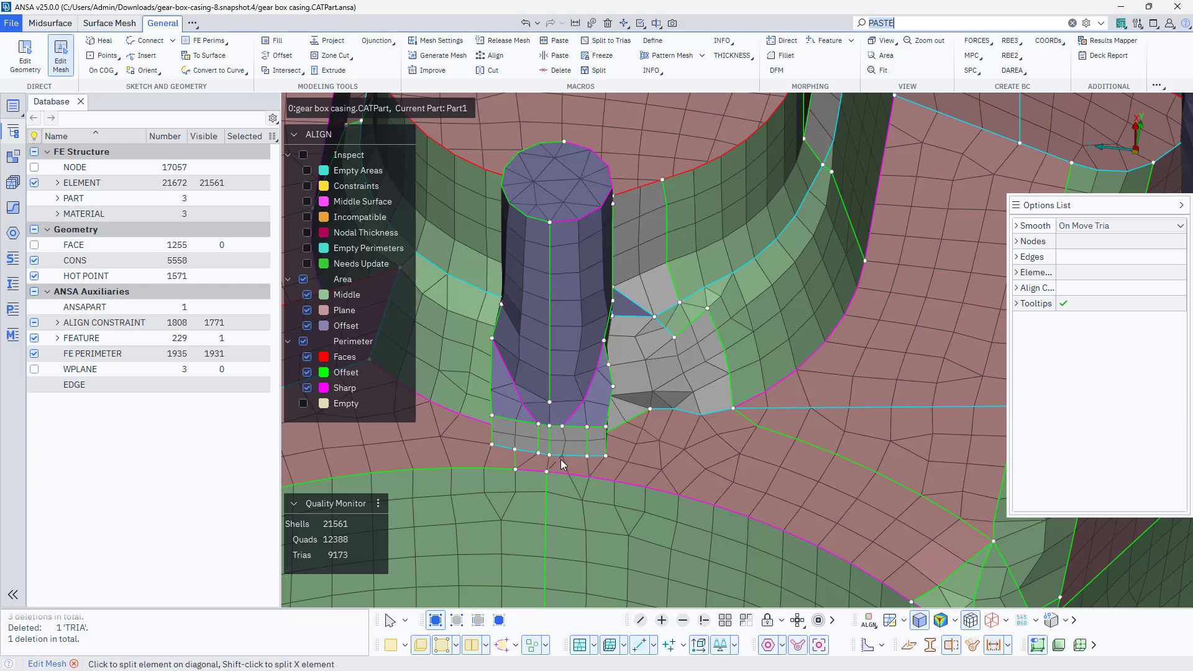
{"action": "mouse_move", "coordinate": [646, 429]}
{"action": "left_mouse_down", "text": "ctrl"}
{"action": "mouse_move", "coordinate": [624, 446]}
{"action": "mouse_move", "coordinate": [662, 429]}
{"action": "mouse_move", "coordinate": [653, 368]}
{"action": "mouse_move", "coordinate": [680, 233]}
{"action": "mouse_move", "coordinate": [655, 451]}
{"action": "left_mouse_up", "text": "ctrl"}
{"action": "left_click", "coordinate": [706, 622]}
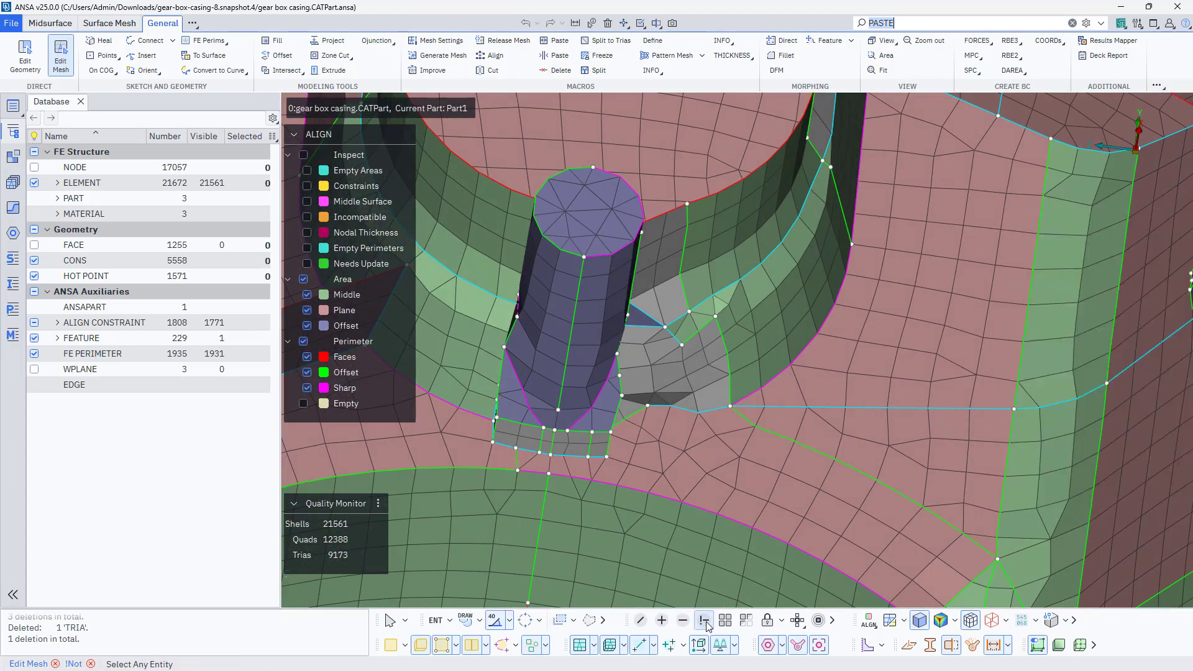
{"action": "left_click", "coordinate": [726, 623]}
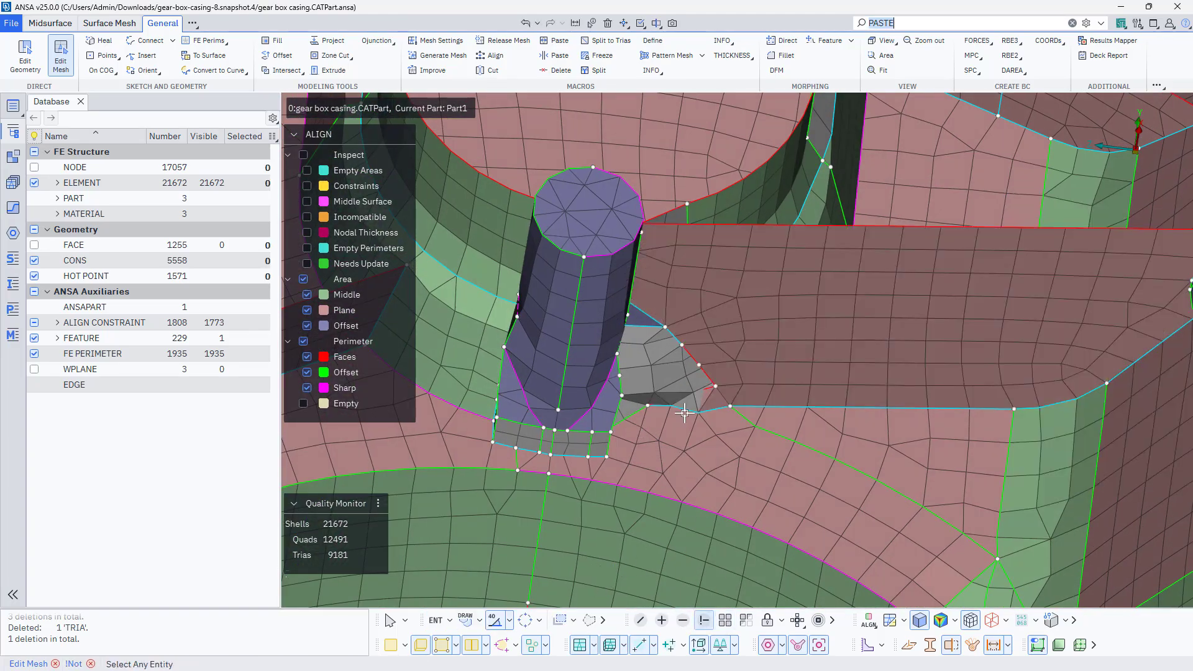
{"action": "left_click_drag", "start_coordinate": [684, 413], "coordinate": [704, 164], "text": "ctrl"}
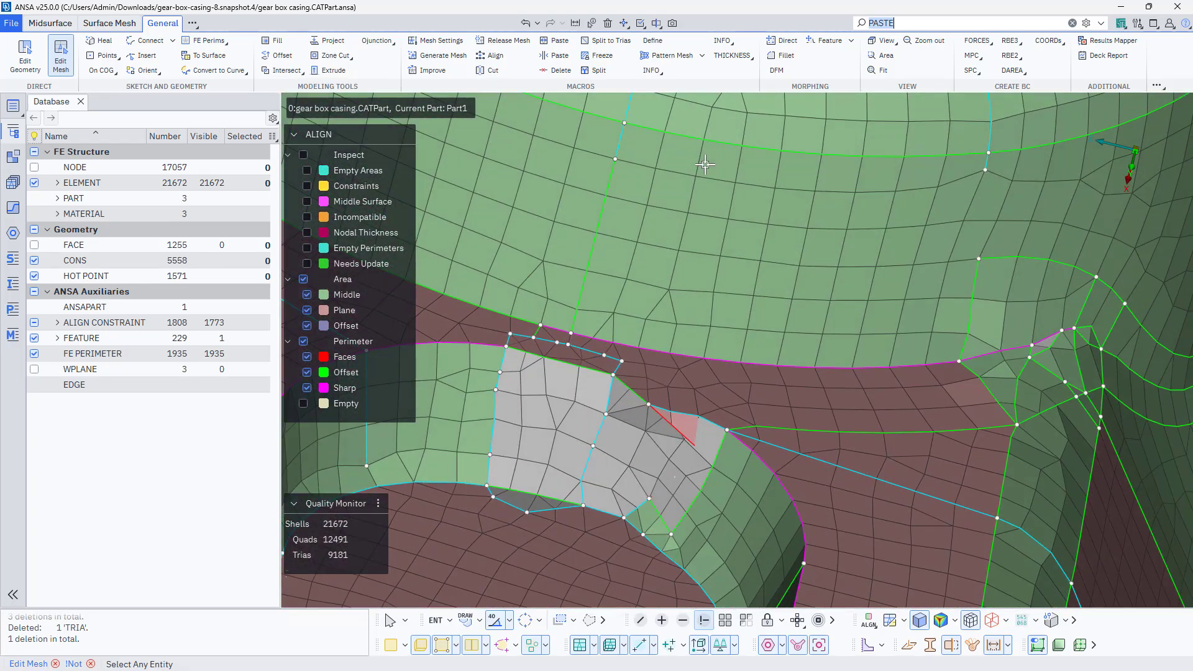
- Delete the leftover pink shells that overlap the grey patch beside the boss
{"action": "left_click", "coordinate": [608, 23]}
{"action": "scroll", "coordinate": [622, 357], "scroll_direction": "up", "scroll_amount": 3}
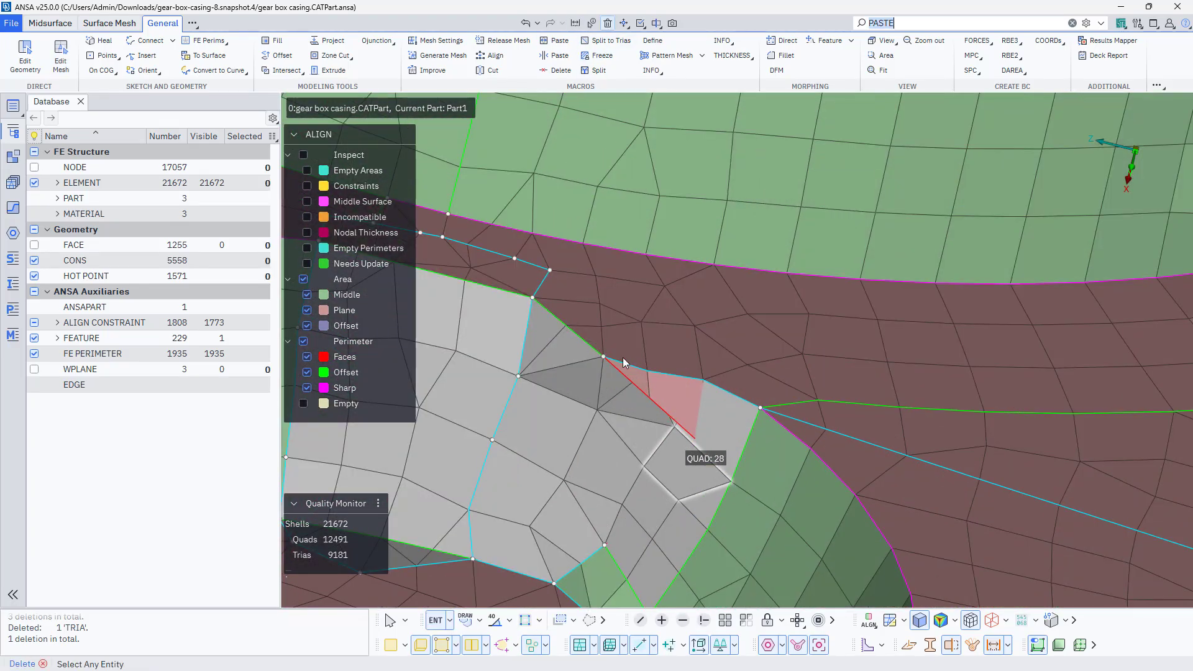
{"action": "left_click", "coordinate": [667, 388]}
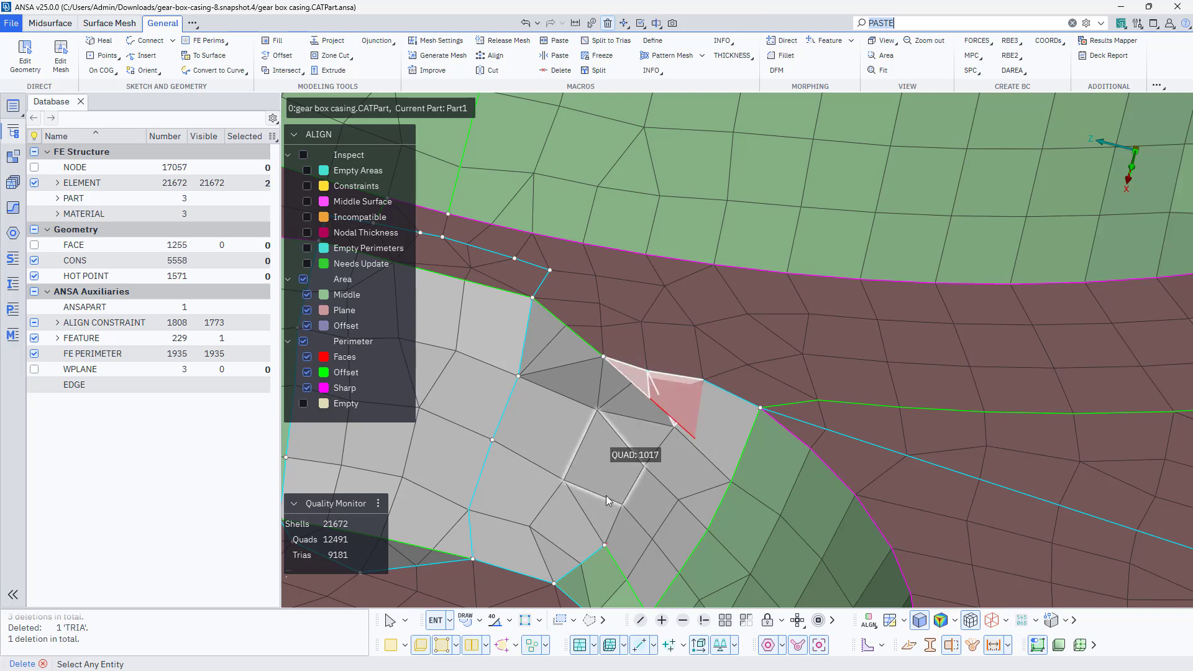
{"action": "scroll", "coordinate": [657, 413], "scroll_direction": "up", "scroll_amount": 5}
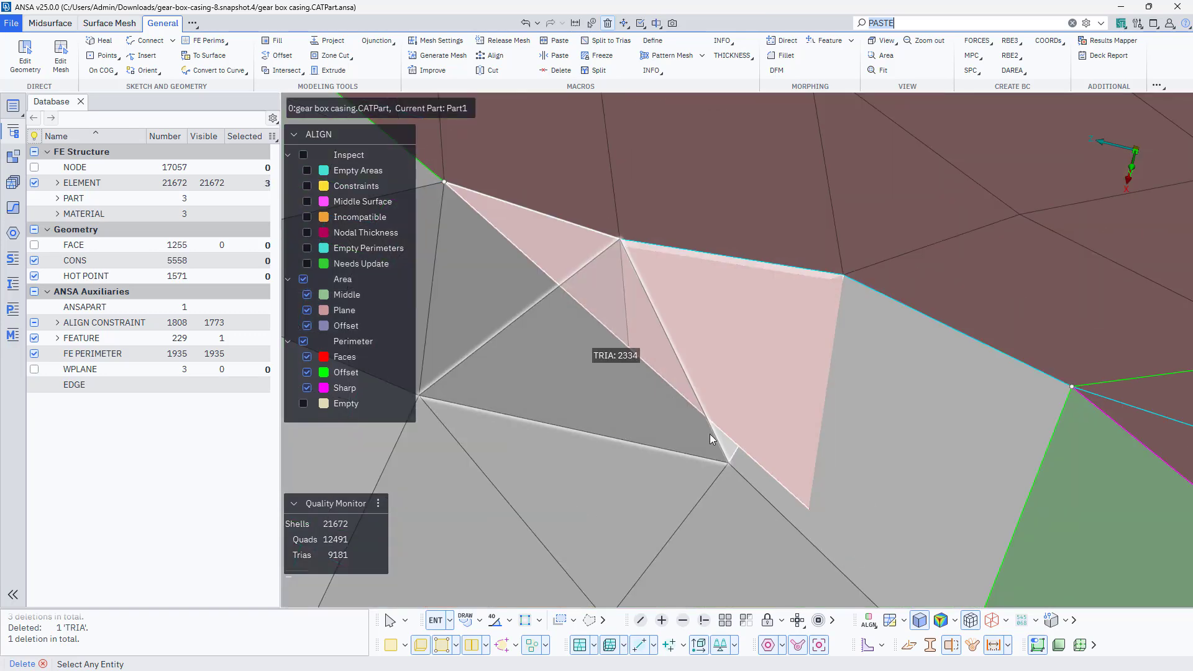
{"action": "middle_click", "coordinate": [727, 445]}
{"action": "left_click", "coordinate": [261, 334]}
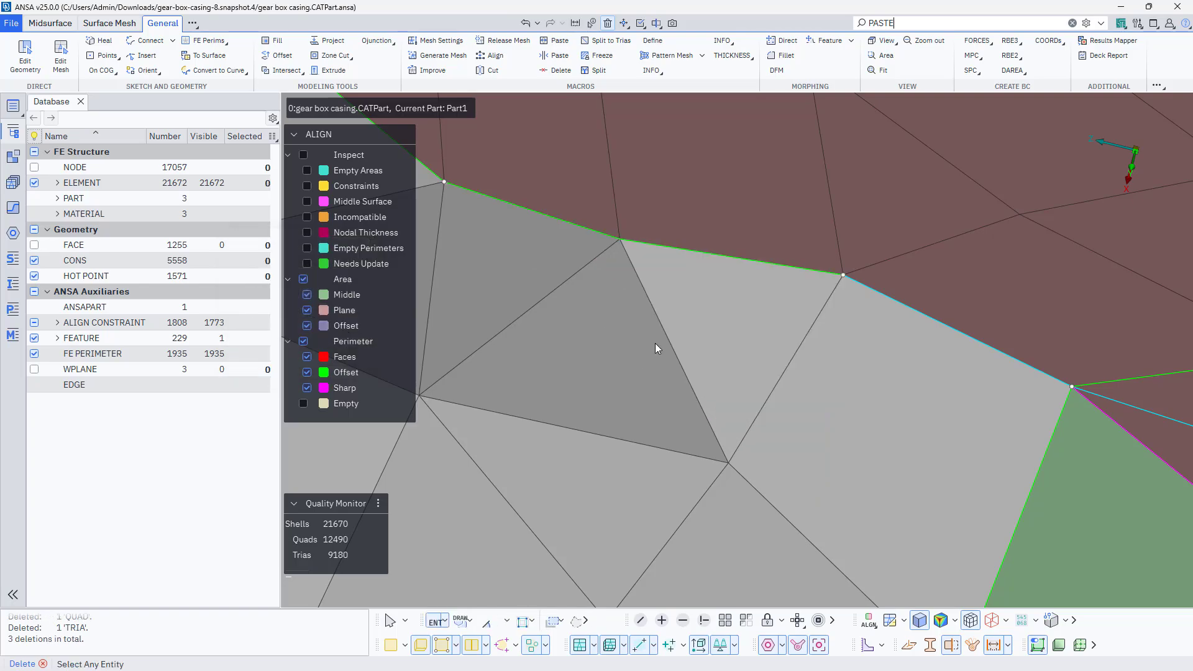
- Align the five nodes of the dented perimeter to a curve through the adjoining green wall's edge points and the grey patch's corner
{"action": "scroll", "coordinate": [707, 347], "scroll_direction": "down", "scroll_amount": 5}
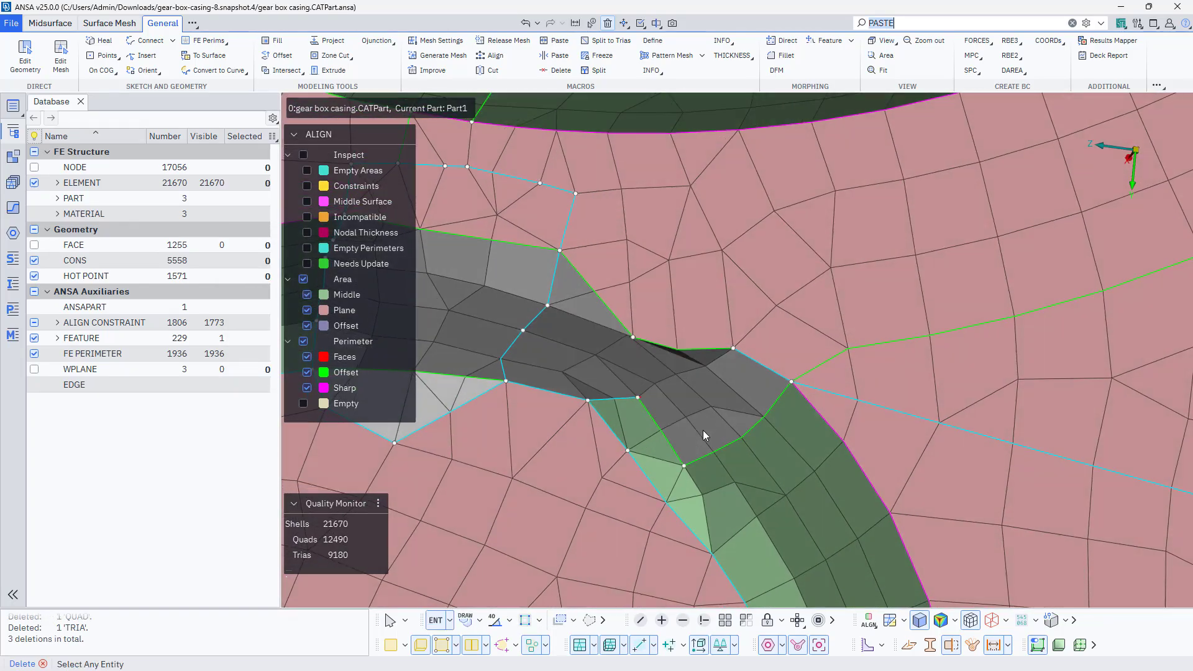
{"action": "middle_click_drag", "start_coordinate": [703, 430], "coordinate": [740, 407]}
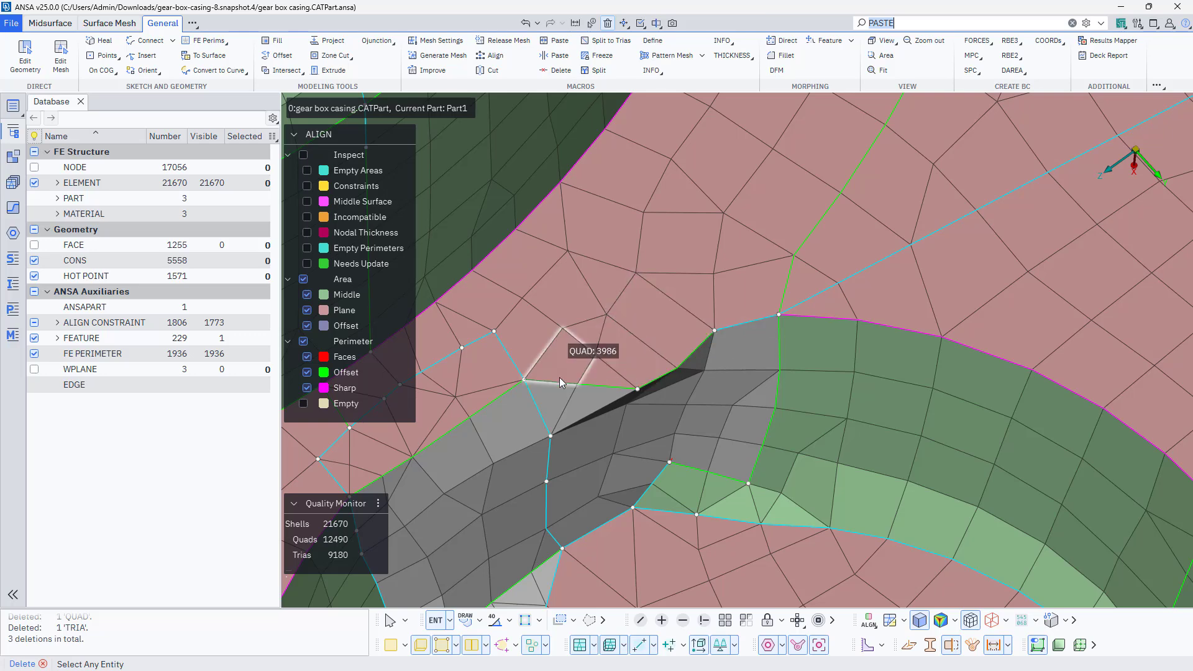
{"action": "left_click", "coordinate": [496, 55]}
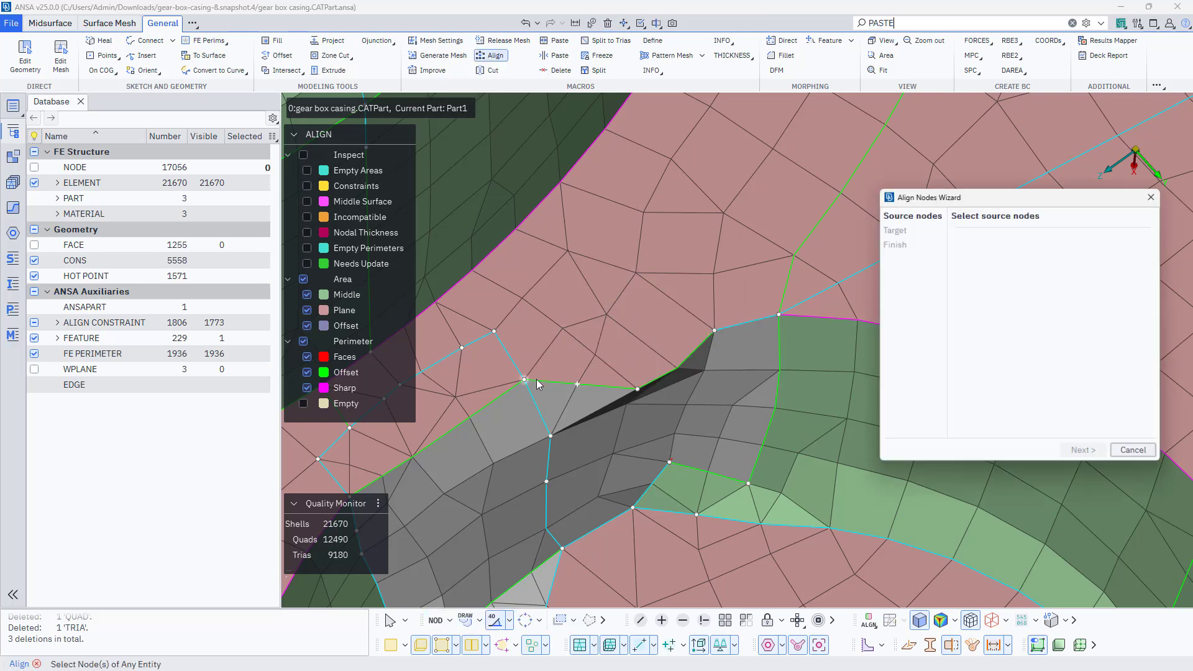
{"action": "left_click", "coordinate": [524, 379]}
{"action": "left_click", "coordinate": [577, 384]}
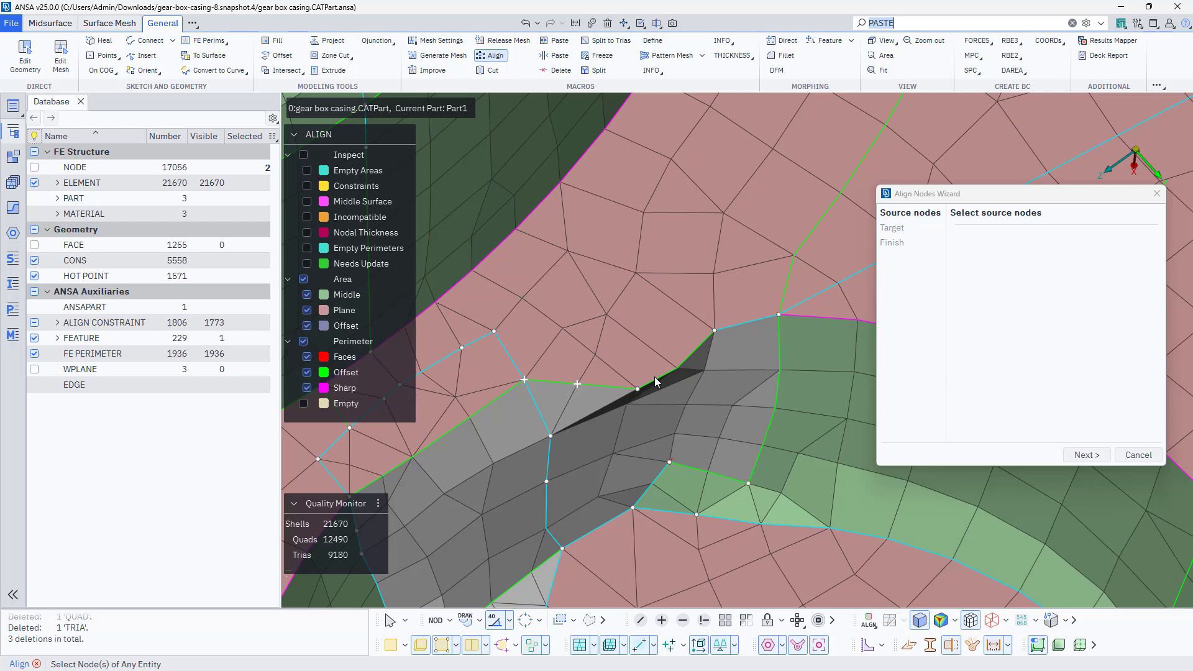
{"action": "middle_click", "coordinate": [695, 345]}
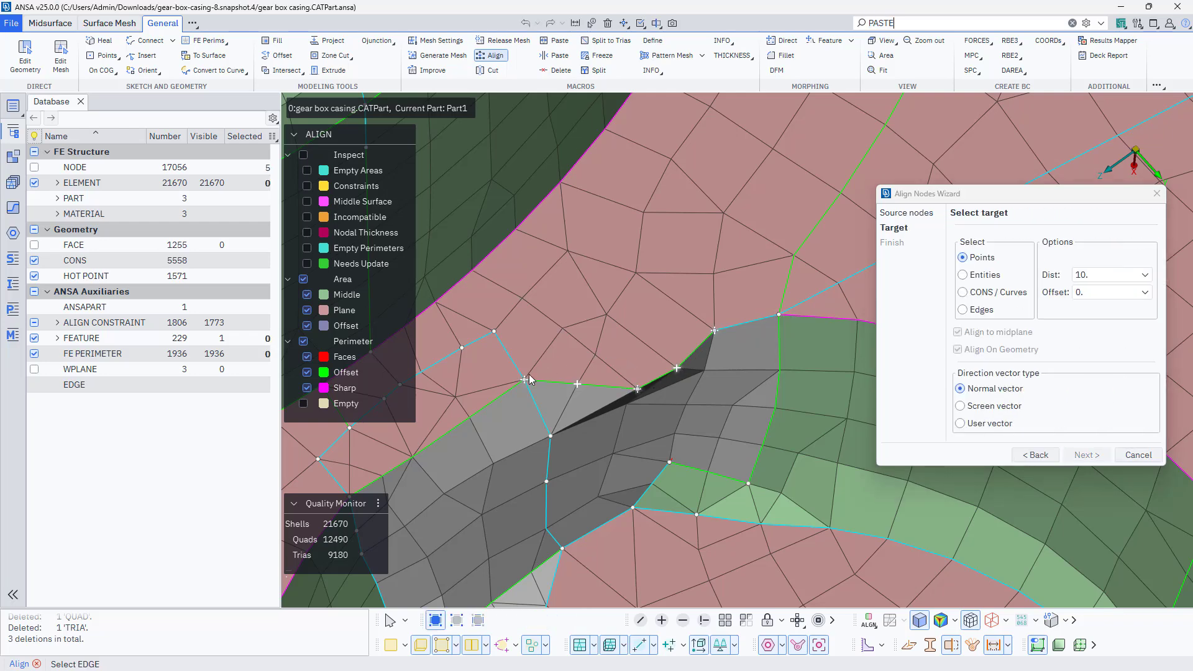
{"action": "scroll", "coordinate": [600, 378], "scroll_direction": "down", "scroll_amount": 3}
{"action": "scroll", "coordinate": [665, 365], "scroll_direction": "up", "scroll_amount": 3}
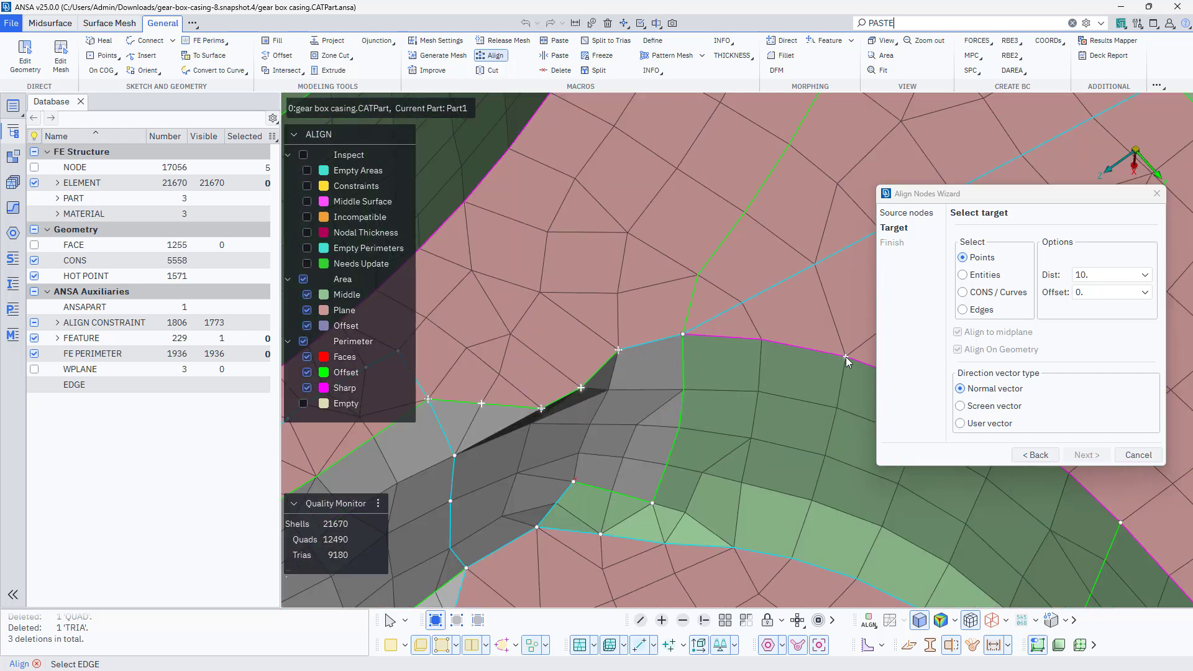
{"action": "left_click", "coordinate": [687, 341]}
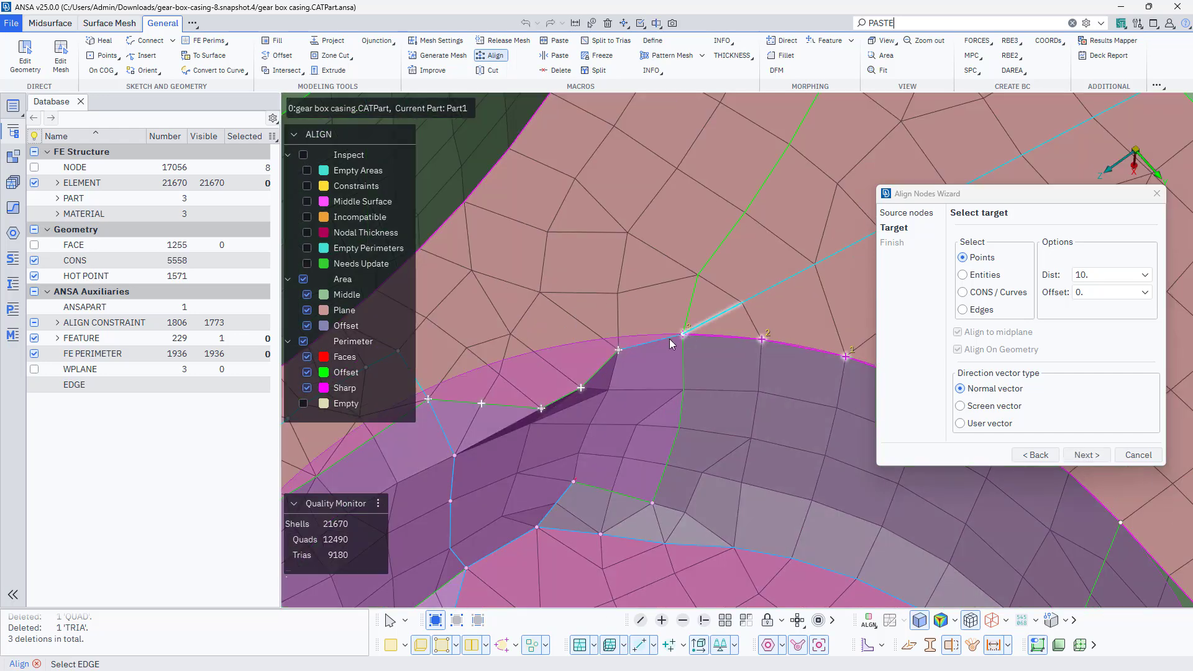
{"action": "left_click", "coordinate": [433, 399]}
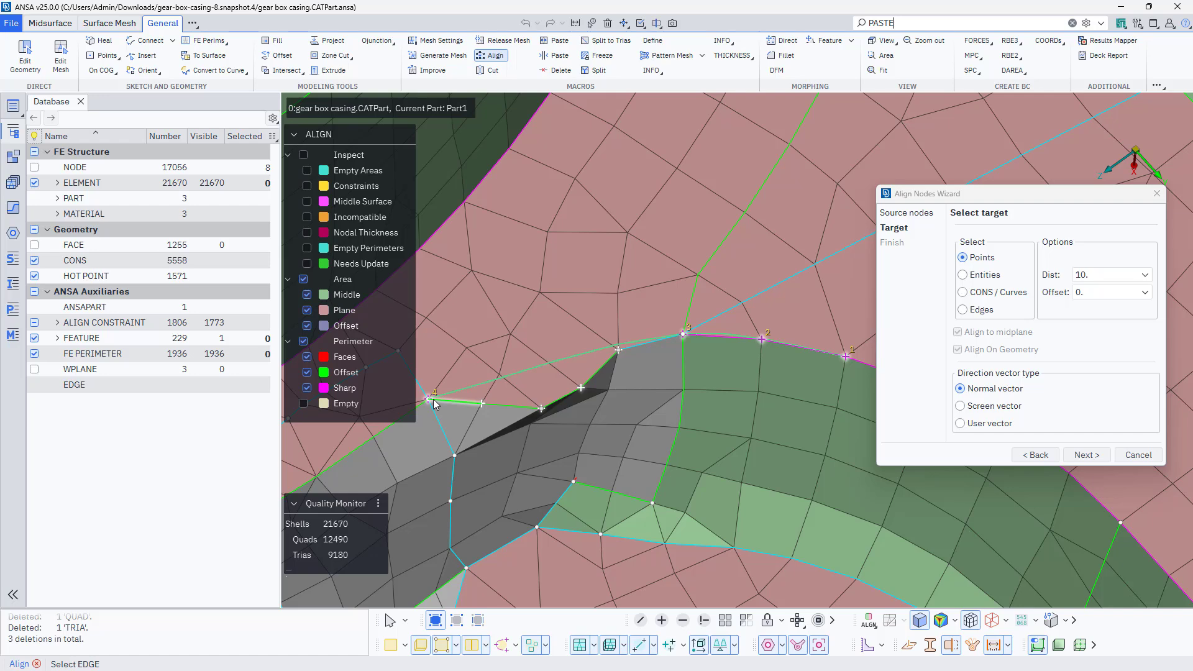
{"action": "middle_click", "coordinate": [434, 399]}
{"action": "middle_click", "coordinate": [434, 399]}
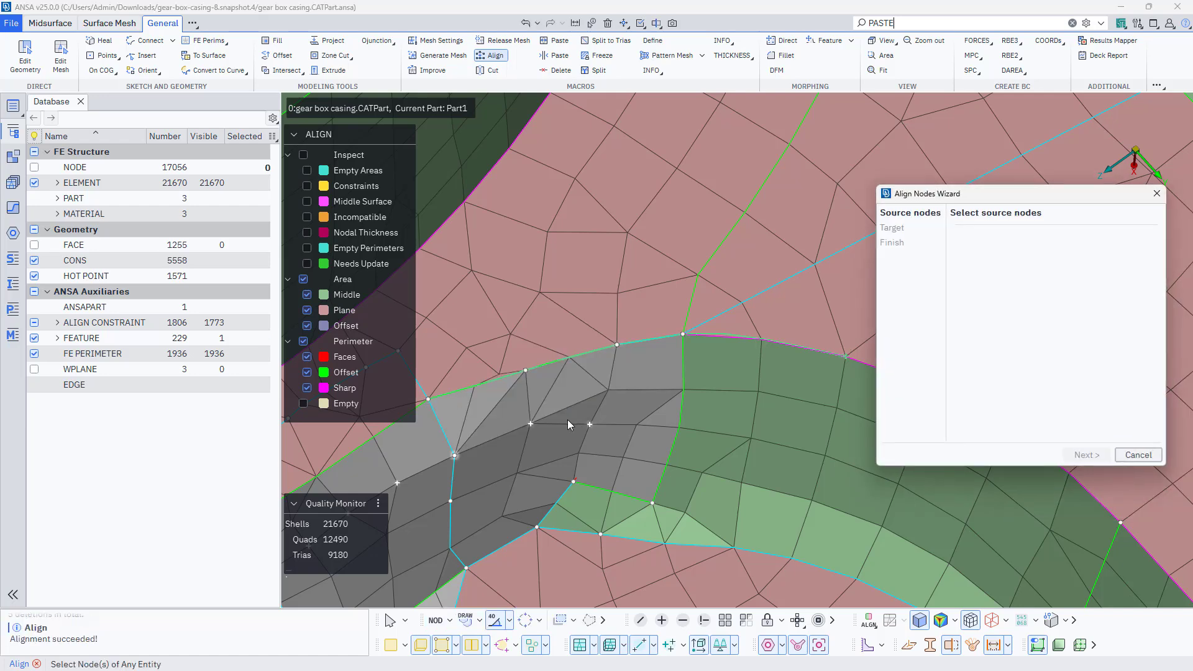
{"action": "left_click", "coordinate": [1138, 456]}
- Merge the extra node on the realigned perimeter of the grey patch into its neighbouring node
{"action": "mouse_move", "coordinate": [575, 429]}
{"action": "left_mouse_down", "text": "ctrl"}
{"action": "mouse_move", "coordinate": [575, 458]}
{"action": "mouse_move", "coordinate": [562, 420]}
{"action": "mouse_move", "coordinate": [571, 417]}
{"action": "left_mouse_up", "text": "ctrl"}
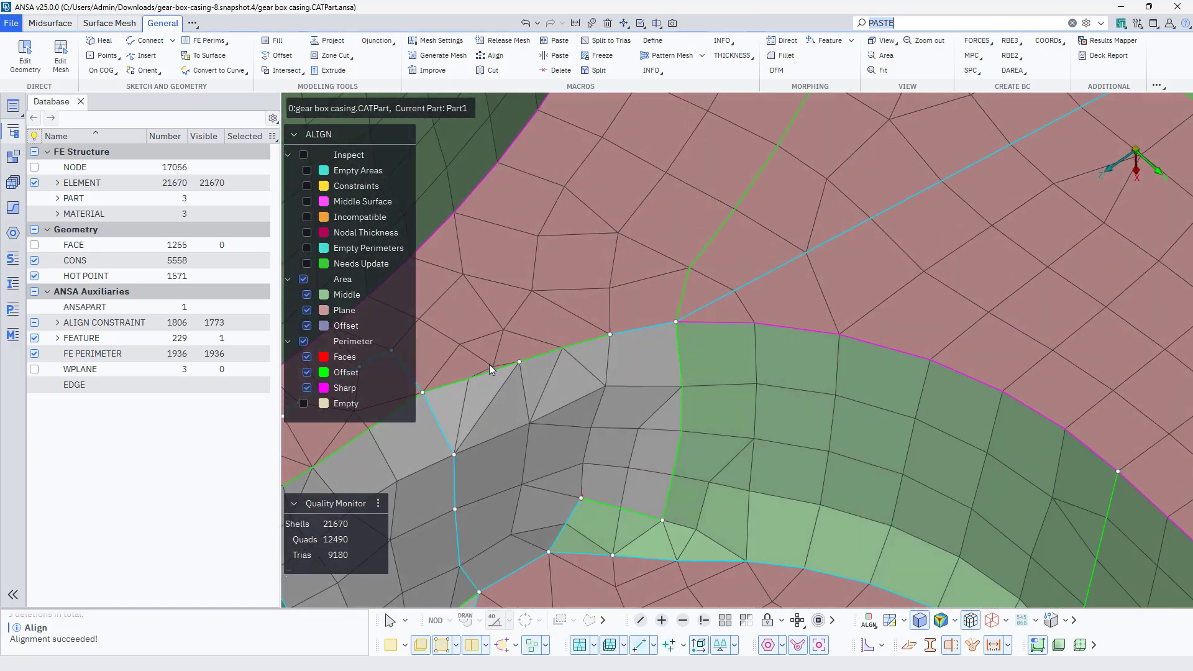
{"action": "left_click", "coordinate": [59, 62]}
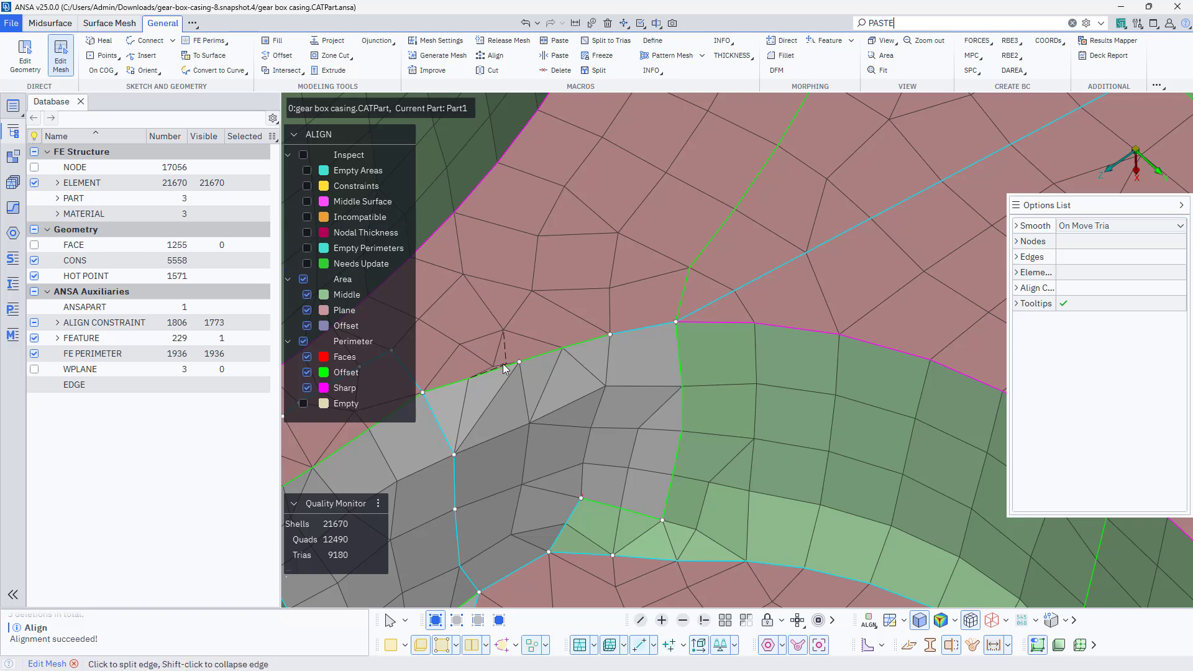
{"action": "left_click_drag", "start_coordinate": [518, 363], "coordinate": [519, 362]}
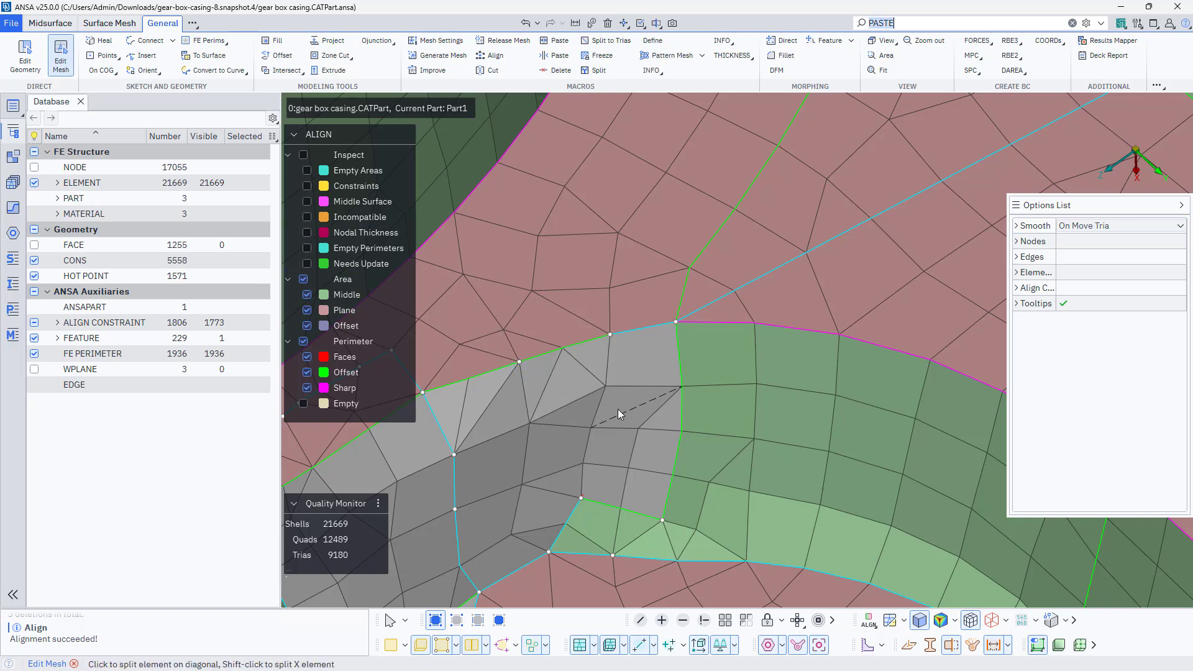
- Paste the protruding perimeter node of the grey patch onto its neighbour and delete the distorted tria shells there
{"action": "scroll", "coordinate": [622, 417], "scroll_direction": "down", "scroll_amount": 3}
{"action": "scroll", "coordinate": [618, 470], "scroll_direction": "up", "scroll_amount": 3}
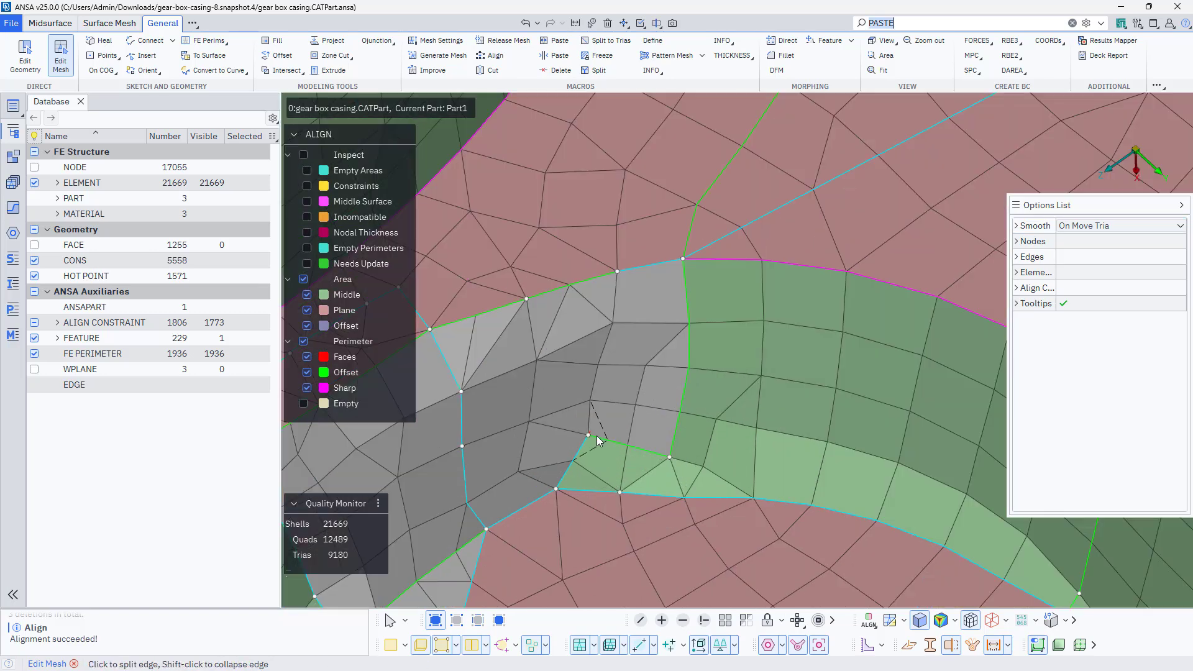
{"action": "left_click_drag", "start_coordinate": [597, 440], "coordinate": [654, 393], "text": "ctrl"}
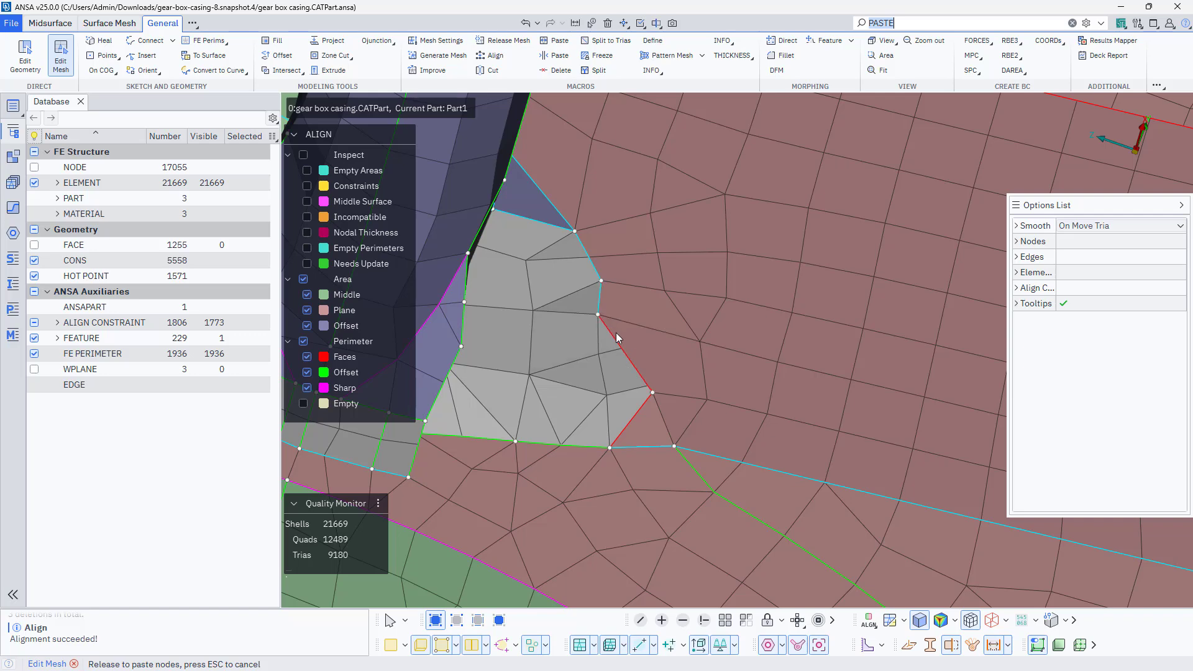
{"action": "left_click_drag", "start_coordinate": [616, 333], "coordinate": [609, 348]}
{"action": "mouse_move", "coordinate": [639, 381]}
{"action": "left_mouse_down", "text": "ctrl"}
{"action": "mouse_move", "coordinate": [647, 457]}
{"action": "mouse_move", "coordinate": [645, 403]}
{"action": "left_mouse_up", "text": "ctrl"}
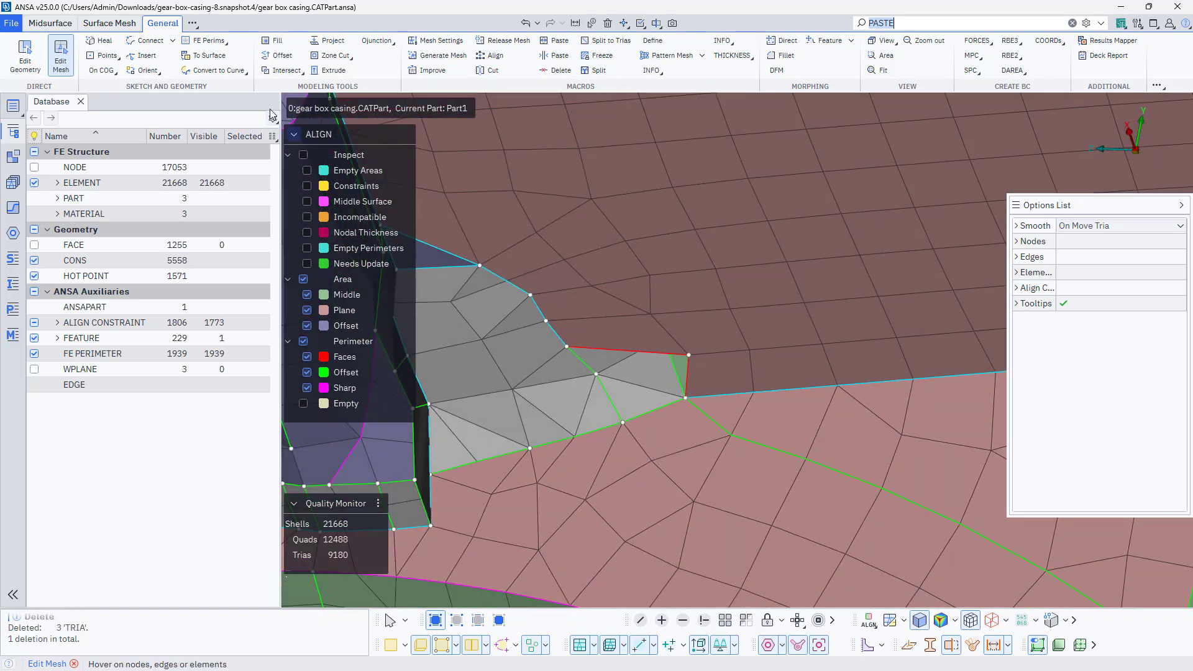
- Fill the narrow gap at the grey patch's pointed end from its two opposite boundary edges
{"action": "left_click", "coordinate": [267, 41]}
{"action": "left_click", "coordinate": [592, 371]}
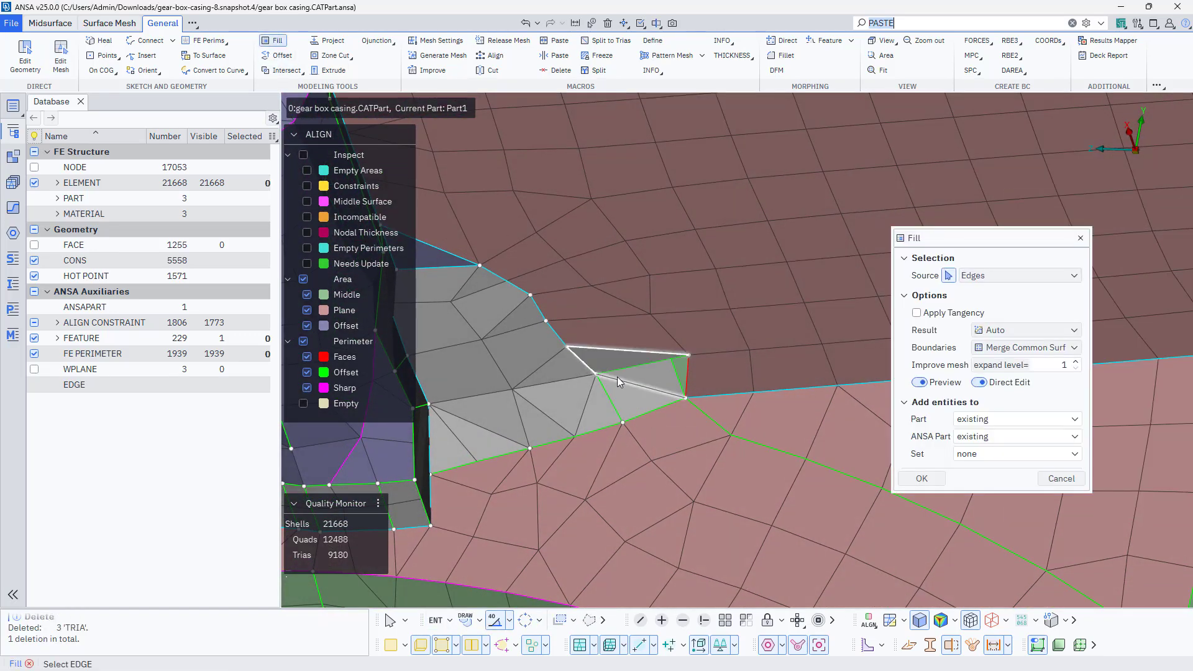
{"action": "left_click", "coordinate": [657, 392]}
{"action": "middle_click", "coordinate": [687, 392]}
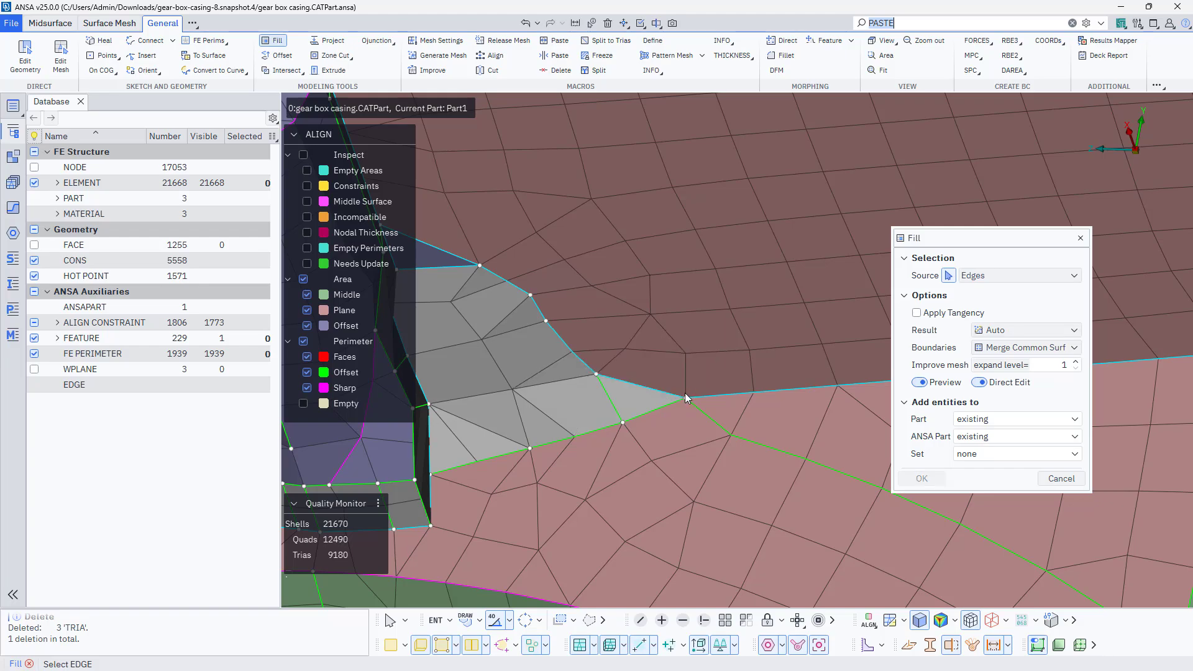
{"action": "left_click_drag", "start_coordinate": [685, 409], "coordinate": [692, 381], "text": "ctrl"}
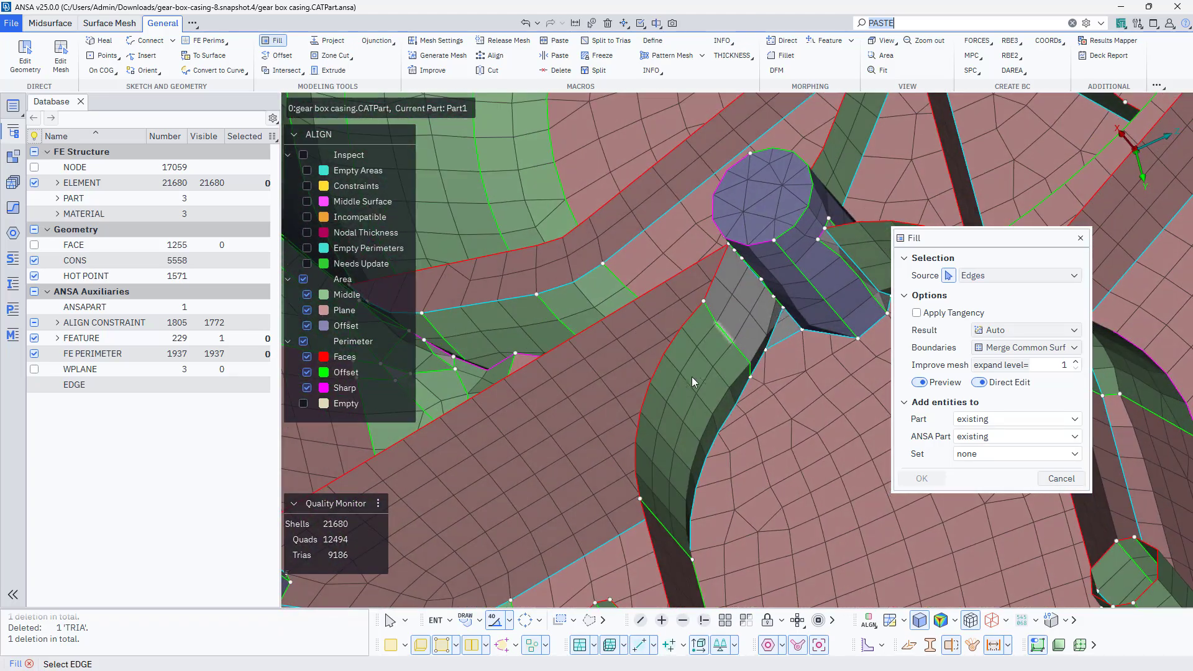
- Try to add the grey area at the boss's foot to the adjacent green wall's align constraint
{"action": "left_click", "coordinate": [18, 62]}
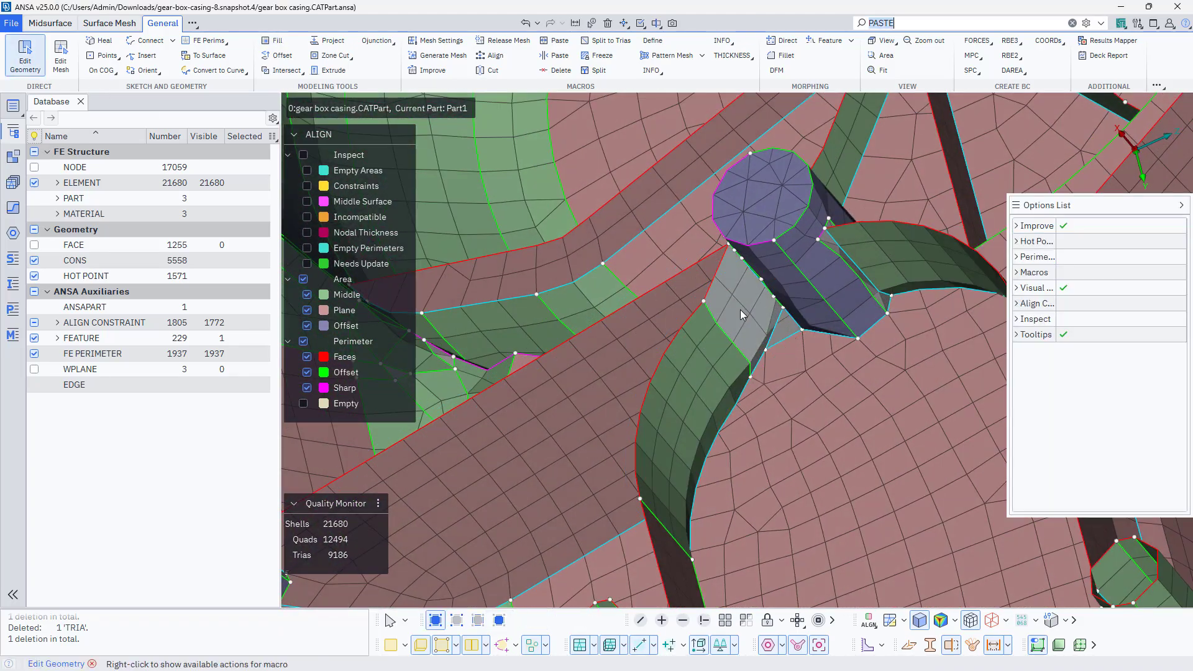
{"action": "left_click_drag", "start_coordinate": [741, 309], "coordinate": [669, 377]}
{"action": "key", "text": "ctrl+z"}
- Examine the casing's midsurface mesh as a whole and around its ribs and bosses
{"action": "scroll", "coordinate": [758, 379], "scroll_direction": "down", "scroll_amount": 4}
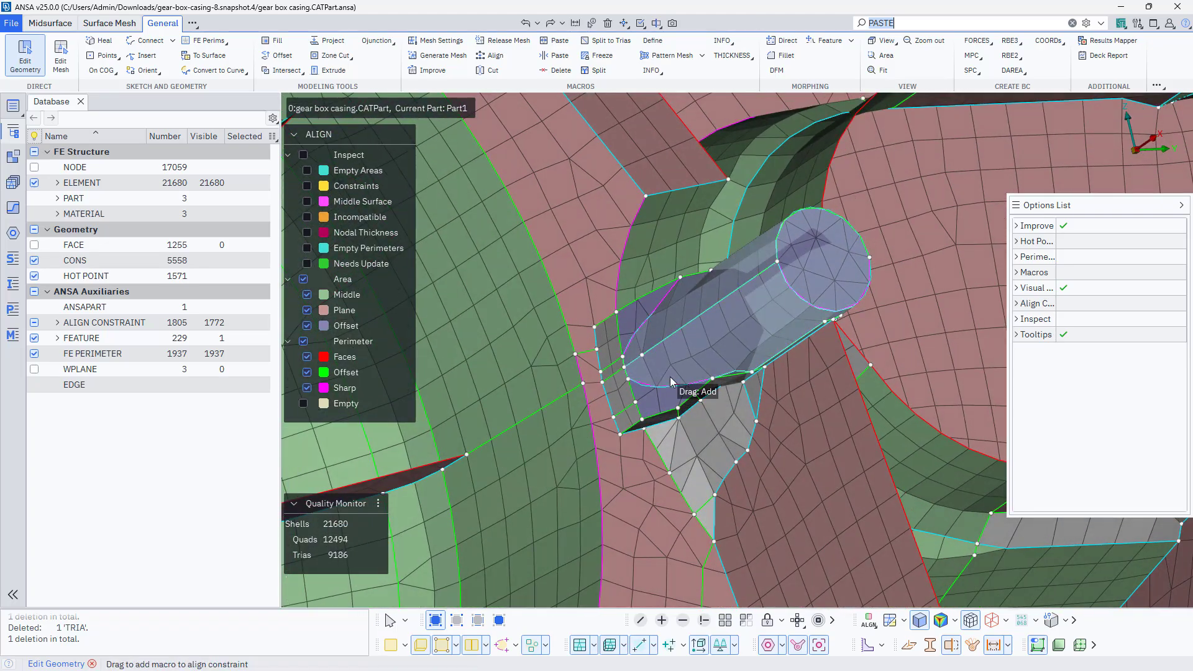
{"action": "scroll", "coordinate": [670, 377], "scroll_direction": "down", "scroll_amount": 10}
{"action": "middle_click_drag", "start_coordinate": [712, 379], "coordinate": [525, 405], "text": "ctrl"}
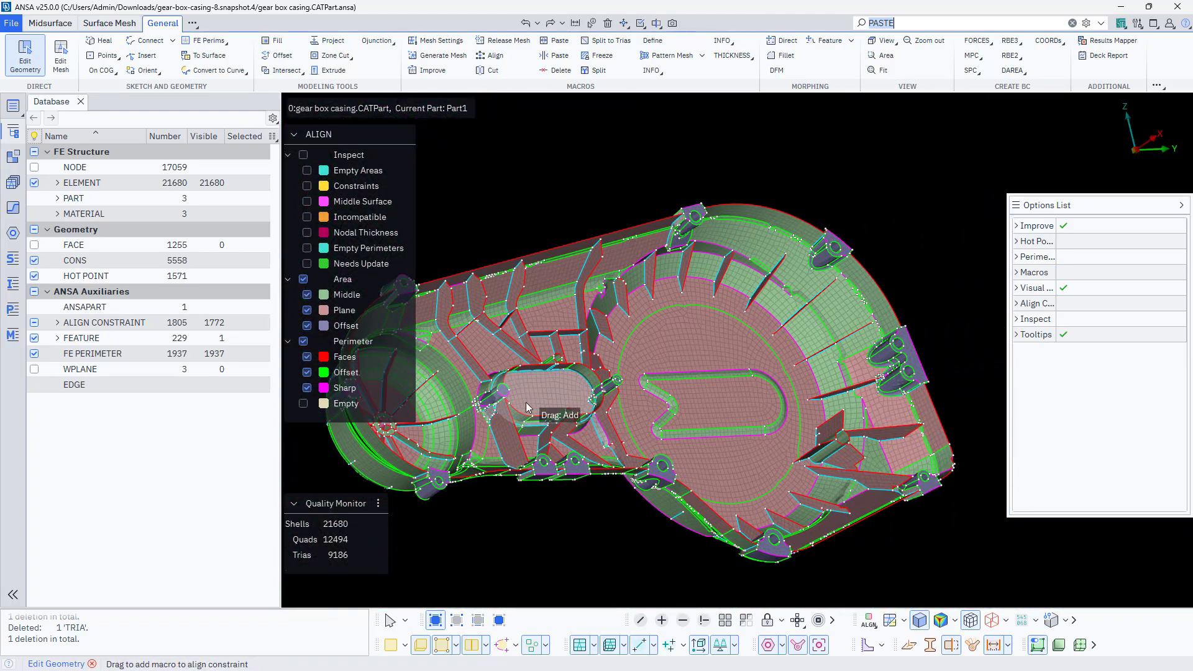
{"action": "scroll", "coordinate": [521, 406], "scroll_direction": "up", "scroll_amount": 7}
{"action": "middle_click_drag", "start_coordinate": [450, 406], "coordinate": [637, 424], "text": "ctrl"}
{"action": "left_click_drag", "start_coordinate": [564, 416], "coordinate": [582, 391], "text": "ctrl"}
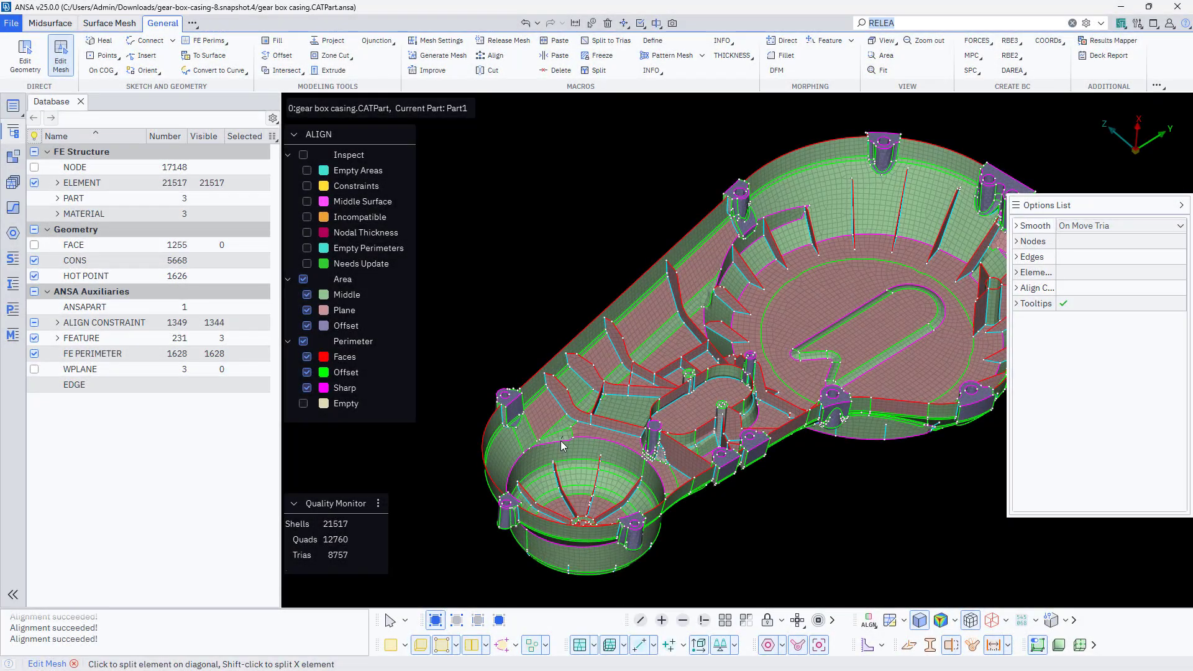
{"action": "scroll", "coordinate": [561, 446], "scroll_direction": "down", "scroll_amount": 5}
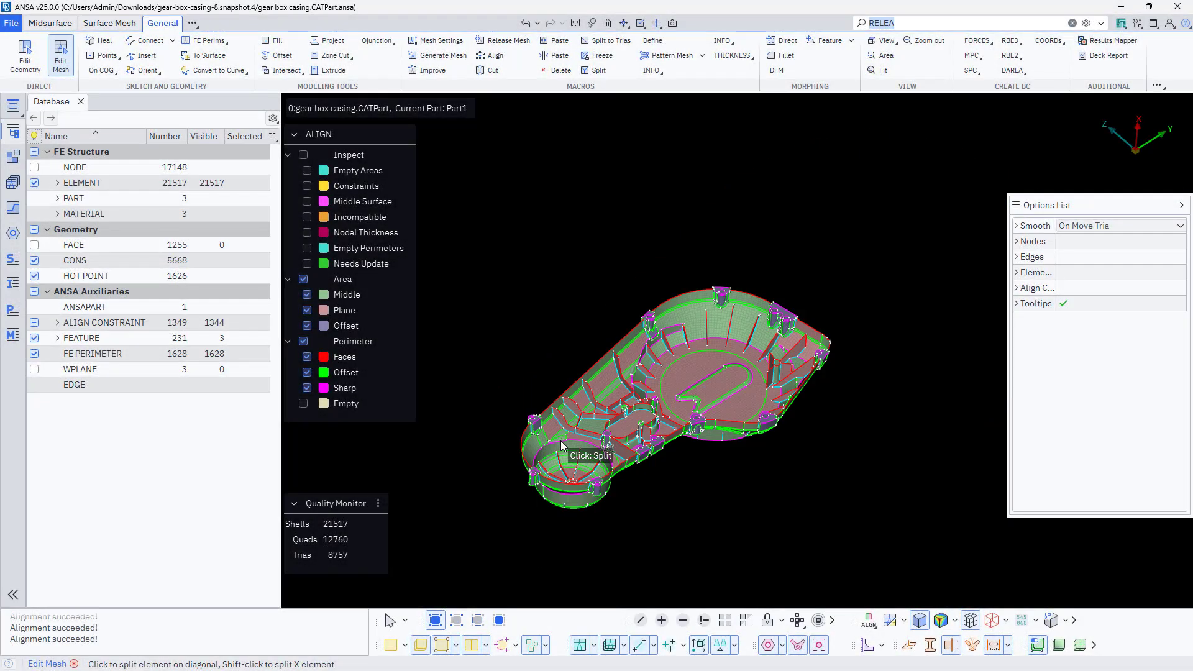
{"action": "scroll", "coordinate": [561, 446], "scroll_direction": "up", "scroll_amount": 3}
{"action": "scroll", "coordinate": [488, 412], "scroll_direction": "up", "scroll_amount": 5}
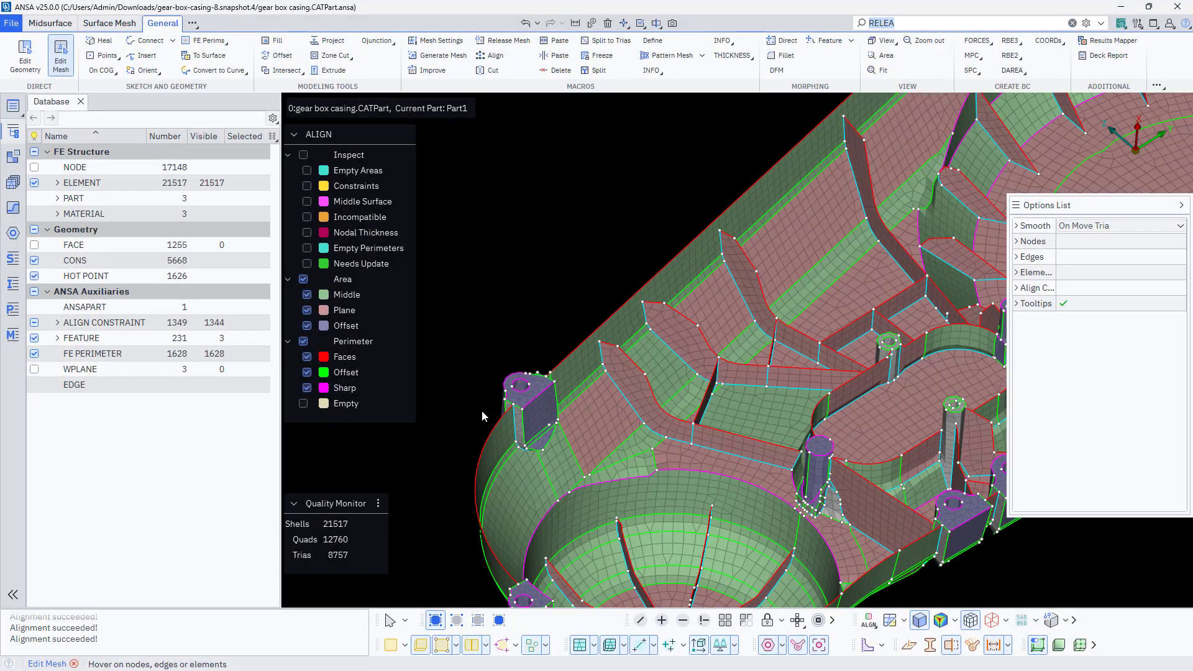
- Show the original geometry faces and measure the thickness of a curved rib along the casing's straight side wall
{"action": "left_click", "coordinate": [390, 646]}
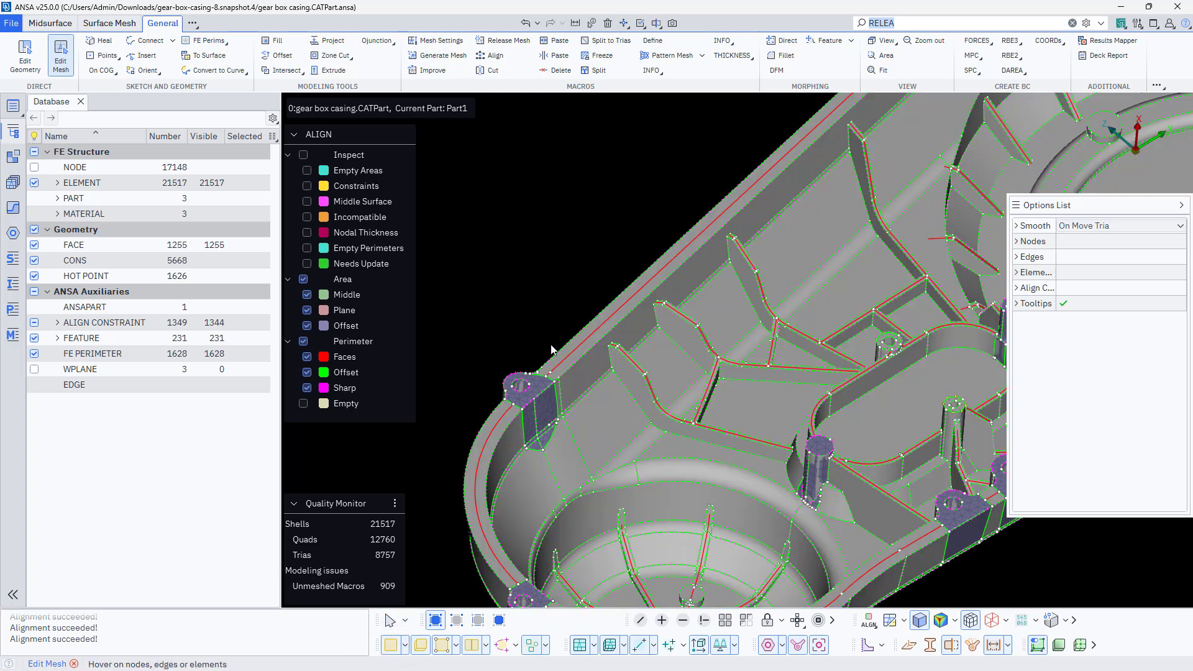
{"action": "left_click", "coordinate": [576, 23]}
{"action": "scroll", "coordinate": [640, 261], "scroll_direction": "up", "scroll_amount": 5}
{"action": "left_click", "coordinate": [673, 322]}
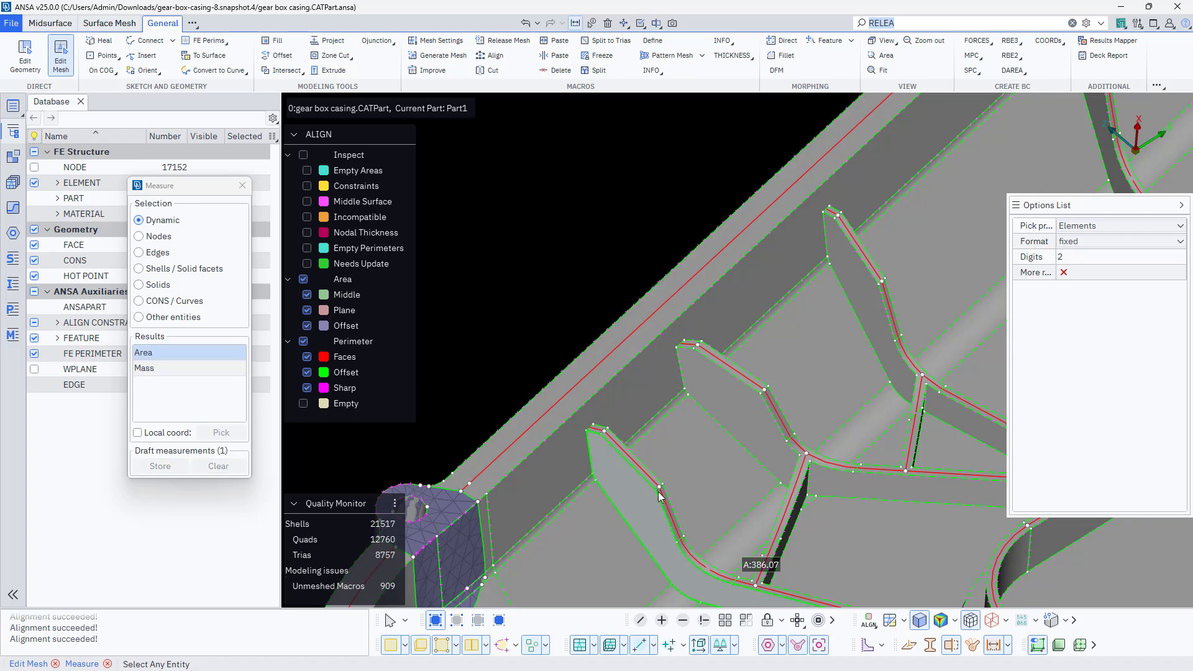
{"action": "scroll", "coordinate": [765, 394], "scroll_direction": "up", "scroll_amount": 3}
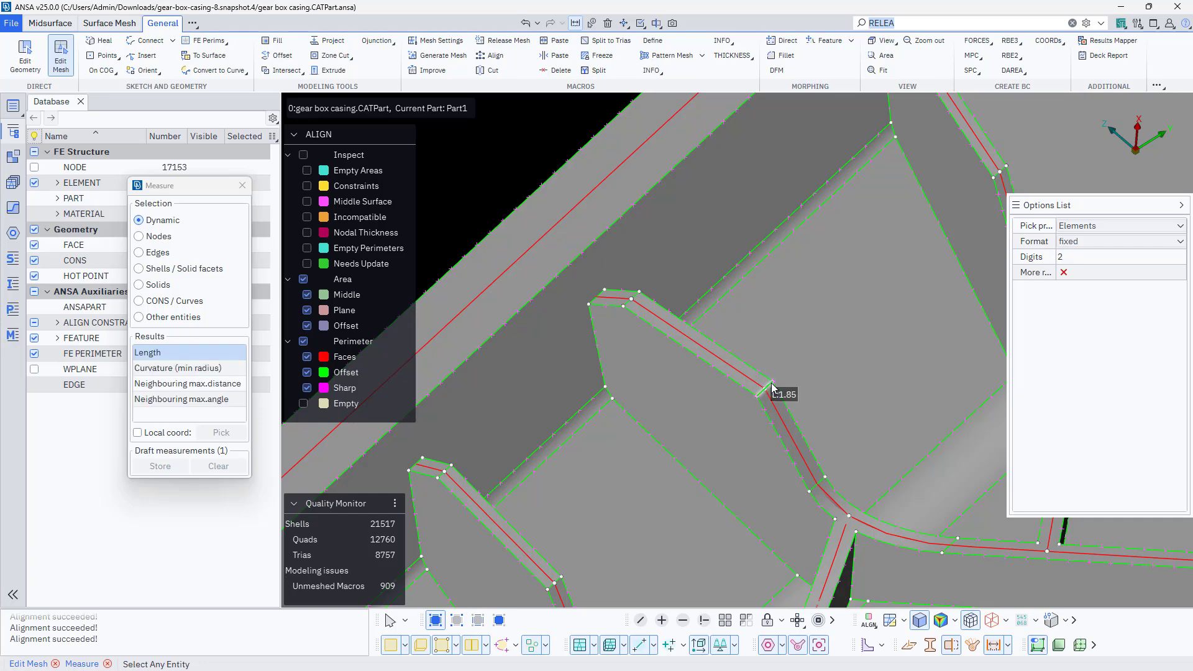
{"action": "left_click", "coordinate": [764, 390]}
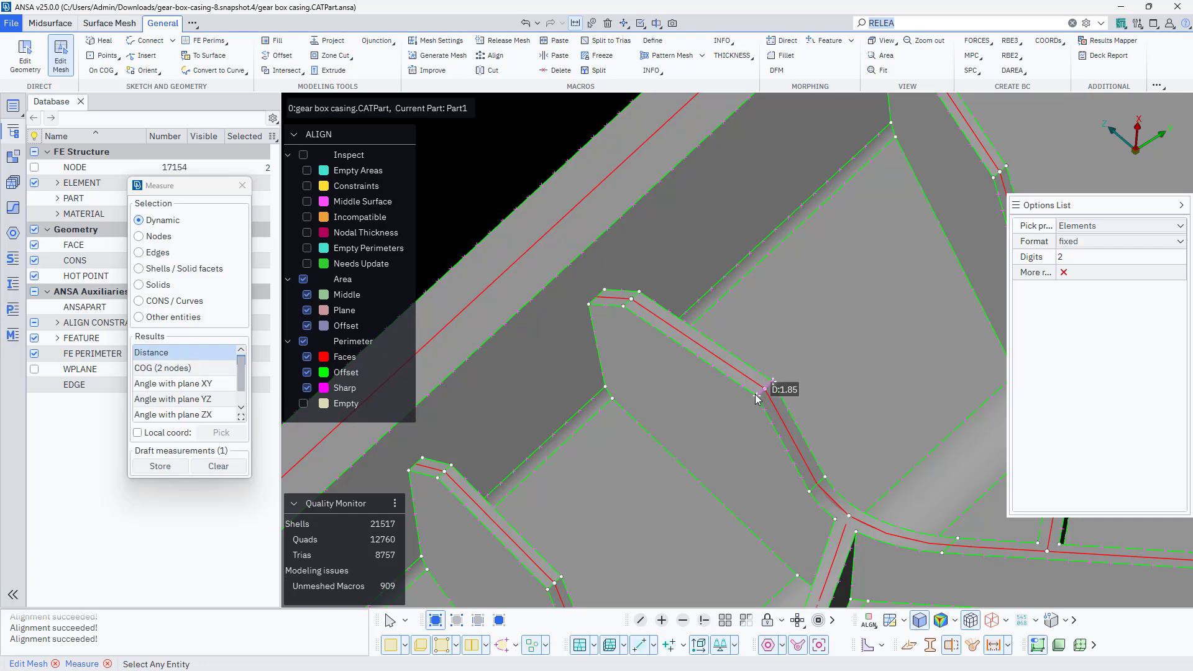
{"action": "key", "text": "Escape"}
- Measure the thickness of the radial rib near the small round pad between its two long edges
{"action": "scroll", "coordinate": [729, 405], "scroll_direction": "down", "scroll_amount": 5}
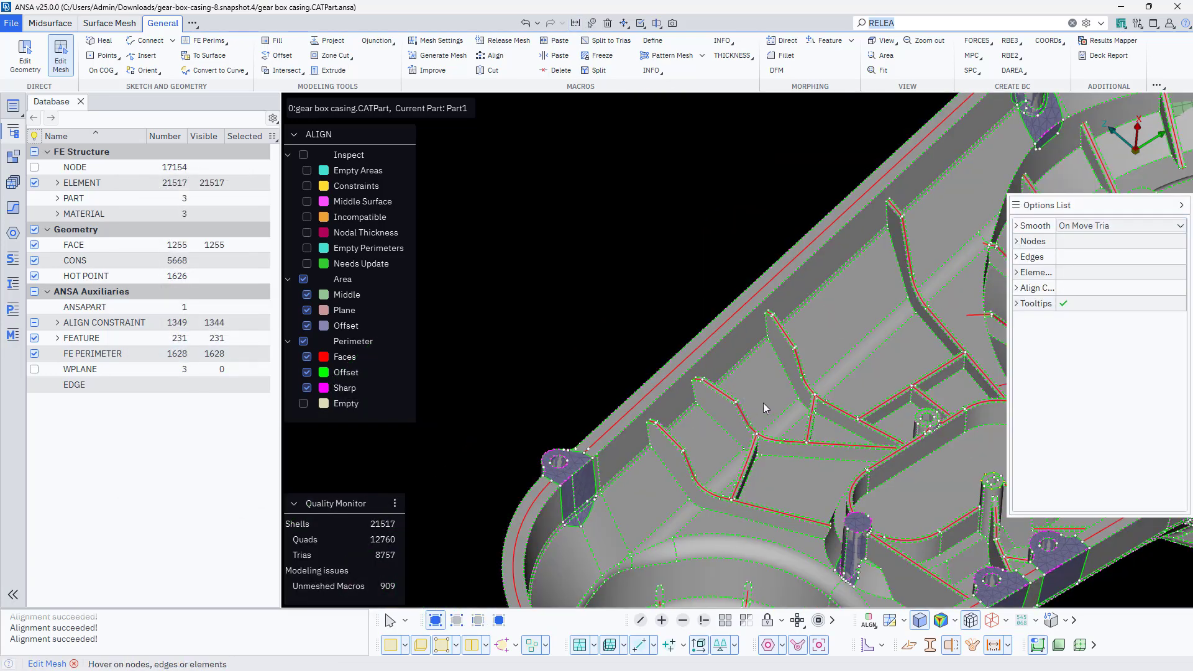
{"action": "scroll", "coordinate": [763, 402], "scroll_direction": "down", "scroll_amount": 2}
{"action": "scroll", "coordinate": [790, 222], "scroll_direction": "up", "scroll_amount": 5}
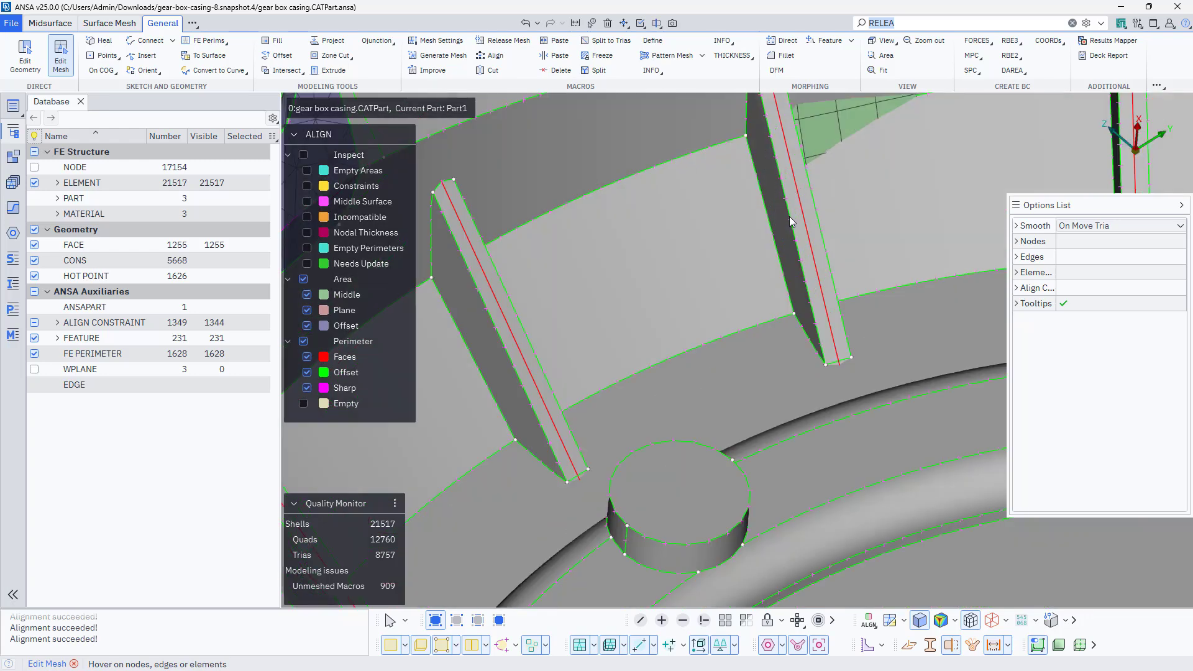
{"action": "left_click", "coordinate": [576, 23]}
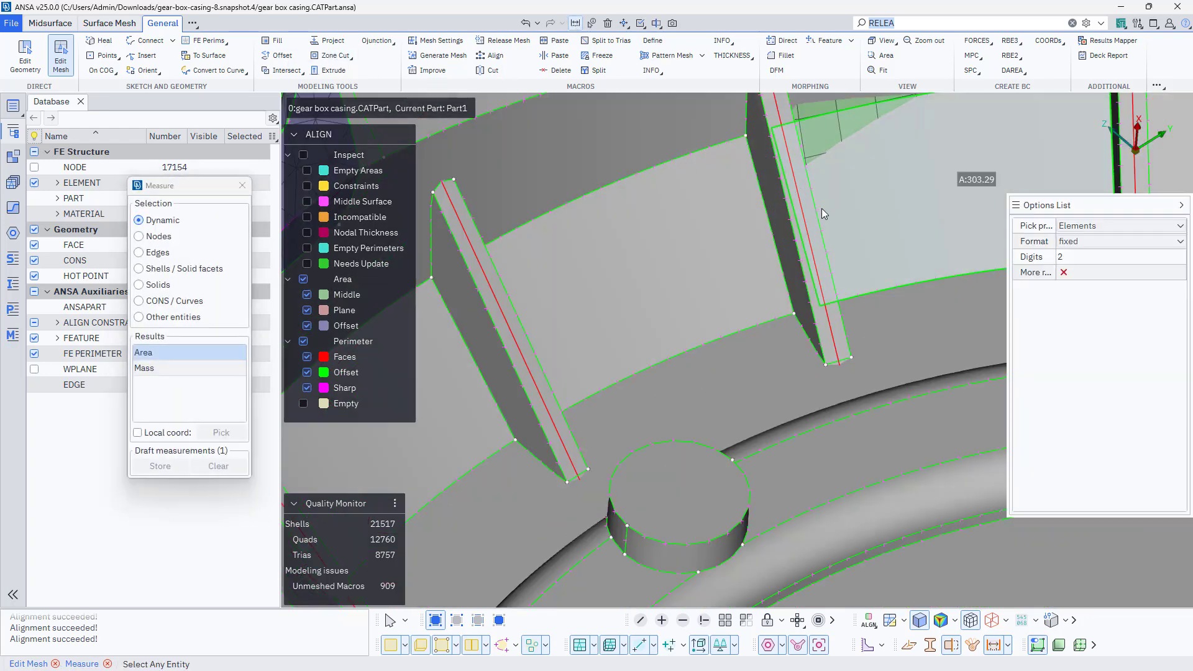
{"action": "left_click", "coordinate": [791, 221]}
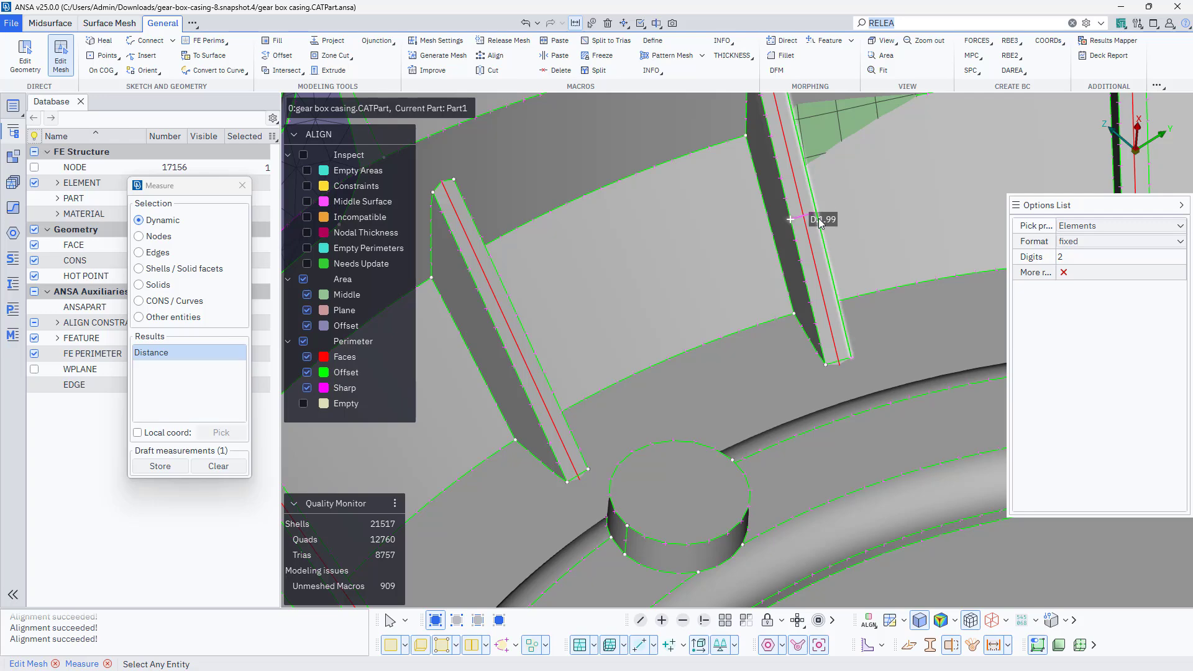
{"action": "scroll", "coordinate": [820, 221], "scroll_direction": "up", "scroll_amount": 2}
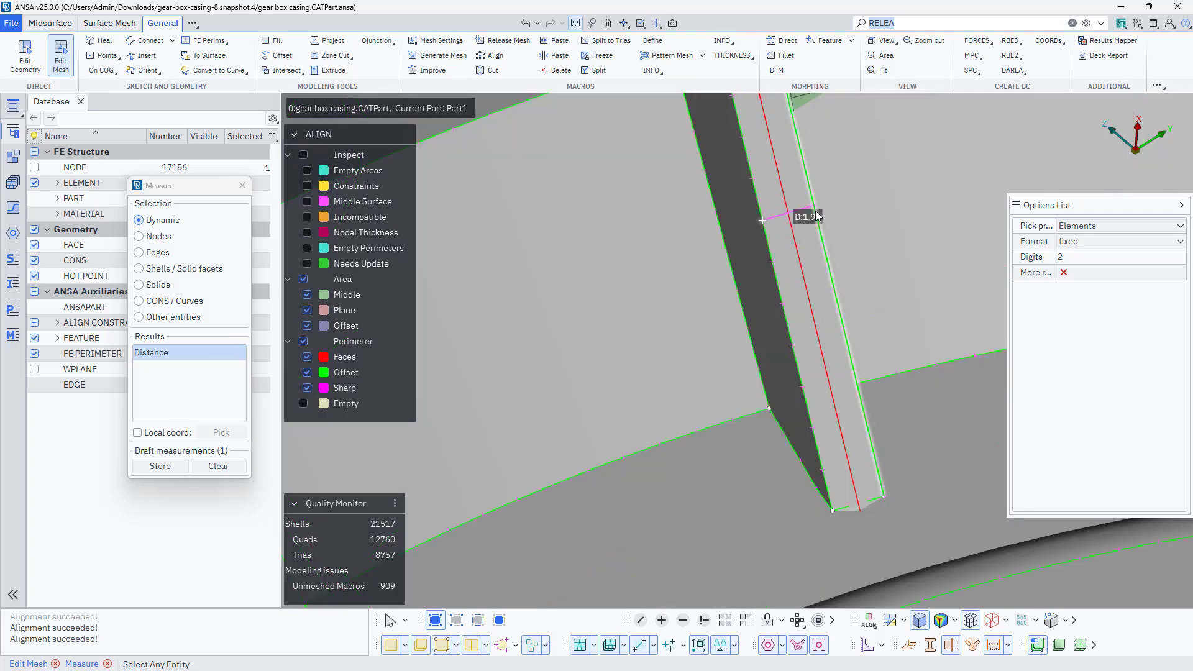
{"action": "left_click", "coordinate": [822, 216]}
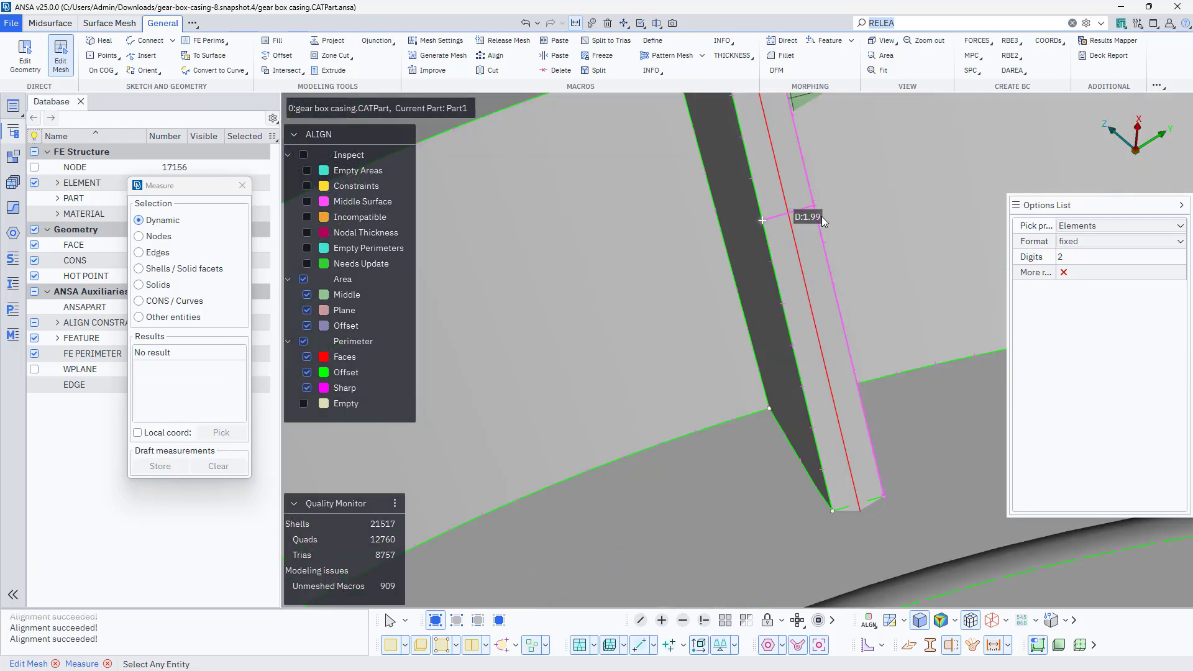
{"action": "middle_click", "coordinate": [822, 216]}
{"action": "scroll", "coordinate": [765, 243], "scroll_direction": "down", "scroll_amount": 5}
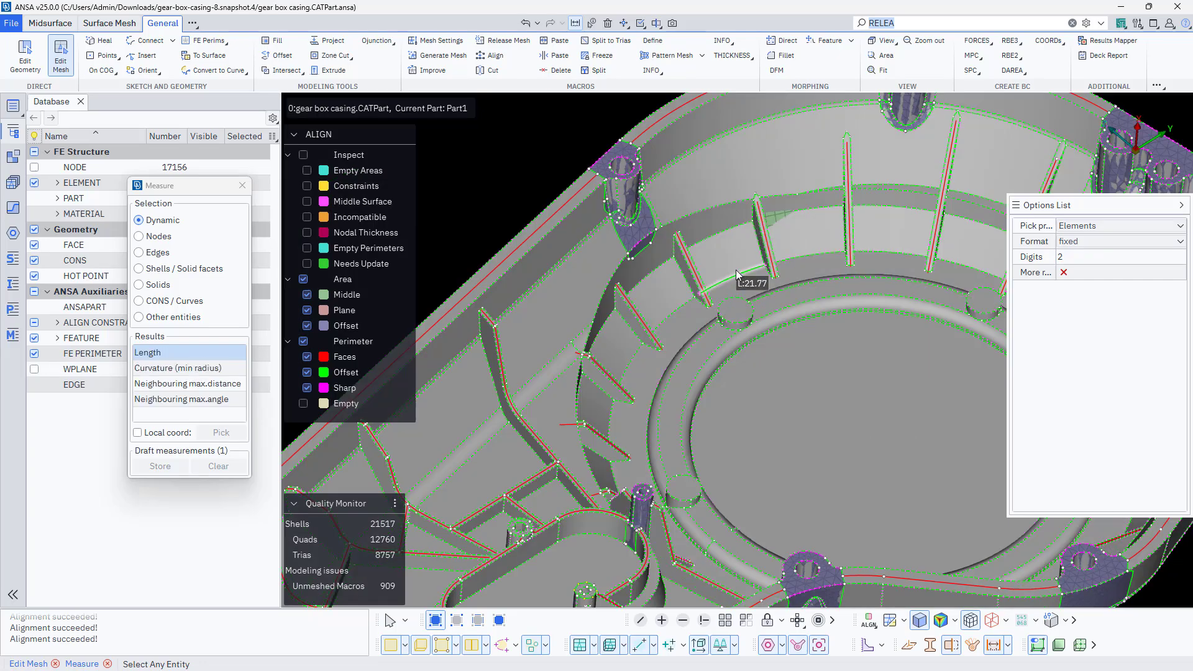
- Compare the casing's midsurface mesh with the original geometry faces by toggling the faces' visibility, and end the measuring session
{"action": "left_click_drag", "start_coordinate": [740, 273], "coordinate": [747, 264], "text": "ctrl"}
{"action": "left_click", "coordinate": [392, 646]}
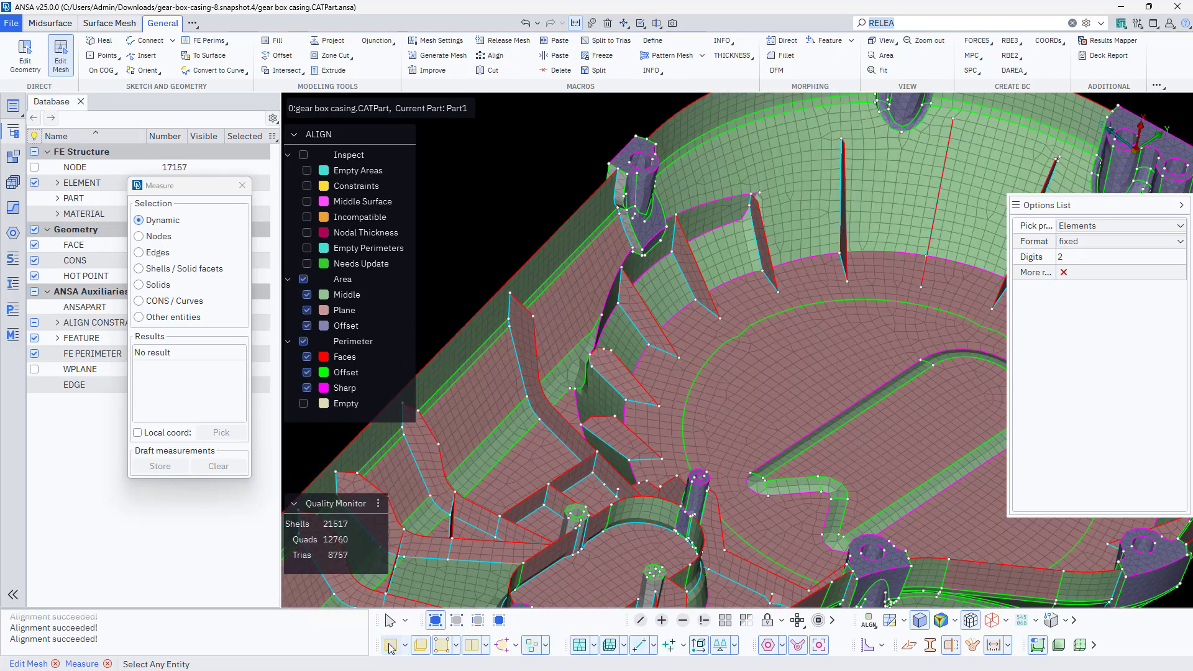
{"action": "middle_click_drag", "start_coordinate": [731, 291], "coordinate": [510, 267], "text": "ctrl"}
{"action": "scroll", "coordinate": [691, 277], "scroll_direction": "down", "scroll_amount": 5}
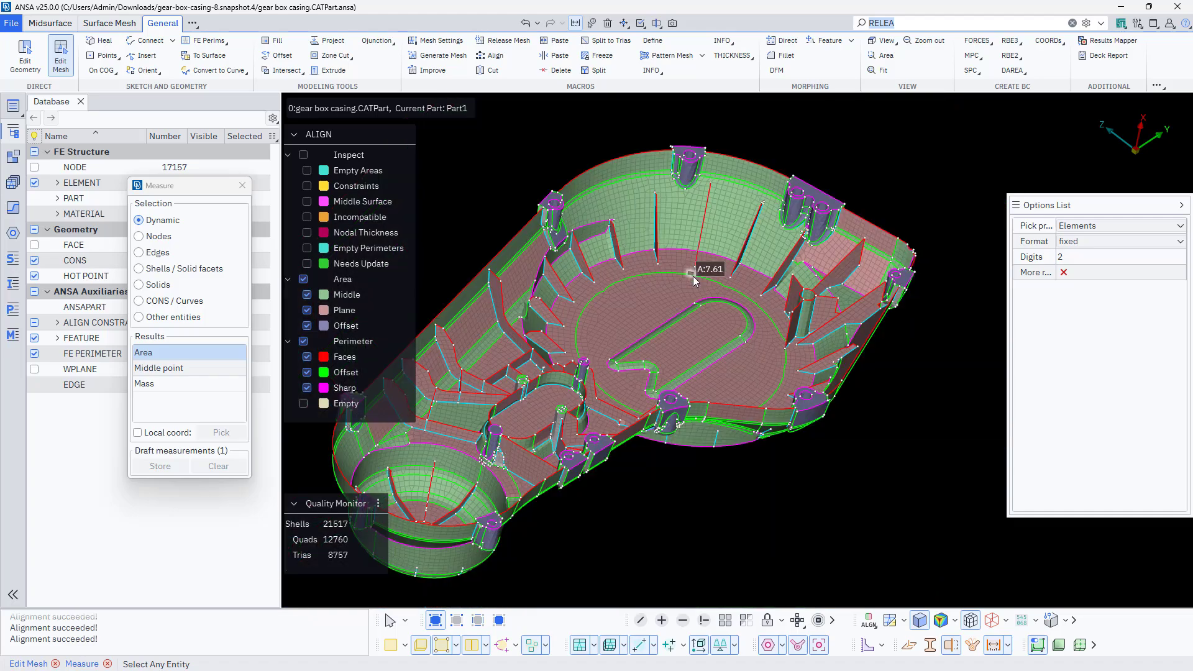
{"action": "left_click_drag", "start_coordinate": [691, 277], "coordinate": [721, 310], "text": "ctrl"}
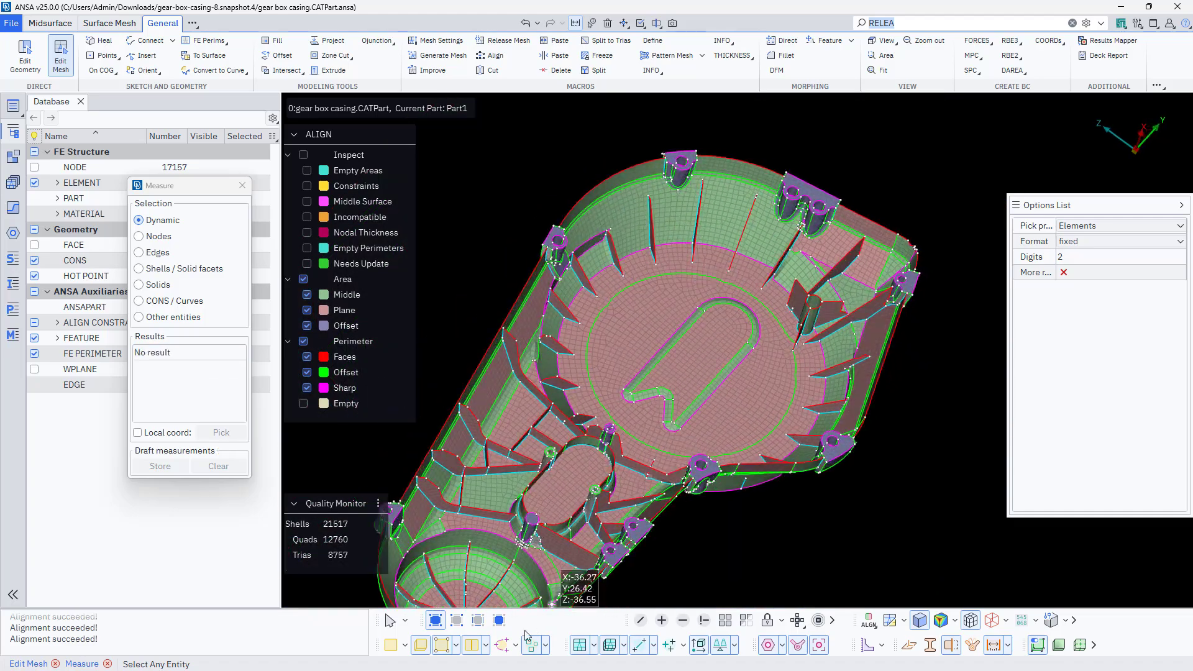
{"action": "left_click", "coordinate": [391, 645]}
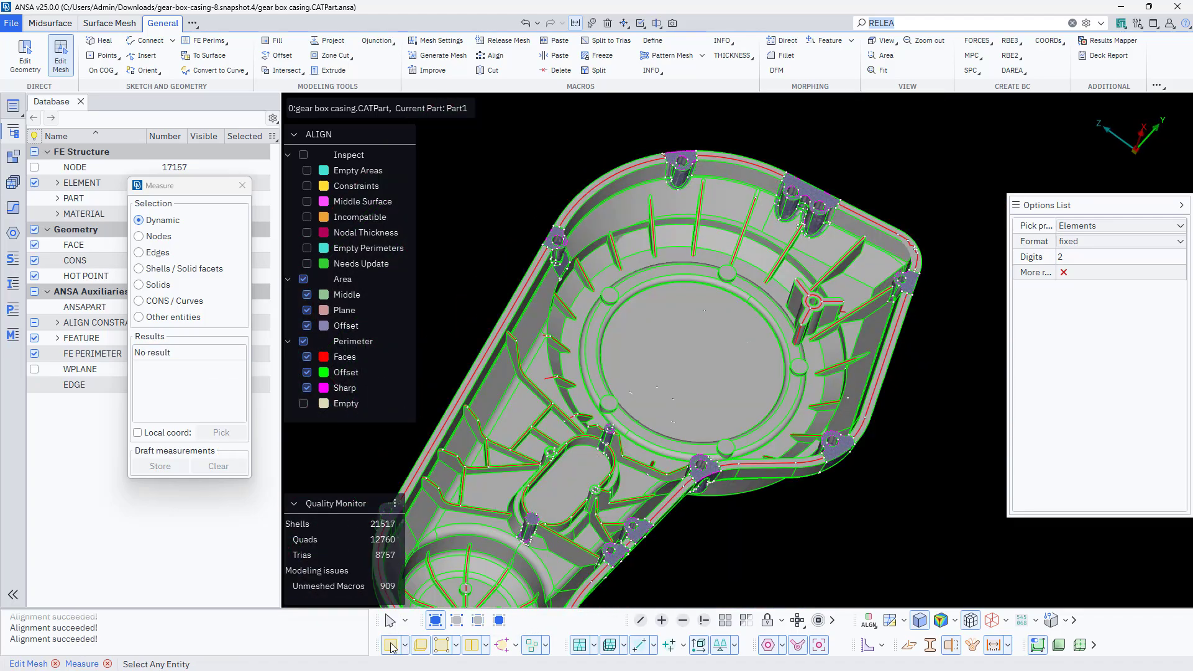
{"action": "left_click", "coordinate": [392, 645]}
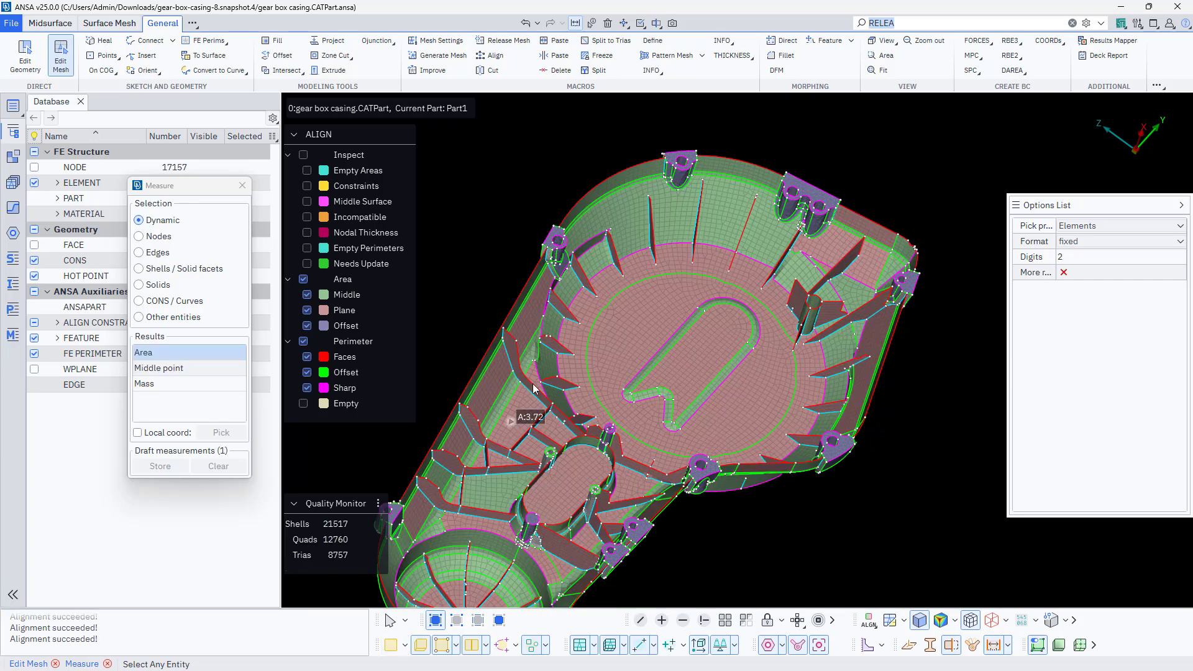
{"action": "mouse_move", "coordinate": [519, 354]}
{"action": "left_click", "coordinate": [243, 185]}
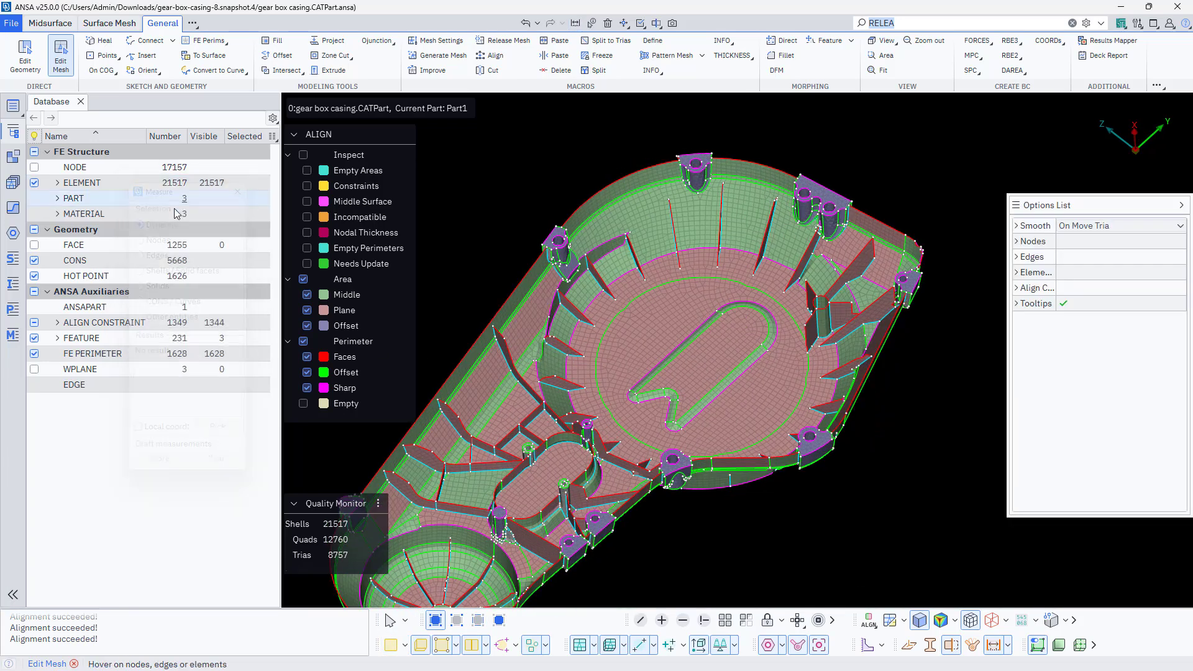
- List the model's properties and highlight the regions belonging to Side shells, Thick Areas and Body.5 one by one
{"action": "left_click", "coordinate": [13, 309]}
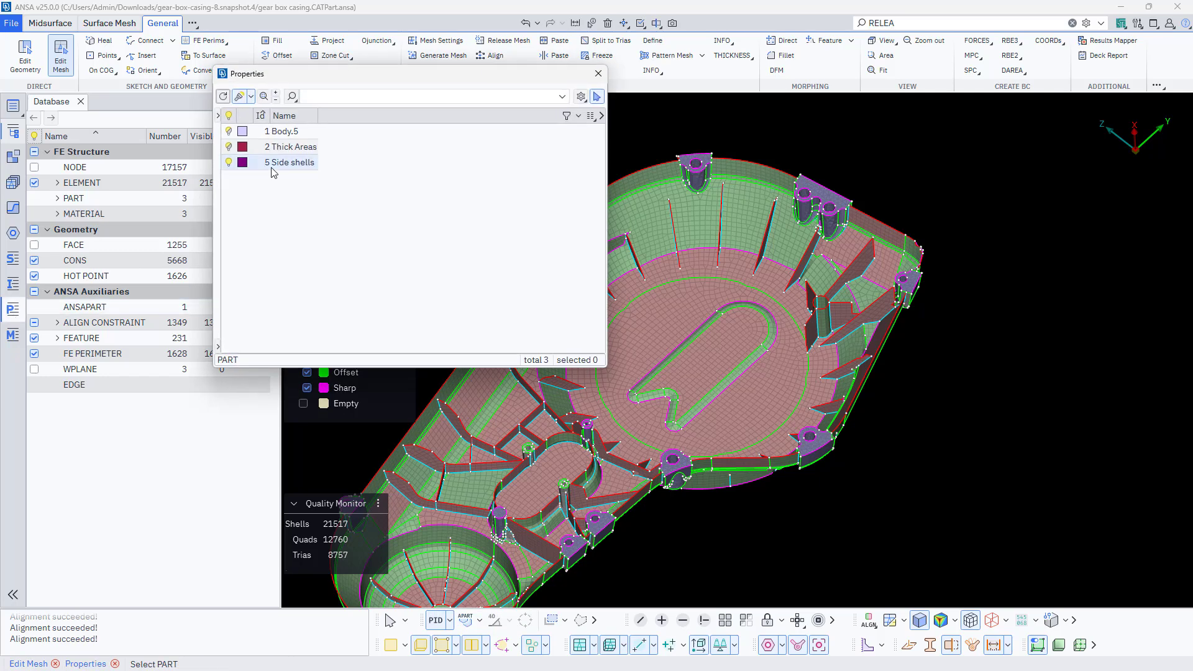
{"action": "left_click", "coordinate": [277, 162]}
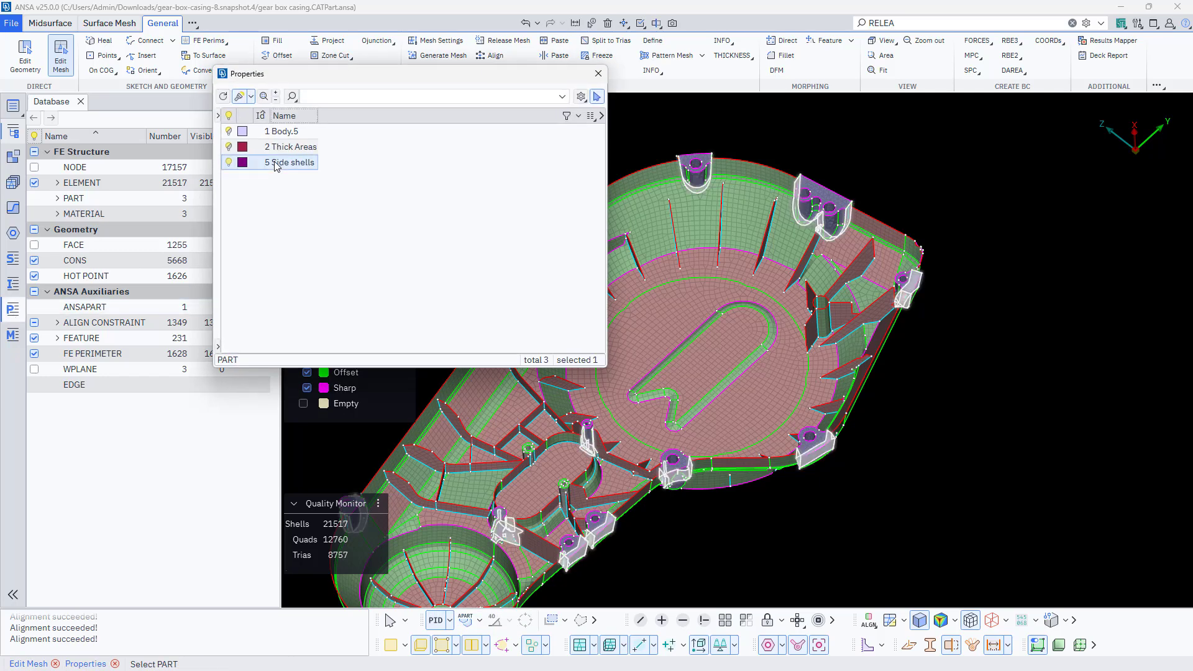
{"action": "left_click", "coordinate": [279, 147]}
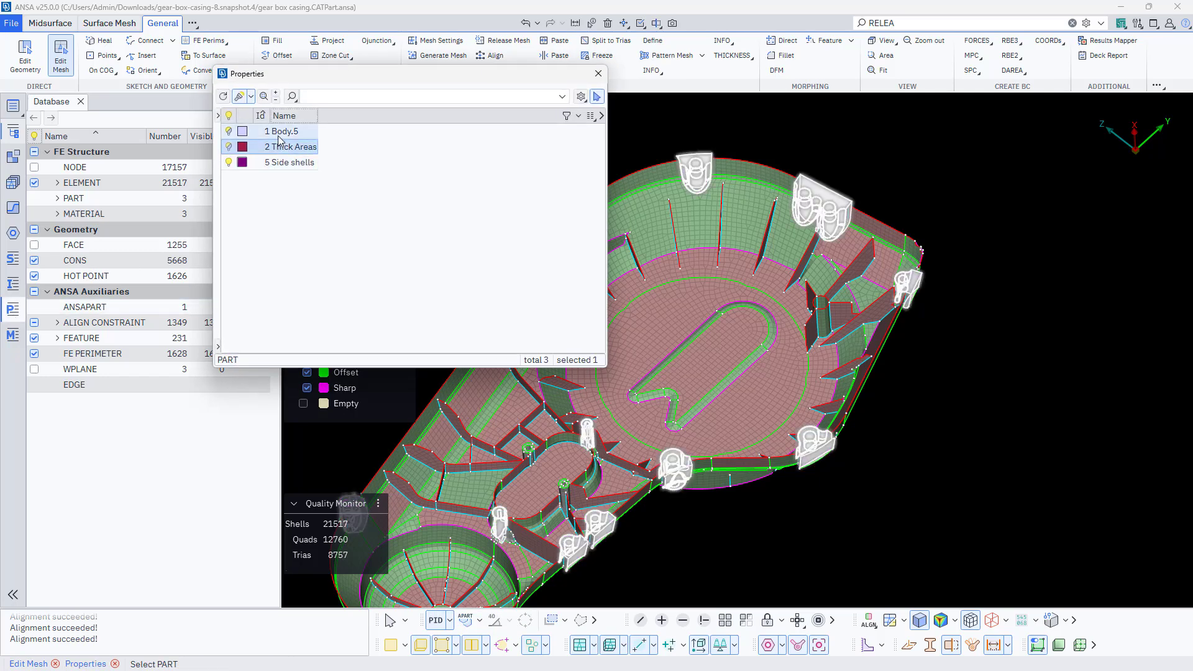
{"action": "left_click", "coordinate": [279, 132]}
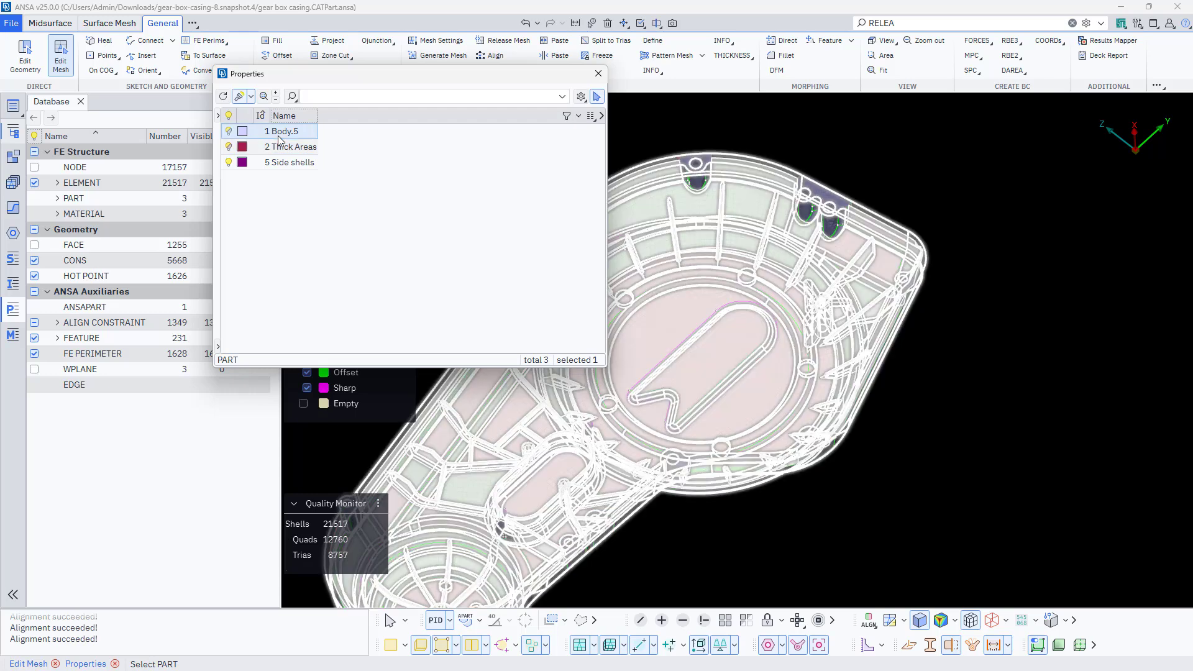
- Create a new shell section property named RIBS_1 with thickness T1 set to 2
{"action": "left_click", "coordinate": [285, 181]}
{"action": "right_click", "coordinate": [285, 183]}
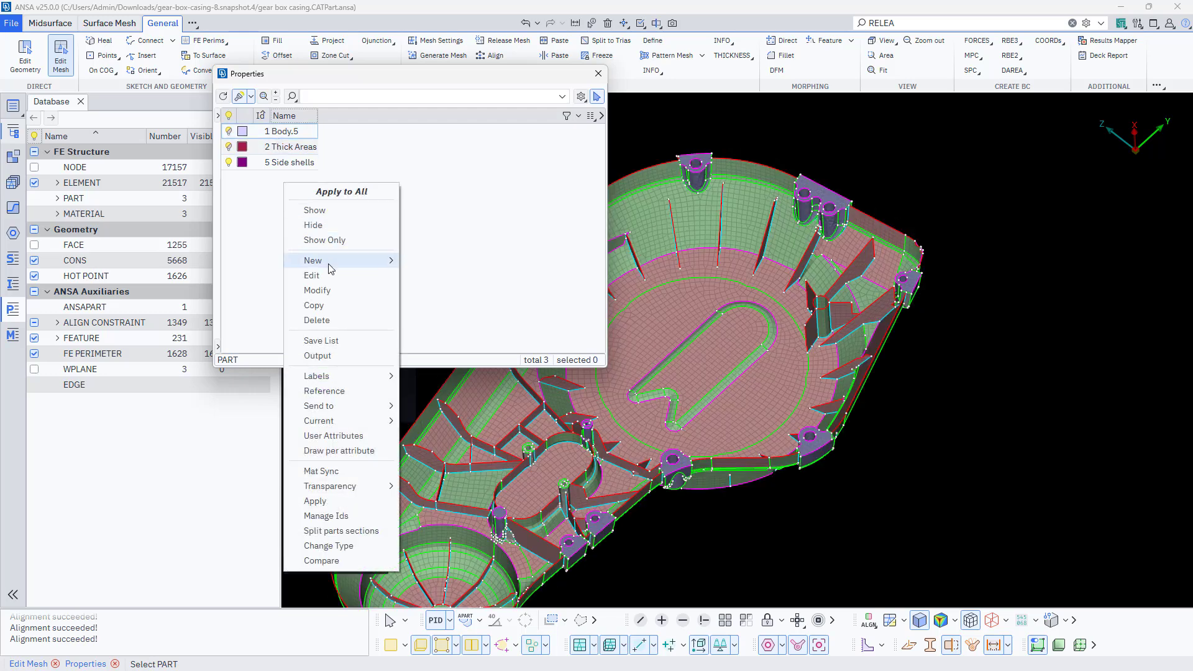
{"action": "mouse_move", "coordinate": [331, 269]}
{"action": "mouse_move", "coordinate": [457, 259]}
{"action": "left_click", "coordinate": [584, 261]}
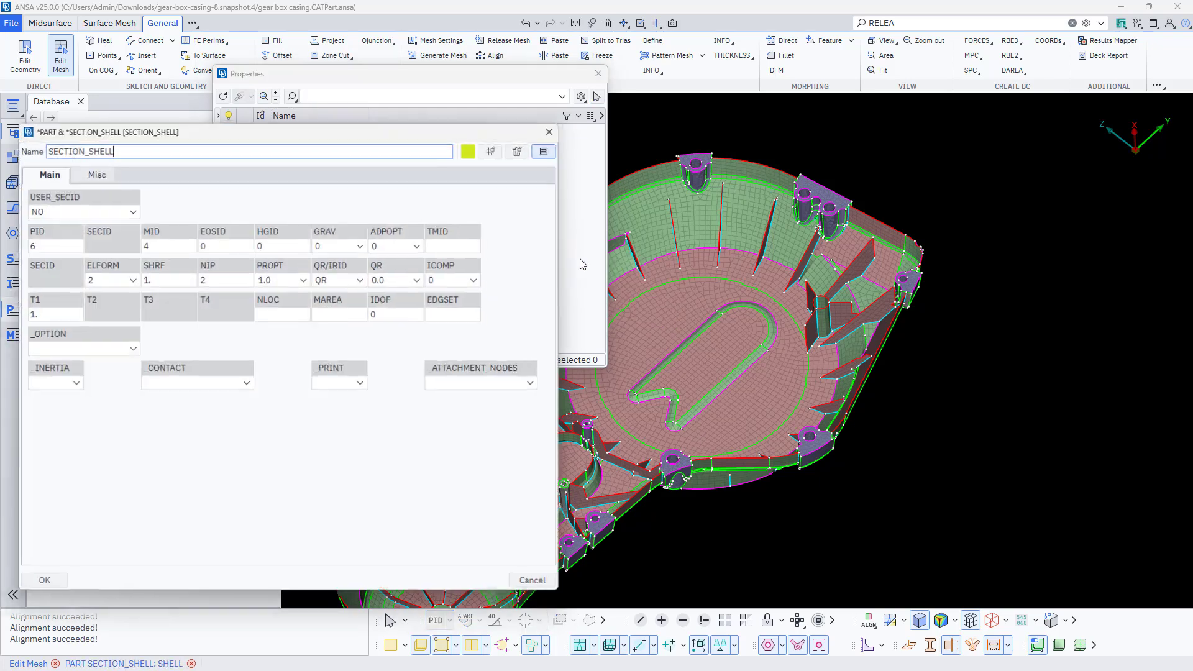
{"action": "left_click_drag", "start_coordinate": [48, 315], "coordinate": [20, 312]}
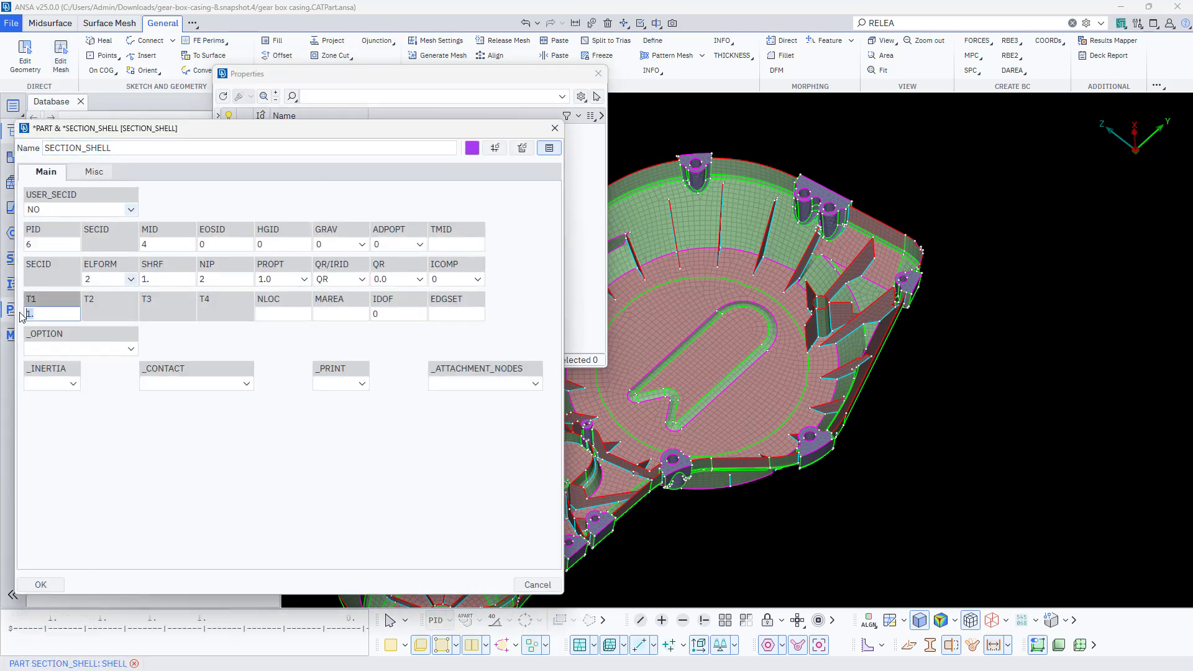
{"action": "type", "text": "2"}
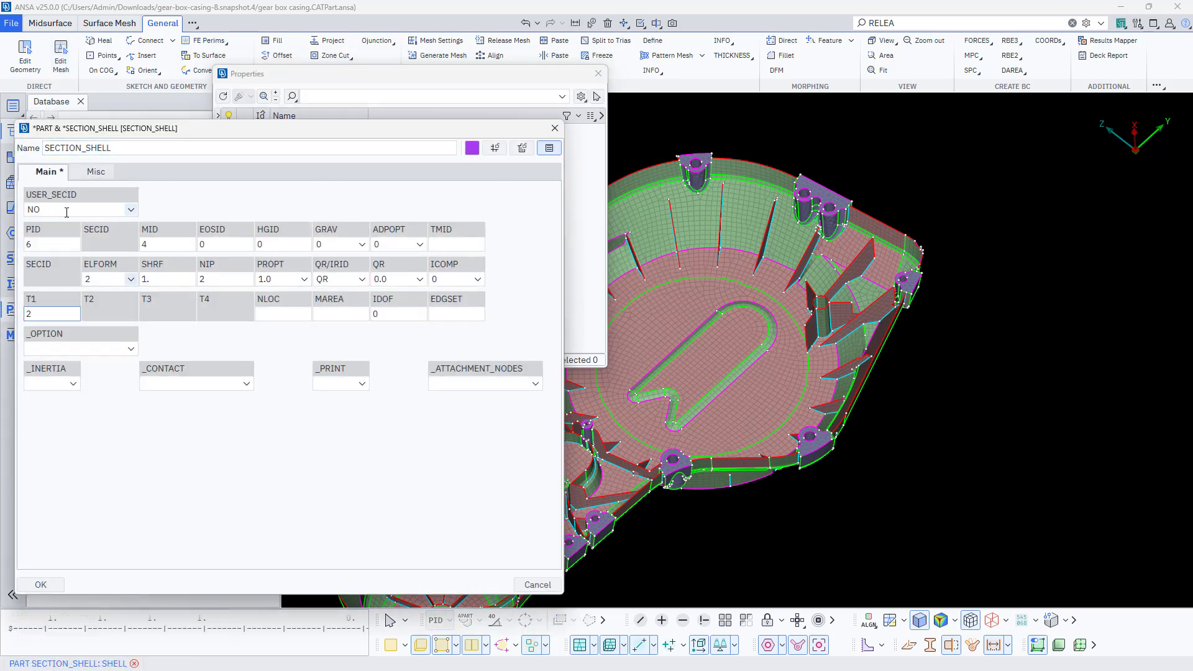
{"action": "left_click_drag", "start_coordinate": [112, 148], "coordinate": [28, 138]}
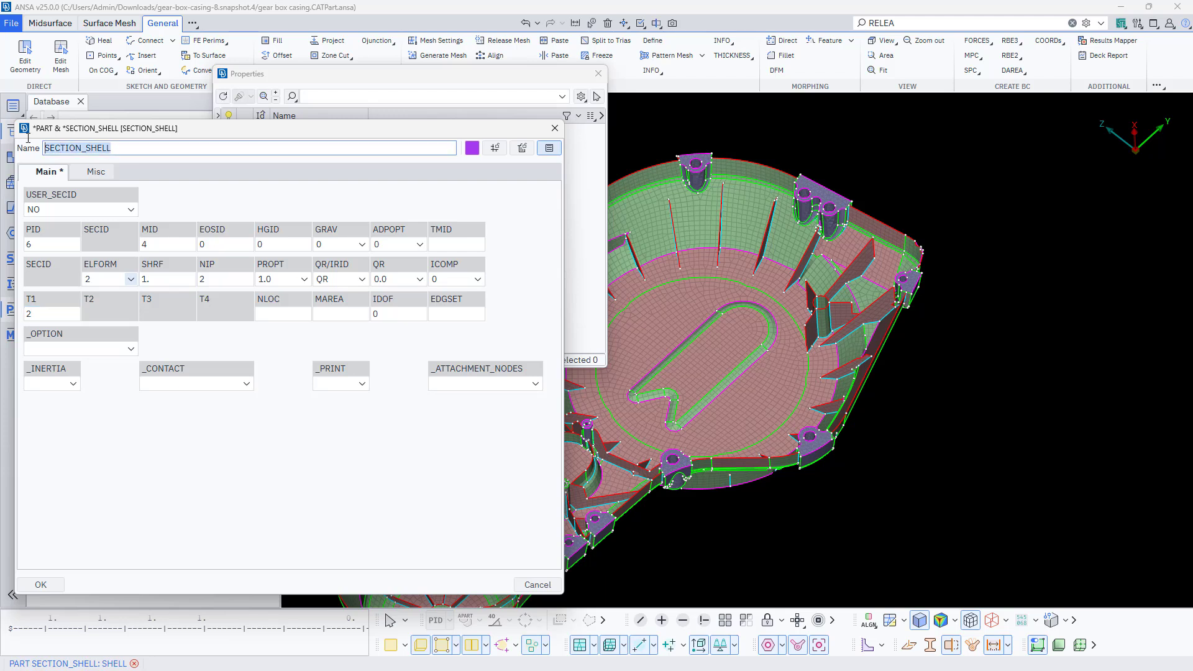
{"action": "type", "text": "rIBS_1"}
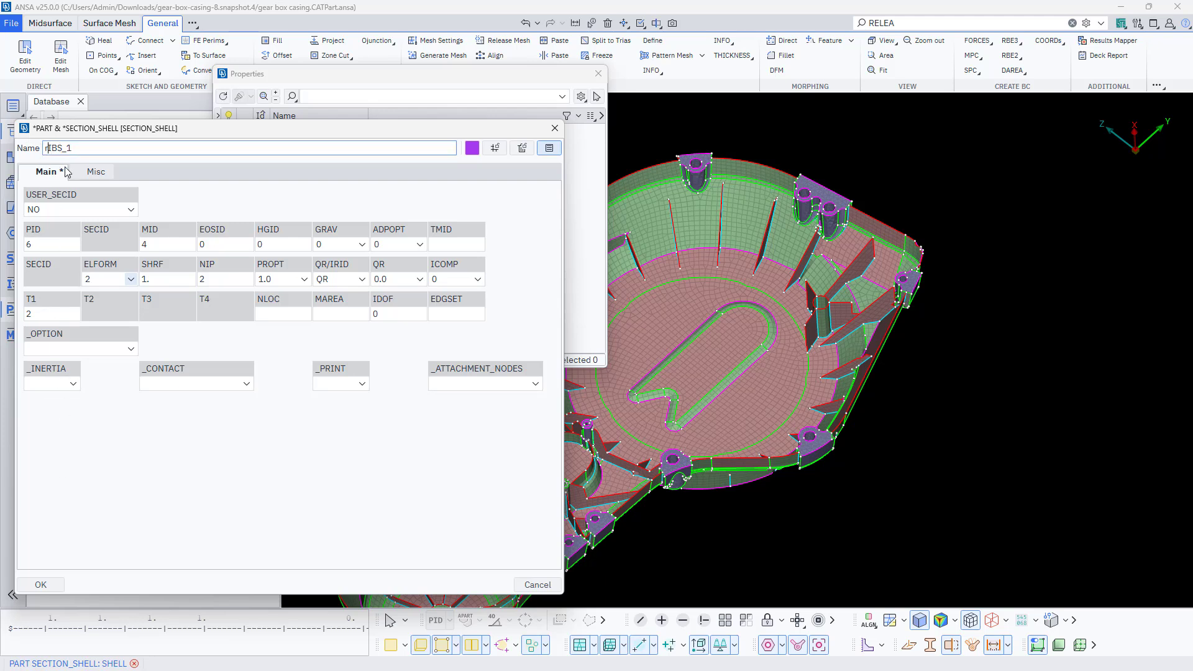
{"action": "key", "text": "BackSpace"}
{"action": "left_click", "coordinate": [41, 585]}
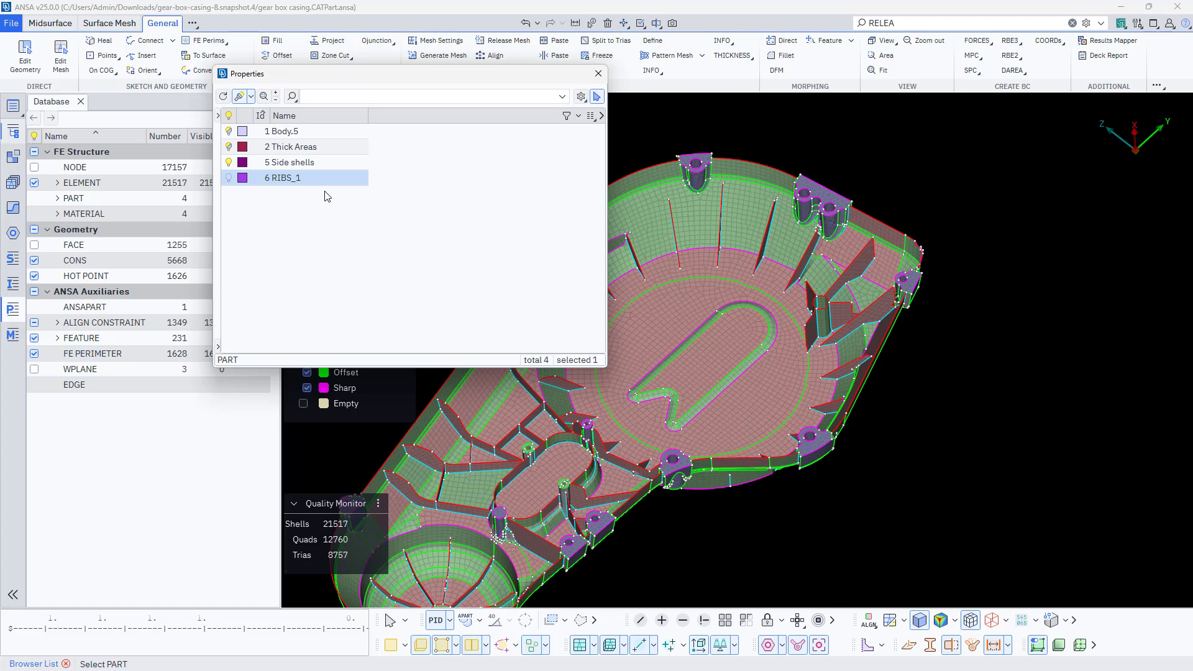
- Apply the RIBS_1 property to the radial ribs around the casing's large circular floor, selecting each rib's shells by feature angle
{"action": "left_click", "coordinate": [320, 179]}
{"action": "right_click", "coordinate": [320, 179]}
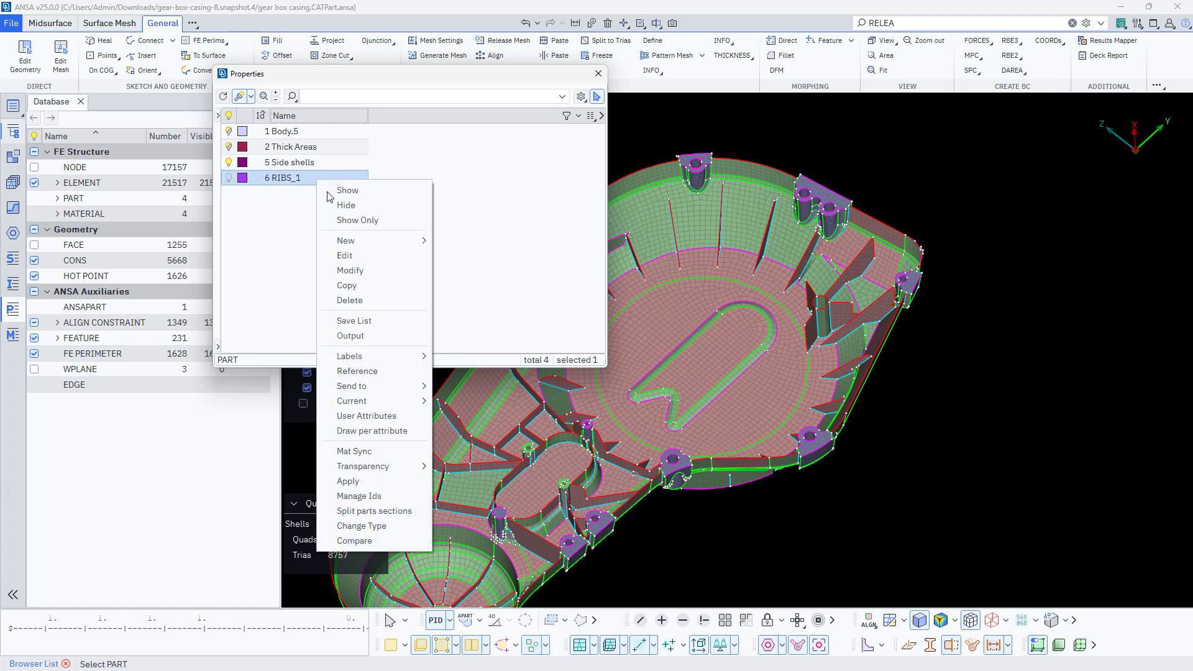
{"action": "left_click", "coordinate": [342, 483]}
{"action": "left_click_drag", "start_coordinate": [693, 314], "coordinate": [771, 325], "text": "ctrl"}
{"action": "scroll", "coordinate": [771, 324], "scroll_direction": "up", "scroll_amount": 3}
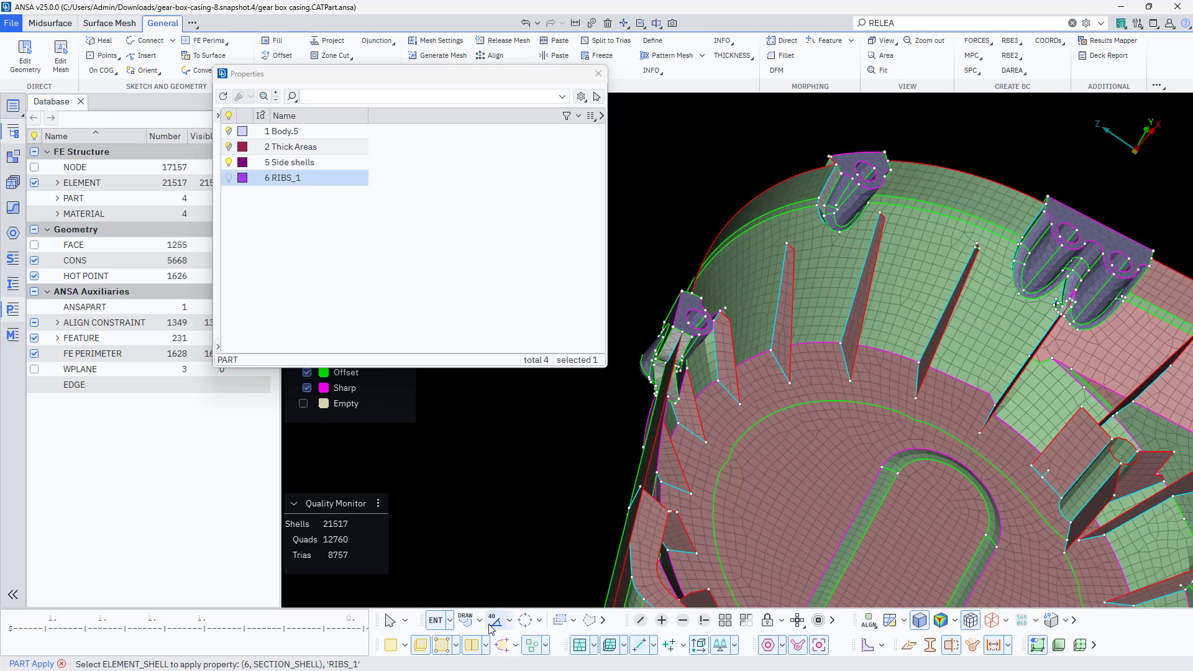
{"action": "left_click", "coordinate": [496, 621]}
{"action": "left_click", "coordinate": [782, 311]}
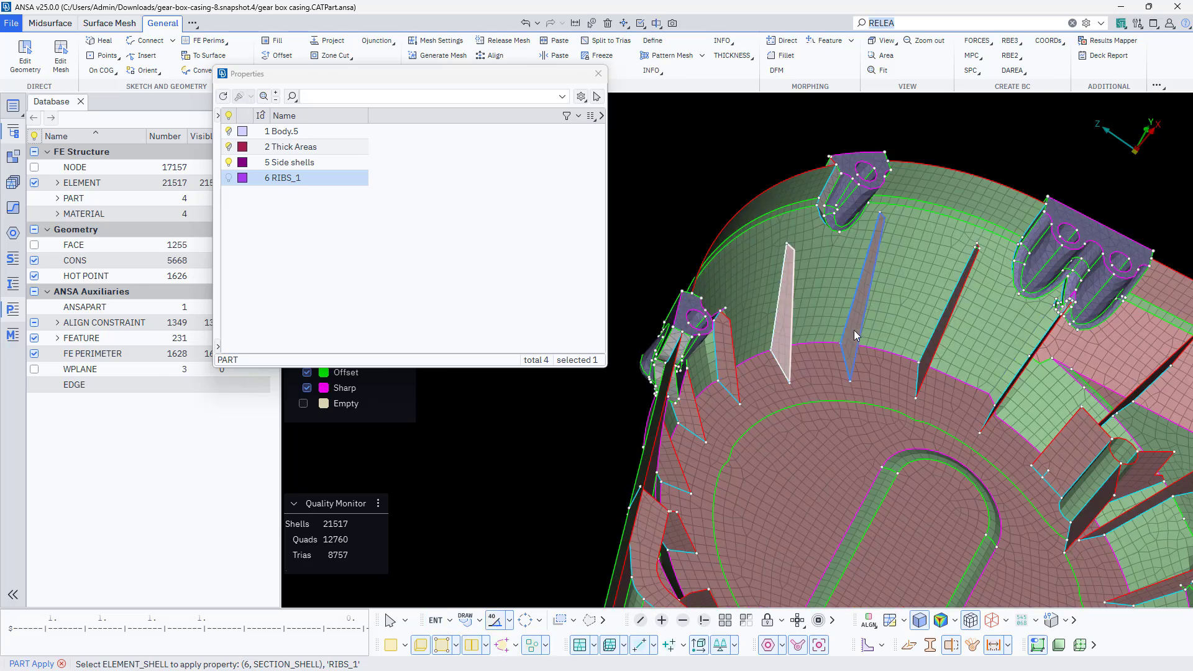
{"action": "left_click", "coordinate": [856, 336]}
{"action": "left_click", "coordinate": [938, 359]}
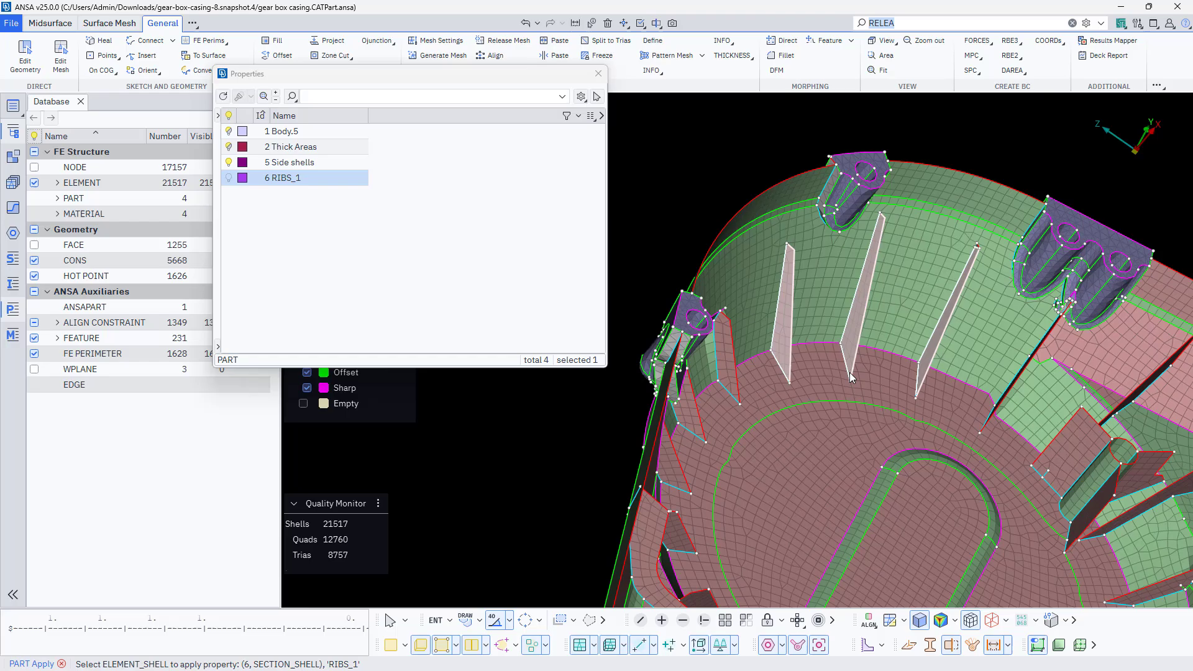
{"action": "left_click", "coordinate": [726, 363]}
{"action": "left_click", "coordinate": [688, 417]}
{"action": "left_click_drag", "start_coordinate": [688, 418], "coordinate": [715, 429], "text": "ctrl"}
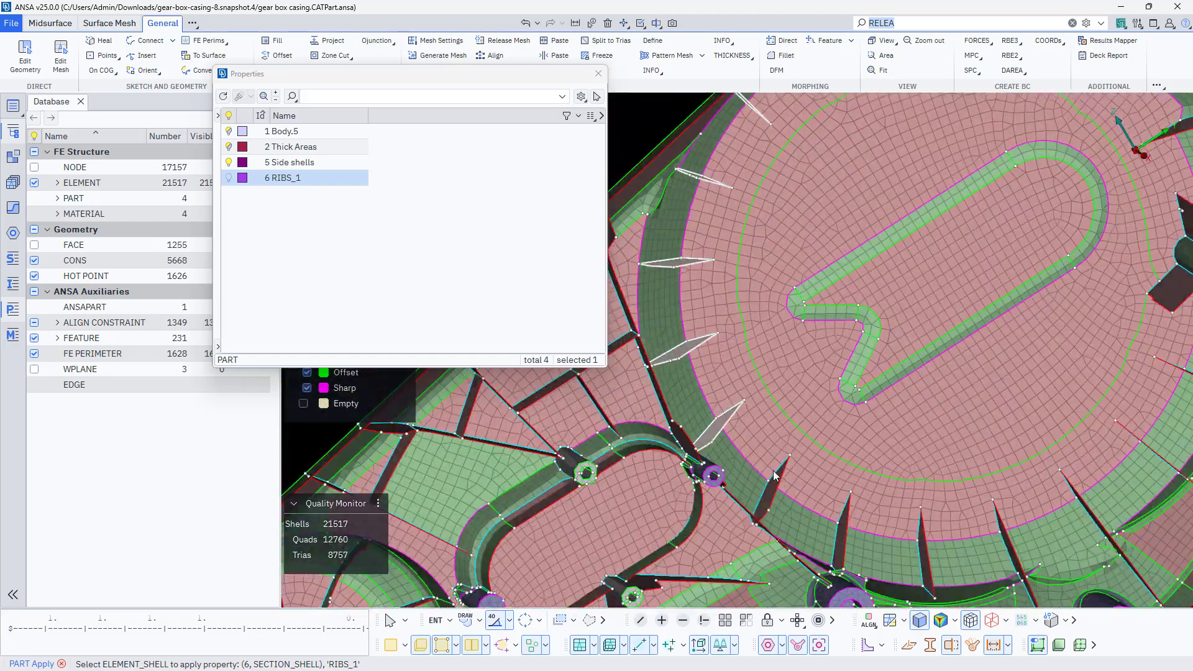
{"action": "left_click", "coordinate": [772, 491]}
{"action": "left_click", "coordinate": [842, 537]}
{"action": "left_click", "coordinate": [926, 555]}
{"action": "left_click", "coordinate": [1009, 552]}
{"action": "left_click_drag", "start_coordinate": [1008, 551], "coordinate": [895, 479], "text": "ctrl"}
{"action": "left_click", "coordinate": [884, 486]}
{"action": "left_click", "coordinate": [911, 402]}
{"action": "left_click_drag", "start_coordinate": [911, 402], "coordinate": [988, 336], "text": "ctrl"}
{"action": "scroll", "coordinate": [932, 348], "scroll_direction": "down", "scroll_amount": 5}
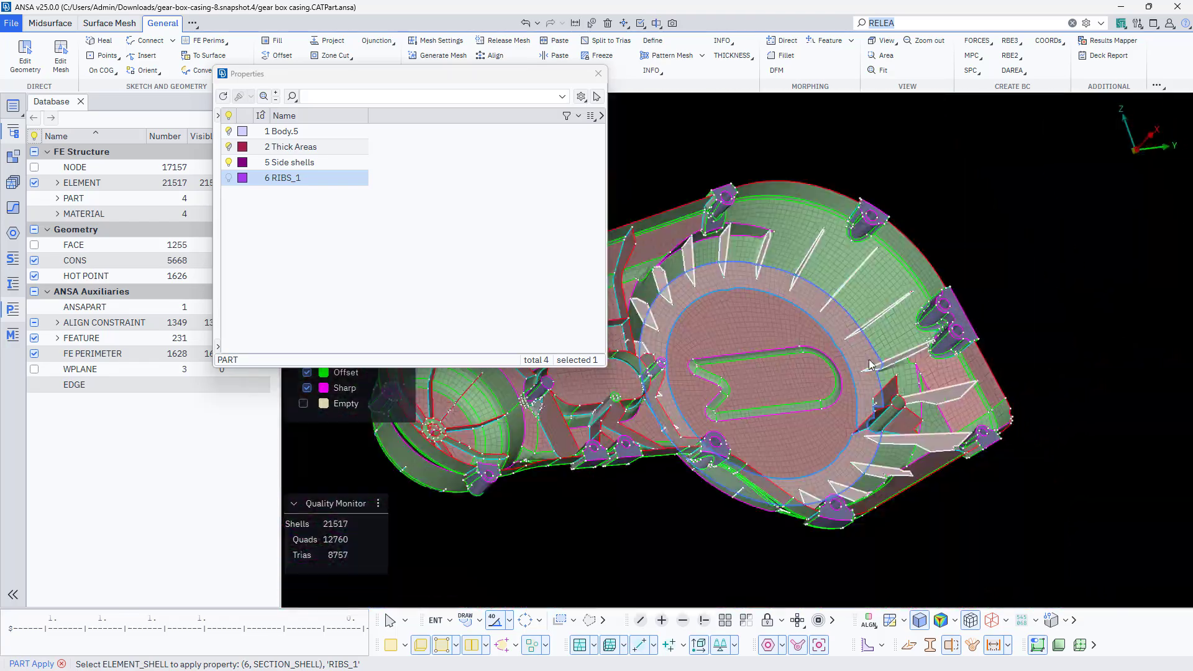
{"action": "middle_click", "coordinate": [839, 335]}
{"action": "left_click_drag", "start_coordinate": [839, 336], "coordinate": [793, 320], "text": "ctrl"}
- Colour the model by property (PID) and show the original geometry faces again
{"action": "left_click", "coordinate": [868, 621]}
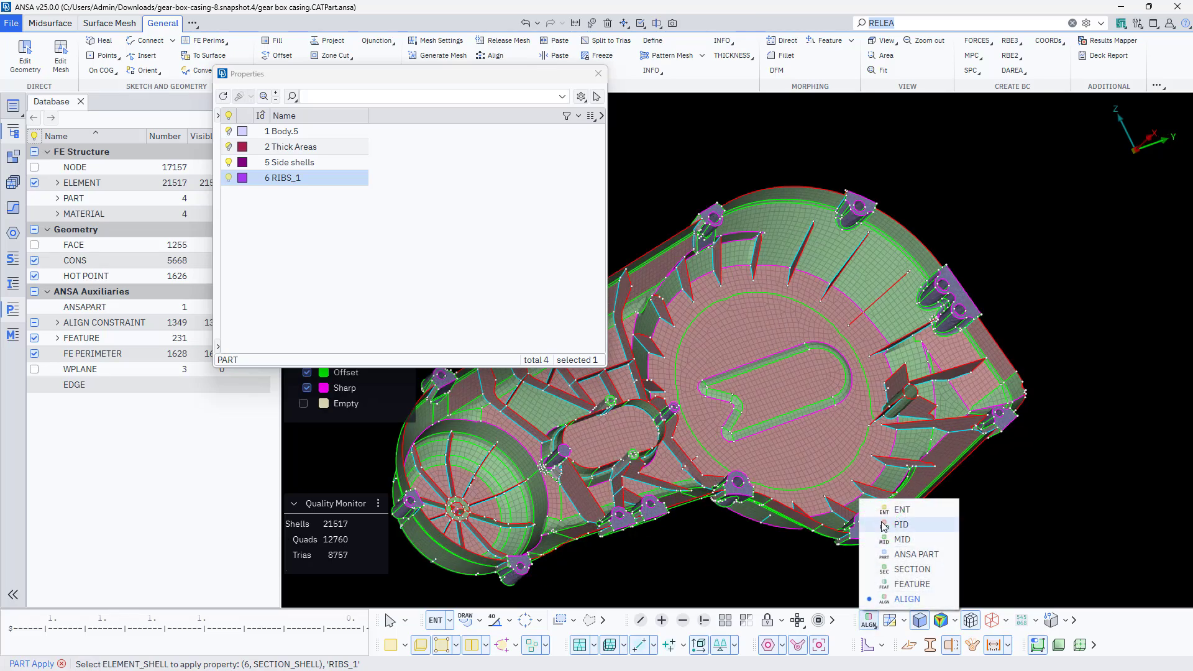
{"action": "left_click", "coordinate": [886, 526]}
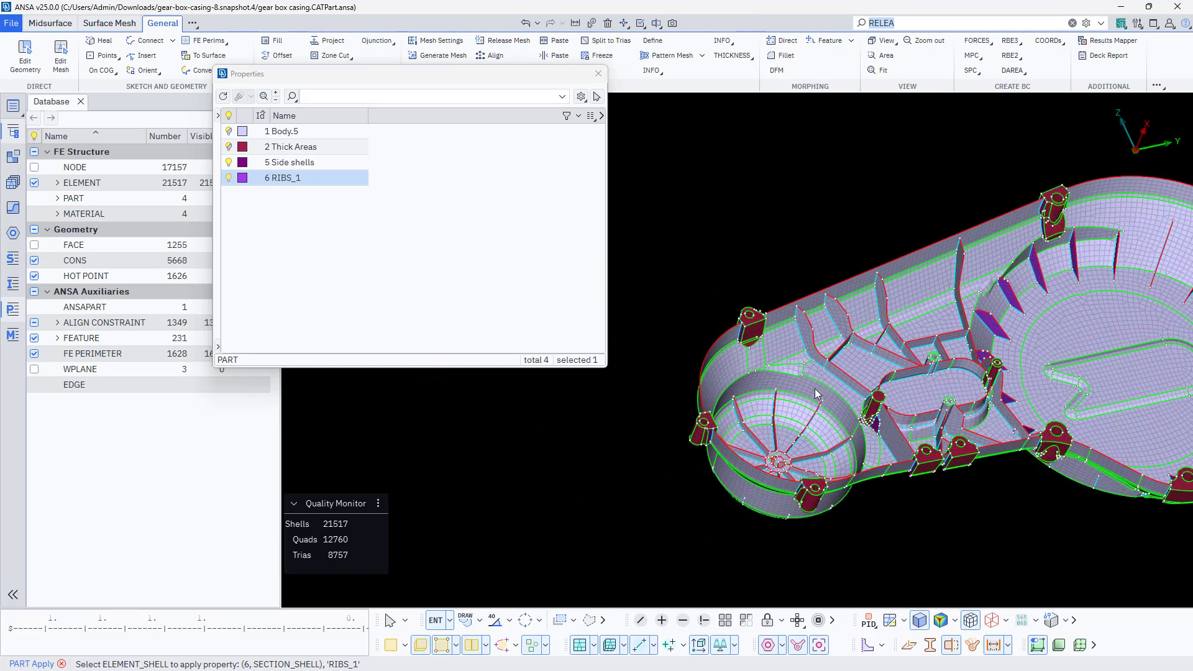
{"action": "left_click", "coordinate": [391, 645]}
- Measure the thickness of the bent rib on the straight side wall nearest the small round bowl, between its two top edges
{"action": "scroll", "coordinate": [835, 319], "scroll_direction": "up", "scroll_amount": 6}
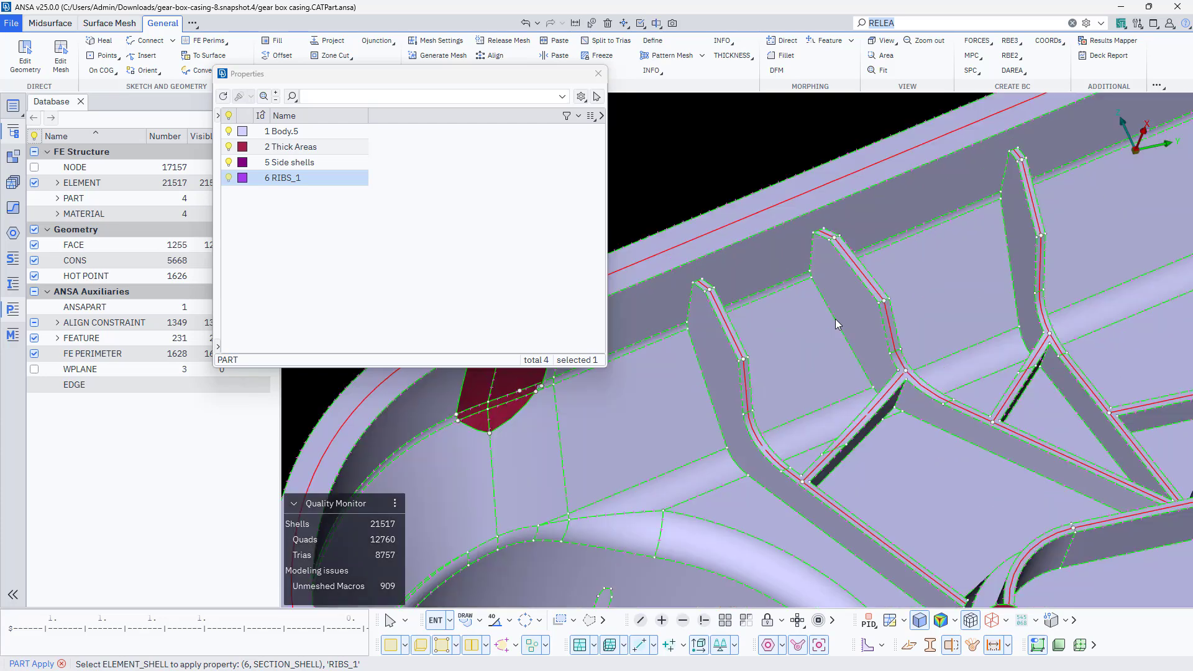
{"action": "left_click", "coordinate": [576, 23]}
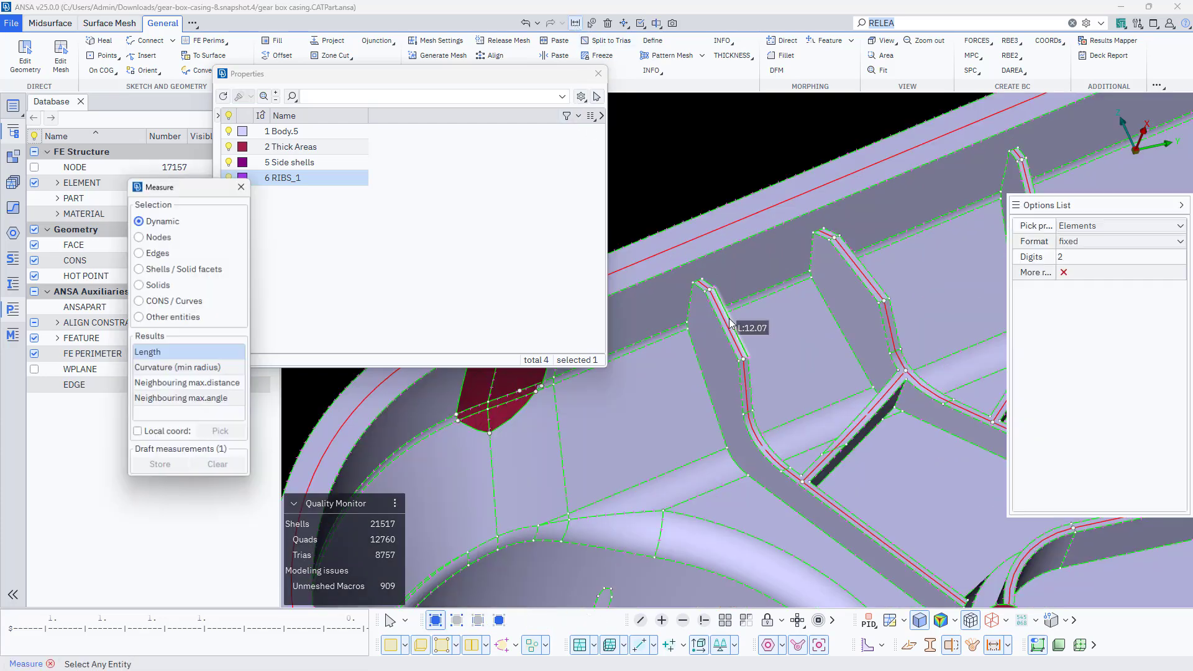
{"action": "scroll", "coordinate": [741, 382], "scroll_direction": "up", "scroll_amount": 4}
{"action": "left_click", "coordinate": [741, 386]}
{"action": "left_click", "coordinate": [756, 384]}
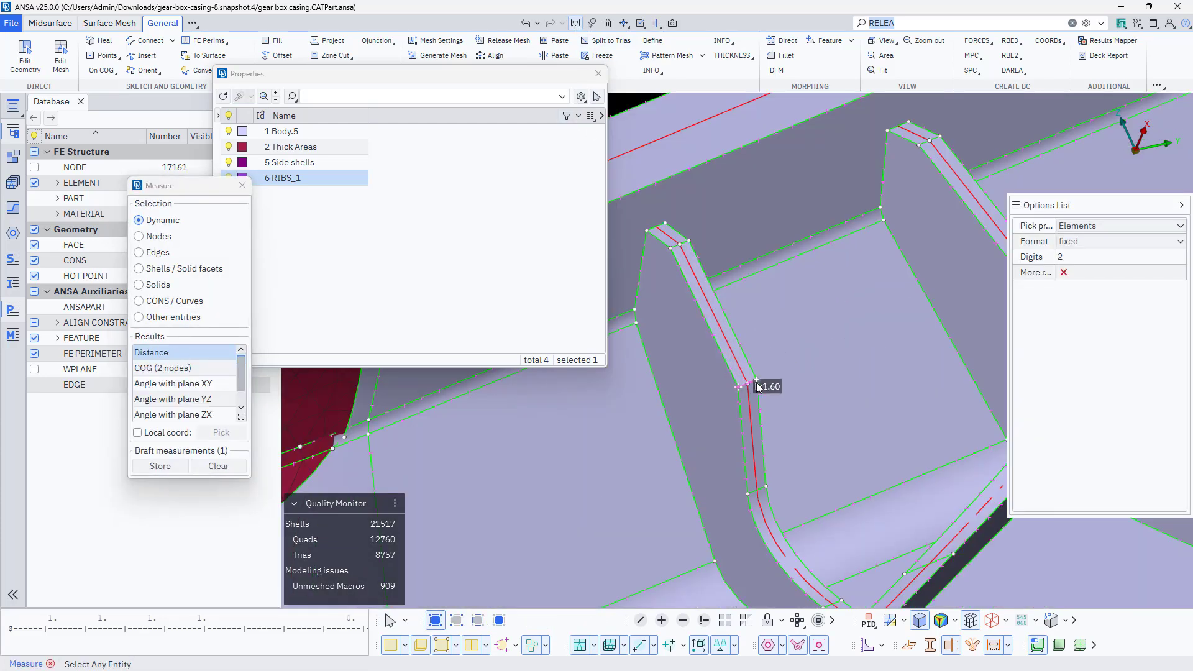
{"action": "left_click", "coordinate": [792, 361]}
- Measure the thickness of a radial rib inside the casing's small round bowl, then end the measurement
{"action": "scroll", "coordinate": [792, 361], "scroll_direction": "down", "scroll_amount": 3}
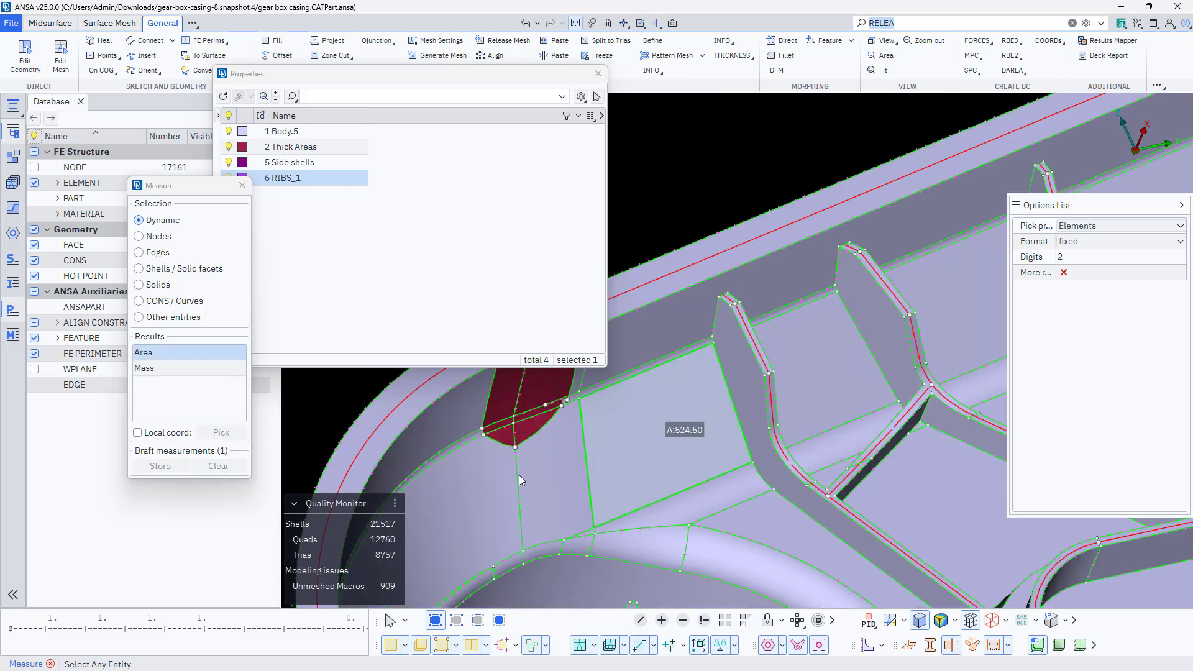
{"action": "scroll", "coordinate": [715, 355], "scroll_direction": "down", "scroll_amount": 2}
{"action": "left_click", "coordinate": [620, 521]}
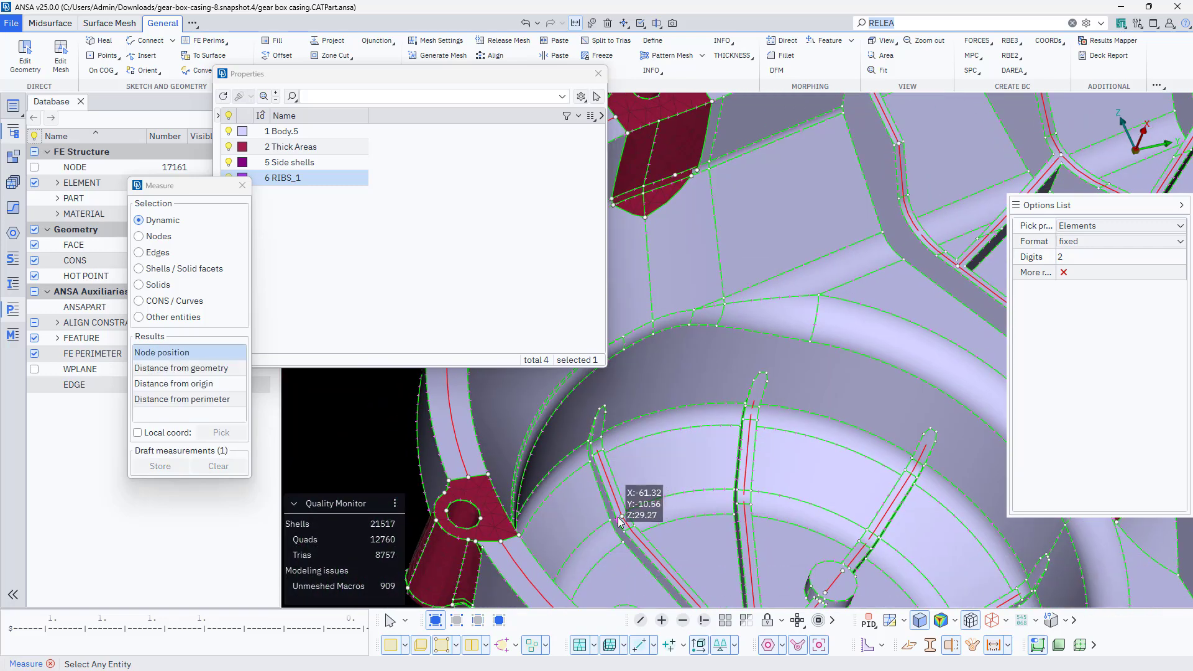
{"action": "scroll", "coordinate": [617, 524], "scroll_direction": "up", "scroll_amount": 3}
{"action": "left_click", "coordinate": [637, 510]}
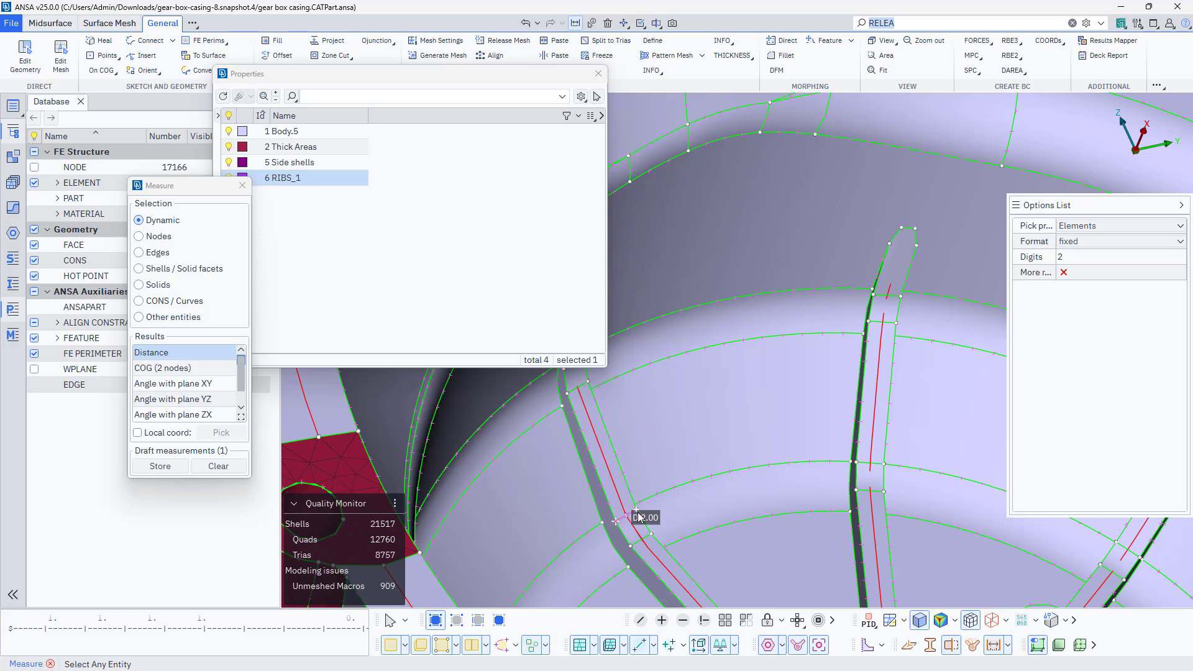
{"action": "scroll", "coordinate": [639, 517], "scroll_direction": "down", "scroll_amount": 3}
{"action": "left_click", "coordinate": [723, 455]}
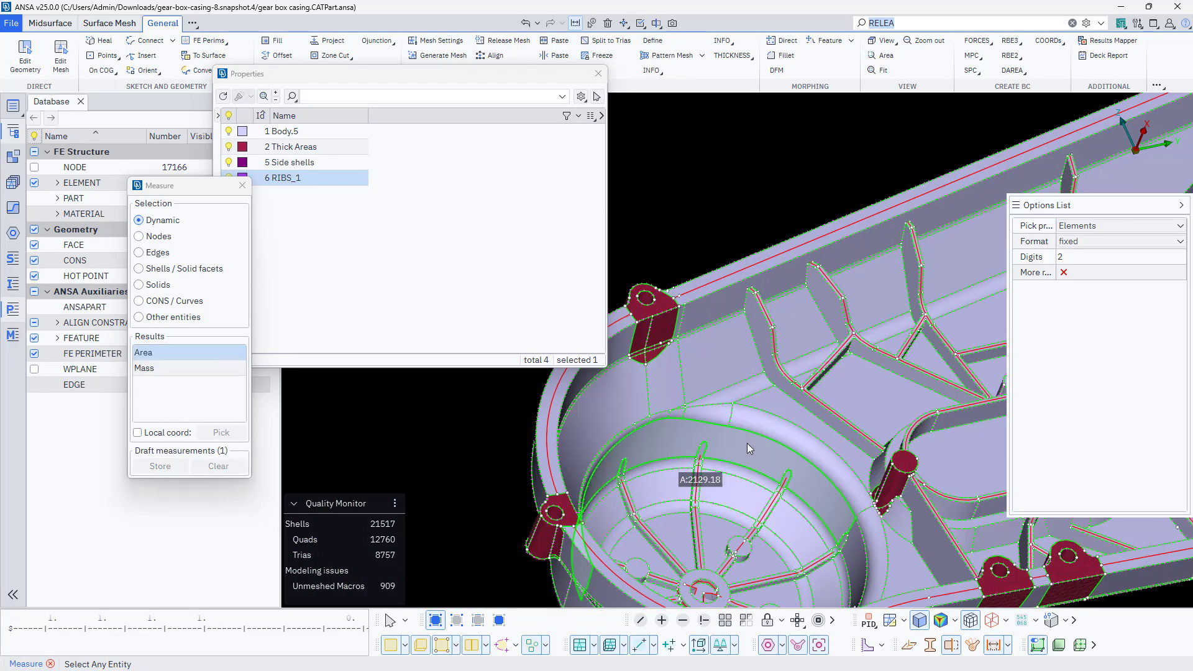
{"action": "middle_click", "coordinate": [713, 447]}
{"action": "scroll", "coordinate": [712, 447], "scroll_direction": "down", "scroll_amount": 3}
{"action": "scroll", "coordinate": [814, 441], "scroll_direction": "up", "scroll_amount": 3}
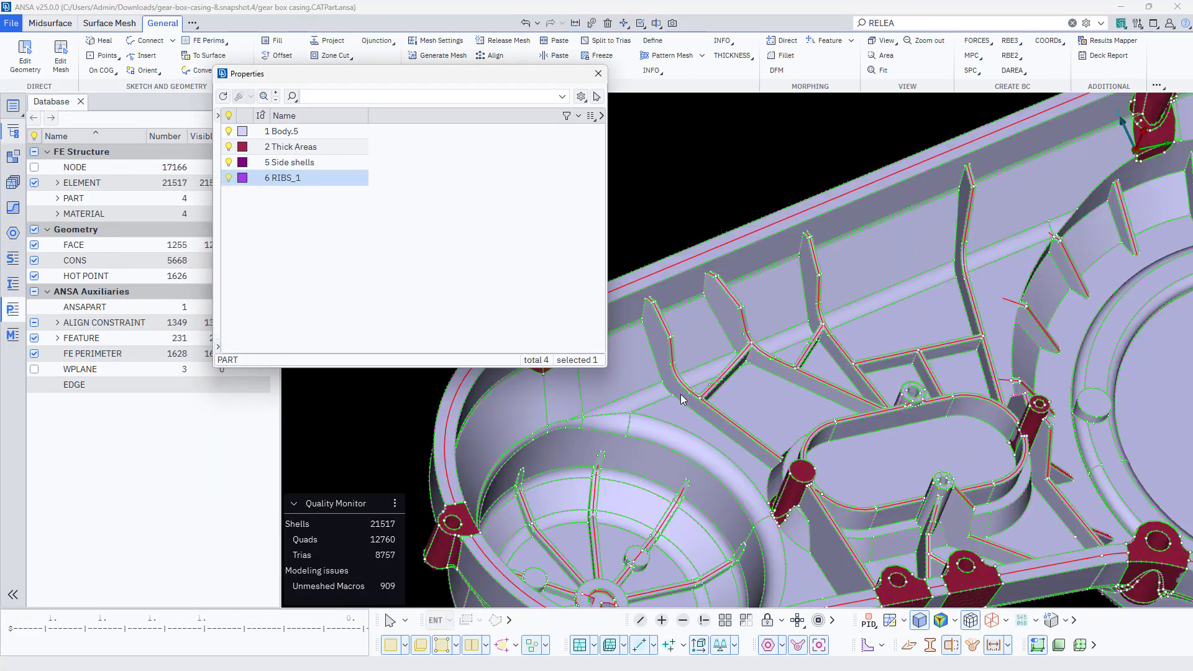
- Copy the RIBS_1 property as a new shell property named RIBS_2 with thickness T1 set to 1.6
{"action": "left_click", "coordinate": [324, 257]}
{"action": "right_click", "coordinate": [299, 184]}
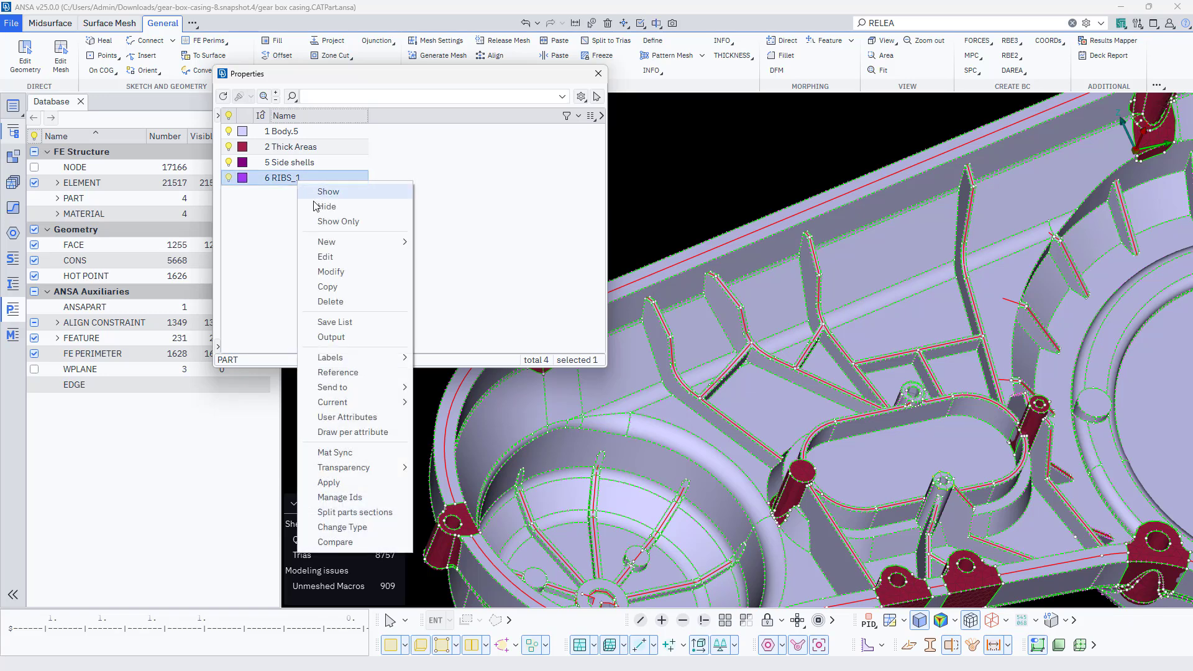
{"action": "left_click", "coordinate": [328, 286]}
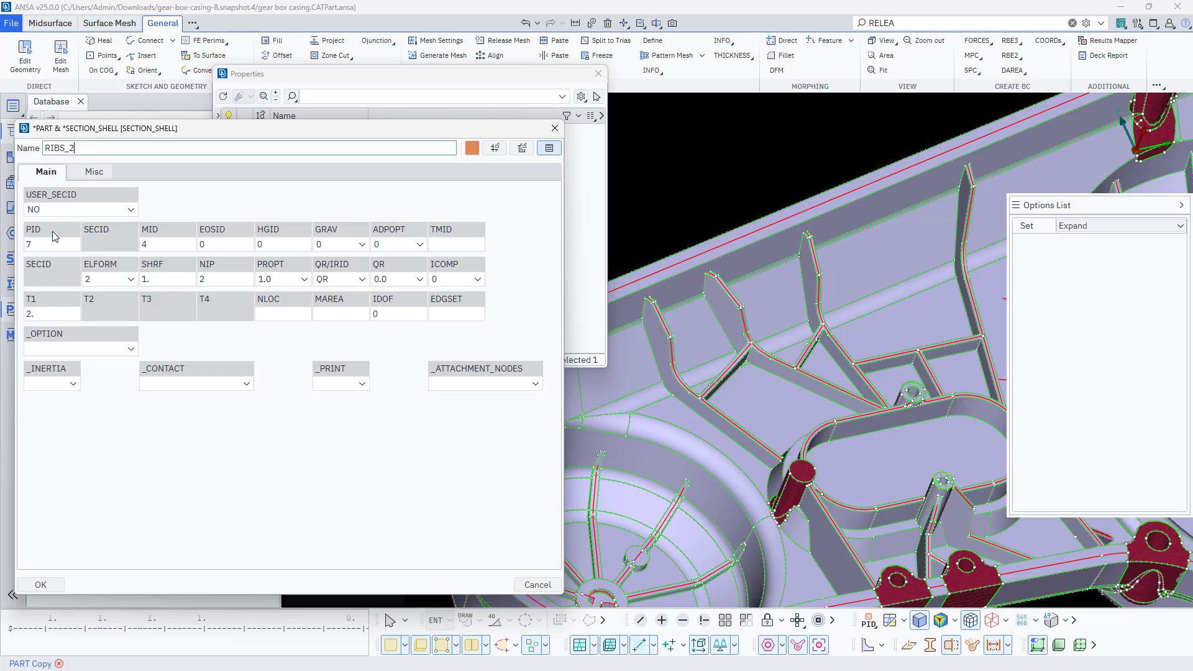
{"action": "left_click", "coordinate": [48, 314]}
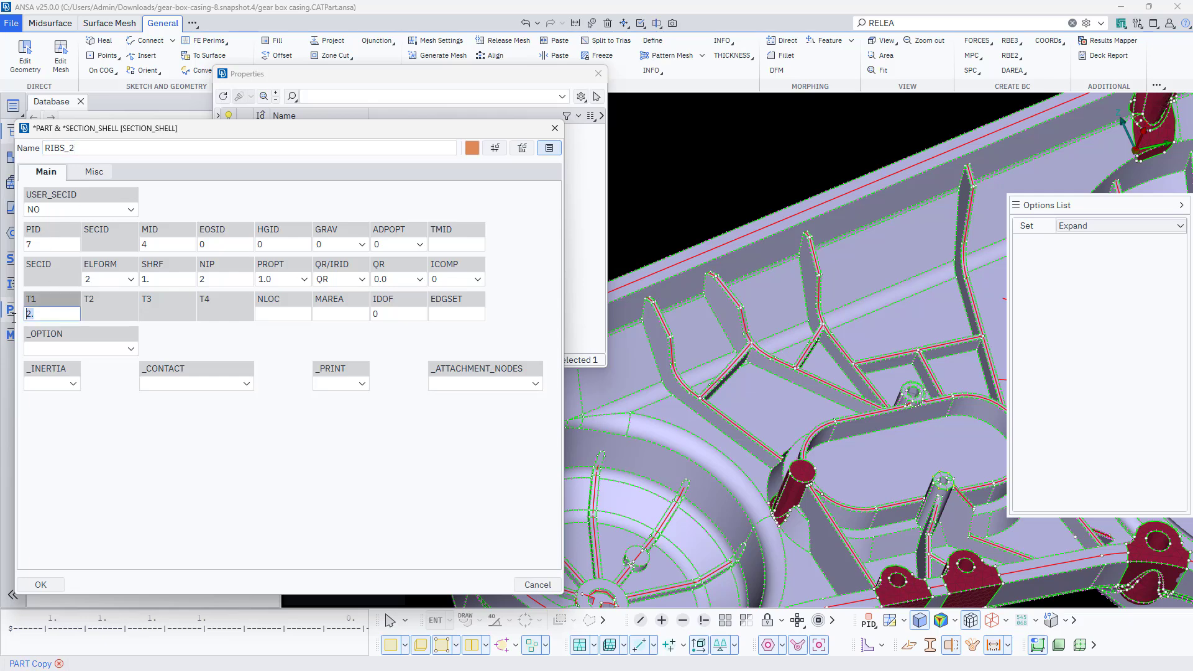
{"action": "type", "text": "1.6"}
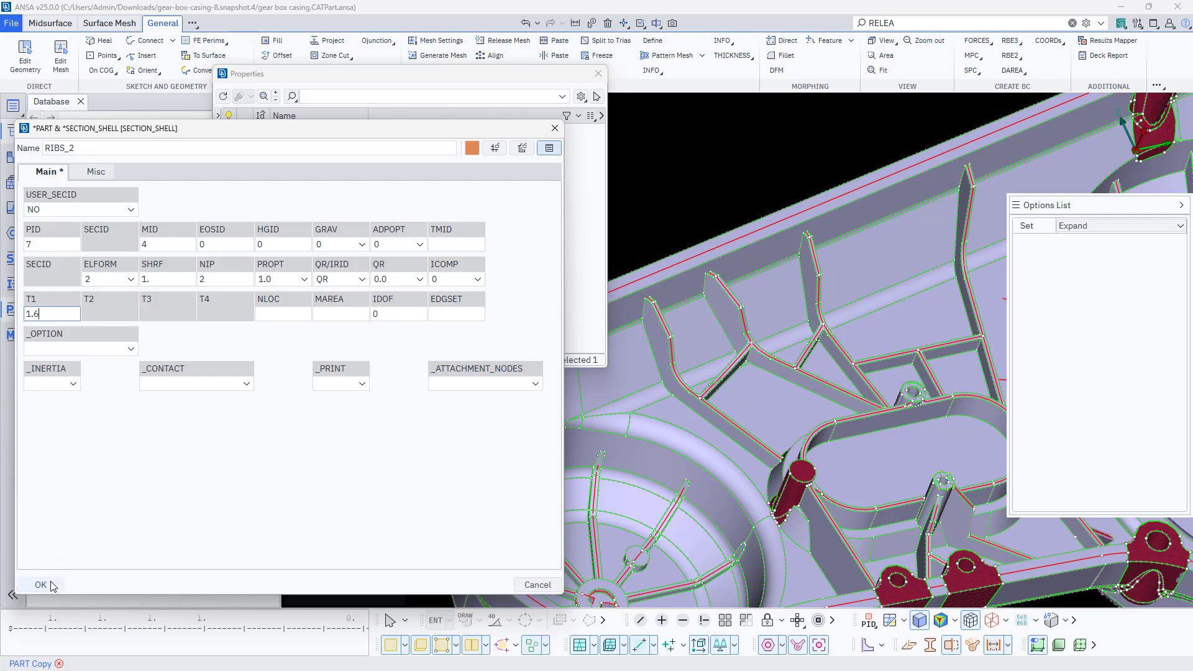
{"action": "left_click", "coordinate": [52, 586]}
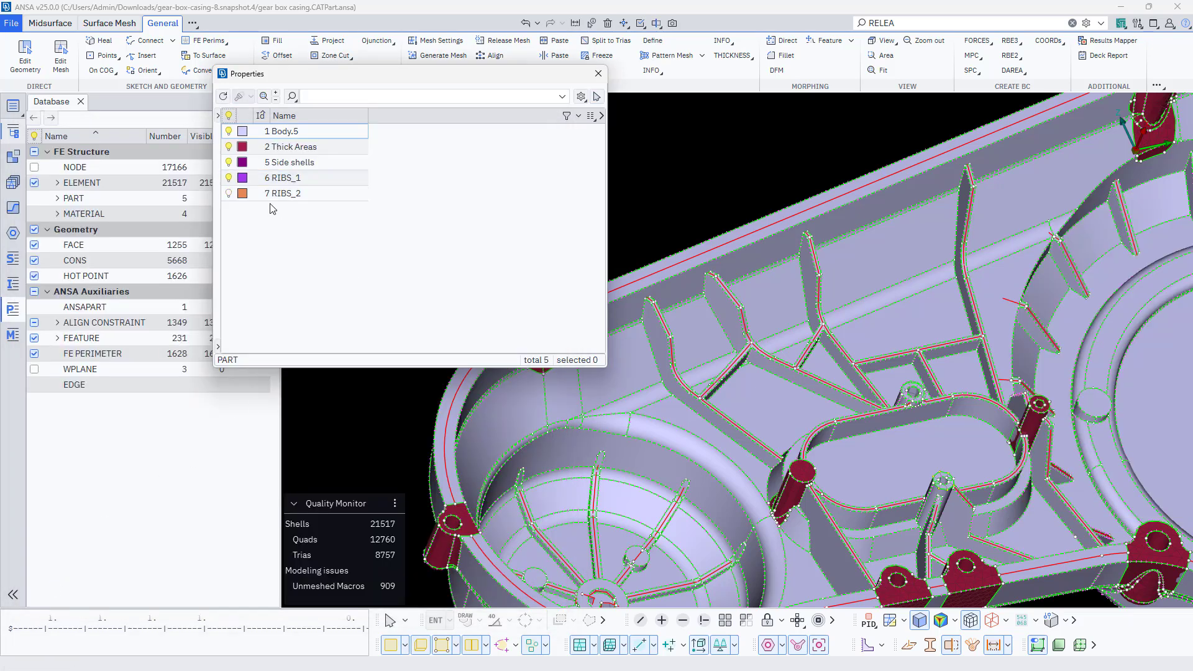
- Start applying the RIBS_2 property, selecting by feature angle the branching ribs and cross ribs between the side wall and the oval pocket
{"action": "left_click", "coordinate": [287, 195]}
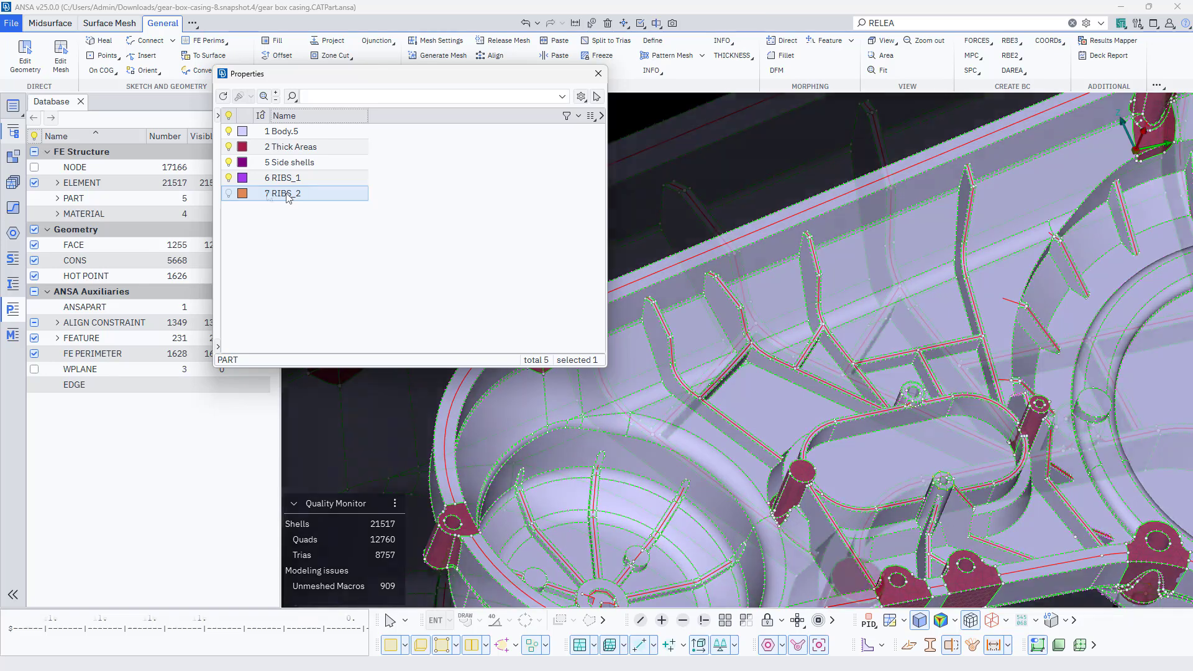
{"action": "right_click", "coordinate": [288, 195]}
{"action": "left_click", "coordinate": [311, 491]}
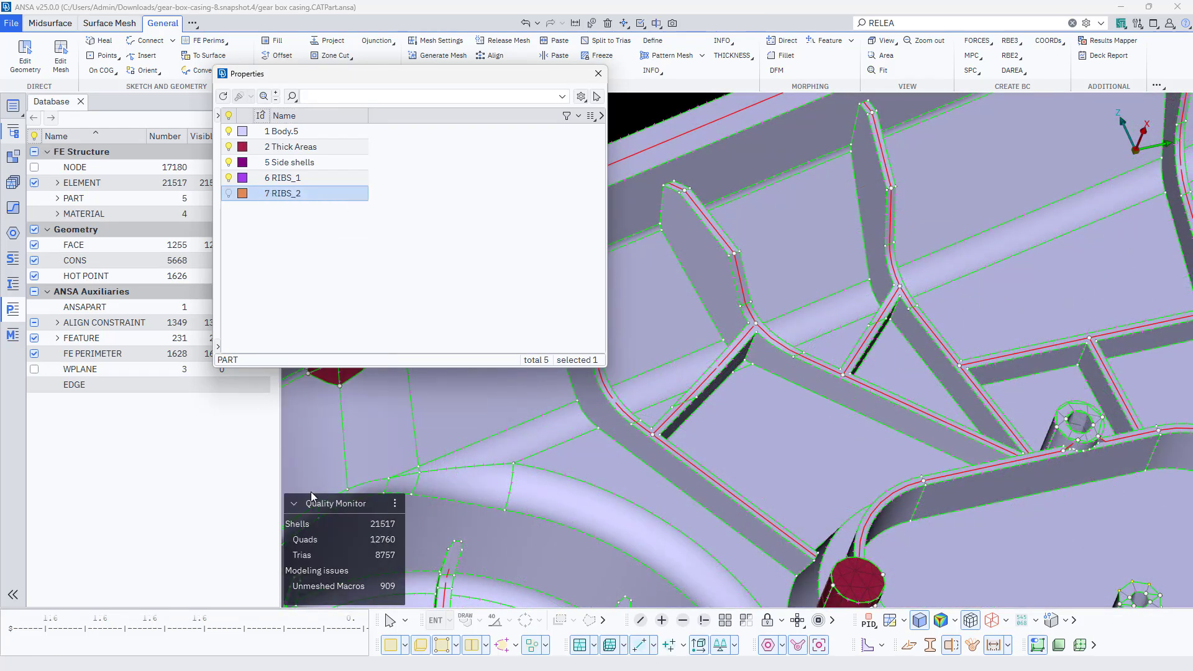
{"action": "left_click", "coordinate": [391, 649]}
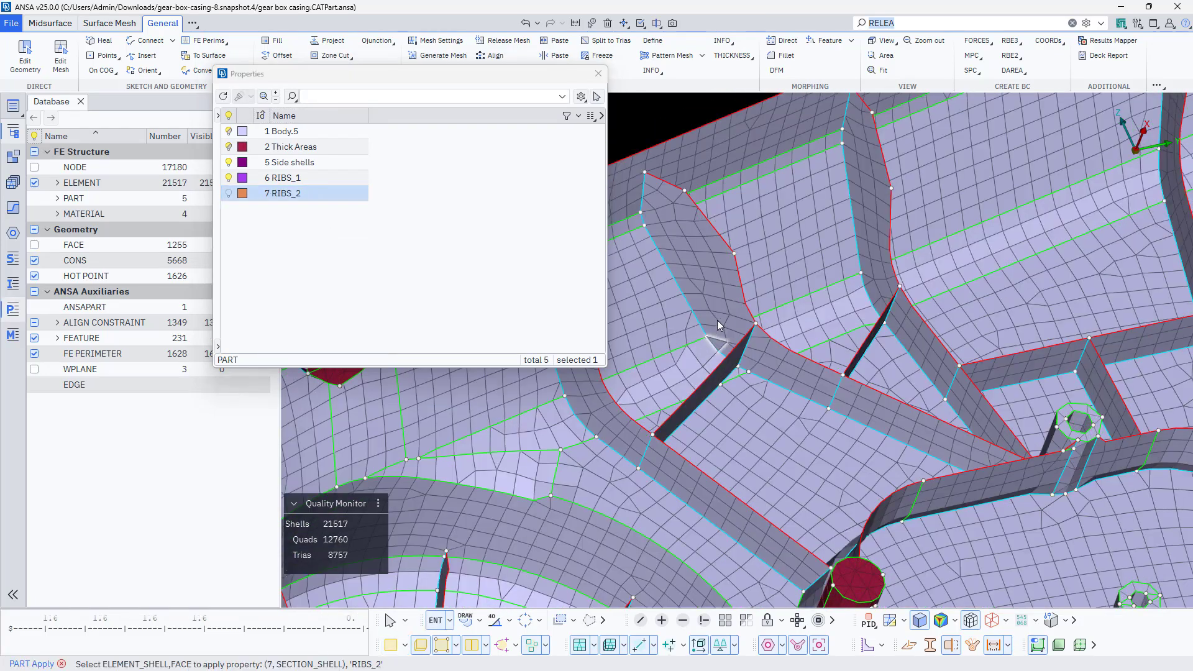
{"action": "left_click", "coordinate": [494, 620]}
{"action": "left_click", "coordinate": [695, 486]}
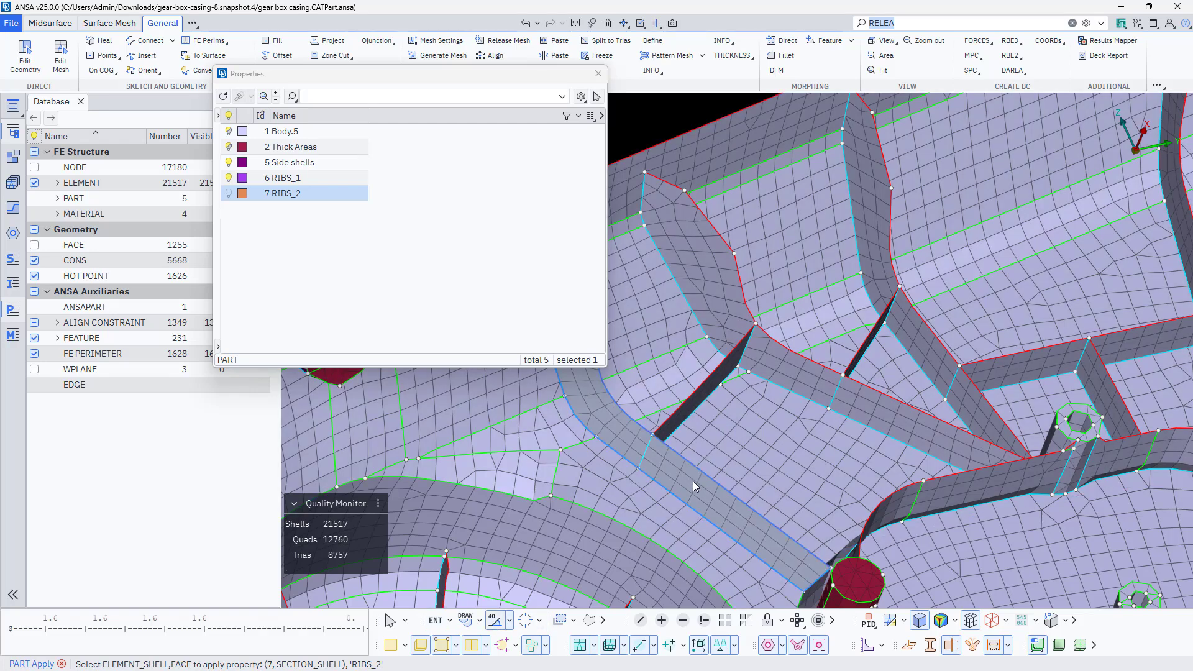
{"action": "left_click", "coordinate": [695, 486]}
{"action": "left_click", "coordinate": [696, 405]}
{"action": "left_click", "coordinate": [770, 369]}
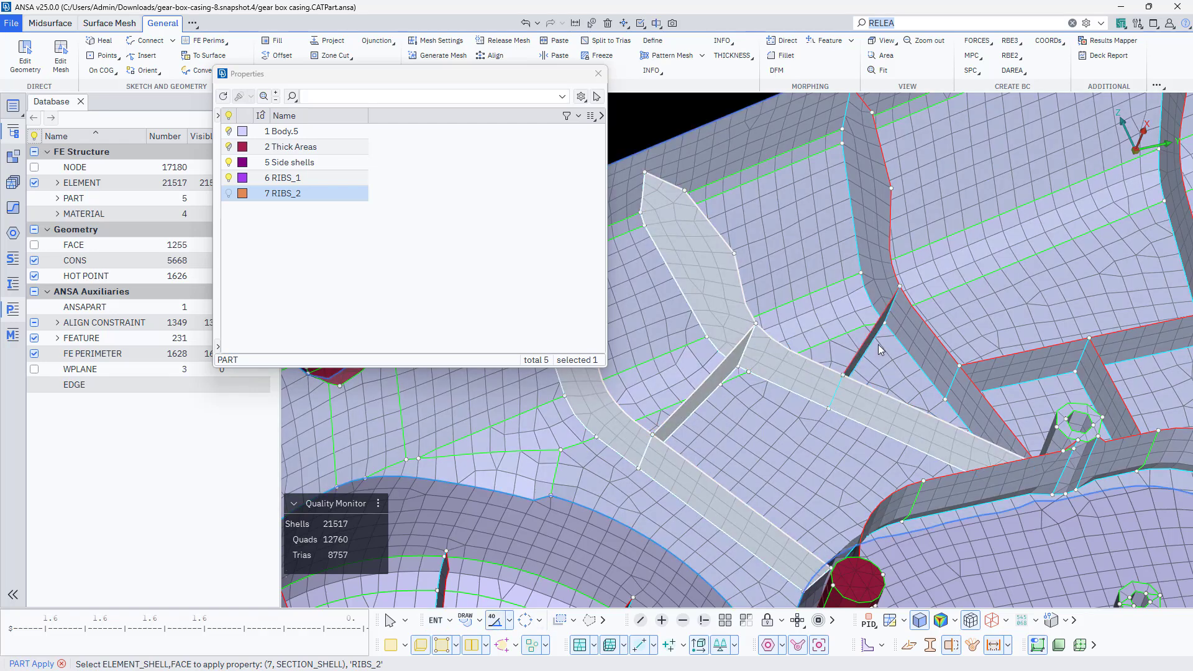
{"action": "left_click", "coordinate": [895, 336]}
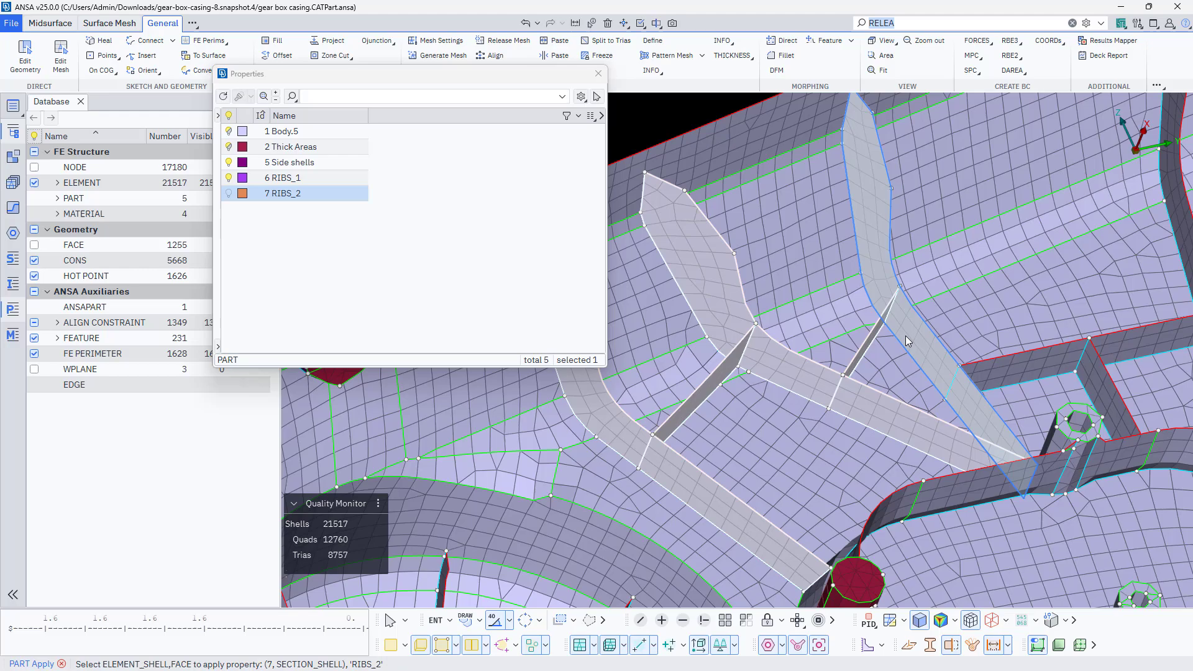
- Add the remaining ribs and walls around the oval pocket to the selection and apply RIBS_2 to them
{"action": "left_click", "coordinate": [999, 371]}
{"action": "scroll", "coordinate": [999, 371], "scroll_direction": "down", "scroll_amount": 5}
{"action": "left_click_drag", "start_coordinate": [999, 371], "coordinate": [986, 461], "text": "ctrl"}
{"action": "scroll", "coordinate": [932, 435], "scroll_direction": "up", "scroll_amount": 3}
{"action": "left_click", "coordinate": [827, 402]}
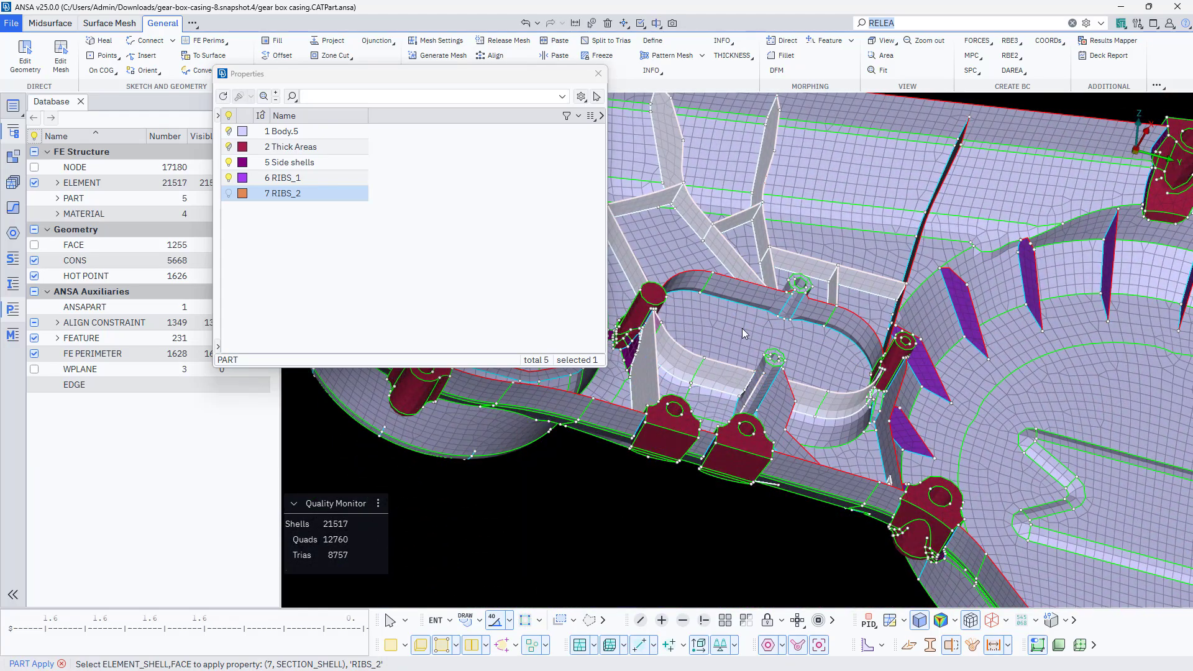
{"action": "left_click_drag", "start_coordinate": [799, 337], "coordinate": [851, 300], "text": "ctrl"}
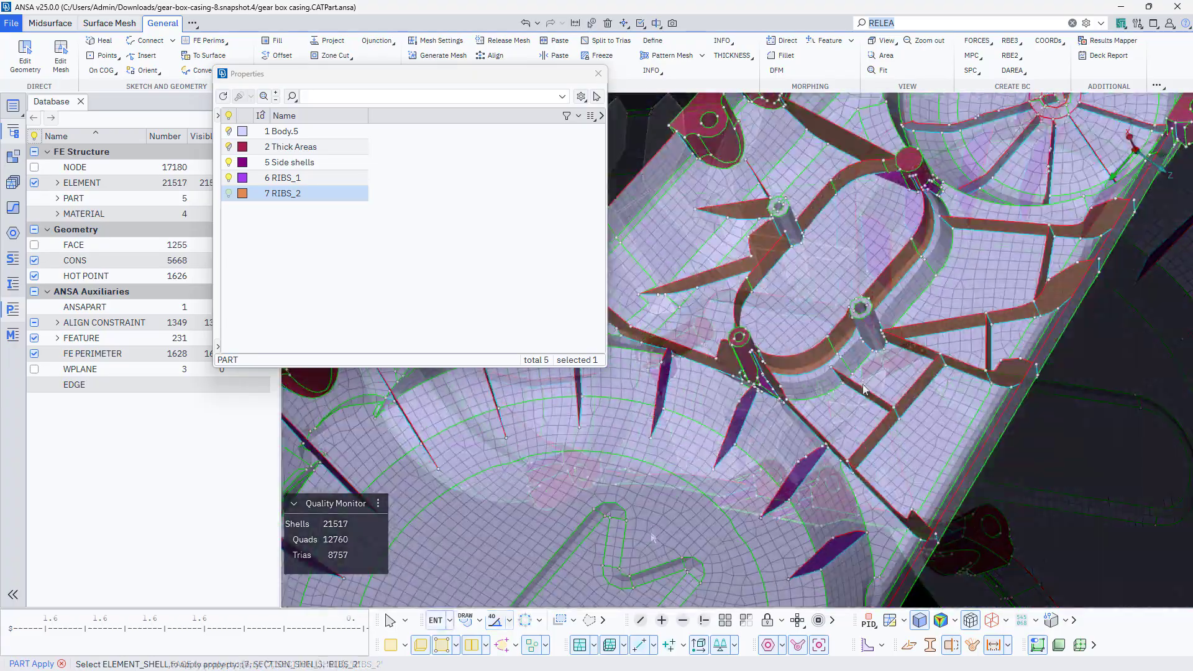
- Show the original geometry faces and measure a radial rib inside the small round bowl, then end the measurement
{"action": "left_click_drag", "start_coordinate": [865, 390], "coordinate": [362, 640], "text": "ctrl"}
{"action": "left_click", "coordinate": [391, 645]}
{"action": "scroll", "coordinate": [740, 416], "scroll_direction": "up", "scroll_amount": 4}
{"action": "left_click", "coordinate": [576, 23]}
{"action": "scroll", "coordinate": [740, 348], "scroll_direction": "up", "scroll_amount": 8}
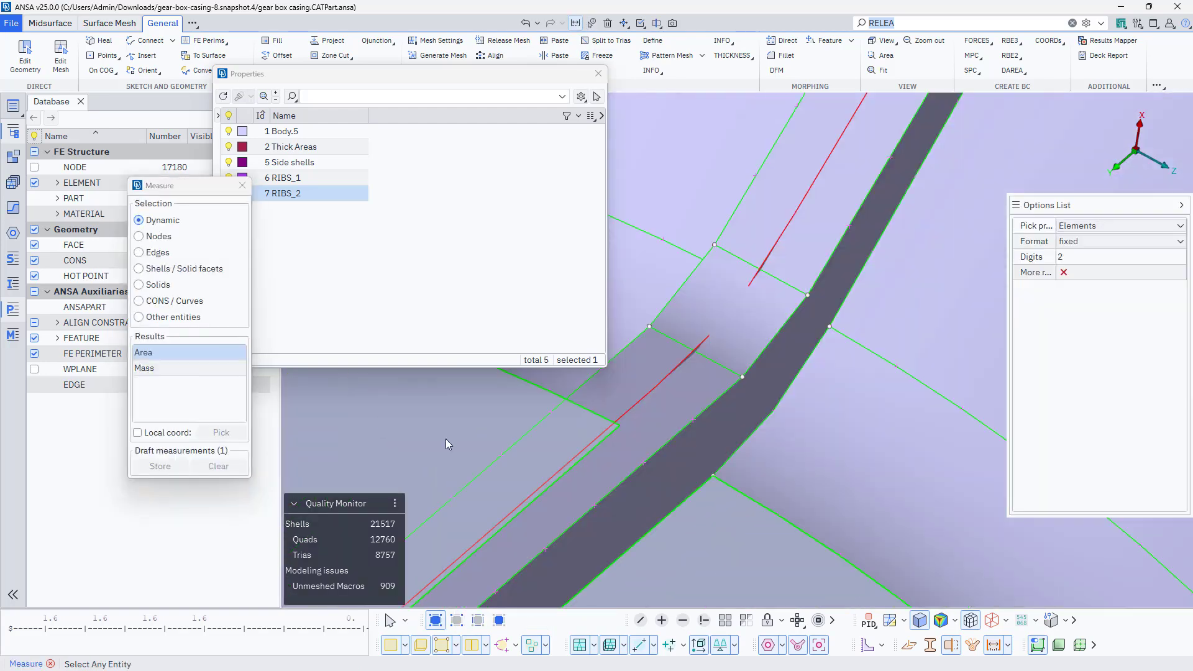
{"action": "key", "text": "Escape"}
- Copy the RIBS_2 property as a new shell property named RIBS_3 with thickness T1 set to 0.5
{"action": "right_click", "coordinate": [299, 225]}
{"action": "right_click", "coordinate": [283, 195]}
{"action": "left_click", "coordinate": [320, 300]}
{"action": "left_click", "coordinate": [79, 148]}
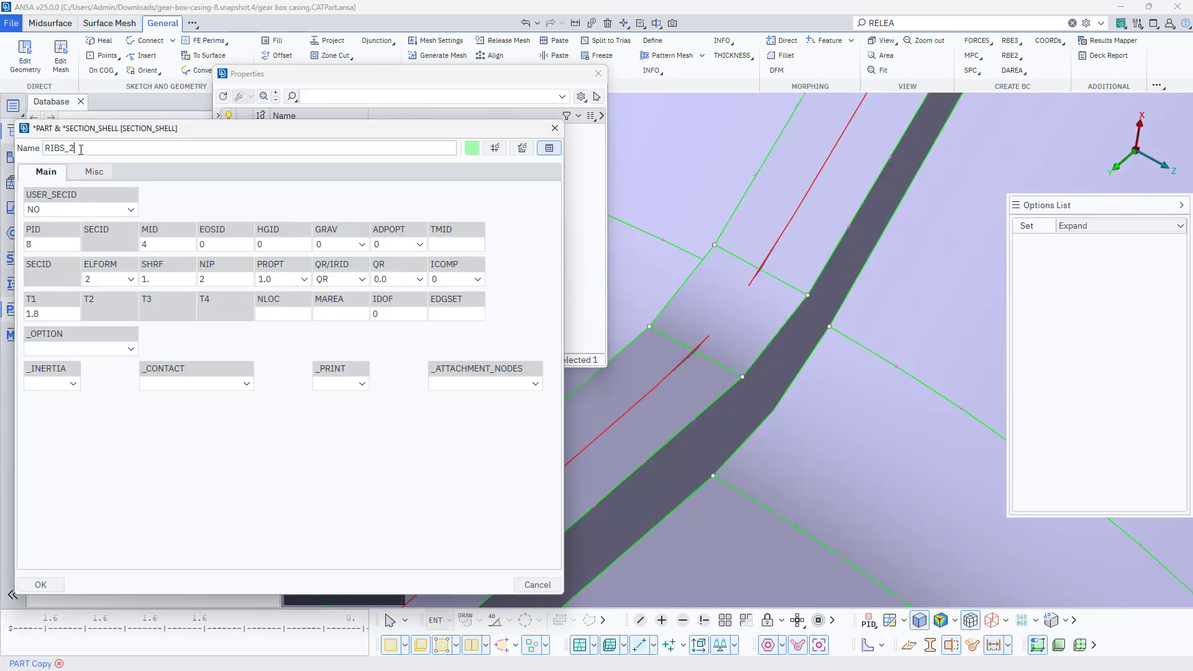
{"action": "key", "text": "BackSpace"}
{"action": "type", "text": "3"}
{"action": "double_click", "coordinate": [38, 314]}
{"action": "type", "text": "0.5"}
{"action": "left_click", "coordinate": [41, 584]}
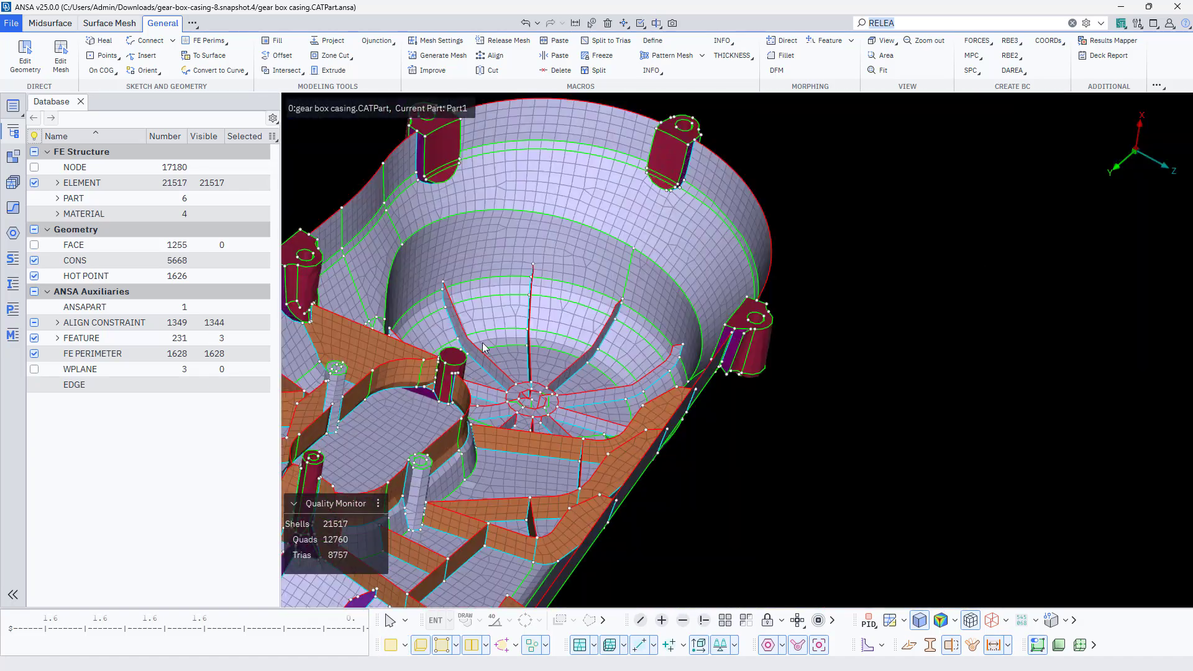
- Apply the RIBS_3 property to the radial ribs inside the small round bowl, selecting their shells by feature angle
{"action": "left_click", "coordinate": [13, 309]}
{"action": "right_click", "coordinate": [271, 210]}
{"action": "left_click", "coordinate": [298, 345]}
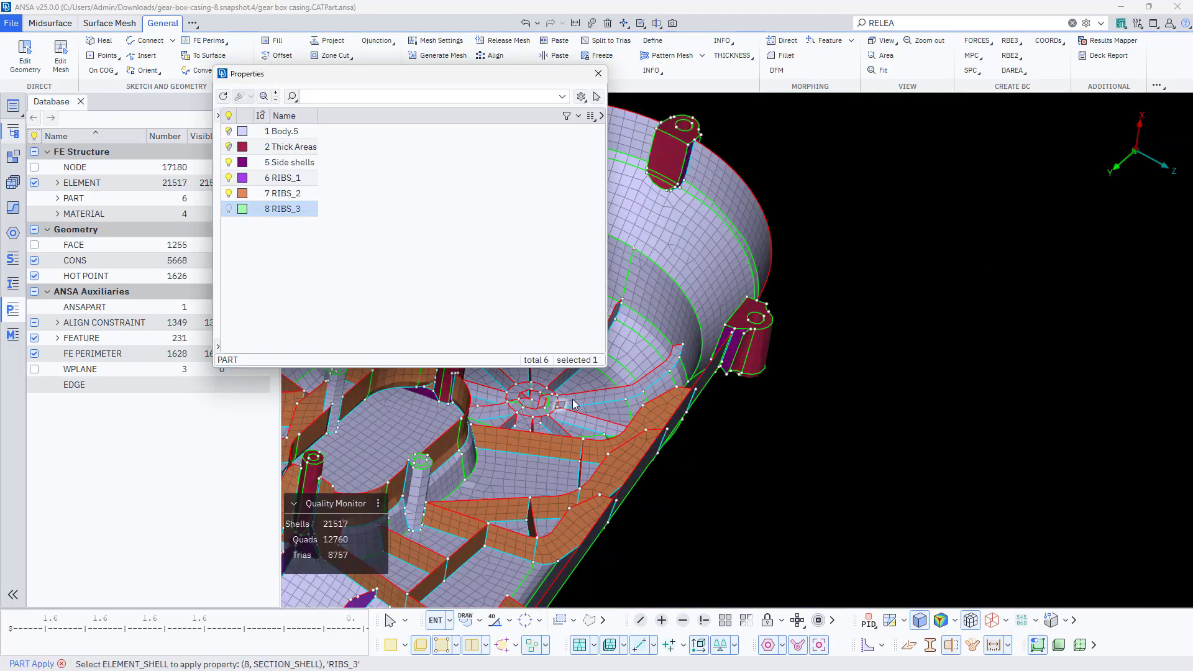
{"action": "left_click", "coordinate": [495, 620]}
{"action": "left_click", "coordinate": [640, 386]}
{"action": "left_click", "coordinate": [575, 375]}
{"action": "scroll", "coordinate": [534, 398], "scroll_direction": "up", "scroll_amount": 4}
{"action": "left_click", "coordinate": [569, 429]}
{"action": "scroll", "coordinate": [511, 460], "scroll_direction": "down", "scroll_amount": 5}
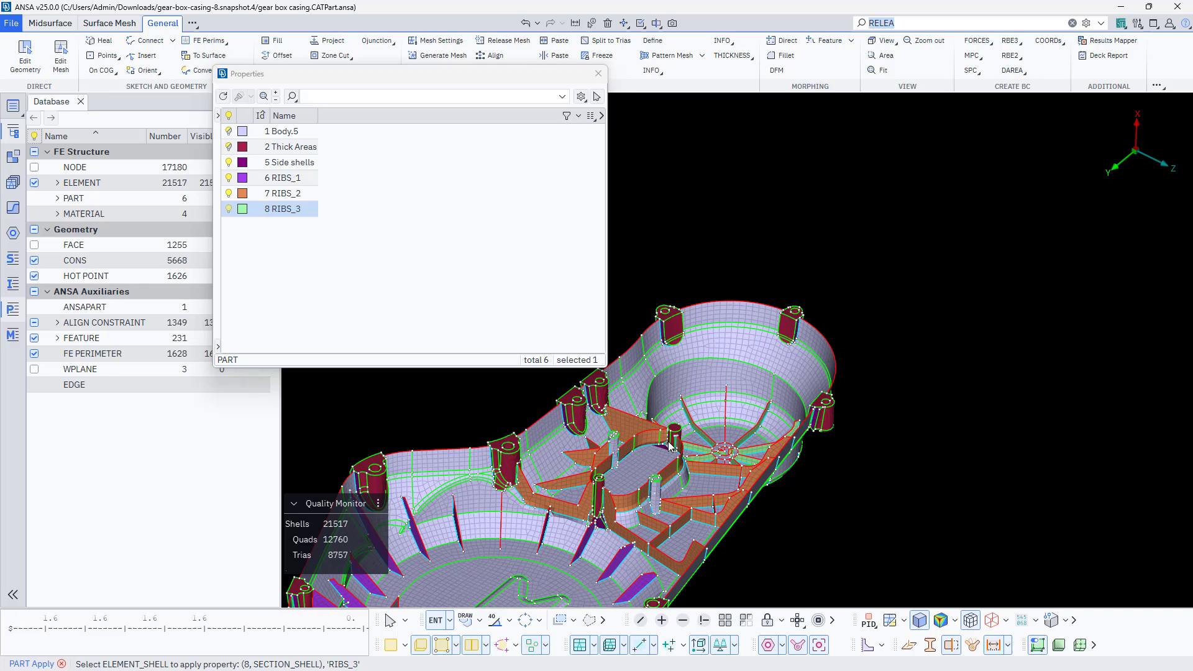
- Look over the rib property assignments across the casing, select the Body.5 property and show the original geometry faces again
{"action": "middle_click_drag", "start_coordinate": [668, 442], "coordinate": [746, 361], "text": "ctrl"}
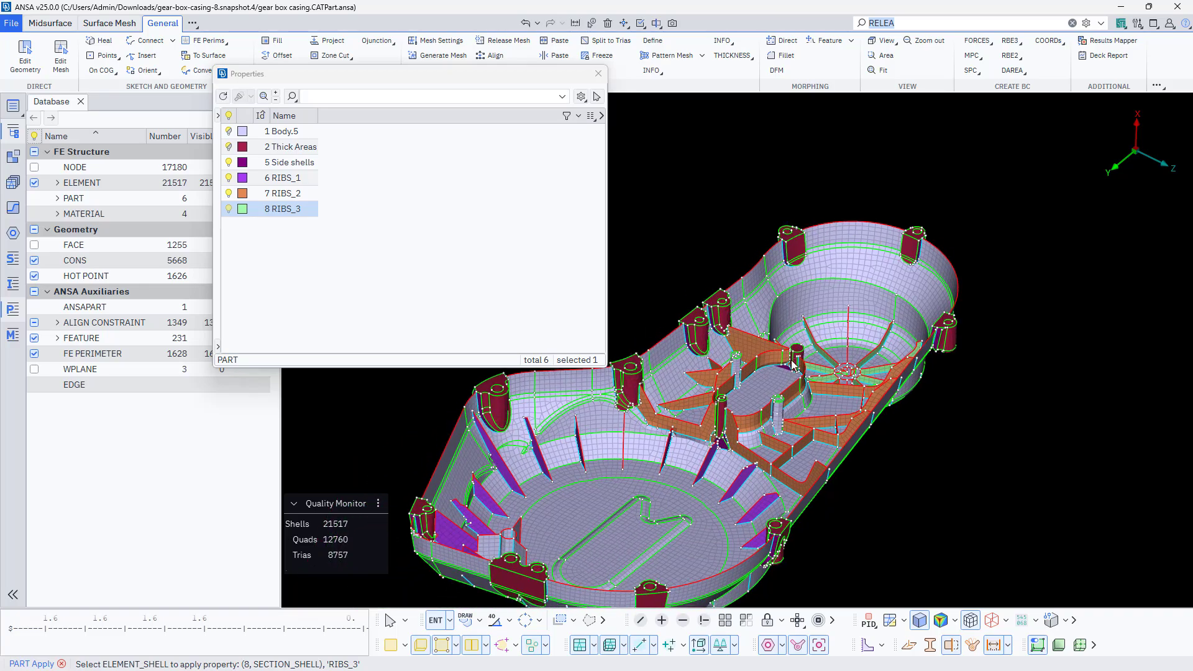
{"action": "scroll", "coordinate": [613, 461], "scroll_direction": "up", "scroll_amount": 5}
{"action": "middle_click_drag", "start_coordinate": [605, 486], "coordinate": [830, 429], "text": "ctrl"}
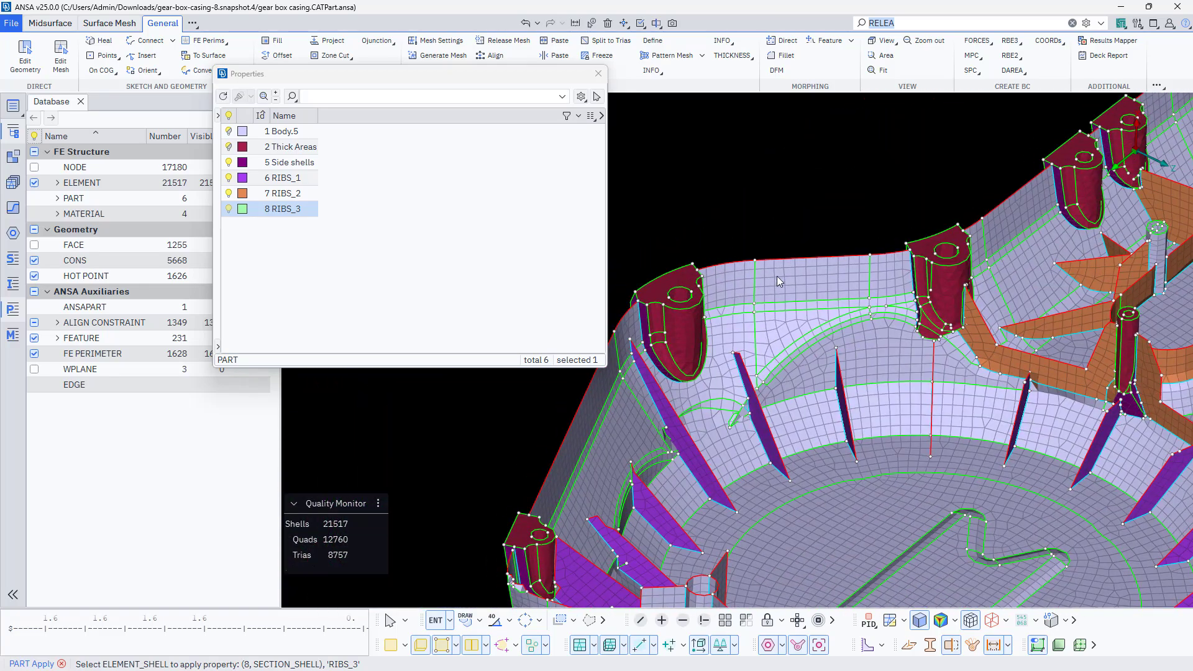
{"action": "scroll", "coordinate": [777, 311], "scroll_direction": "down", "scroll_amount": 5}
{"action": "left_click_drag", "start_coordinate": [719, 310], "coordinate": [734, 389], "text": "ctrl"}
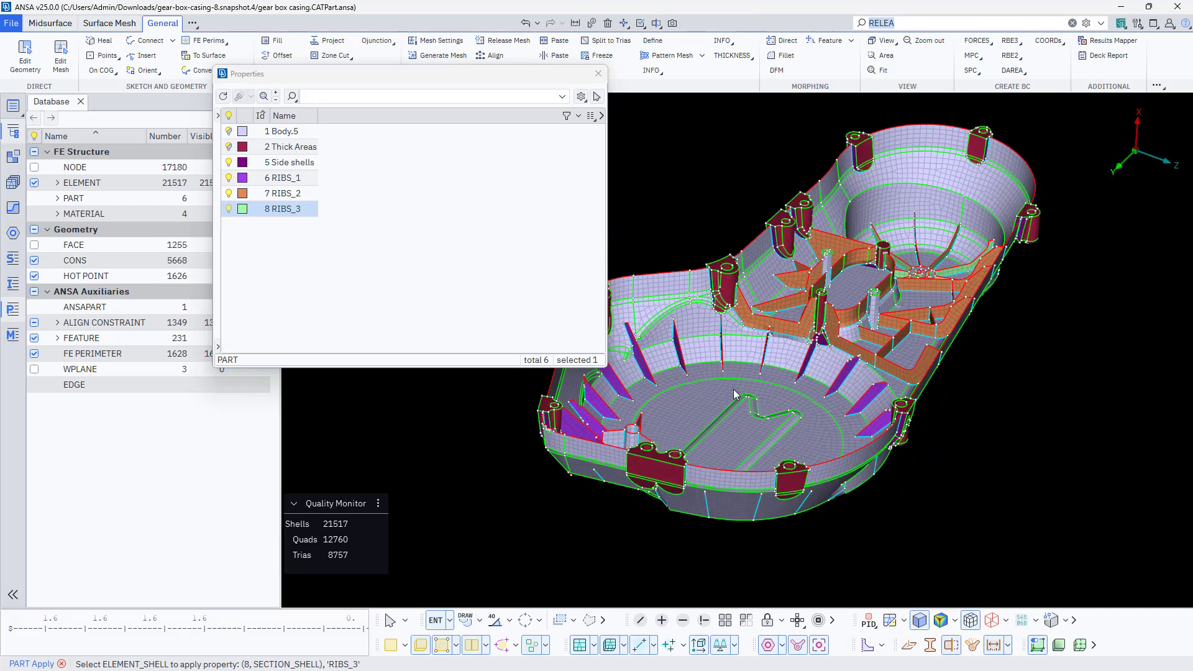
{"action": "left_click", "coordinate": [277, 133]}
{"action": "left_click", "coordinate": [391, 646]}
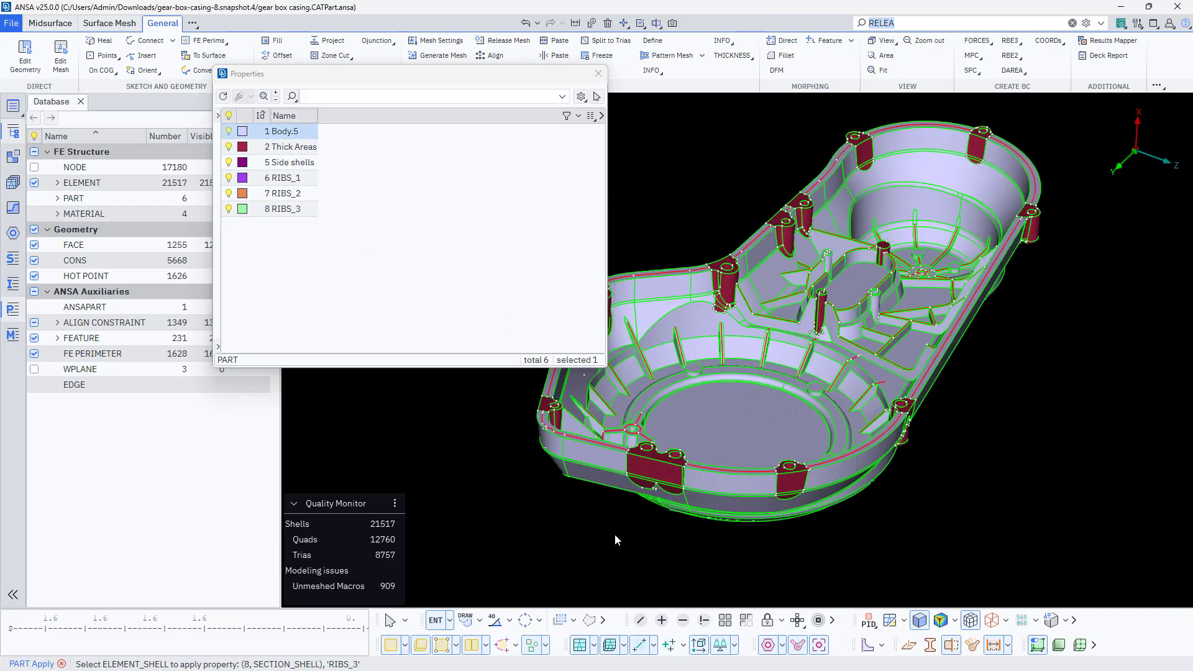
- Measure the outer wall's thickness across the casing rim between two flange bosses, then end the measurement
{"action": "scroll", "coordinate": [703, 472], "scroll_direction": "up", "scroll_amount": 3}
{"action": "mouse_move", "coordinate": [733, 469]}
{"action": "left_mouse_down", "text": "ctrl"}
{"action": "mouse_move", "coordinate": [731, 496]}
{"action": "mouse_move", "coordinate": [786, 423]}
{"action": "mouse_move", "coordinate": [853, 258]}
{"action": "left_mouse_up", "text": "ctrl"}
{"action": "scroll", "coordinate": [802, 326], "scroll_direction": "down", "scroll_amount": 3}
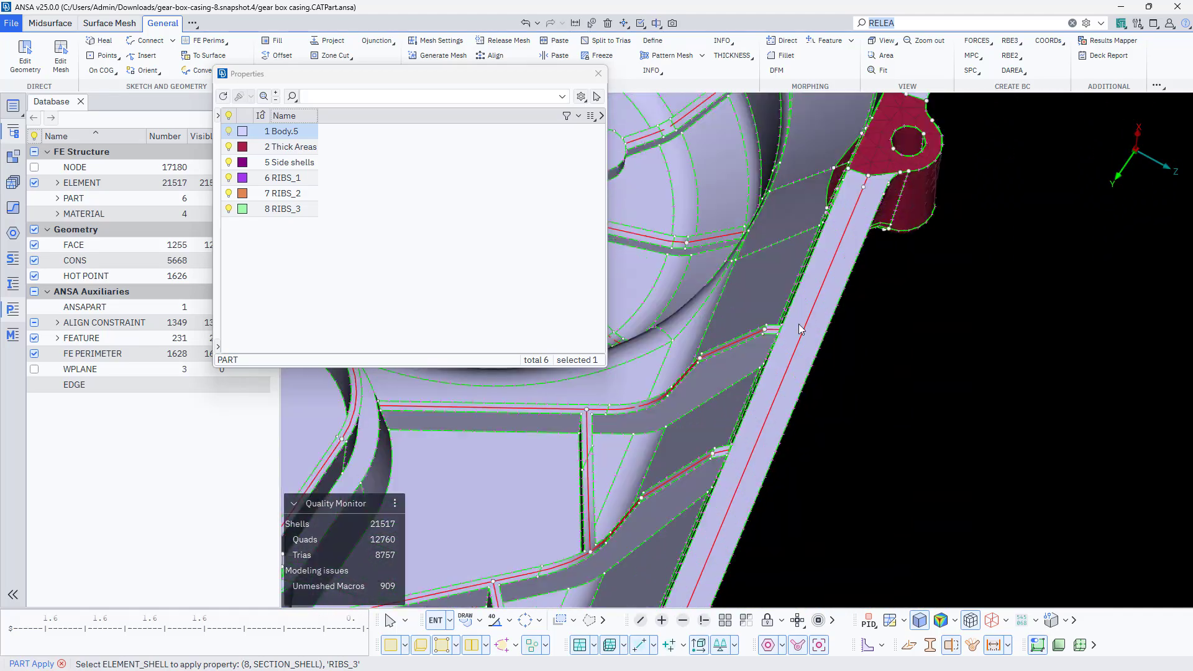
{"action": "middle_click_drag", "start_coordinate": [417, 403], "coordinate": [576, 390], "text": "ctrl"}
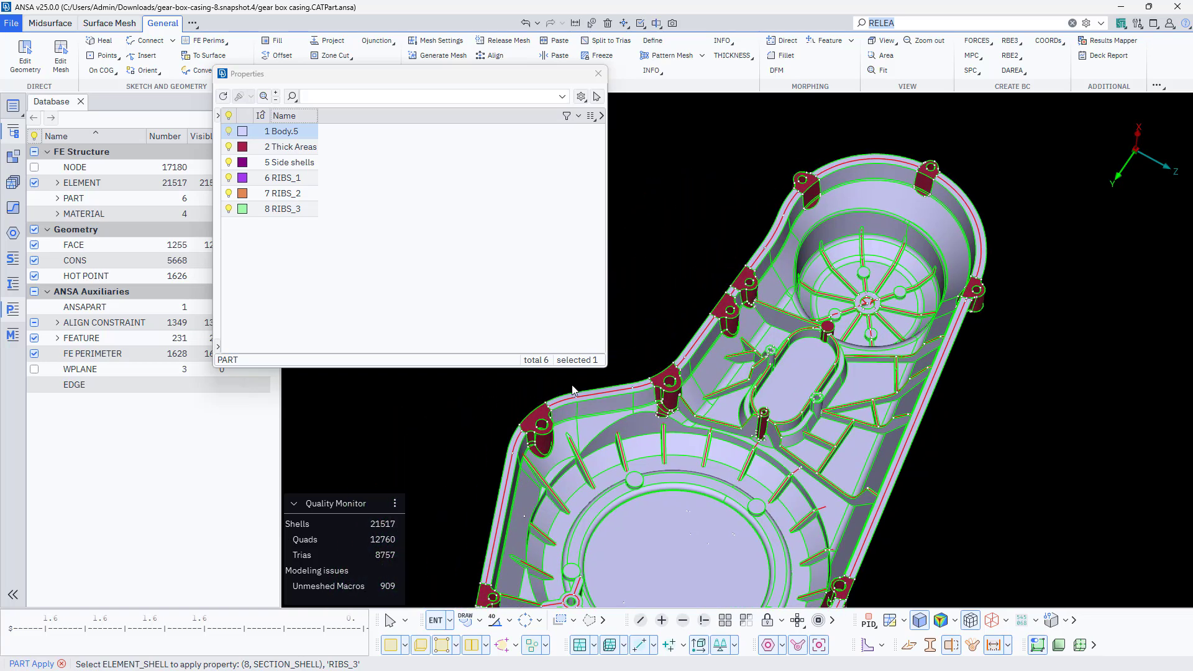
{"action": "scroll", "coordinate": [576, 391], "scroll_direction": "up", "scroll_amount": 6}
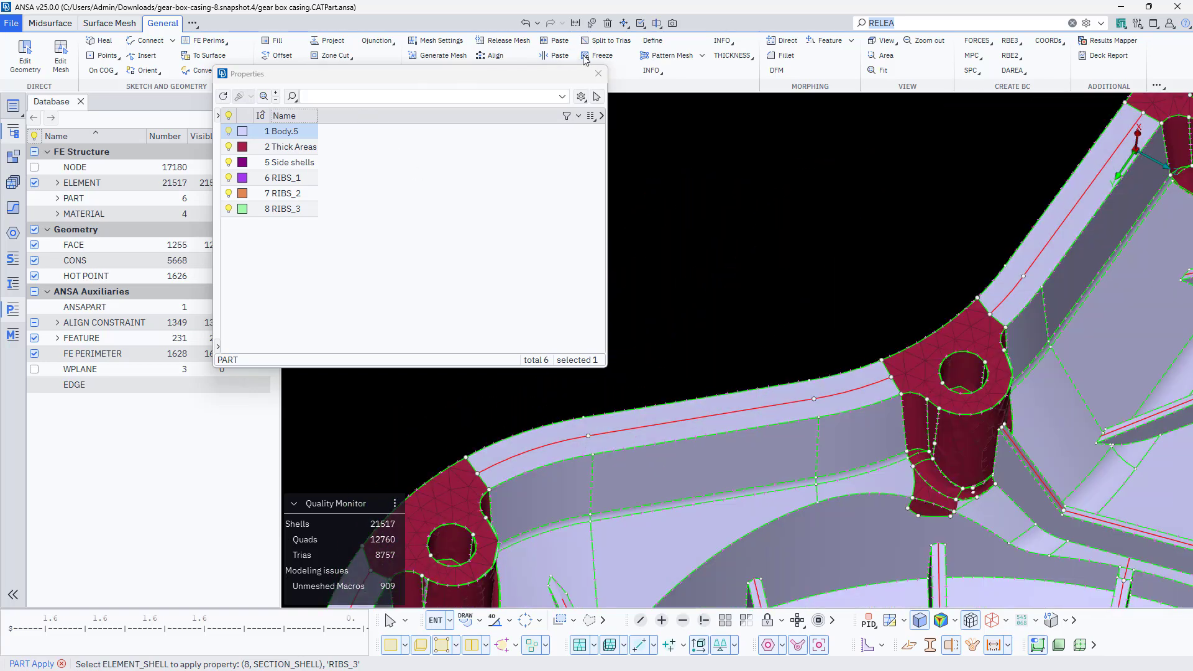
{"action": "left_click", "coordinate": [575, 23]}
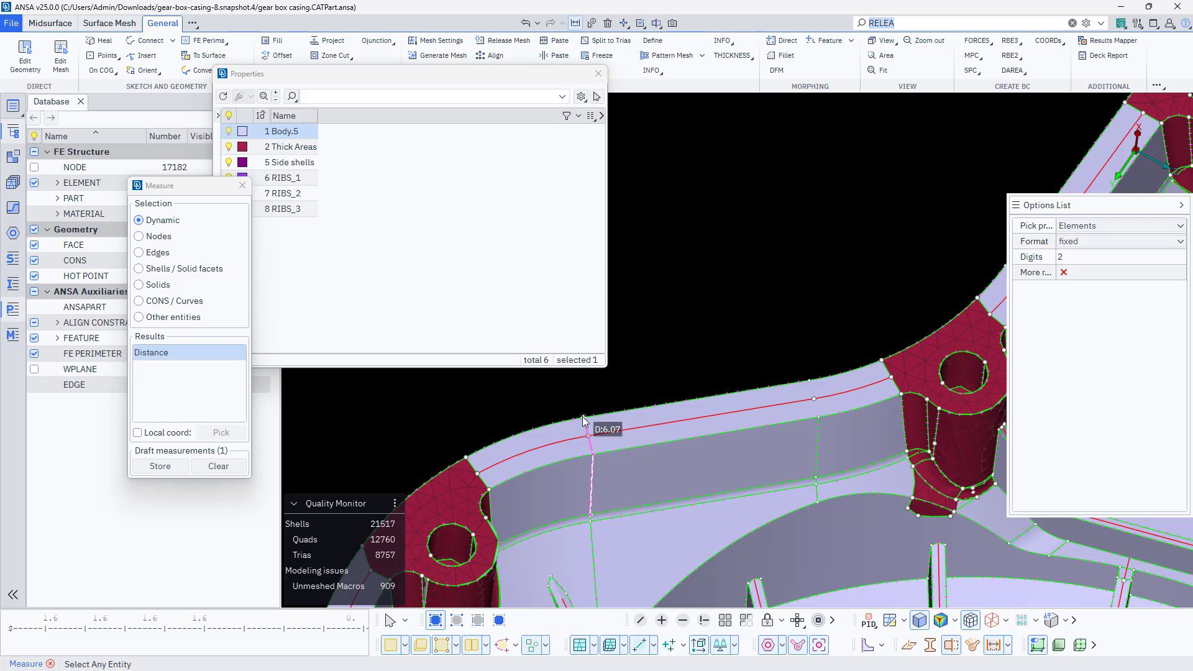
{"action": "key", "text": "Escape"}
{"action": "key", "text": "Escape"}
{"action": "key", "text": "Escape"}
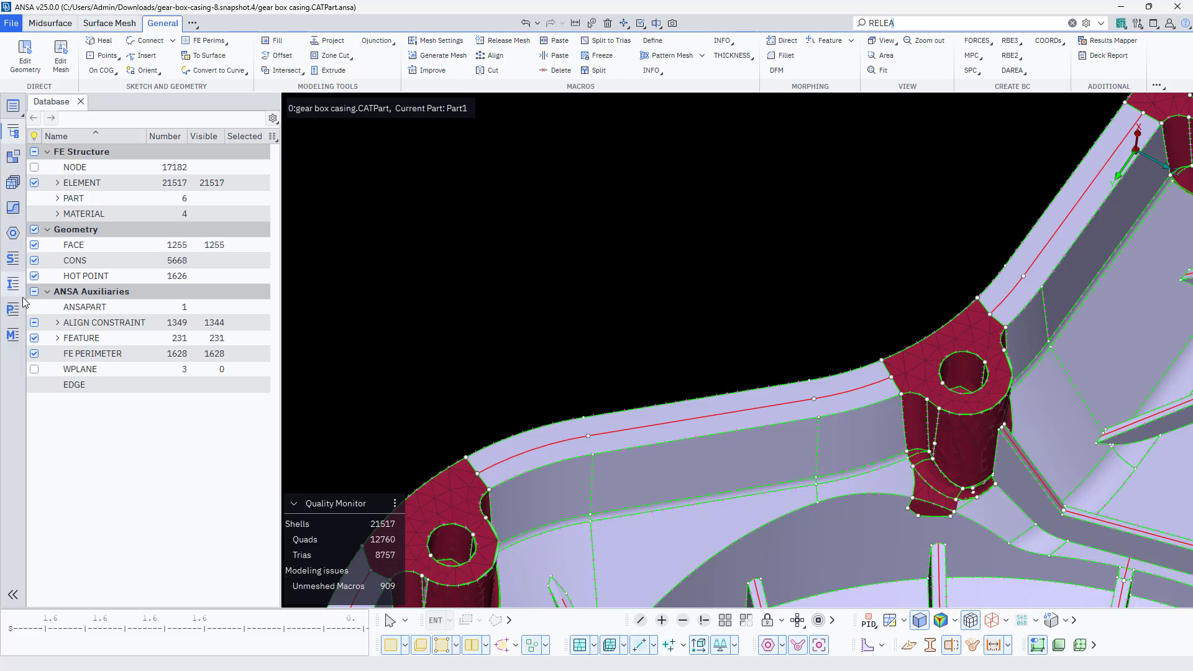
- Open the Body.5 property's shell thickness T1 for editing, accept the property and close the property list
{"action": "left_click", "coordinate": [13, 314]}
{"action": "double_click", "coordinate": [263, 133]}
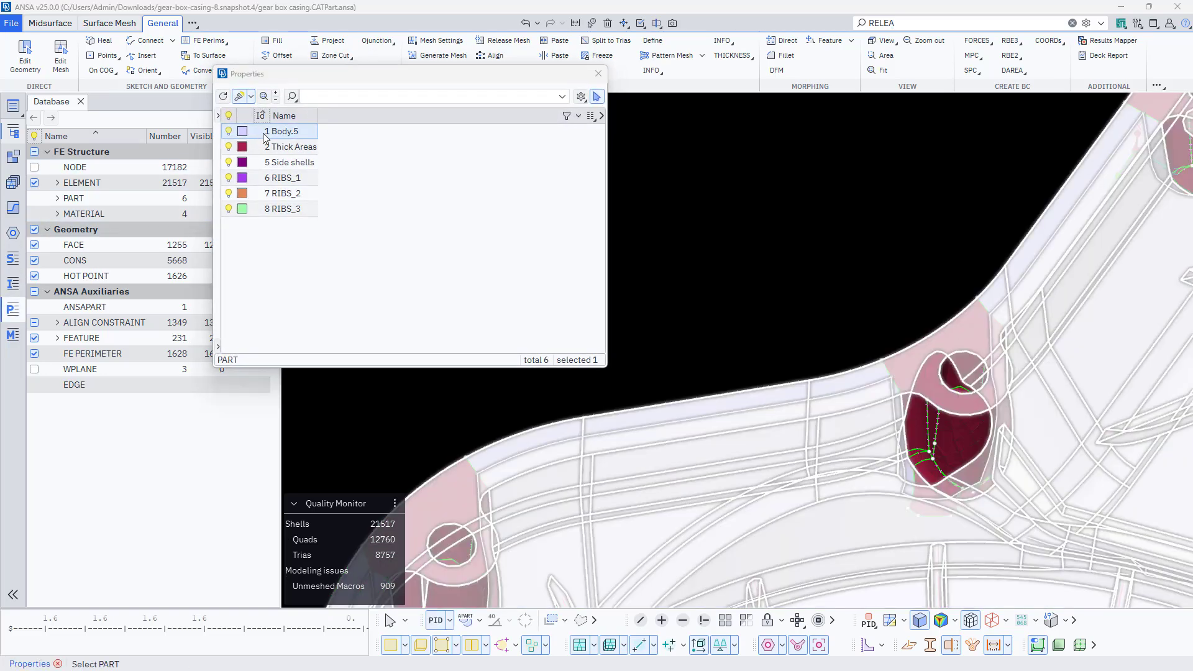
{"action": "left_click", "coordinate": [61, 313]}
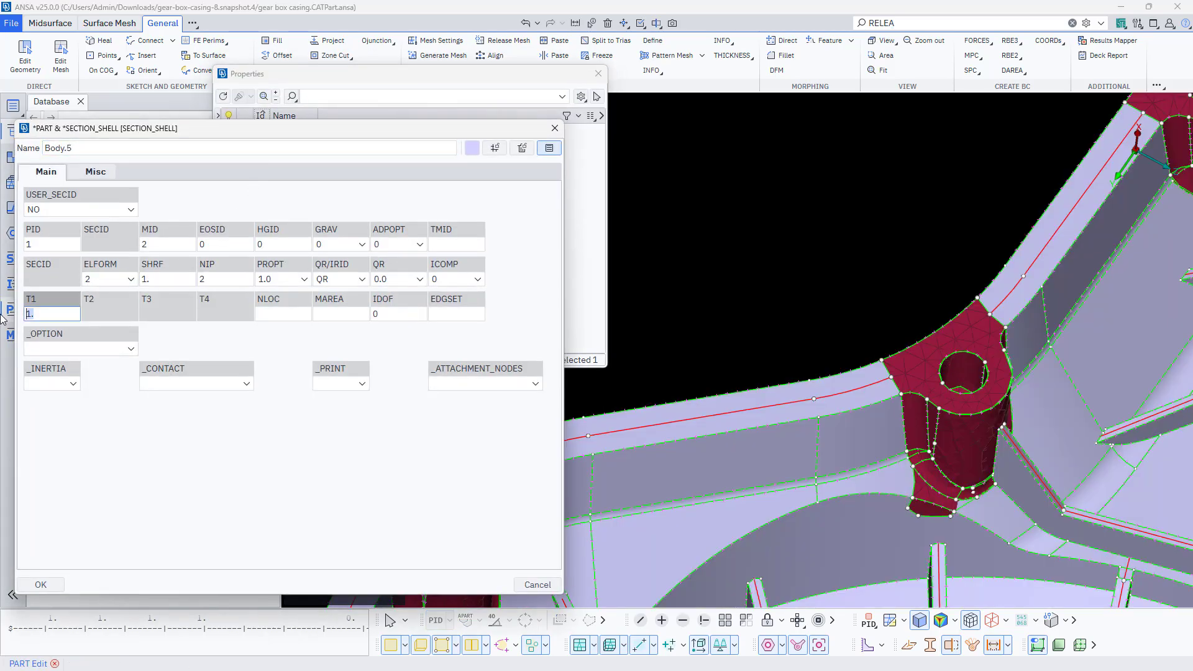
{"action": "left_click", "coordinate": [41, 586]}
{"action": "left_click", "coordinate": [315, 290]}
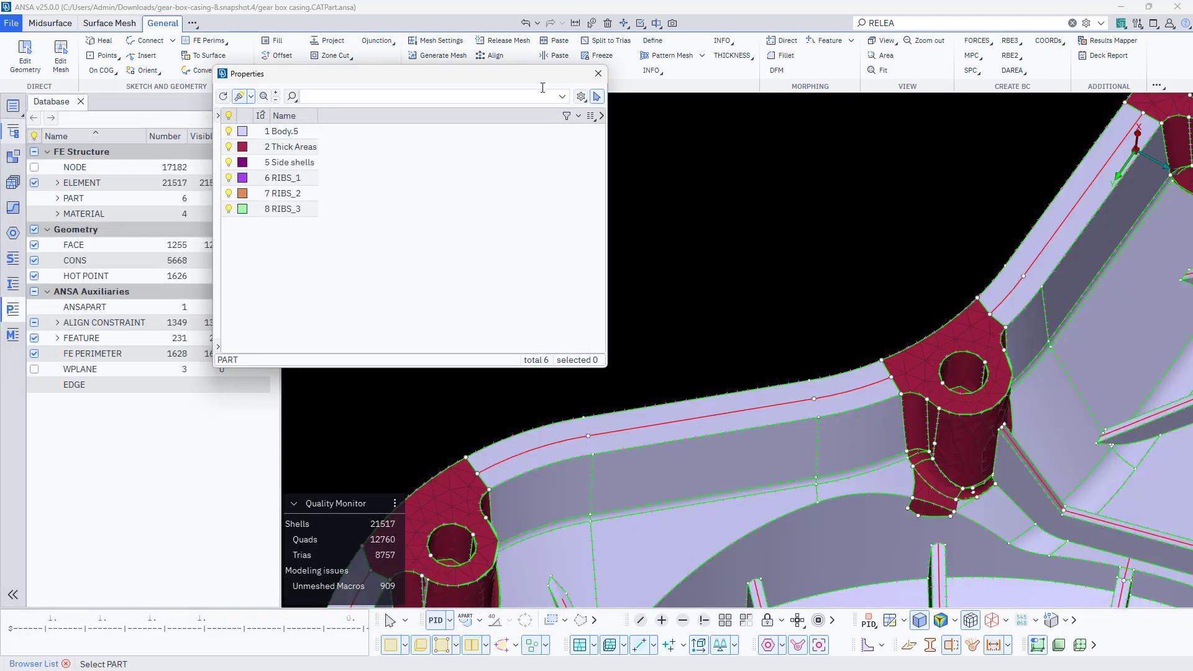
{"action": "left_click", "coordinate": [598, 73]}
- Draw the shells as solids and examine the thickness of the ribs and walls around the oval pocket and small bowl
{"action": "scroll", "coordinate": [639, 207], "scroll_direction": "down", "scroll_amount": 5}
{"action": "left_click_drag", "start_coordinate": [627, 349], "coordinate": [460, 620], "text": "ctrl"}
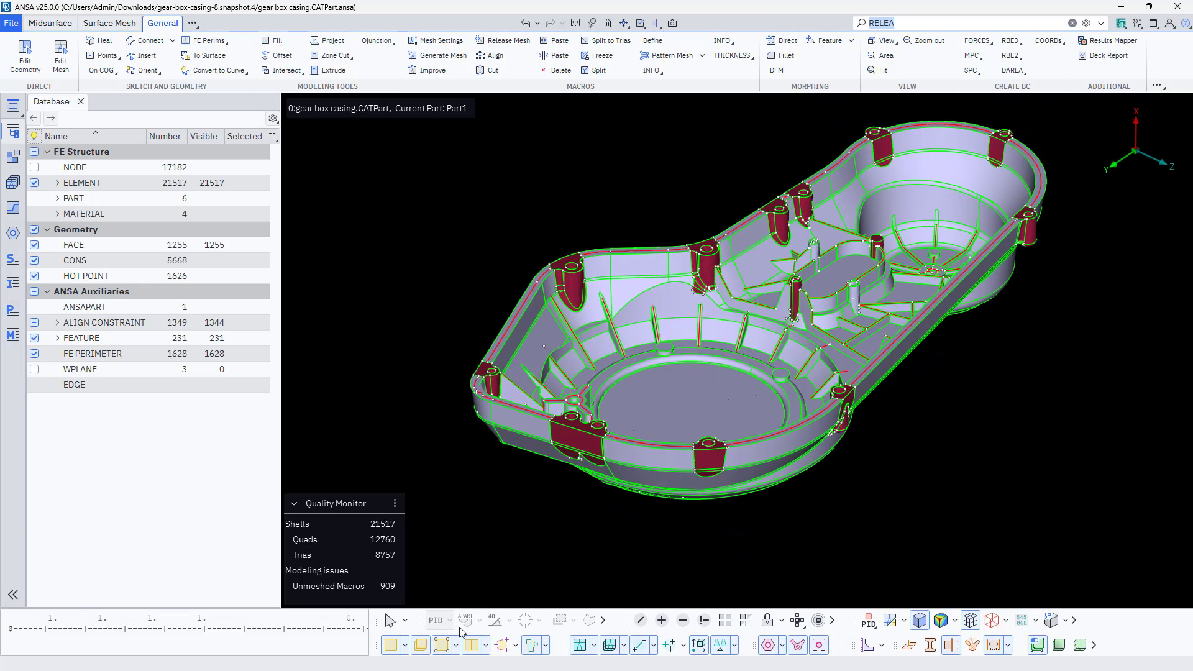
{"action": "left_click", "coordinate": [593, 646]}
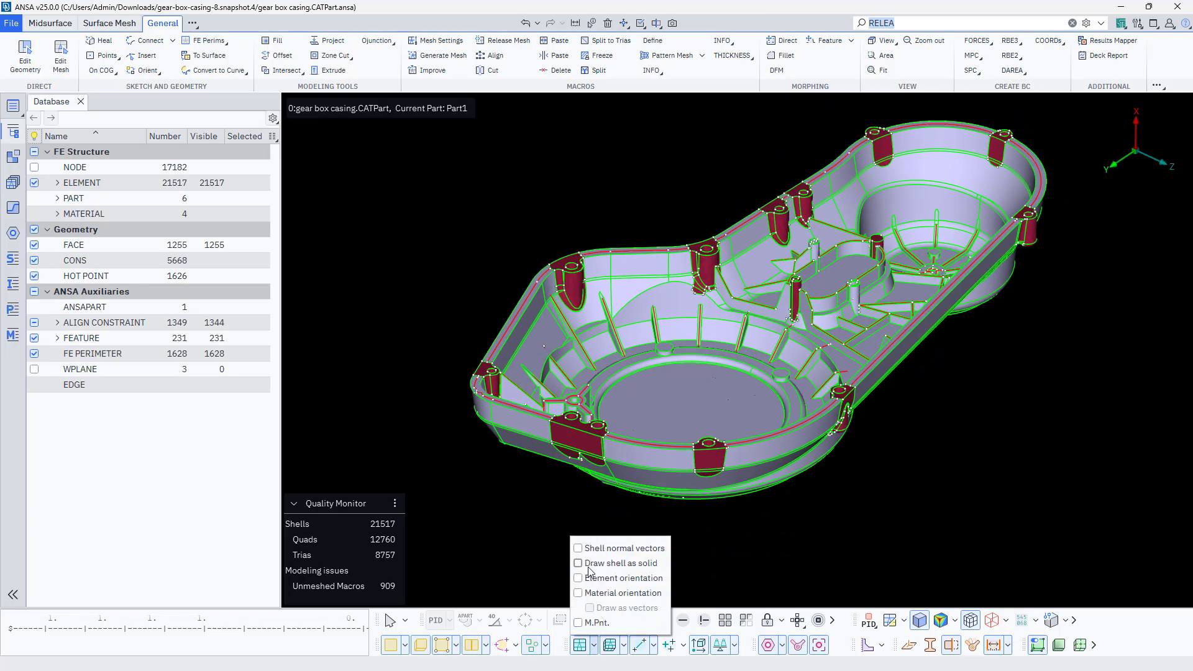
{"action": "left_click", "coordinate": [578, 564]}
{"action": "left_click", "coordinate": [493, 542]}
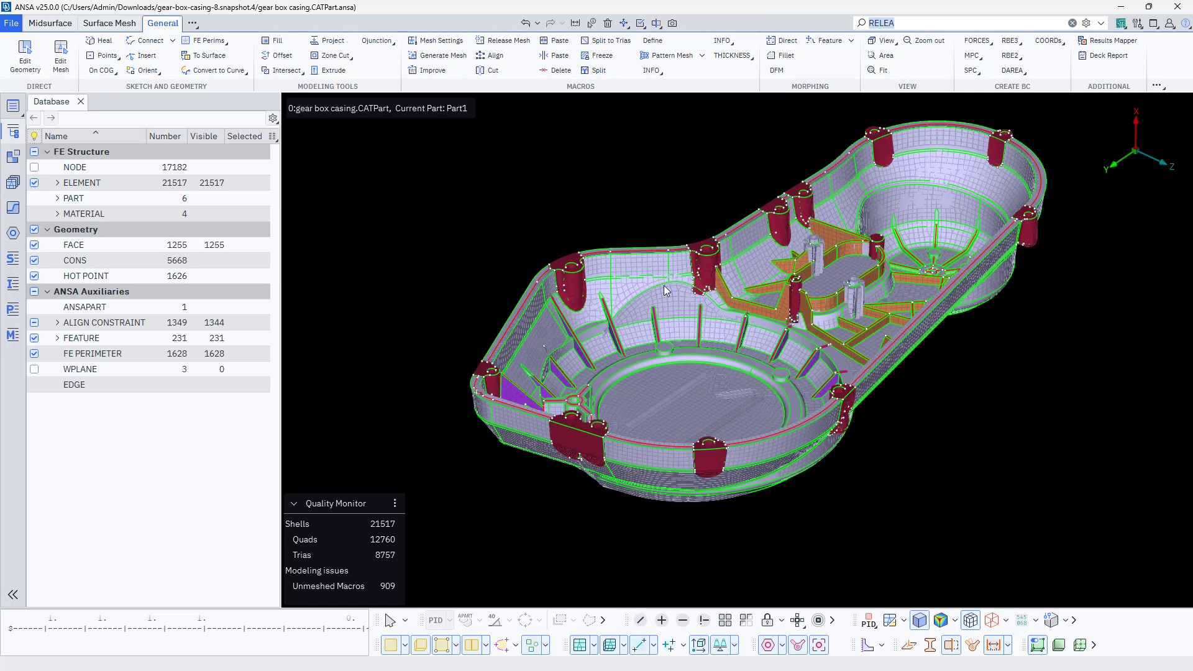
{"action": "scroll", "coordinate": [740, 253], "scroll_direction": "up", "scroll_amount": 3}
{"action": "middle_click_drag", "start_coordinate": [757, 290], "coordinate": [526, 415], "text": "ctrl"}
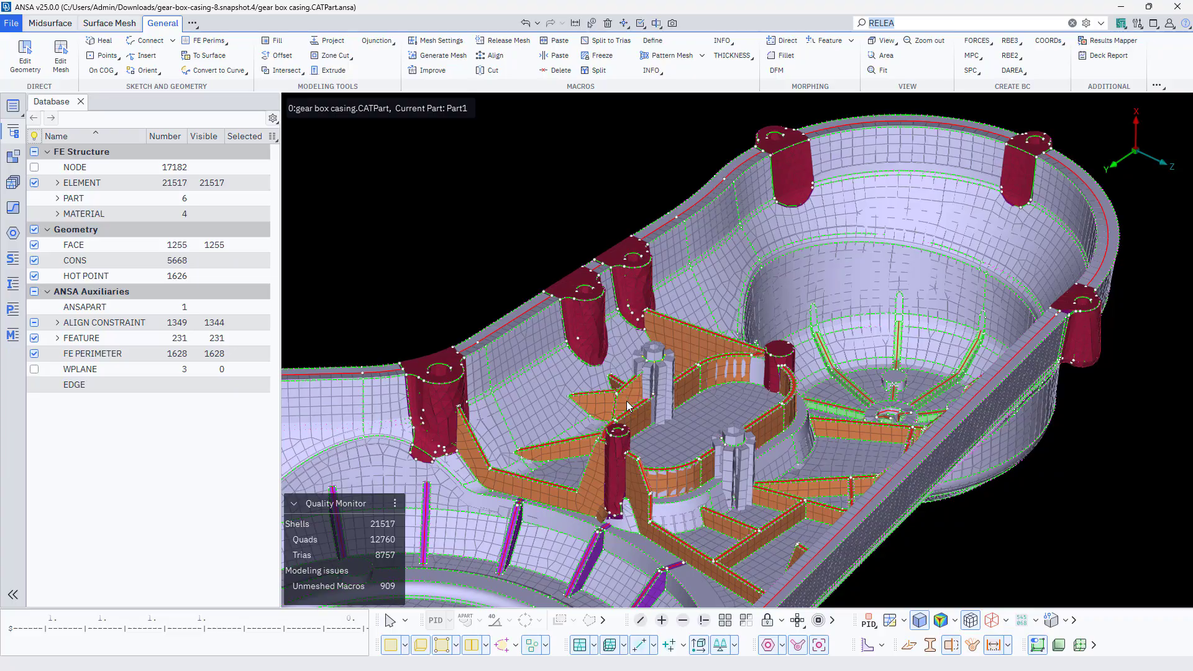
{"action": "mouse_move", "coordinate": [668, 434]}
{"action": "left_mouse_down", "text": "ctrl"}
{"action": "mouse_move", "coordinate": [662, 484]}
{"action": "mouse_move", "coordinate": [668, 437]}
{"action": "mouse_move", "coordinate": [669, 451]}
{"action": "mouse_move", "coordinate": [643, 464]}
{"action": "mouse_move", "coordinate": [672, 461]}
{"action": "mouse_move", "coordinate": [665, 448]}
{"action": "left_mouse_up", "text": "ctrl"}
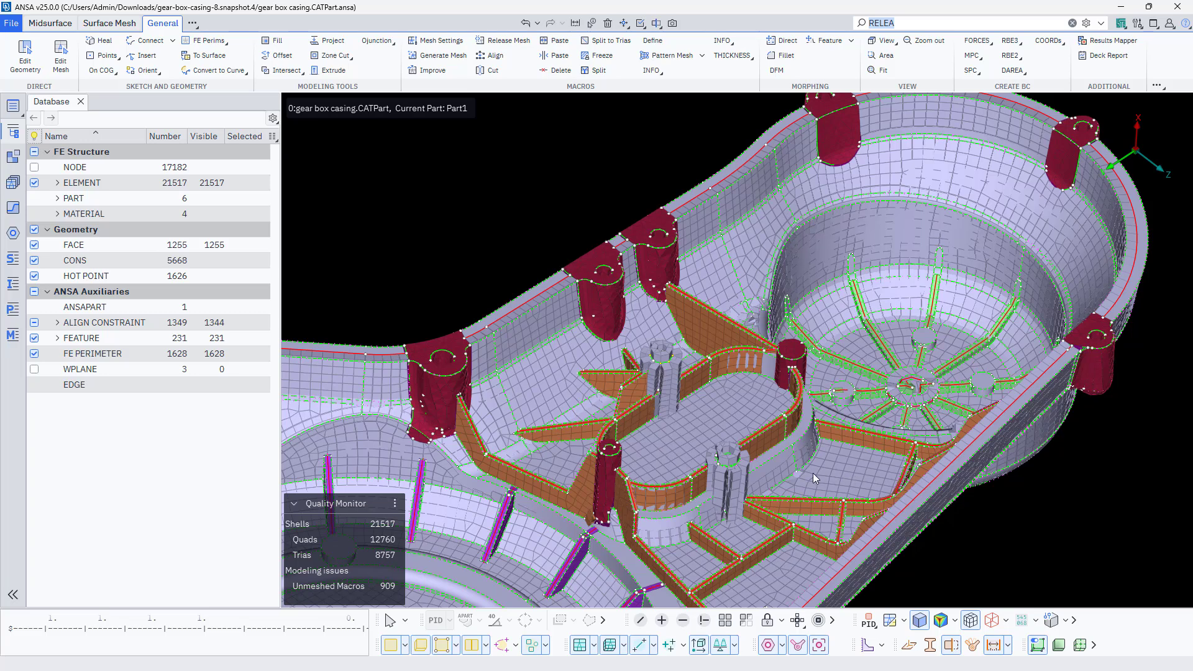
- Examine the shell thicknesses drawn as solids across the large bowl, the ribs and the posts around the oval pocket
{"action": "middle_click_drag", "start_coordinate": [589, 536], "coordinate": [722, 377], "text": "ctrl"}
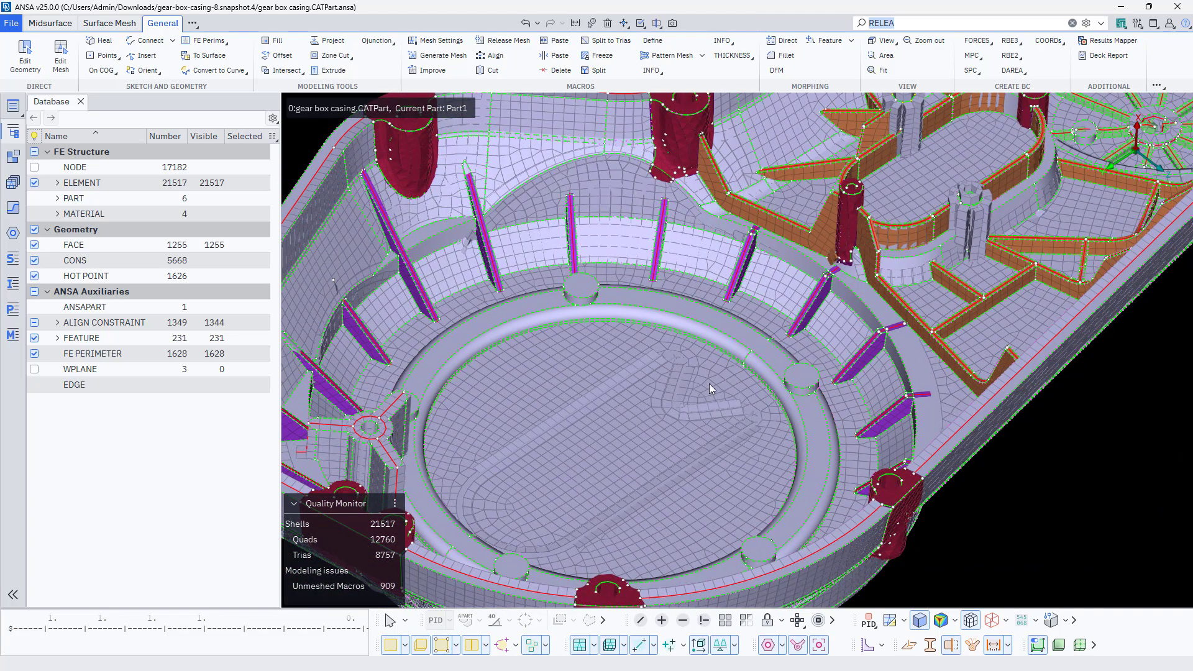
{"action": "scroll", "coordinate": [710, 383], "scroll_direction": "down", "scroll_amount": 5}
{"action": "middle_click_drag", "start_coordinate": [710, 383], "coordinate": [606, 631], "text": "ctrl"}
{"action": "scroll", "coordinate": [706, 444], "scroll_direction": "up", "scroll_amount": 3}
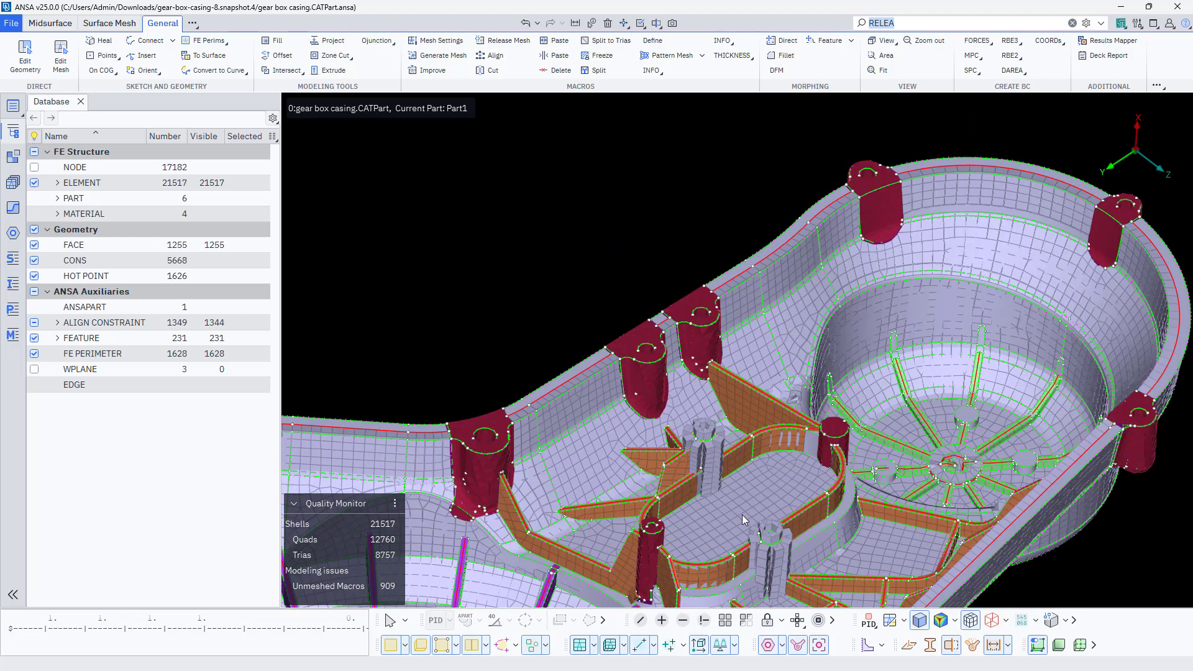
{"action": "middle_click_drag", "start_coordinate": [742, 515], "coordinate": [728, 483], "text": "ctrl"}
{"action": "scroll", "coordinate": [725, 484], "scroll_direction": "up", "scroll_amount": 2}
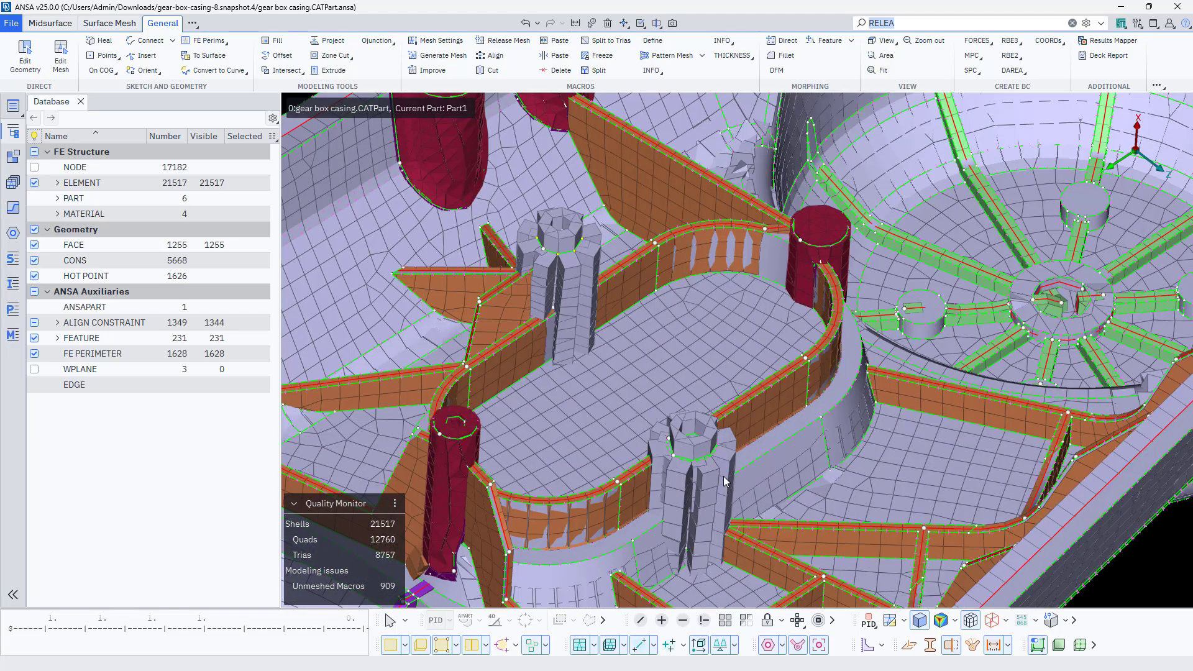
{"action": "scroll", "coordinate": [723, 476], "scroll_direction": "up", "scroll_amount": 3}
{"action": "left_click_drag", "start_coordinate": [729, 488], "coordinate": [655, 380], "text": "ctrl"}
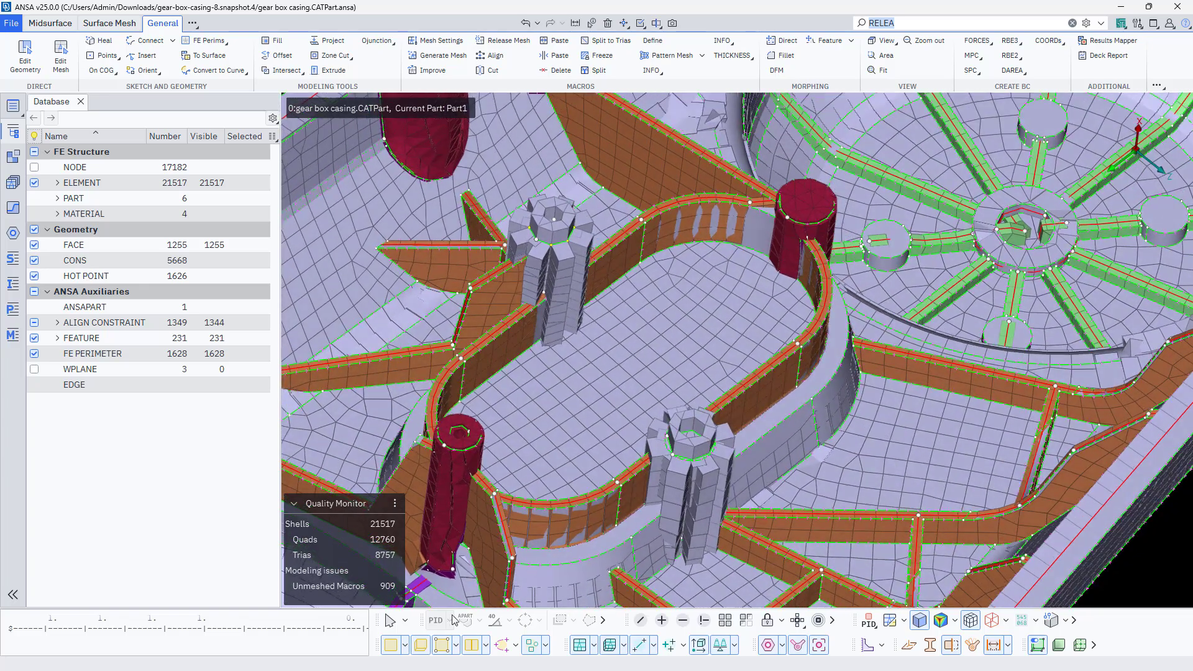
- Stop drawing the shells as solids and hide the original geometry faces around the oval pocket
{"action": "left_click", "coordinate": [595, 647]}
{"action": "left_click", "coordinate": [579, 564]}
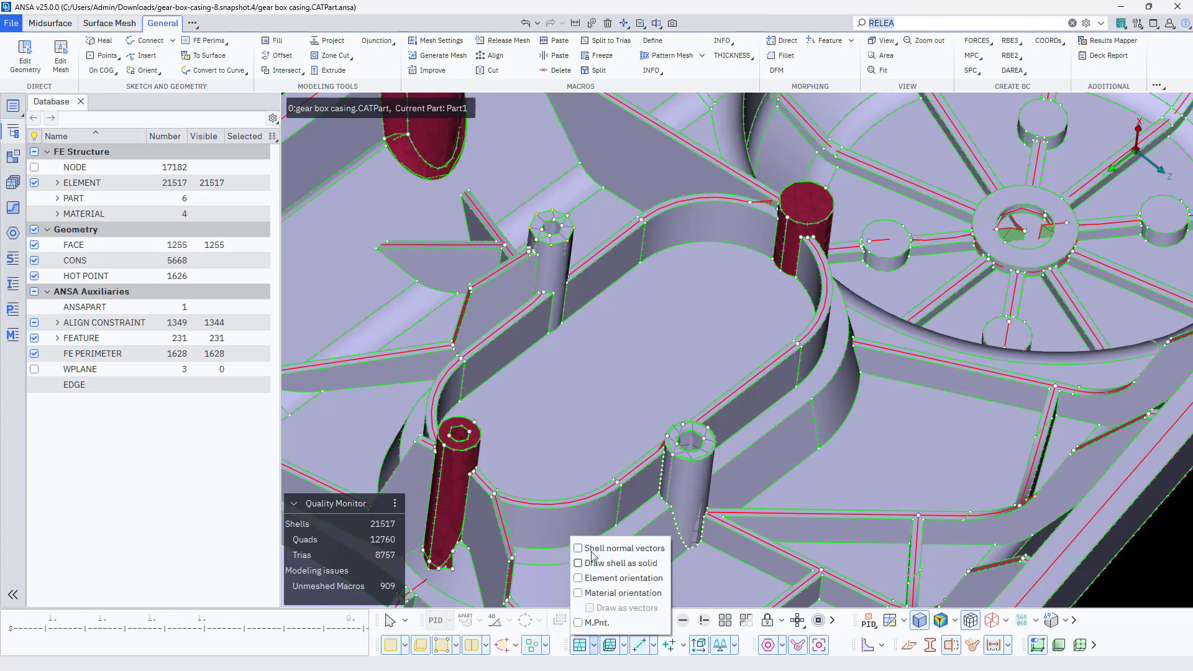
{"action": "left_click", "coordinate": [392, 646]}
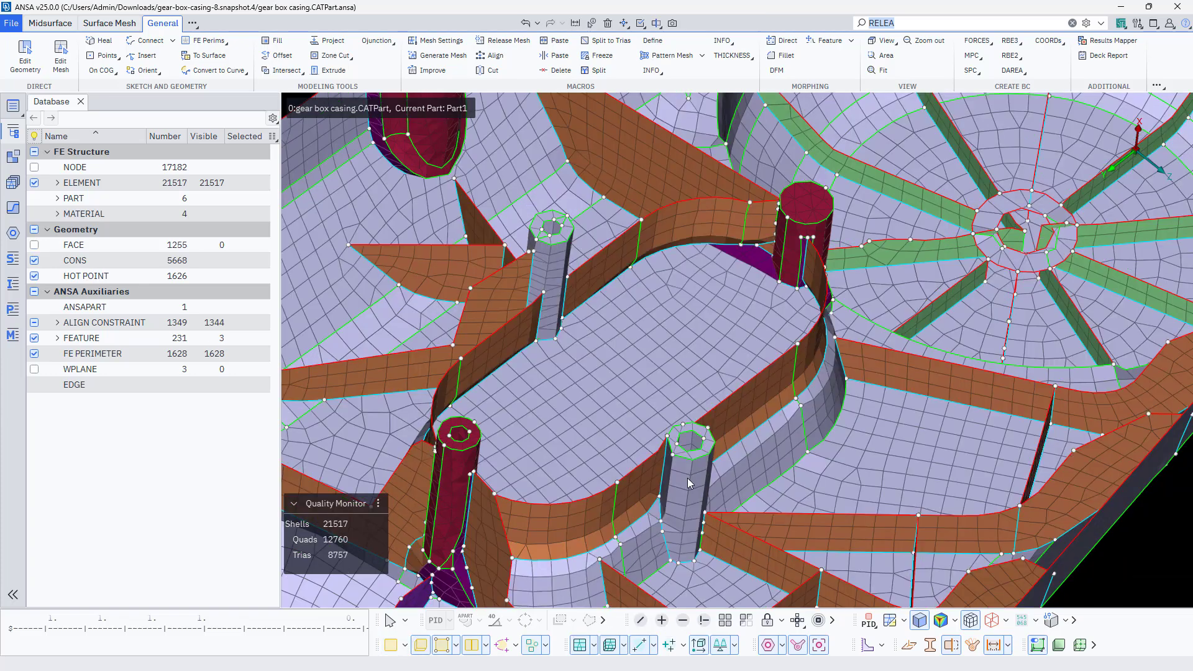
{"action": "scroll", "coordinate": [688, 484], "scroll_direction": "up", "scroll_amount": 2}
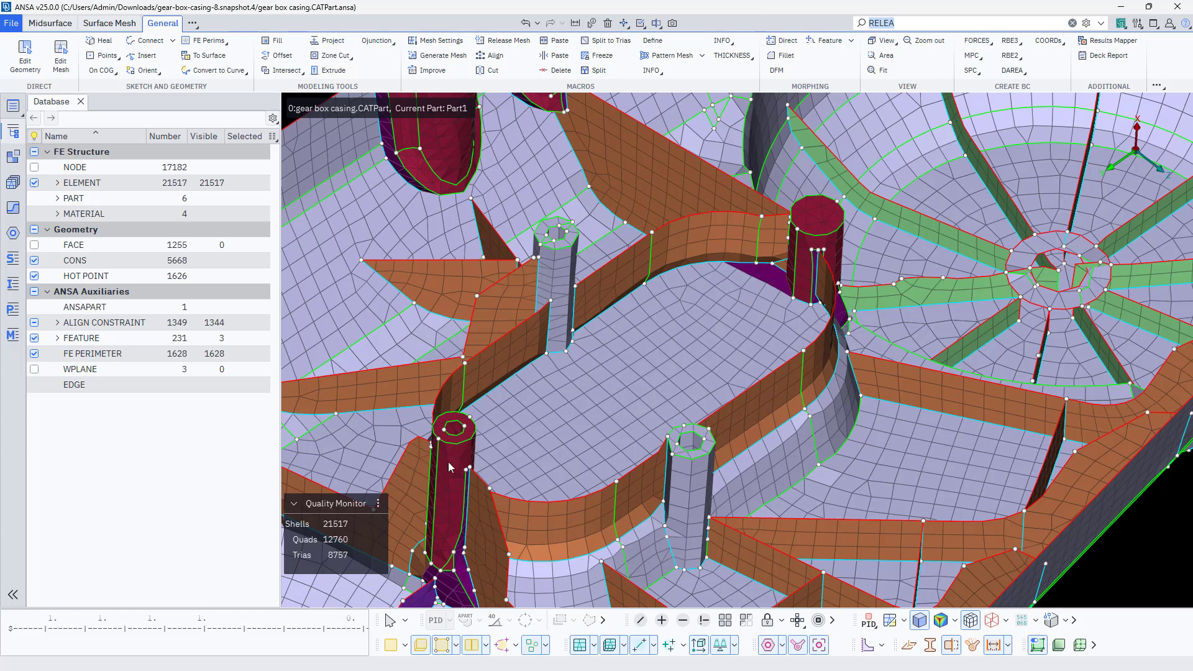
- Open the properties list and apply the Thick Areas property to the Body.5 shells of the hollow posts beside the oval pocket
{"action": "left_click", "coordinate": [14, 309]}
{"action": "scroll", "coordinate": [643, 412], "scroll_direction": "up", "scroll_amount": 6}
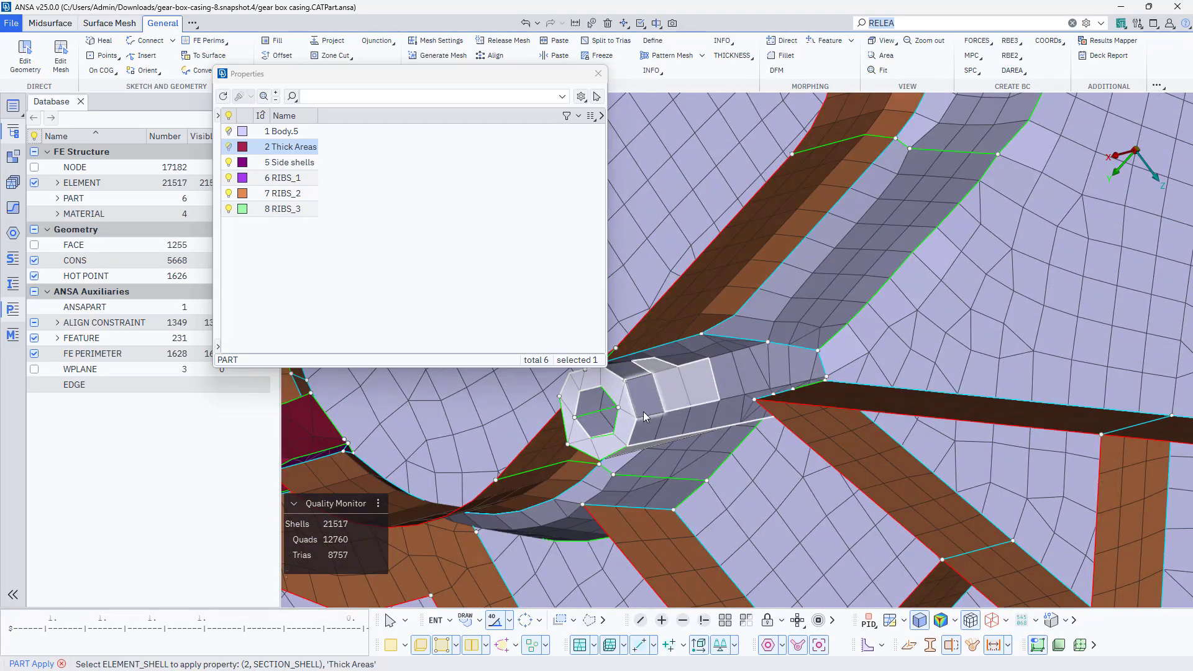
{"action": "left_click_drag", "start_coordinate": [643, 411], "coordinate": [728, 404], "text": "ctrl"}
{"action": "left_click", "coordinate": [539, 620]}
{"action": "left_click", "coordinate": [561, 558]}
{"action": "left_click", "coordinate": [775, 459]}
{"action": "middle_click", "coordinate": [727, 404]}
{"action": "scroll", "coordinate": [727, 404], "scroll_direction": "down", "scroll_amount": 6}
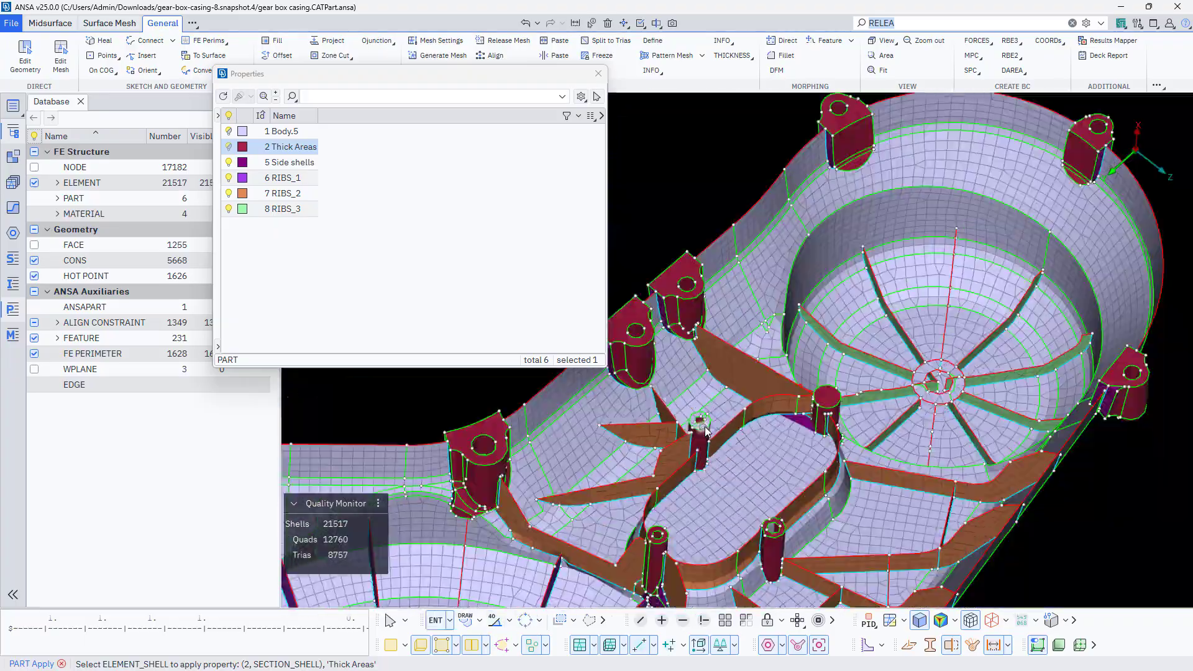
- Apply the Thick Areas property to the remaining Body.5 shells at the top of the hollow post among the ribs
{"action": "scroll", "coordinate": [745, 435], "scroll_direction": "up", "scroll_amount": 6}
{"action": "right_click", "coordinate": [280, 149]}
{"action": "left_click", "coordinate": [321, 452]}
{"action": "scroll", "coordinate": [802, 435], "scroll_direction": "down", "scroll_amount": 6}
{"action": "scroll", "coordinate": [755, 354], "scroll_direction": "up", "scroll_amount": 6}
{"action": "left_click", "coordinate": [755, 353]}
{"action": "middle_click", "coordinate": [755, 353]}
- Apply the Thick Areas property to the Side shells elements around the base of the hollow post nearest the large bowl
{"action": "left_click_drag", "start_coordinate": [755, 353], "coordinate": [853, 402], "text": "ctrl"}
{"action": "scroll", "coordinate": [871, 415], "scroll_direction": "down", "scroll_amount": 5}
{"action": "scroll", "coordinate": [853, 402], "scroll_direction": "down", "scroll_amount": 5}
{"action": "scroll", "coordinate": [789, 398], "scroll_direction": "up", "scroll_amount": 6}
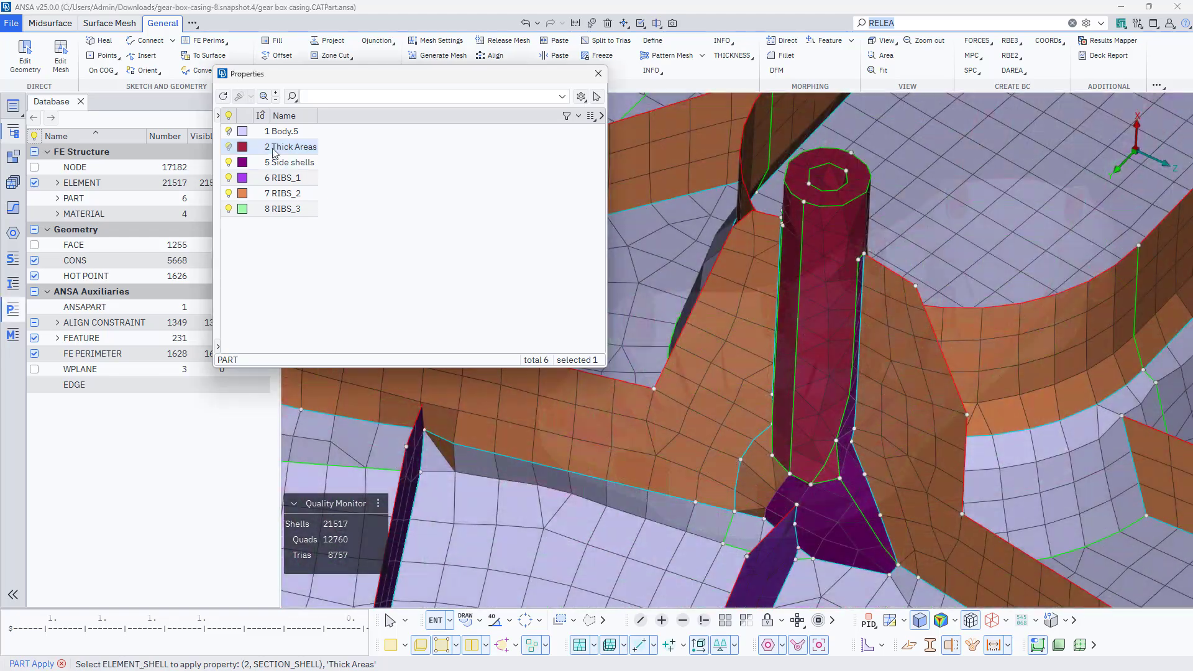
{"action": "left_click", "coordinate": [847, 536]}
{"action": "scroll", "coordinate": [851, 517], "scroll_direction": "up", "scroll_amount": 3}
{"action": "left_click", "coordinate": [818, 346]}
{"action": "left_click", "coordinate": [758, 325]}
{"action": "left_click_drag", "start_coordinate": [818, 346], "coordinate": [840, 320], "text": "ctrl"}
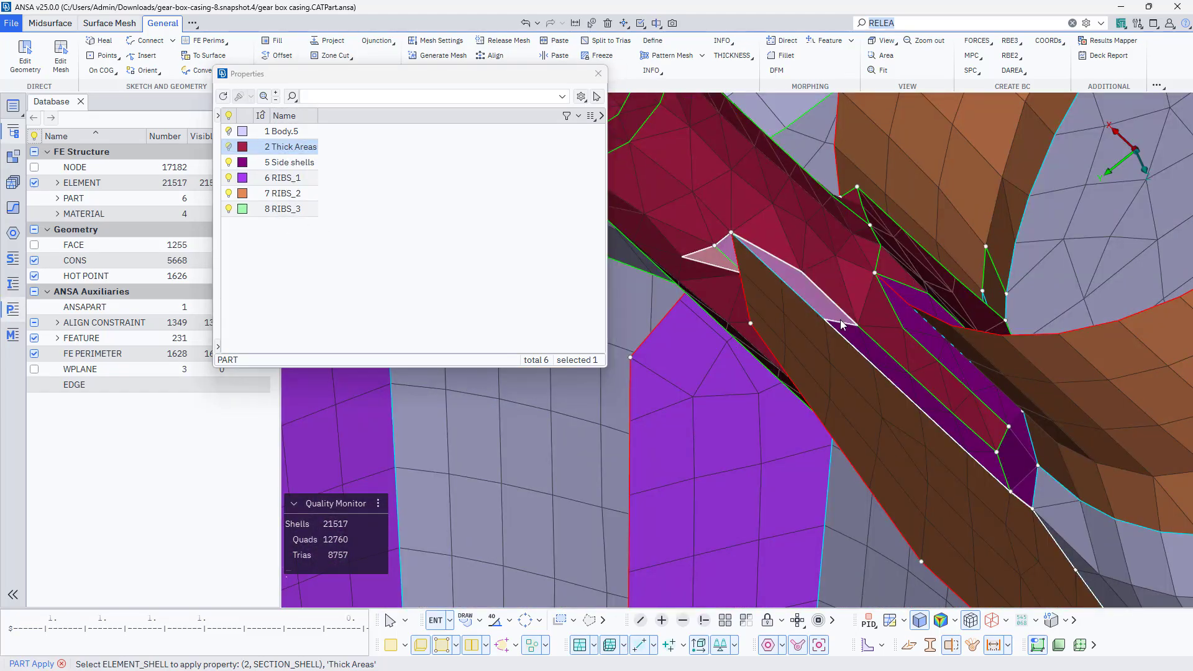
{"action": "left_click", "coordinate": [969, 435]}
{"action": "left_click_drag", "start_coordinate": [970, 435], "coordinate": [821, 377], "text": "ctrl"}
{"action": "left_click", "coordinate": [1024, 434]}
{"action": "left_click", "coordinate": [975, 287]}
{"action": "scroll", "coordinate": [805, 363], "scroll_direction": "down", "scroll_amount": 5}
- Apply the Thick Areas property to the shells around the base of the solid-topped post near the small bowl, using property region selection
{"action": "scroll", "coordinate": [842, 348], "scroll_direction": "up", "scroll_amount": 4}
{"action": "left_click", "coordinate": [842, 325]}
{"action": "left_click_drag", "start_coordinate": [842, 325], "coordinate": [908, 248], "text": "ctrl"}
{"action": "left_click", "coordinate": [870, 451]}
{"action": "scroll", "coordinate": [909, 248], "scroll_direction": "up", "scroll_amount": 3}
{"action": "scroll", "coordinate": [909, 248], "scroll_direction": "down", "scroll_amount": 5}
{"action": "left_click", "coordinate": [479, 620]}
{"action": "left_click", "coordinate": [491, 584]}
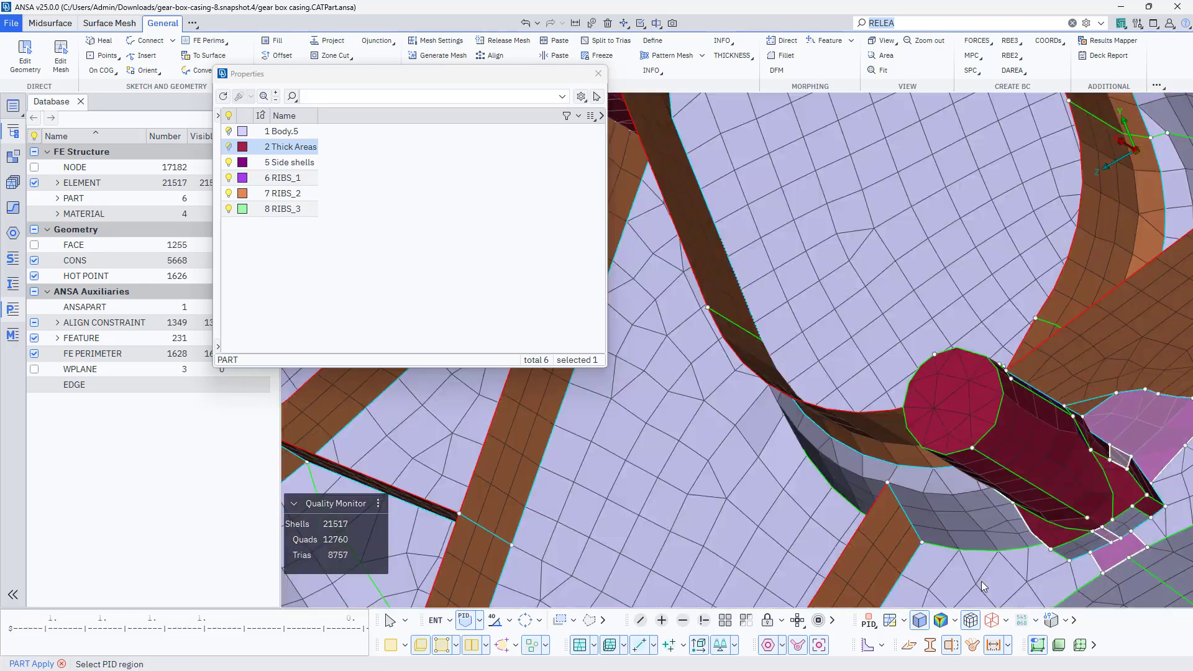
{"action": "scroll", "coordinate": [870, 373], "scroll_direction": "up", "scroll_amount": 5}
{"action": "left_click_drag", "start_coordinate": [870, 373], "coordinate": [736, 431], "text": "ctrl"}
{"action": "left_click", "coordinate": [915, 349]}
{"action": "scroll", "coordinate": [736, 430], "scroll_direction": "down", "scroll_amount": 5}
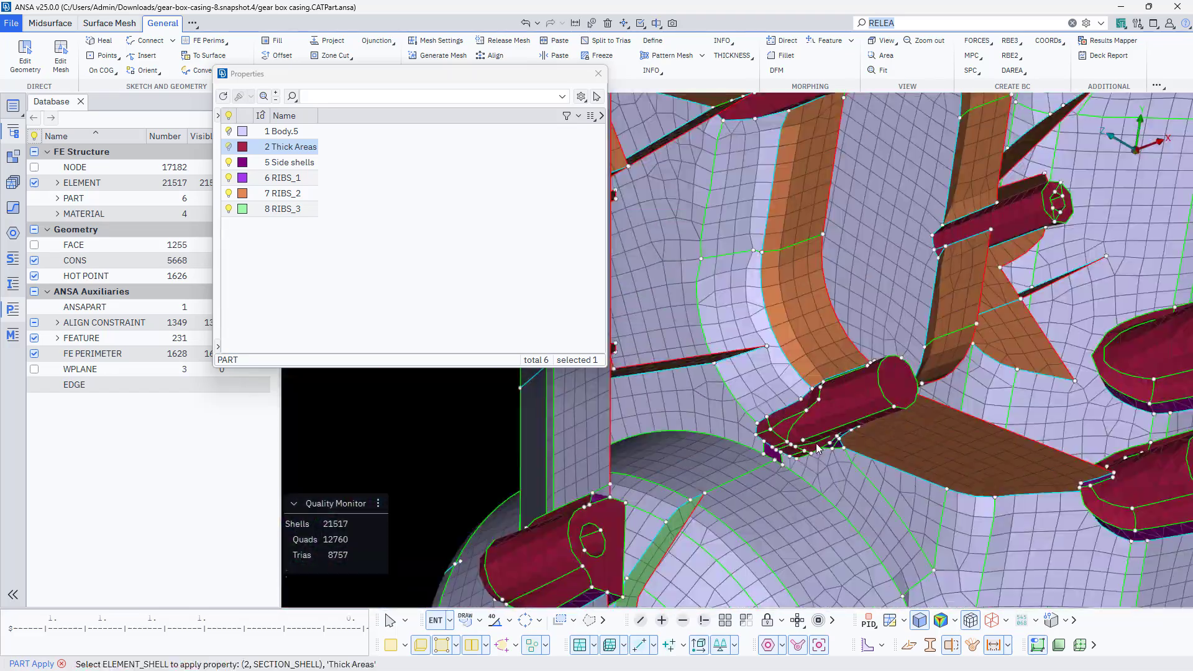
- Apply the Body.5 property to the remaining Side shells elements beside the solid-topped post's base and along the oval pocket wall
{"action": "key", "text": "Up"}
{"action": "scroll", "coordinate": [721, 487], "scroll_direction": "up", "scroll_amount": 5}
{"action": "left_click_drag", "start_coordinate": [770, 490], "coordinate": [953, 379], "text": "ctrl"}
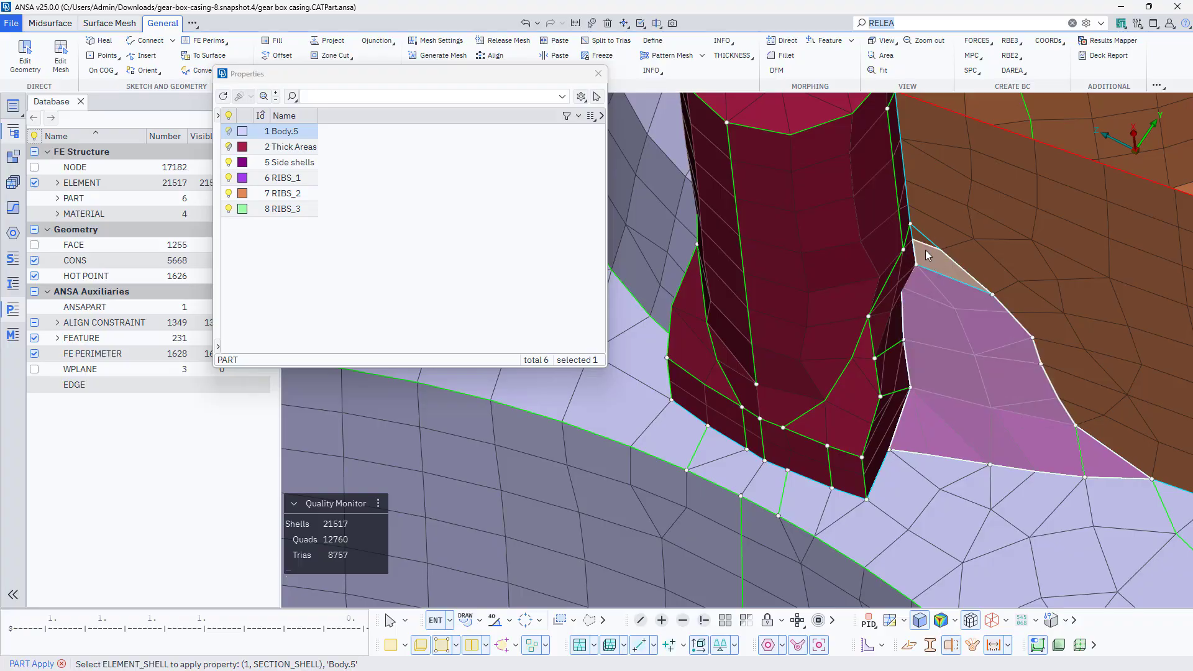
{"action": "left_click_drag", "start_coordinate": [926, 250], "coordinate": [853, 497], "text": "ctrl"}
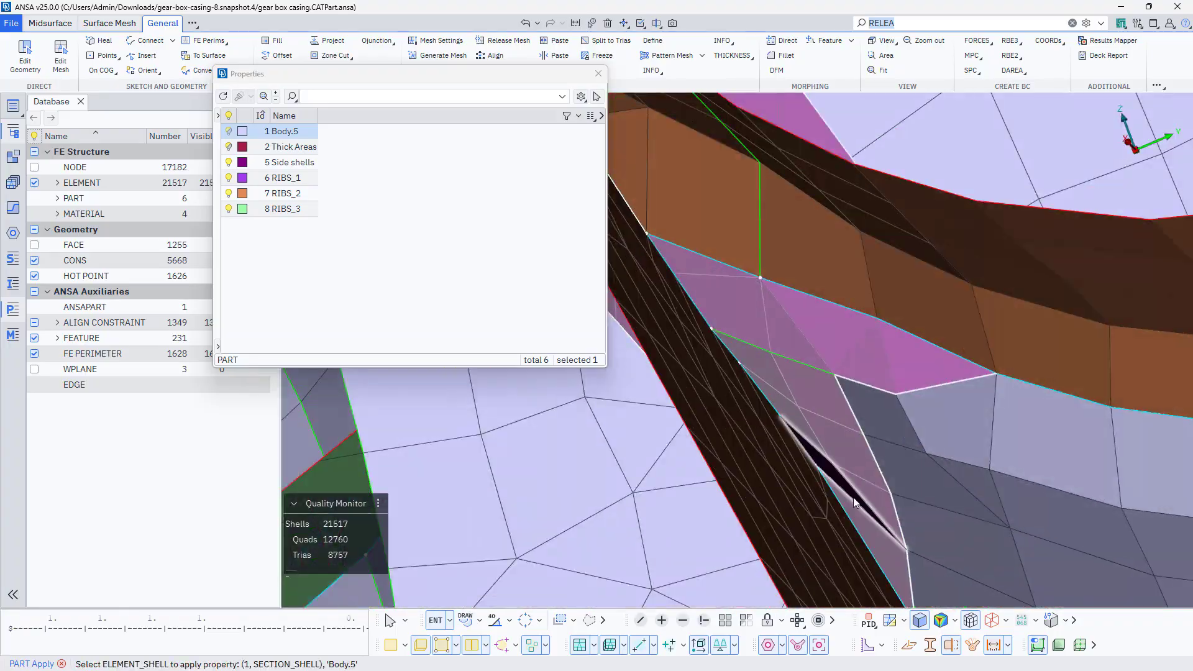
{"action": "scroll", "coordinate": [936, 463], "scroll_direction": "down", "scroll_amount": 5}
{"action": "scroll", "coordinate": [936, 464], "scroll_direction": "down", "scroll_amount": 5}
{"action": "left_click_drag", "start_coordinate": [936, 463], "coordinate": [684, 559], "text": "ctrl"}
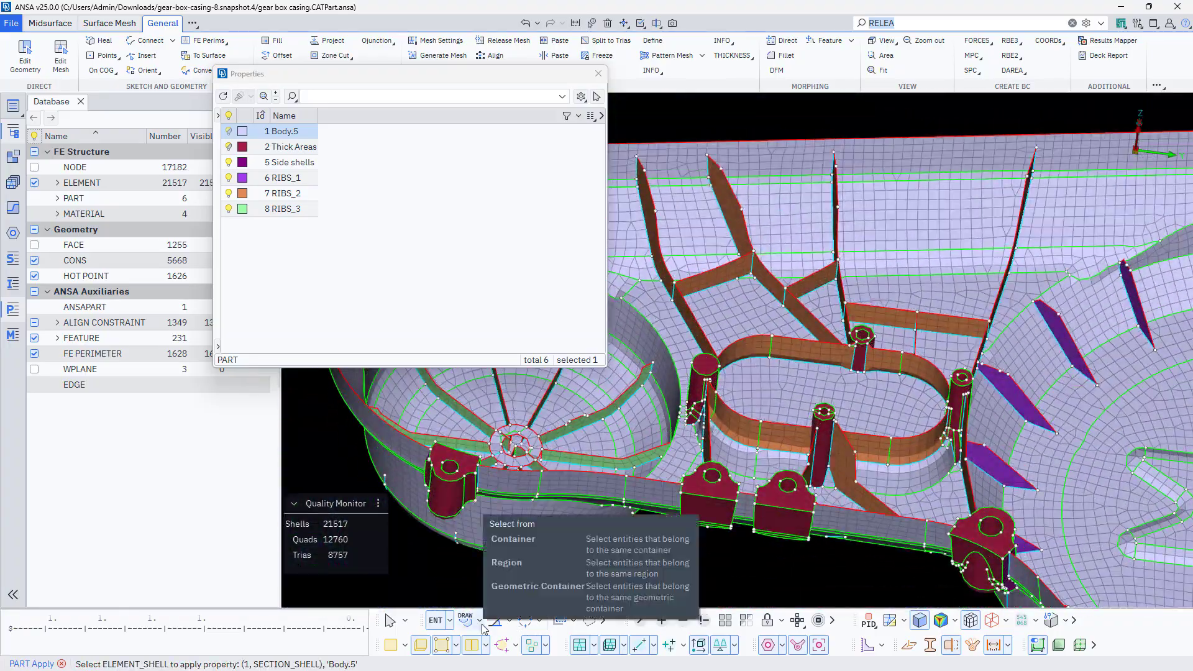
{"action": "left_click", "coordinate": [594, 645]}
{"action": "left_click", "coordinate": [579, 563]}
{"action": "left_click", "coordinate": [578, 566]}
{"action": "left_click", "coordinate": [759, 570]}
{"action": "scroll", "coordinate": [760, 569], "scroll_direction": "down", "scroll_amount": 5}
{"action": "mouse_move", "coordinate": [966, 589]}
{"action": "left_mouse_down", "text": "ctrl"}
{"action": "mouse_move", "coordinate": [914, 484]}
{"action": "mouse_move", "coordinate": [979, 361]}
{"action": "mouse_move", "coordinate": [993, 378]}
{"action": "left_mouse_up", "text": "ctrl"}
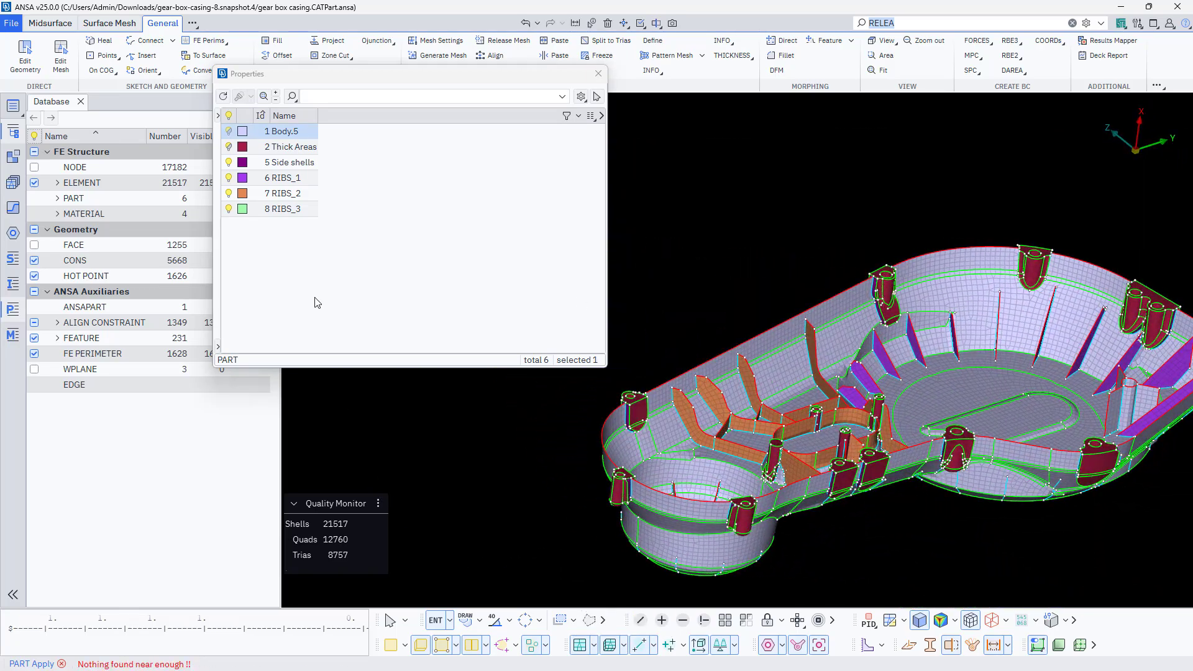
- Deselect the Body.5 property and close the properties list
{"action": "left_click", "coordinate": [305, 253]}
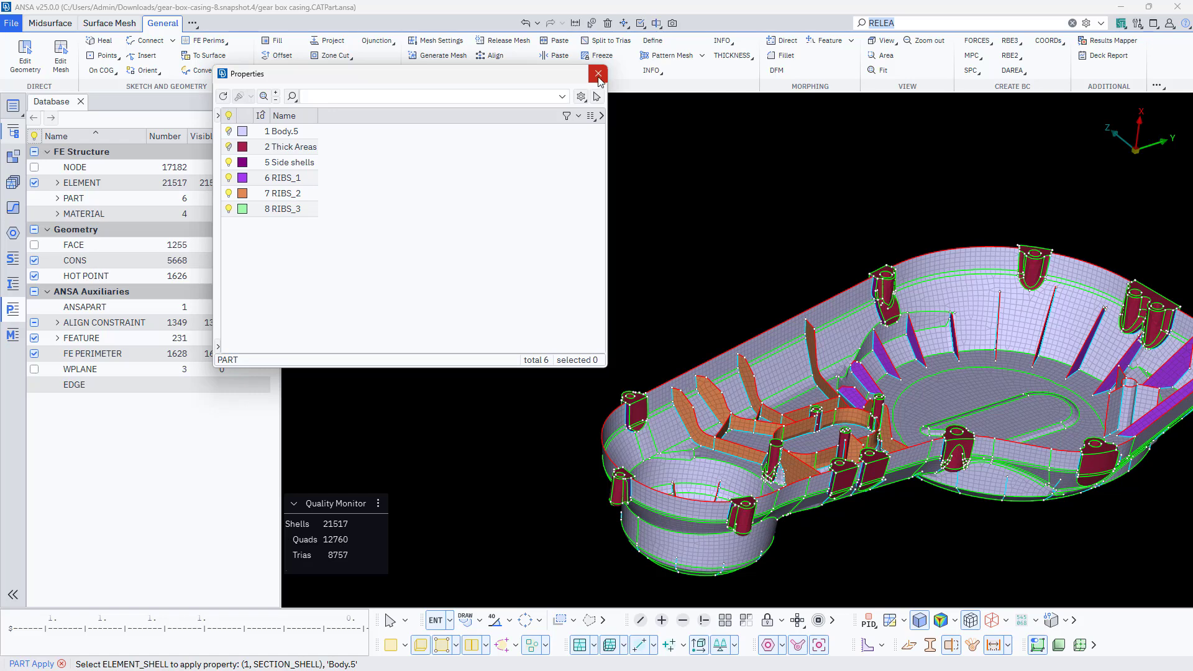
{"action": "left_click", "coordinate": [726, 624]}
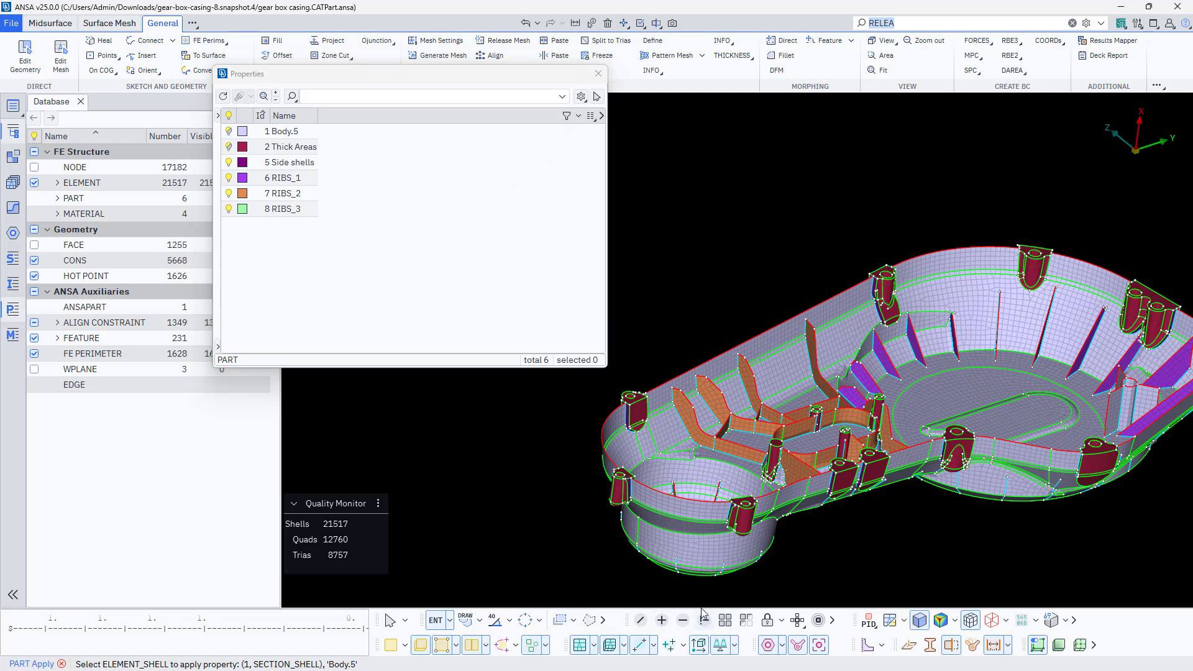
{"action": "left_click", "coordinate": [381, 264]}
{"action": "left_click", "coordinate": [598, 73]}
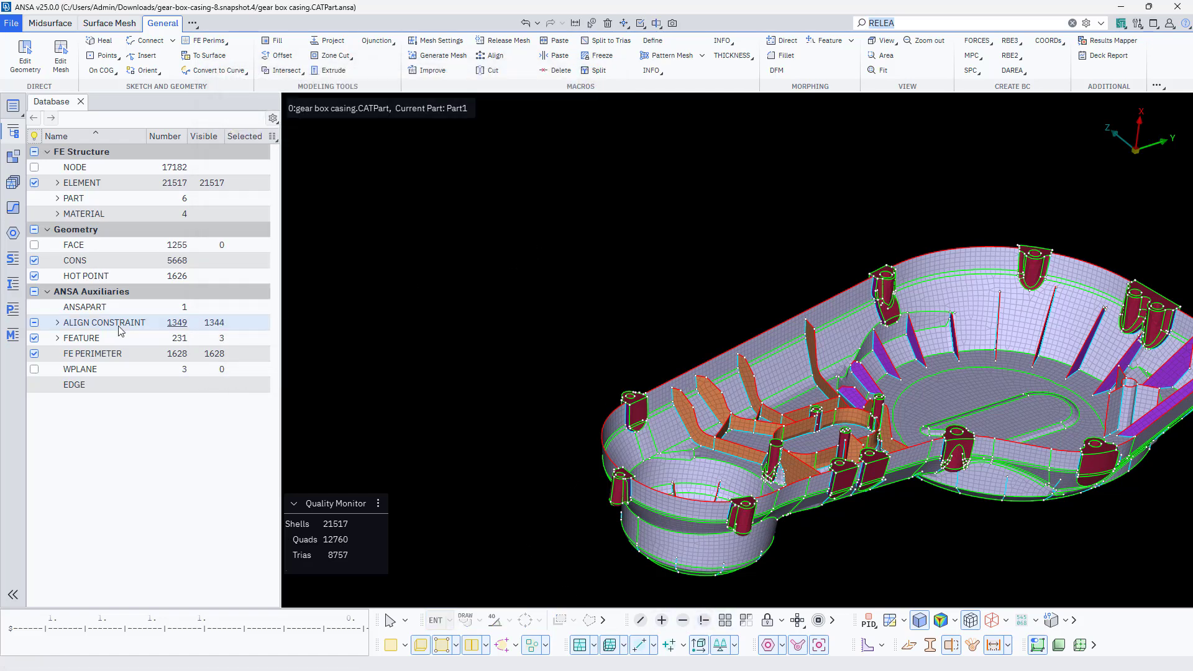
- Open the materials list and mark all four materials as DEFINED
{"action": "left_click", "coordinate": [11, 336]}
{"action": "left_click", "coordinate": [584, 181]}
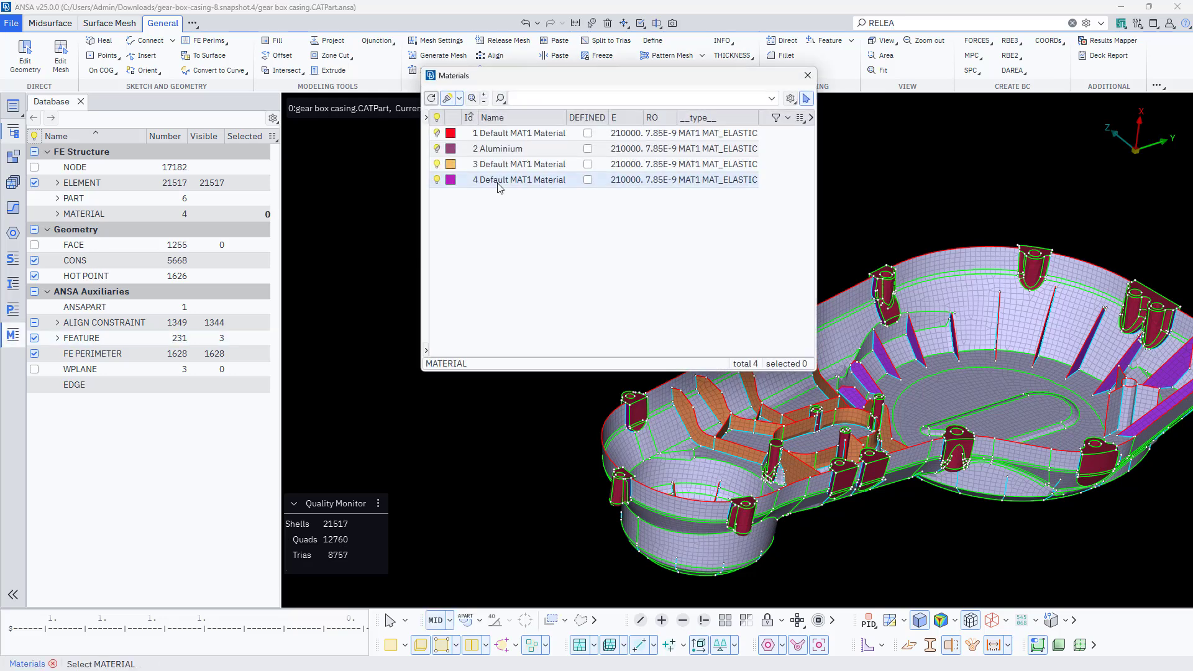
{"action": "left_click", "coordinate": [588, 180]}
{"action": "left_click", "coordinate": [588, 164]}
{"action": "left_click", "coordinate": [588, 148]}
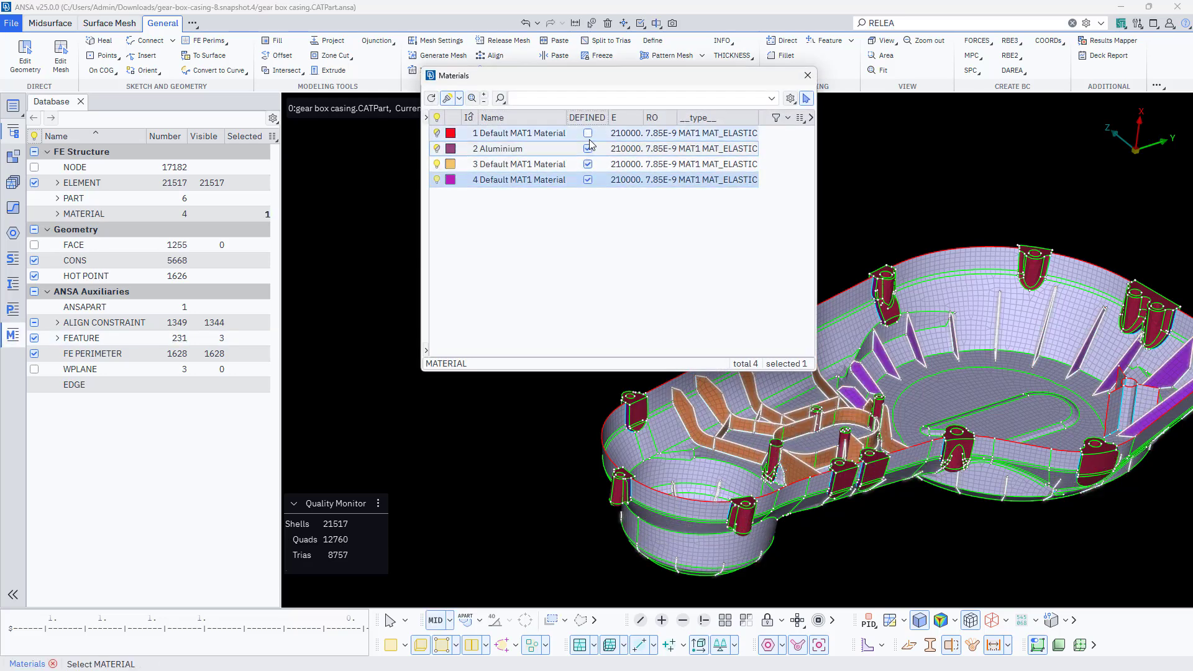
{"action": "left_click", "coordinate": [629, 243]}
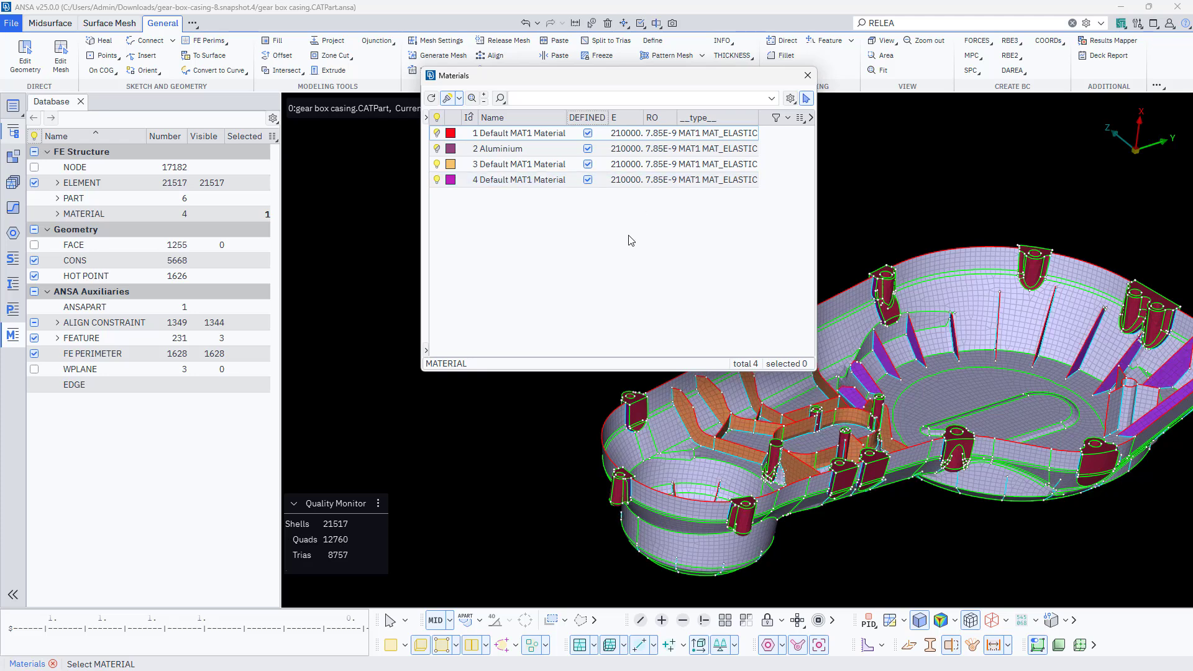
- Apply the Aluminium material to all six properties of the casing
{"action": "left_click", "coordinate": [502, 148]}
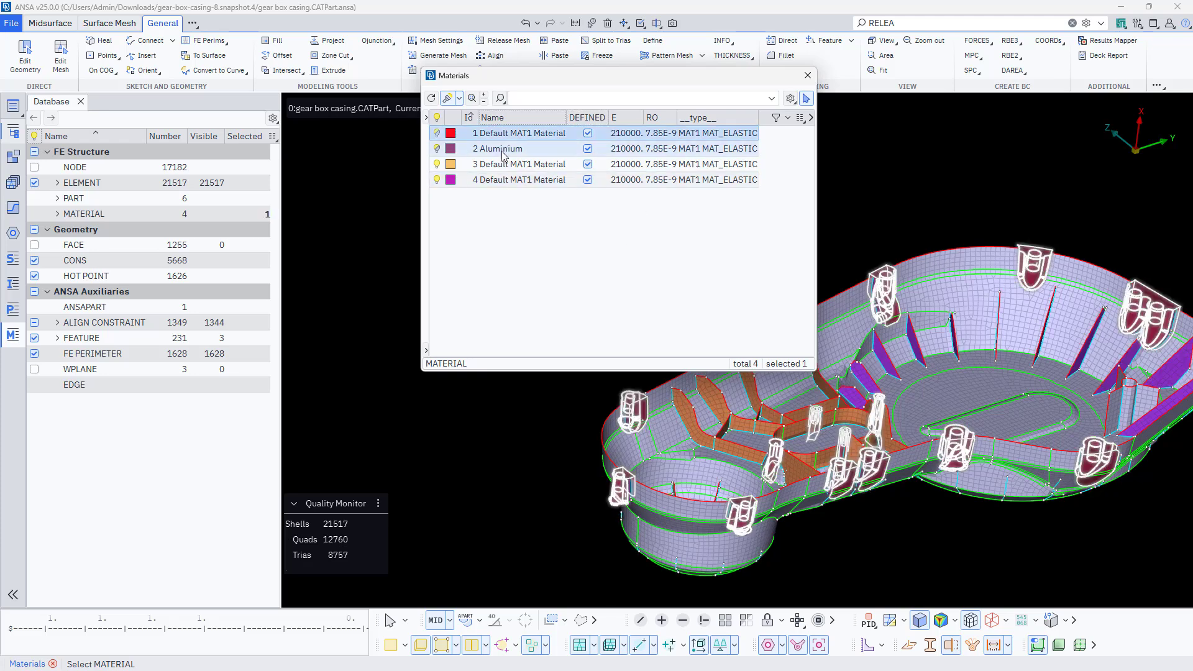
{"action": "right_click", "coordinate": [503, 154]}
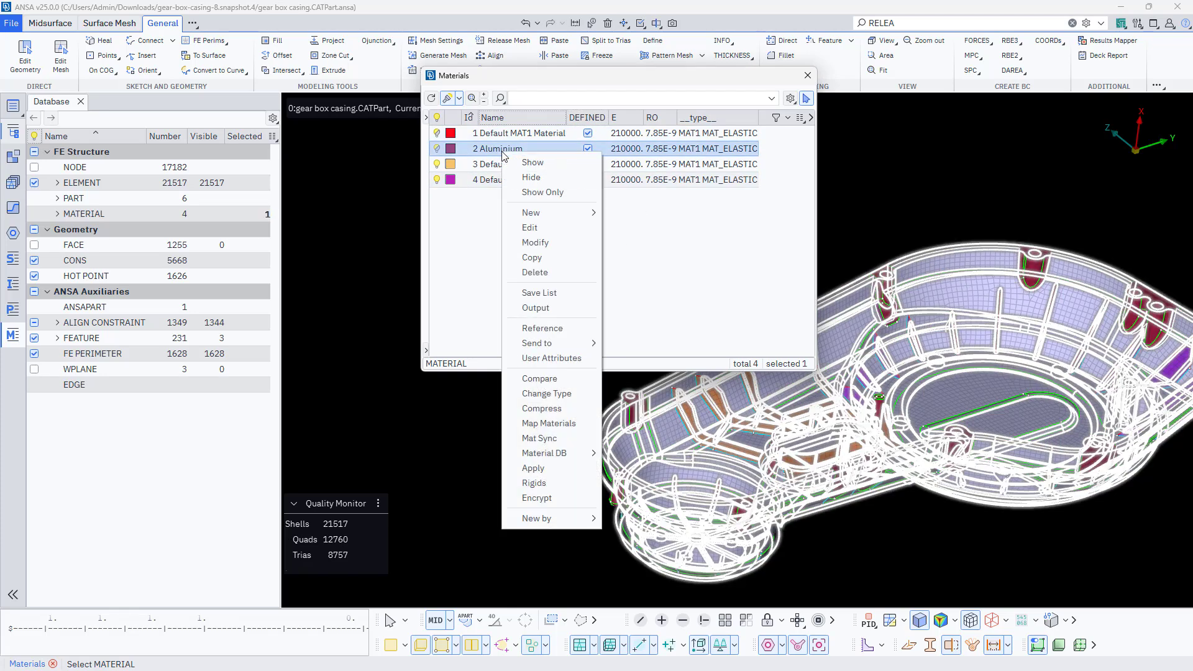
{"action": "left_click", "coordinate": [533, 468]}
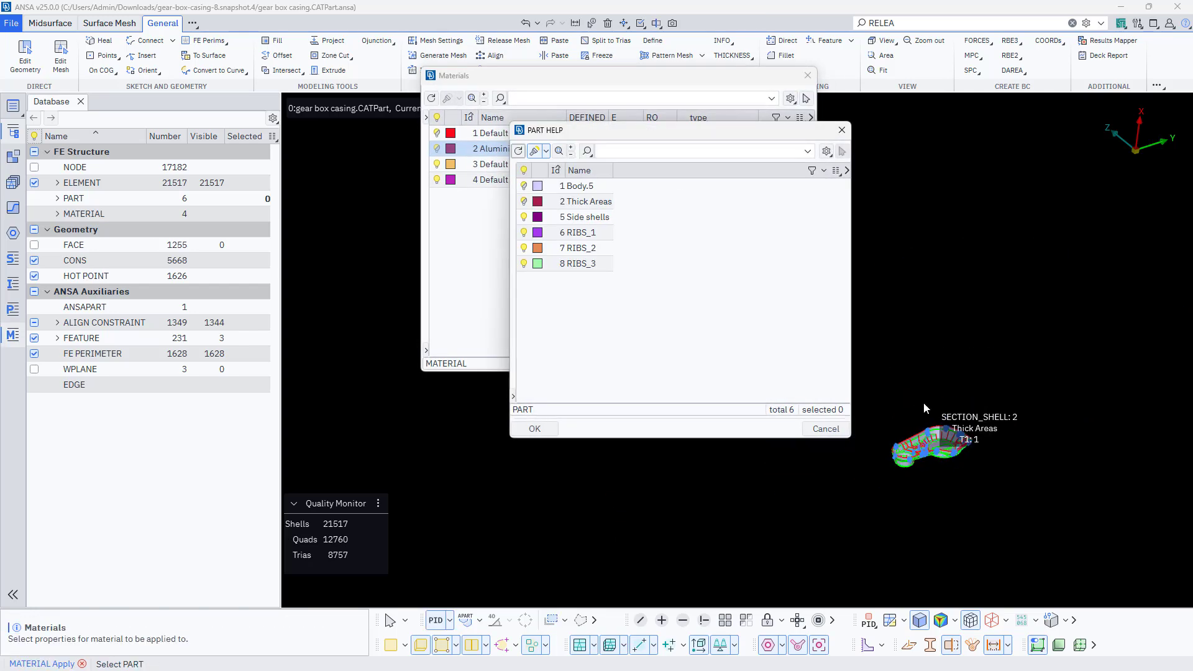
{"action": "left_click_drag", "start_coordinate": [879, 333], "coordinate": [1042, 545]}
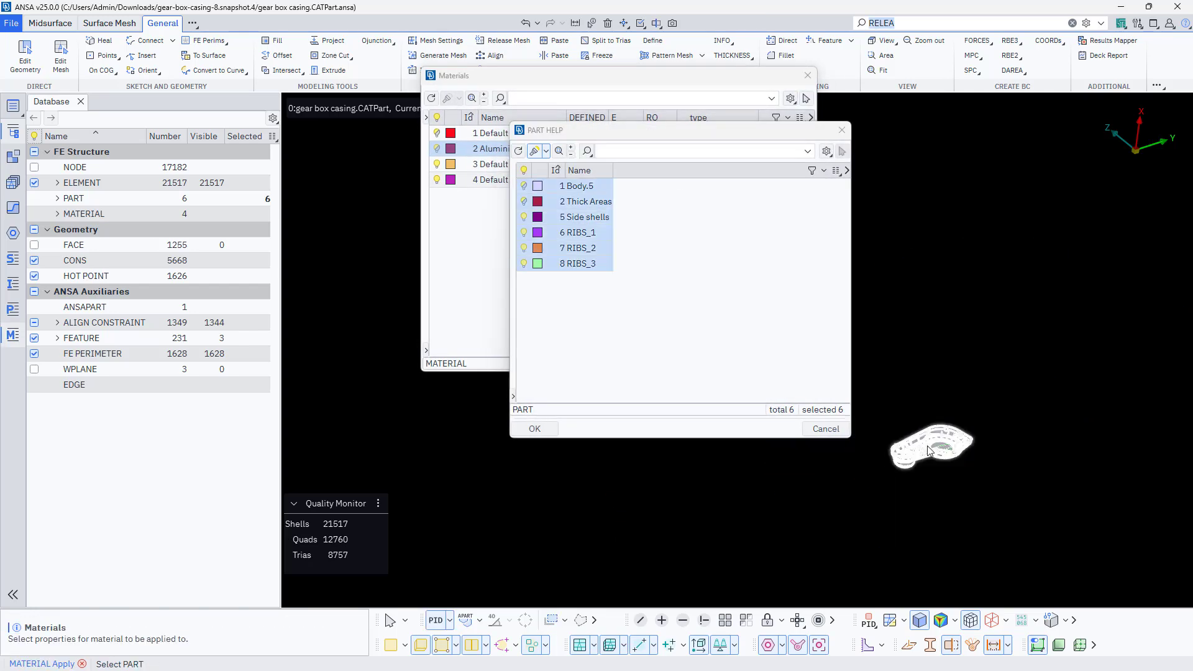
{"action": "middle_click", "coordinate": [942, 491]}
{"action": "left_click", "coordinate": [574, 265]}
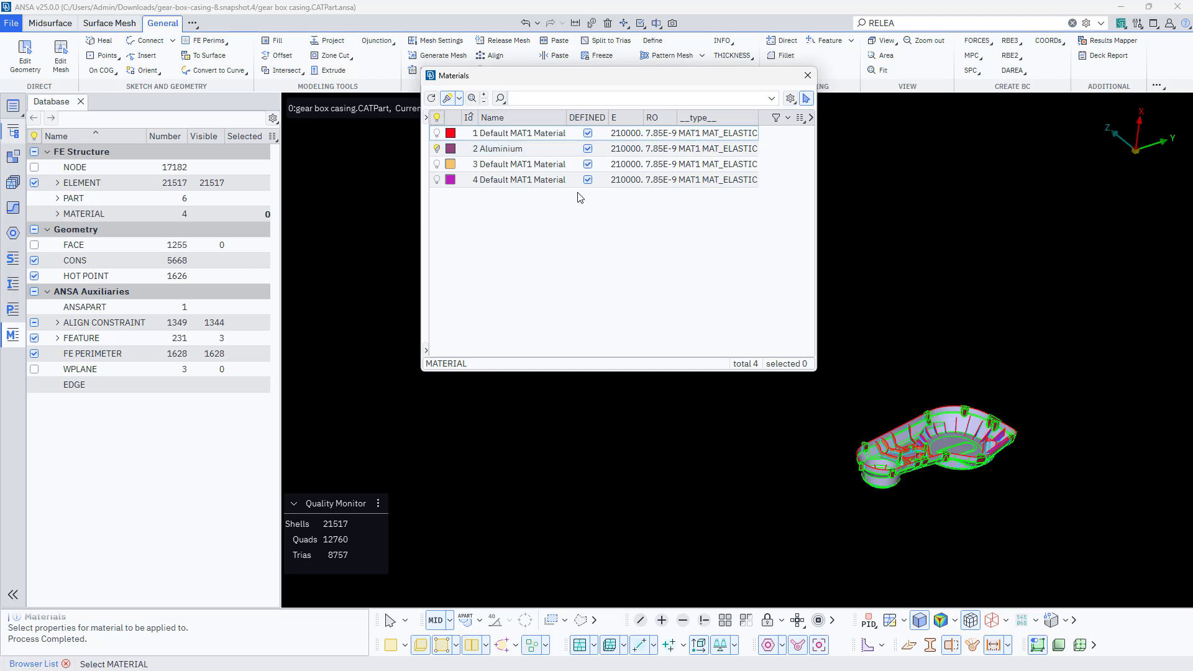
- Clear the DEFINED setting of the three Default MAT1 materials, keeping it on Aluminium
{"action": "left_click", "coordinate": [590, 180]}
{"action": "left_click", "coordinate": [588, 164]}
{"action": "left_click", "coordinate": [587, 134]}
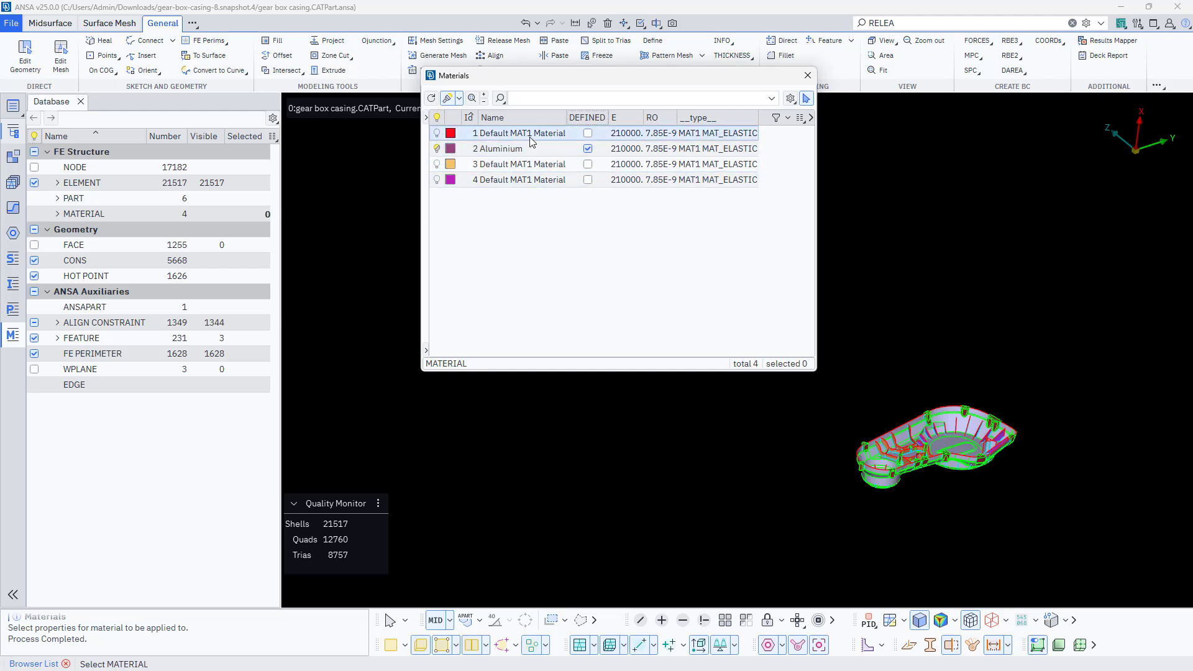
- Delete the three Default MAT1 materials with their referenced material entities, and close the materials list
{"action": "left_click", "coordinate": [509, 167]}
{"action": "left_click", "coordinate": [511, 181], "text": "ctrl"}
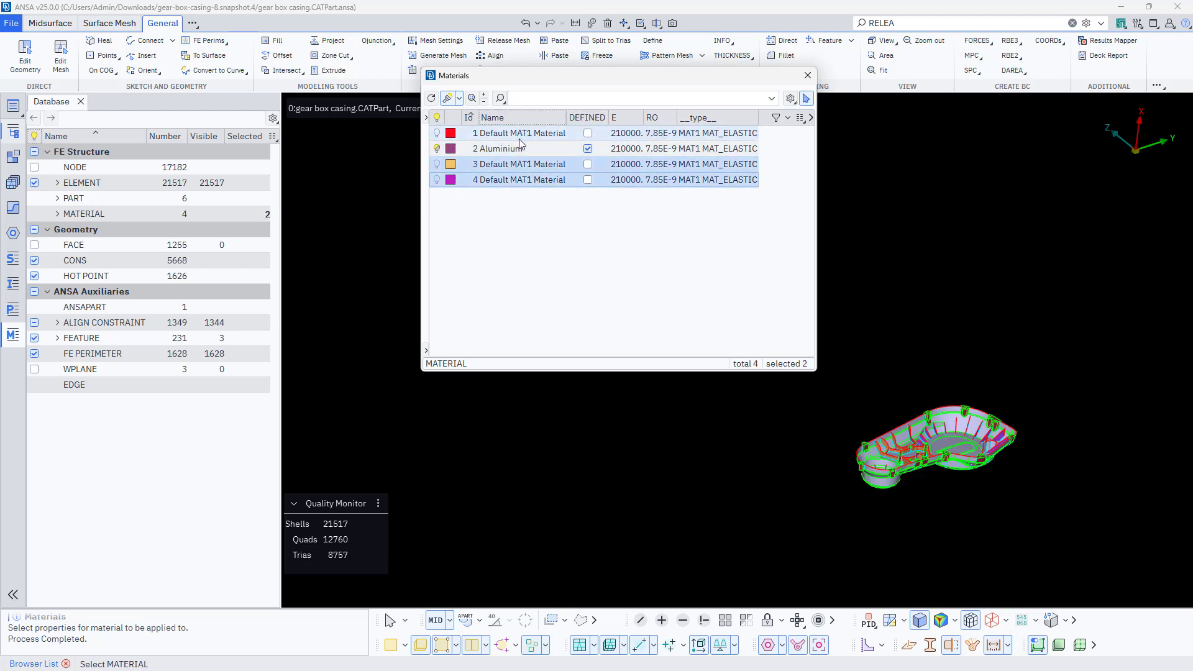
{"action": "left_click", "coordinate": [520, 134]}
{"action": "left_click", "coordinate": [520, 164], "text": "ctrl"}
{"action": "left_click", "coordinate": [520, 180], "text": "ctrl"}
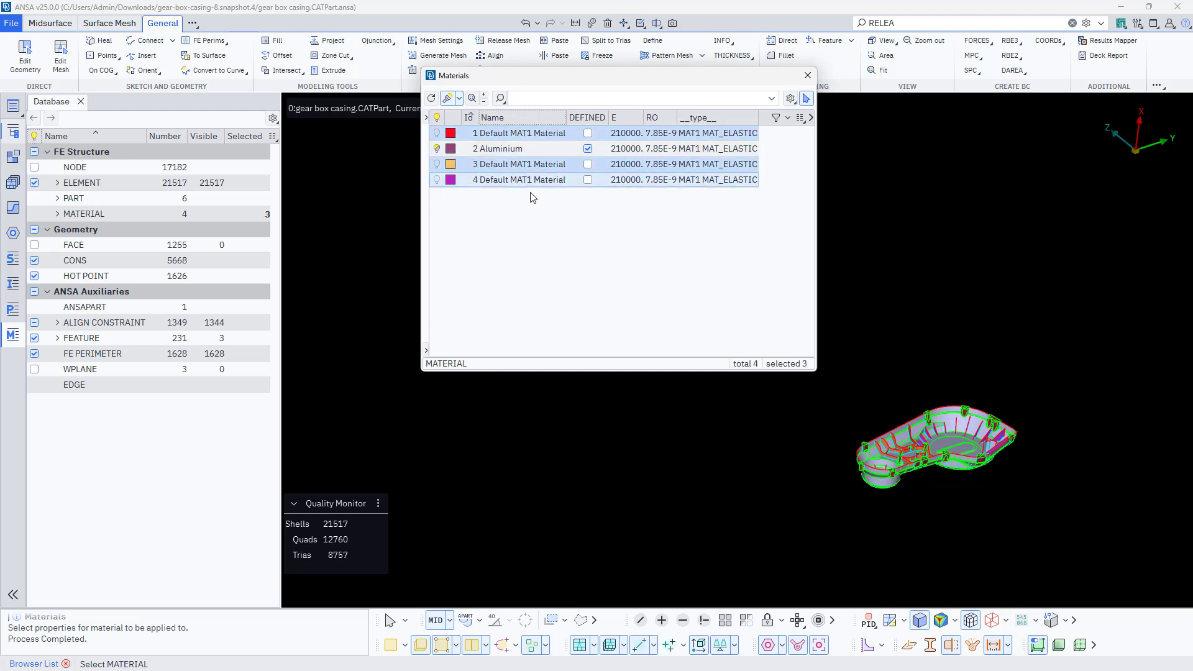
{"action": "right_click", "coordinate": [538, 181]}
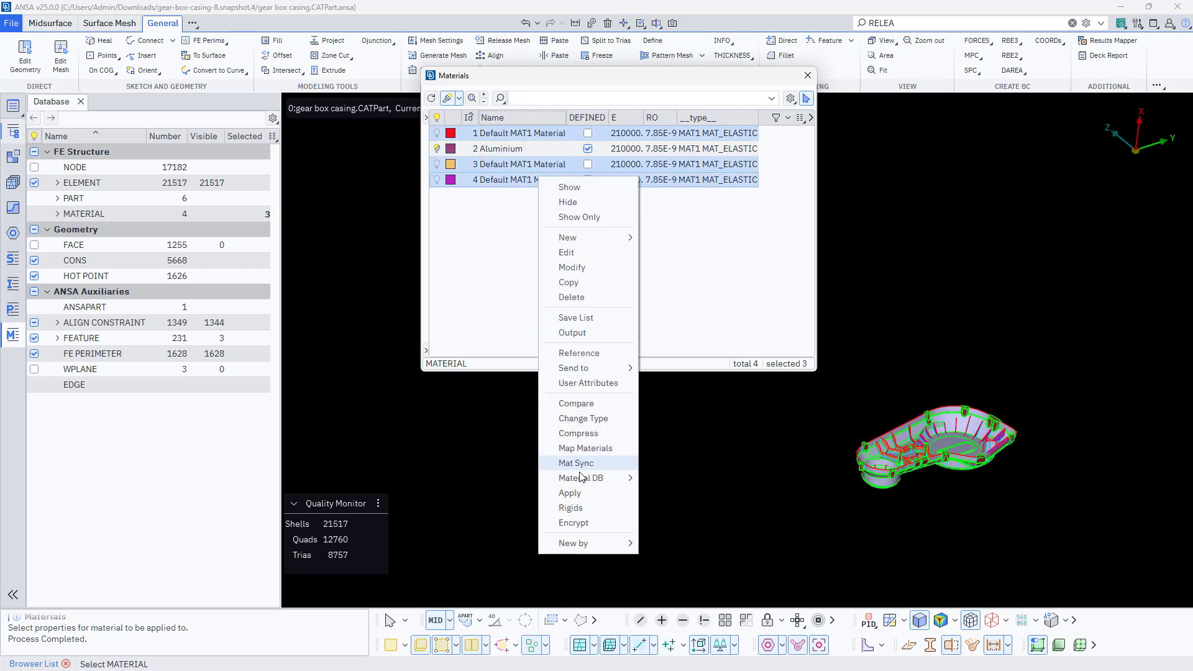
{"action": "left_click", "coordinate": [571, 297]}
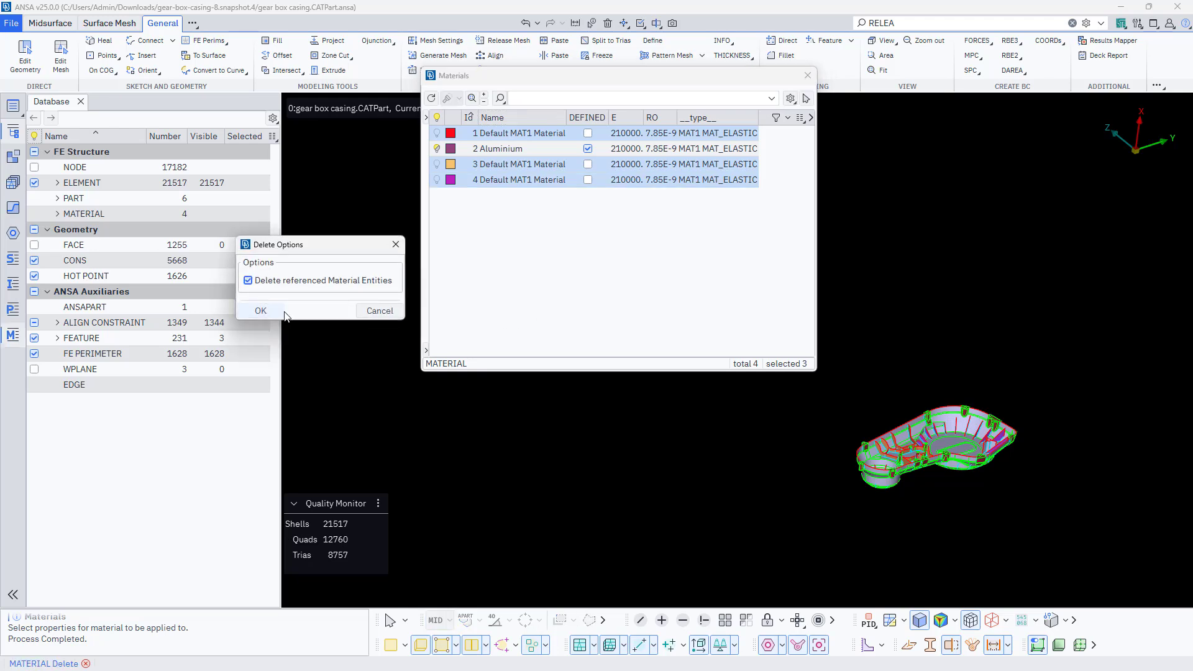
{"action": "left_click", "coordinate": [261, 311]}
{"action": "left_click", "coordinate": [509, 133]}
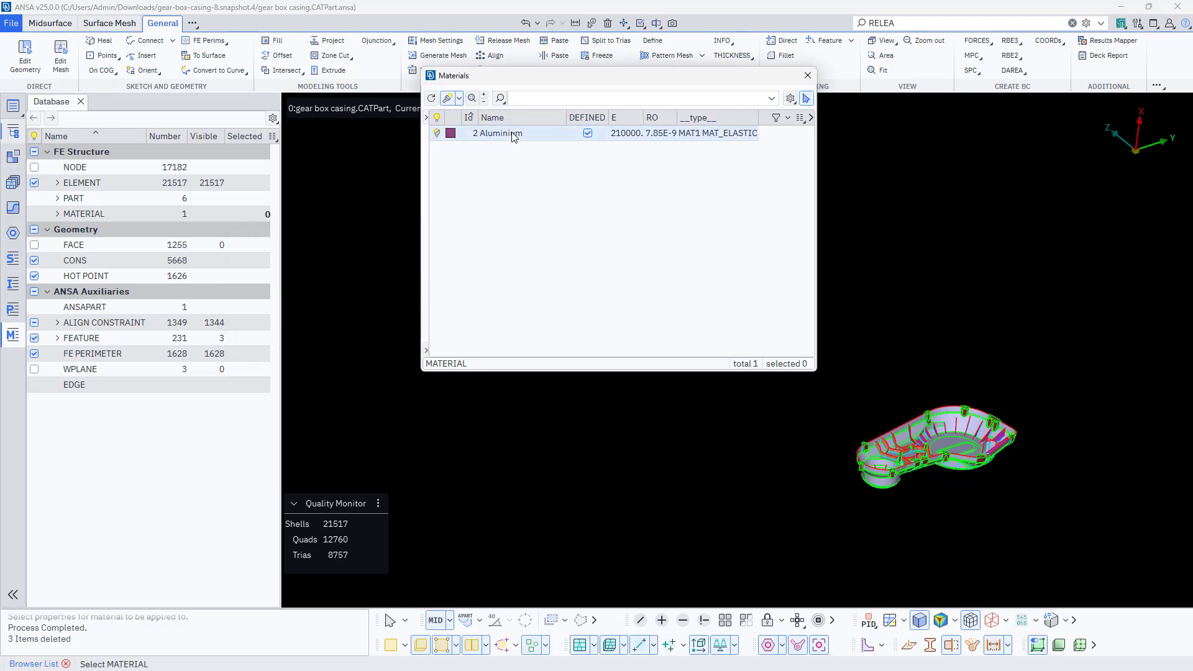
{"action": "scroll", "coordinate": [897, 467], "scroll_direction": "up", "scroll_amount": 3}
{"action": "left_click", "coordinate": [678, 315]}
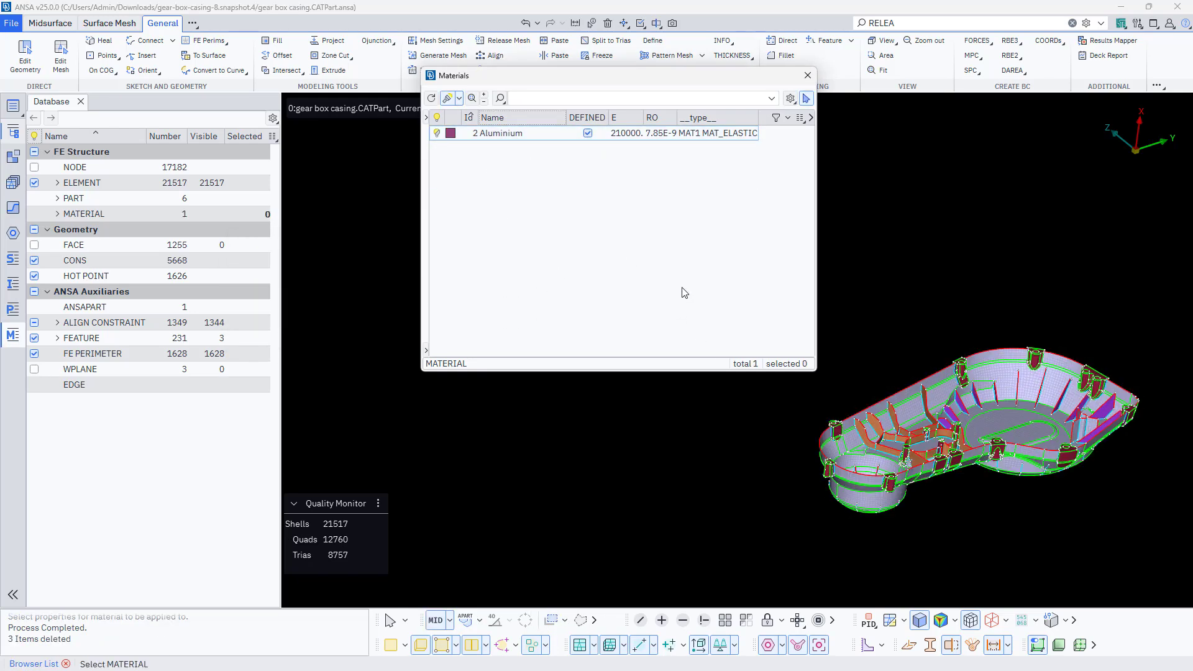
{"action": "left_click", "coordinate": [807, 75]}
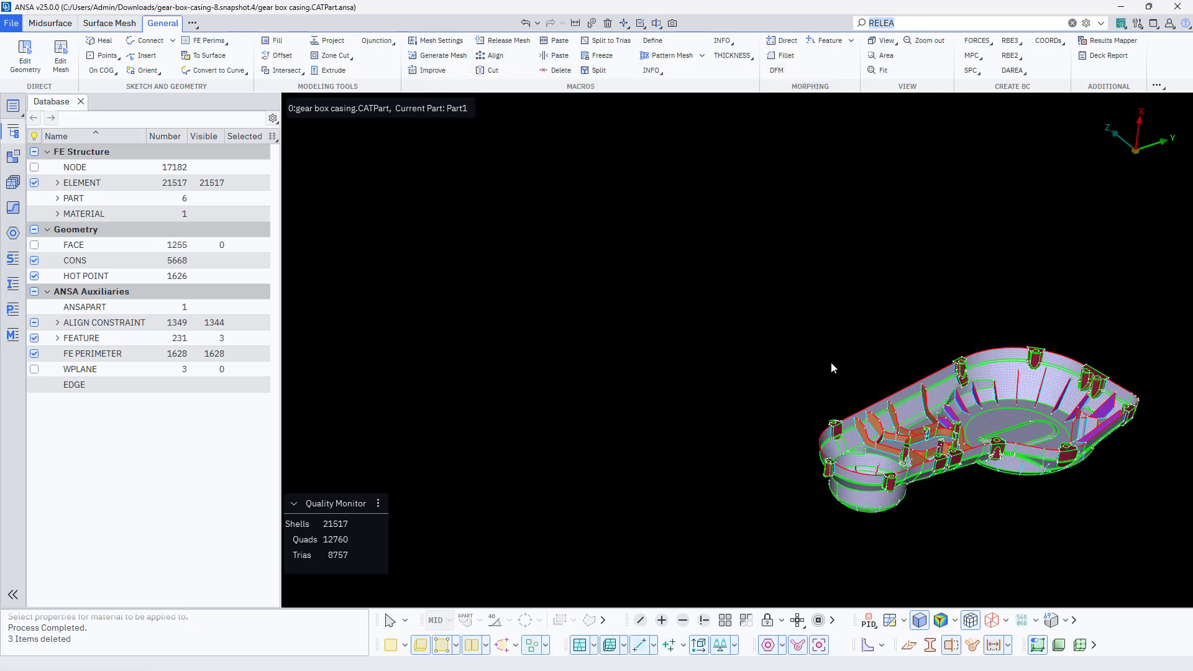
- Draw the shells as solids and show the whole casing with its thicknesses
{"action": "scroll", "coordinate": [633, 330], "scroll_direction": "up", "scroll_amount": 3}
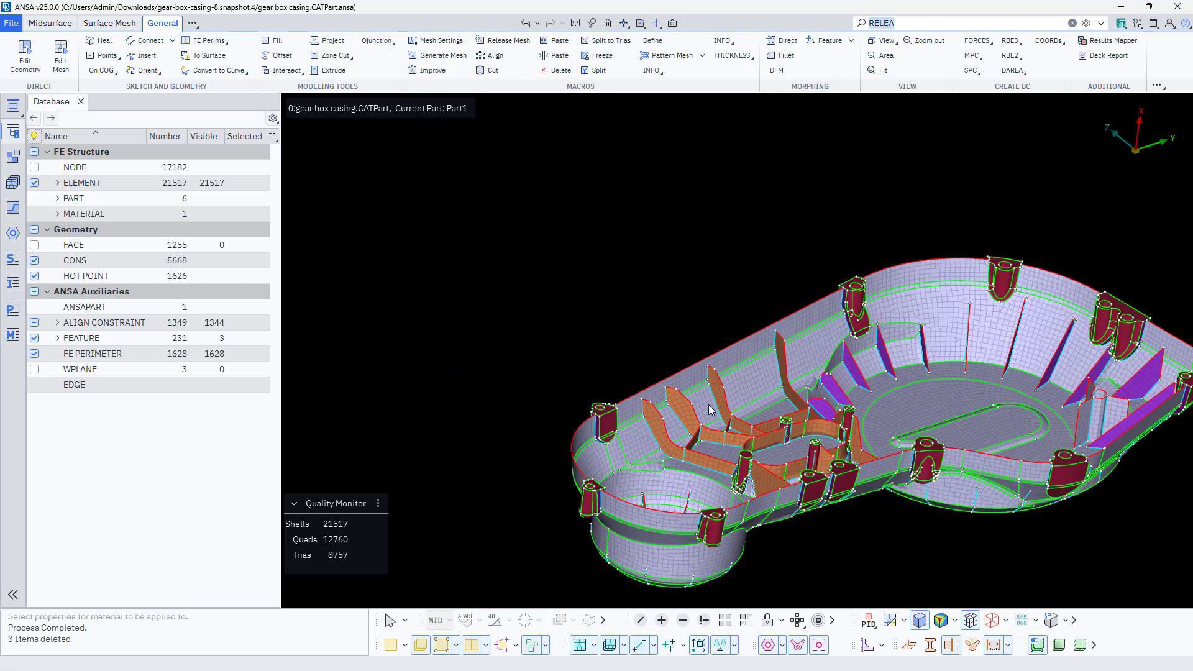
{"action": "left_click_drag", "start_coordinate": [712, 410], "coordinate": [731, 437], "text": "ctrl"}
{"action": "middle_click_drag", "start_coordinate": [733, 439], "coordinate": [604, 367], "text": "ctrl"}
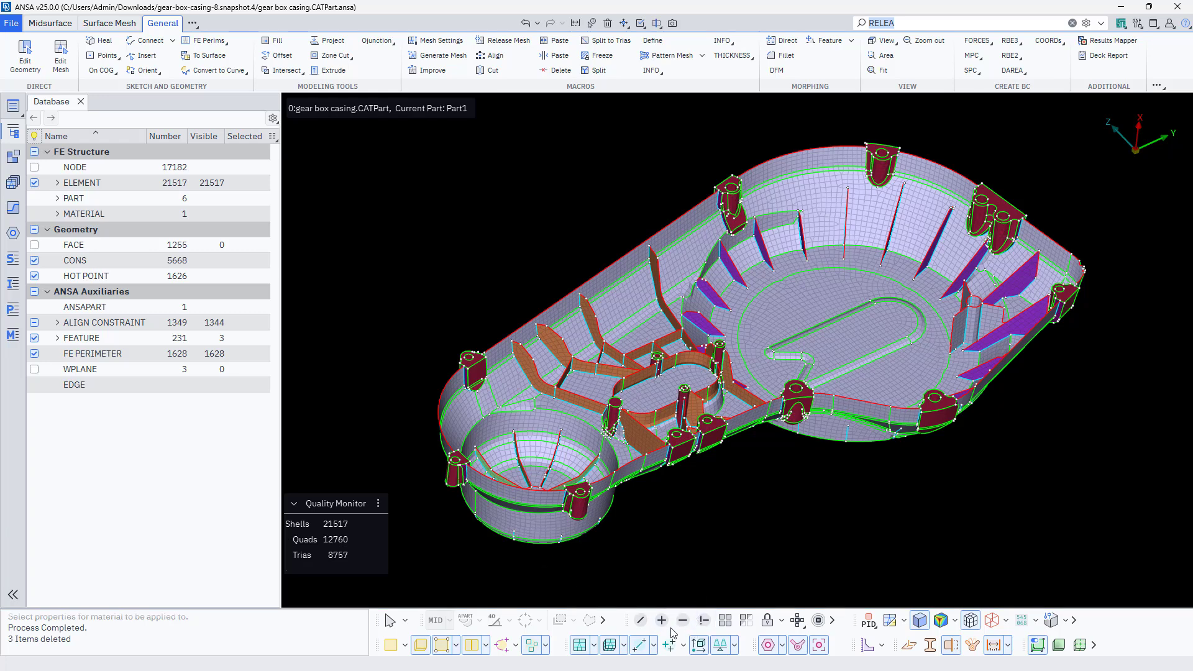
{"action": "left_click", "coordinate": [594, 646]}
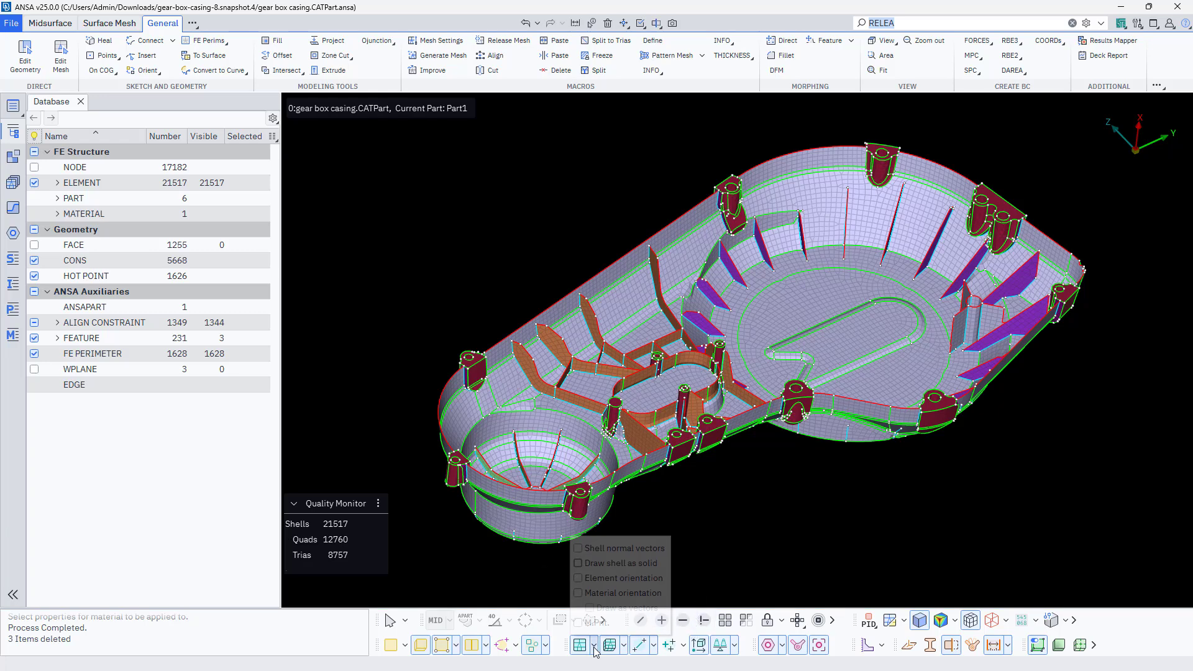
{"action": "left_click", "coordinate": [578, 564]}
{"action": "left_click_drag", "start_coordinate": [759, 517], "coordinate": [886, 528], "text": "ctrl"}
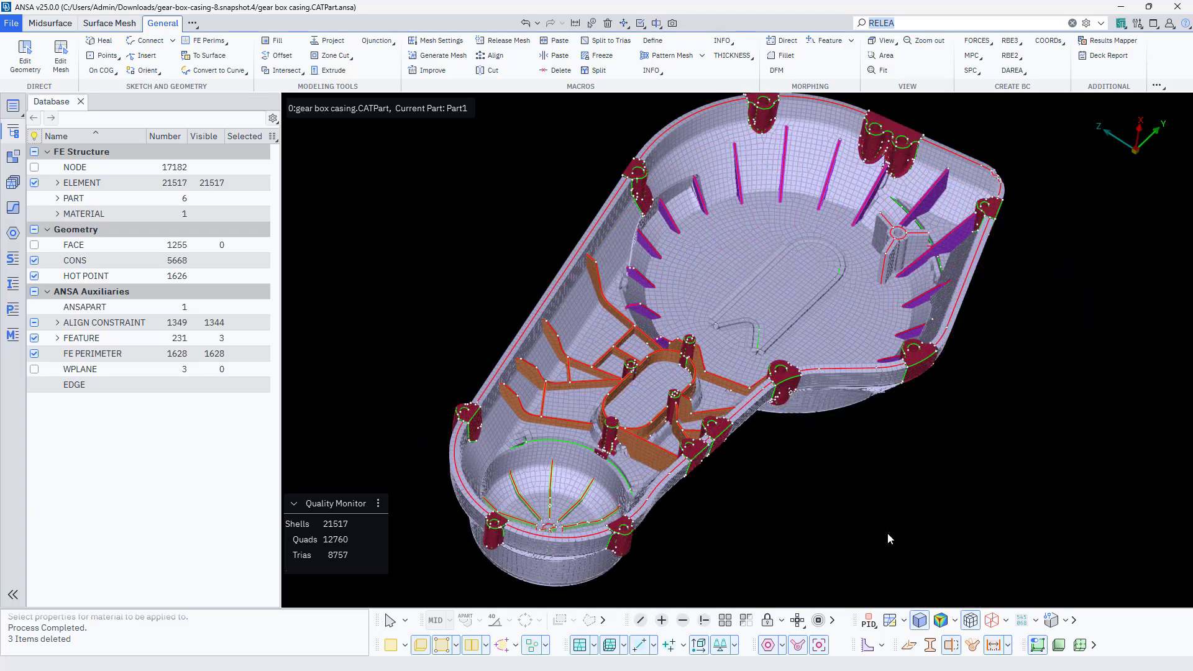